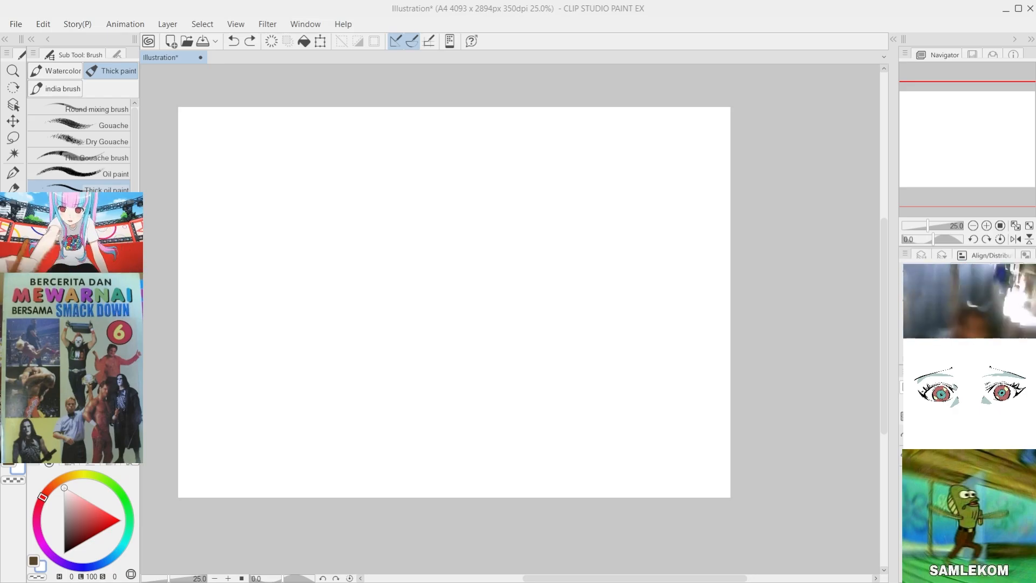
Step: Try light neutral grey strokes with the Gouache brush on the blank canvas
scroll(285, 206, up, 9)
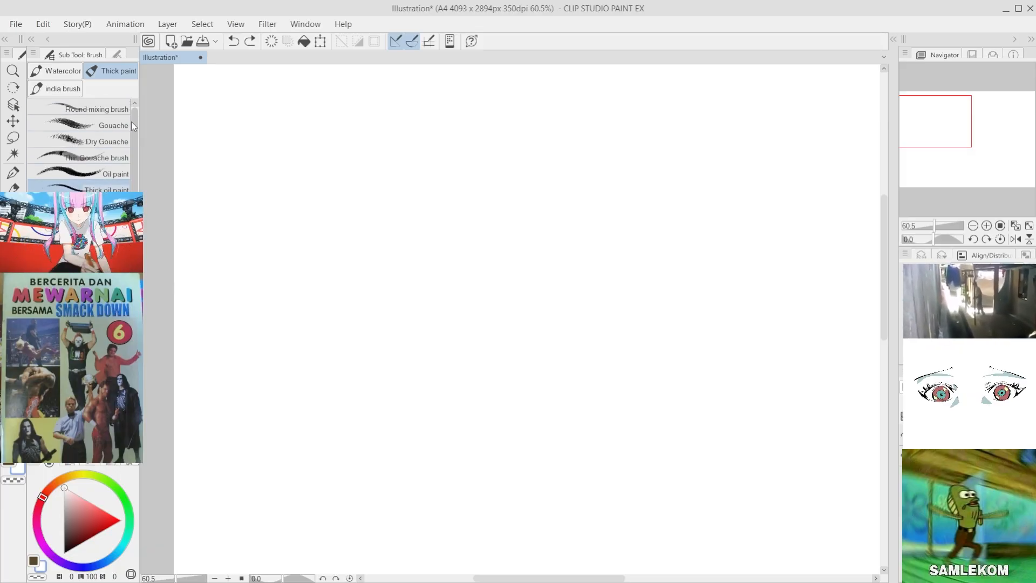
click(106, 140)
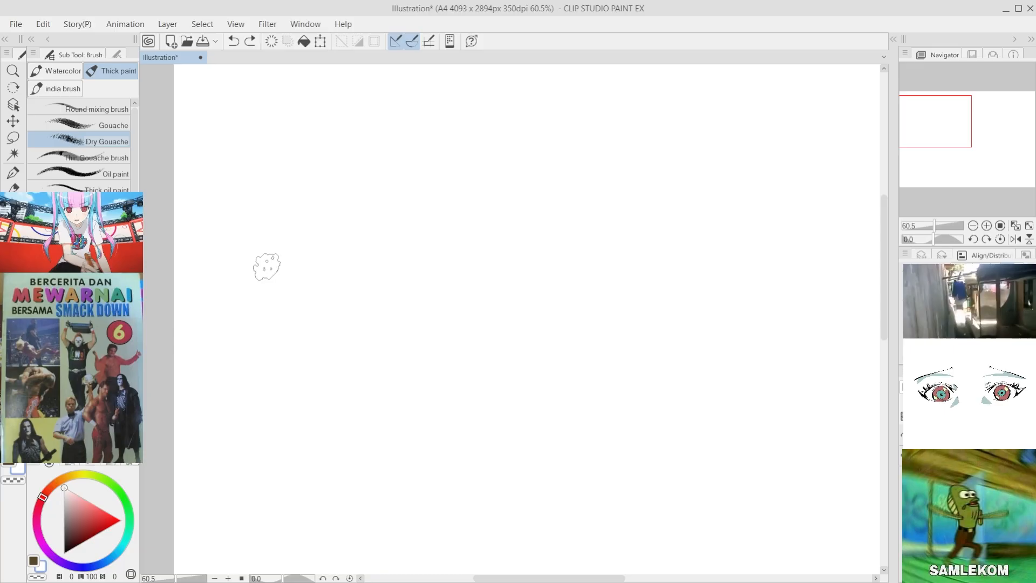
click(105, 125)
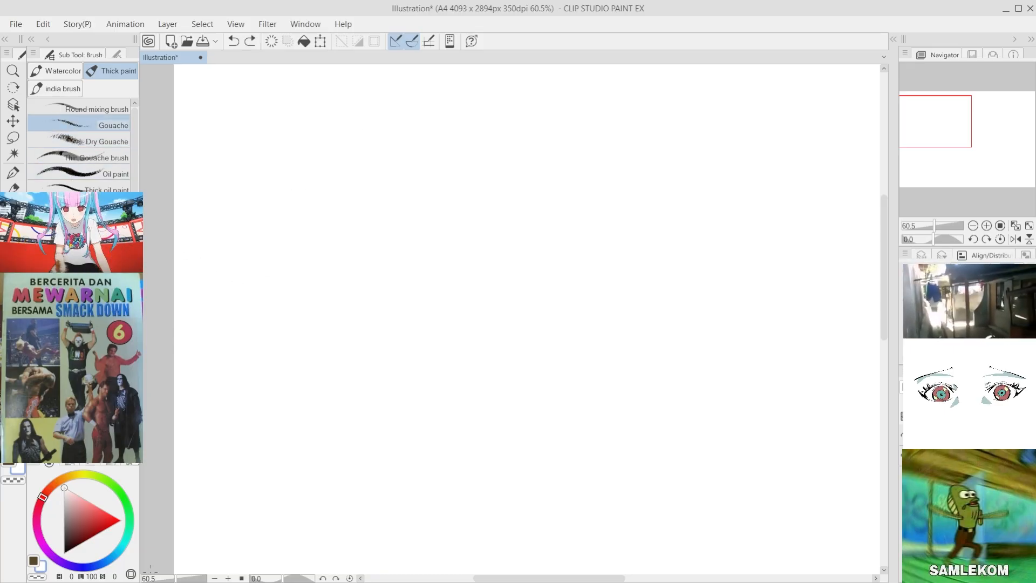
key(ctrl+y)
key(x)
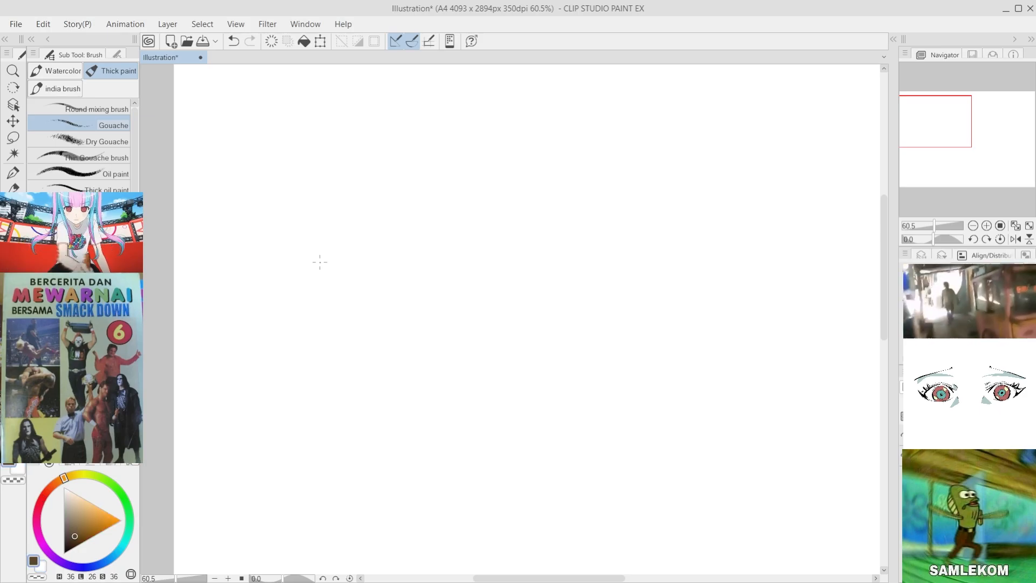
click(64, 553)
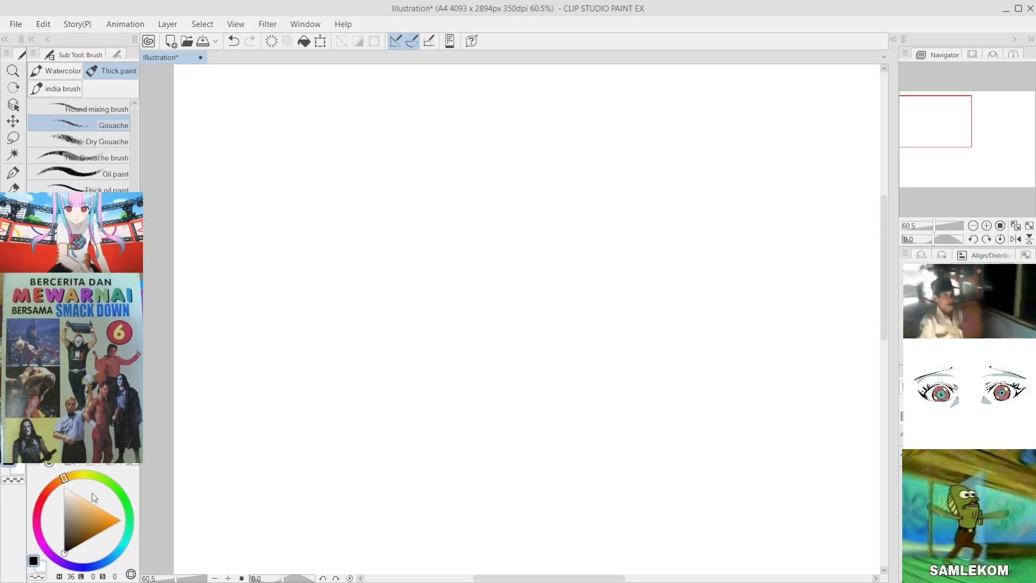
mouse_move(71, 518)
mouse_down()
mouse_move(63, 503)
mouse_move(53, 517)
mouse_move(59, 534)
mouse_move(59, 511)
mouse_up()
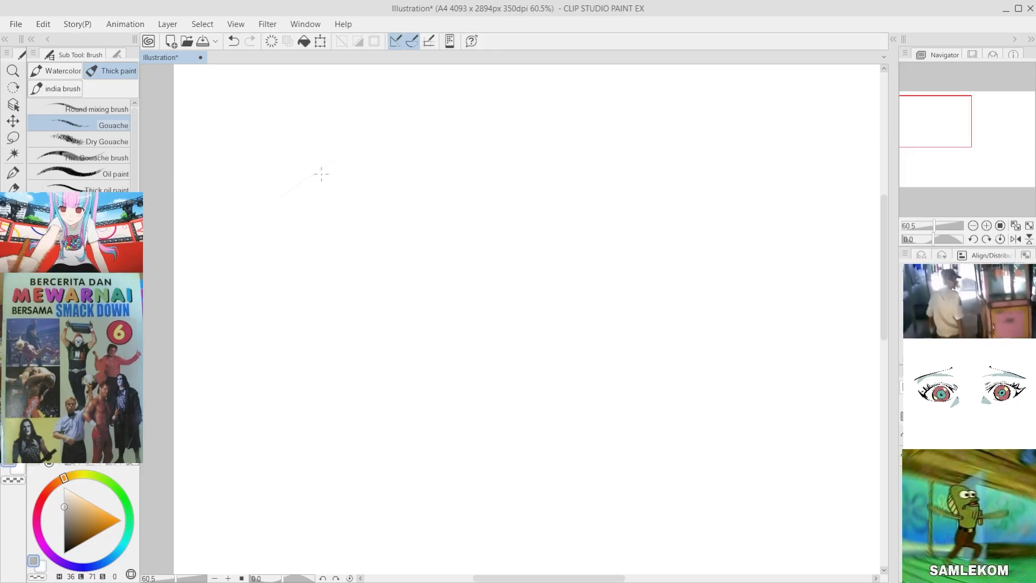
key(ctrl+z)
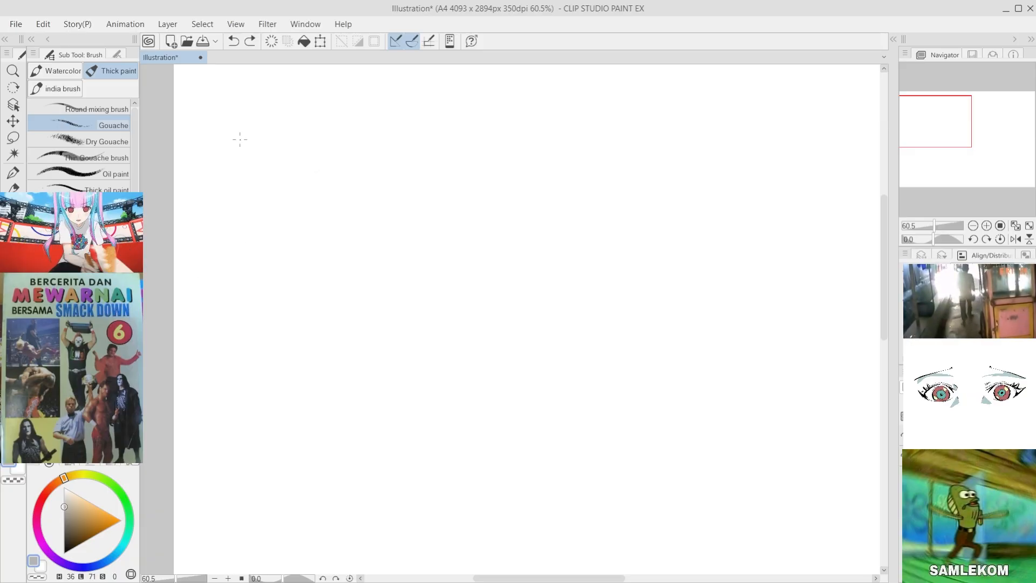
scroll(416, 240, up, 3)
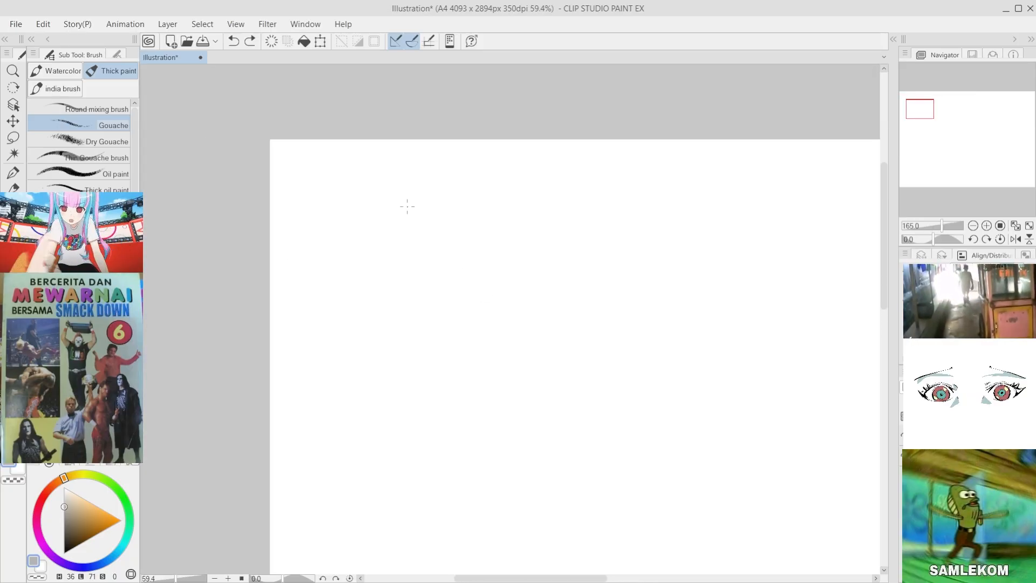
scroll(418, 230, up, 3)
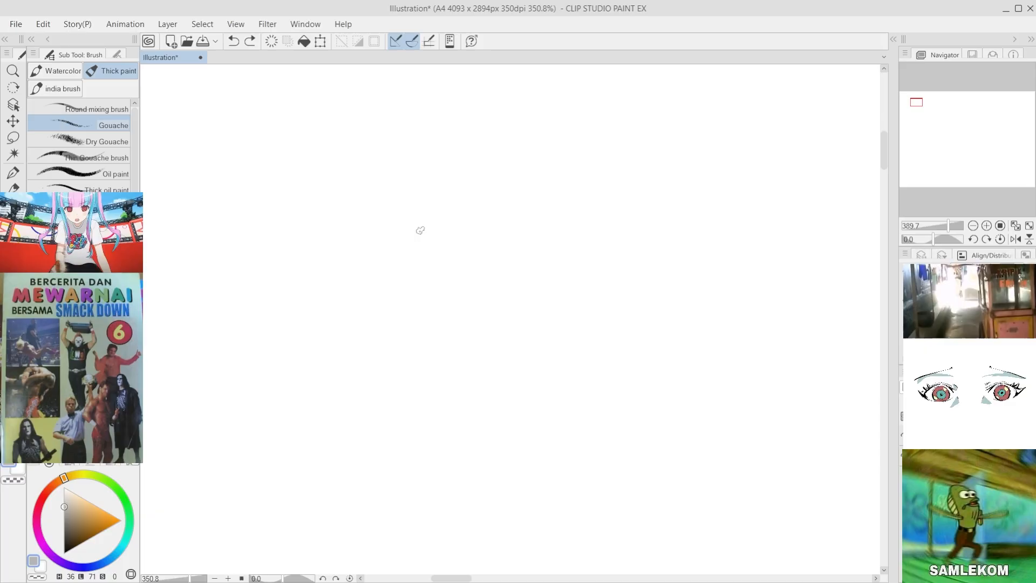
scroll(384, 216, down, 3)
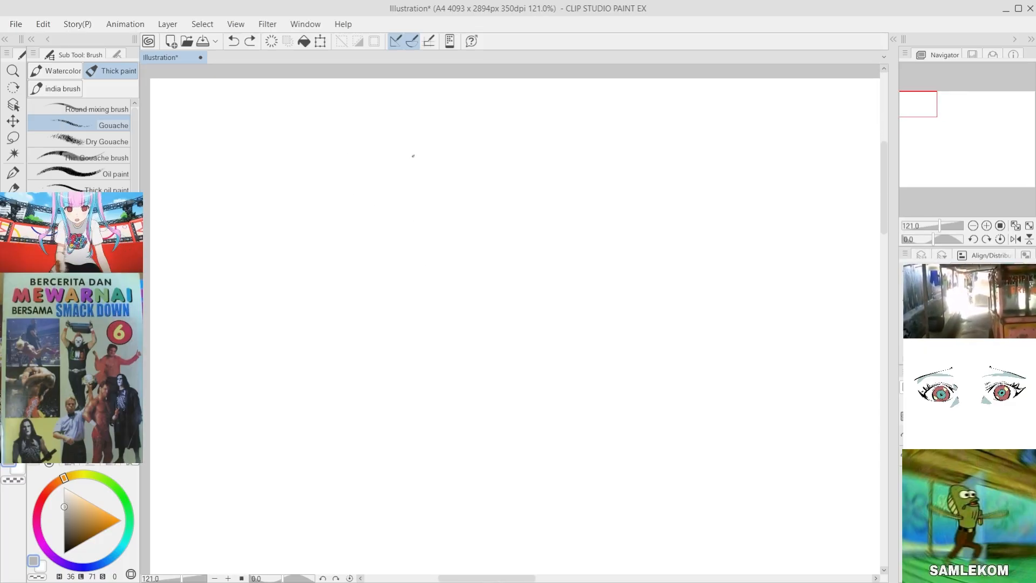
drag(346, 201, 431, 154)
key(ctrl+z)
Step: Set the drawing colour to neutral grey with luminosity 50 and choose the textured "surgawi" brush in the Thick paint group
drag(70, 506, 64, 521)
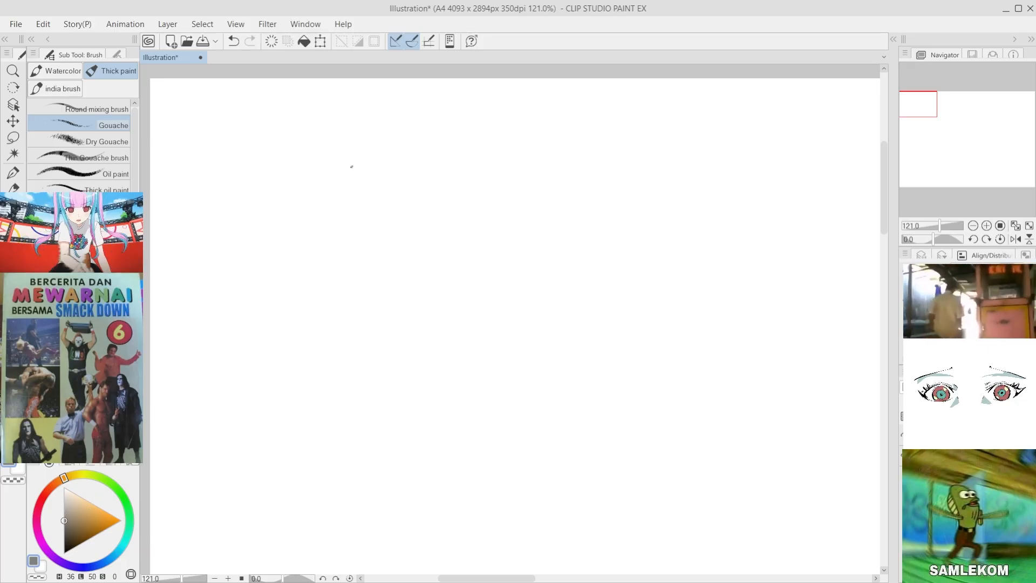
drag(334, 192, 431, 141)
key(ctrl+z)
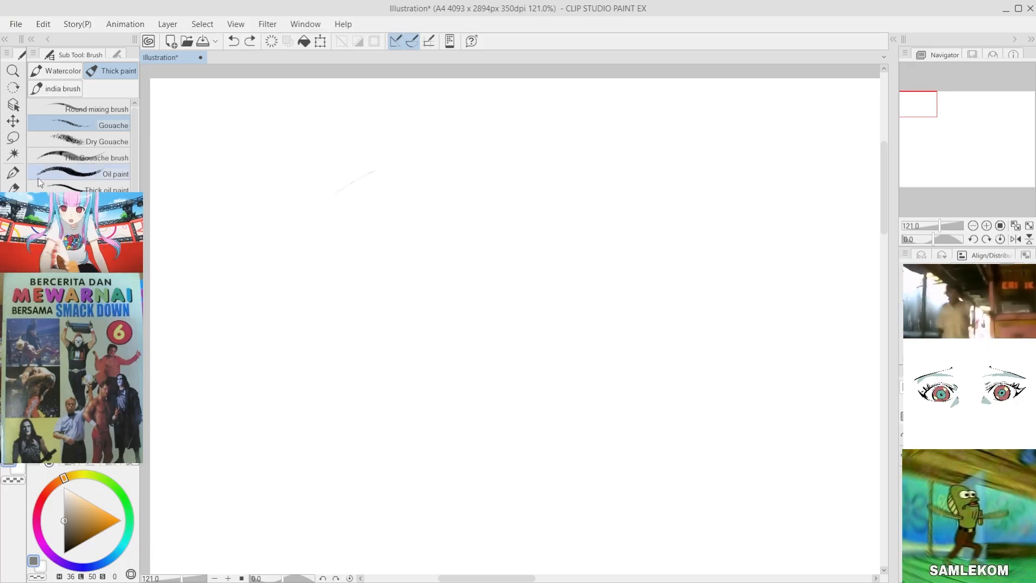
key(p)
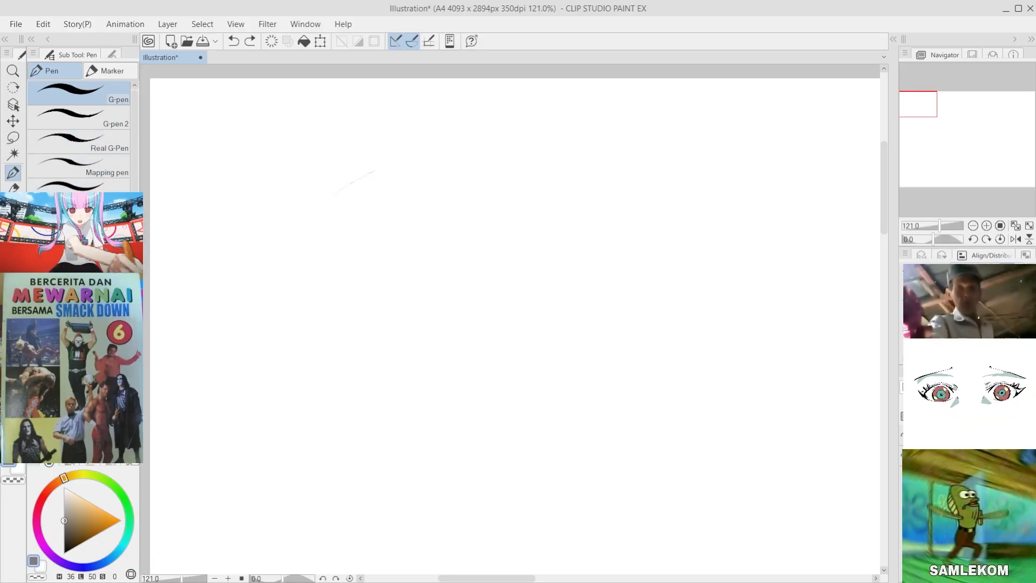
key(b)
drag(134, 170, 134, 190)
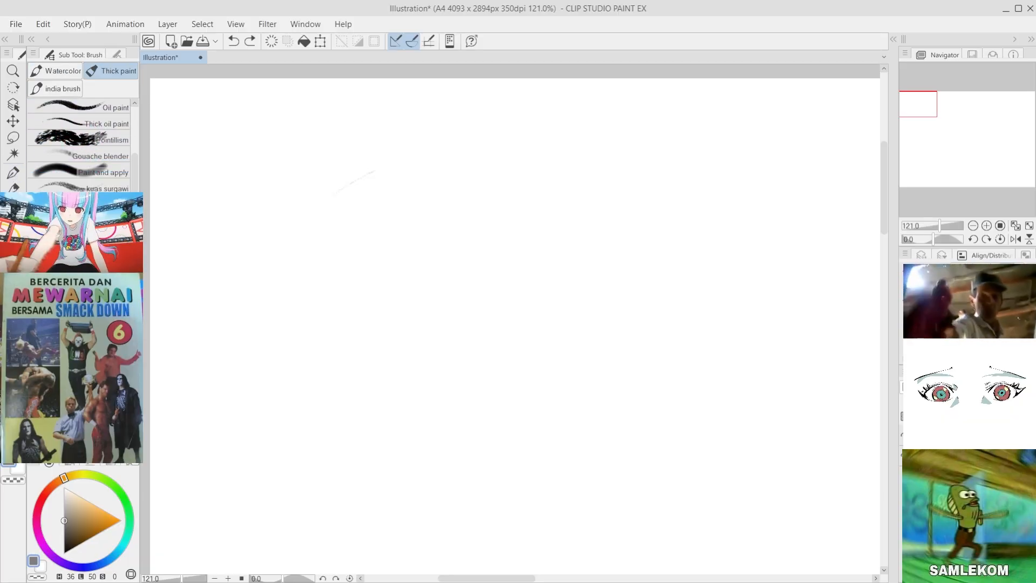
click(117, 188)
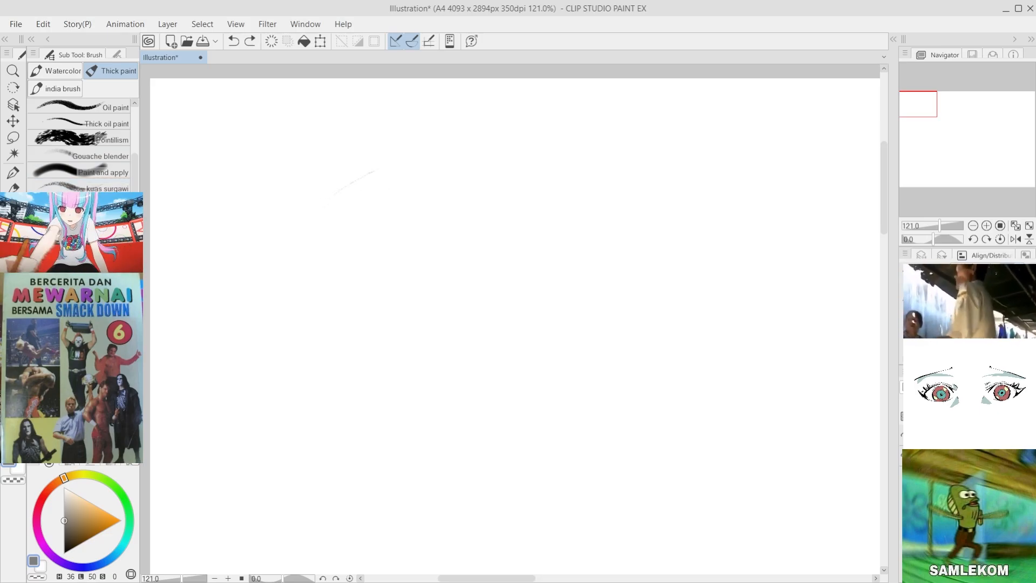
mouse_move(301, 195)
mouse_down()
mouse_move(385, 148)
mouse_move(466, 137)
mouse_up()
key(ctrl+z)
key(ctrl+z)
drag(344, 180, 454, 141)
key(ctrl+z)
key(ctrl+z)
key(ctrl+z)
drag(286, 222, 388, 151)
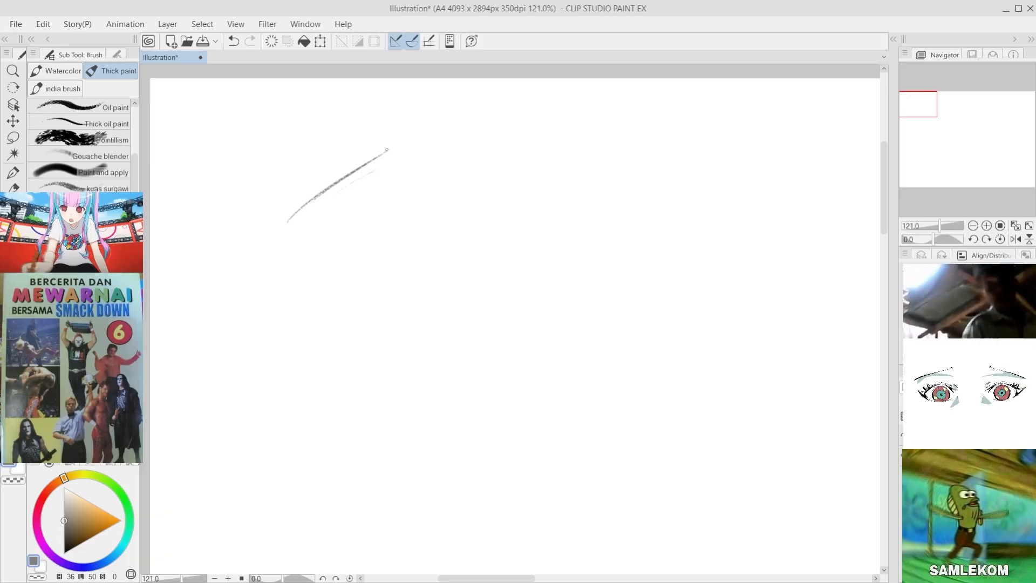
key(ctrl+z)
key(ctrl+z)
drag(298, 212, 380, 160)
key(ctrl+z)
key(ctrl+z)
mouse_move(315, 197)
mouse_down()
mouse_move(341, 207)
mouse_move(309, 216)
mouse_up()
mouse_move(374, 167)
mouse_down()
mouse_move(314, 221)
mouse_move(335, 184)
mouse_up()
key(ctrl+z)
key(ctrl+z)
Step: Sketch the arched upper lid line of an eye near the canvas's upper-left corner, with a slanted edge descending from its outer corner
drag(317, 200, 353, 179)
mouse_move(314, 206)
mouse_down()
mouse_move(346, 180)
mouse_move(424, 169)
mouse_up()
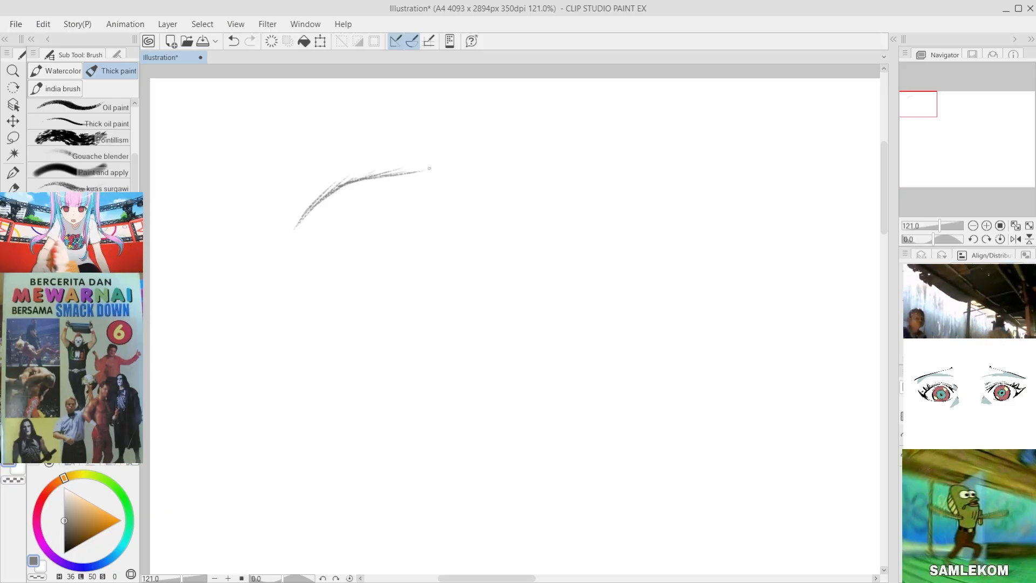
drag(356, 183, 438, 169)
mouse_move(422, 174)
mouse_down()
mouse_move(456, 172)
mouse_move(443, 172)
mouse_move(454, 183)
mouse_move(438, 214)
mouse_move(464, 180)
mouse_move(434, 213)
mouse_up()
drag(441, 203, 429, 222)
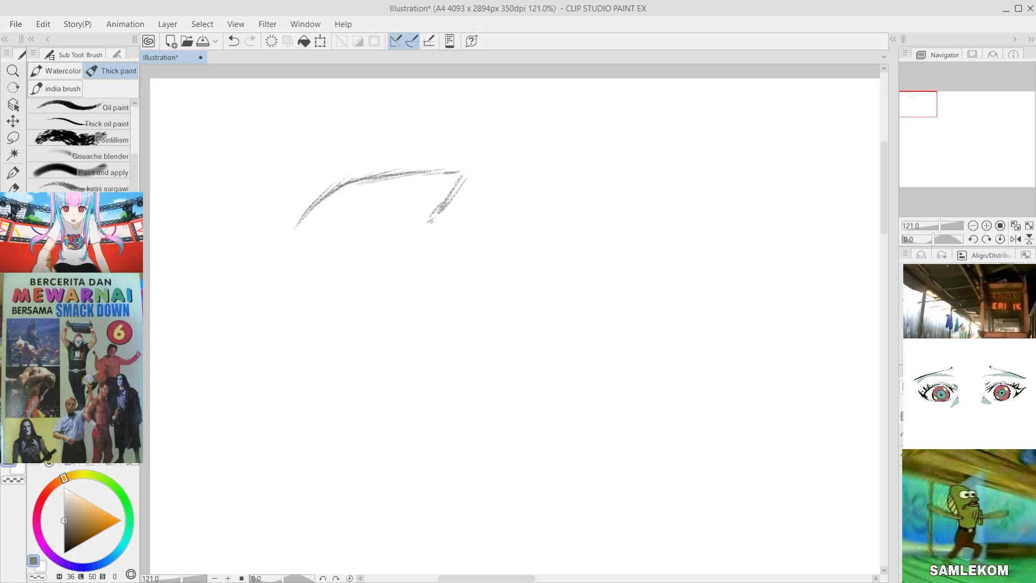
Step: Sketch the nearly flat lower lid line and shade the inner and outer corners of the eye
drag(318, 233, 387, 235)
drag(309, 232, 418, 230)
drag(327, 200, 316, 232)
drag(430, 177, 445, 194)
drag(437, 175, 442, 203)
drag(440, 181, 445, 202)
mouse_move(439, 179)
mouse_down()
mouse_move(433, 202)
mouse_move(444, 200)
mouse_up()
mouse_move(433, 178)
mouse_down()
mouse_move(460, 173)
mouse_move(451, 179)
mouse_up()
mouse_move(458, 177)
mouse_down()
mouse_move(450, 190)
mouse_move(447, 180)
mouse_up()
mouse_move(314, 210)
mouse_down()
mouse_move(303, 222)
mouse_move(326, 226)
mouse_move(297, 232)
mouse_up()
drag(297, 232, 315, 226)
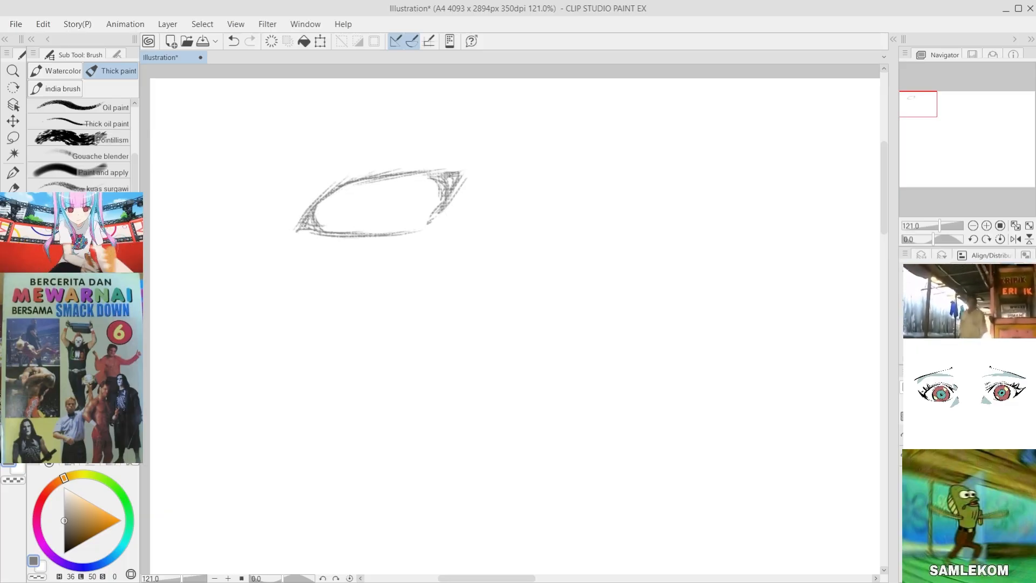
Step: Sketch both curved sides of a large iris between the upper and lower lids
mouse_move(348, 185)
mouse_down()
mouse_move(345, 219)
mouse_move(338, 190)
mouse_move(369, 228)
mouse_move(339, 229)
mouse_up()
drag(398, 179, 389, 203)
drag(400, 180, 411, 215)
drag(399, 182, 397, 221)
key(ctrl+z)
key(ctrl+z)
drag(401, 182, 408, 214)
mouse_move(400, 180)
mouse_down()
mouse_move(404, 222)
mouse_move(394, 233)
mouse_up()
key(ctrl+z)
mouse_move(400, 181)
mouse_down()
mouse_move(402, 232)
mouse_move(379, 178)
mouse_move(339, 186)
mouse_up()
key(ctrl+z)
drag(349, 183, 410, 176)
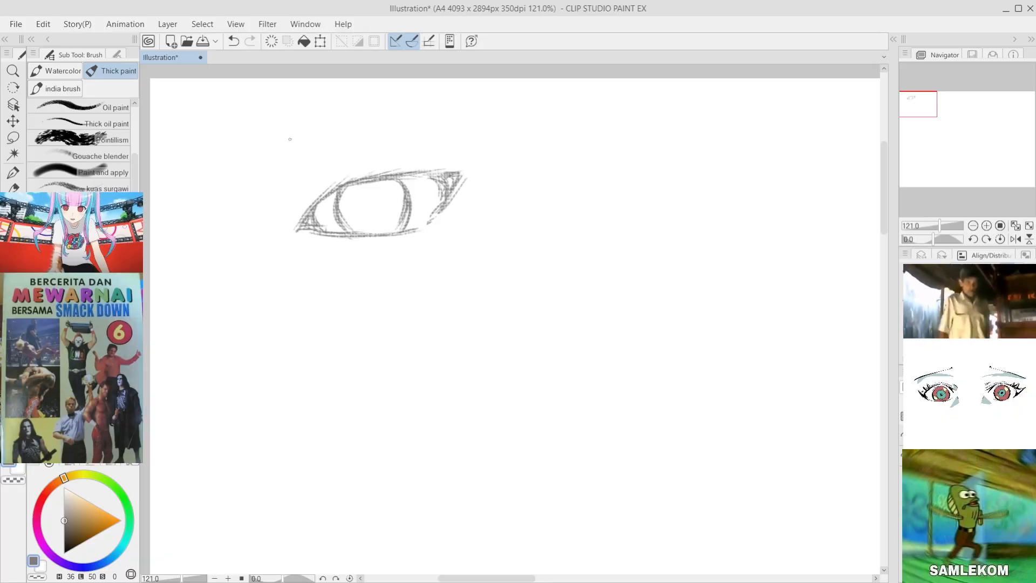
Step: Thicken the upper lid towards the outer corner and close the outline along the outer edge and lower lid
drag(323, 197, 396, 168)
mouse_move(345, 189)
mouse_down()
mouse_move(435, 164)
mouse_move(429, 176)
mouse_up()
key(ctrl+z)
key(ctrl+z)
Step: Darken and thicken both side curves of the iris with repeated strokes
key(ctrl+z)
mouse_move(371, 180)
mouse_down()
mouse_move(446, 181)
mouse_move(420, 178)
mouse_up()
drag(410, 178, 456, 186)
mouse_move(414, 175)
mouse_down()
mouse_move(452, 186)
mouse_move(440, 205)
mouse_up()
mouse_move(449, 189)
mouse_down()
mouse_move(430, 218)
mouse_move(404, 229)
mouse_up()
drag(421, 222, 375, 233)
drag(399, 230, 347, 234)
drag(360, 234, 324, 231)
mouse_move(352, 186)
mouse_down()
mouse_move(345, 233)
mouse_move(408, 194)
mouse_up()
key(ctrl+z)
key(ctrl+z)
drag(396, 183, 404, 220)
drag(405, 202, 397, 228)
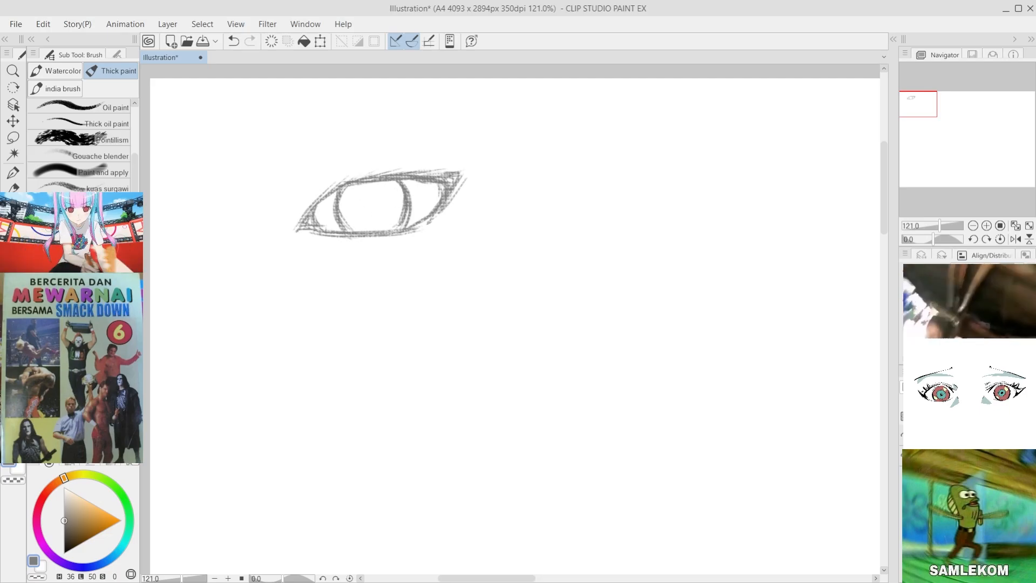
drag(351, 184, 339, 201)
drag(348, 184, 341, 211)
drag(343, 189, 345, 219)
mouse_move(389, 180)
mouse_down()
mouse_move(403, 195)
mouse_move(398, 228)
mouse_up()
Step: Draw a small ring-shaped pupil in the centre of the iris, redoing its strokes until the ring is dark and even
mouse_move(370, 191)
mouse_down()
mouse_move(374, 215)
mouse_move(358, 195)
mouse_move(354, 208)
mouse_up()
key(ctrl+z)
drag(364, 195, 365, 205)
key(ctrl+z)
key(ctrl+z)
drag(368, 200, 372, 201)
key(ctrl+z)
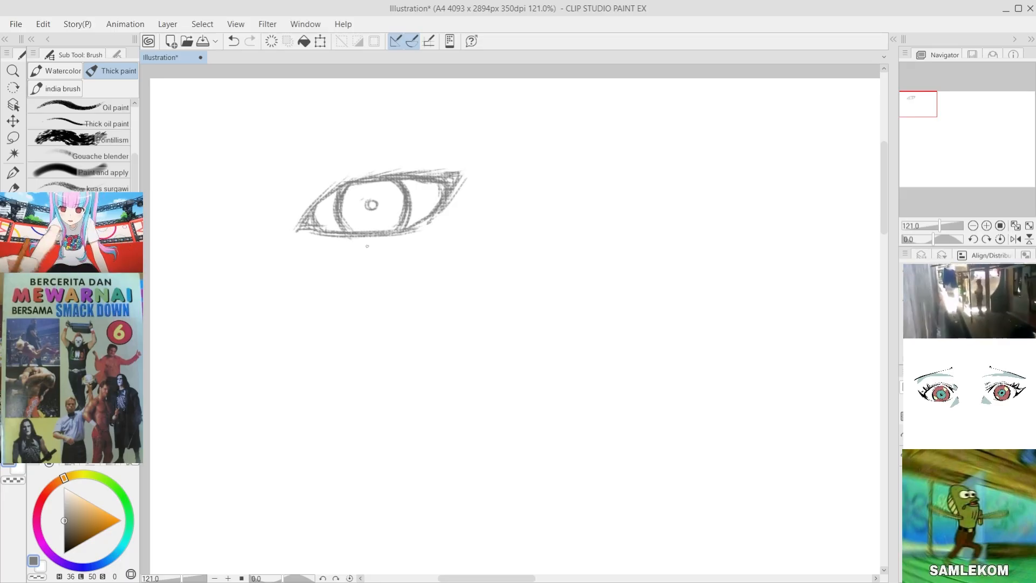
key(ctrl+z)
key(ctrl+z)
drag(372, 199, 370, 210)
drag(373, 211, 379, 202)
drag(373, 199, 370, 209)
key(ctrl+z)
key(ctrl+z)
key(ctrl+z)
mouse_move(371, 209)
mouse_down()
mouse_move(381, 200)
mouse_move(378, 209)
mouse_up()
key(ctrl+z)
key(ctrl+z)
key(ctrl+z)
drag(374, 199, 376, 210)
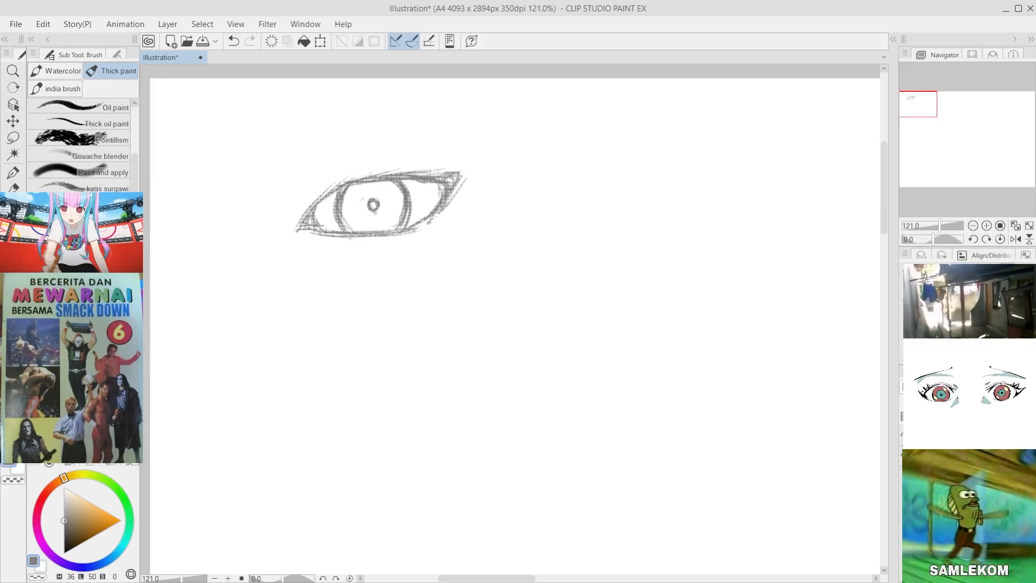
key(ctrl+z)
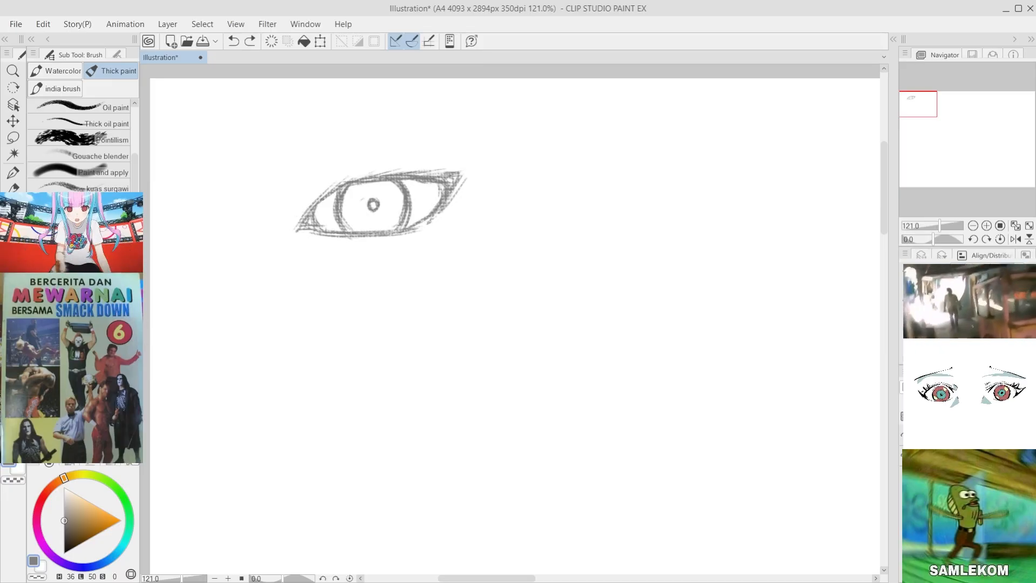
Step: Thicken the upper lid line from the inner corner across the top of the iris
drag(303, 224, 359, 184)
key(ctrl+z)
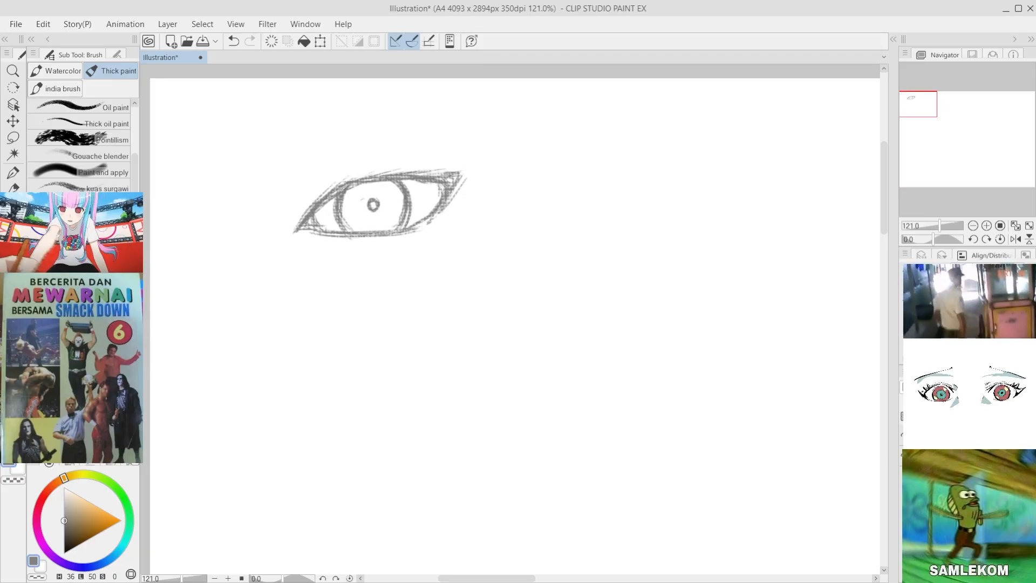
drag(331, 198, 381, 183)
drag(350, 187, 419, 185)
Step: Draw three pointed eyelashes rising from the outer half of the upper lid
mouse_move(388, 182)
mouse_down()
mouse_move(425, 184)
mouse_move(447, 162)
mouse_up()
key(ctrl+z)
drag(422, 175, 446, 164)
key(ctrl+z)
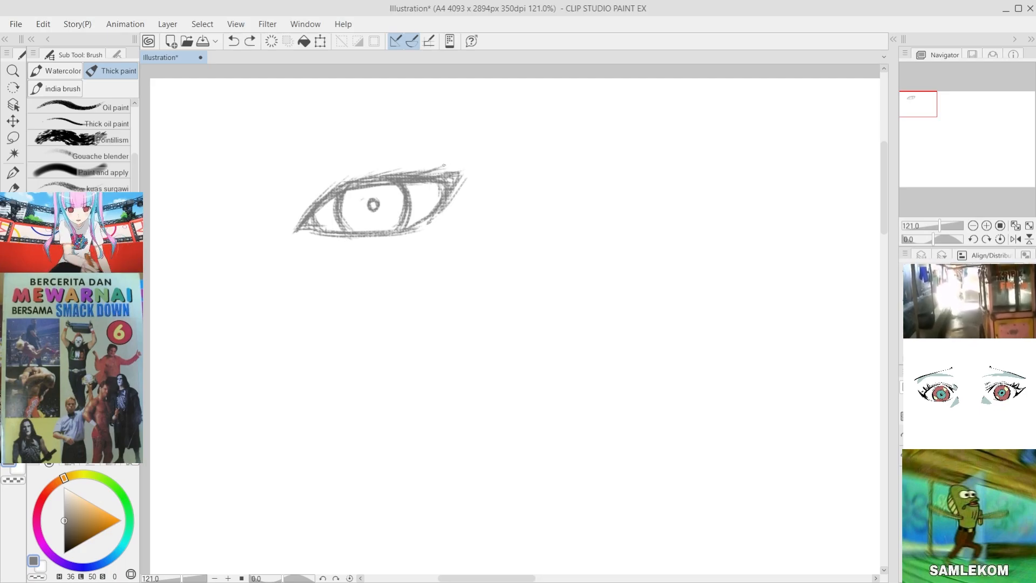
drag(384, 177, 447, 160)
drag(431, 175, 437, 168)
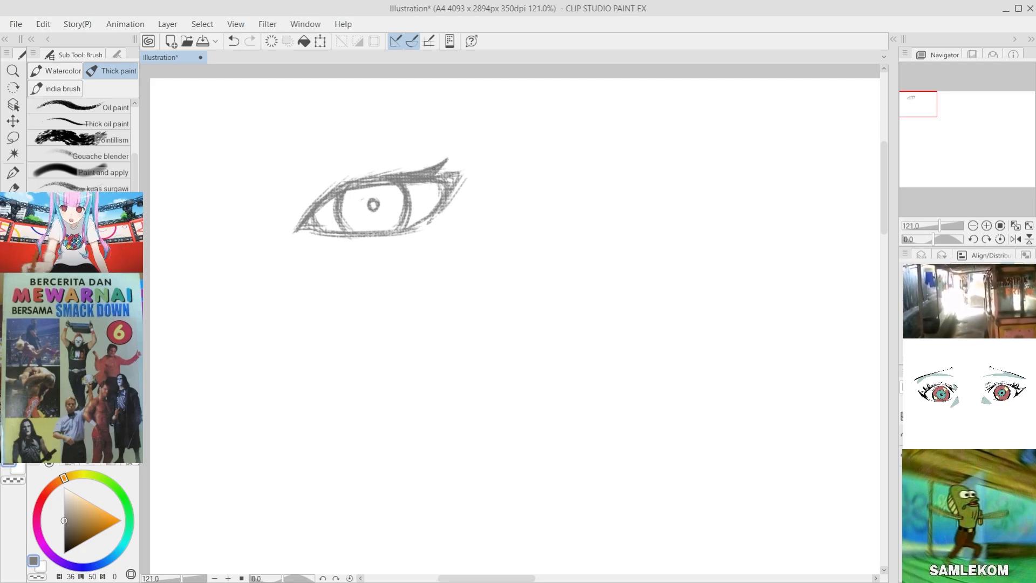
drag(373, 177, 414, 158)
mouse_move(395, 174)
mouse_down()
mouse_move(416, 158)
mouse_move(465, 169)
mouse_move(469, 161)
mouse_up()
key(ctrl+z)
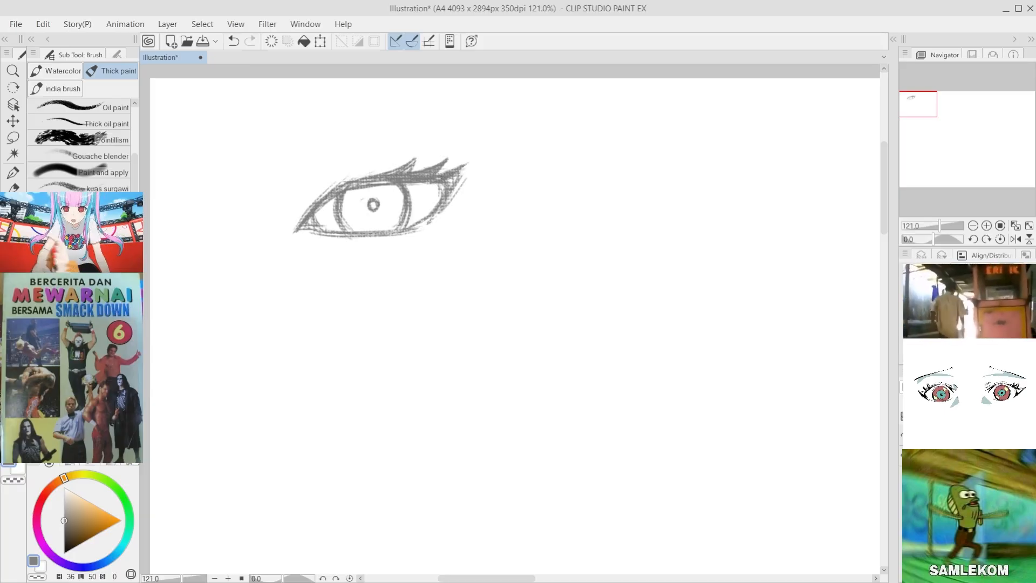
key(ctrl+z)
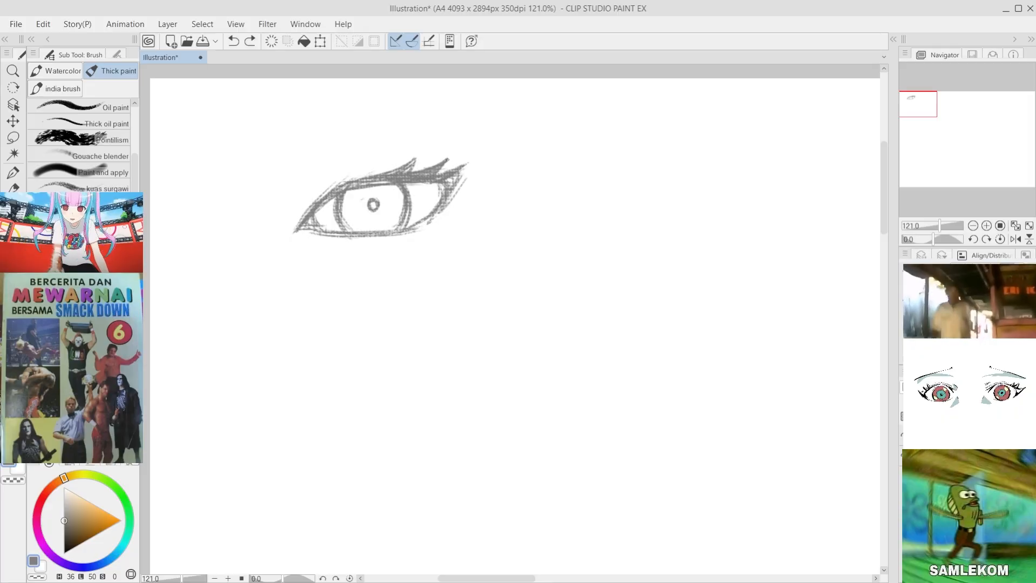
Step: Darken the inner part of the upper lid and reinforce the inner corner and lower lid line
drag(333, 188, 366, 179)
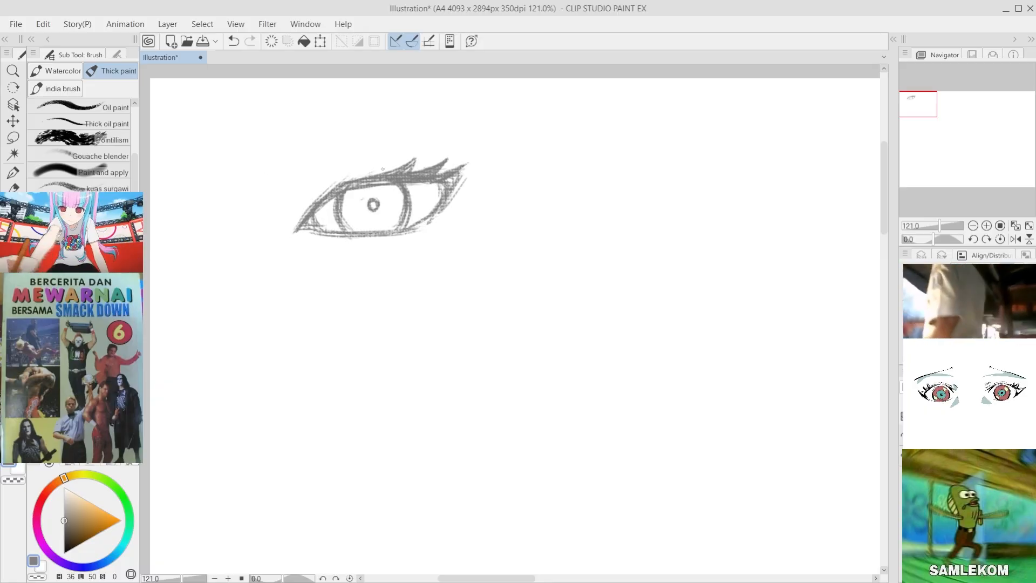
key(ctrl+z)
mouse_move(334, 186)
mouse_down()
mouse_move(385, 178)
mouse_move(321, 211)
mouse_up()
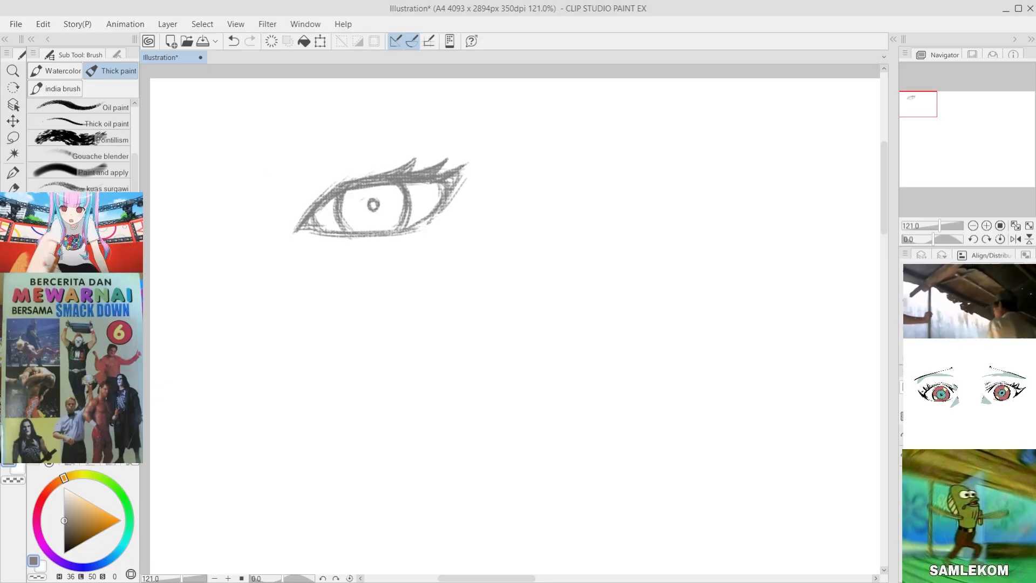
mouse_move(333, 197)
mouse_down()
mouse_move(296, 232)
mouse_move(361, 236)
mouse_up()
key(ctrl+z)
key(ctrl+z)
key(ctrl+z)
mouse_move(407, 228)
mouse_down()
mouse_move(429, 218)
mouse_move(407, 228)
mouse_up()
key(ctrl+z)
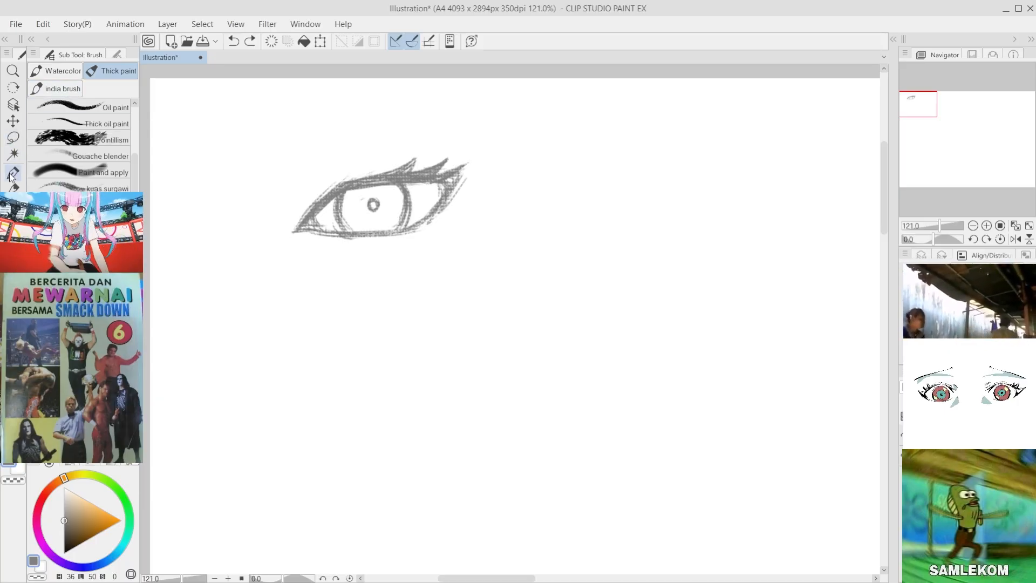
Step: Lasso the small pupil ring, move it slightly down within the iris, and return to the Thick paint brushes
click(13, 138)
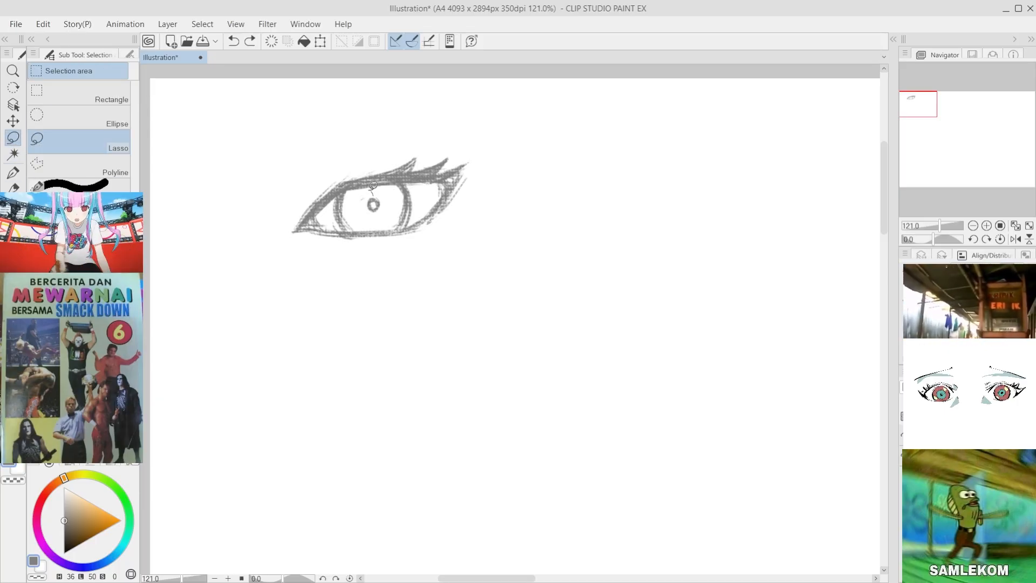
mouse_move(372, 191)
mouse_down()
mouse_move(387, 207)
mouse_move(378, 190)
mouse_move(374, 215)
mouse_up()
click(13, 120)
click(252, 239)
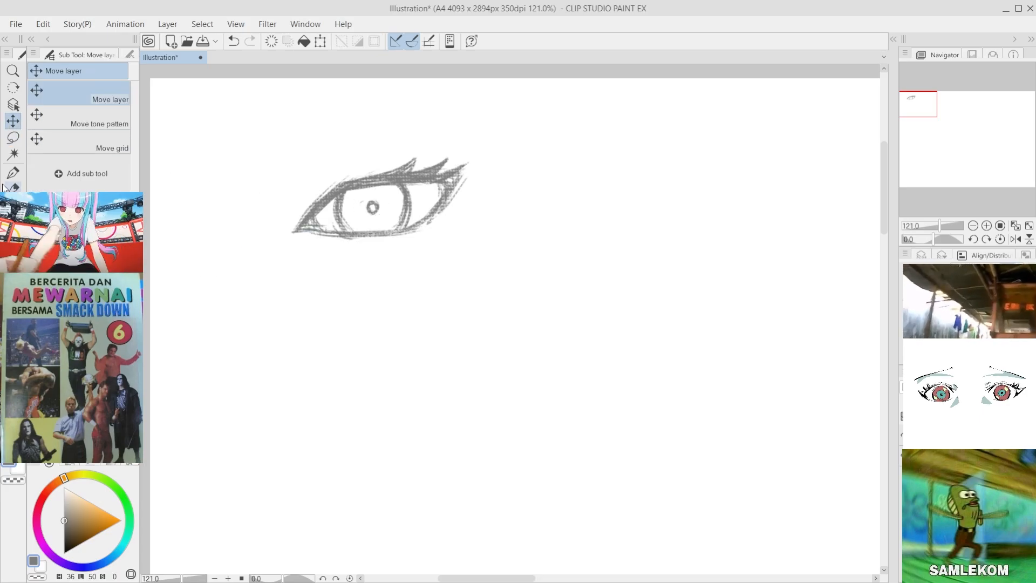
key(p)
key(b)
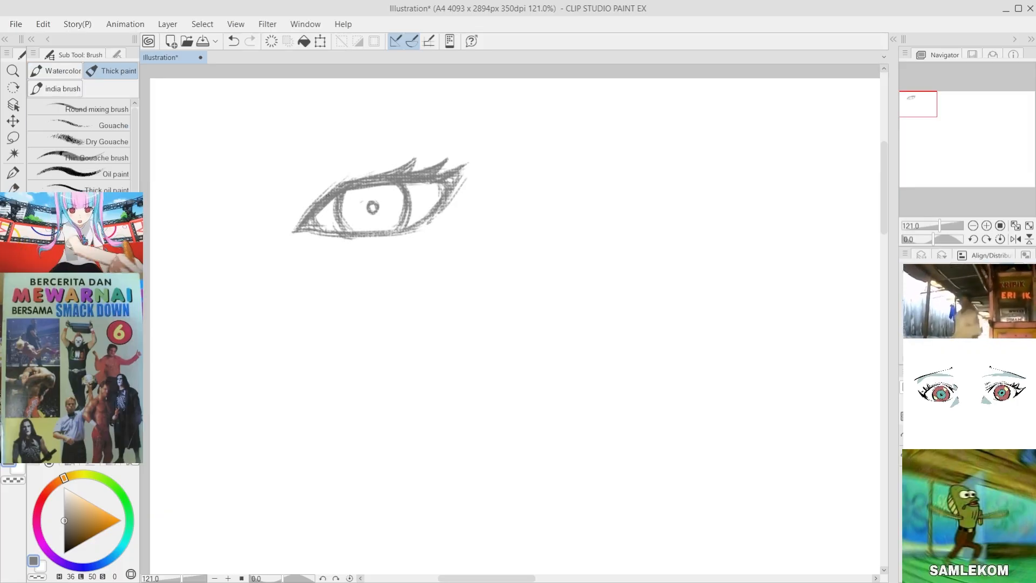
Step: Add light loose strokes along the outside of the upper lid, from the inner corner up to the eyelashes
drag(465, 166, 447, 180)
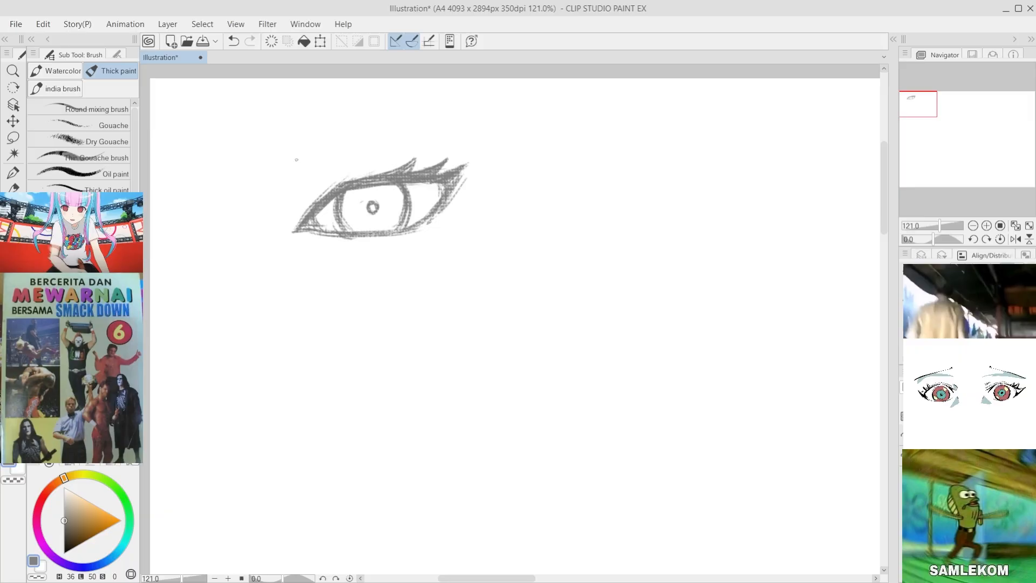
key(ctrl+z)
drag(311, 188, 292, 219)
mouse_move(304, 202)
mouse_down()
mouse_move(289, 222)
mouse_move(312, 197)
mouse_up()
key(ctrl+z)
key(ctrl+z)
drag(323, 186, 313, 192)
mouse_move(347, 174)
mouse_down()
mouse_move(322, 184)
mouse_move(332, 181)
mouse_up()
key(ctrl+z)
key(ctrl+z)
mouse_move(355, 173)
mouse_down()
mouse_move(339, 179)
mouse_move(356, 172)
mouse_up()
key(ctrl+z)
drag(378, 172, 367, 171)
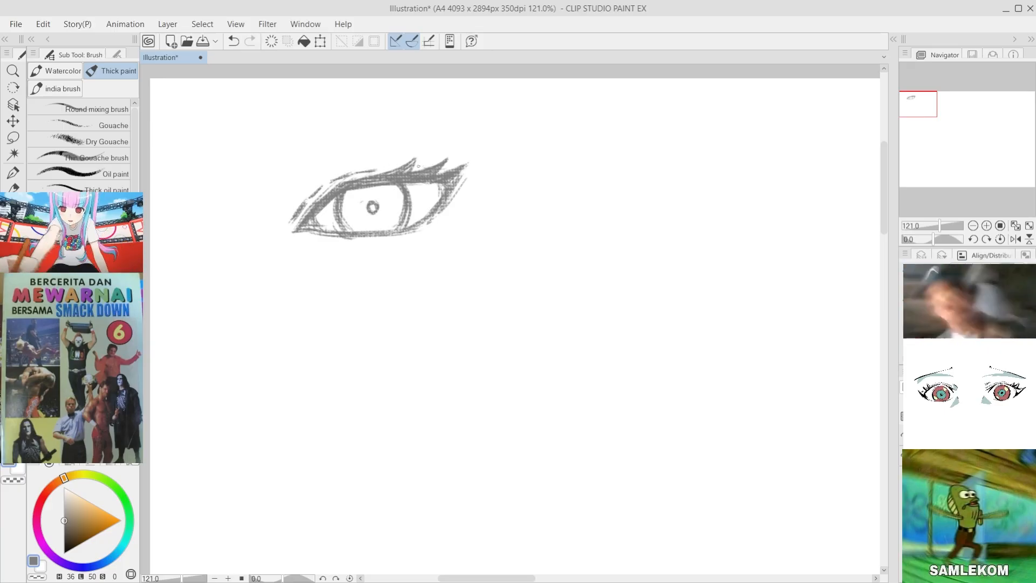
drag(451, 165, 443, 171)
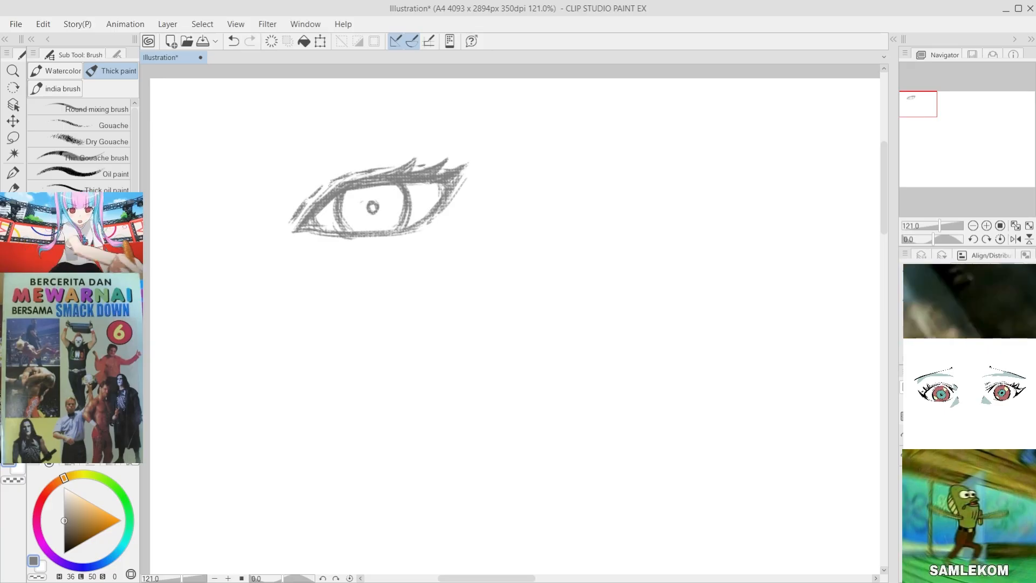
Step: Try several short strokes beside the inner corner of the eye and undo them
drag(331, 185, 272, 229)
key(ctrl+z)
key(ctrl+z)
drag(284, 202, 274, 218)
key(ctrl+z)
mouse_move(279, 212)
mouse_down()
mouse_move(275, 225)
mouse_move(280, 219)
mouse_up()
key(ctrl+z)
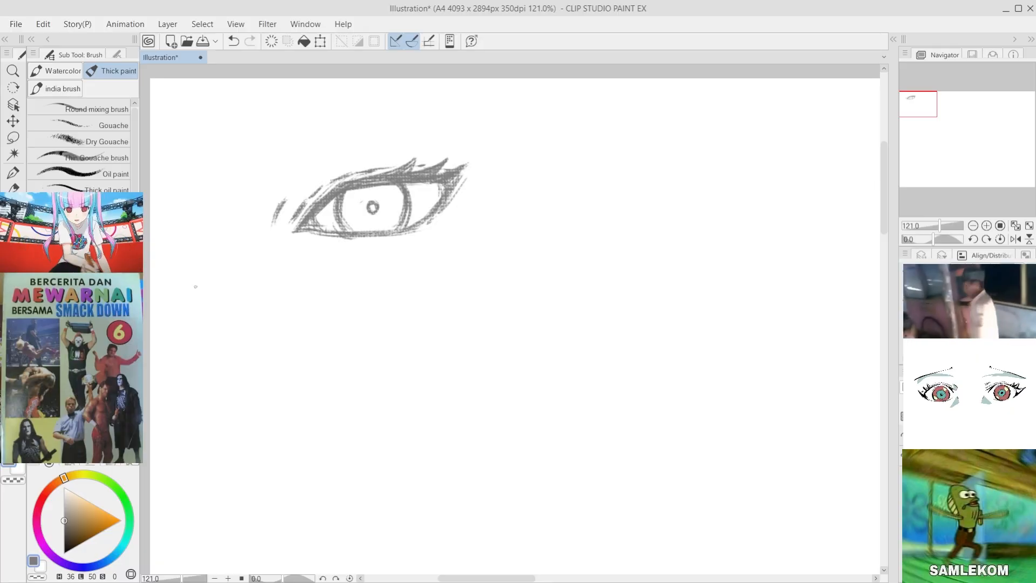
key(ctrl+z)
drag(296, 190, 277, 214)
key(ctrl+z)
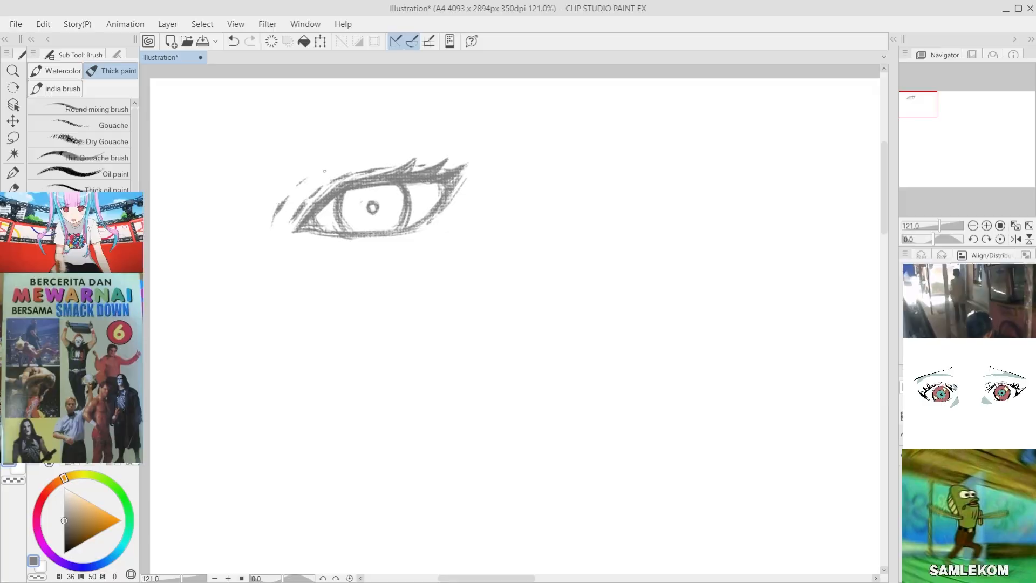
key(ctrl+z)
key(ctrl+z)
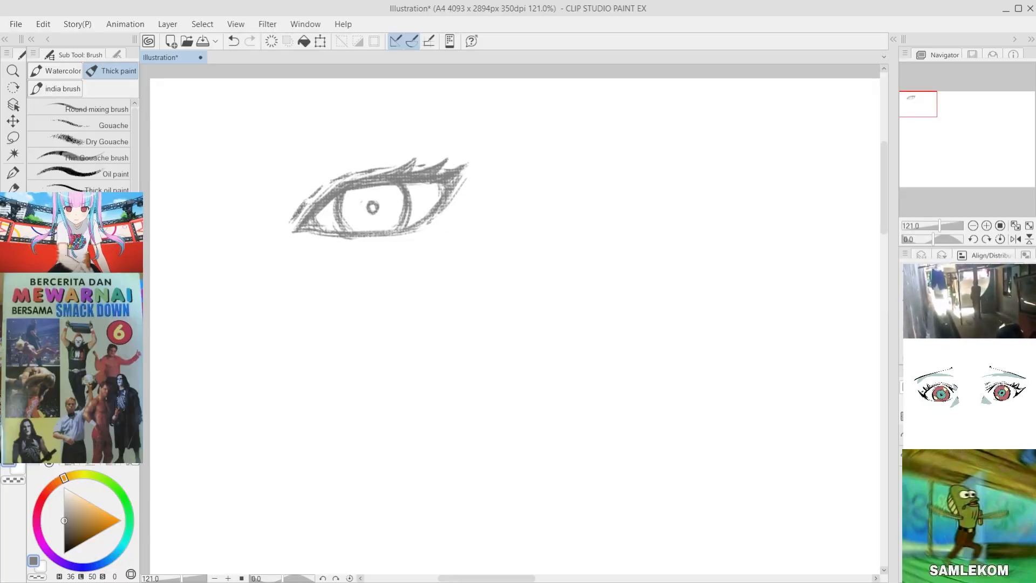
key(ctrl+z)
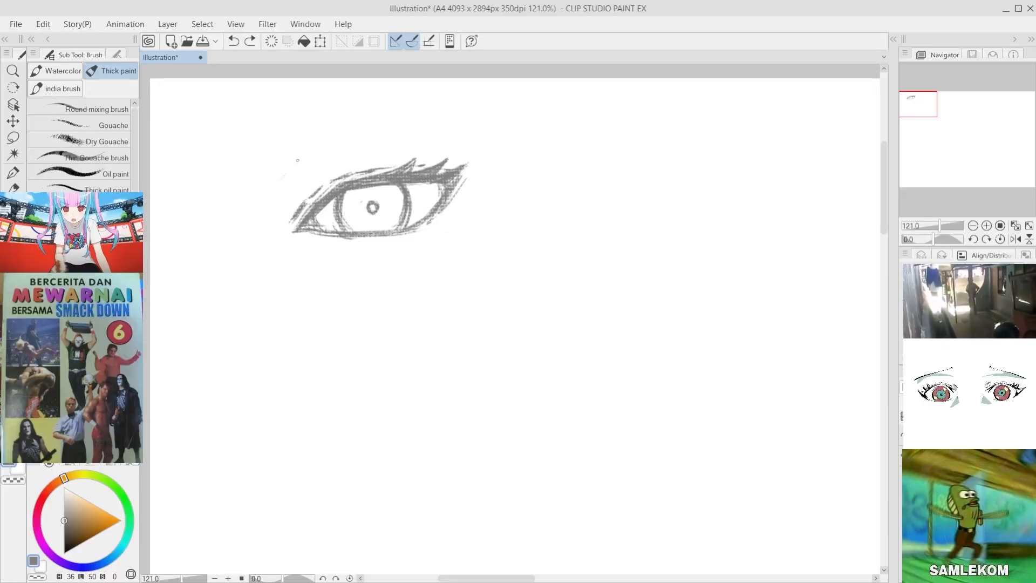
Step: Draw a curved eyelid crease above the upper lid, spanning from the inner corner to the lashes
drag(280, 181, 300, 158)
mouse_move(298, 160)
mouse_down()
mouse_move(332, 145)
mouse_move(312, 160)
mouse_move(428, 156)
mouse_up()
key(ctrl+z)
key(ctrl+z)
mouse_move(364, 146)
mouse_down()
mouse_move(441, 152)
mouse_move(290, 168)
mouse_up()
key(ctrl+z)
key(ctrl+z)
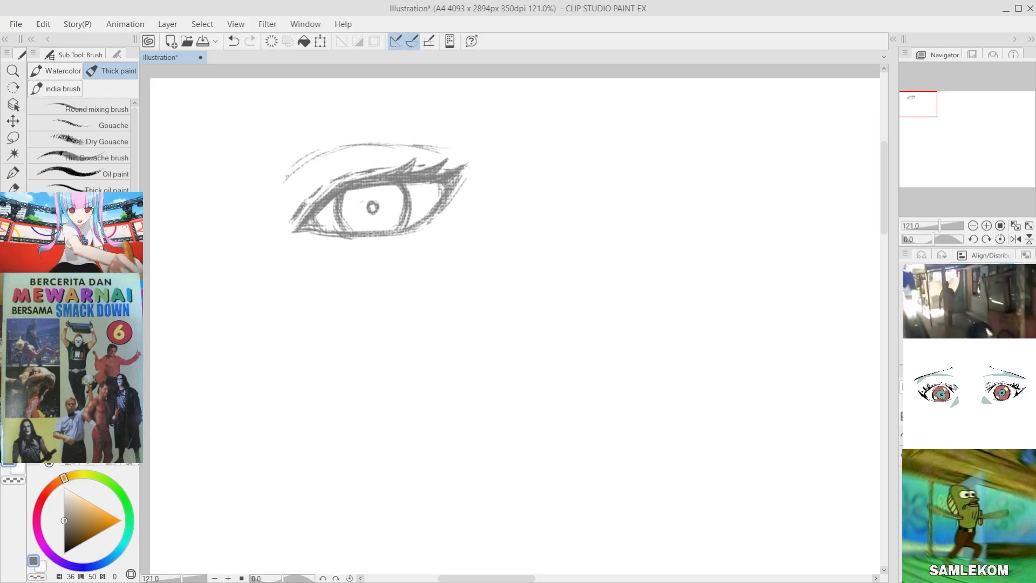
key(ctrl+z)
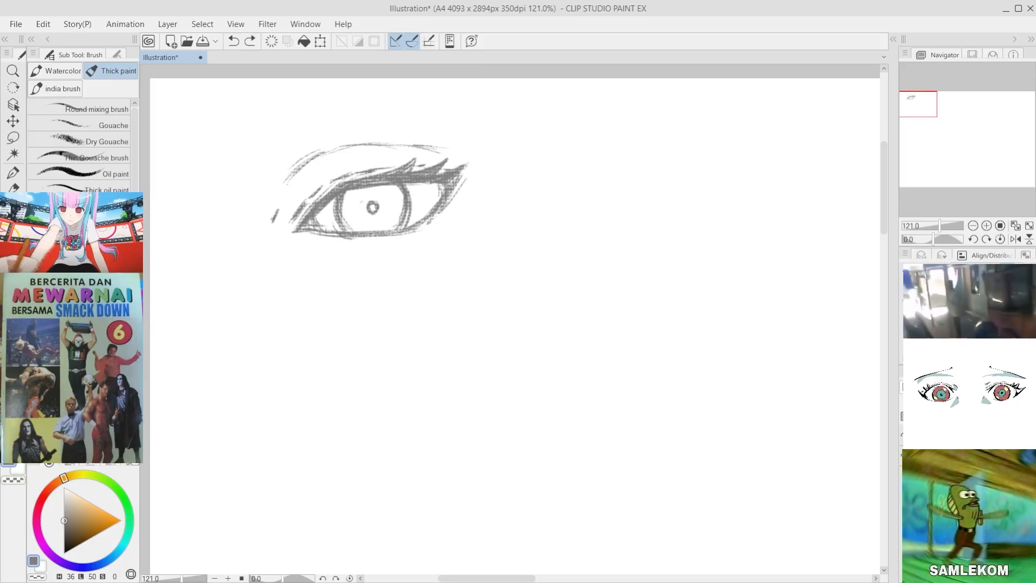
Step: Add a short mark beside the inner corner and redraw the top of the eyelid crease as a higher arch
drag(276, 212, 274, 225)
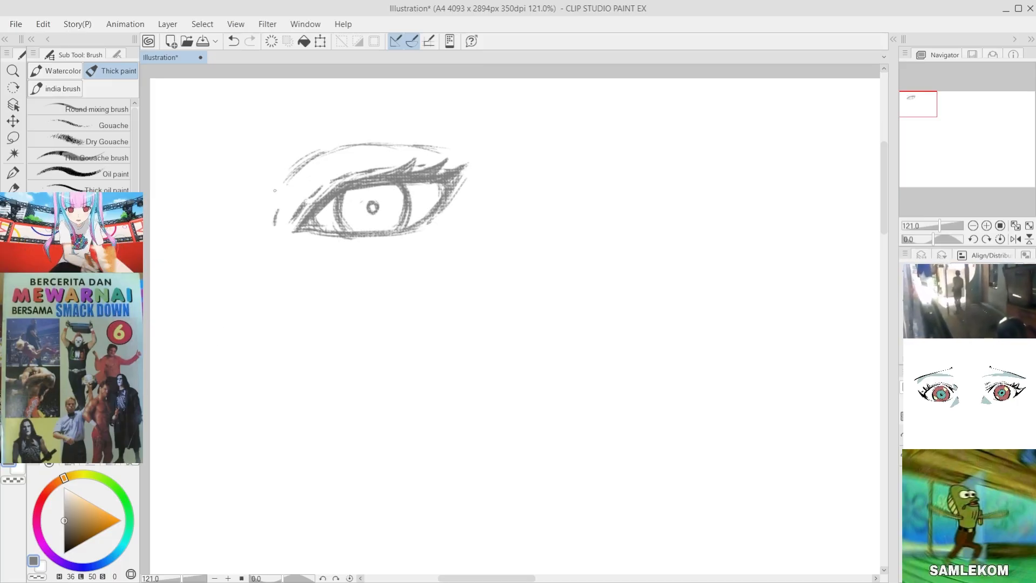
mouse_move(337, 149)
mouse_down()
mouse_move(285, 190)
mouse_move(322, 151)
mouse_move(293, 166)
mouse_move(305, 156)
mouse_move(348, 138)
mouse_up()
key(ctrl+z)
key(ctrl+z)
drag(336, 143, 390, 138)
mouse_move(353, 135)
mouse_down()
mouse_move(431, 145)
mouse_move(353, 135)
mouse_move(389, 157)
mouse_move(393, 147)
mouse_move(400, 152)
mouse_move(385, 146)
mouse_move(420, 149)
mouse_move(340, 159)
mouse_move(341, 145)
mouse_move(382, 142)
mouse_move(276, 189)
mouse_move(345, 128)
mouse_move(335, 134)
mouse_move(421, 144)
mouse_up()
key(e)
key(ctrl+z)
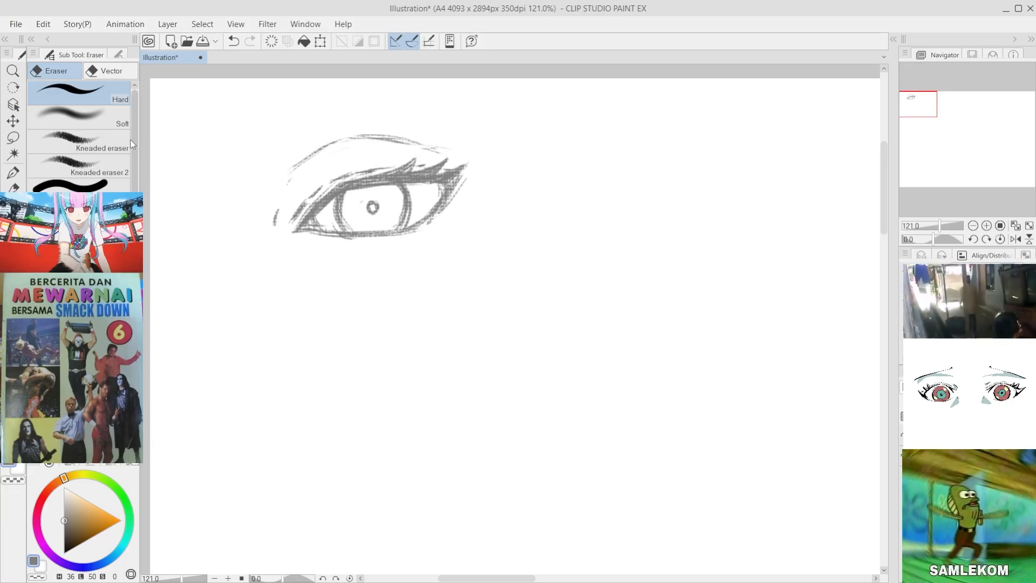
Step: Reinforce the arched eyelid crease with the Thick paint brush and place small marks beside the inner corner
key(i)
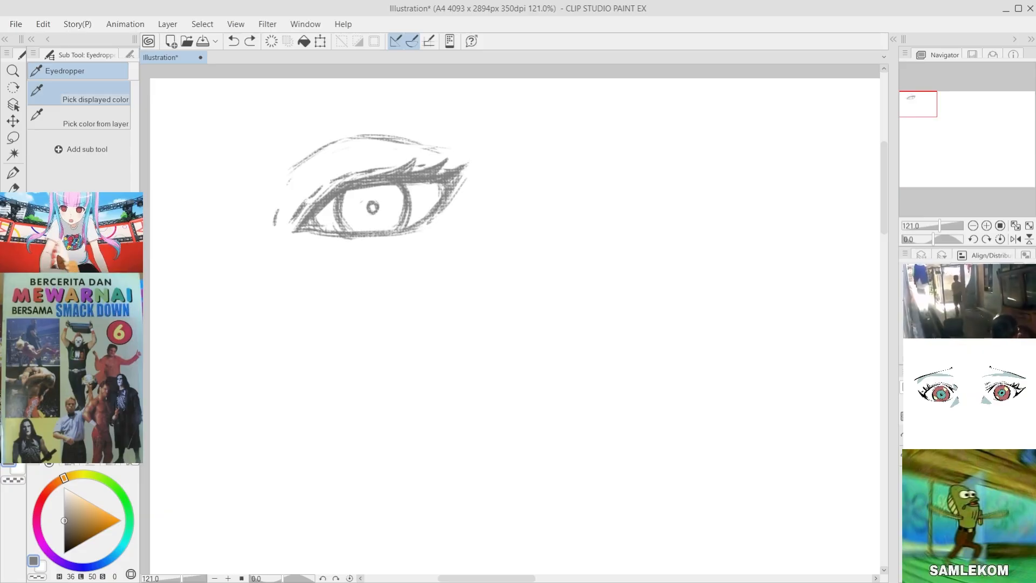
key(p)
key(p)
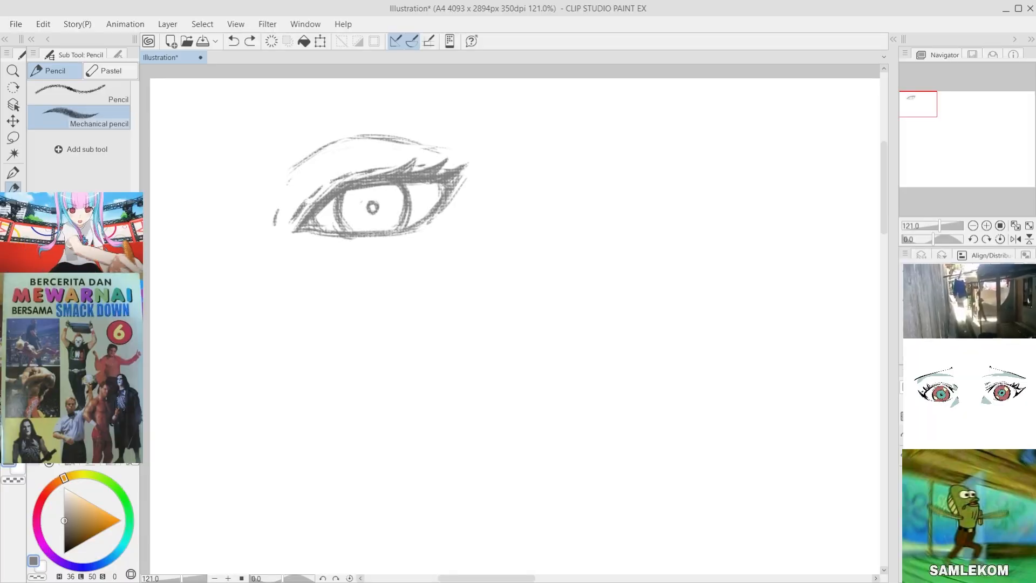
key(b)
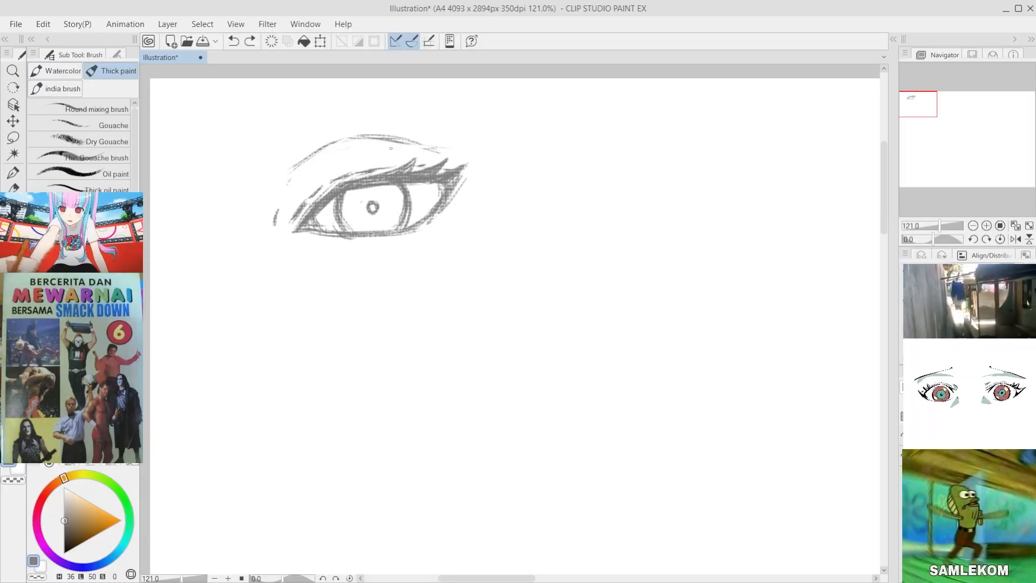
mouse_move(436, 144)
mouse_down()
mouse_move(318, 145)
mouse_move(277, 205)
mouse_up()
key(e)
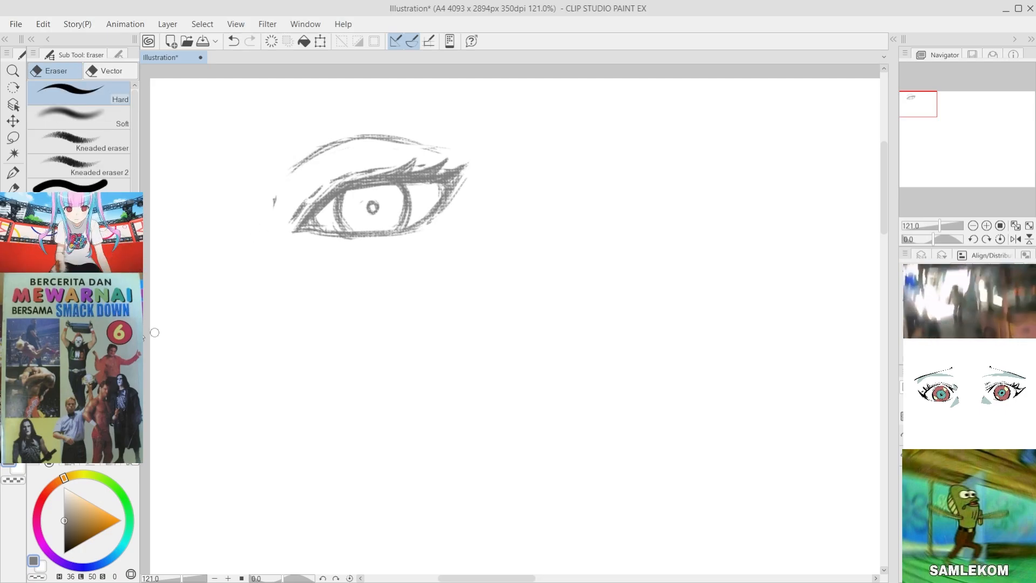
key(b)
key(ctrl+z)
drag(272, 222, 273, 229)
mouse_move(327, 149)
mouse_down()
mouse_move(374, 139)
mouse_move(433, 148)
mouse_move(345, 141)
mouse_move(292, 171)
mouse_up()
key(ctrl+z)
key(ctrl+z)
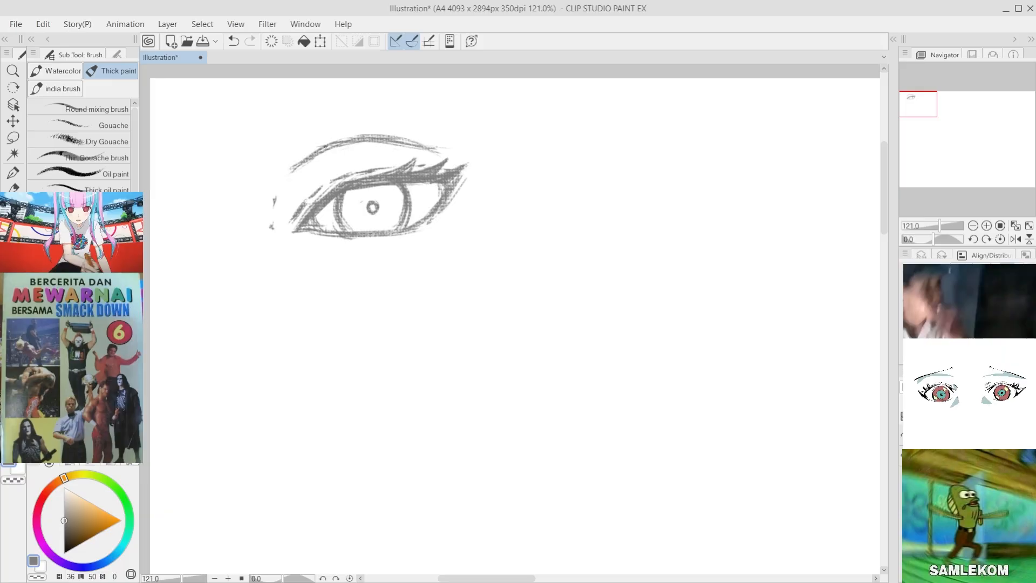
Step: Move the eye sketch toward the middle of the canvas and scale it down slightly
click(13, 120)
mouse_move(386, 198)
mouse_down()
mouse_move(402, 228)
mouse_move(459, 278)
mouse_move(528, 272)
mouse_move(474, 276)
mouse_up()
key(ctrl+t)
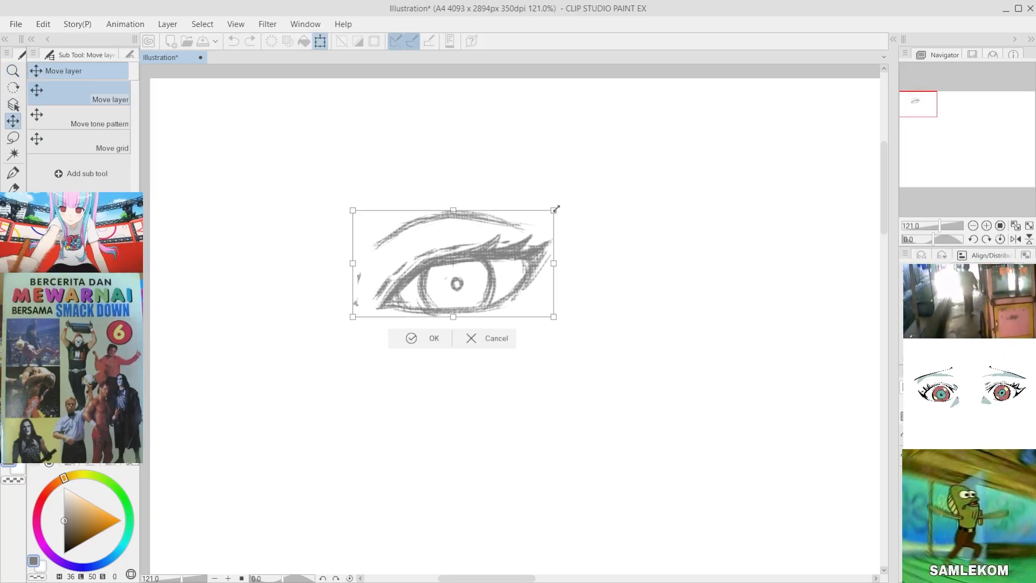
drag(554, 210, 534, 220)
drag(512, 259, 507, 225)
click(419, 302)
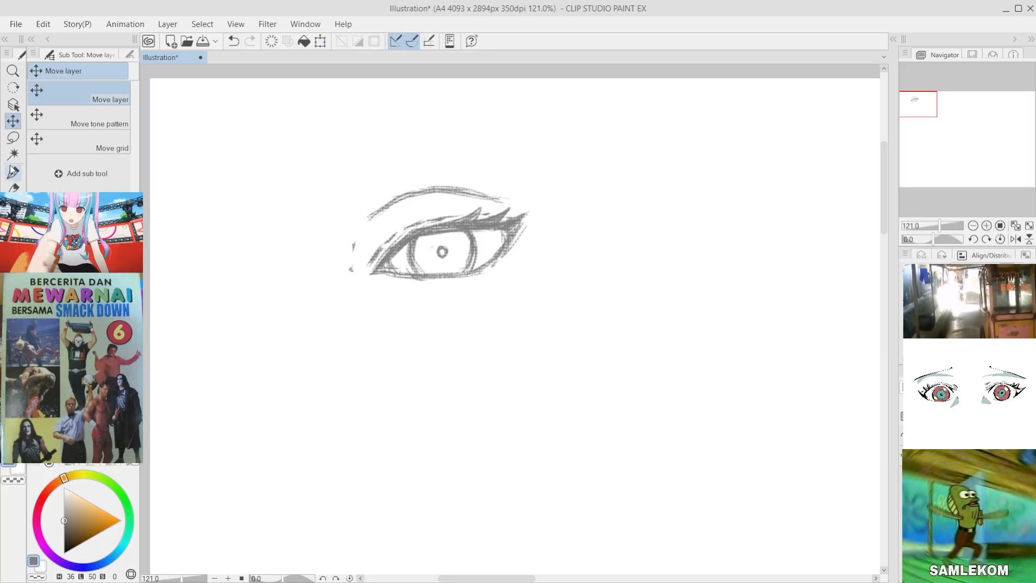
Step: Sketch a thin, slightly rising eyebrow line above the eyelid crease with the Thick paint brush
click(12, 188)
key(ctrl+z)
drag(338, 152, 471, 130)
key(ctrl+z)
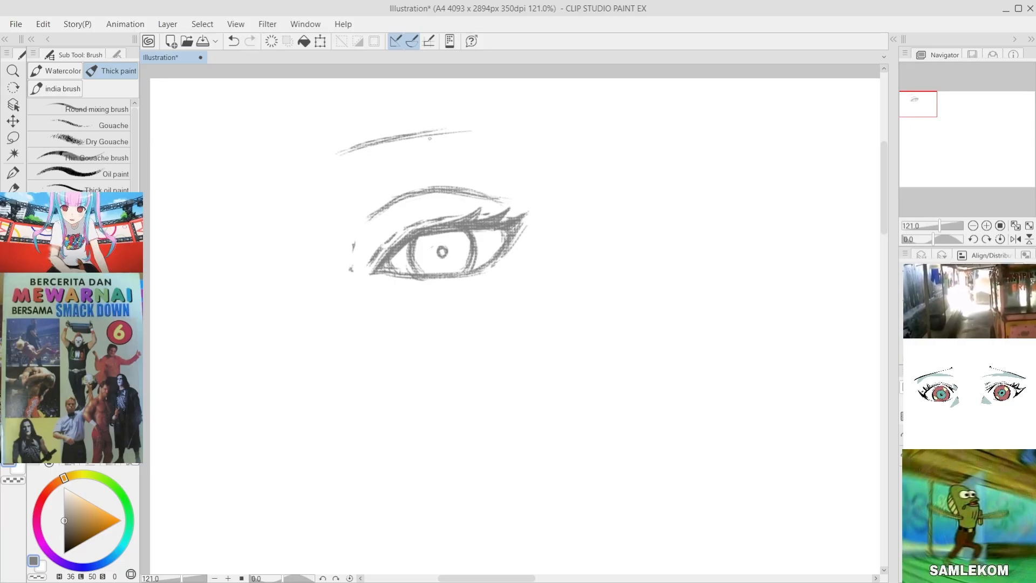
drag(389, 142, 481, 133)
key(ctrl+z)
key(ctrl+z)
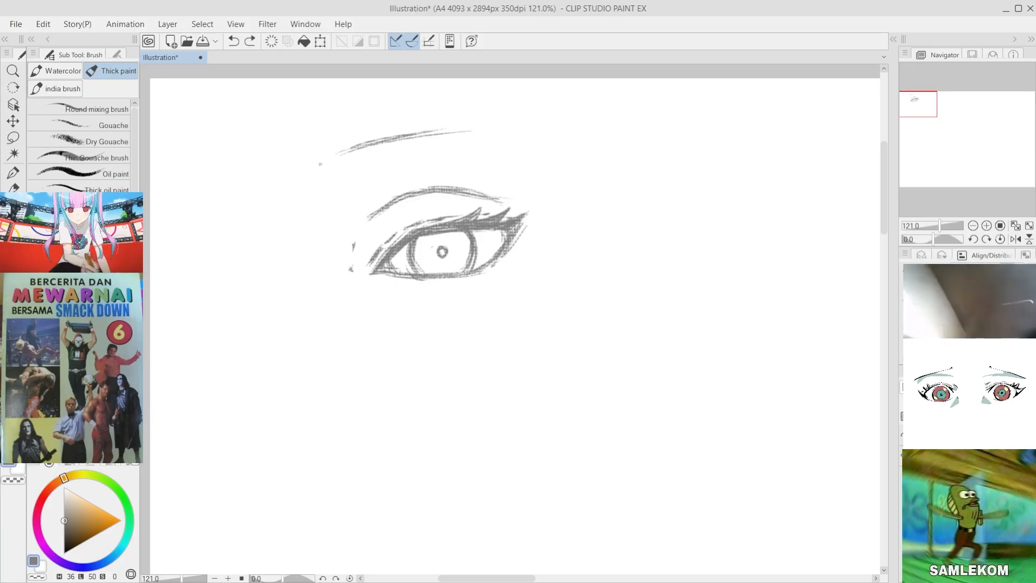
Step: Extend the eyebrow line outward so that it tapers above the outer corner of the eye
key(ctrl+z)
key(ctrl+z)
drag(363, 141, 504, 128)
drag(435, 135, 531, 134)
key(ctrl+z)
key(ctrl+z)
drag(447, 131, 493, 132)
drag(400, 133, 478, 129)
drag(414, 135, 502, 136)
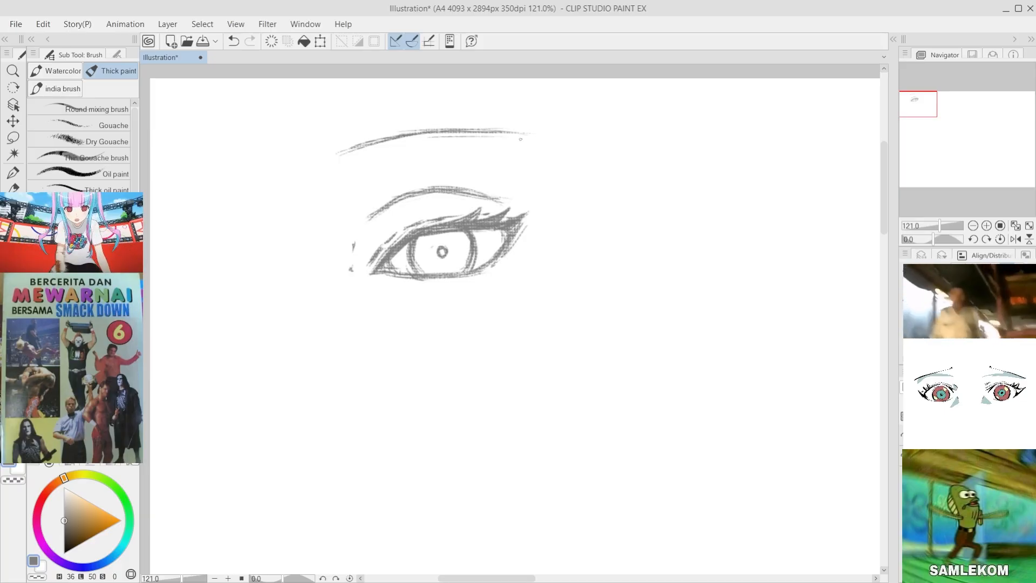
Step: Thicken the inner half of the eyebrow with overlapping strokes
drag(384, 142, 469, 135)
key(ctrl+z)
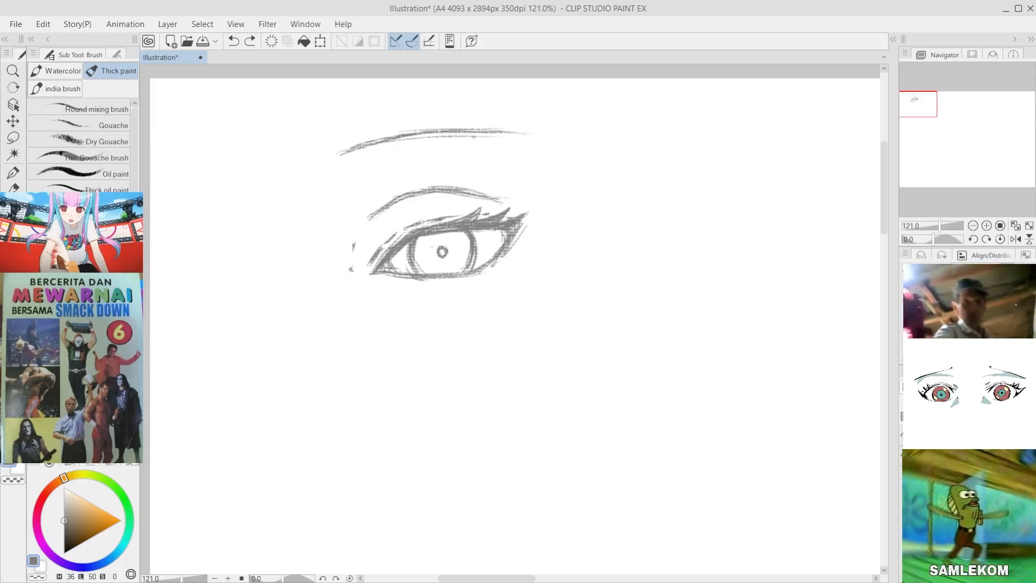
drag(382, 145, 470, 132)
drag(405, 139, 430, 133)
drag(359, 150, 405, 138)
mouse_move(357, 151)
mouse_down()
mouse_move(407, 137)
mouse_move(394, 143)
mouse_up()
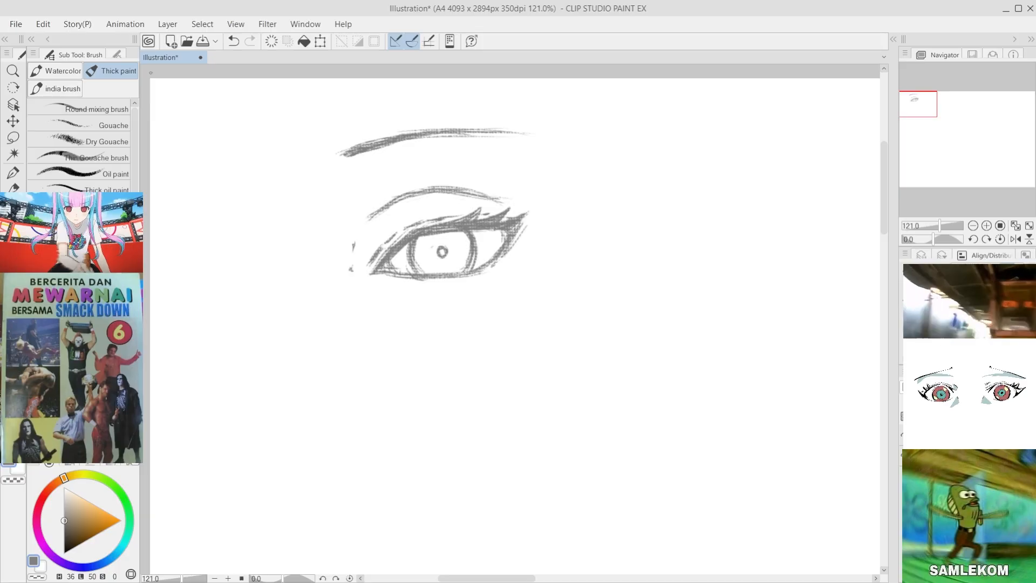
Step: Try extra thickening strokes along the inner and middle part of the eyebrow and undo them
click(12, 138)
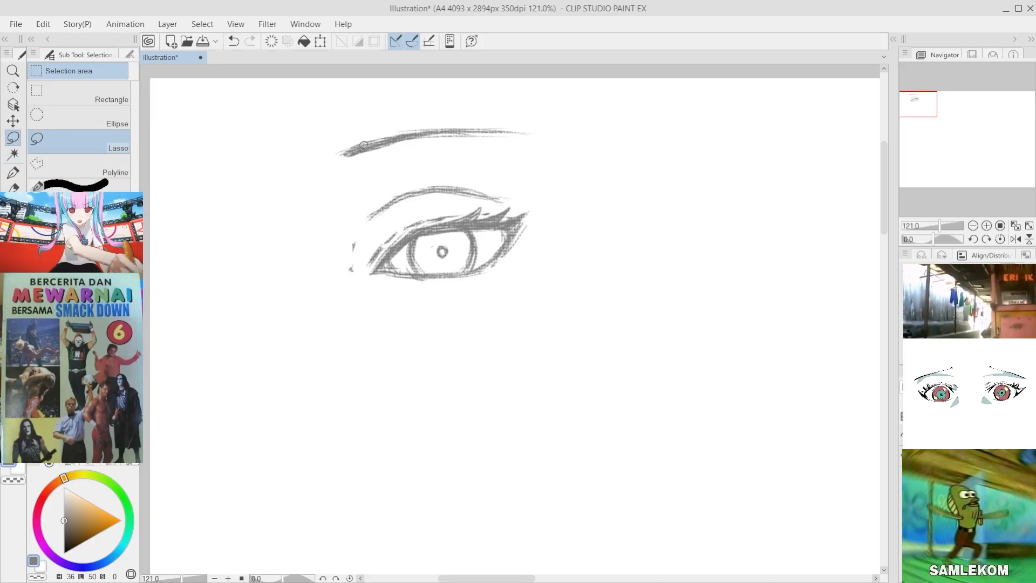
key(p)
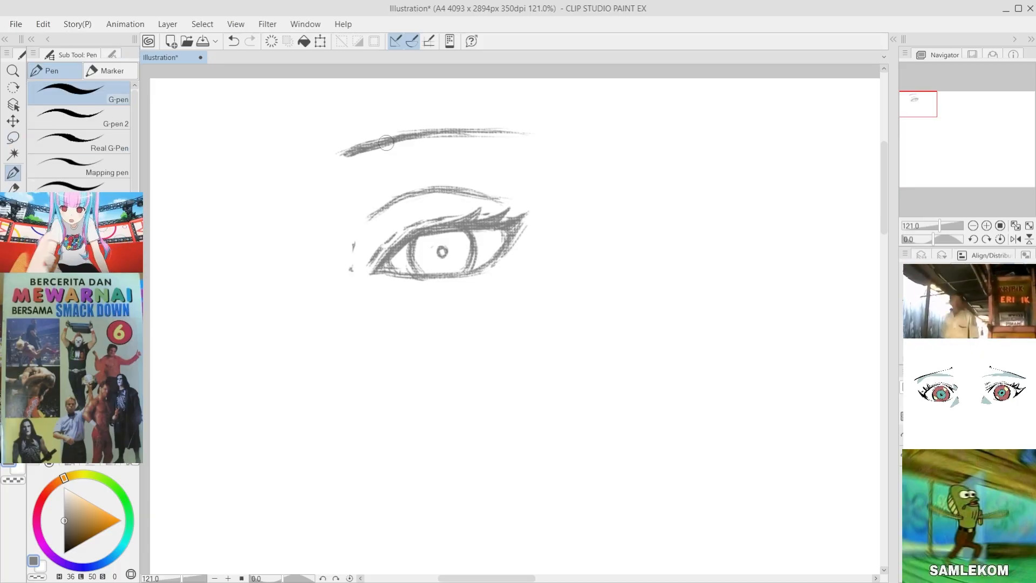
key(b)
drag(399, 135, 341, 145)
key(ctrl+z)
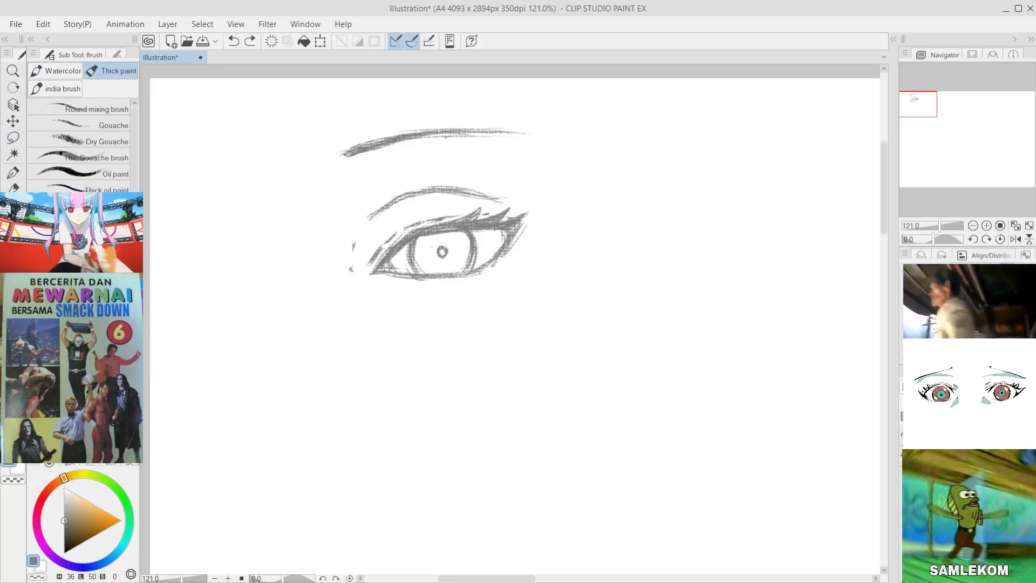
drag(447, 133, 382, 149)
key(ctrl+z)
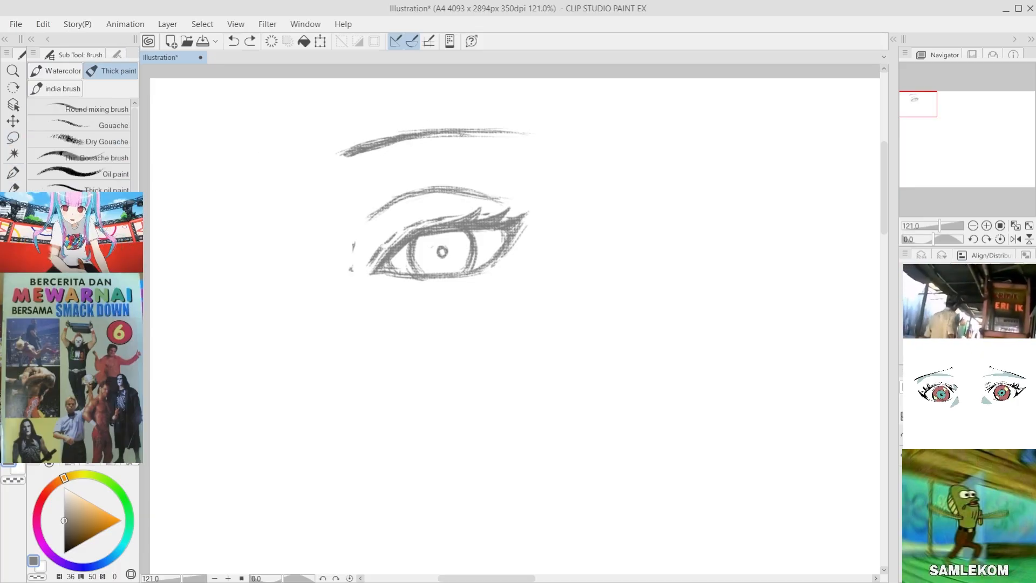
key(ctrl+z)
mouse_move(463, 133)
mouse_down()
mouse_move(342, 159)
mouse_move(369, 168)
mouse_move(423, 139)
mouse_up()
key(ctrl+z)
key(ctrl+z)
Step: Try a wide teardrop outline for the inner end of the eyebrow with its outer tail erased, and undo it
key(ctrl+z)
key(ctrl+z)
key(ctrl+z)
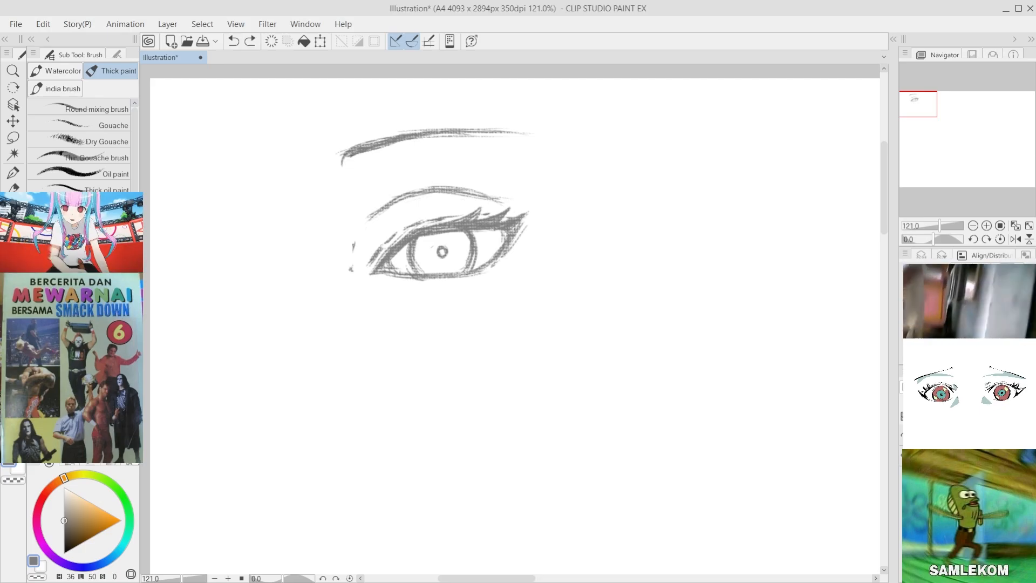
mouse_move(343, 164)
mouse_down()
mouse_move(367, 176)
mouse_move(417, 142)
mouse_up()
drag(389, 162, 435, 135)
drag(380, 168, 423, 141)
mouse_move(407, 152)
mouse_down()
mouse_move(438, 137)
mouse_move(536, 127)
mouse_move(424, 147)
mouse_move(468, 135)
mouse_move(383, 174)
mouse_move(463, 127)
mouse_move(385, 163)
mouse_move(365, 153)
mouse_move(415, 141)
mouse_move(379, 149)
mouse_up()
key(e)
key(ctrl+z)
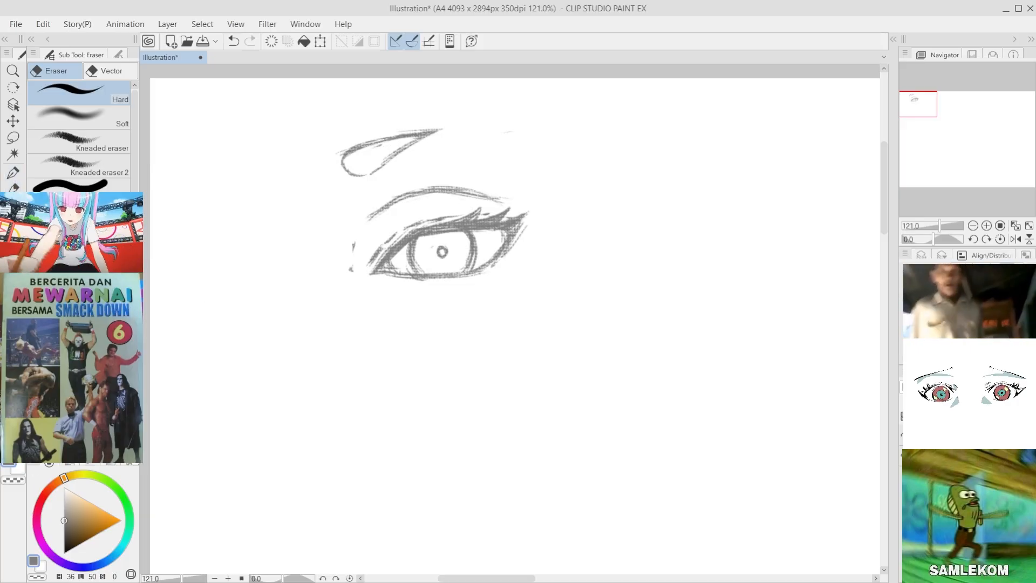
key(ctrl+z)
key(ctrl+z)
key(ctrl+z)
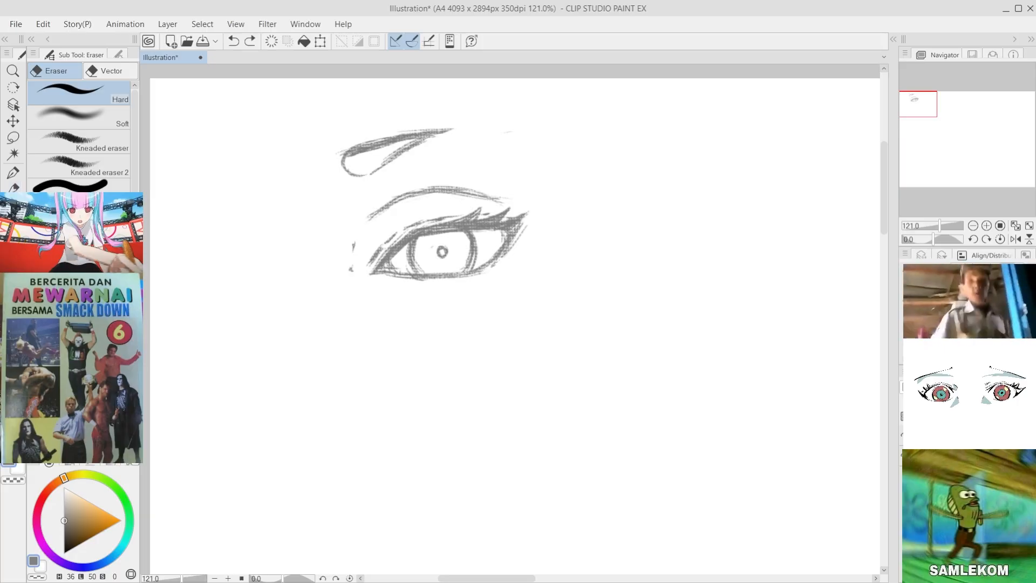
key(ctrl+z)
key(ctrl+z)
key(ctrl+z)
key(ctrl+z)
key(ctrl+z)
key(ctrl+z)
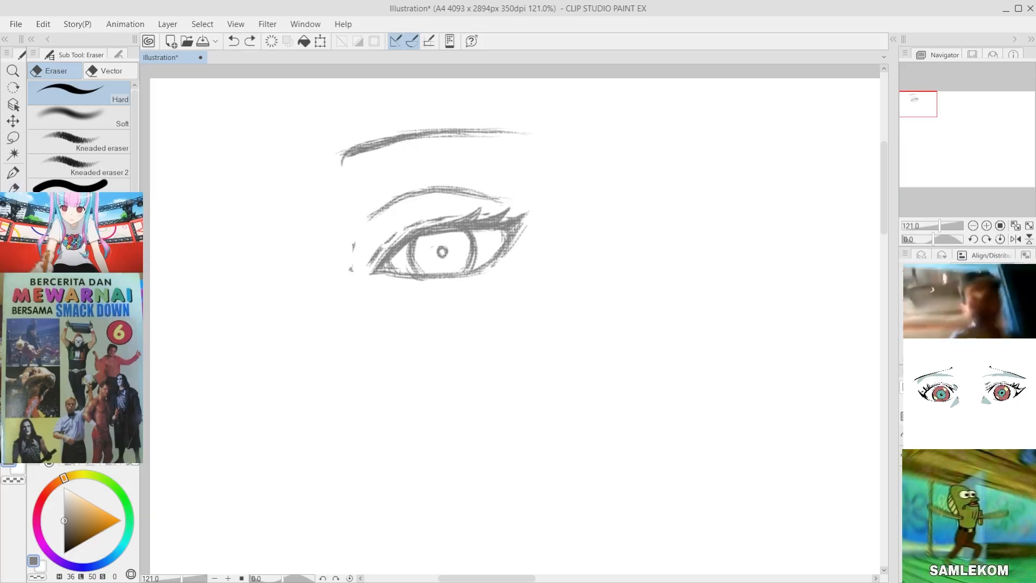
Step: Return to the Thick paint brush and add faint strokes just below the lower lid
click(13, 173)
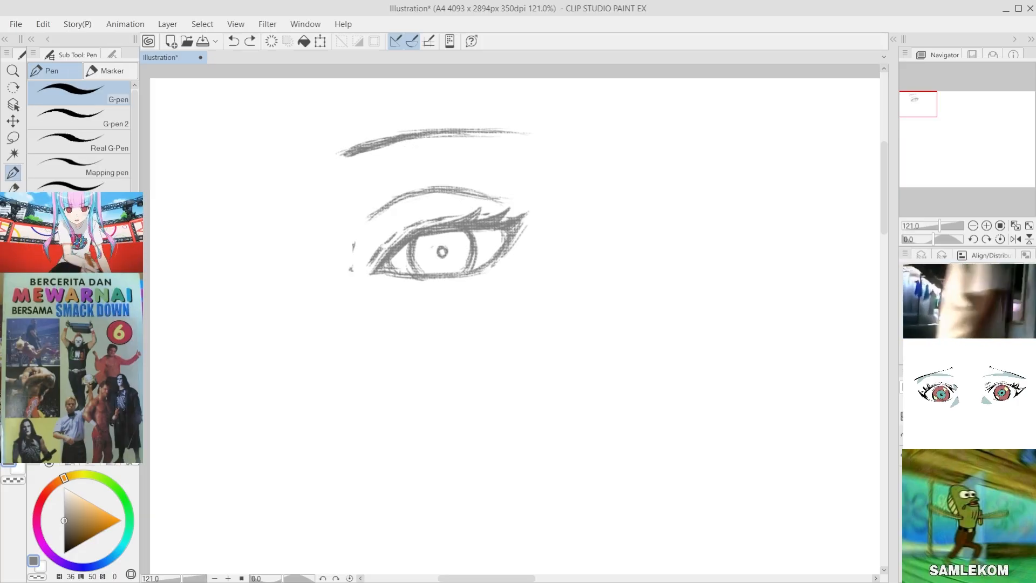
click(13, 205)
drag(398, 284, 475, 273)
key(ctrl+z)
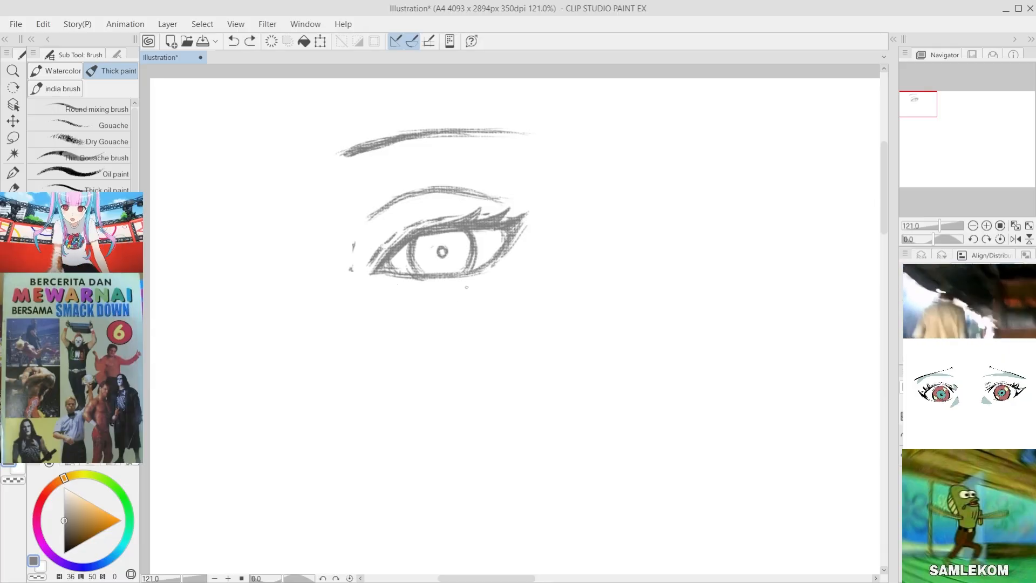
drag(398, 284, 494, 265)
Step: Move the whole eye and eyebrow sketch slightly down and scale it down to about 80 percent
click(13, 121)
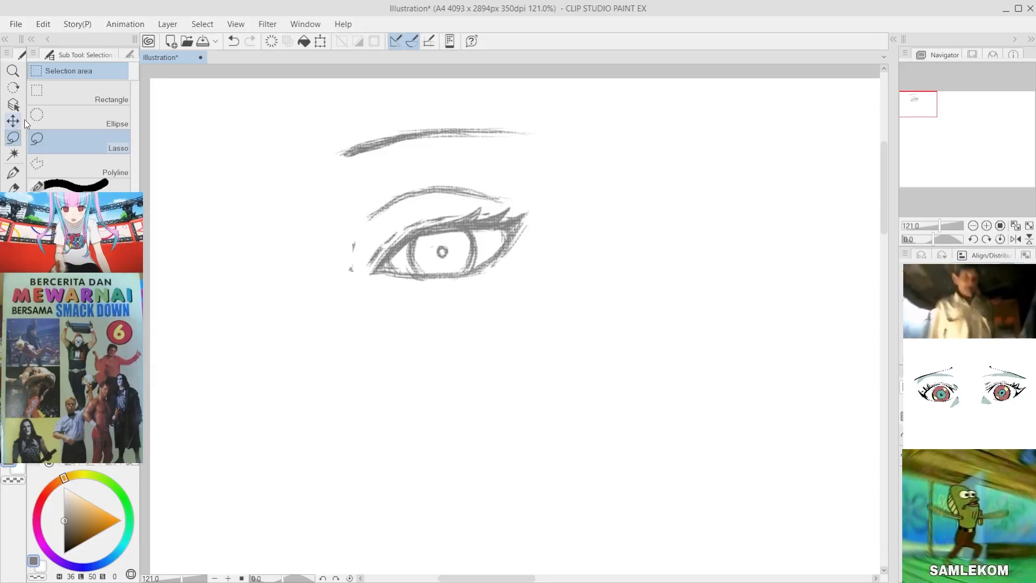
drag(452, 237, 452, 266)
key(ctrl+t)
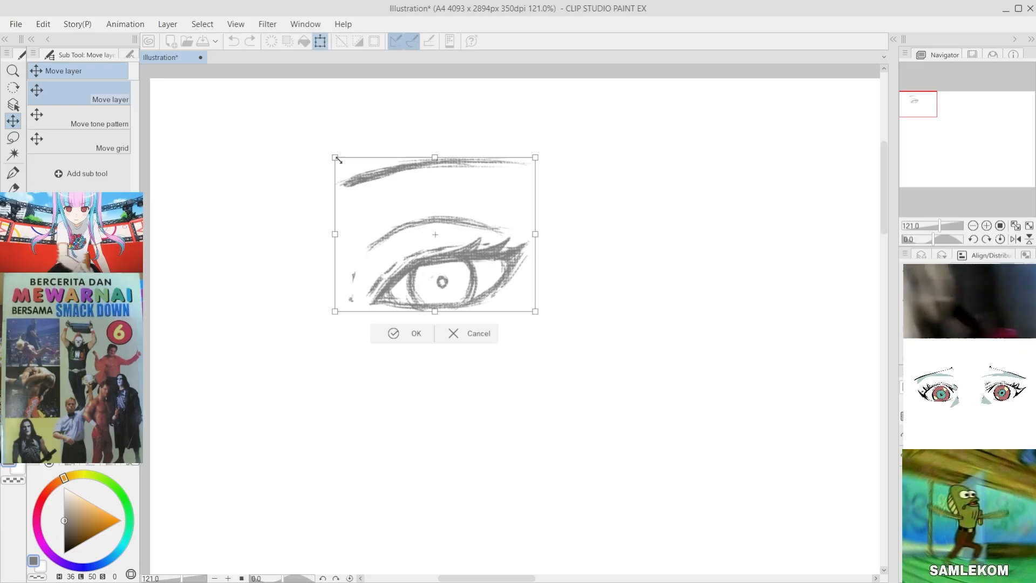
drag(410, 254, 377, 229)
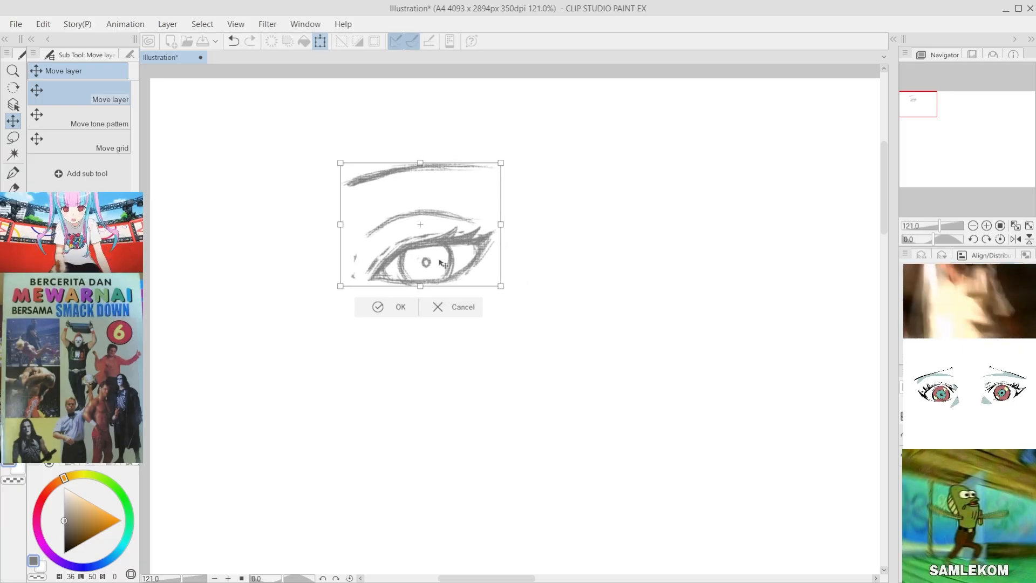
click(381, 307)
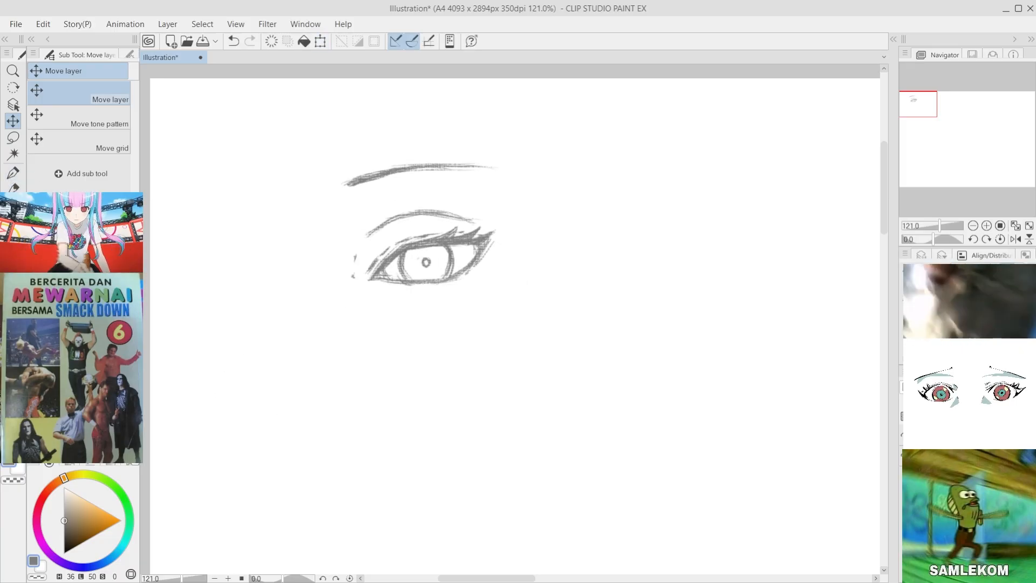
Step: Return to the Thick paint brush and darken the first eye's iris edge, upper lashes and outer corner
click(13, 216)
click(13, 189)
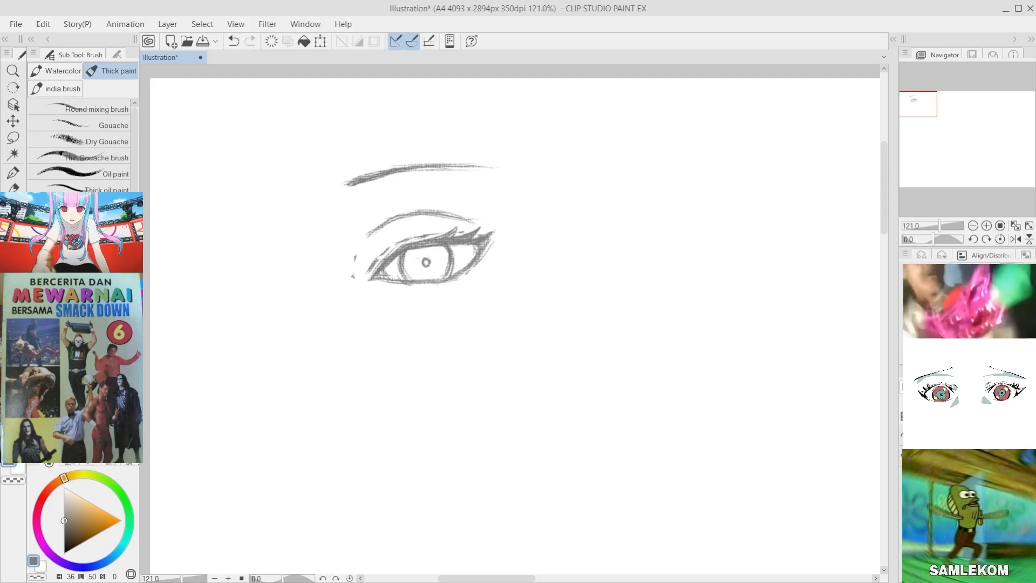
click(13, 189)
click(13, 206)
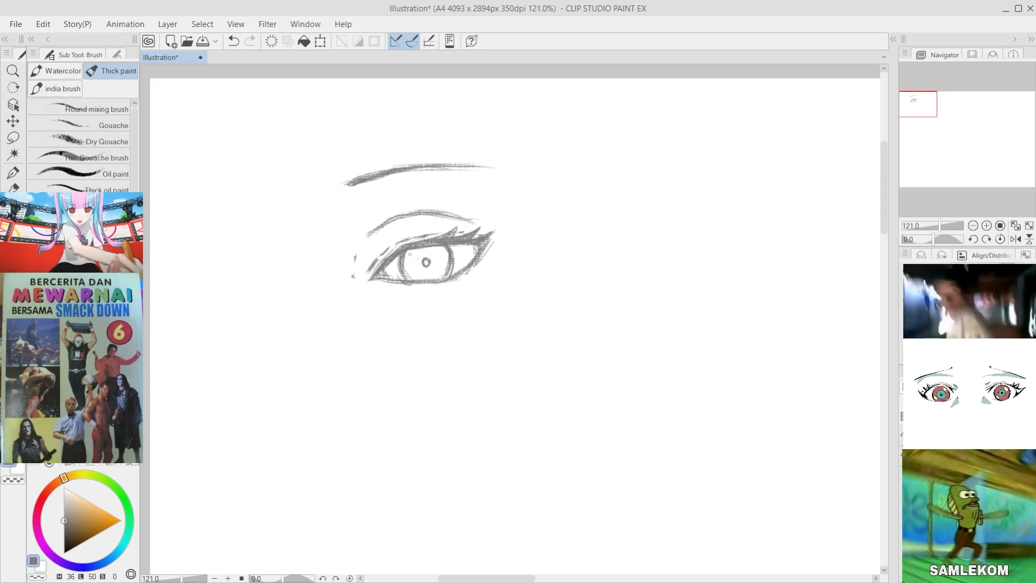
drag(423, 248, 408, 249)
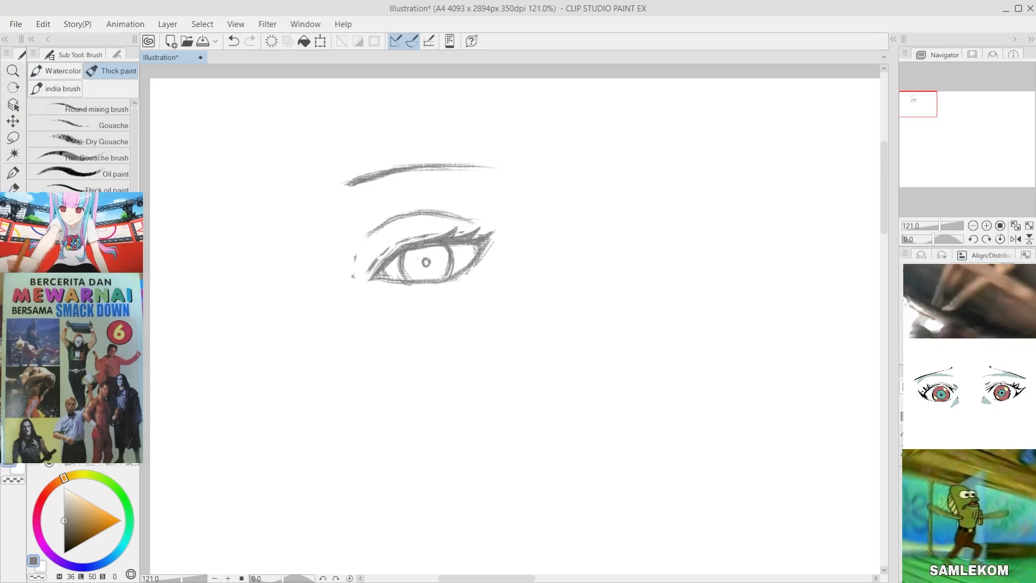
drag(468, 236, 475, 227)
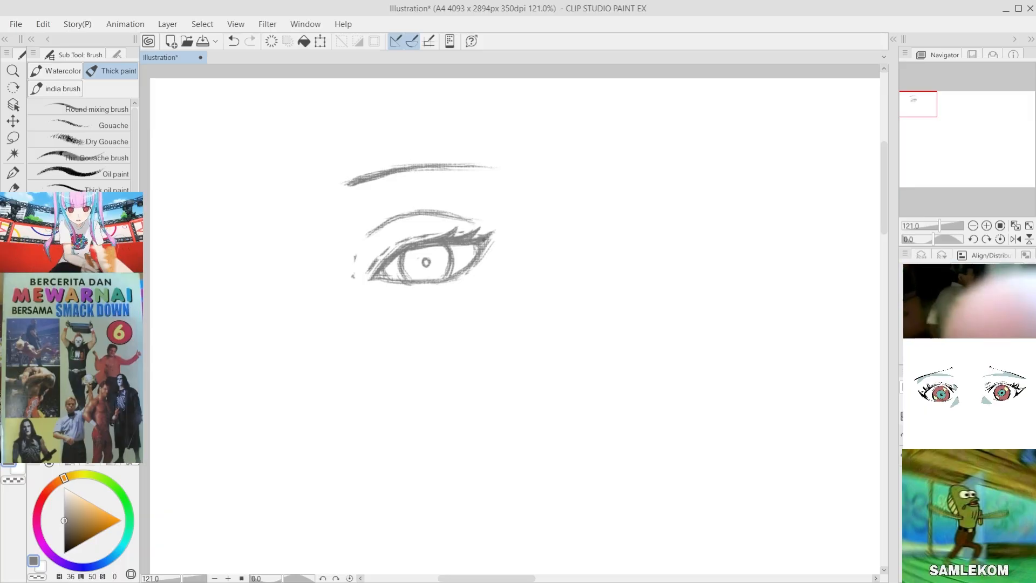
drag(492, 234, 472, 257)
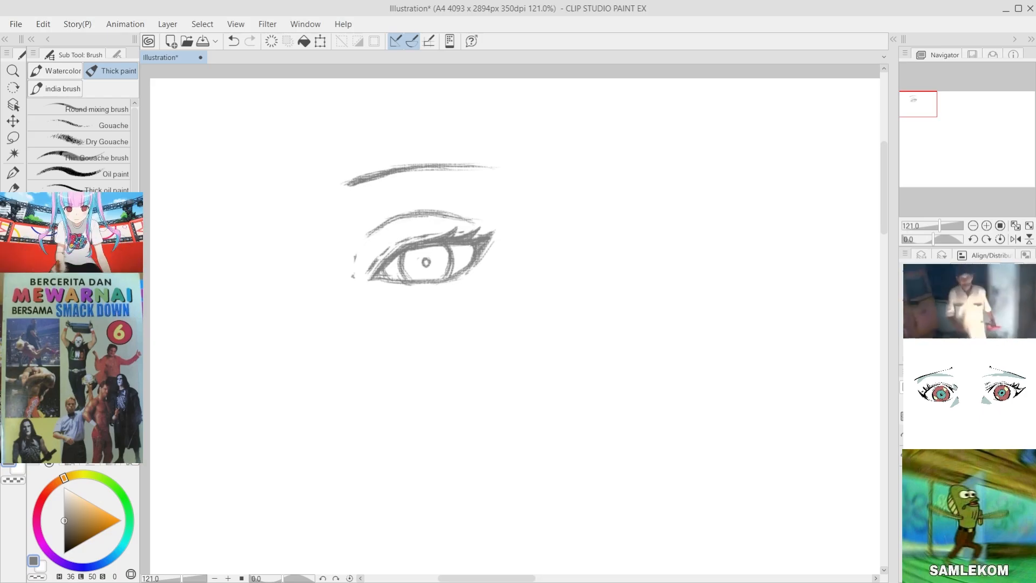
key(ctrl+z)
drag(403, 258, 410, 280)
key(ctrl+z)
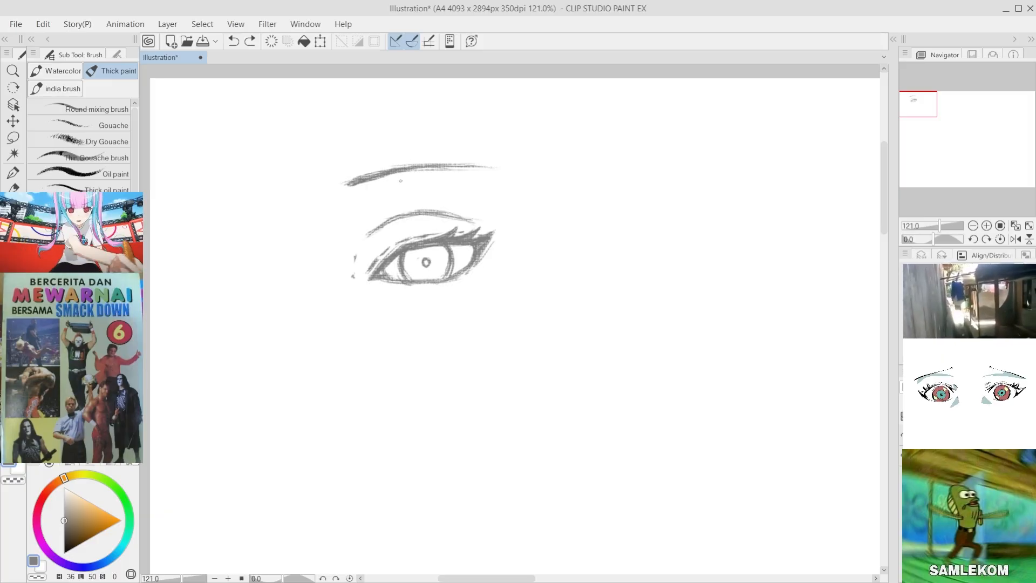
Step: Draw a rounded upper lid arc with a light curved outer edge for a second, rounder eye beside the first
mouse_move(615, 225)
mouse_down()
mouse_move(678, 211)
mouse_move(647, 219)
mouse_move(684, 215)
mouse_move(661, 211)
mouse_move(698, 240)
mouse_move(653, 220)
mouse_up()
key(ctrl+z)
key(ctrl+z)
key(ctrl+z)
key(ctrl+z)
key(ctrl+z)
key(ctrl+z)
key(ctrl+z)
key(ctrl+z)
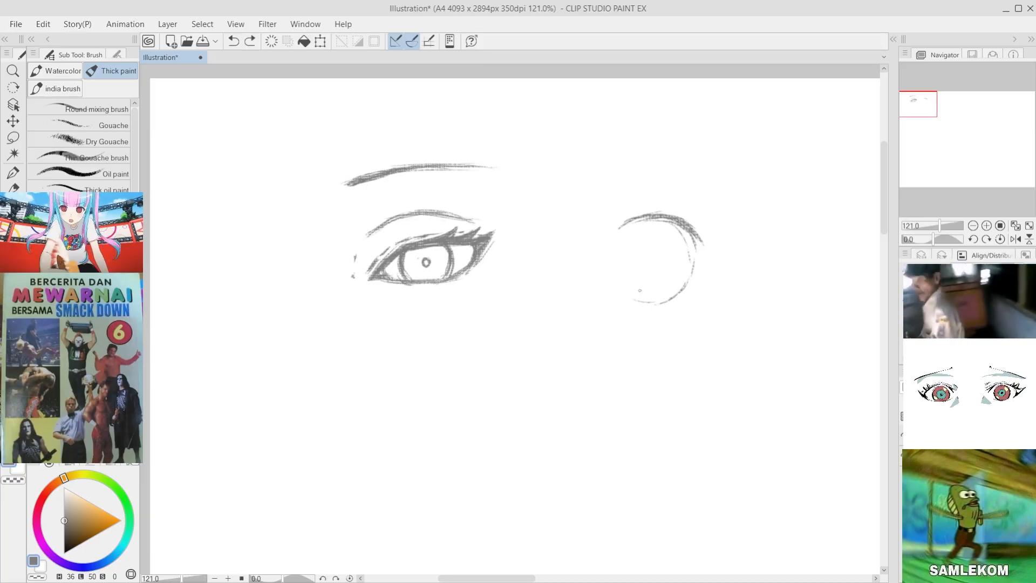
key(ctrl+z)
drag(634, 302, 679, 290)
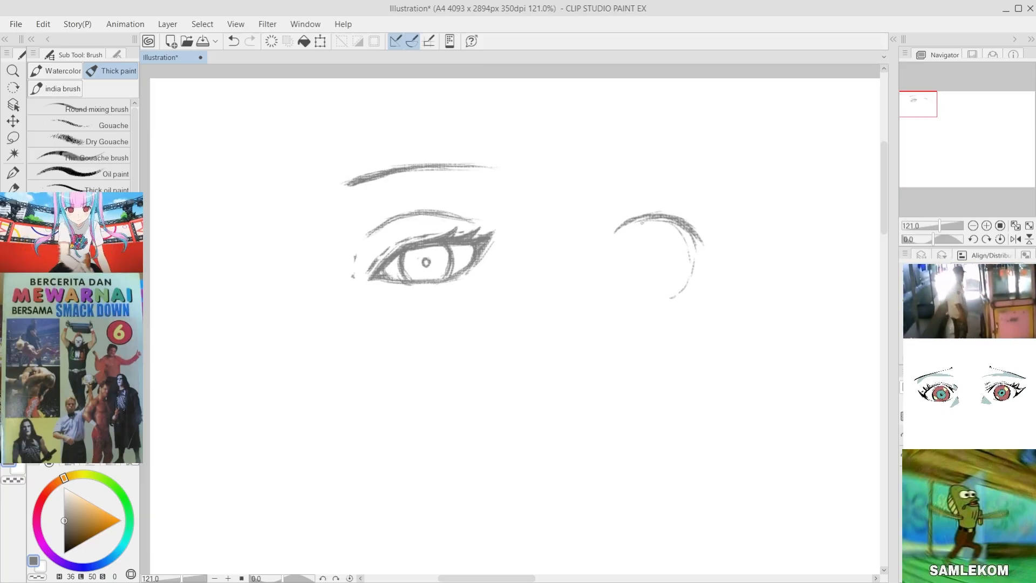
key(ctrl+z)
Step: Draw a tall oval iris under the second eye's lid arc, redoing its inner side before closing the outline
drag(637, 231, 627, 264)
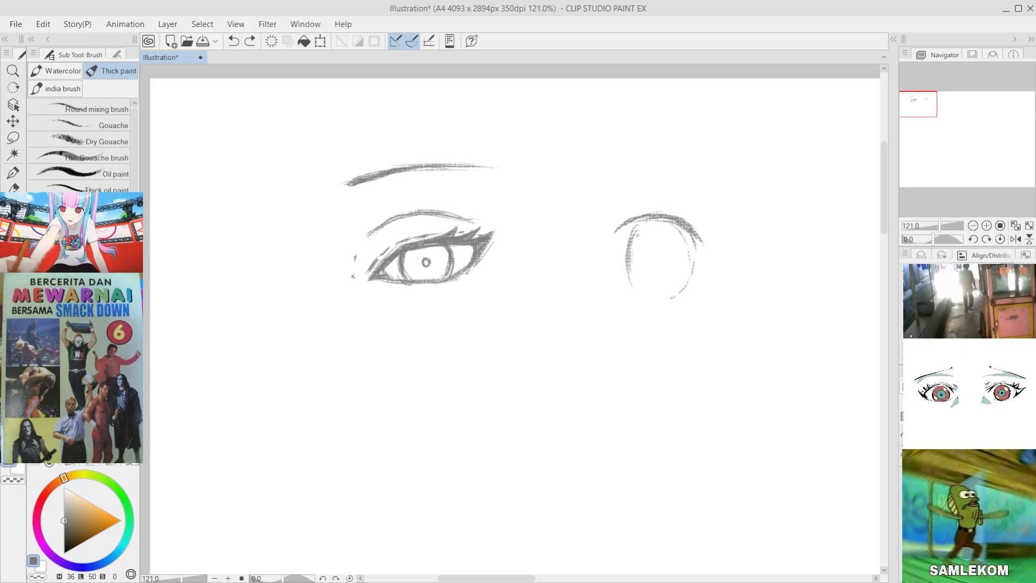
key(ctrl+z)
drag(636, 229, 626, 280)
key(ctrl+z)
mouse_move(637, 229)
mouse_down()
mouse_move(633, 285)
mouse_move(627, 264)
mouse_move(645, 283)
mouse_up()
key(ctrl+z)
key(ctrl+z)
key(ctrl+z)
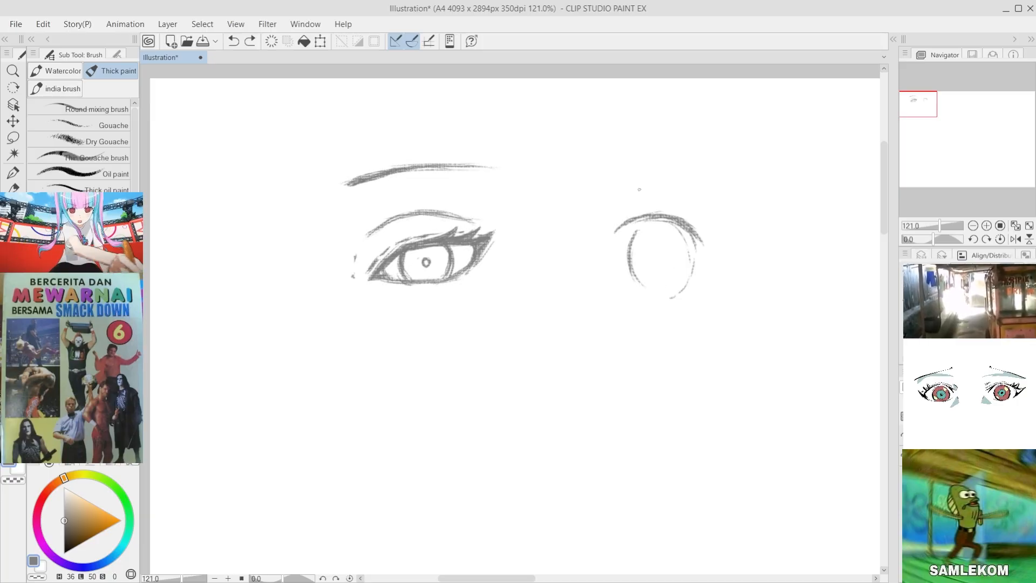
key(ctrl+z)
drag(668, 235, 682, 258)
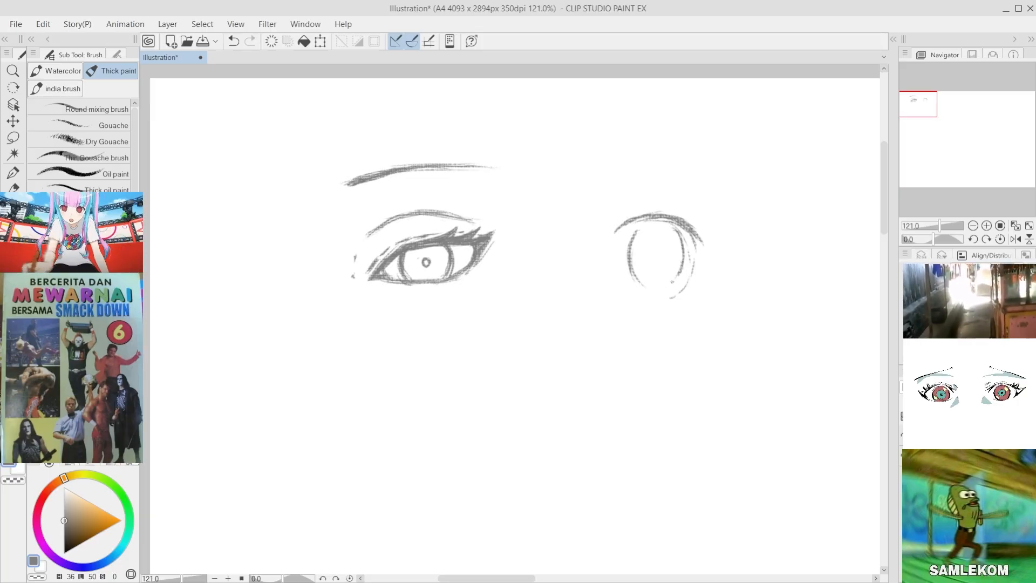
drag(679, 229, 684, 272)
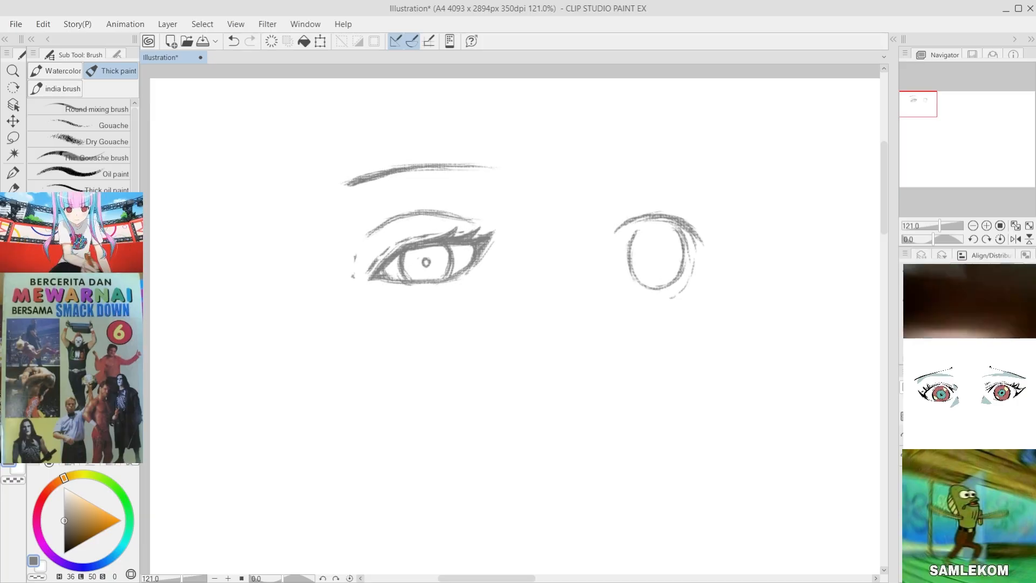
Step: Add short pointed lashes at the outer end of the second eye's upper lid
mouse_move(637, 232)
mouse_down()
mouse_move(675, 230)
mouse_move(641, 226)
mouse_move(675, 229)
mouse_move(699, 262)
mouse_move(716, 235)
mouse_up()
key(ctrl+z)
key(ctrl+z)
mouse_move(695, 235)
mouse_down()
mouse_move(717, 232)
mouse_move(704, 239)
mouse_up()
drag(689, 224, 710, 222)
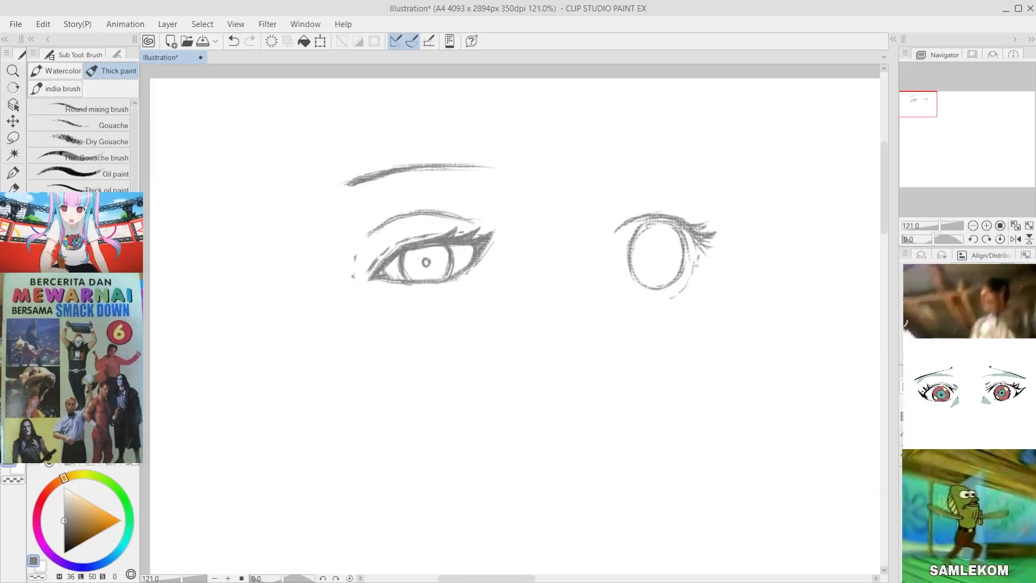
Step: Thicken the inner end of the second eye's upper lid with short overlapping lash strokes
drag(642, 222, 622, 238)
drag(627, 224, 617, 232)
drag(646, 220, 625, 236)
drag(645, 219, 621, 235)
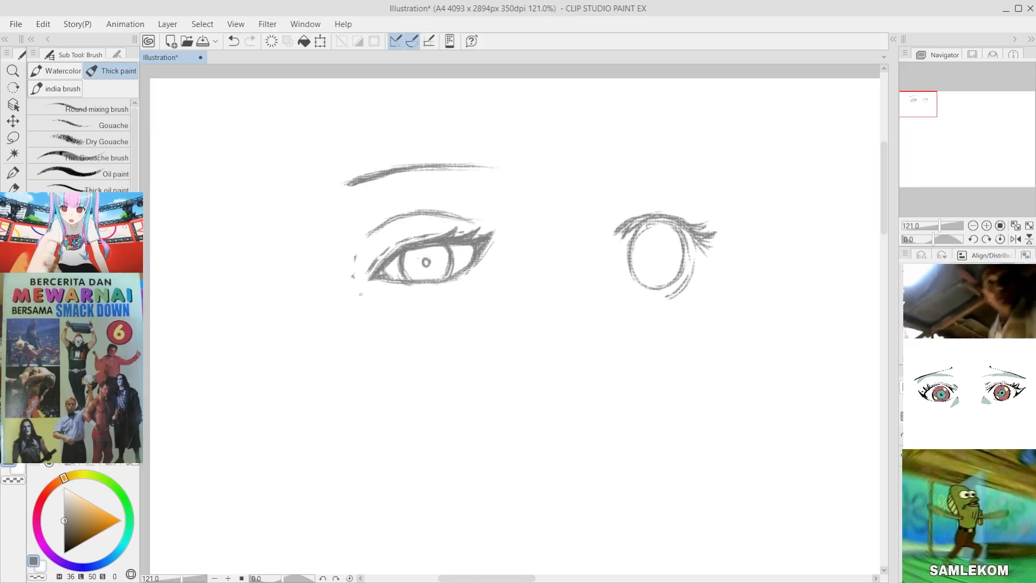
Step: Lasso the second eye, rotate it slightly counterclockwise and clear the selection
key(m)
mouse_move(629, 195)
mouse_down()
mouse_move(736, 363)
mouse_move(577, 237)
mouse_up()
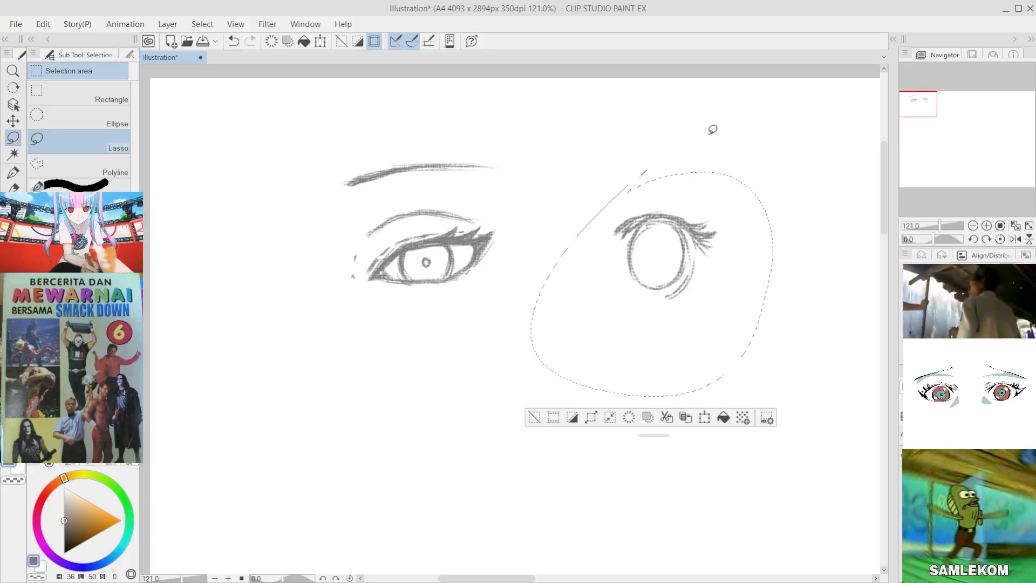
key(ctrl+t)
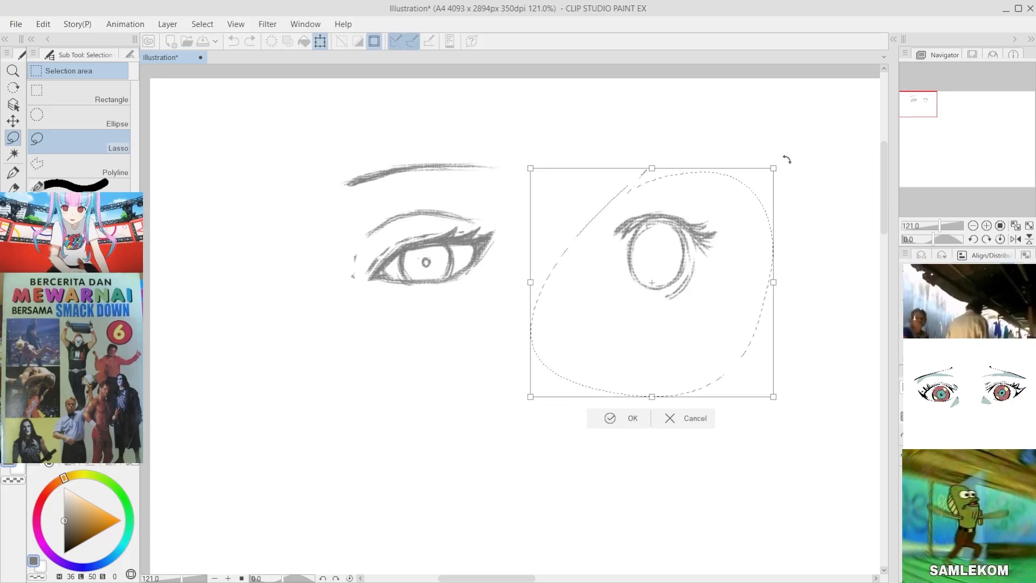
mouse_move(784, 160)
mouse_down()
mouse_move(775, 139)
mouse_move(789, 153)
mouse_move(783, 139)
mouse_up()
click(621, 427)
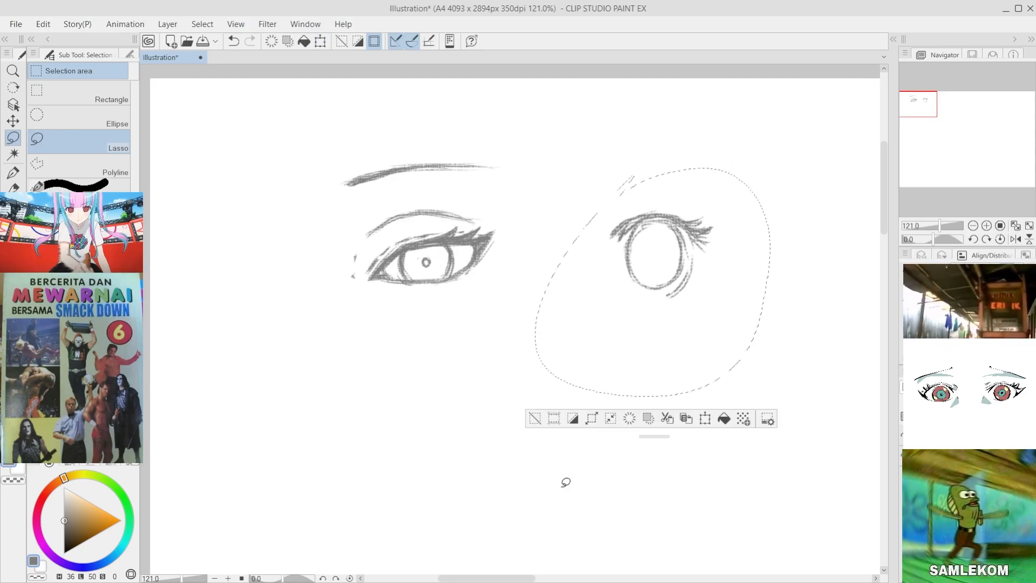
click(537, 419)
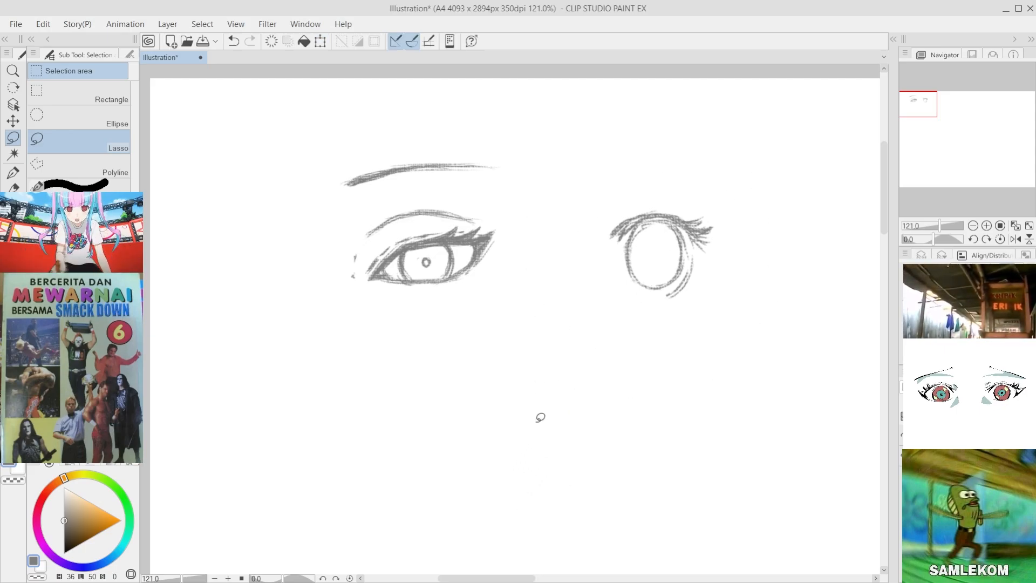
Step: Draw a short lower lid line under the second eye's iris with small lashes at its outer end
key(b)
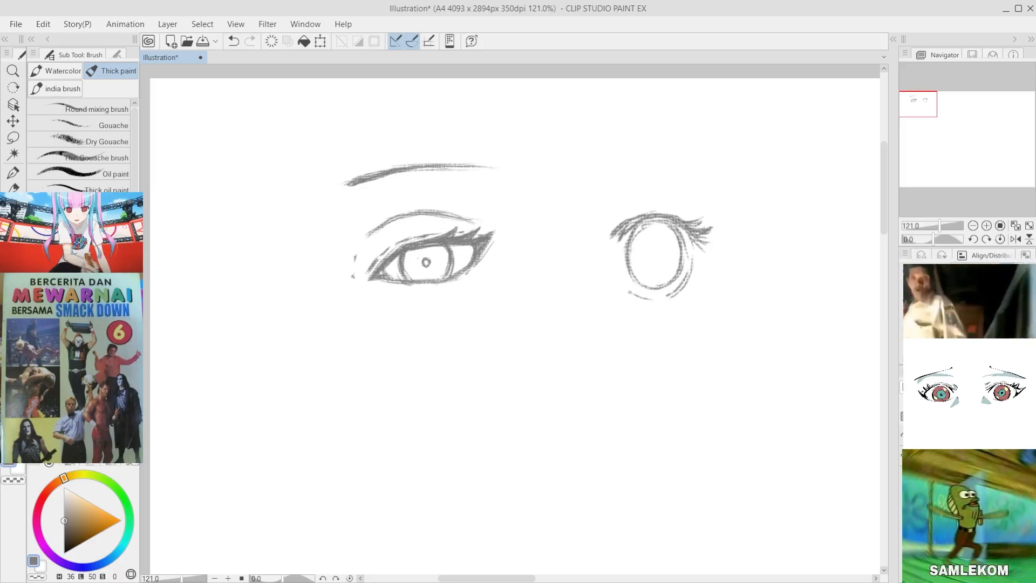
key(ctrl+z)
drag(629, 292, 701, 295)
key(ctrl+z)
key(ctrl+z)
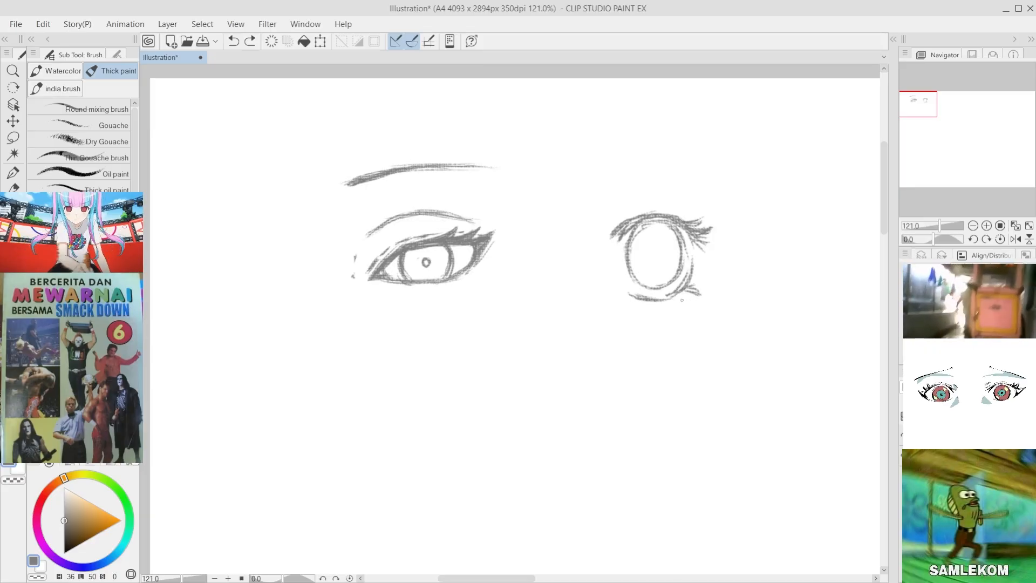
Step: Darken the second eye's upper lid with overlapping strokes along the arc
mouse_move(625, 226)
mouse_down()
mouse_move(670, 215)
mouse_move(628, 241)
mouse_move(637, 227)
mouse_move(680, 226)
mouse_move(700, 248)
mouse_up()
drag(679, 231, 698, 244)
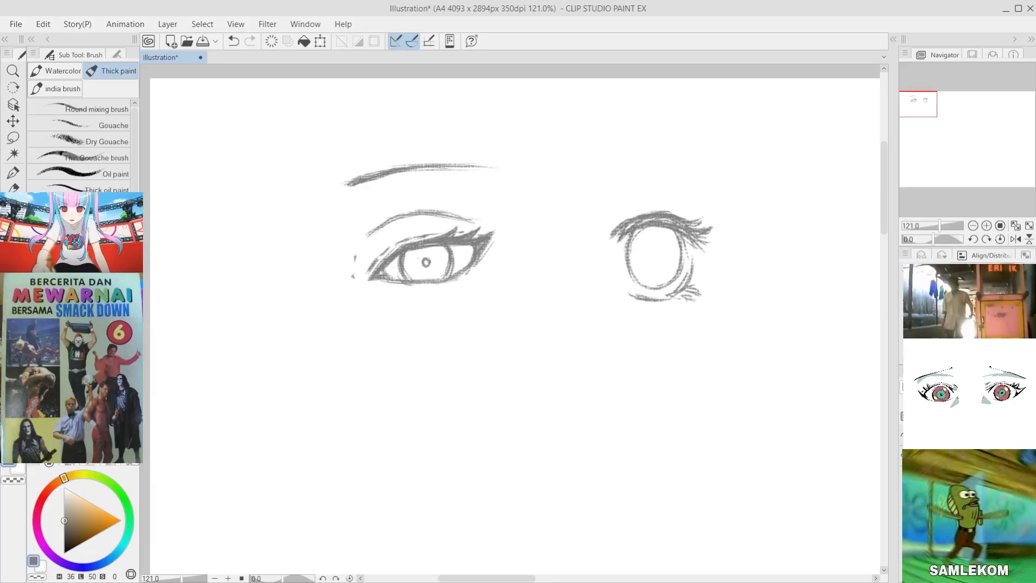
key(ctrl+z)
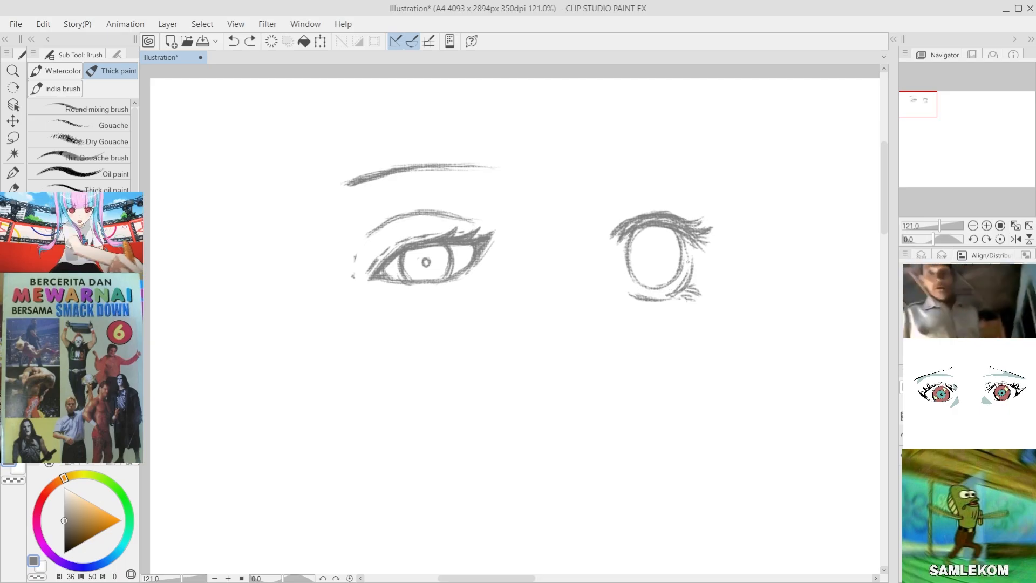
Step: Lasso the second eye's lower lid and lashes, nudge them slightly closer to the iris and clear the selection
click(8, 139)
mouse_move(614, 293)
mouse_down()
mouse_move(723, 310)
mouse_move(683, 273)
mouse_move(603, 285)
mouse_move(614, 293)
mouse_up()
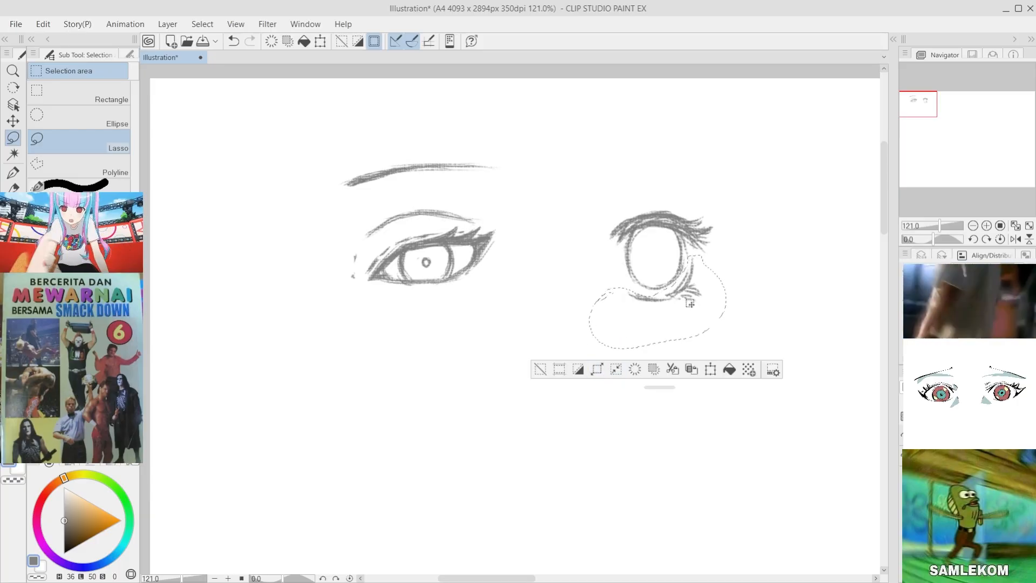
key(ctrl+t)
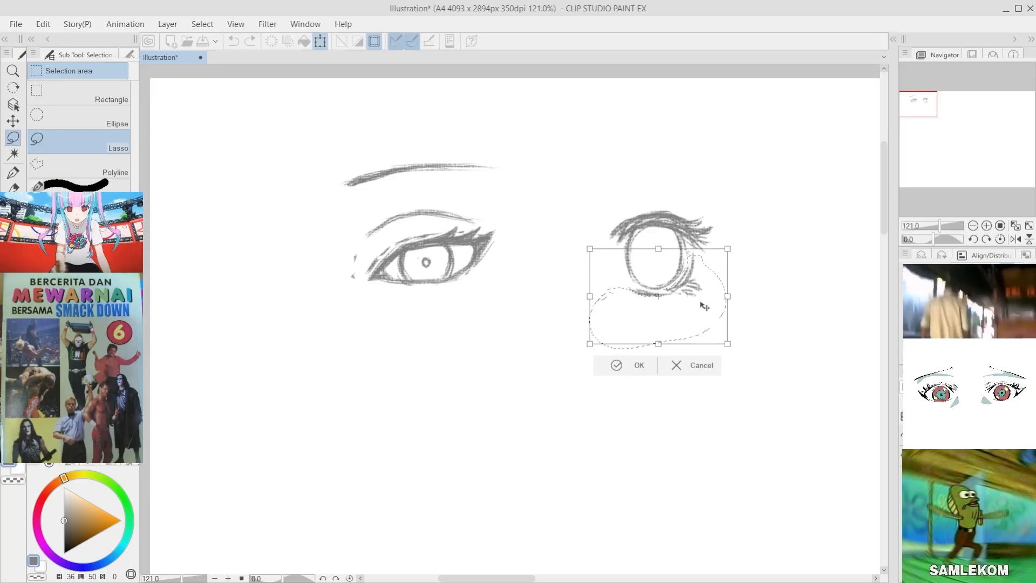
drag(698, 293, 696, 296)
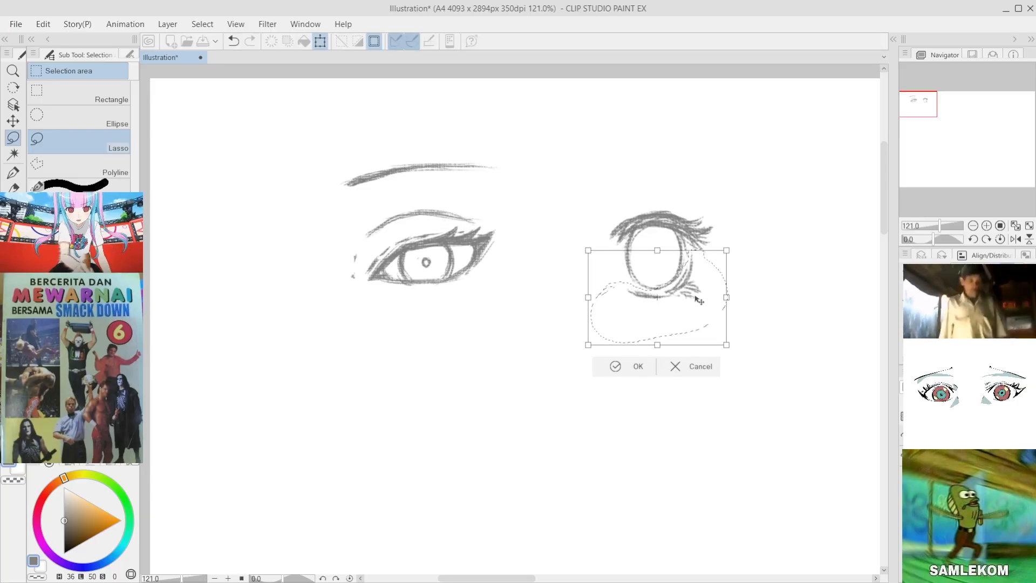
click(618, 372)
click(542, 369)
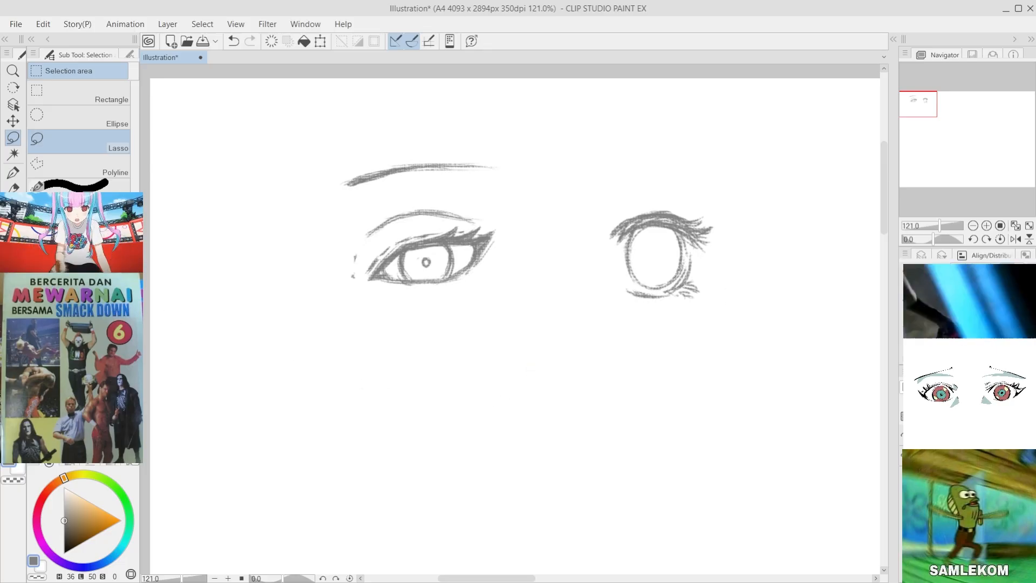
Step: Draw a smaller upright oval inside the second eye's iris, redoing its sides until the outline closes
key(b)
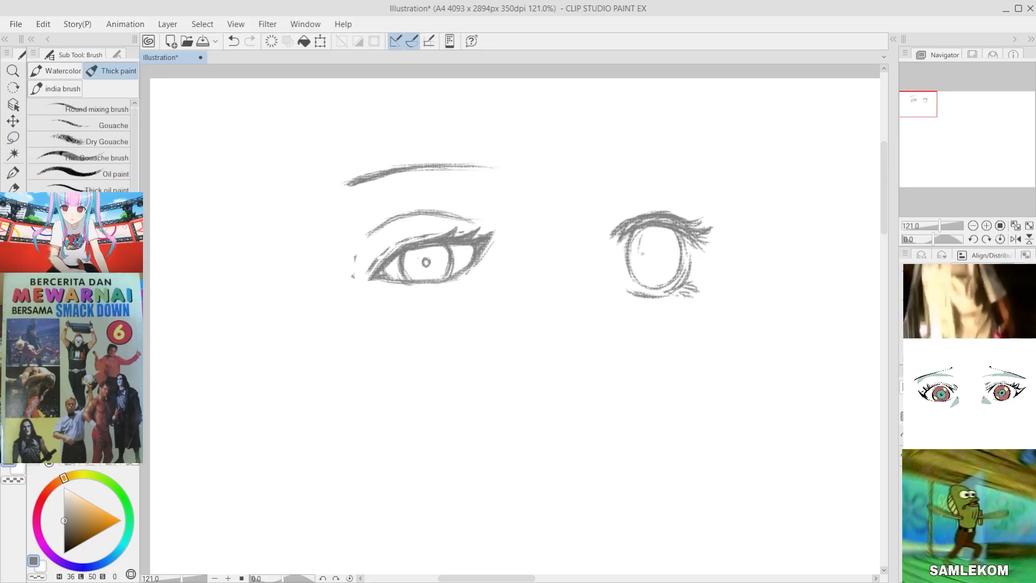
key(ctrl+z)
drag(642, 234, 640, 269)
key(ctrl+z)
key(ctrl+z)
drag(638, 249, 643, 271)
key(ctrl+z)
key(ctrl+z)
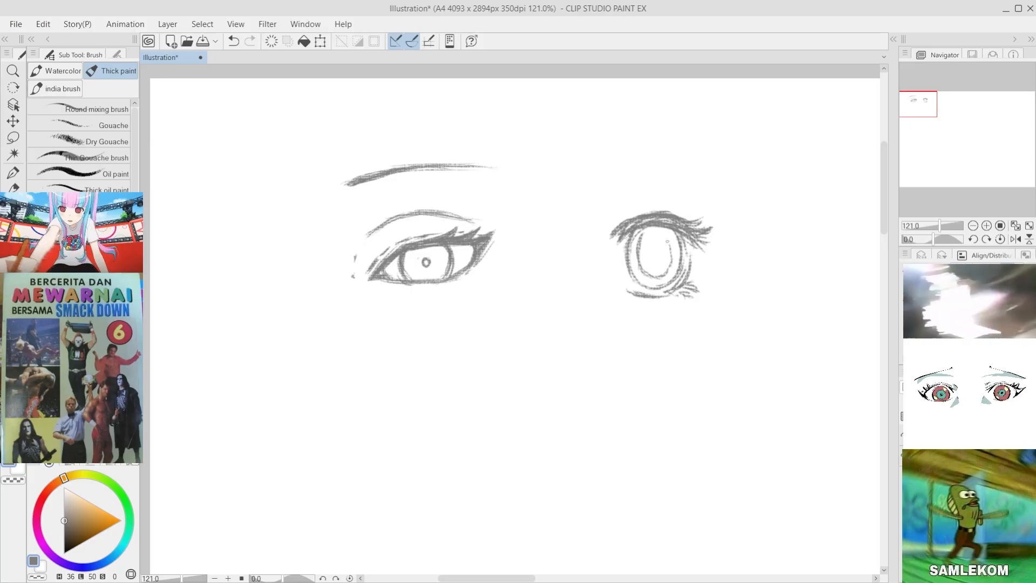
key(ctrl+z)
drag(667, 232, 671, 251)
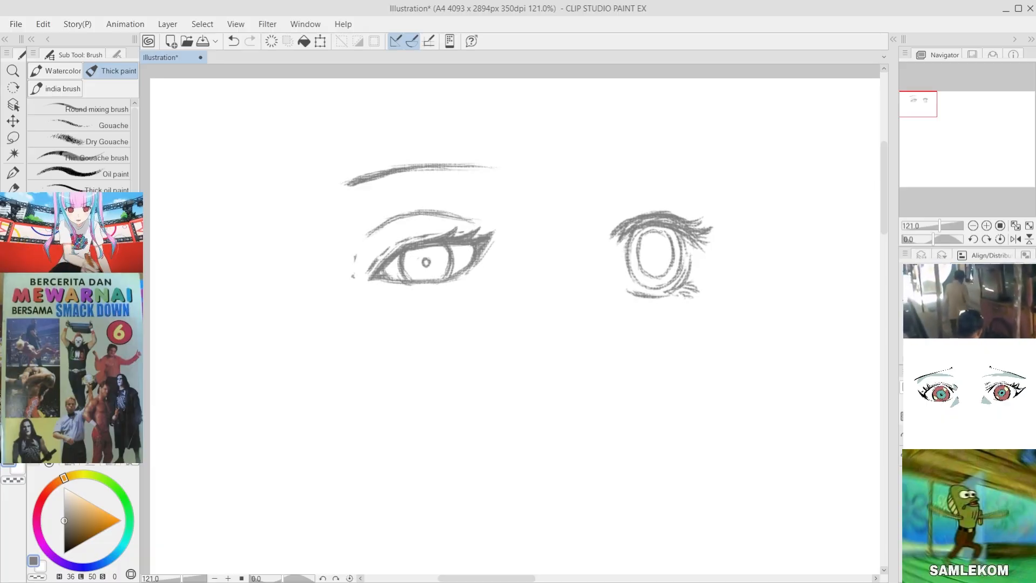
Step: Add a small pupil ring at the centre of the second eye's inner oval and a highlight shape on its lower edge
key(ctrl+z)
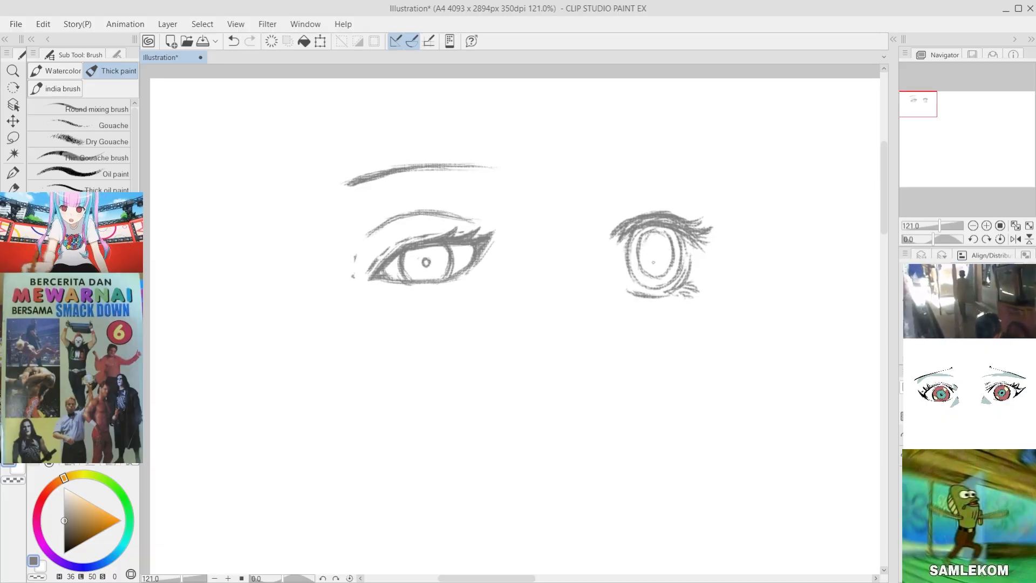
key(ctrl+z)
drag(665, 252, 663, 259)
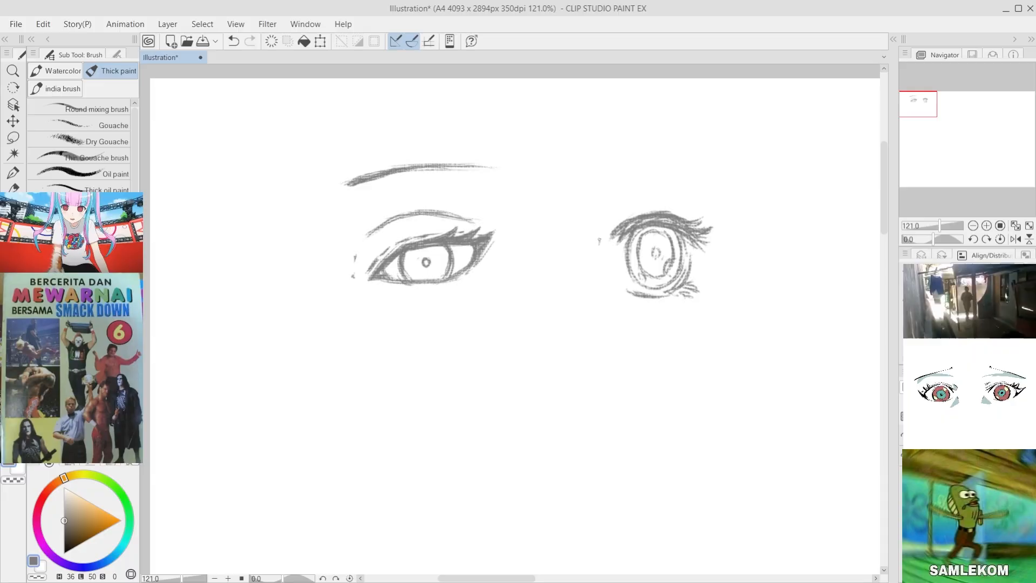
Step: Draw a thin arched eyebrow above the second eye, redoing the stroke until the curve fits
drag(608, 227, 629, 213)
key(ctrl+z)
drag(600, 170, 708, 159)
key(ctrl+z)
drag(591, 194, 679, 174)
key(ctrl+z)
key(ctrl+z)
drag(616, 183, 693, 171)
drag(595, 195, 672, 166)
key(ctrl+z)
key(ctrl+z)
drag(599, 196, 700, 173)
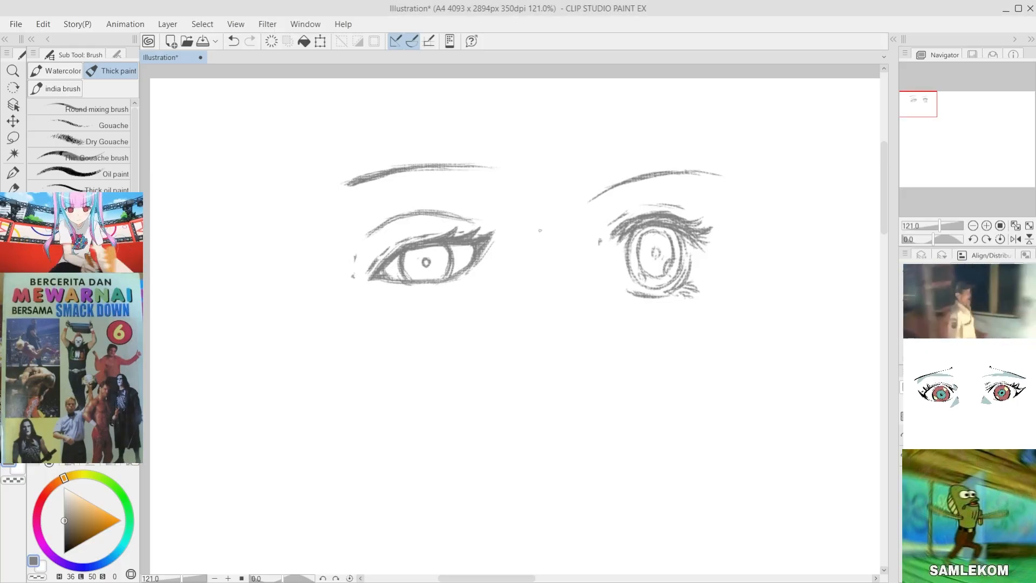
Step: Lasso the second eye together with its eyebrow, move it farther away from the first eye and clear the selection
scroll(492, 253, down, 7)
scroll(599, 306, up, 3)
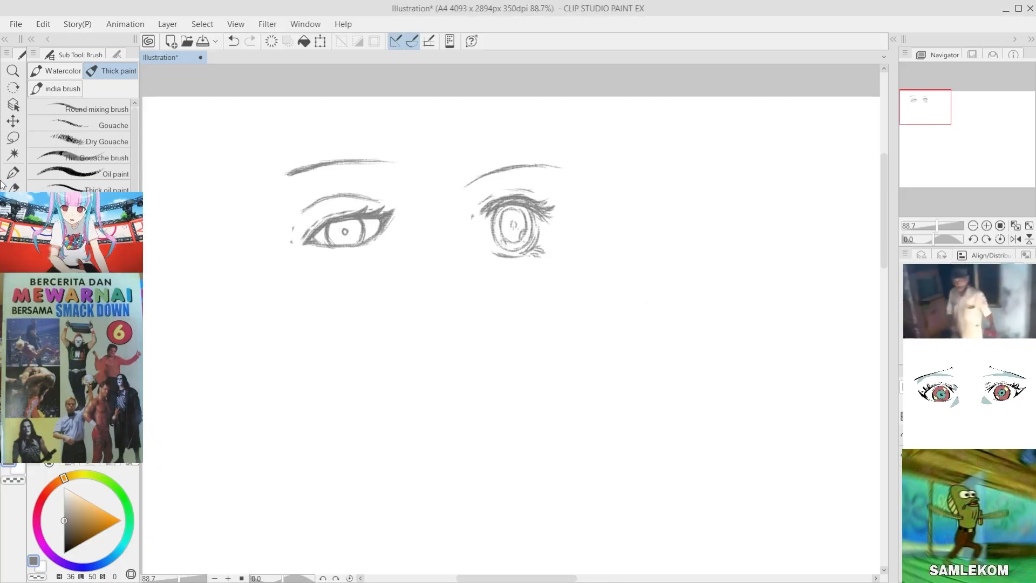
click(13, 121)
click(13, 137)
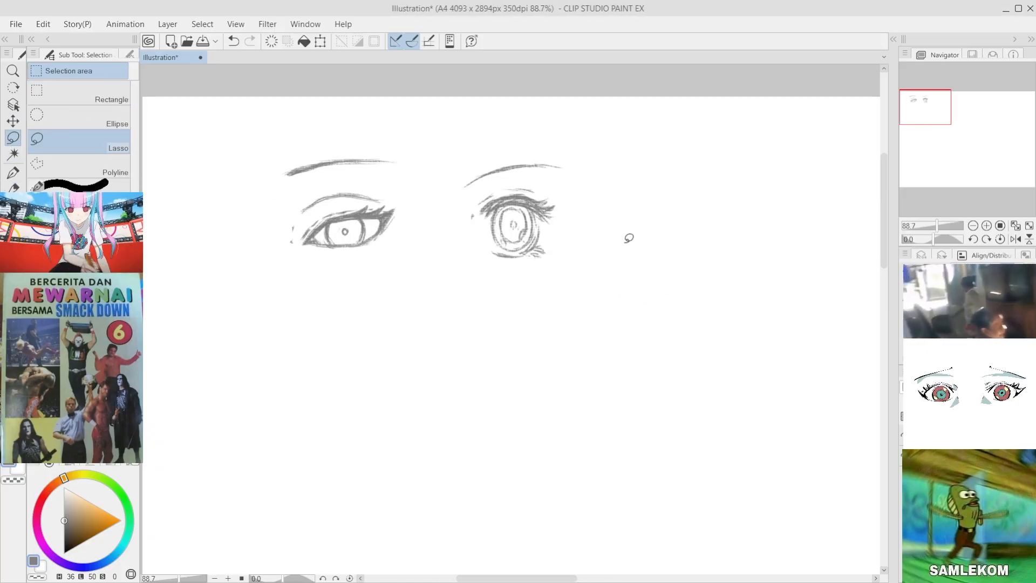
mouse_move(591, 186)
mouse_down()
mouse_move(474, 250)
mouse_move(517, 149)
mouse_move(564, 147)
mouse_up()
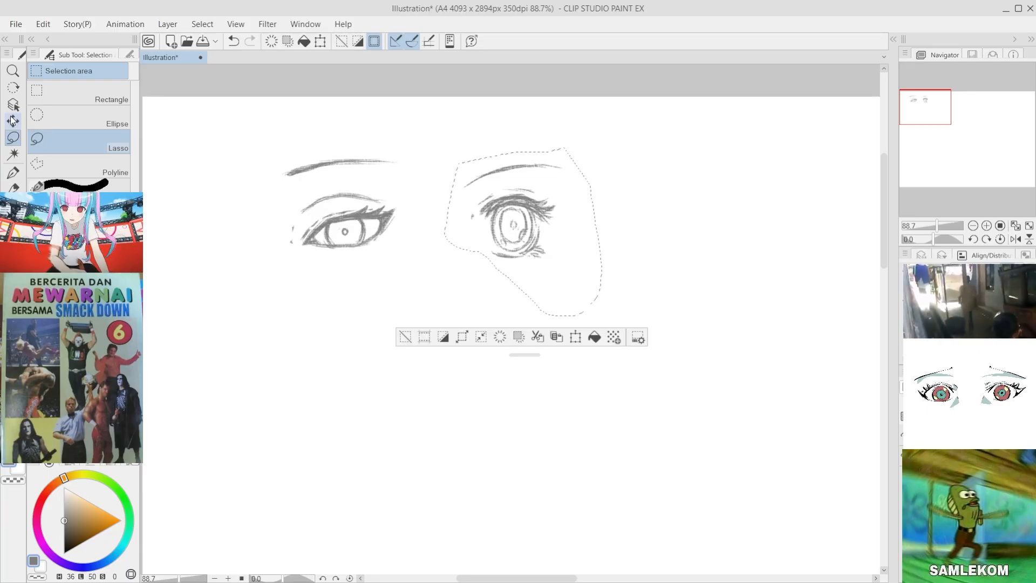
click(13, 121)
drag(542, 262, 615, 263)
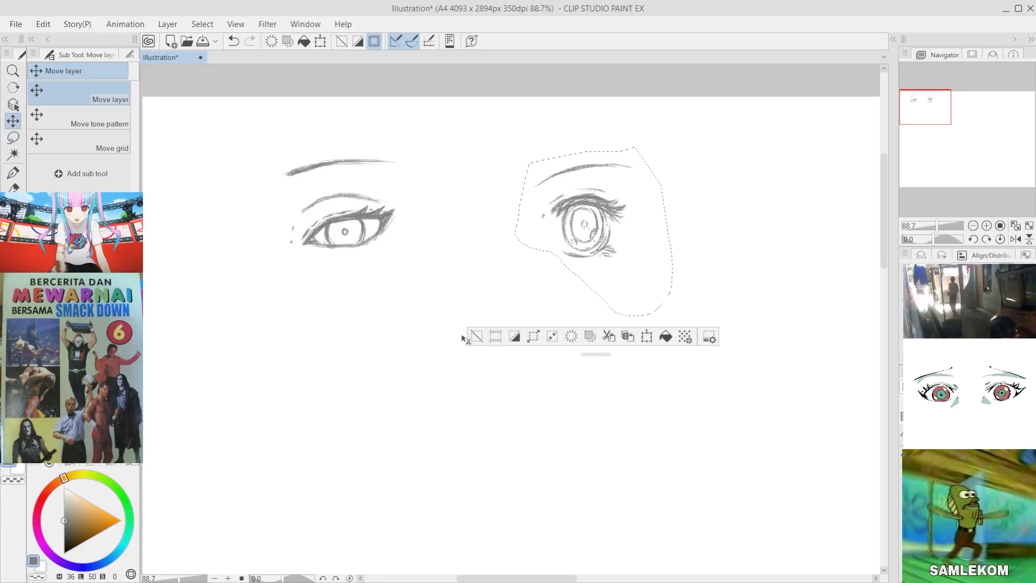
click(478, 337)
Step: Draw a long vertical dividing line midway between the two eyes, redoing it and reinforcing it with overlapping strokes
scroll(470, 257, up, 1)
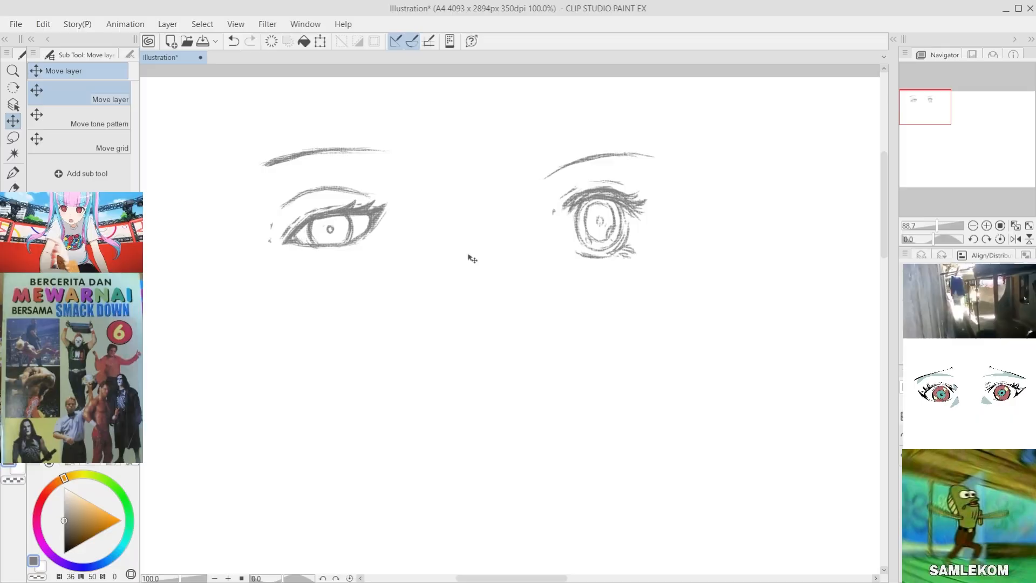
key(b)
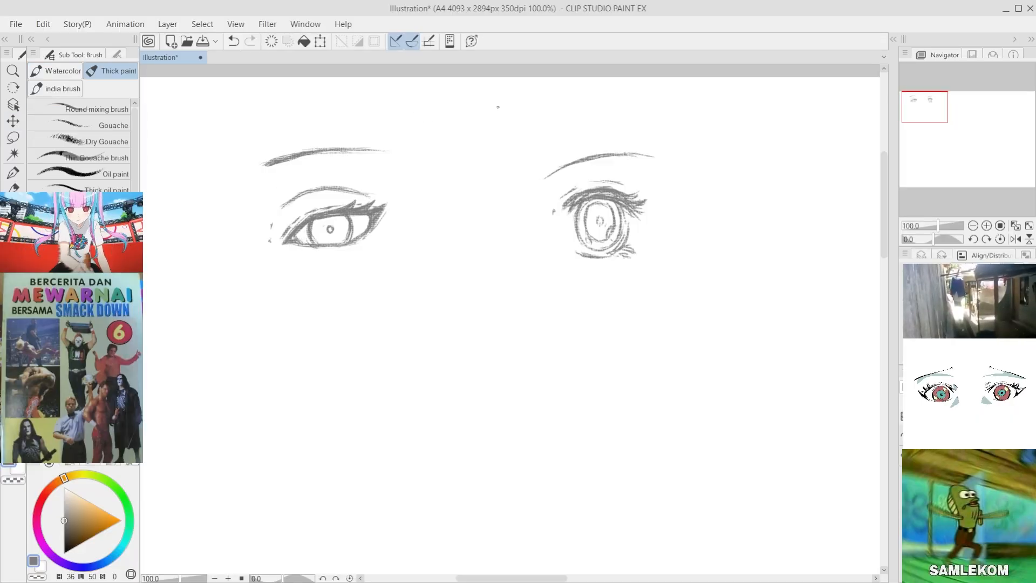
key(ctrl+z)
mouse_move(462, 81)
mouse_down()
mouse_move(459, 276)
mouse_move(468, 261)
mouse_up()
drag(467, 154, 475, 327)
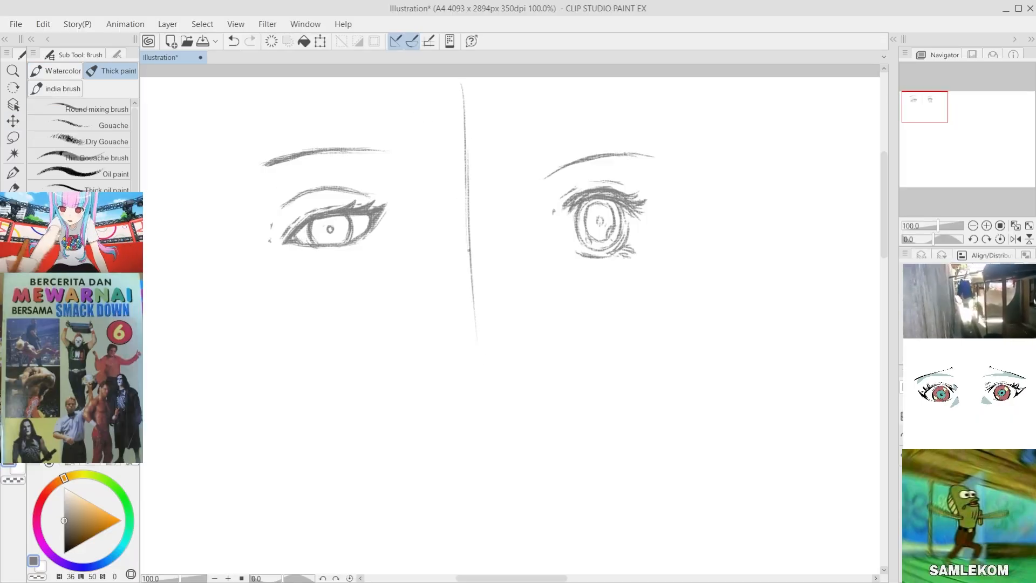
key(ctrl+z)
key(ctrl+z)
mouse_move(470, 79)
mouse_down()
mouse_move(478, 315)
mouse_move(458, 297)
mouse_move(476, 276)
mouse_up()
key(ctrl+z)
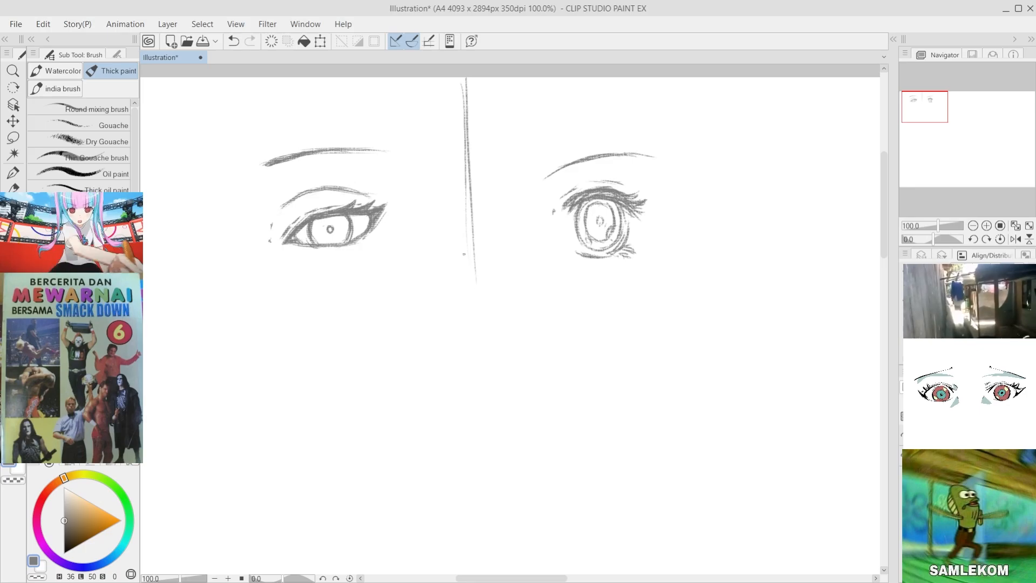
key(ctrl+z)
drag(467, 99, 467, 337)
drag(467, 193, 472, 366)
mouse_move(462, 282)
mouse_down()
mouse_move(468, 354)
mouse_move(469, 254)
mouse_move(473, 379)
mouse_up()
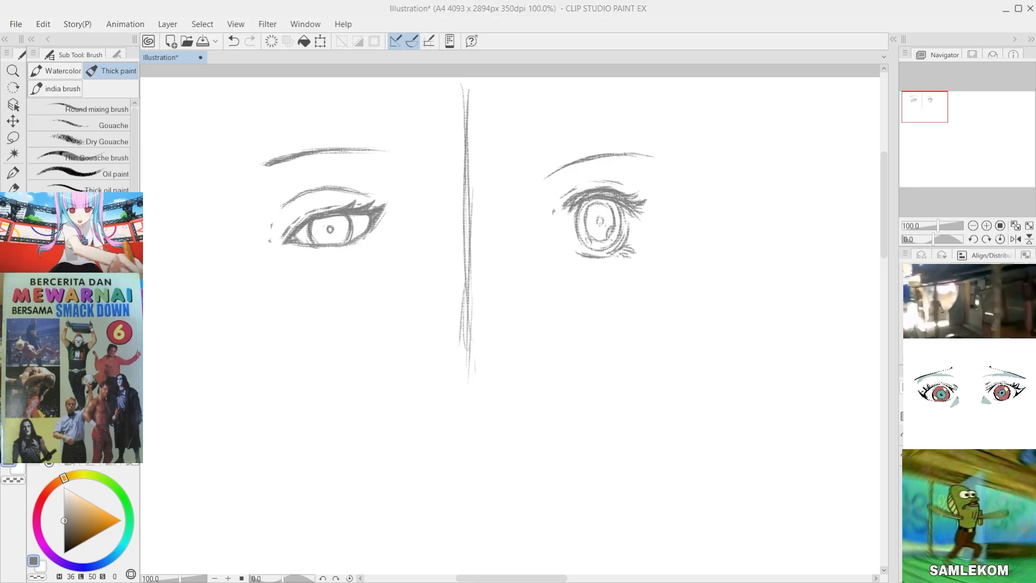
Step: Lasso the second eye without its eyebrow, transform it by pulling its inner corners slightly inward, apply and clear the selection
click(13, 137)
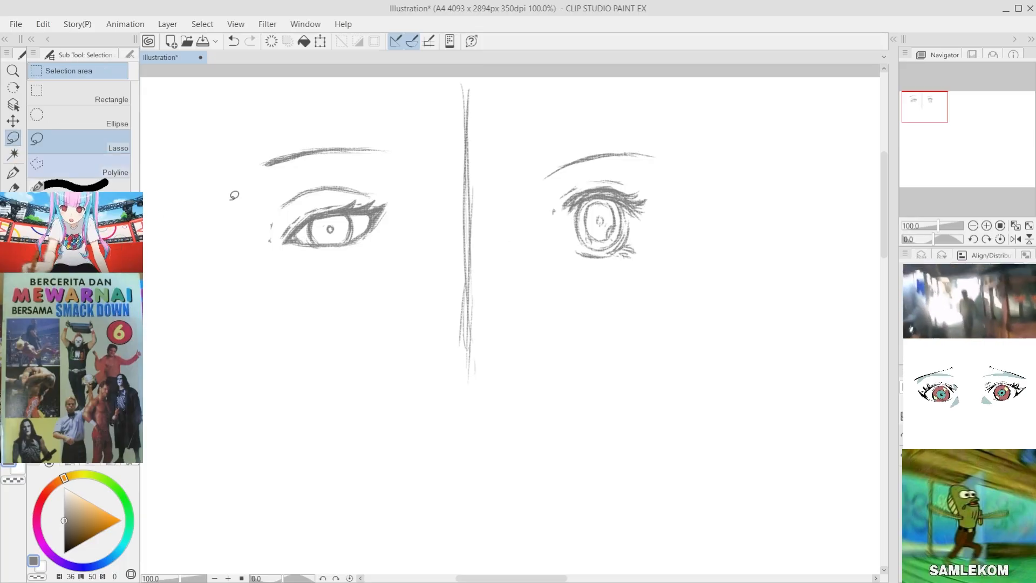
mouse_move(705, 233)
mouse_down()
mouse_move(665, 298)
mouse_move(527, 219)
mouse_move(580, 174)
mouse_move(681, 188)
mouse_up()
key(ctrl+t)
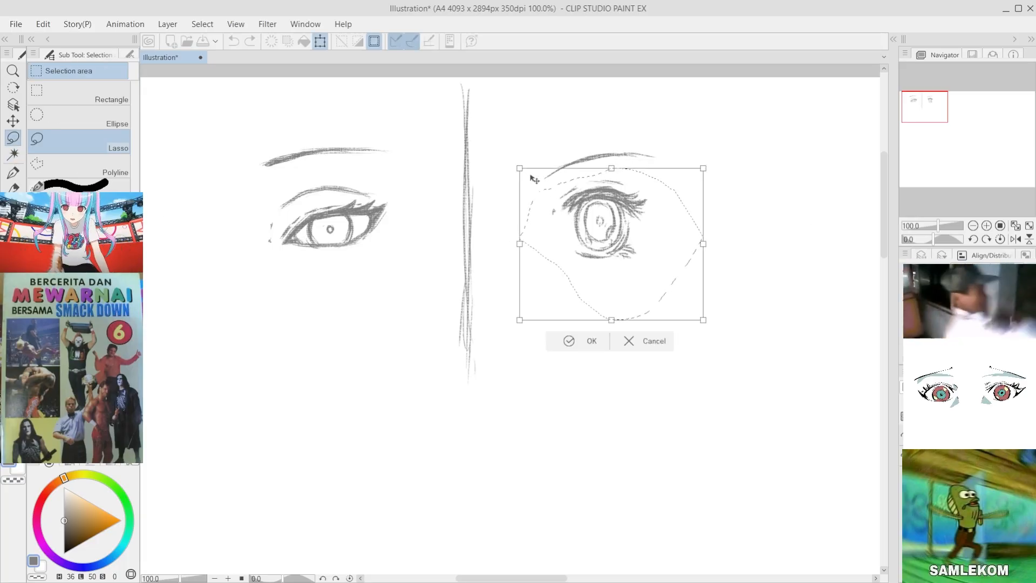
drag(519, 168, 526, 175)
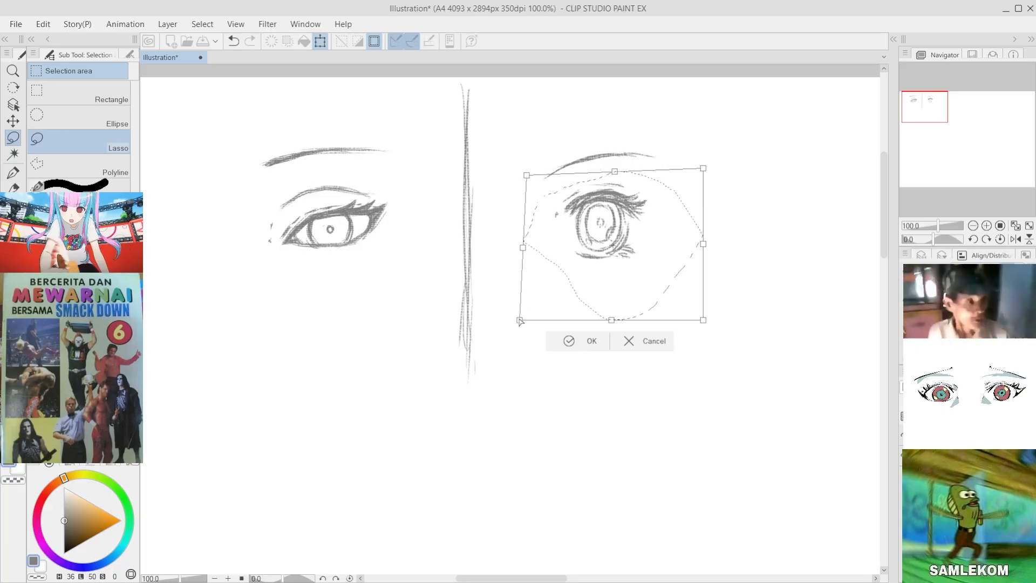
drag(519, 320, 525, 310)
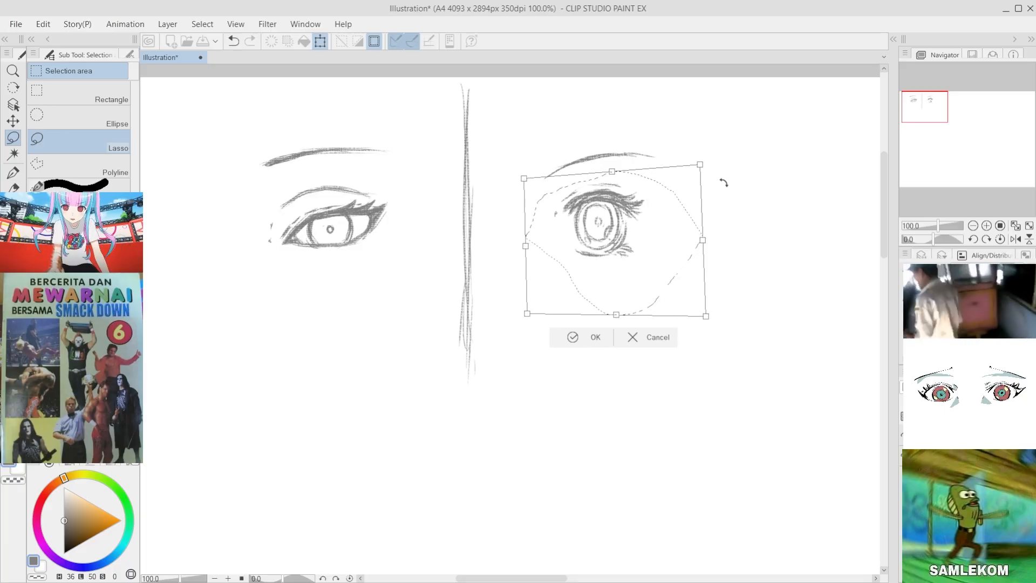
click(572, 340)
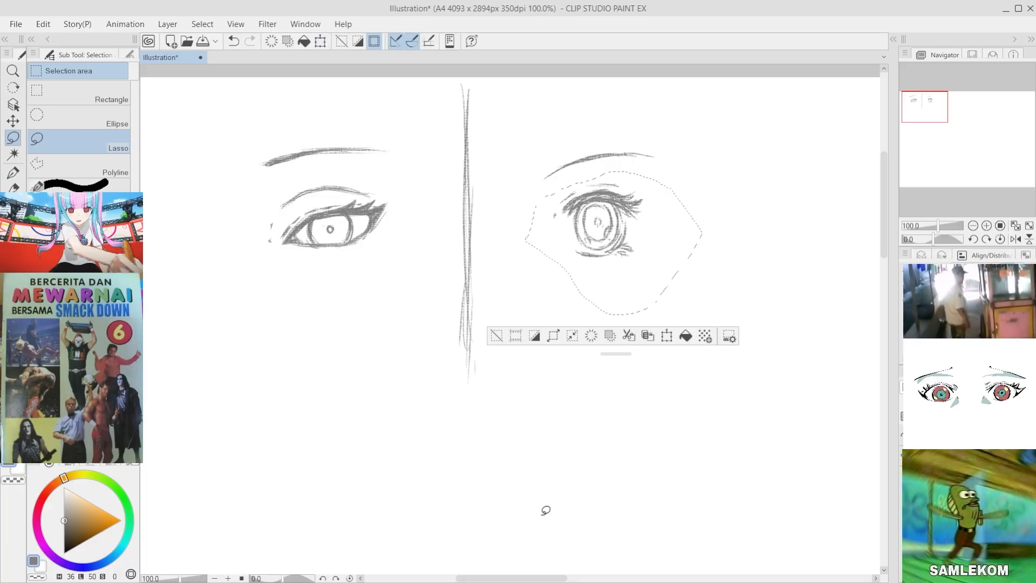
click(496, 336)
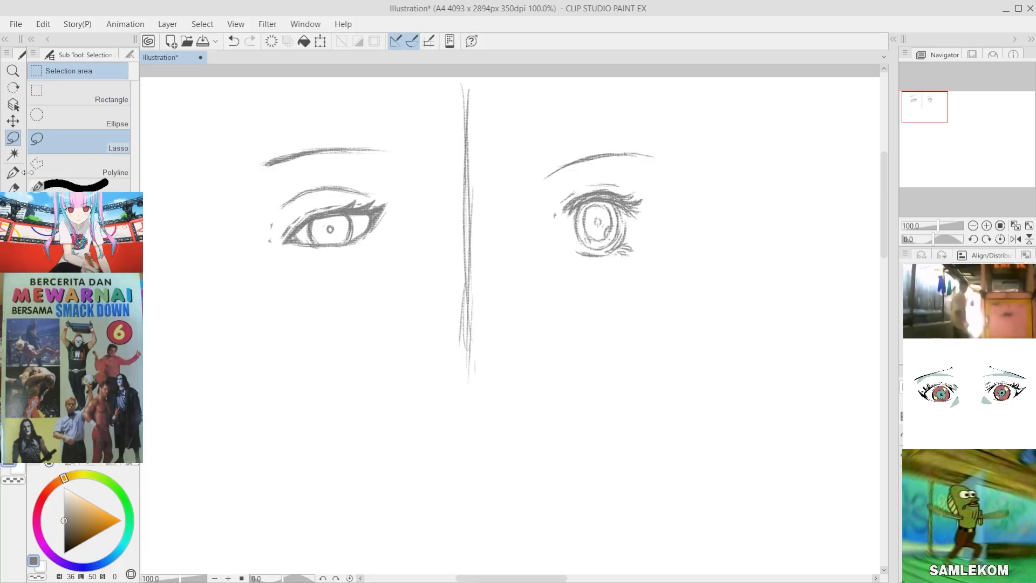
Step: Save the illustration and erase the small marks beside the second eye's inner corner
key(p)
key(b)
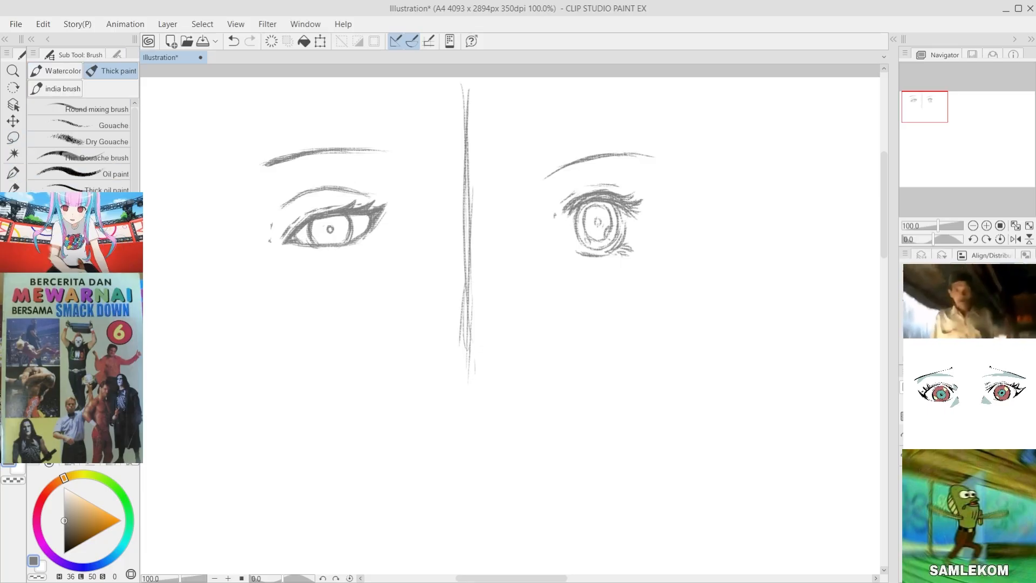
scroll(492, 180, up, 2)
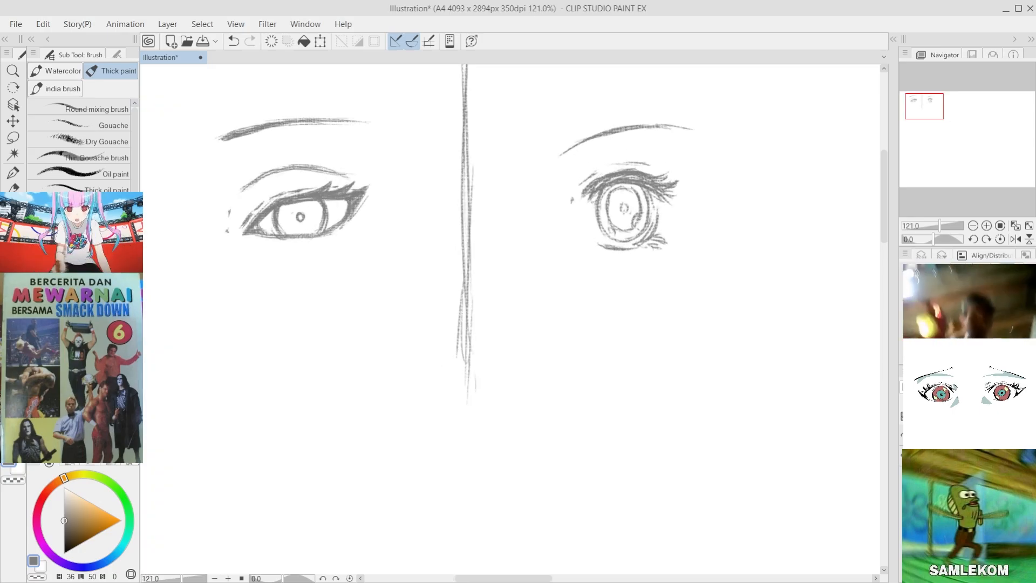
key(ctrl+s)
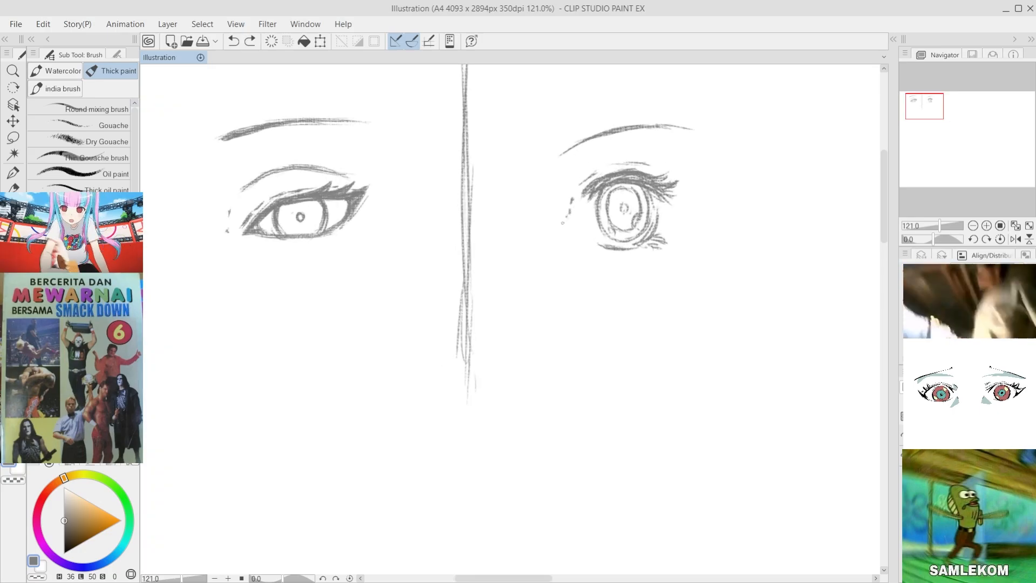
drag(562, 223, 564, 227)
key(e)
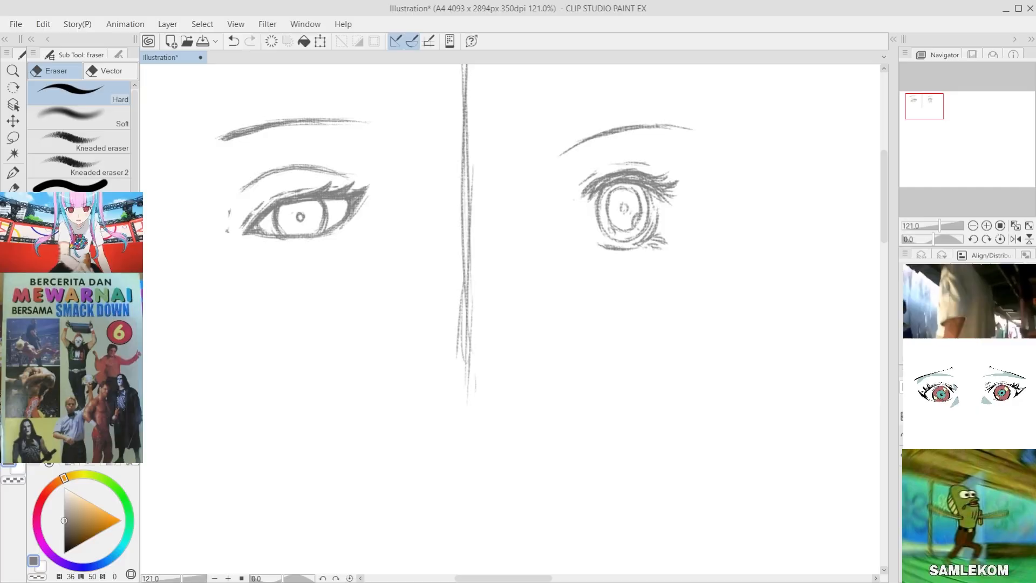
Step: Draw a short slanted nose mark below the second eye and an arched upper mouth line beneath it
key(b)
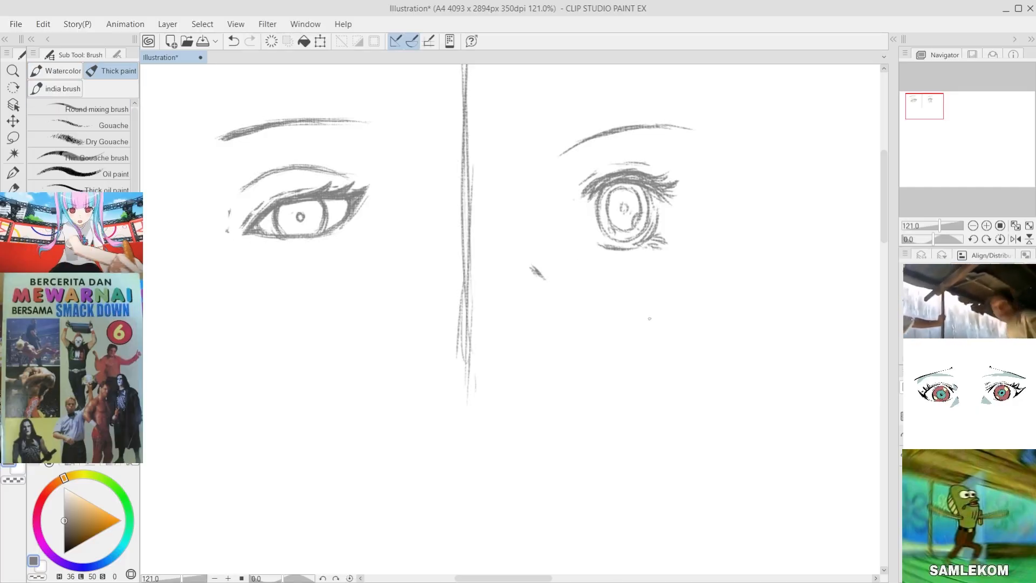
drag(516, 323, 575, 320)
key(ctrl+z)
key(ctrl+z)
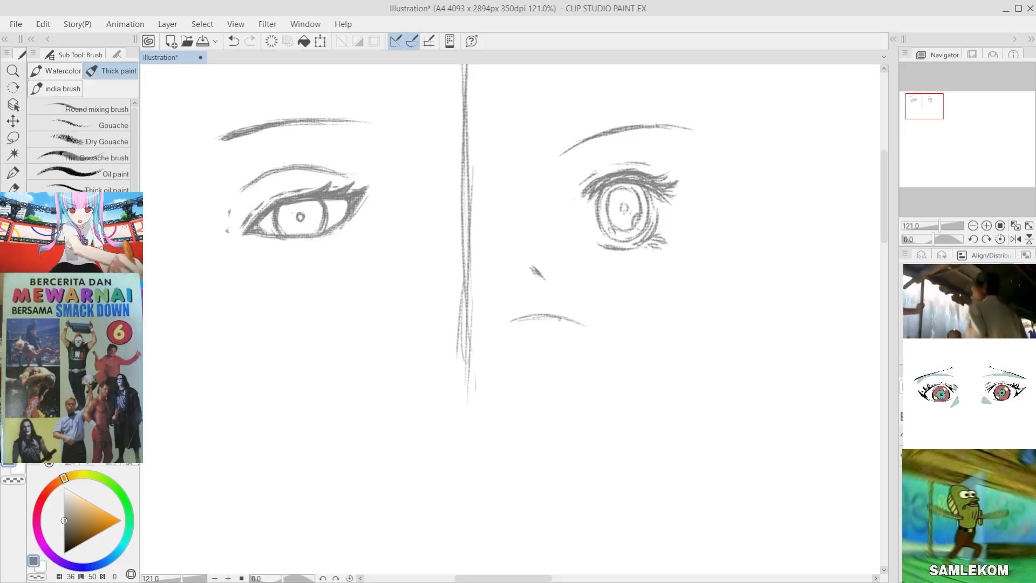
key(ctrl+z)
drag(510, 322, 581, 323)
drag(507, 323, 581, 324)
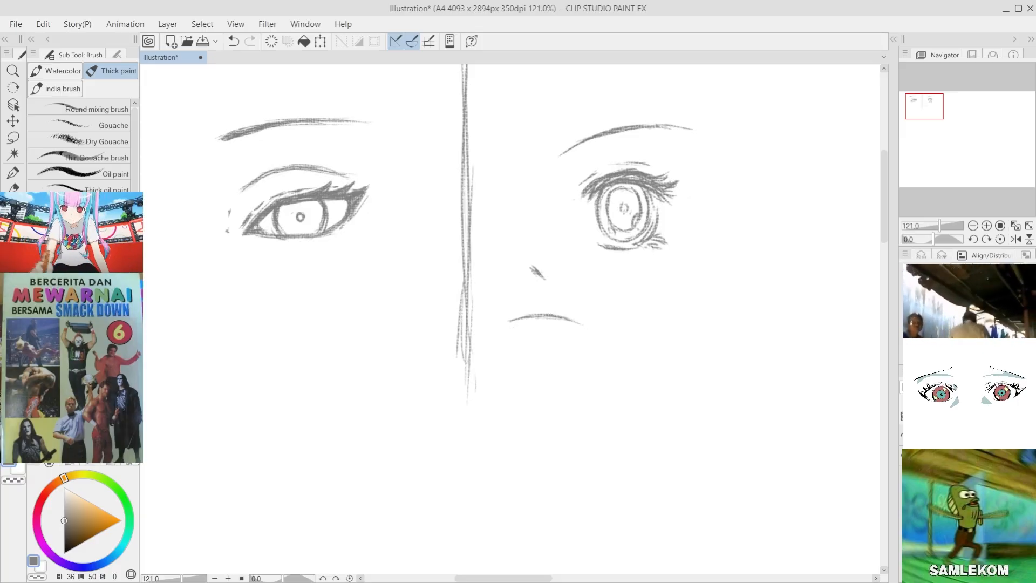
drag(505, 326, 534, 320)
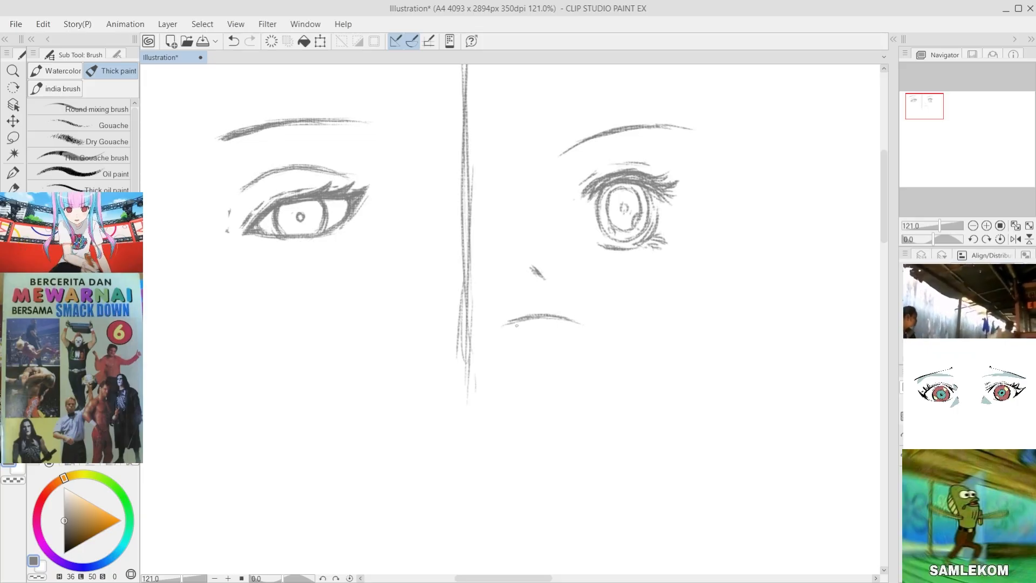
Step: Complete the open mouth under the second eye with a rounded lower outline, upper teeth and a tongue curve
drag(581, 327, 561, 353)
key(ctrl+z)
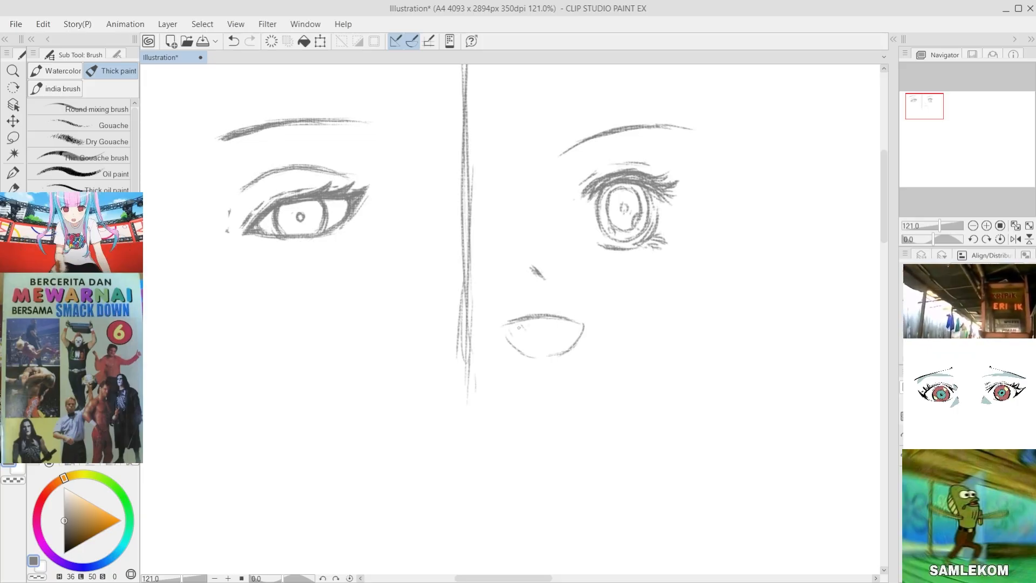
mouse_move(517, 325)
mouse_down()
mouse_move(552, 330)
mouse_move(504, 328)
mouse_move(510, 342)
mouse_move(563, 320)
mouse_up()
key(ctrl+z)
drag(517, 346, 561, 340)
key(ctrl+z)
key(ctrl+z)
mouse_move(538, 338)
mouse_down()
mouse_move(567, 343)
mouse_move(583, 326)
mouse_move(558, 359)
mouse_up()
key(ctrl+z)
key(ctrl+z)
key(ctrl+z)
key(e)
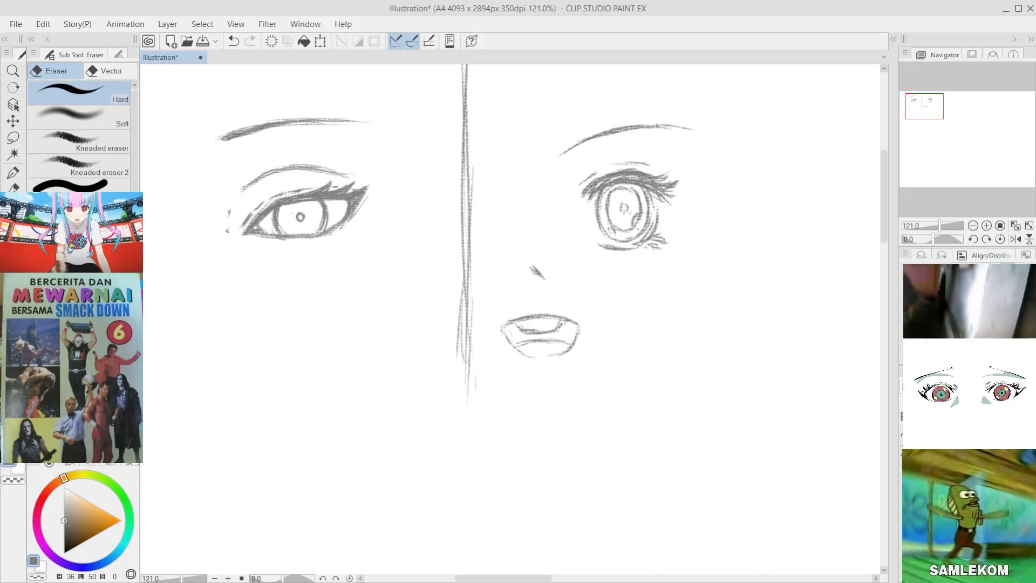
key(b)
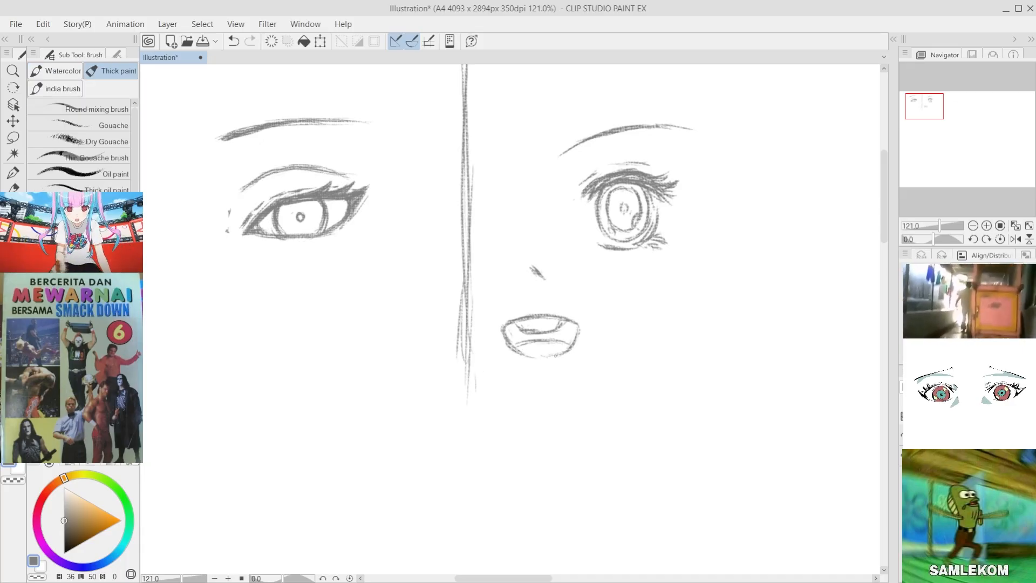
Step: Thicken the inner end of the second eye's eyebrow with overlapping strokes
key(ctrl+z)
drag(611, 133, 564, 157)
key(ctrl+z)
key(ctrl+z)
key(ctrl+z)
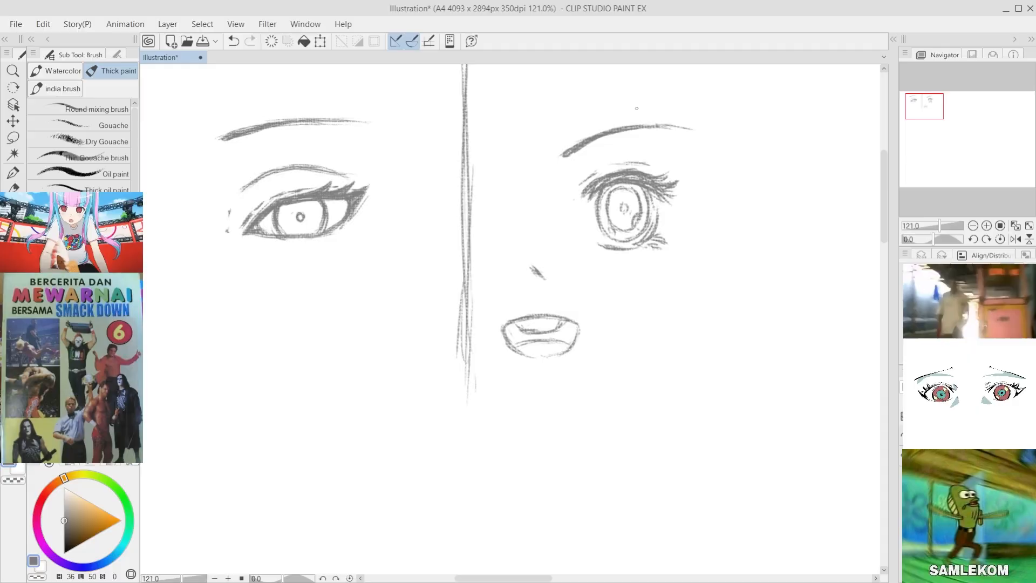
Step: Sketch a nose below the first eye with a curved bridge line, an angled tip and a small nostril mark, redoing strokes as needed
scroll(512, 319, down, 2)
scroll(522, 315, up, 2)
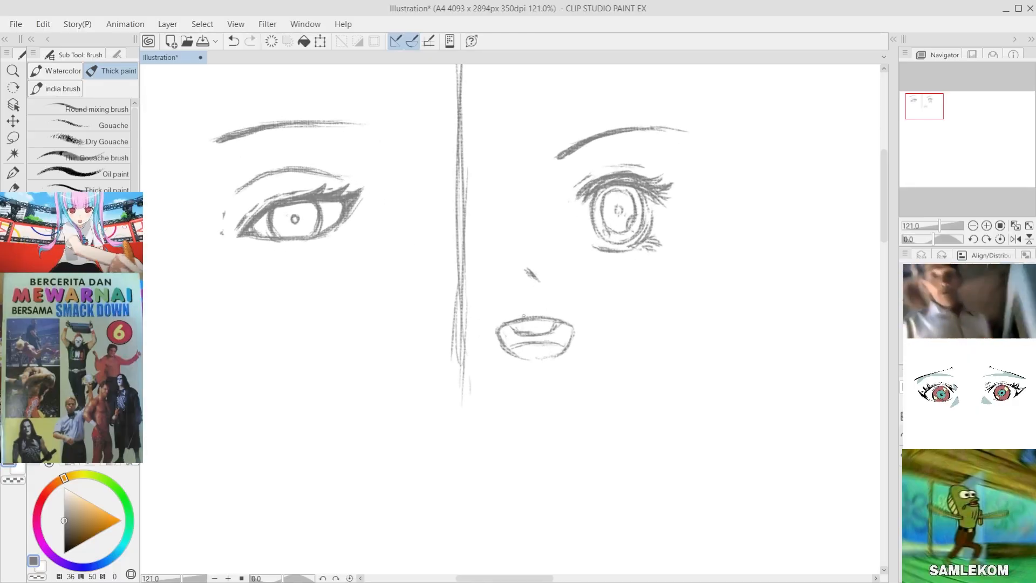
scroll(527, 316, down, 2)
scroll(410, 323, up, 2)
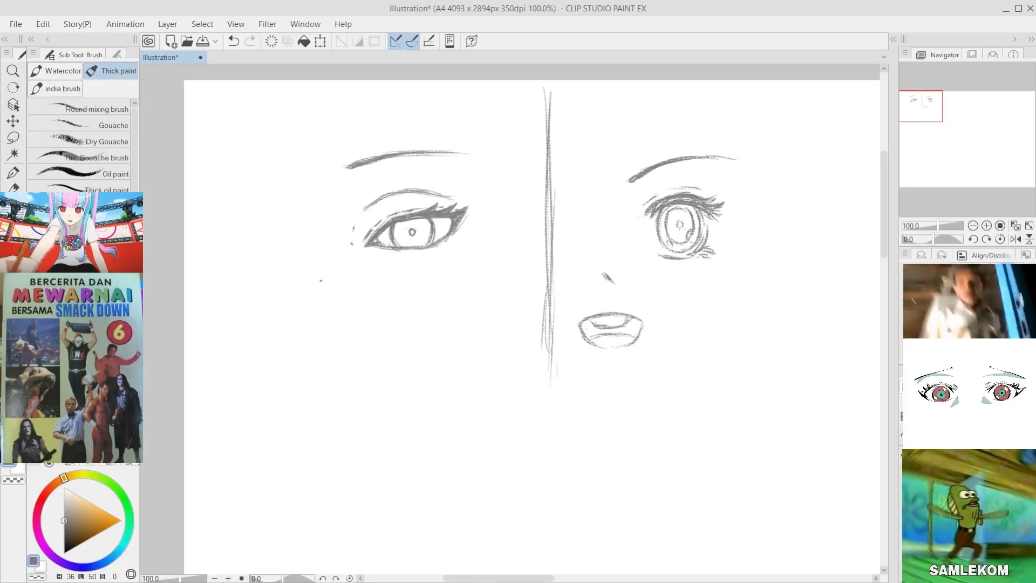
key(ctrl+z)
mouse_move(348, 263)
mouse_down()
mouse_move(337, 300)
mouse_move(307, 299)
mouse_up()
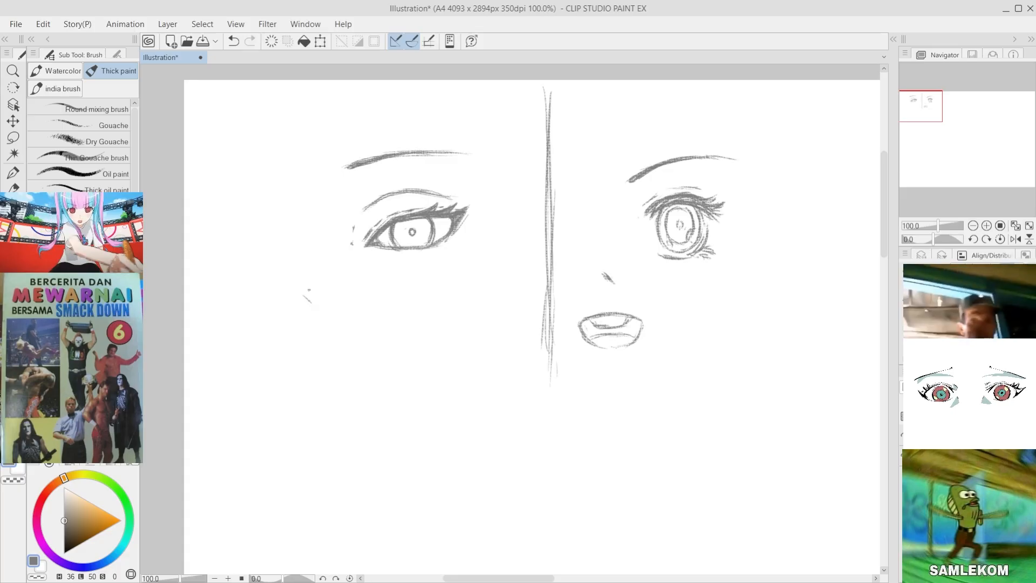
key(ctrl+z)
drag(295, 262, 302, 289)
key(ctrl+z)
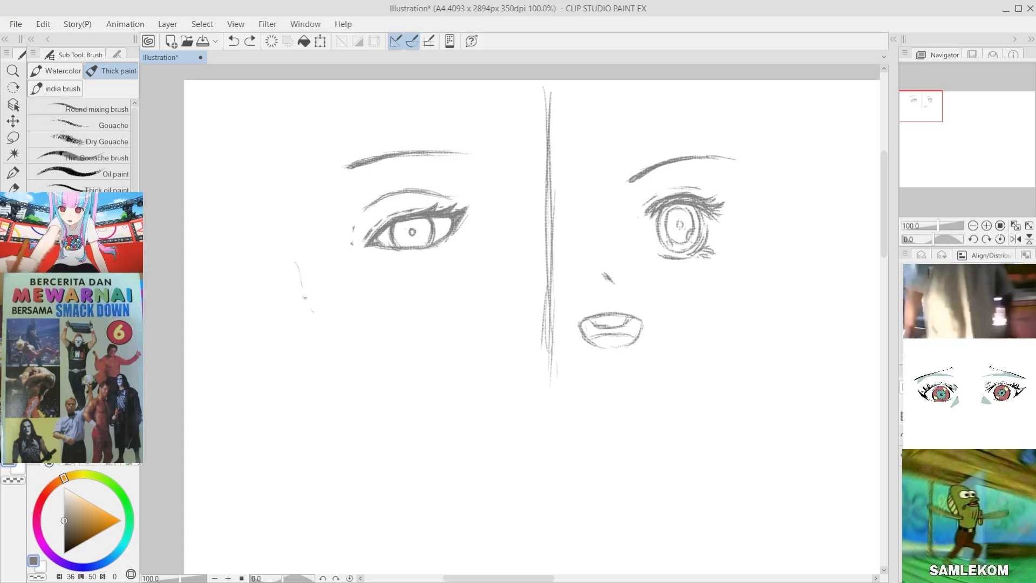
drag(295, 253, 302, 302)
key(ctrl+z)
key(ctrl+z)
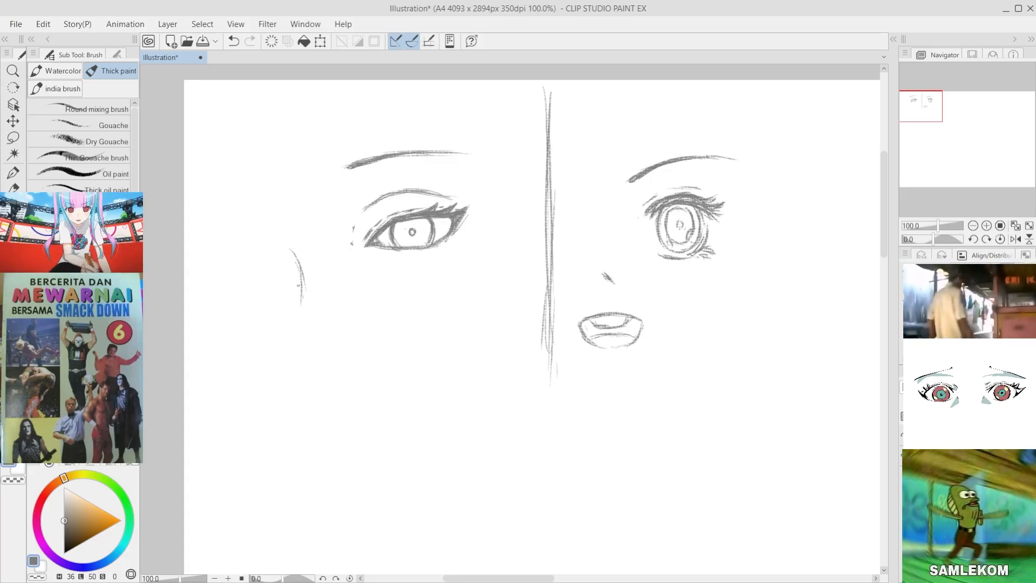
key(ctrl+z)
mouse_move(300, 267)
mouse_down()
mouse_move(299, 307)
mouse_move(312, 316)
mouse_move(328, 307)
mouse_up()
key(ctrl+z)
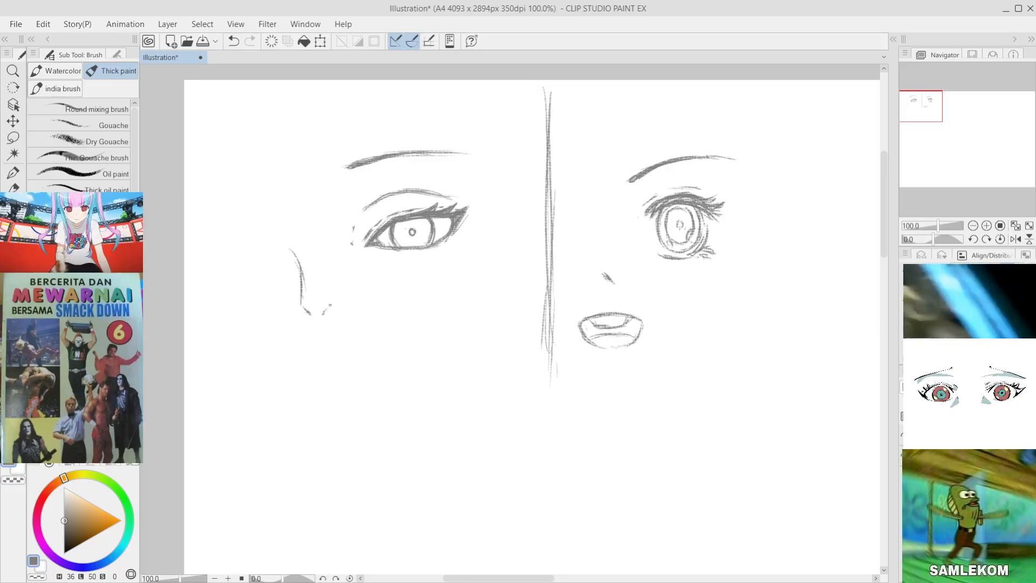
Step: Draw a closed mouth beneath the first face's nose with a broken horizontal line, a corner mark and a short lower-lip mark
key(ctrl+z)
drag(296, 339, 310, 337)
mouse_move(314, 338)
mouse_down()
mouse_move(340, 340)
mouse_move(289, 339)
mouse_move(342, 339)
mouse_up()
key(ctrl+z)
key(ctrl+z)
click(336, 340)
key(ctrl+z)
key(ctrl+z)
key(ctrl+z)
key(ctrl+z)
key(ctrl+z)
key(ctrl+z)
key(ctrl+z)
key(ctrl+z)
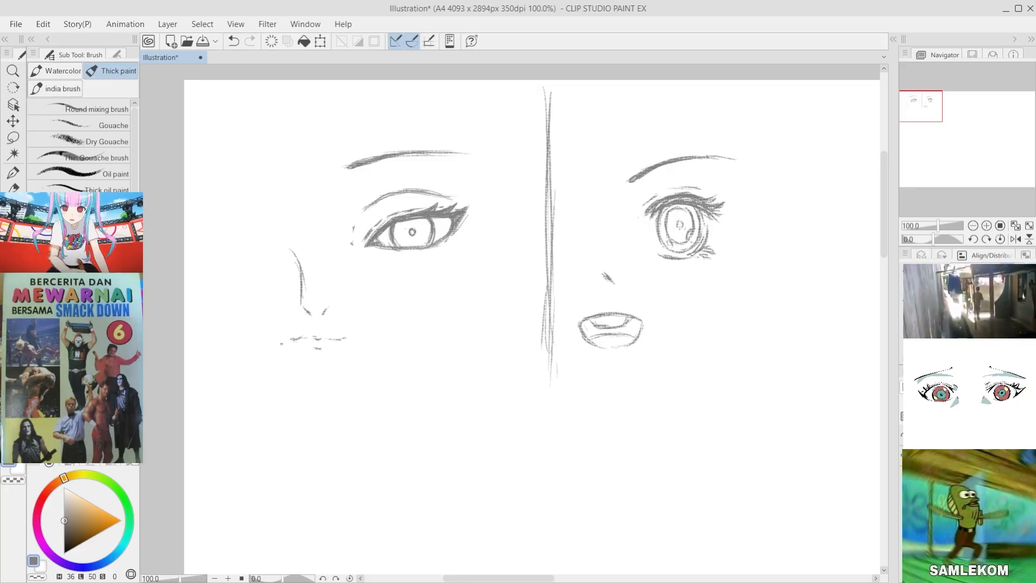
Step: Sketch a short, slightly arched trial mouth line with darkened ends below and beside the first face's mouth
key(ctrl+z)
mouse_move(370, 406)
mouse_down()
mouse_move(433, 388)
mouse_move(365, 391)
mouse_up()
key(ctrl+z)
key(ctrl+z)
key(ctrl+z)
key(ctrl+z)
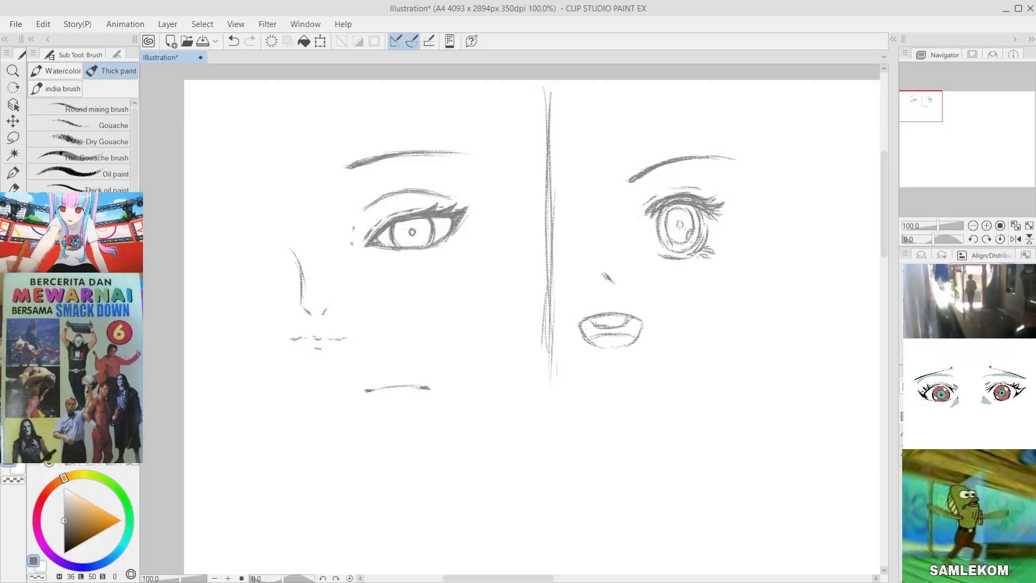
key(ctrl+z)
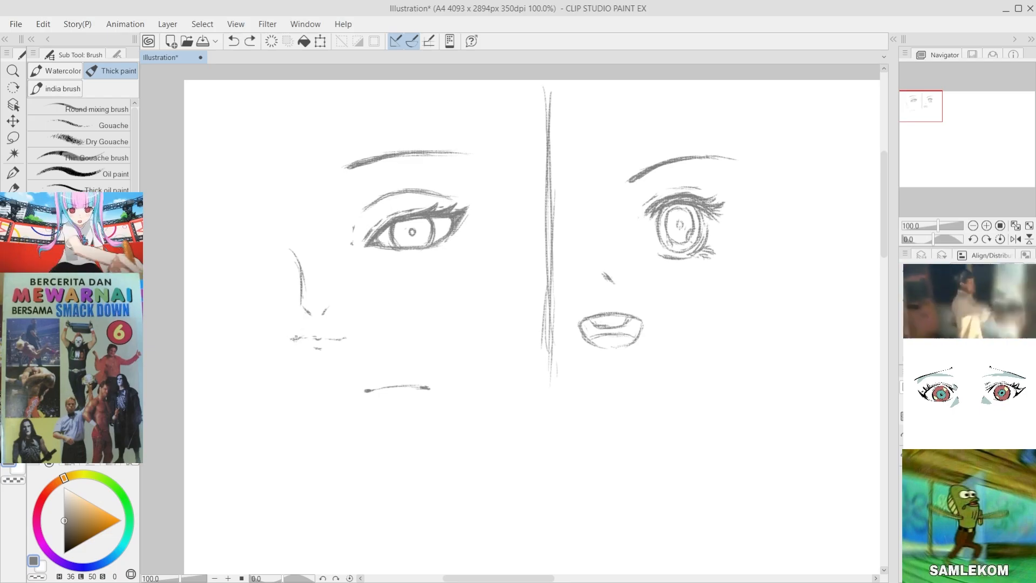
Step: Darken both corners of the first face's closed mouth line with short horizontal strokes
drag(297, 338, 288, 340)
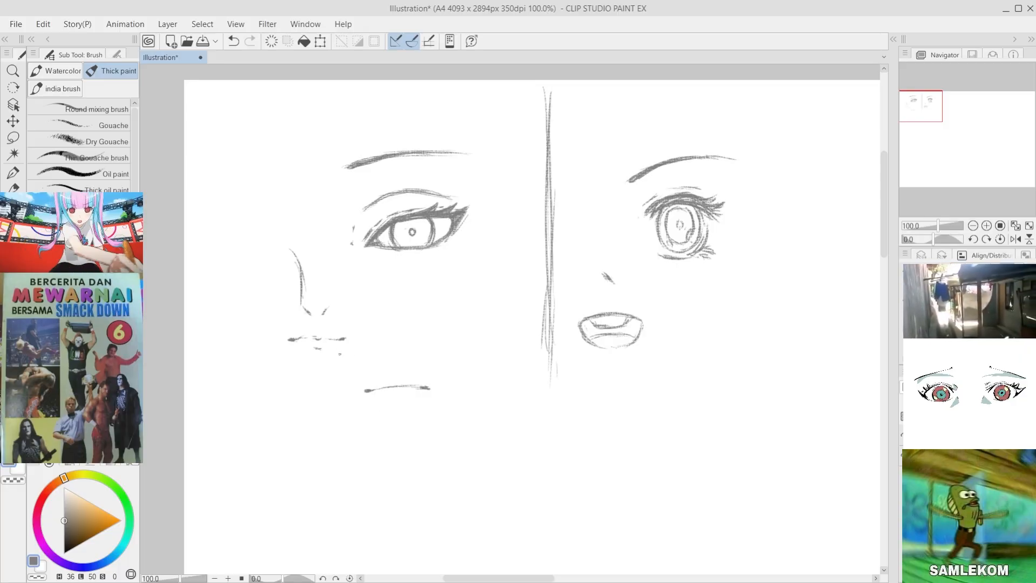
drag(339, 340, 347, 339)
key(ctrl+z)
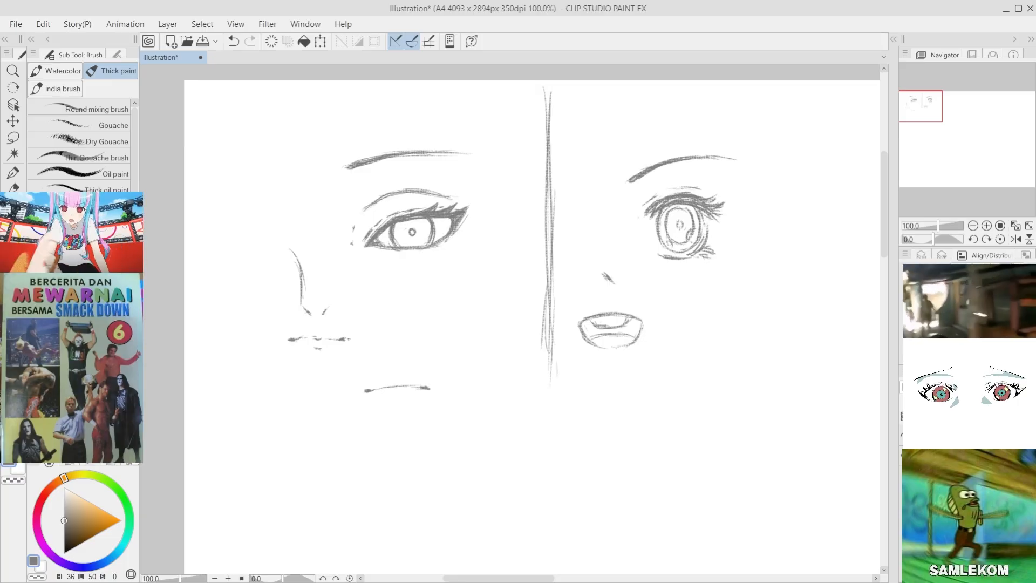
Step: Erase the stray arched line below the first face's mouth and return to the brush
key(e)
drag(437, 389, 359, 389)
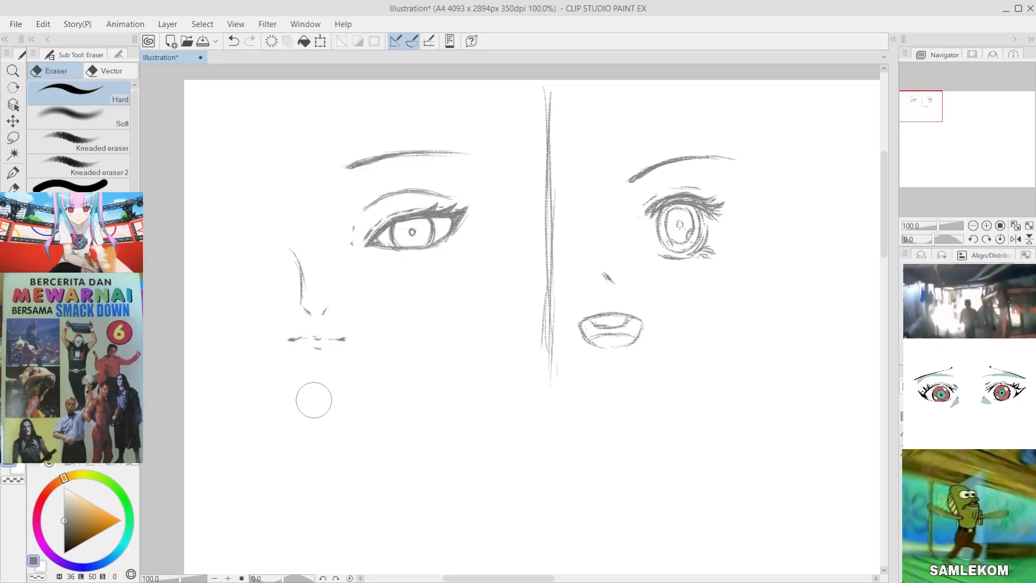
key(b)
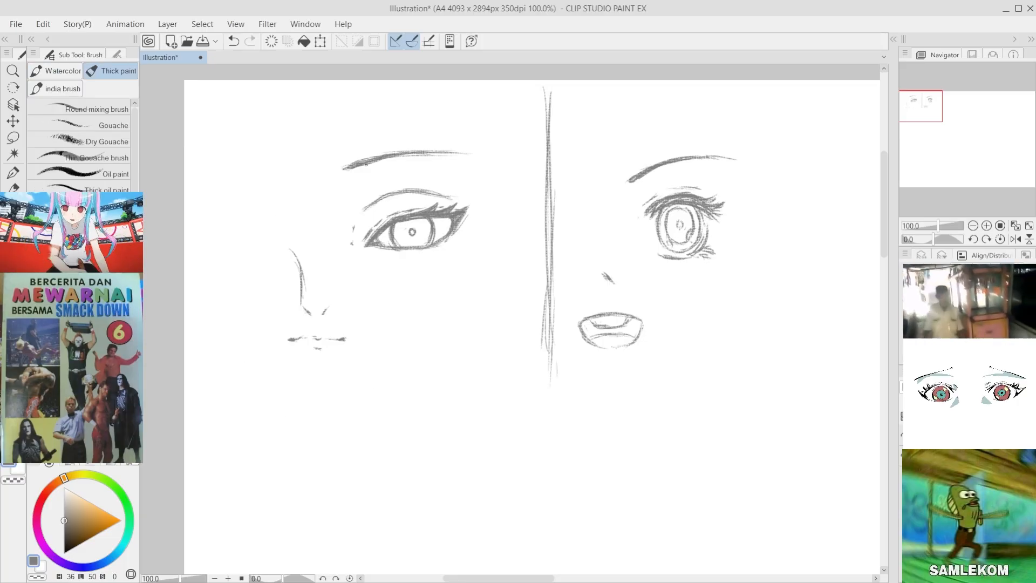
key(ctrl+z)
key(ctrl+z)
drag(294, 252, 303, 281)
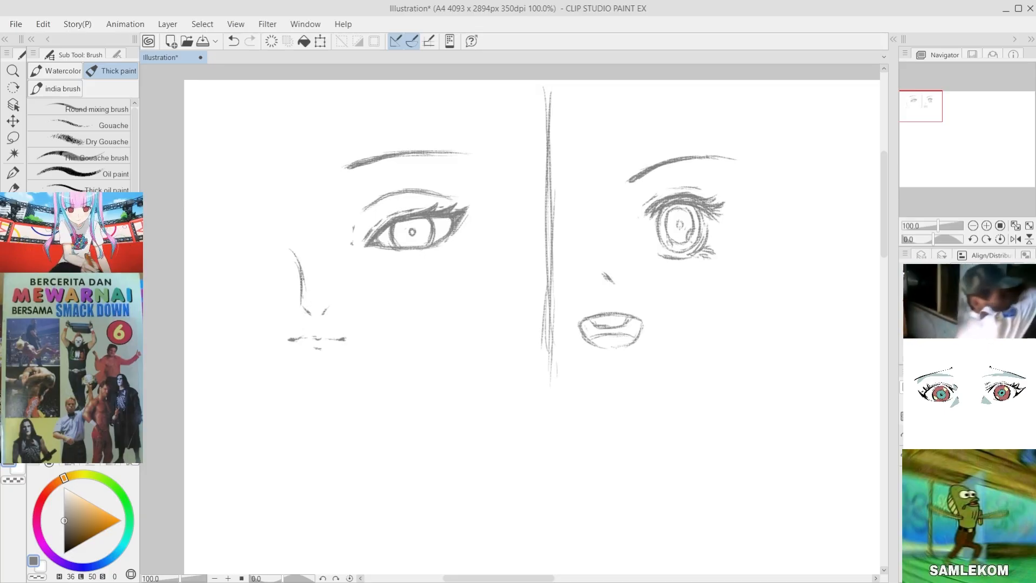
Step: Add light, broken lower-lid strokes beneath the first eye, undoing unwanted marks
key(ctrl+z)
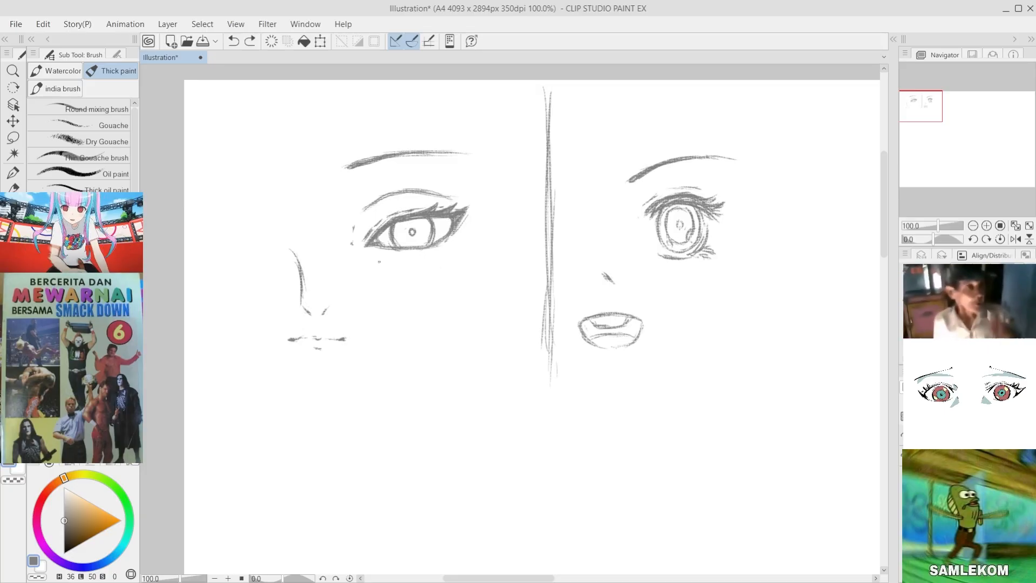
drag(376, 254, 446, 247)
key(ctrl+z)
key(ctrl+z)
key(ctrl+z)
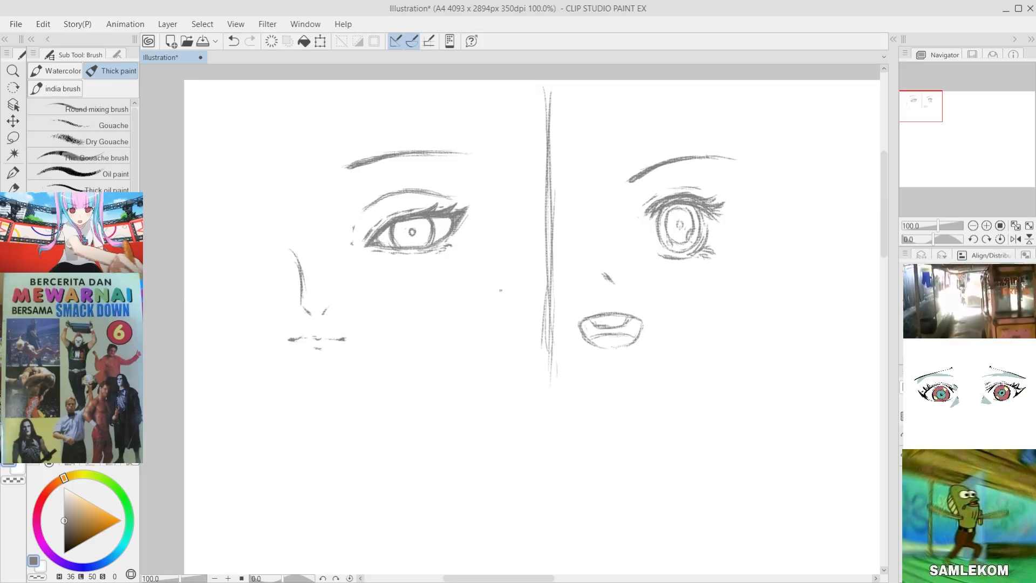
key(ctrl+z)
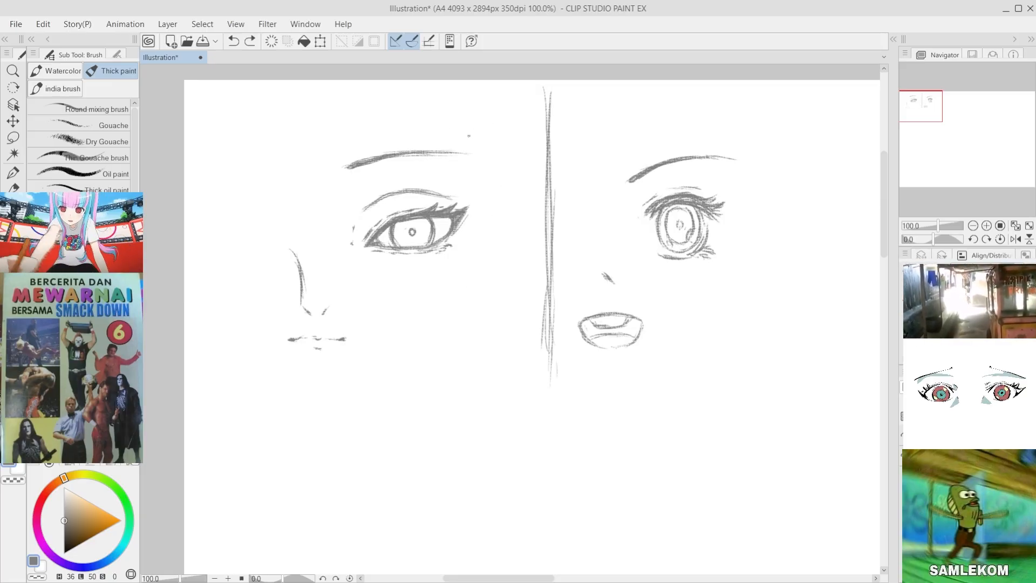
mouse_move(428, 155)
mouse_down()
mouse_move(484, 169)
mouse_move(473, 161)
mouse_up()
key(ctrl+z)
key(ctrl+z)
drag(680, 162, 730, 165)
key(ctrl+z)
key(ctrl+z)
Step: Reinforce the second eye's lower lid with a short curved stroke
drag(664, 258, 680, 261)
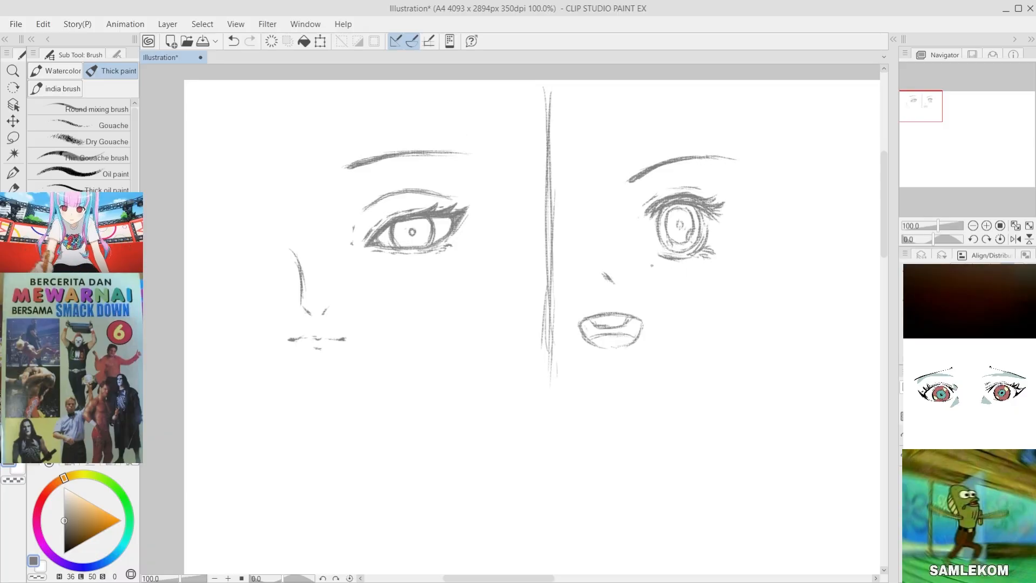
scroll(556, 365, down, 3)
scroll(565, 349, up, 3)
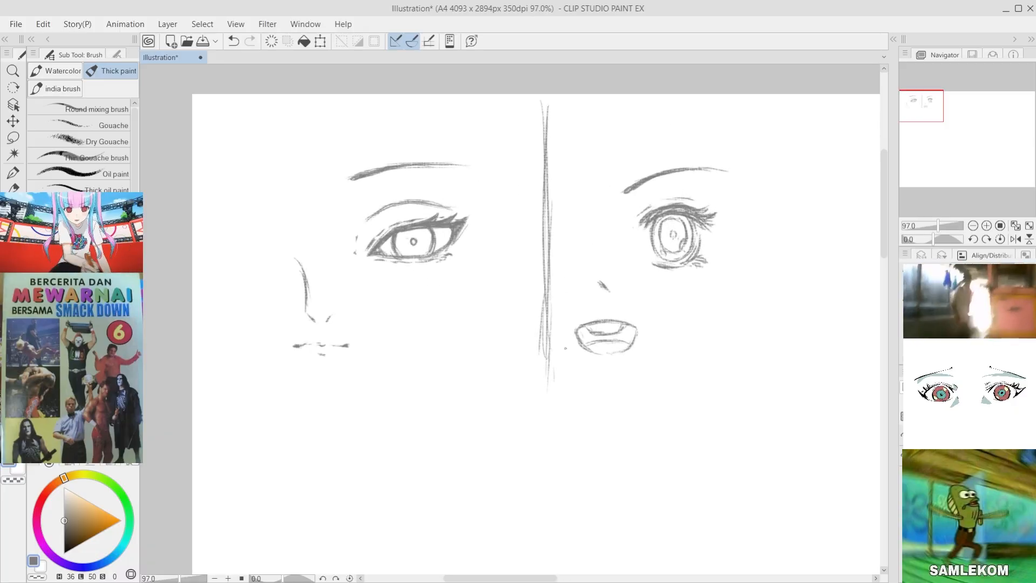
scroll(565, 348, down, 1)
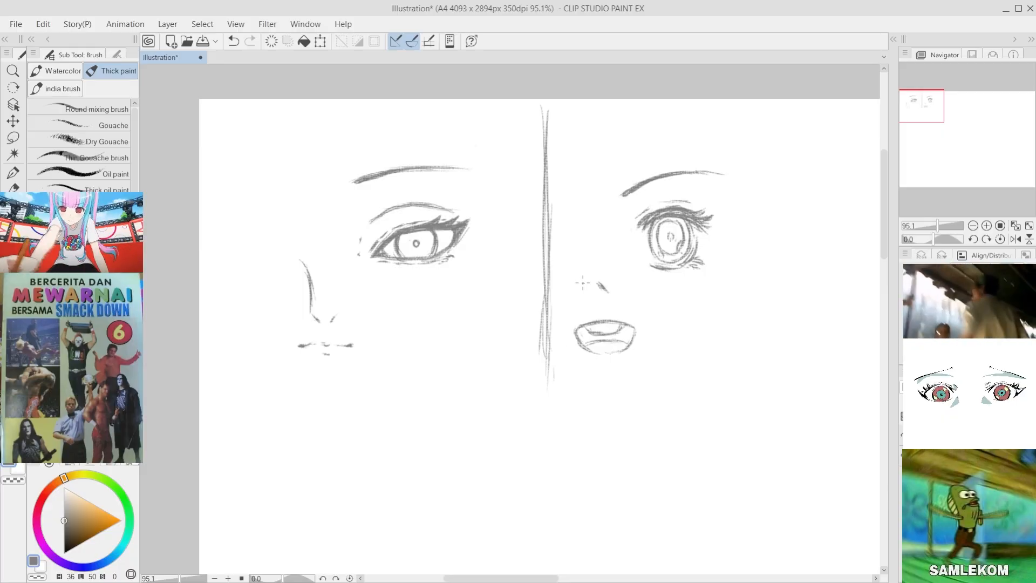
scroll(457, 301, down, 4)
scroll(457, 301, up, 3)
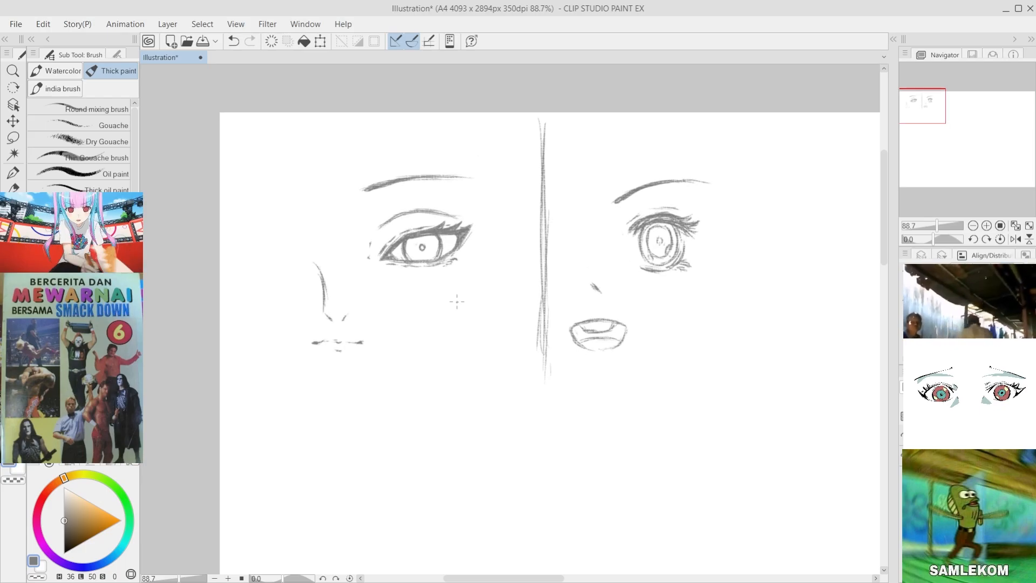
scroll(456, 301, down, 3)
scroll(597, 289, up, 3)
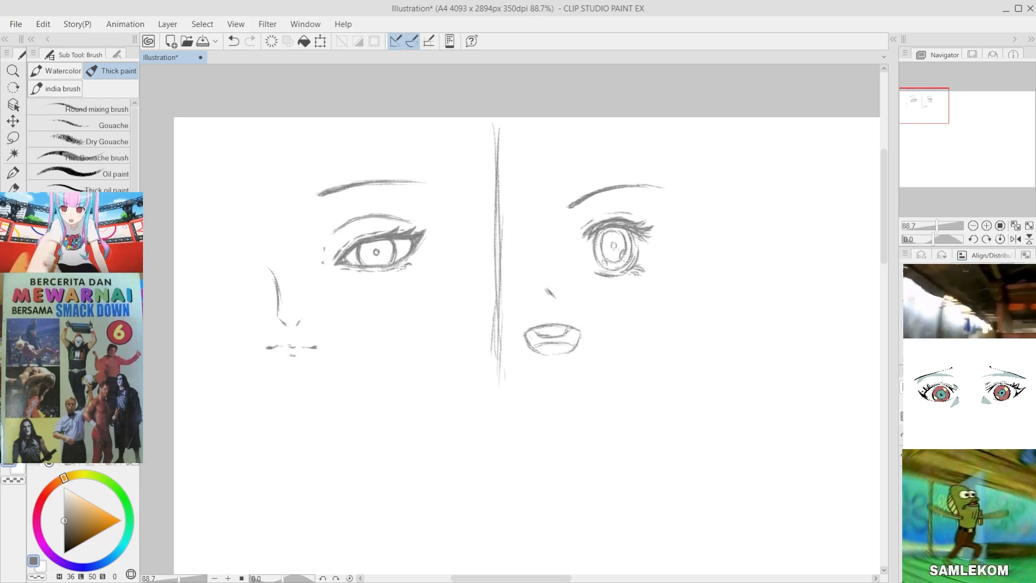
key(p)
key(b)
key(p)
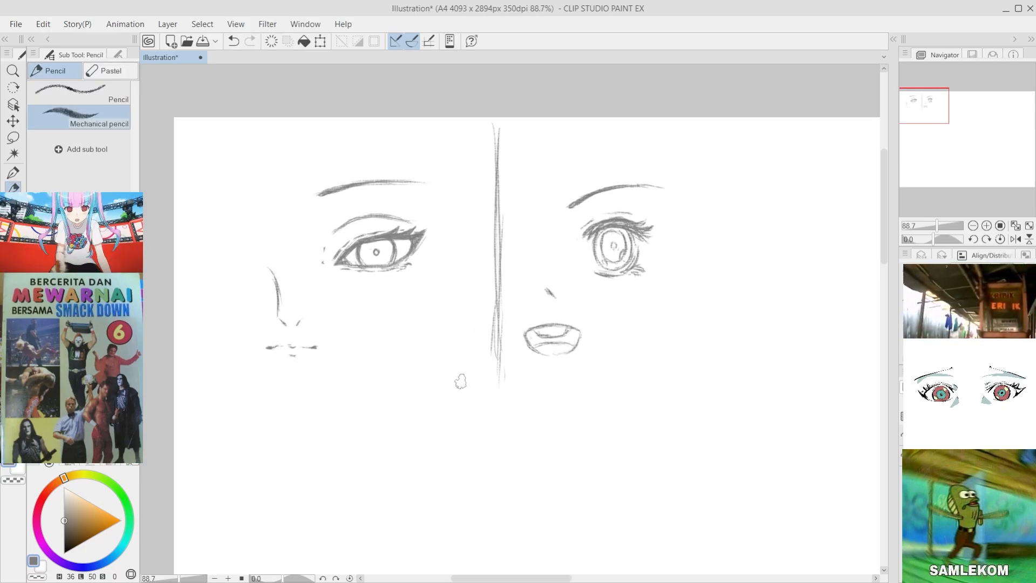
key(b)
drag(526, 134, 456, 154)
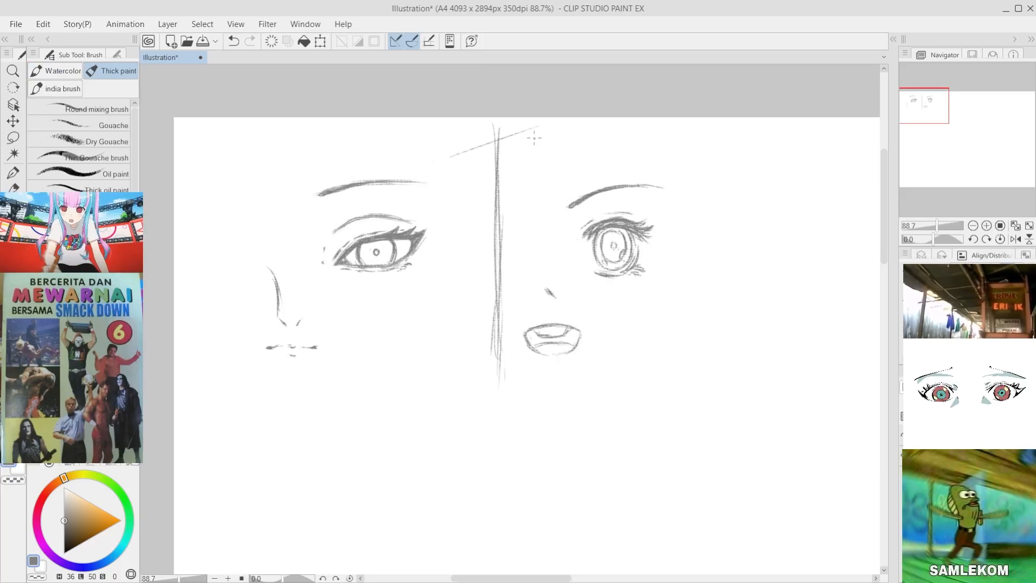
key(ctrl+z)
Step: Shift the second face's nose mark slightly toward the vertical divider
mouse_move(546, 289)
mouse_down()
mouse_move(555, 297)
mouse_move(561, 288)
mouse_move(547, 280)
mouse_move(538, 291)
mouse_up()
click(13, 138)
click(13, 121)
click(419, 324)
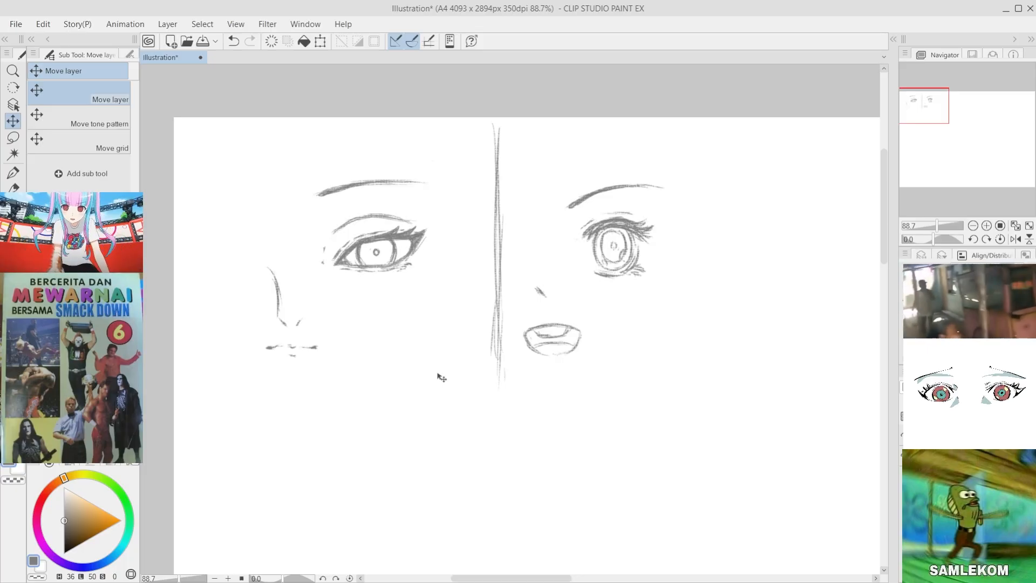
Step: Lasso the second face's eyebrow, eye, nose and mouth together, move them farther from the divider, and clear the selection
click(13, 138)
scroll(771, 370, down, 2)
drag(770, 371, 611, 346)
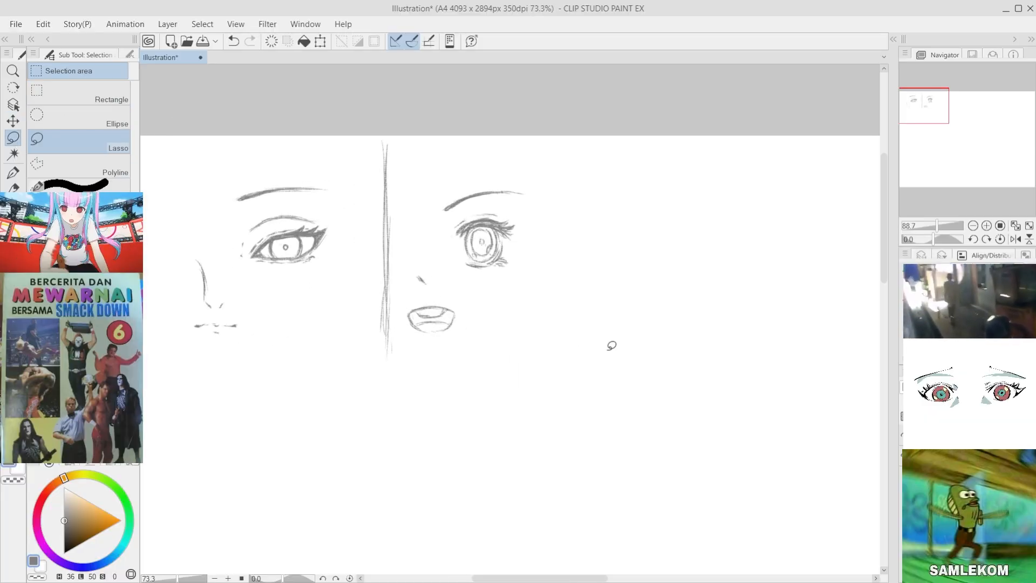
scroll(475, 235, up, 2)
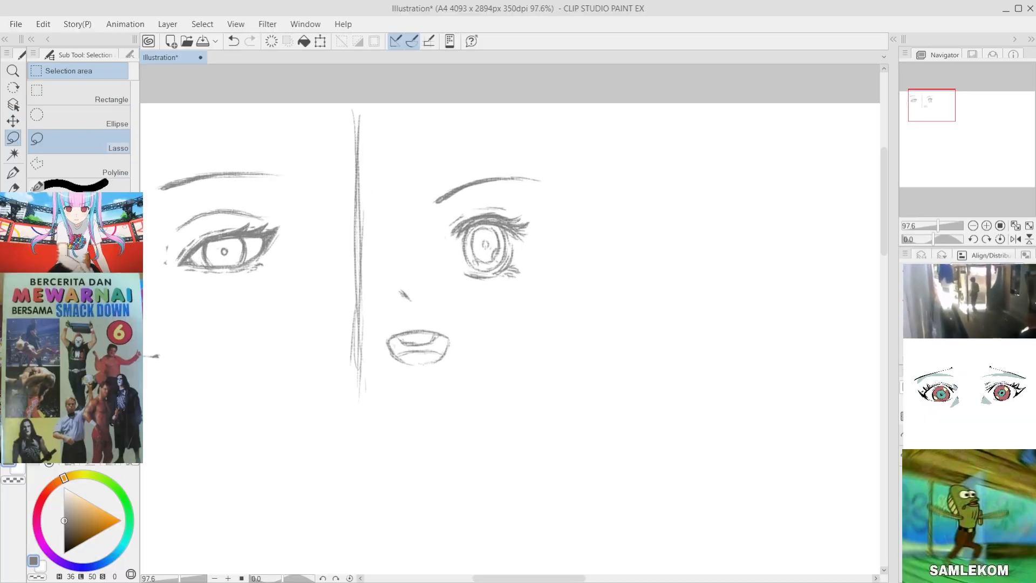
key(b)
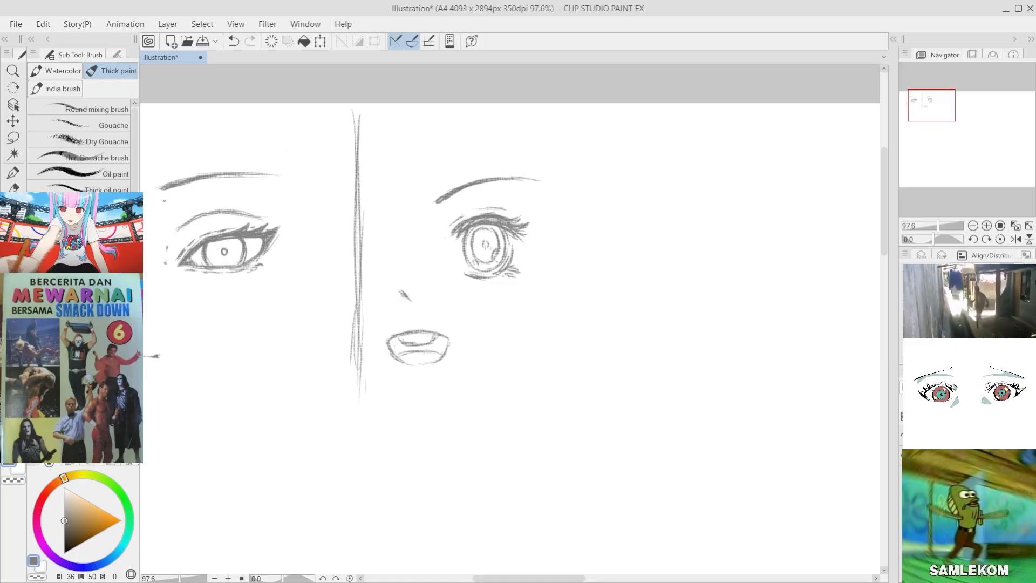
click(13, 137)
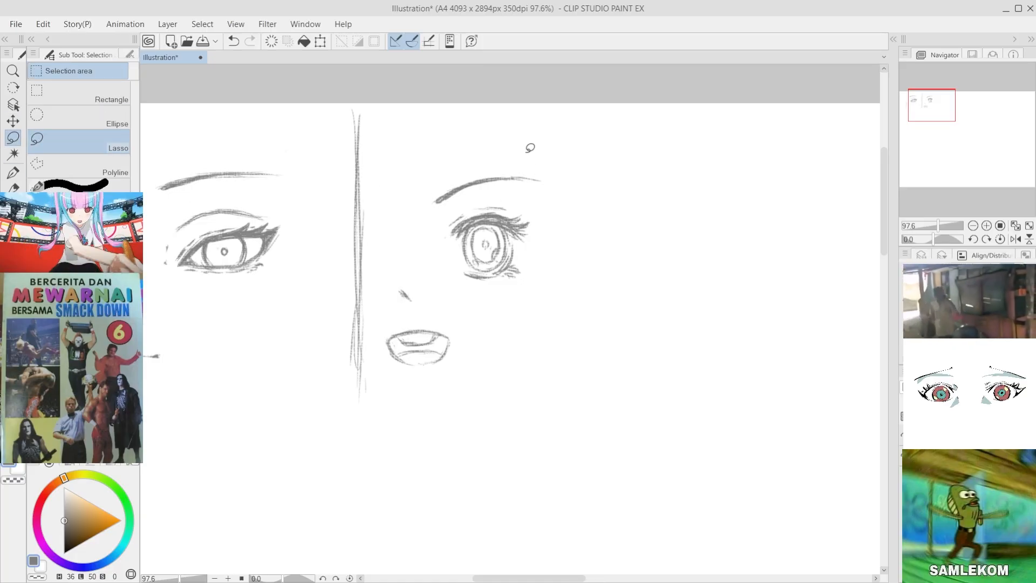
mouse_move(437, 158)
mouse_down()
mouse_move(428, 435)
mouse_move(375, 289)
mouse_move(409, 189)
mouse_up()
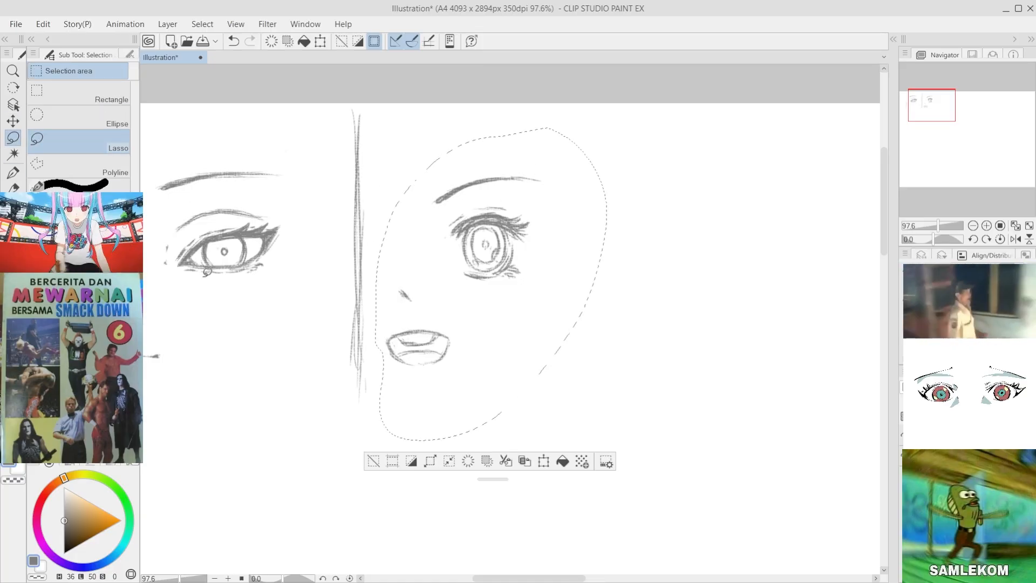
click(10, 124)
drag(506, 273, 558, 274)
click(425, 462)
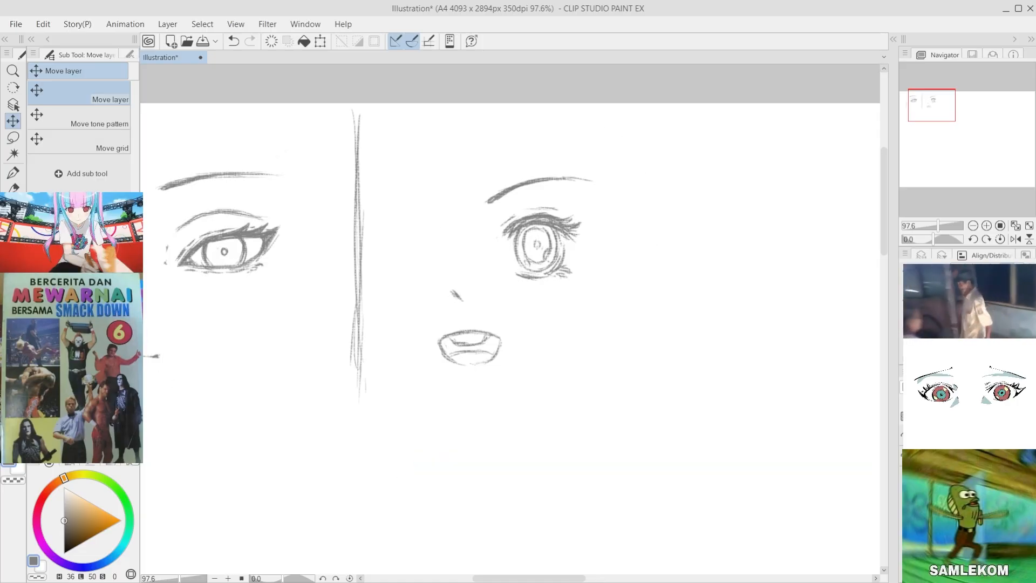
key(b)
drag(620, 153, 614, 207)
key(ctrl+z)
key(ctrl+z)
mouse_move(613, 163)
mouse_down()
mouse_move(621, 232)
mouse_move(600, 261)
mouse_move(602, 285)
mouse_move(602, 249)
mouse_move(613, 243)
mouse_move(595, 270)
mouse_move(615, 216)
mouse_move(600, 249)
mouse_up()
key(ctrl+z)
key(ctrl+z)
key(ctrl+z)
key(ctrl+z)
key(ctrl+z)
key(ctrl+z)
key(ctrl+z)
key(ctrl+z)
key(ctrl+z)
drag(617, 172, 598, 253)
key(ctrl+z)
key(ctrl+z)
key(ctrl+z)
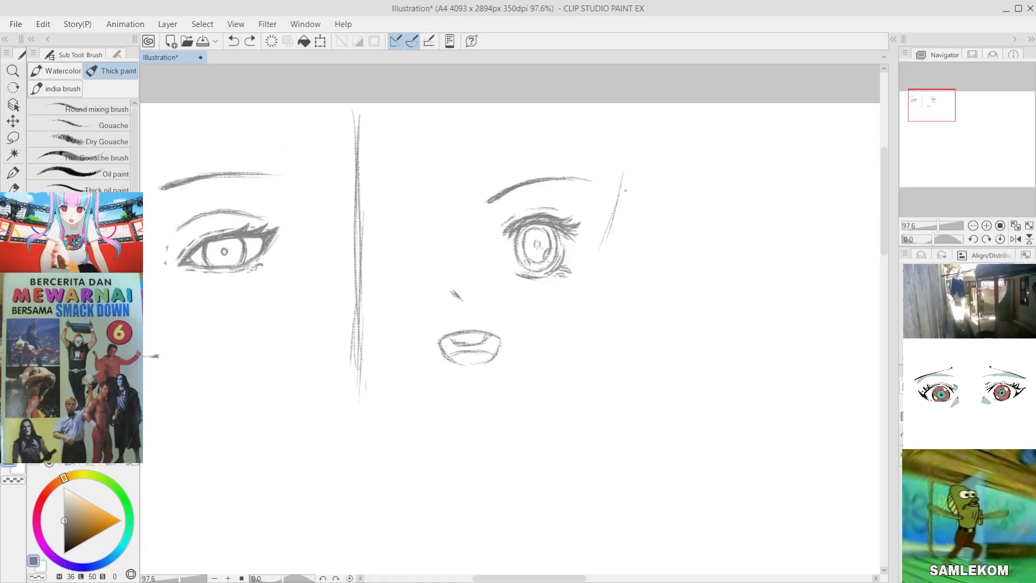
key(ctrl+z)
mouse_move(616, 171)
mouse_down()
mouse_move(603, 276)
mouse_move(615, 236)
mouse_move(610, 268)
mouse_up()
key(ctrl+z)
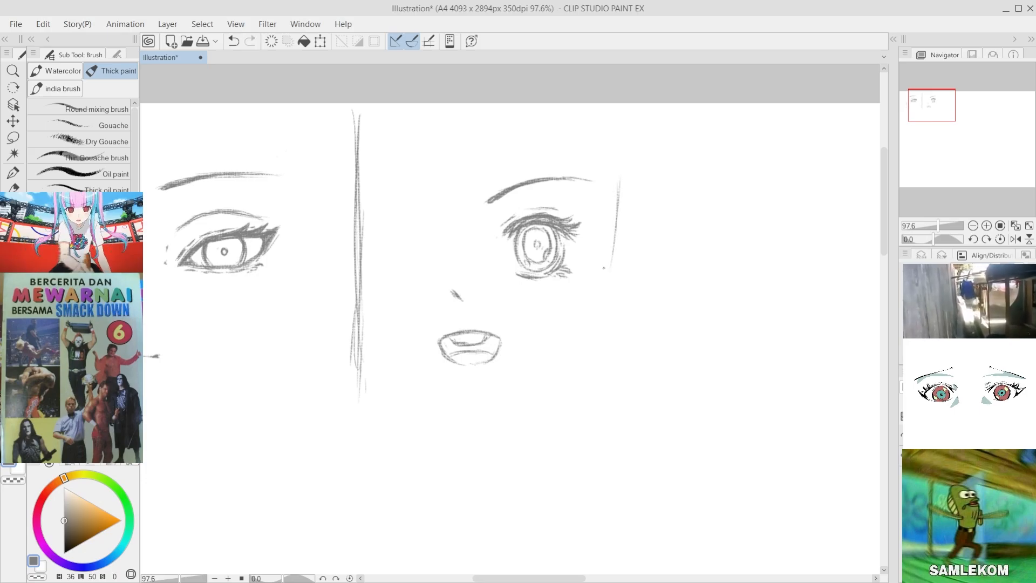
Step: Draw the second face's outer cheek and jaw contour curving down to the chin, with a short mark below the mouth
key(ctrl+z)
drag(624, 166, 595, 283)
key(ctrl+z)
drag(622, 175, 601, 277)
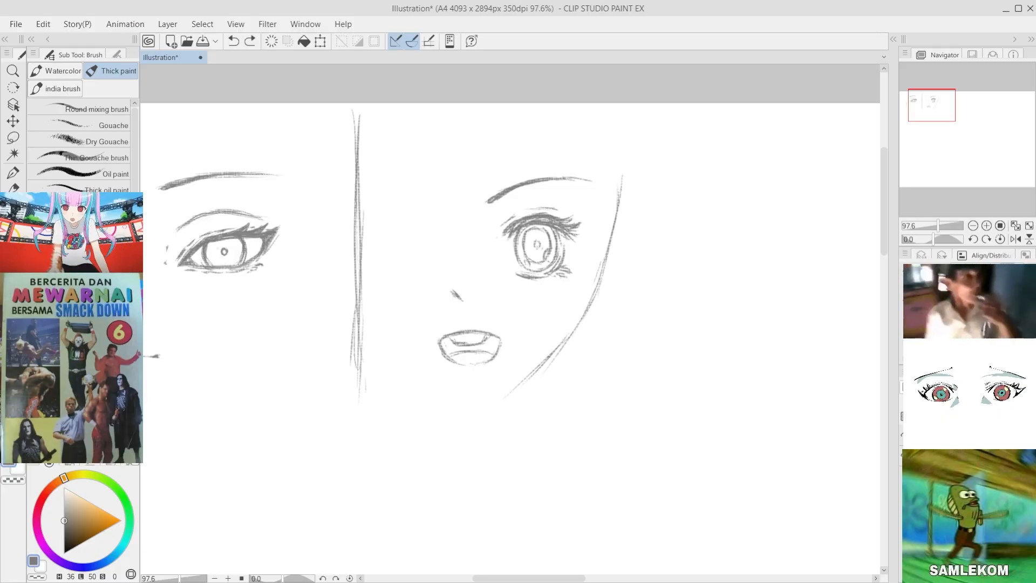
key(ctrl+z)
key(ctrl+z)
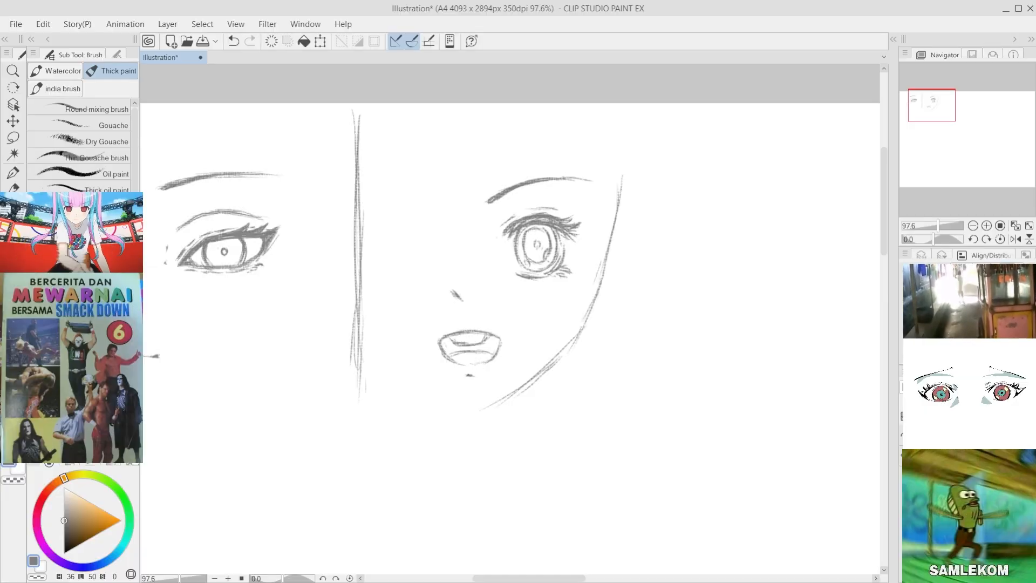
Step: Draw the second face's opposite jawline from the chin up toward the divider
scroll(526, 330, down, 3)
scroll(270, 371, up, 4)
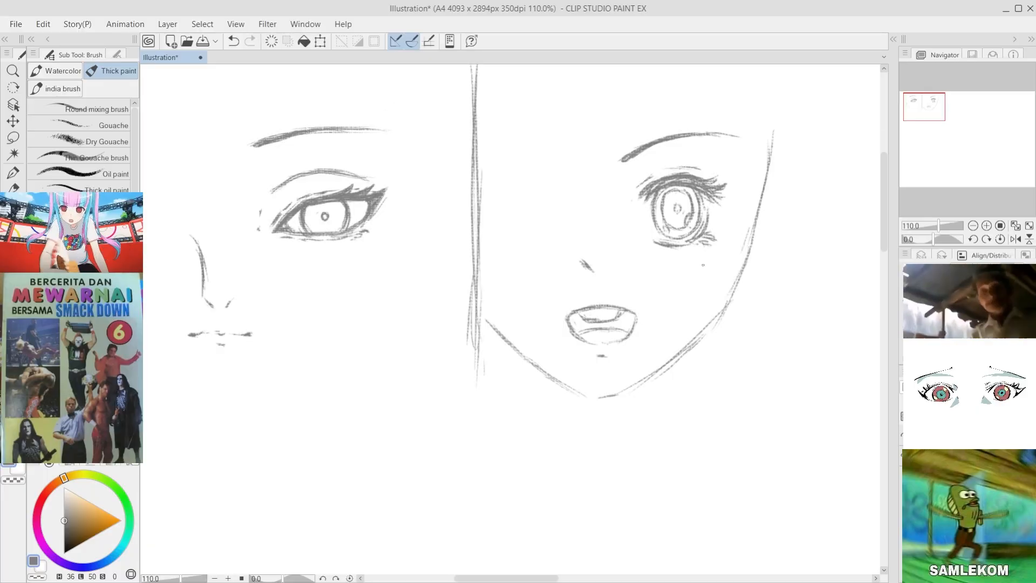
scroll(468, 318, down, 5)
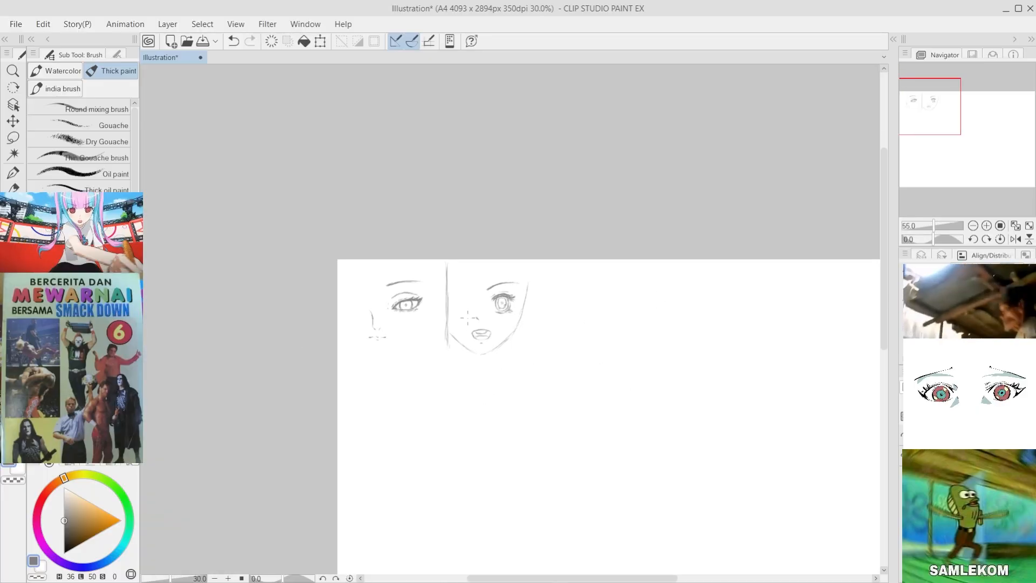
Step: Add a short slanted stroke on the outer side of the second face's contour, level with the eye, to start the ear
scroll(467, 318, up, 4)
scroll(485, 346, down, 3)
scroll(478, 297, up, 2)
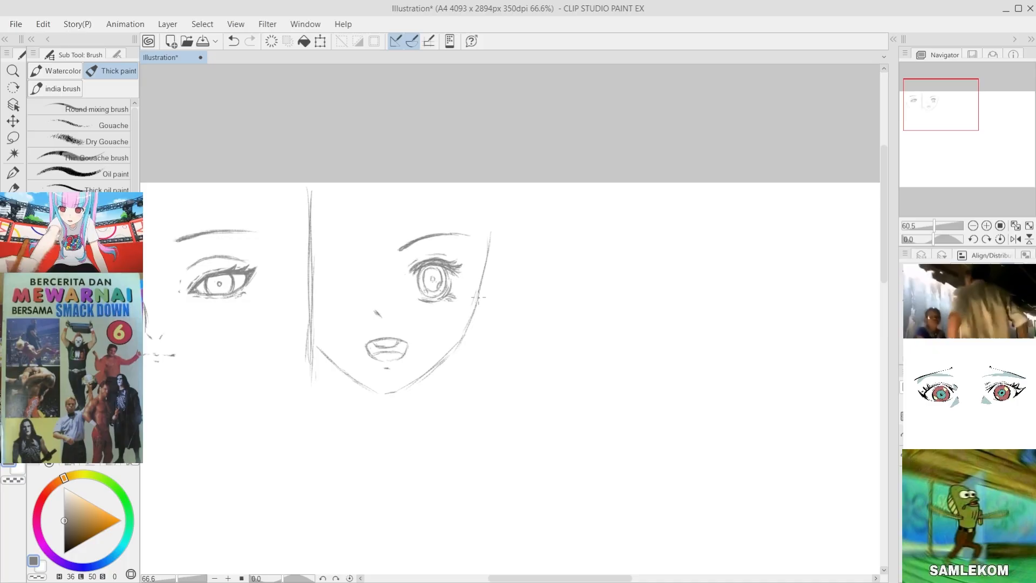
scroll(478, 297, up, 2)
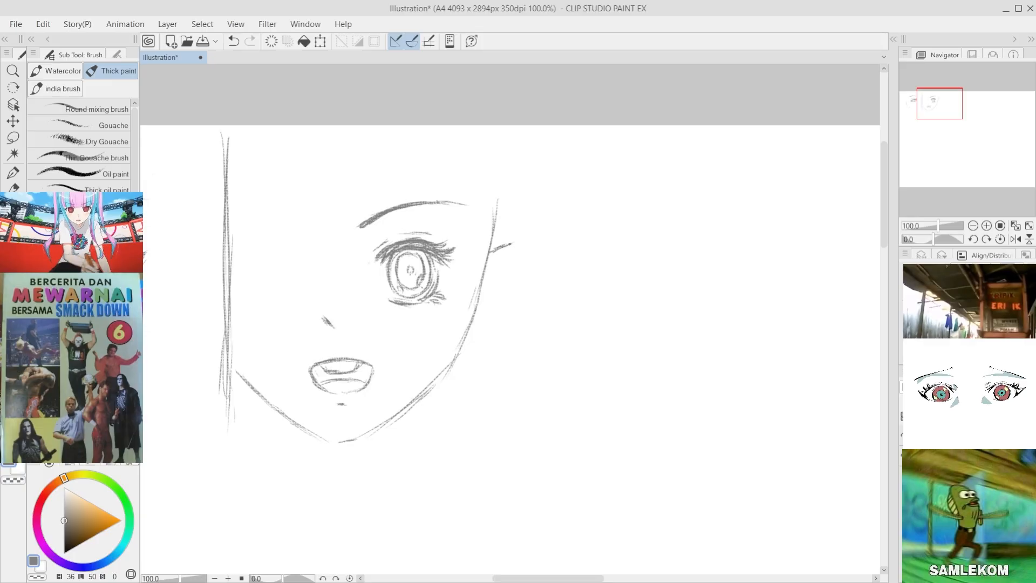
scroll(502, 230, down, 2)
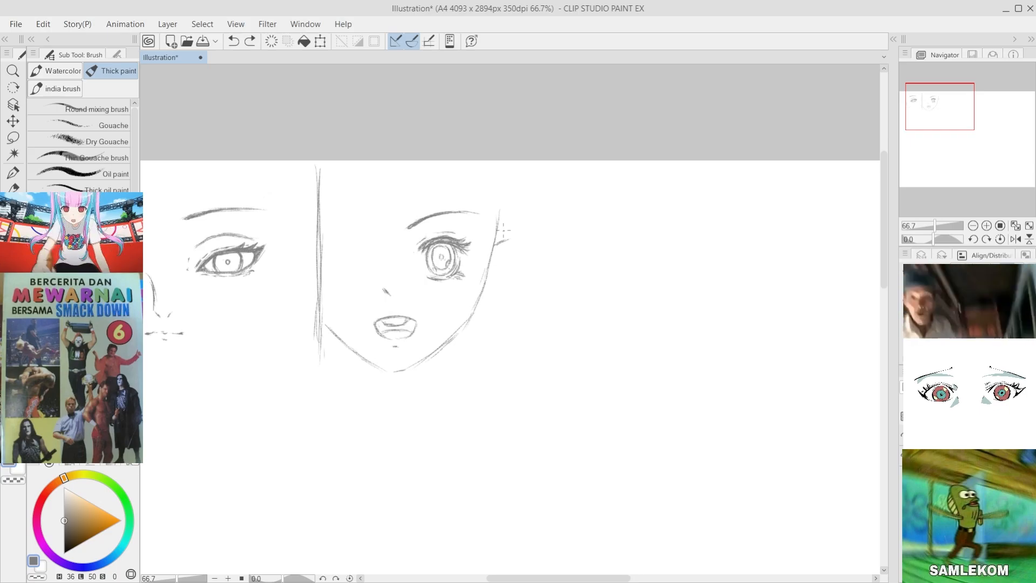
scroll(504, 229, up, 2)
scroll(467, 358, up, 1)
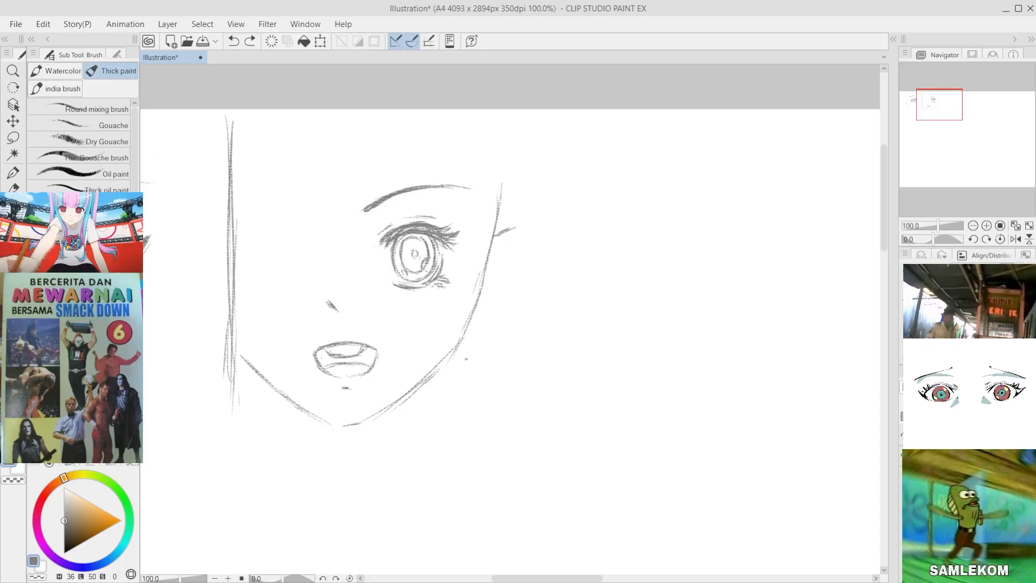
scroll(466, 359, down, 3)
scroll(195, 291, up, 3)
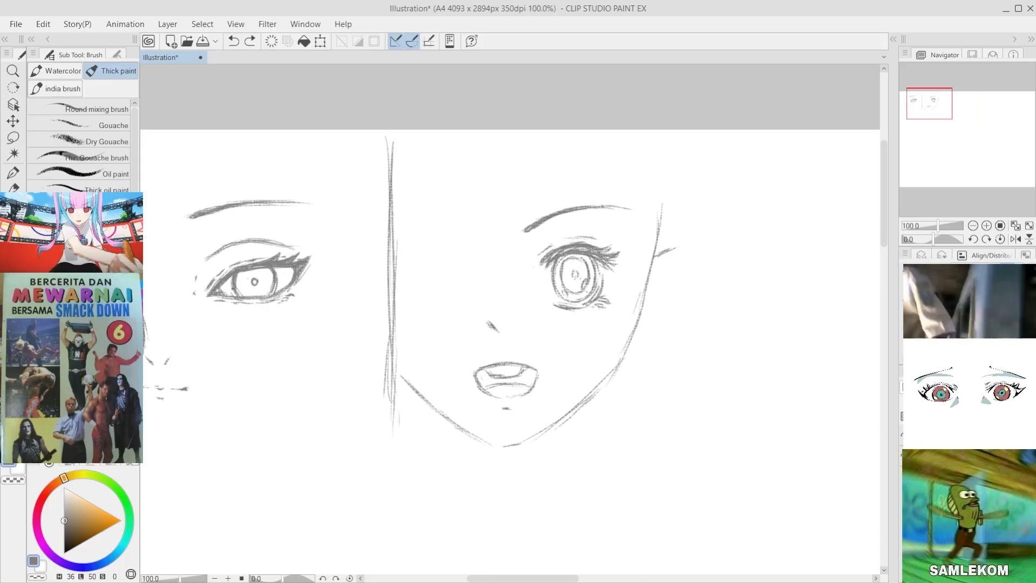
Step: Erase the short slanted ear stroke beside the second face's outer contour
scroll(388, 313, down, 2)
scroll(605, 310, up, 3)
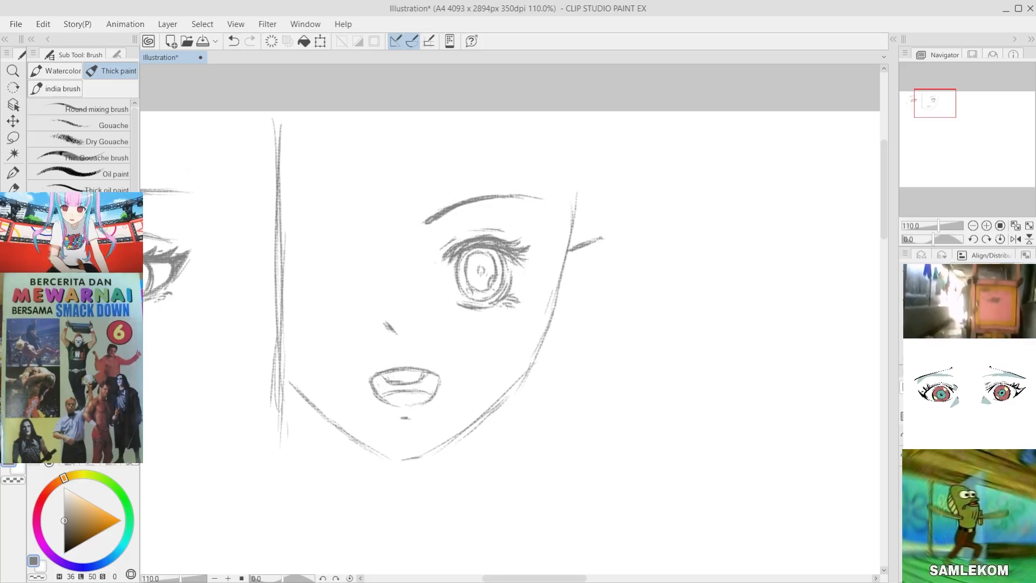
key(e)
drag(596, 227, 596, 229)
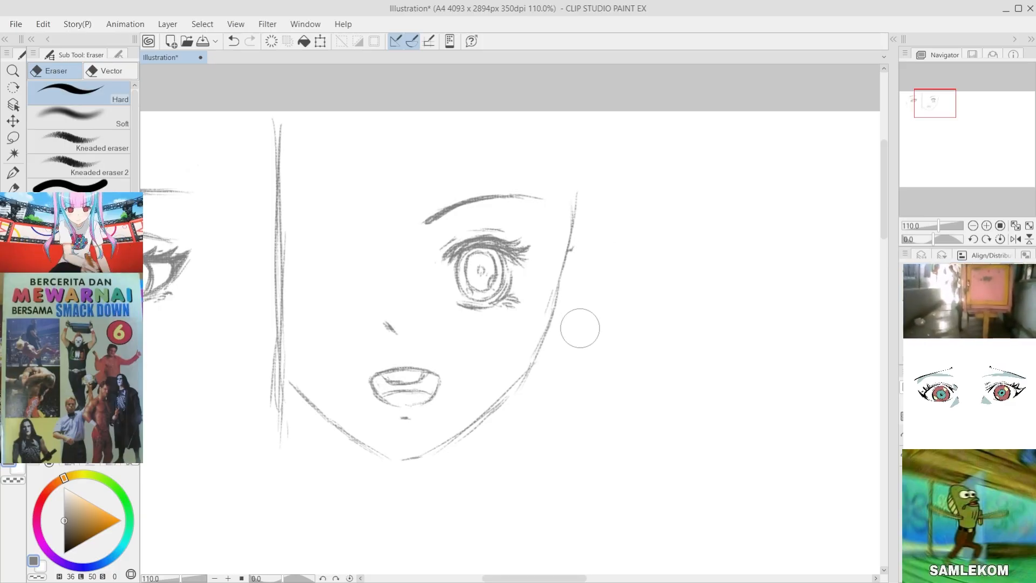
Step: Draw the second face's ear outline, arching out from the upper contour and angling back in below eye level
key(b)
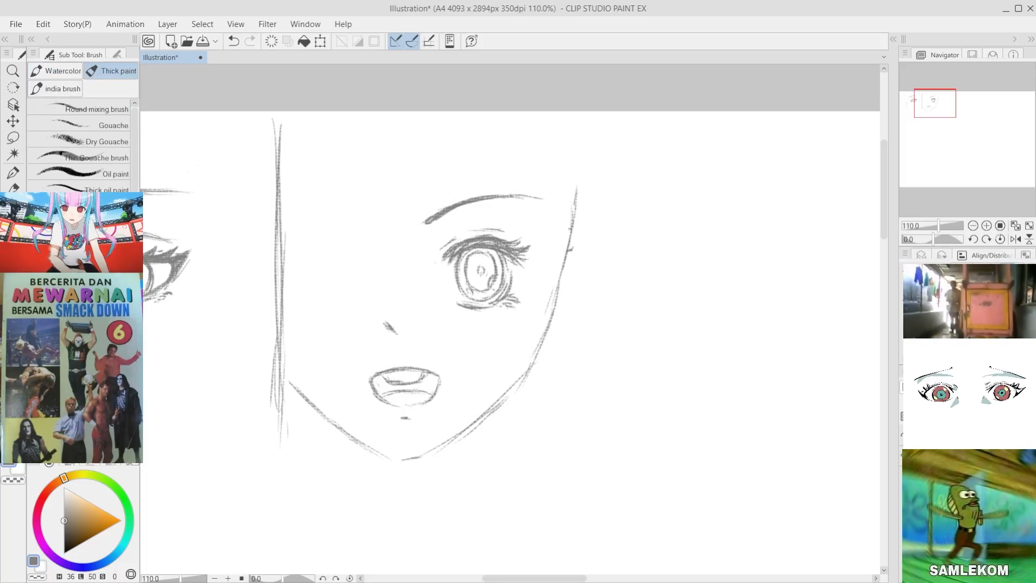
drag(566, 243, 581, 185)
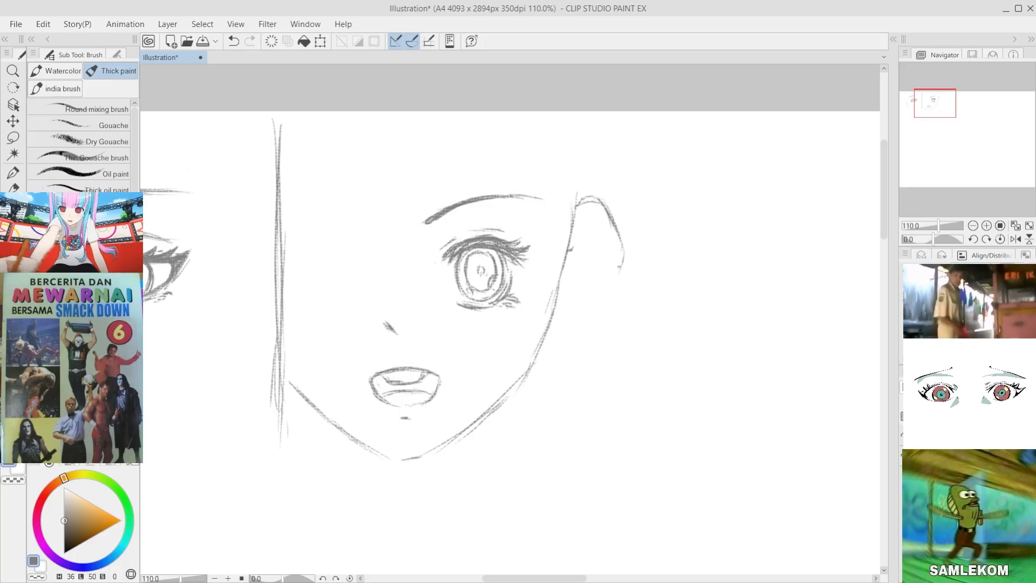
mouse_move(620, 265)
mouse_down()
mouse_move(577, 313)
mouse_move(566, 299)
mouse_up()
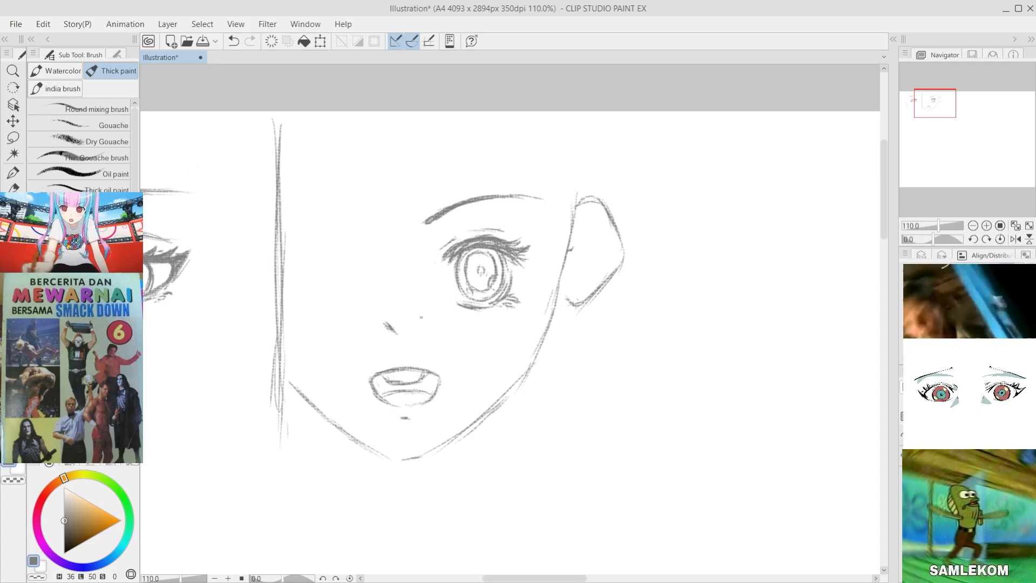
Step: Sketch a curved eye-level guide from the divider across the second face, through the eye, to the outer contour
mouse_move(284, 250)
mouse_down()
mouse_move(335, 277)
mouse_move(381, 284)
mouse_up()
key(ctrl+z)
drag(285, 273, 371, 290)
mouse_move(314, 262)
mouse_down()
mouse_move(402, 288)
mouse_move(448, 287)
mouse_up()
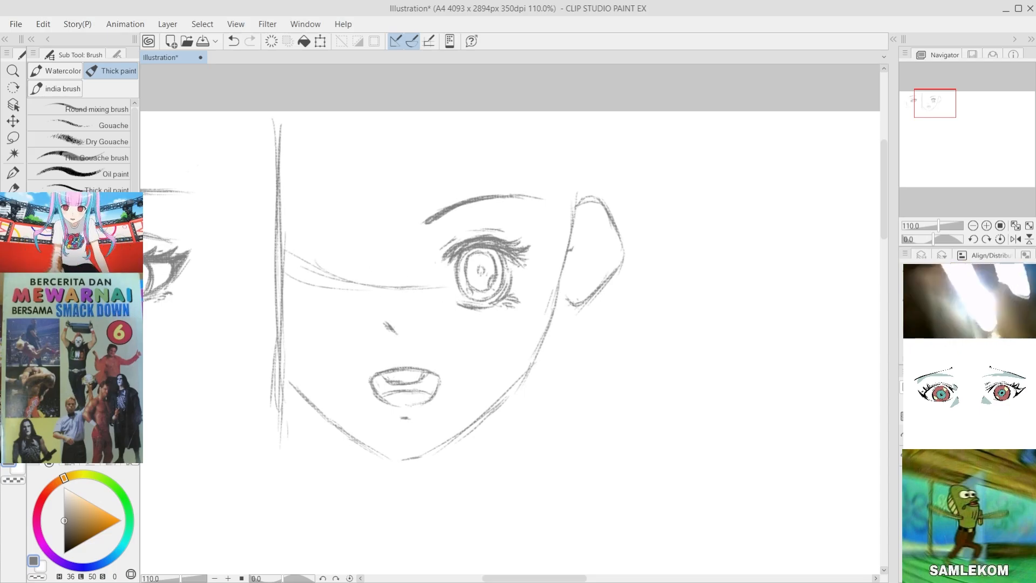
drag(512, 276, 562, 232)
drag(520, 264, 555, 247)
drag(497, 275, 532, 261)
drag(445, 285, 494, 277)
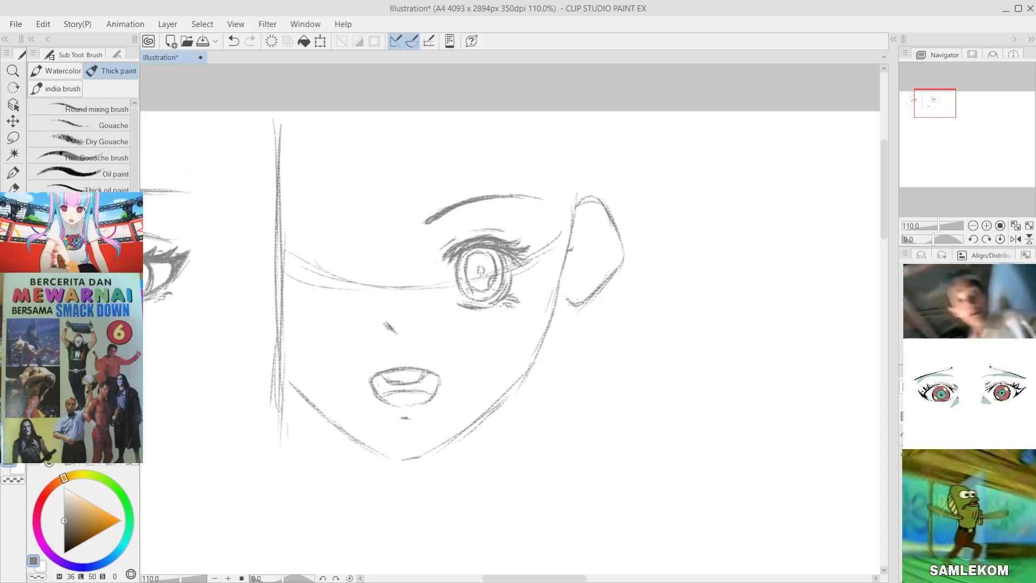
Step: Sketch a vertical centre guide from the second face's forehead down to the mouth, and extend the outer contour's upper end
mouse_move(375, 161)
mouse_down()
mouse_move(388, 160)
mouse_move(403, 262)
mouse_up()
key(ctrl+z)
key(ctrl+z)
key(ctrl+z)
drag(392, 143, 408, 360)
drag(574, 185, 568, 219)
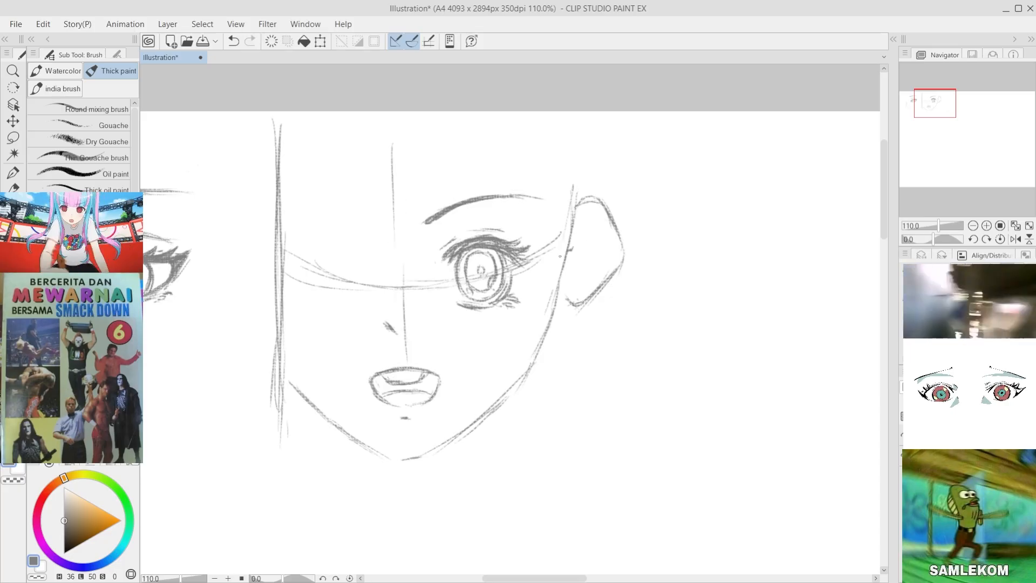
Step: Lasso the second face's ear, move it slightly upward, and clear the selection
key(m)
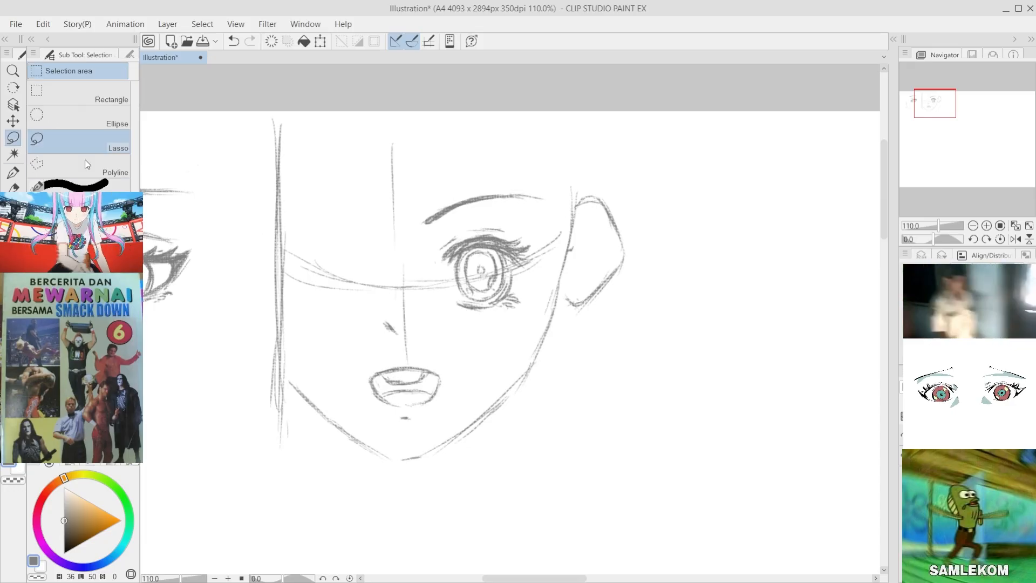
mouse_move(608, 175)
mouse_down()
mouse_move(661, 261)
mouse_move(564, 324)
mouse_move(580, 198)
mouse_move(671, 207)
mouse_up()
click(13, 120)
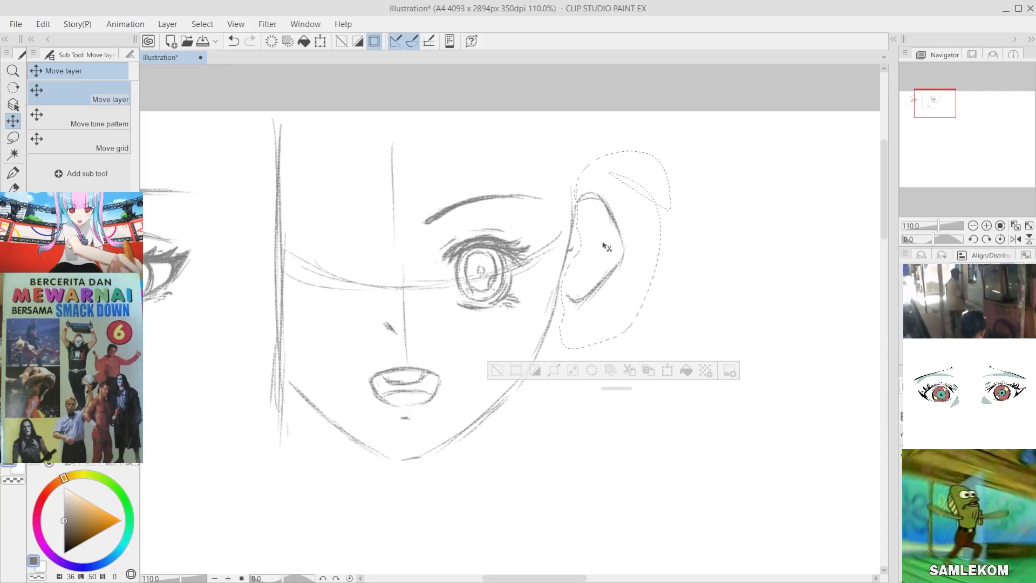
drag(603, 244, 603, 236)
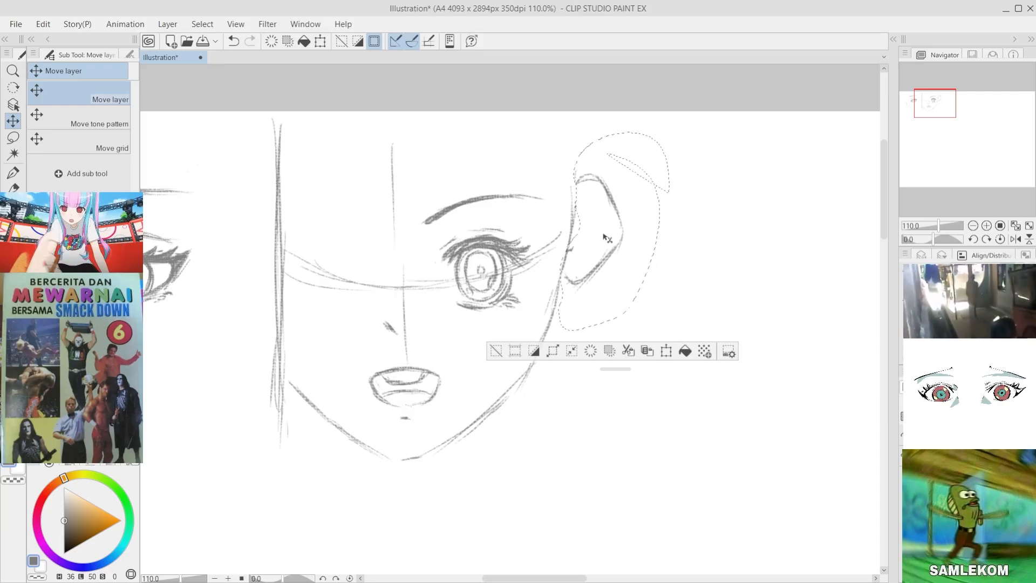
click(496, 351)
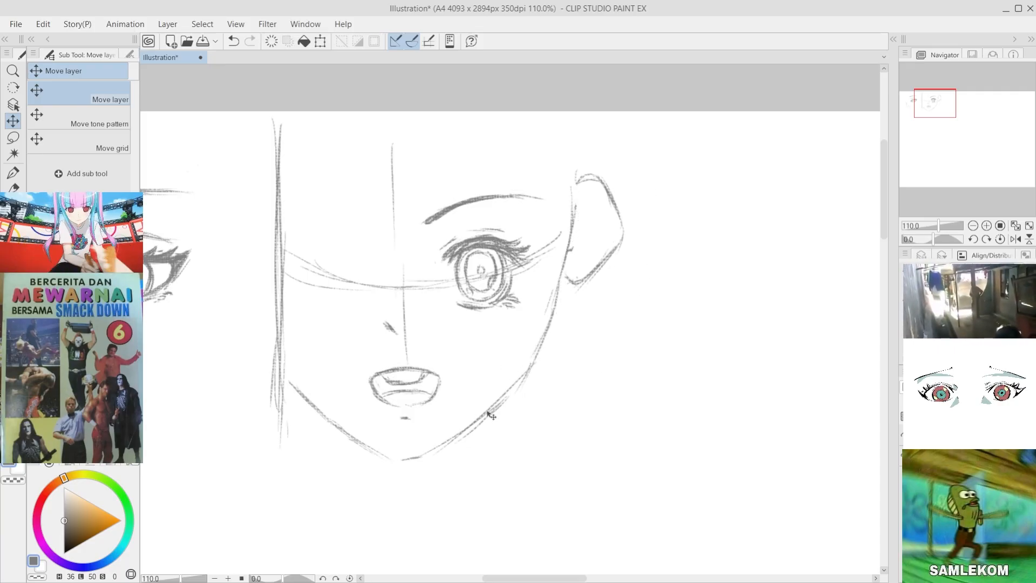
Step: Undo the ear move and the guide lines on the second face
key(ctrl+z)
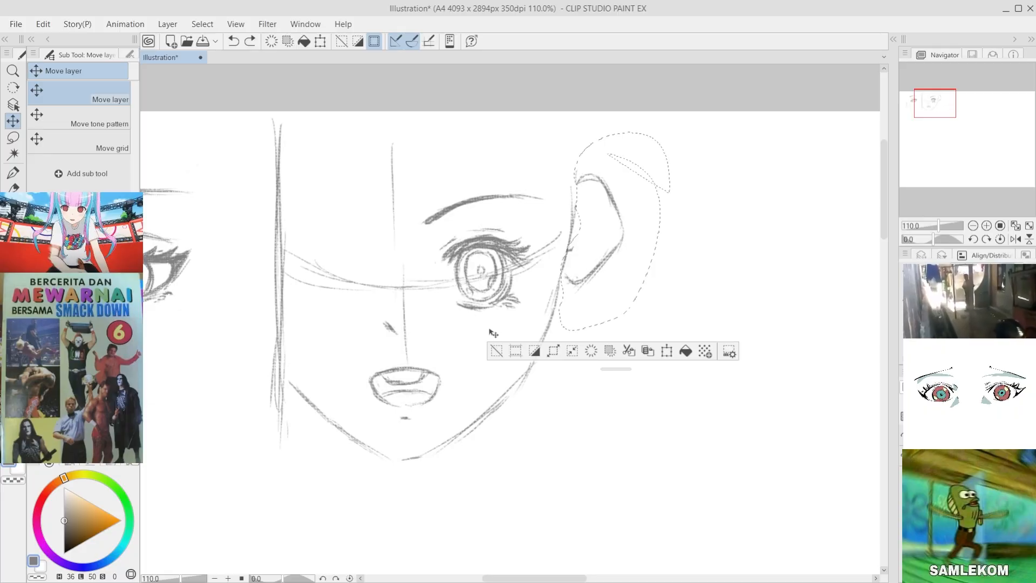
key(ctrl+z)
key(ctrl+z)
key(ctrl+z)
key(ctrl+z)
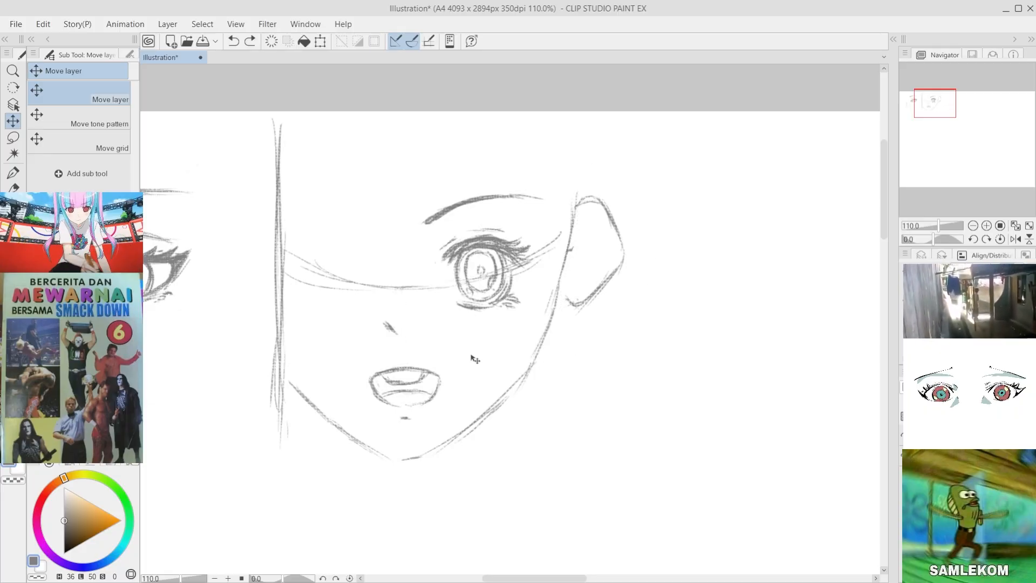
key(ctrl+z)
key(ctrl+z)
key(ctrl+z)
key(ctrl+z)
key(ctrl+z)
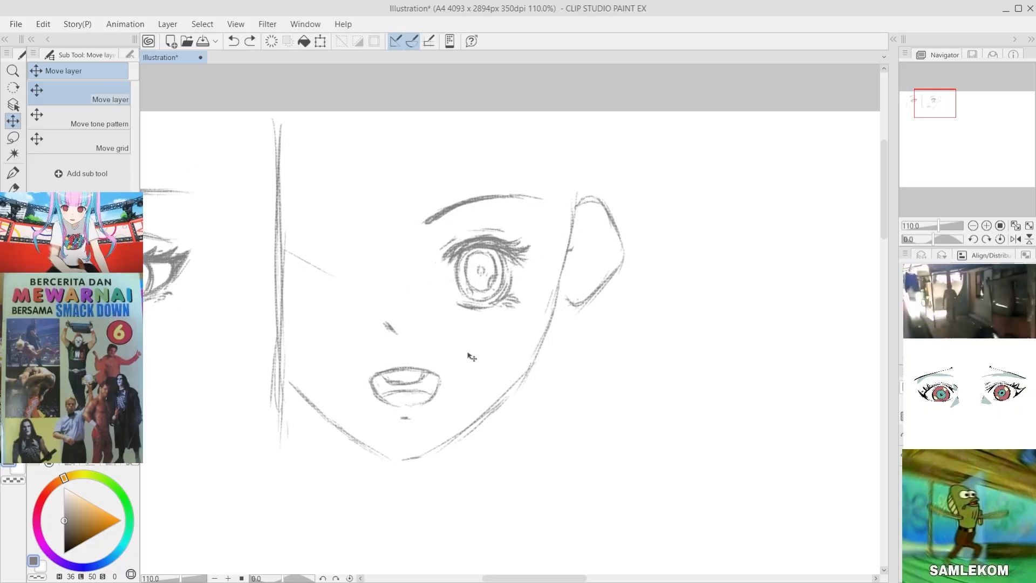
Step: Lasso the ear outline again, raise it so its upper end meets the top of the face contour, and deselect
click(13, 138)
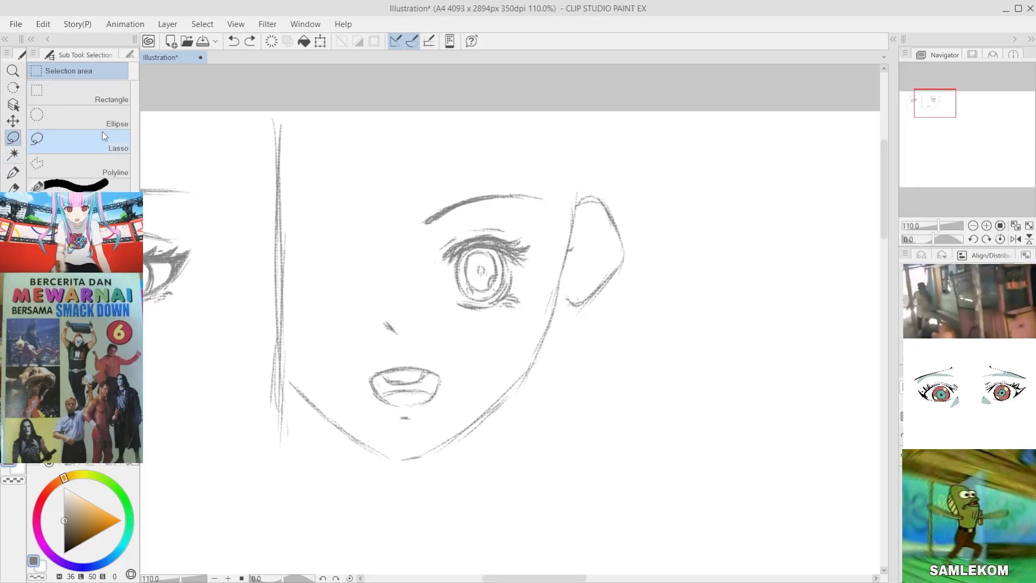
click(104, 136)
mouse_move(577, 205)
mouse_down()
mouse_move(591, 178)
mouse_move(618, 330)
mouse_move(567, 281)
mouse_move(573, 254)
mouse_up()
key(k)
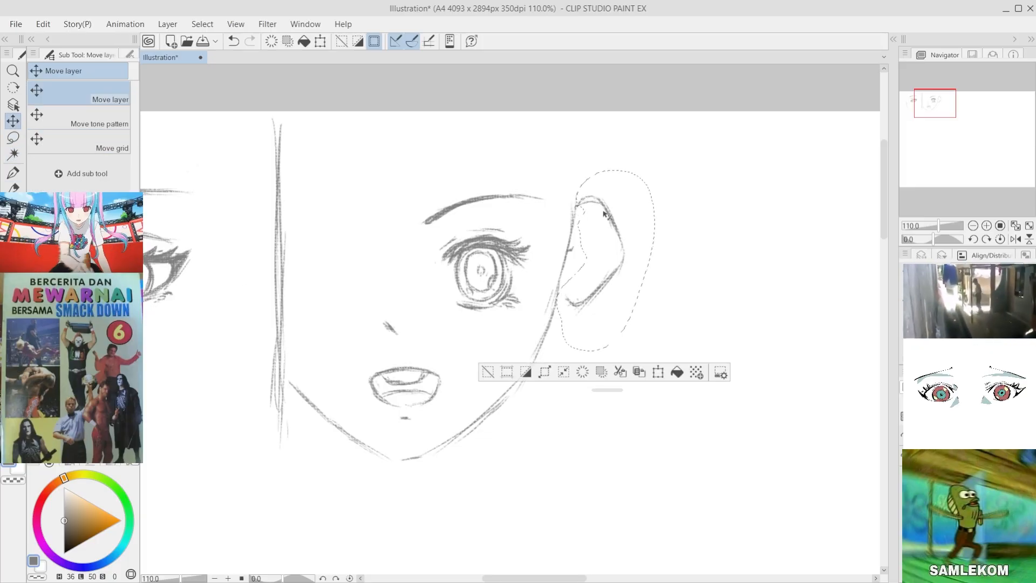
drag(605, 215, 604, 193)
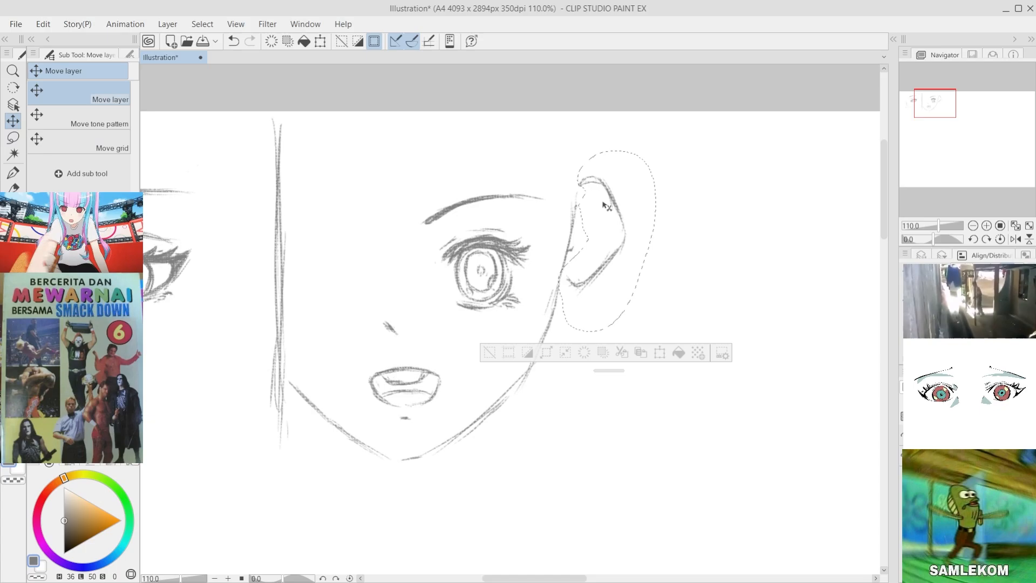
click(487, 351)
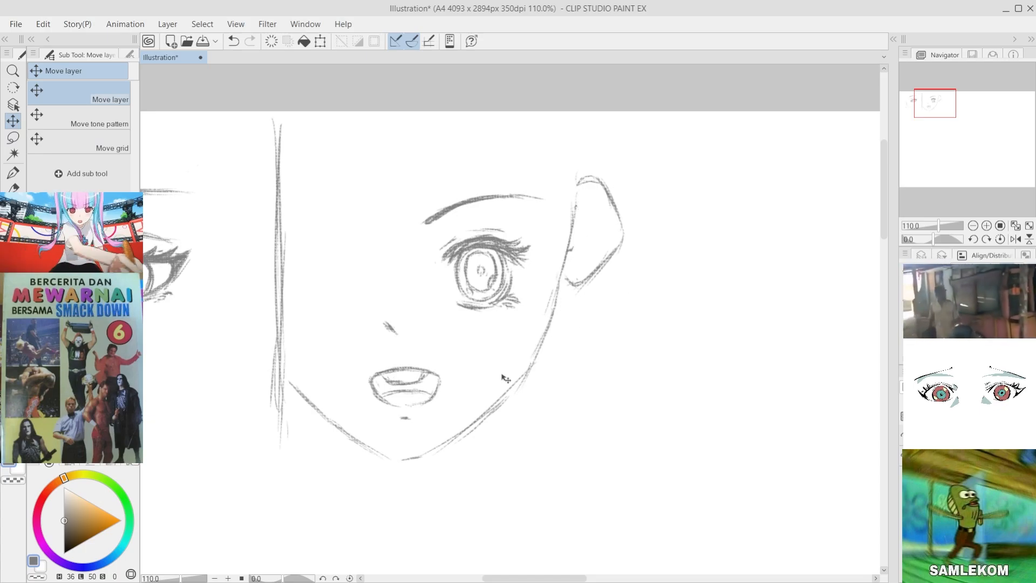
Step: Lasso the second face's ear, cheek and jaw contours together, remove them, and clear the selection
key(b)
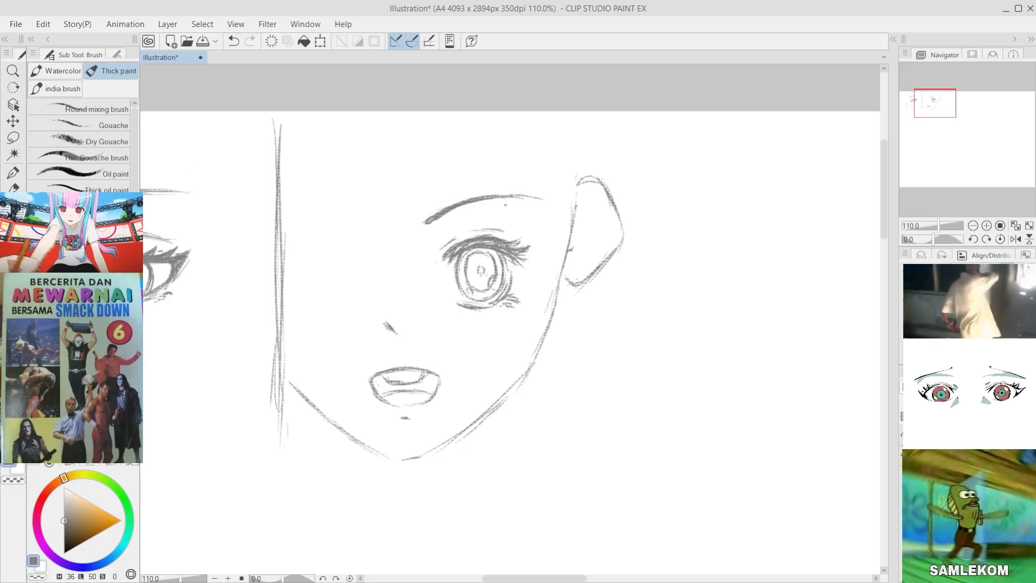
key(ctrl+z)
scroll(583, 332, down, 3)
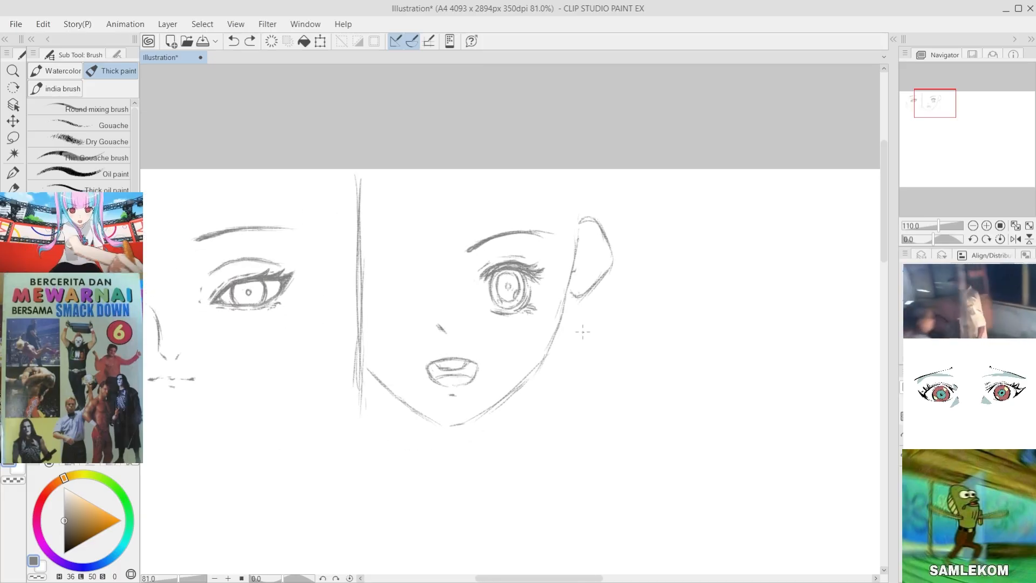
scroll(547, 456, up, 3)
scroll(514, 306, down, 5)
scroll(209, 328, up, 4)
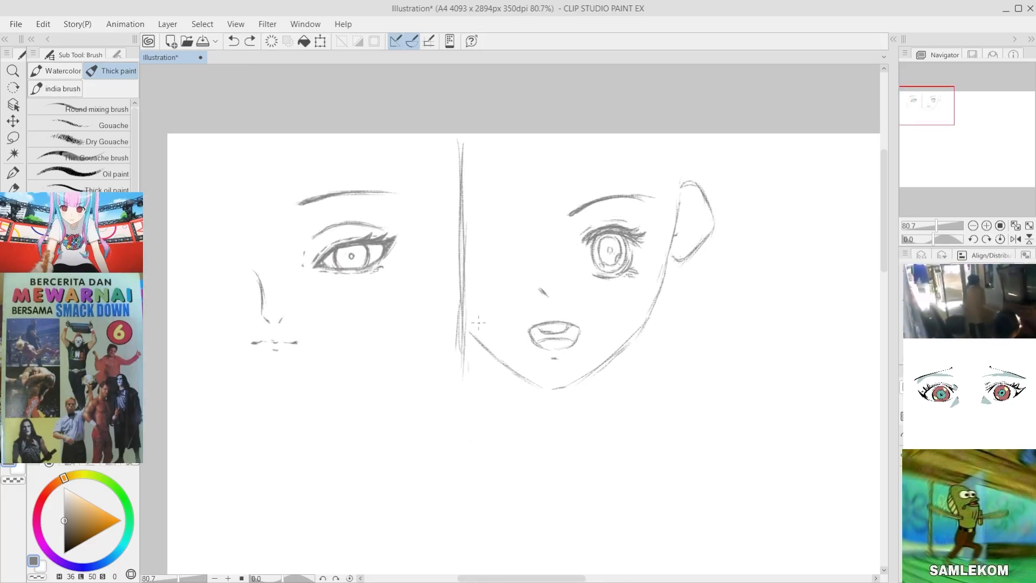
scroll(478, 323, down, 1)
scroll(689, 324, up, 3)
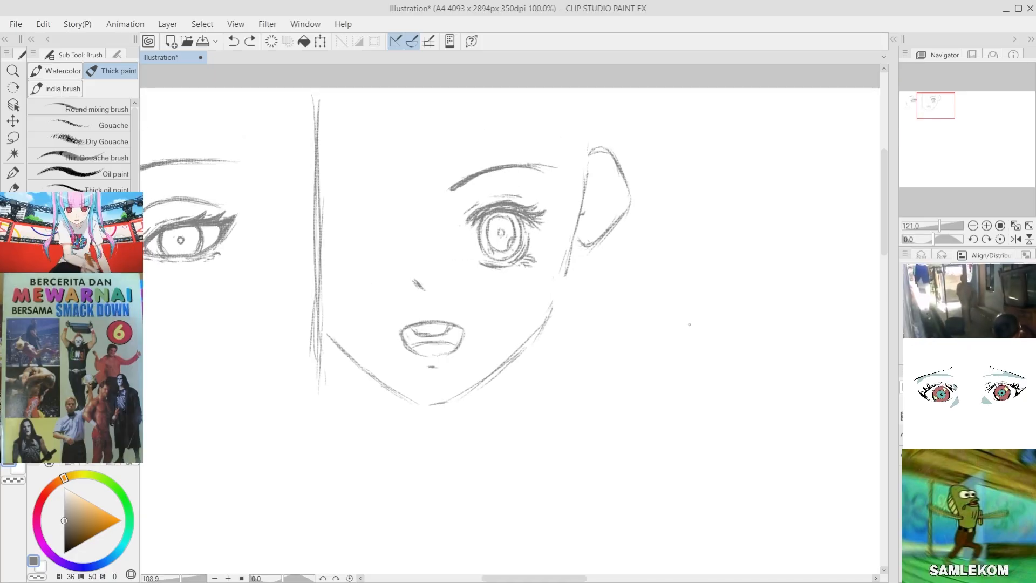
click(13, 137)
mouse_move(613, 149)
mouse_down()
mouse_move(704, 272)
mouse_move(533, 388)
mouse_up()
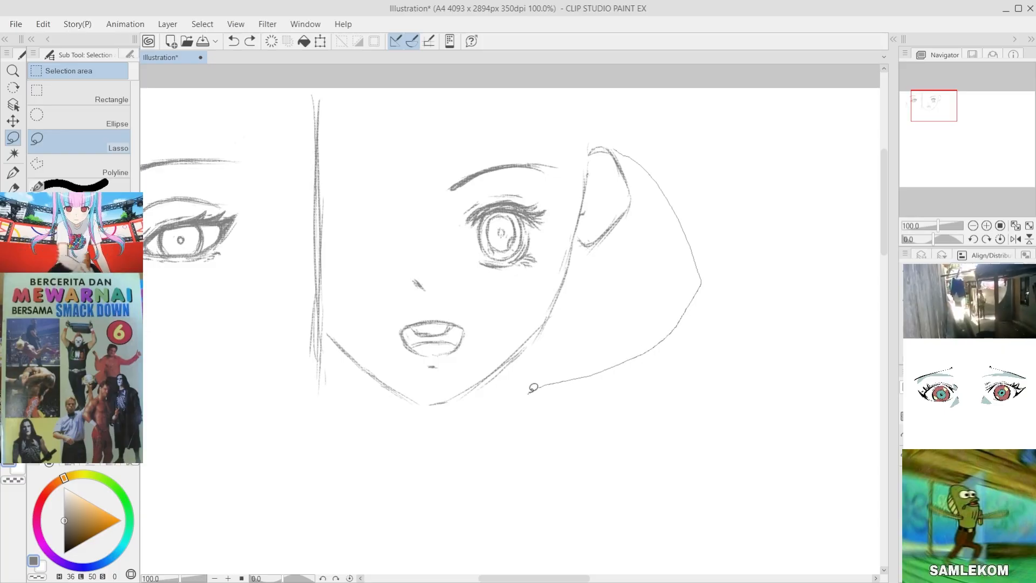
mouse_move(592, 111)
mouse_down()
mouse_move(605, 337)
mouse_move(357, 420)
mouse_move(331, 339)
mouse_move(461, 369)
mouse_move(545, 276)
mouse_move(568, 144)
mouse_move(620, 98)
mouse_up()
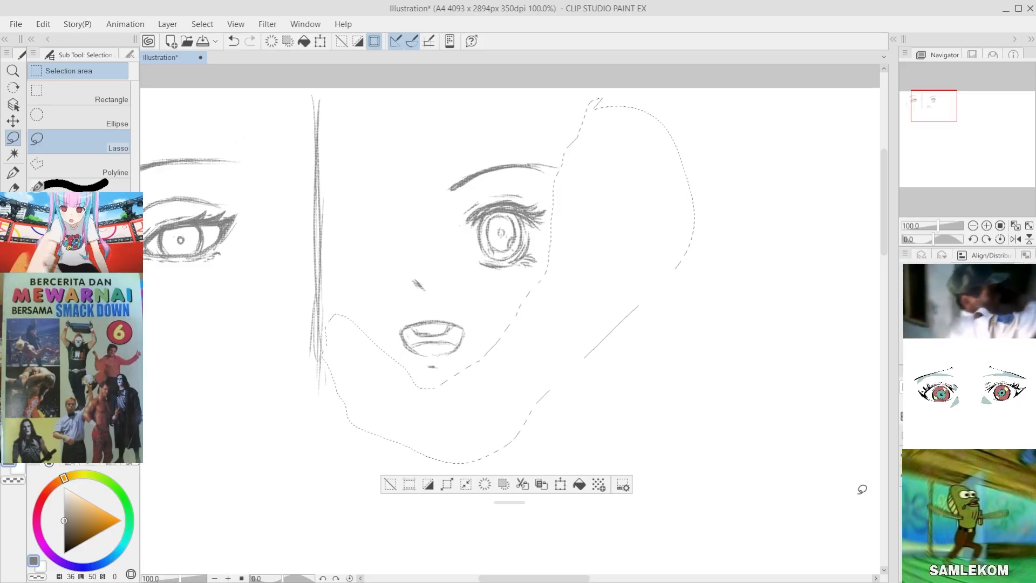
click(390, 484)
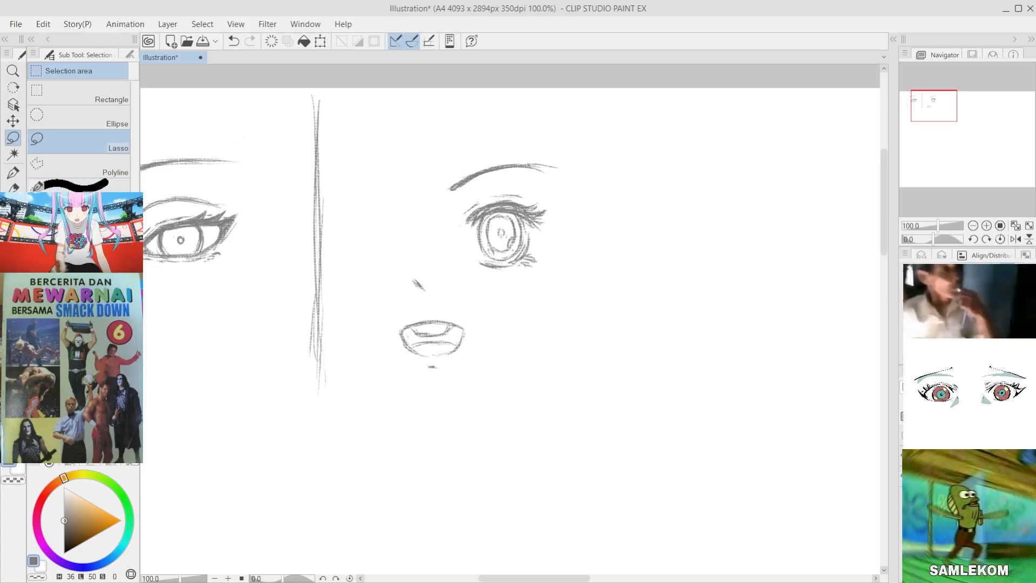
Step: Try a short slanted cheek line on the outer side of the second face's eye
key(b)
drag(588, 164, 555, 254)
key(ctrl+z)
key(ctrl+z)
mouse_move(593, 172)
mouse_down()
mouse_move(542, 304)
mouse_move(562, 255)
mouse_up()
key(ctrl+z)
Step: Try an outer jaw curve running from the second face's cheek down to the chin
key(ctrl+z)
key(ctrl+z)
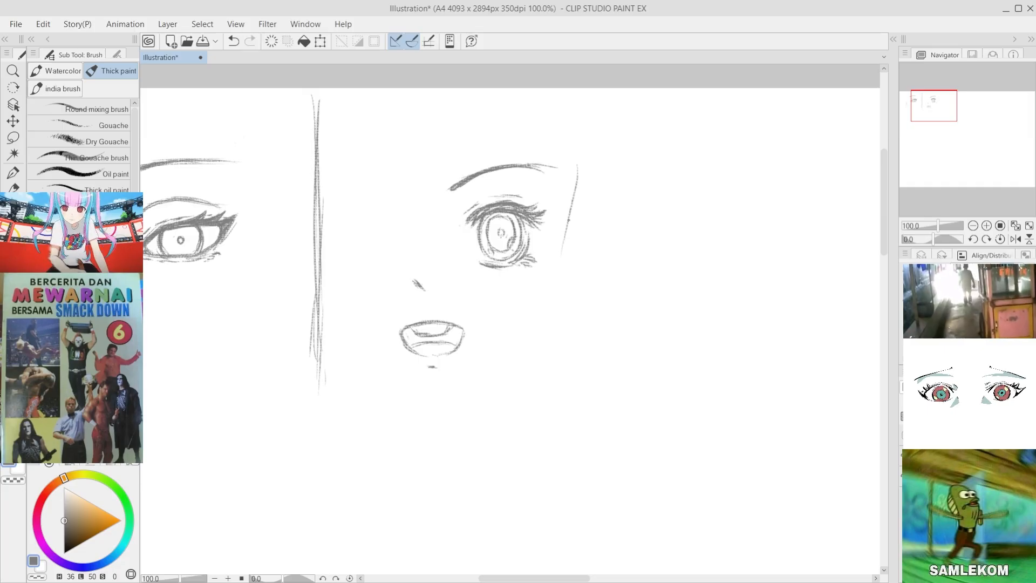
key(ctrl+z)
mouse_move(541, 304)
mouse_down()
mouse_move(516, 339)
mouse_move(438, 401)
mouse_up()
key(ctrl+z)
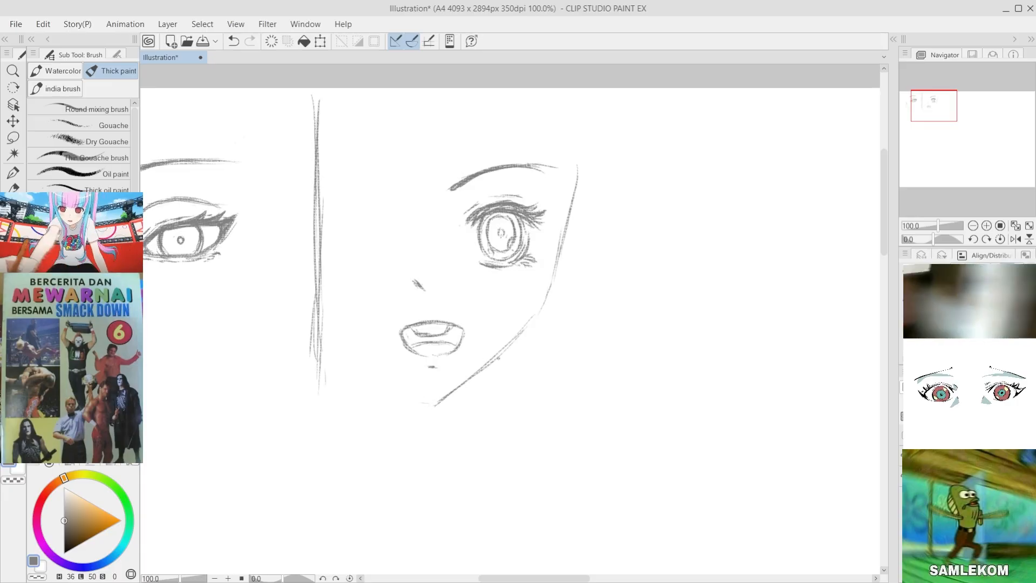
key(ctrl+z)
drag(536, 318, 503, 355)
key(ctrl+z)
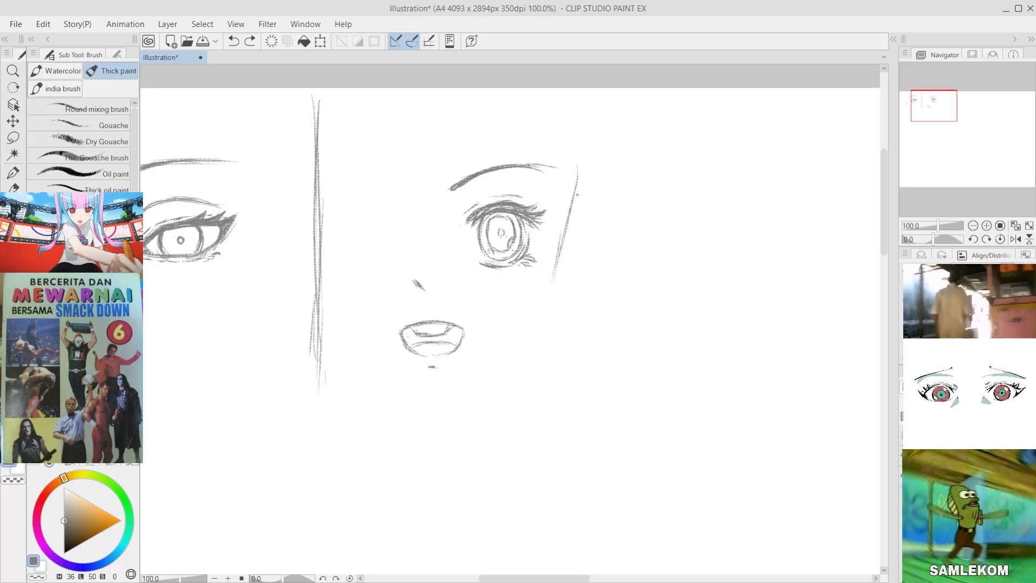
Step: Try reinforcing the second face's outer cheek line, and undo all of the trial cheek strokes
drag(578, 167, 560, 243)
key(ctrl+z)
drag(570, 203, 550, 282)
key(ctrl+z)
key(ctrl+z)
key(ctrl+z)
key(ctrl+z)
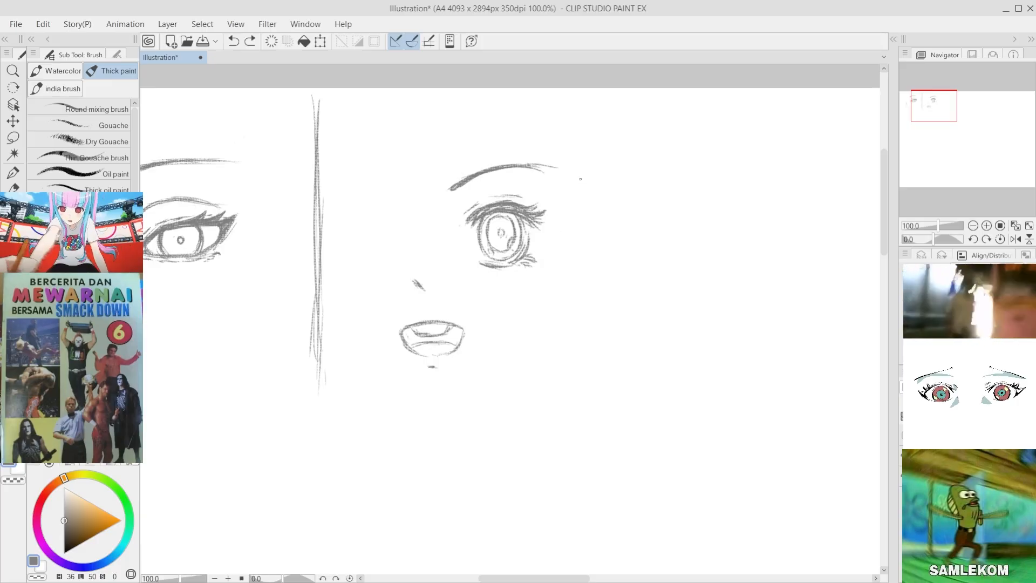
Step: Draw the second face's outer contour slanting inward from brow level past the cheek and down to a pointed chin
drag(580, 181, 562, 252)
drag(589, 162, 568, 219)
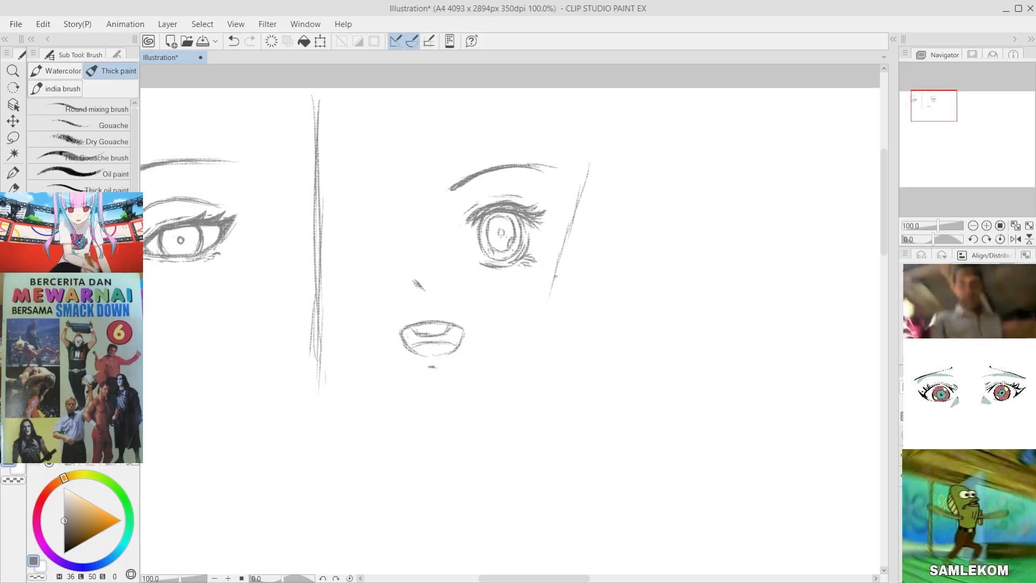
key(ctrl+z)
mouse_move(560, 254)
mouse_down()
mouse_move(541, 311)
mouse_move(492, 372)
mouse_up()
drag(521, 338, 447, 397)
key(ctrl+z)
drag(492, 369, 434, 403)
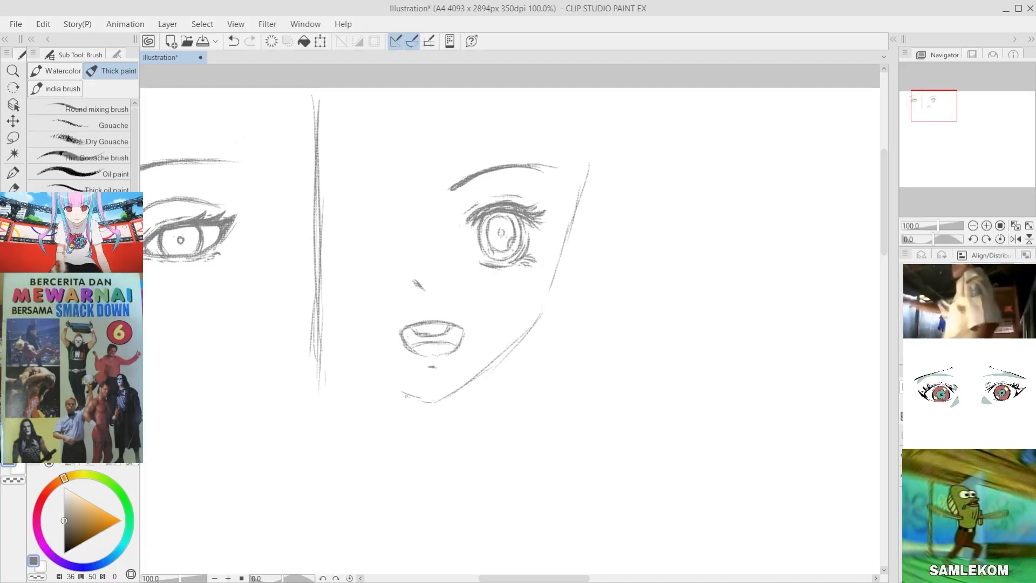
Step: Draw the second face's opposite jawline from near the divider down to the chin tip
key(ctrl+z)
key(ctrl+z)
mouse_move(354, 367)
mouse_down()
mouse_move(387, 396)
mouse_move(401, 391)
mouse_up()
key(ctrl+z)
key(ctrl+z)
key(ctrl+z)
drag(327, 349, 412, 392)
key(ctrl+z)
drag(339, 348, 402, 392)
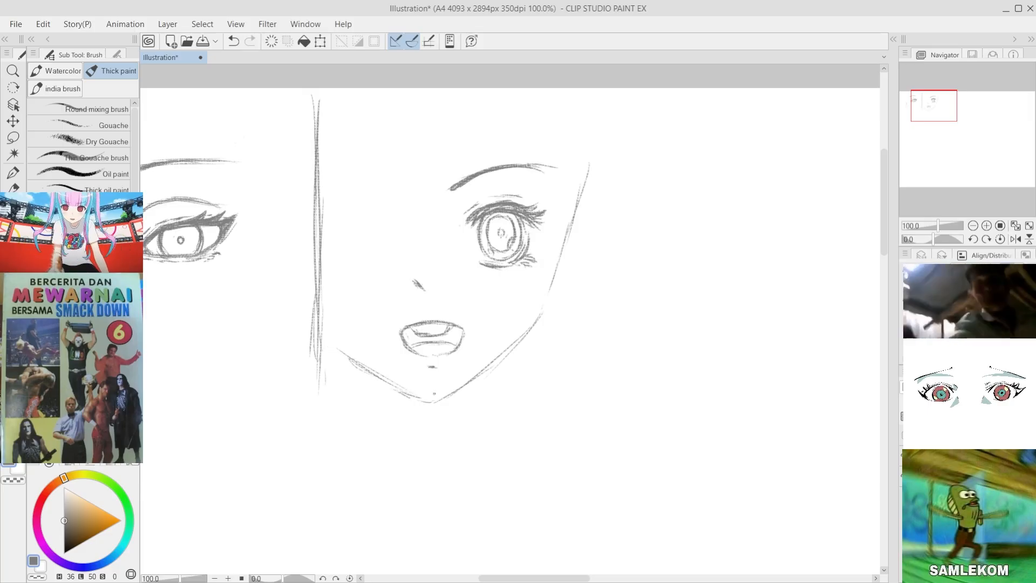
key(ctrl+z)
Step: Add a second line just inside the second face's outer cheek and jaw contour, from beside the eye toward the chin
drag(507, 167, 510, 167)
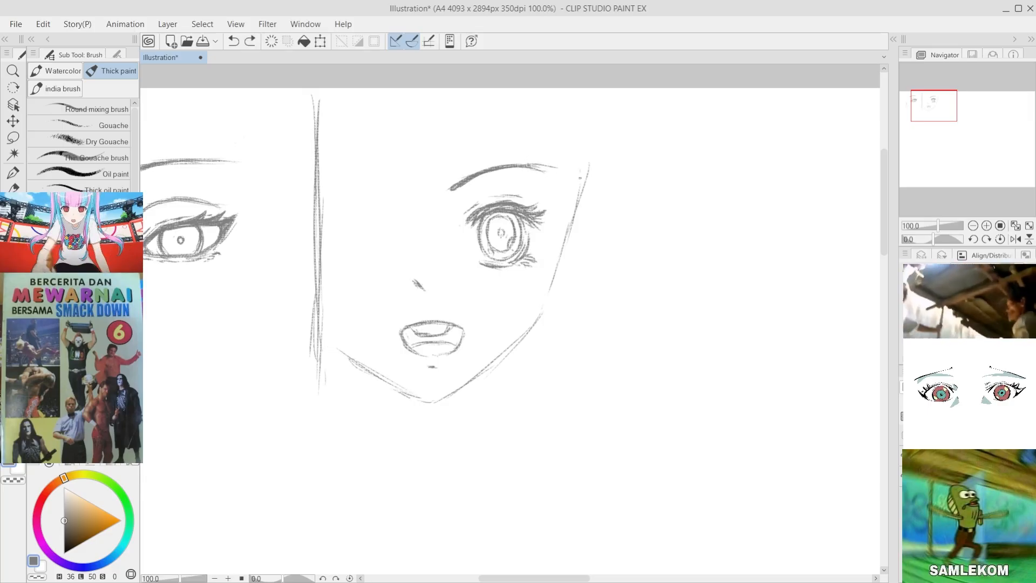
key(ctrl+z)
mouse_move(580, 173)
mouse_down()
mouse_move(569, 252)
mouse_move(544, 272)
mouse_move(563, 240)
mouse_move(550, 275)
mouse_up()
key(ctrl+z)
key(ctrl+z)
key(ctrl+z)
key(ctrl+z)
drag(569, 197, 545, 289)
mouse_move(560, 234)
mouse_down()
mouse_move(539, 300)
mouse_move(505, 350)
mouse_up()
Step: Reinforce the second face's lower jaw line with extra strokes running down toward the chin
key(ctrl+z)
drag(538, 298, 475, 373)
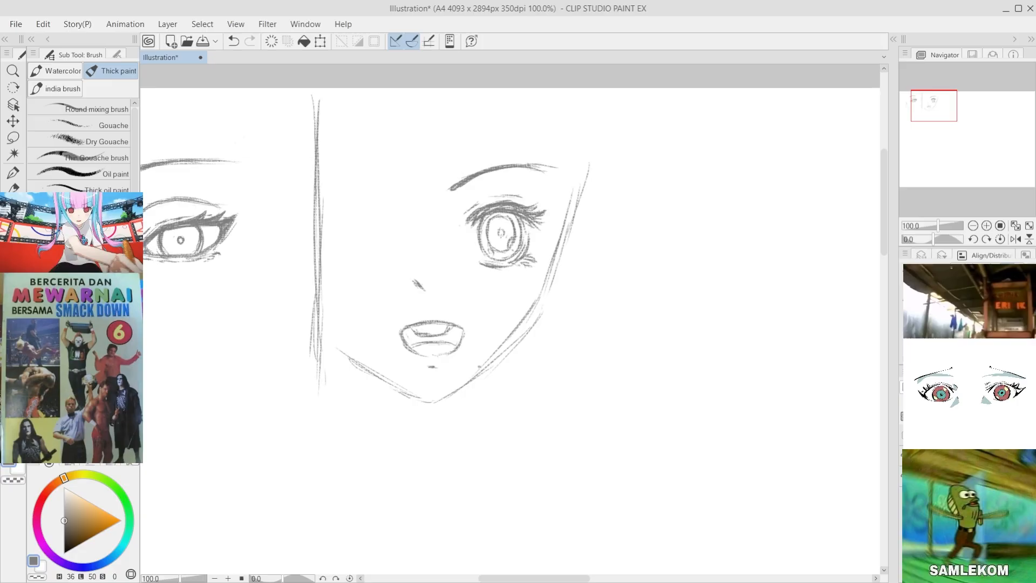
drag(511, 331, 467, 376)
drag(509, 331, 461, 379)
key(ctrl+z)
drag(507, 338, 458, 387)
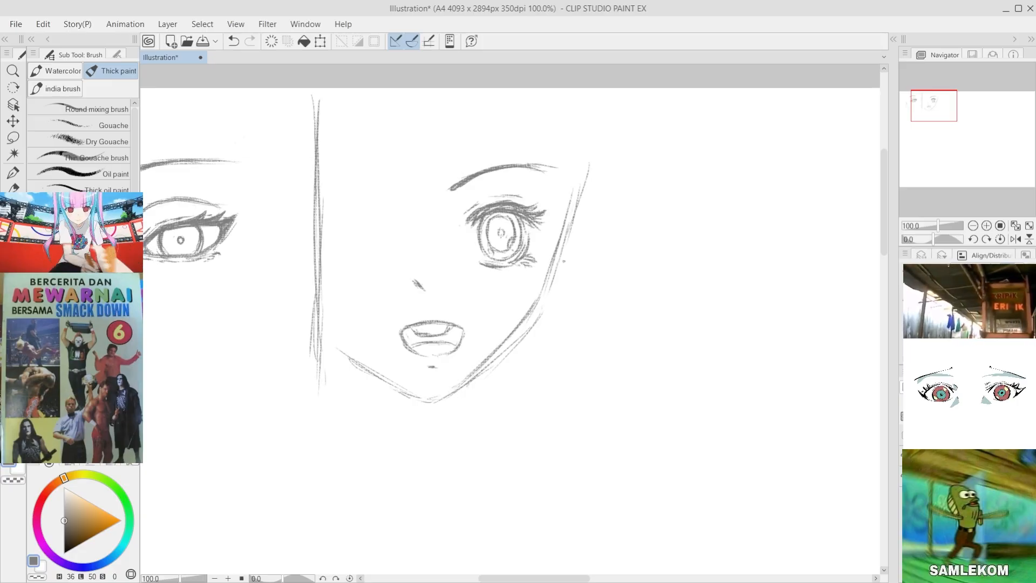
Step: Erase the stray outer lines along the second face's cheek and jaw, leaving one clean inner contour
key(e)
mouse_move(599, 181)
mouse_down()
mouse_move(570, 280)
mouse_move(525, 339)
mouse_up()
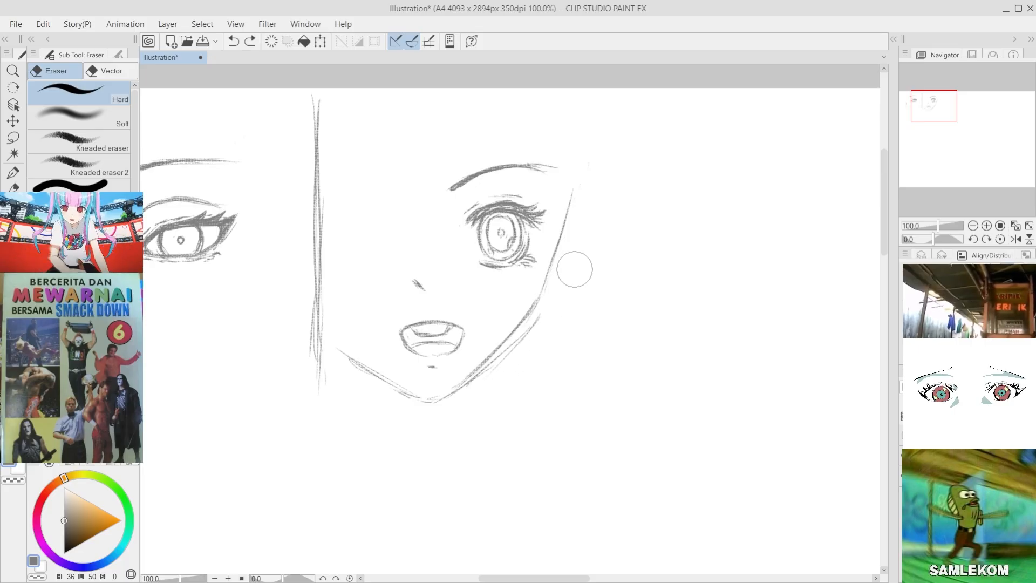
drag(562, 296, 453, 413)
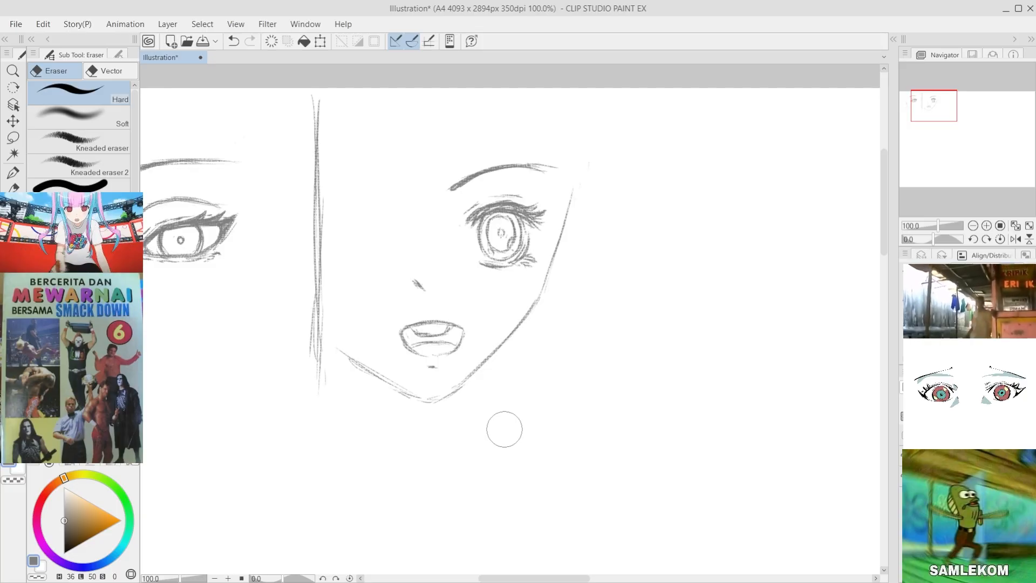
Step: Lasso the second face's cheek, jaw and chin contour to separate it from the facial features, and clear the selection
scroll(502, 429, down, 3)
scroll(410, 413, up, 3)
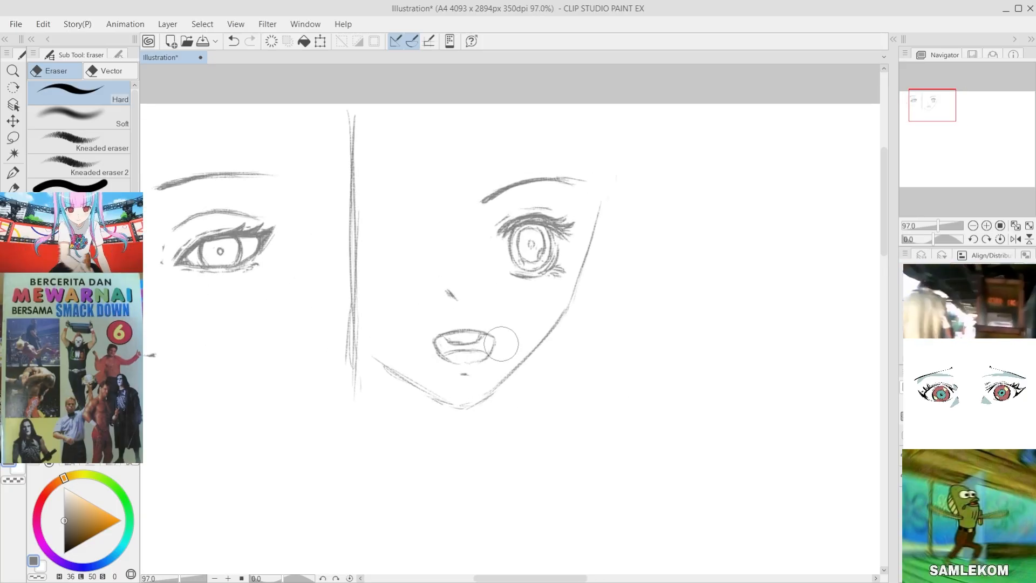
click(9, 140)
mouse_move(617, 161)
mouse_down()
mouse_move(665, 284)
mouse_move(481, 484)
mouse_move(374, 411)
mouse_move(368, 356)
mouse_move(419, 350)
mouse_move(460, 386)
mouse_move(498, 365)
mouse_move(570, 274)
mouse_move(609, 167)
mouse_up()
scroll(546, 272, up, 2)
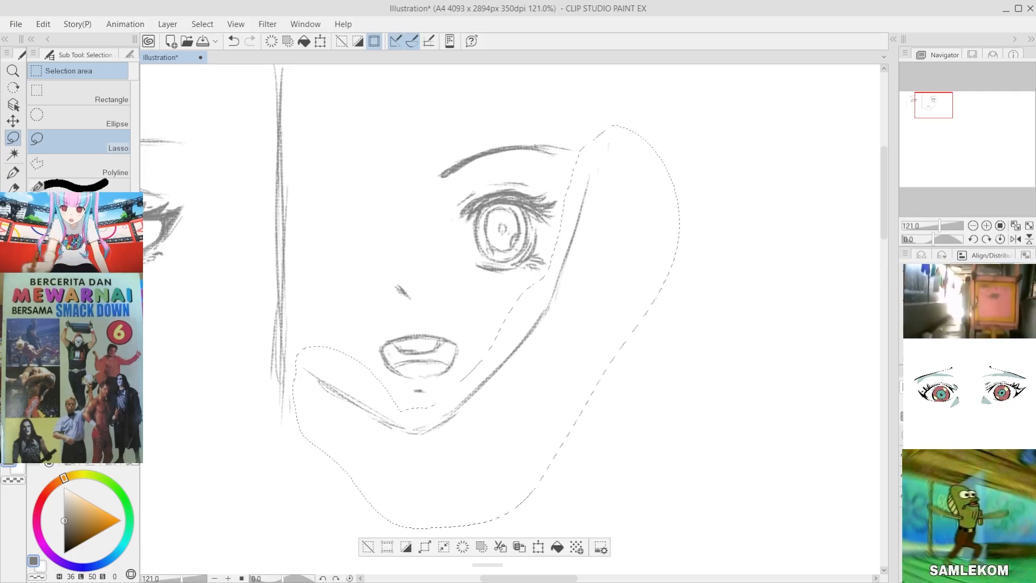
click(367, 546)
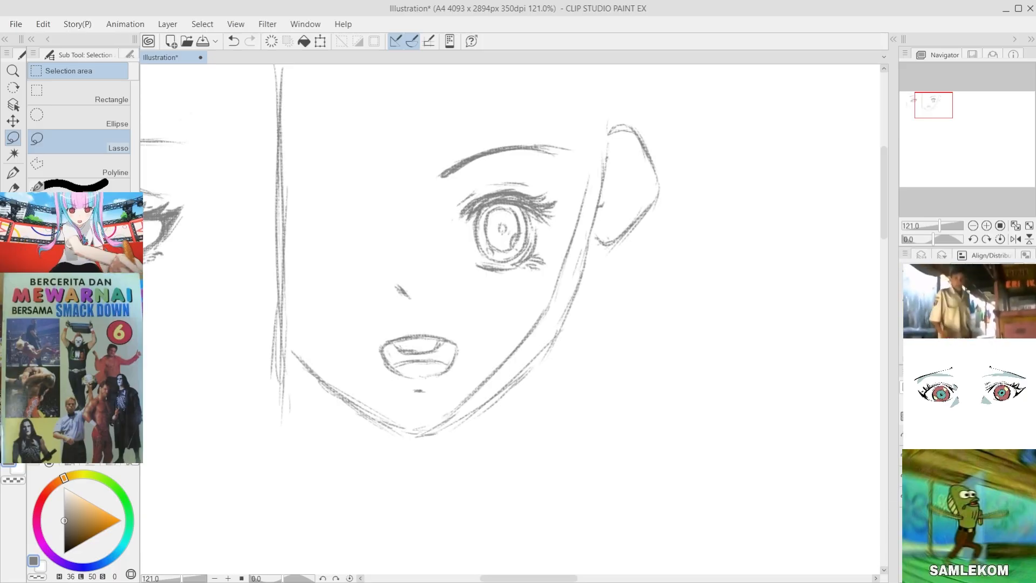
Step: Move the narrow, pointed face contour from the second face over to the first face
scroll(480, 455, down, 3)
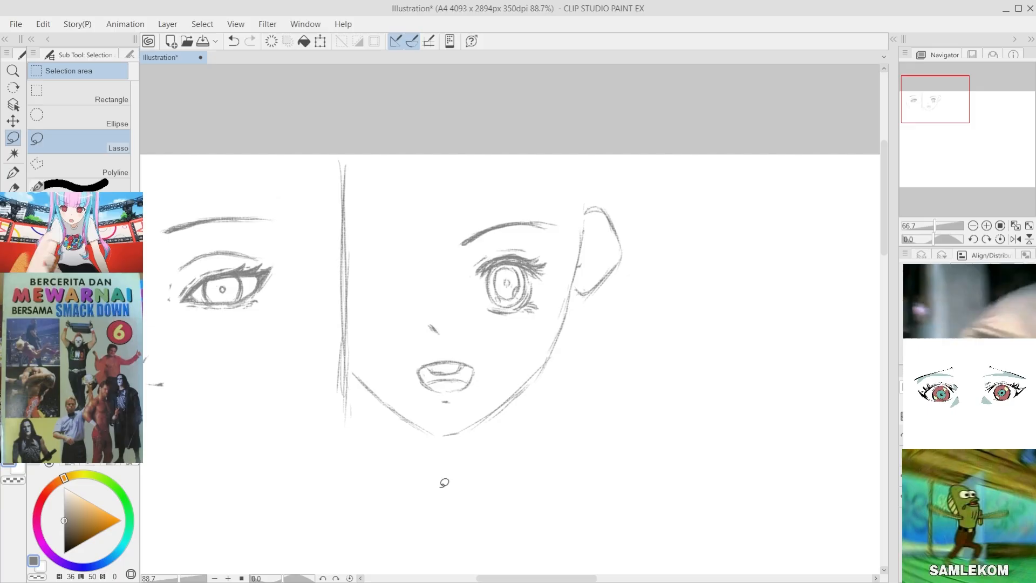
scroll(358, 509, up, 2)
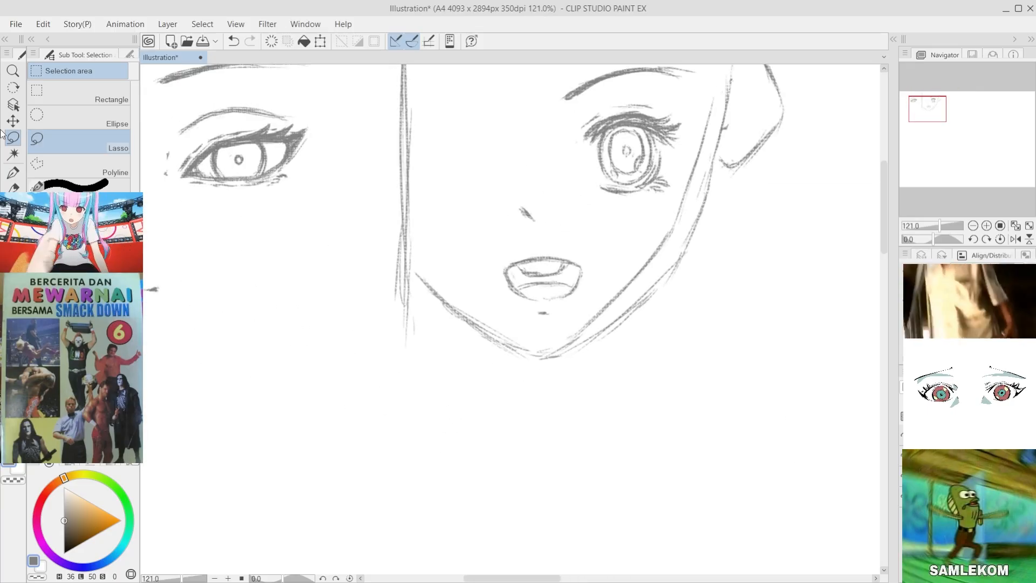
click(13, 121)
scroll(527, 382, down, 3)
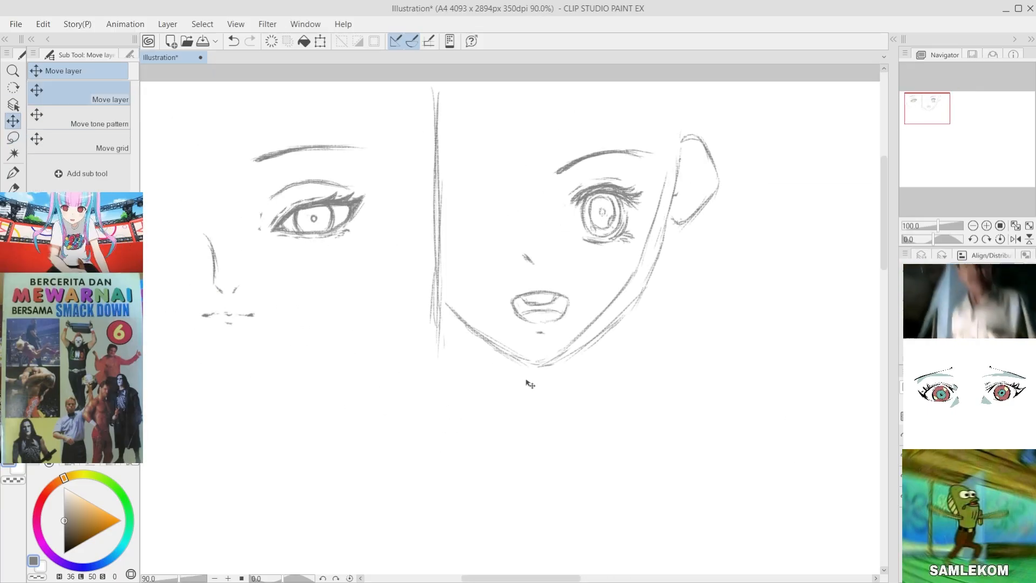
drag(641, 323, 402, 331)
key(ctrl+z)
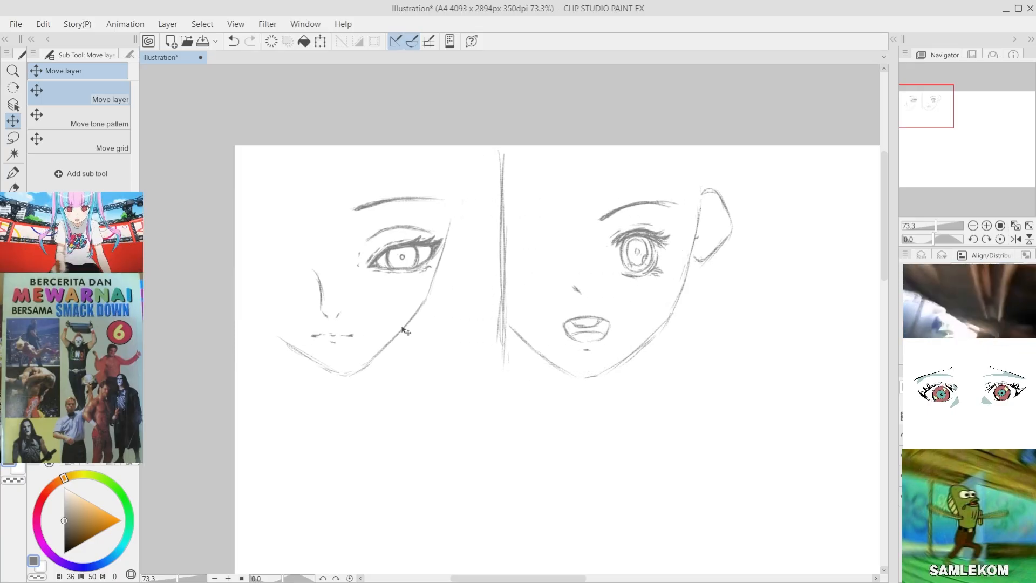
Step: Enlarge the first face's contour, rotate it slightly clockwise and fit it around the eye, nose and mouth
key(ctrl+t)
drag(462, 376, 479, 392)
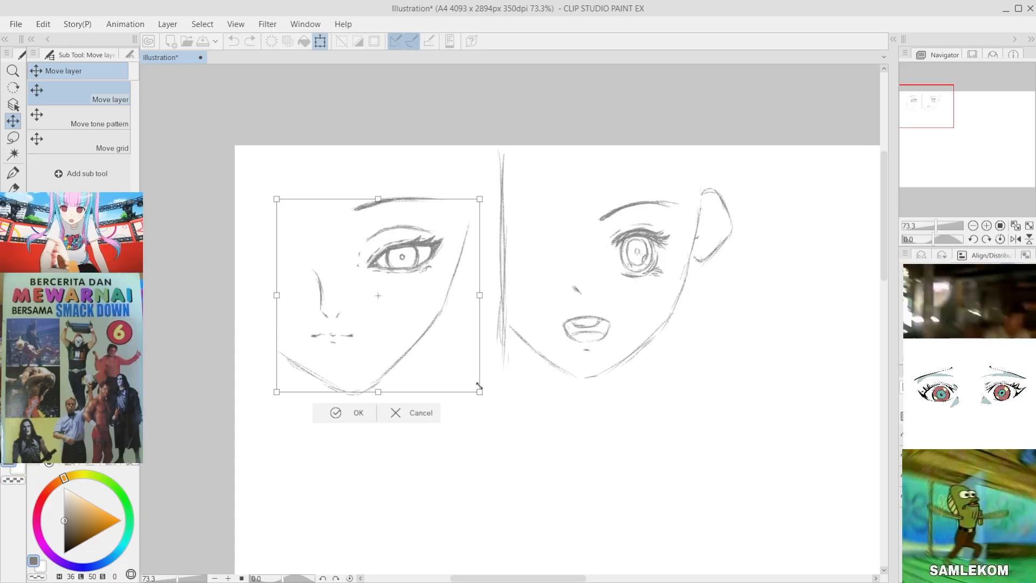
drag(438, 343, 430, 342)
drag(506, 209, 513, 214)
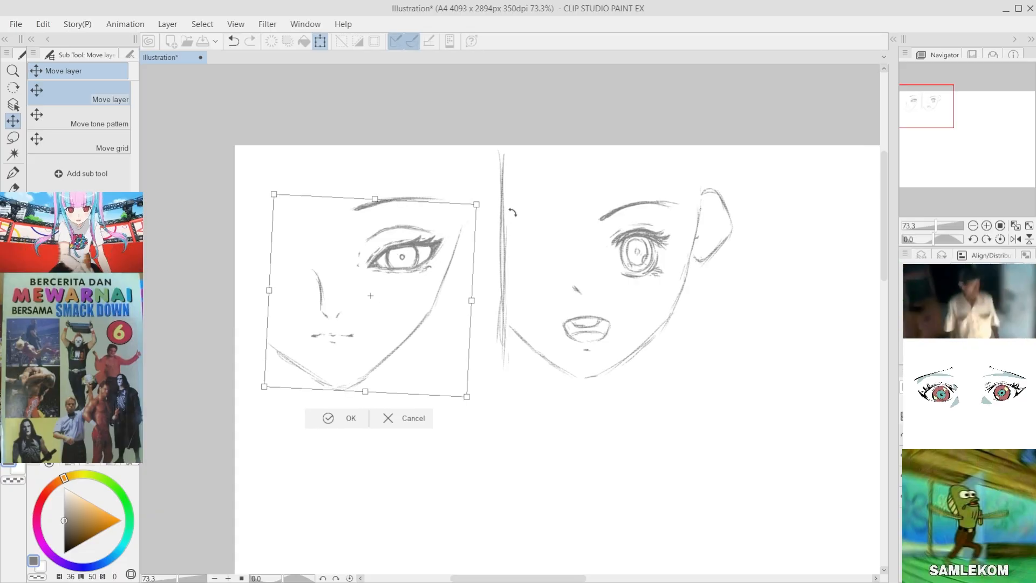
drag(464, 269, 460, 270)
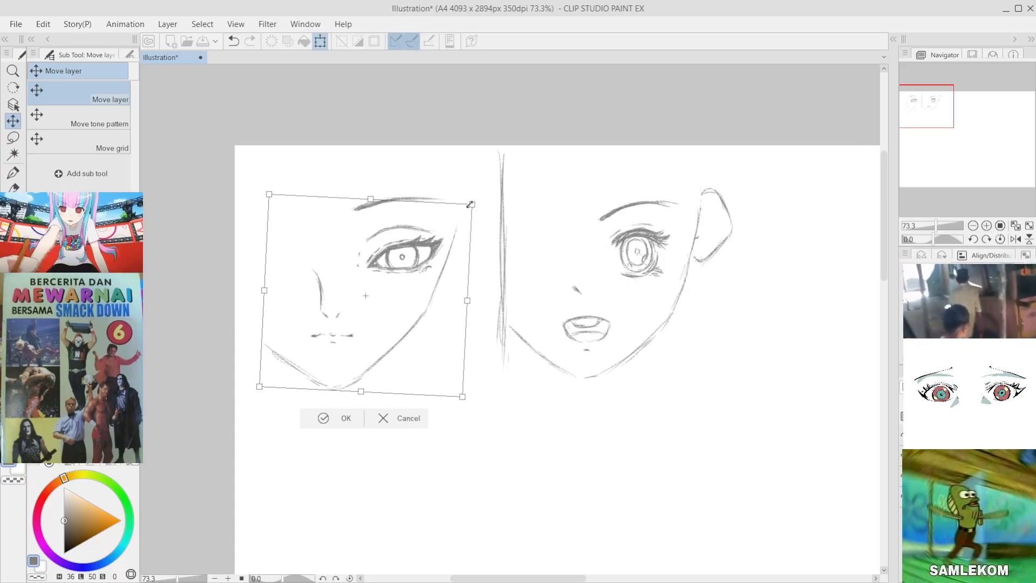
drag(371, 199, 370, 191)
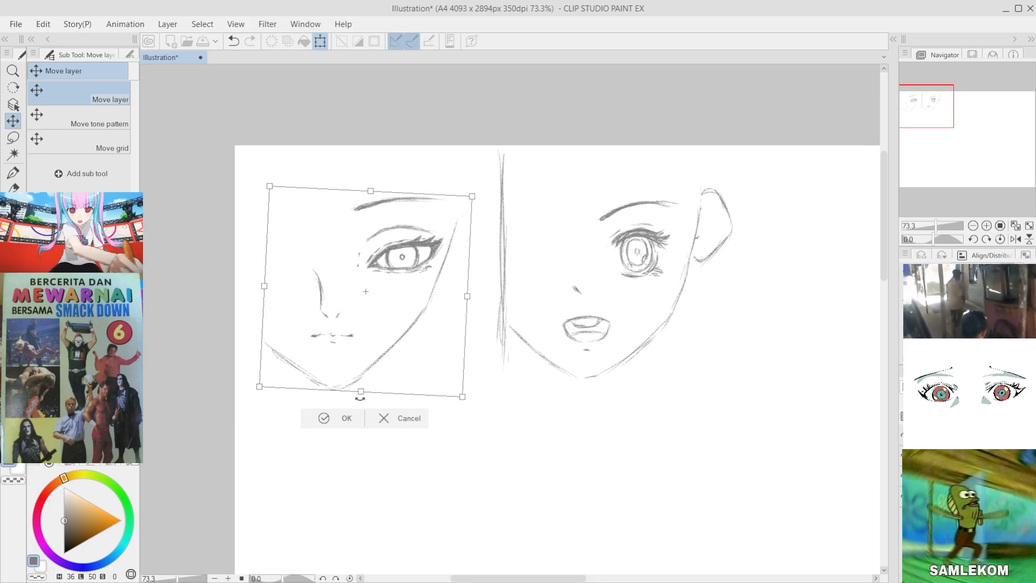
click(336, 417)
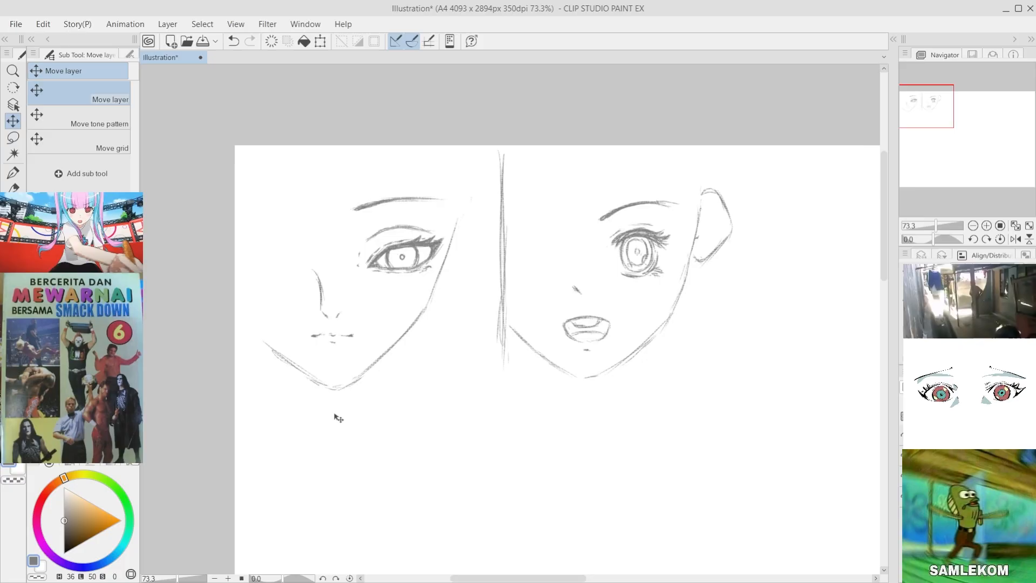
Step: Lasso the first face's eye and eyebrow, scale them down slightly inside the contour, and deselect
click(13, 138)
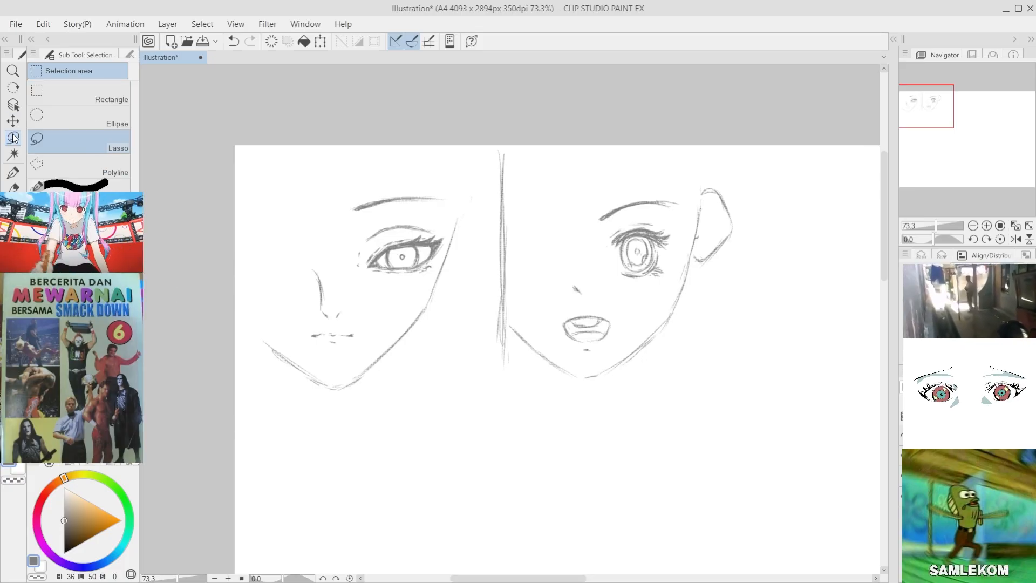
mouse_move(358, 227)
mouse_down()
mouse_move(438, 215)
mouse_move(444, 254)
mouse_move(415, 291)
mouse_move(381, 215)
mouse_move(417, 213)
mouse_up()
key(ctrl+z)
key(ctrl+z)
mouse_move(339, 194)
mouse_down()
mouse_move(456, 213)
mouse_move(443, 250)
mouse_move(385, 295)
mouse_move(351, 194)
mouse_move(341, 194)
mouse_up()
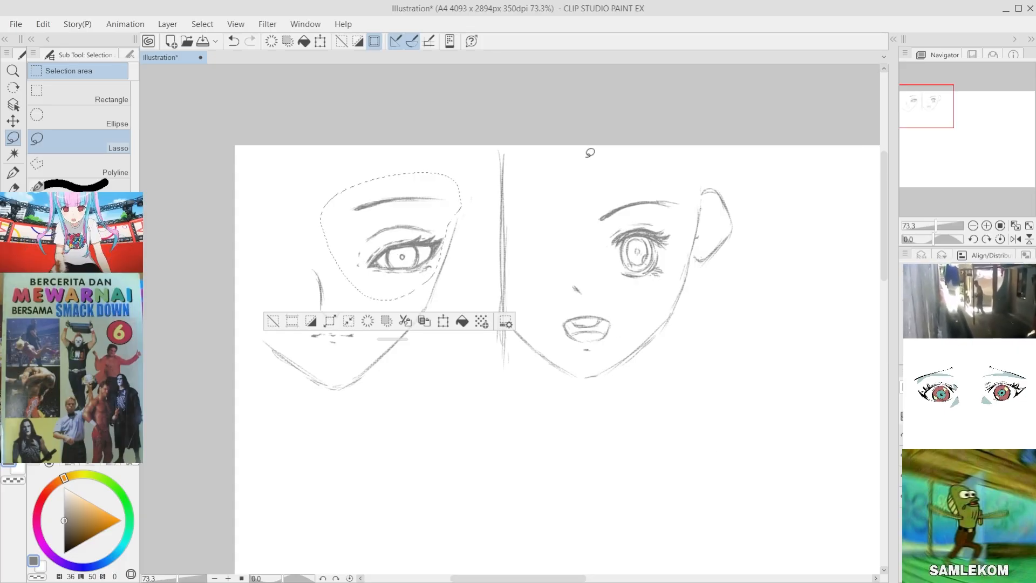
key(ctrl+t)
drag(462, 171, 448, 185)
click(361, 322)
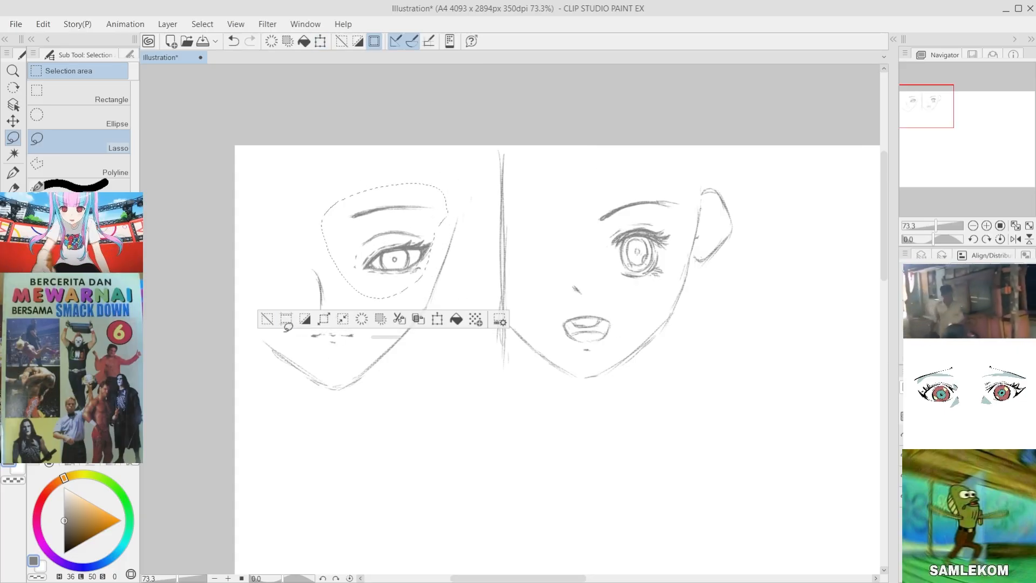
click(270, 323)
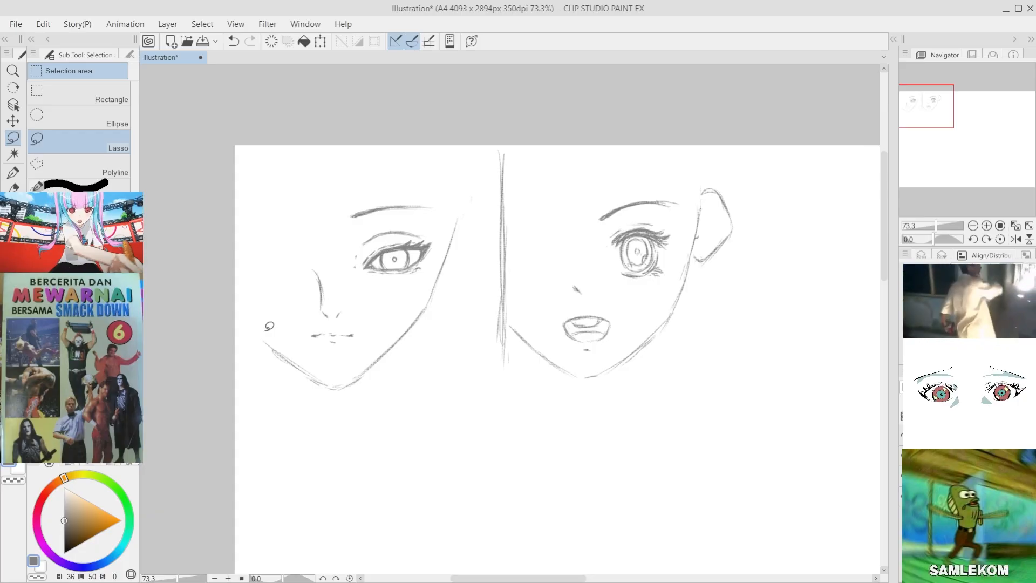
scroll(399, 311, down, 2)
scroll(624, 313, up, 3)
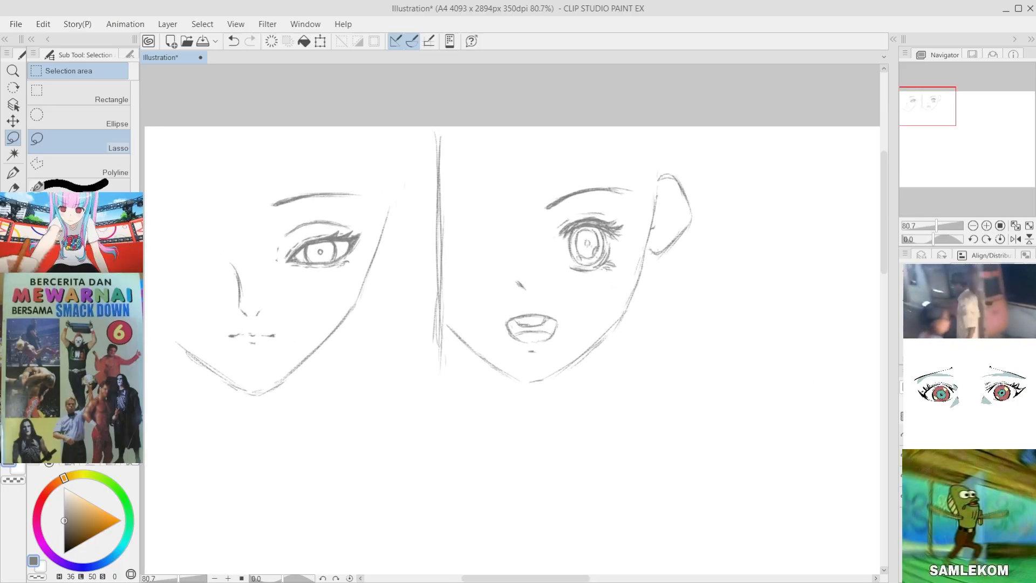
scroll(699, 330, down, 1)
scroll(699, 329, up, 2)
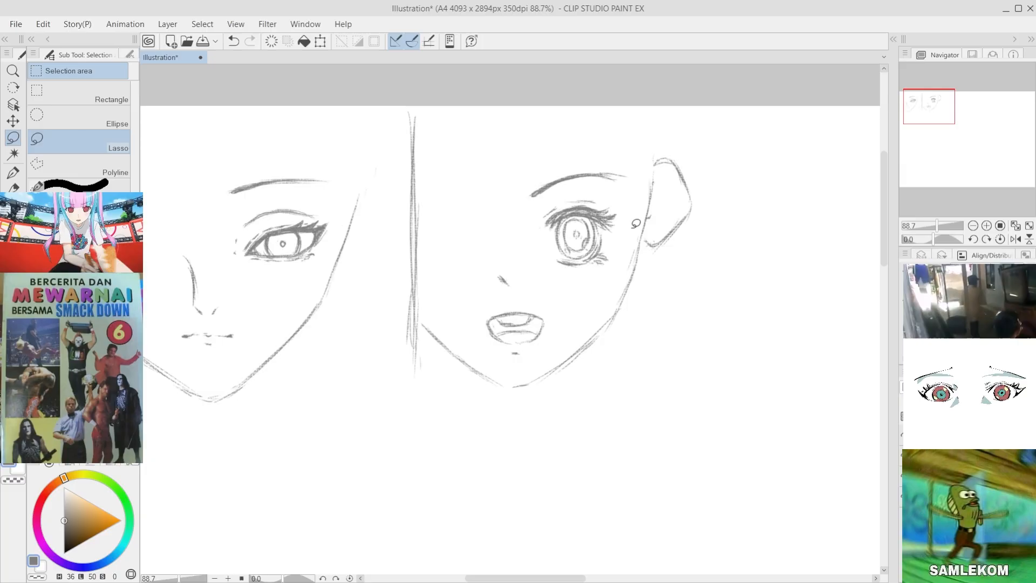
scroll(631, 307, down, 4)
scroll(317, 322, up, 3)
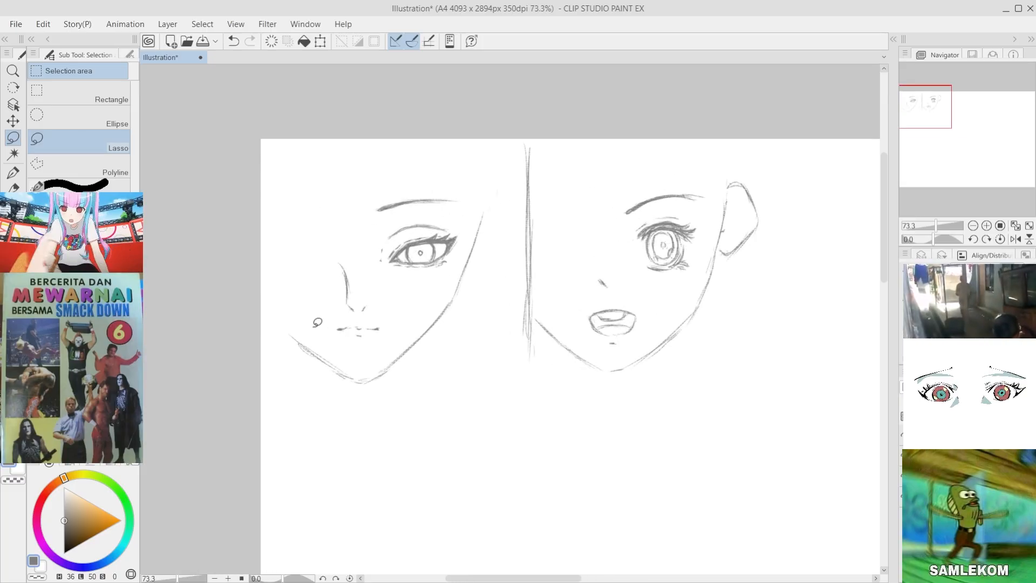
Step: Draw a short neck line descending from the first face's jaw, undoing the misplaced trial strokes
key(b)
drag(414, 355, 398, 404)
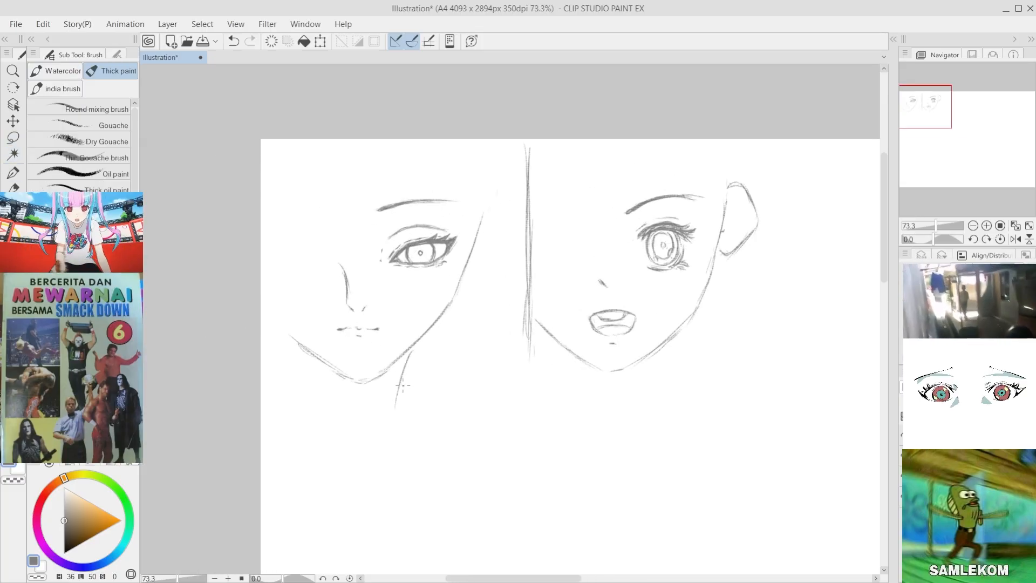
key(ctrl+z)
mouse_move(413, 354)
mouse_down()
mouse_move(397, 409)
mouse_move(397, 376)
mouse_move(389, 397)
mouse_move(384, 367)
mouse_move(382, 413)
mouse_up()
key(ctrl+z)
Step: Draw a short neck line descending from the second face's jaw beside the chin
key(ctrl+z)
key(ctrl+z)
mouse_move(590, 363)
mouse_down()
mouse_move(611, 372)
mouse_move(645, 348)
mouse_move(627, 373)
mouse_move(651, 359)
mouse_move(638, 391)
mouse_up()
key(ctrl+z)
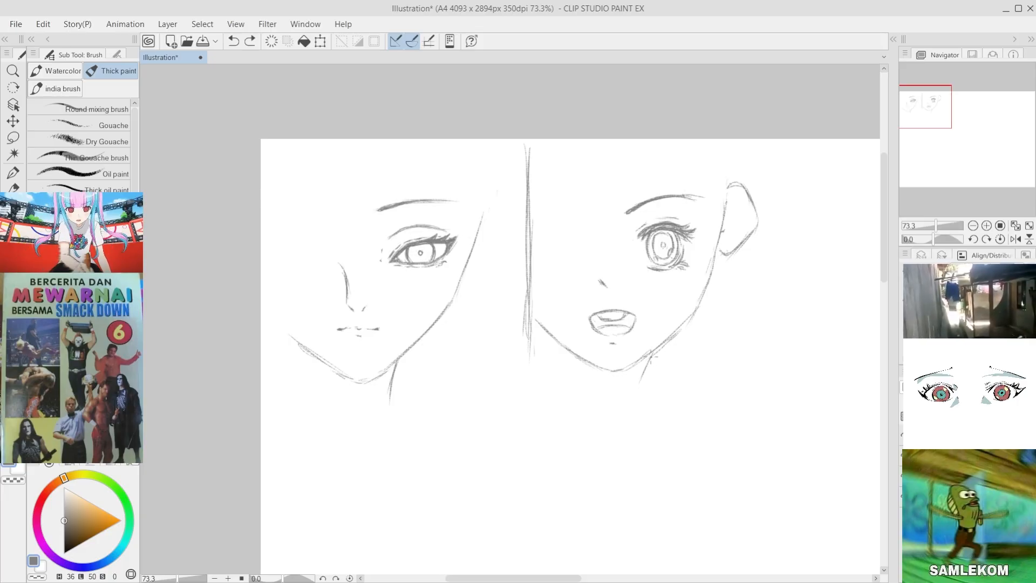
drag(652, 351, 642, 392)
Step: Try retracing and extending the divider between the two faces freehand, and undo the trial strokes
key(ctrl+z)
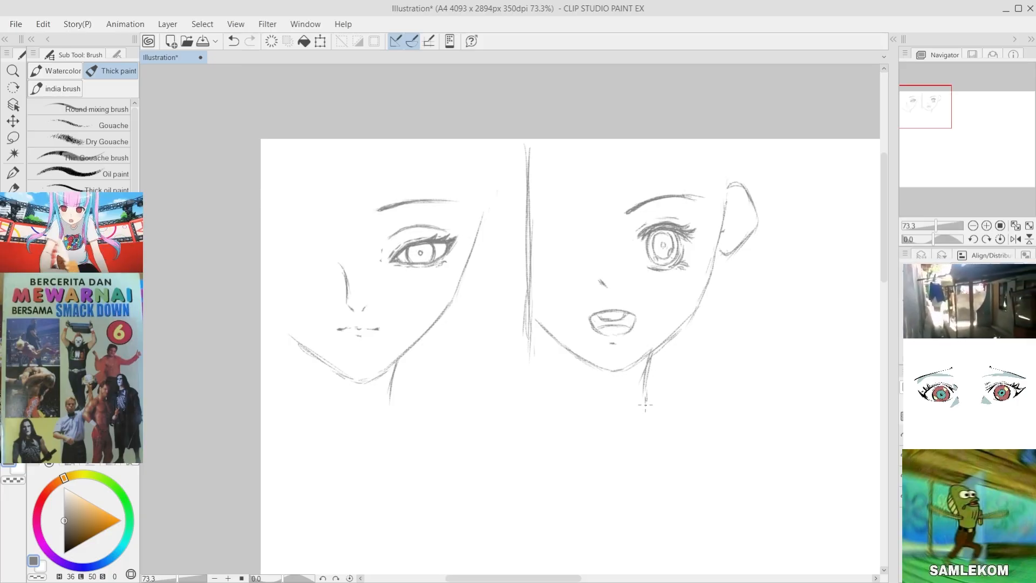
drag(525, 143, 536, 419)
key(ctrl+z)
key(ctrl+z)
key(ctrl+z)
drag(533, 330, 537, 441)
key(ctrl+z)
Step: Erase the sketchy divider and replace it with a straight vertical line from the canvas's upper edge to below the necks
key(e)
drag(526, 141, 519, 377)
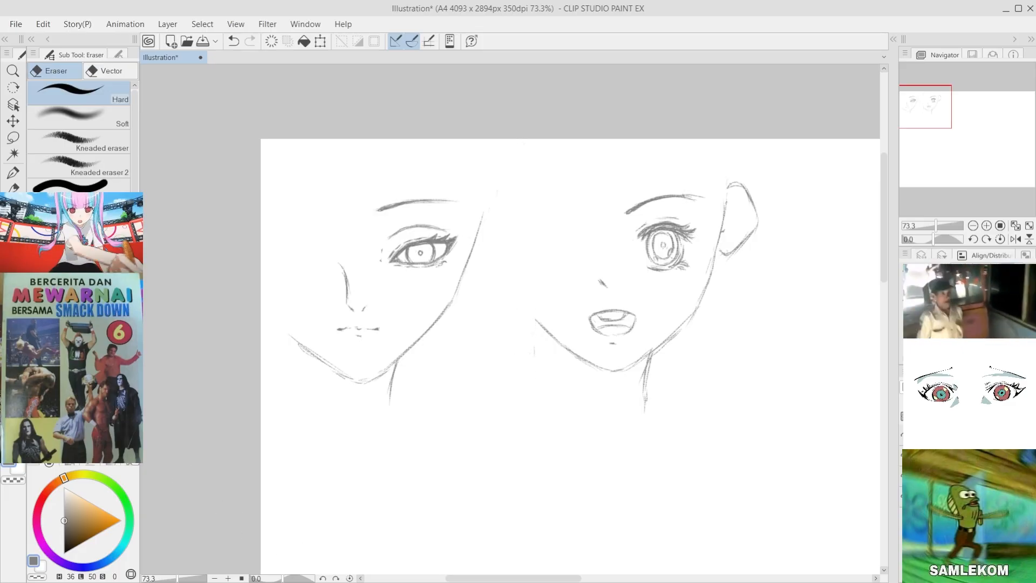
key(u)
drag(512, 132, 533, 471)
scroll(270, 378, down, 4)
scroll(292, 406, up, 5)
key(ctrl+z)
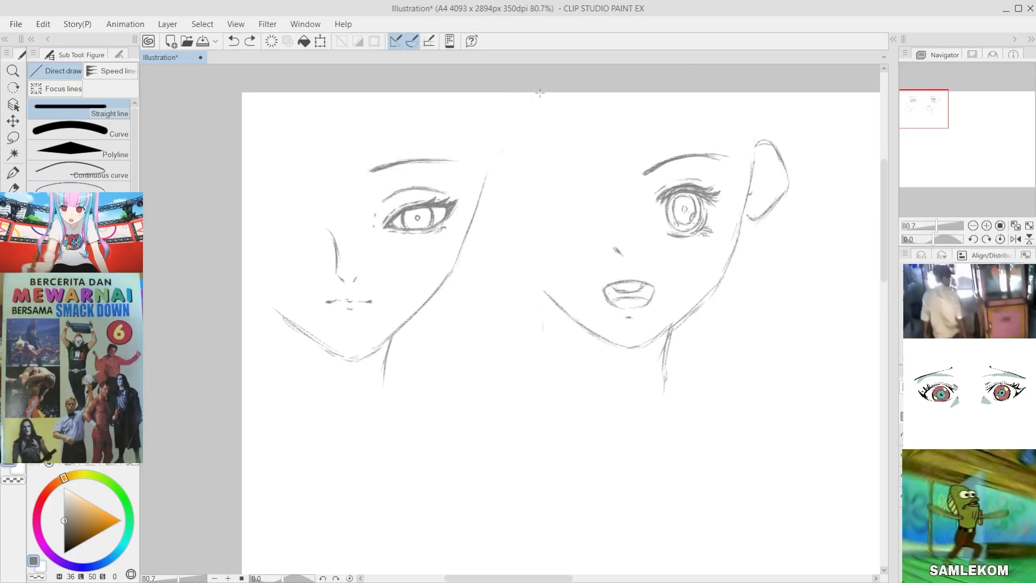
mouse_move(514, 92)
mouse_down()
mouse_move(515, 178)
mouse_move(563, 436)
mouse_up()
scroll(439, 369, down, 4)
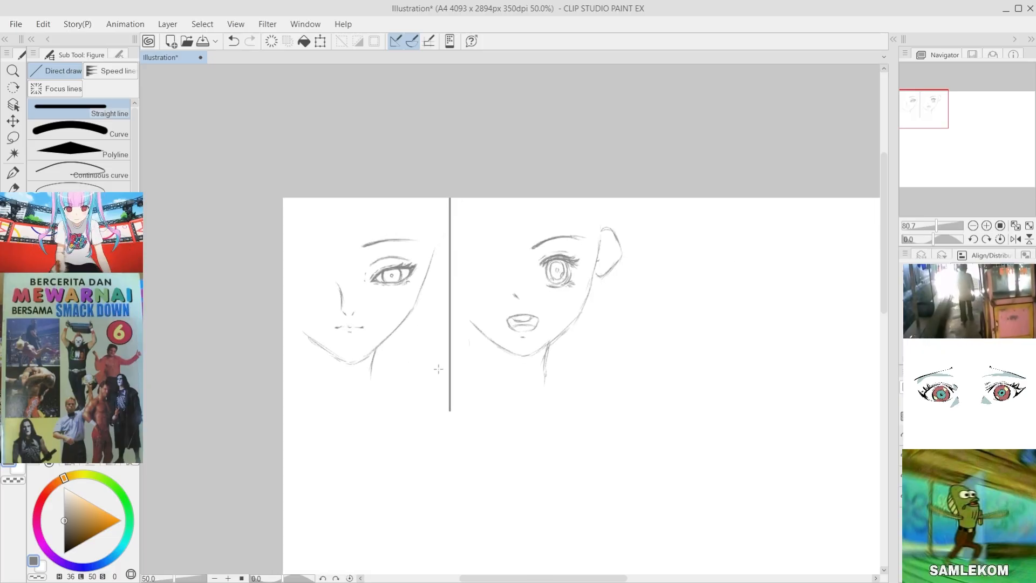
Step: Switch back to the Mechanical pencil for further sketching
scroll(438, 369, up, 1)
click(14, 175)
key(i)
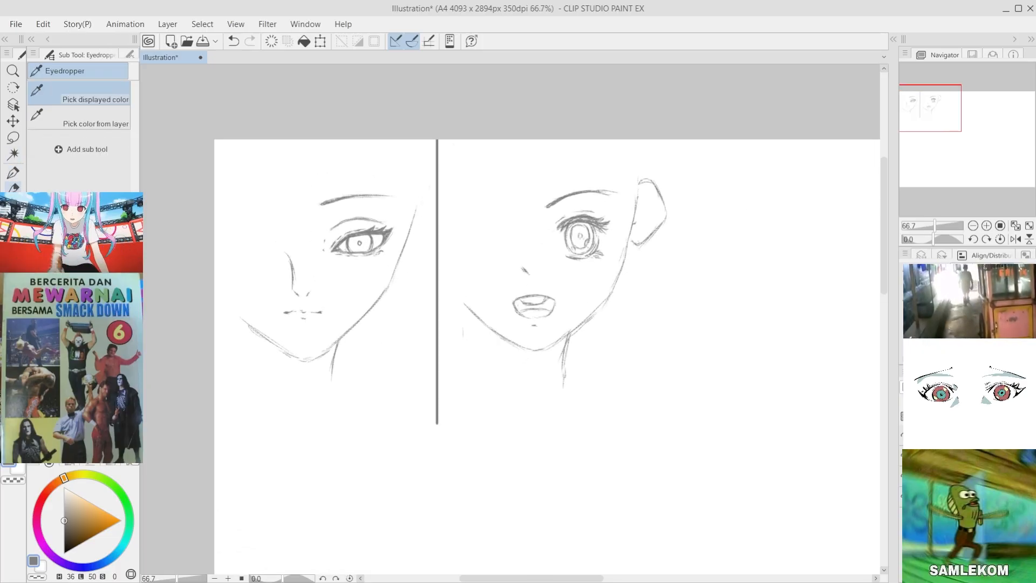
click(15, 189)
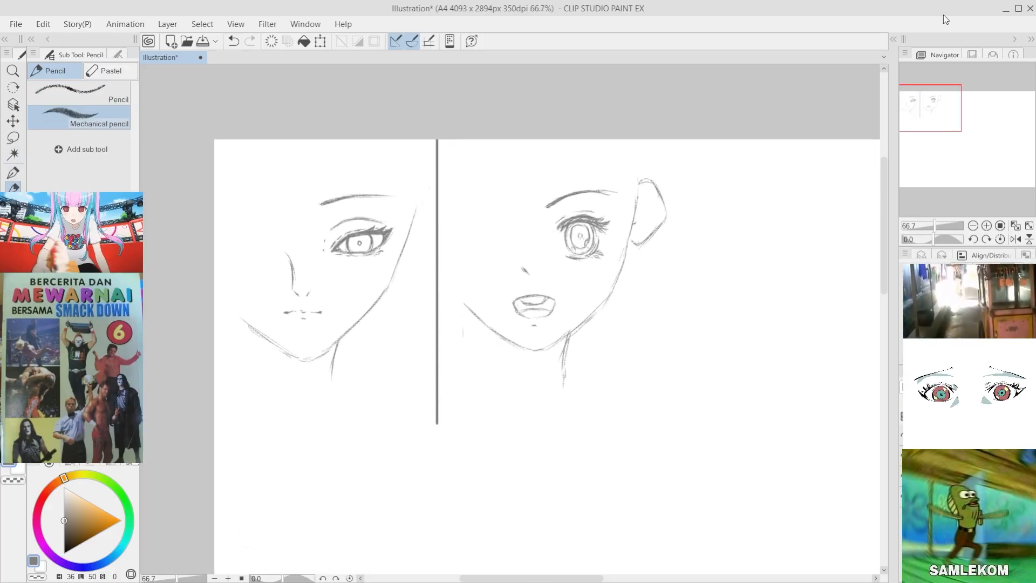
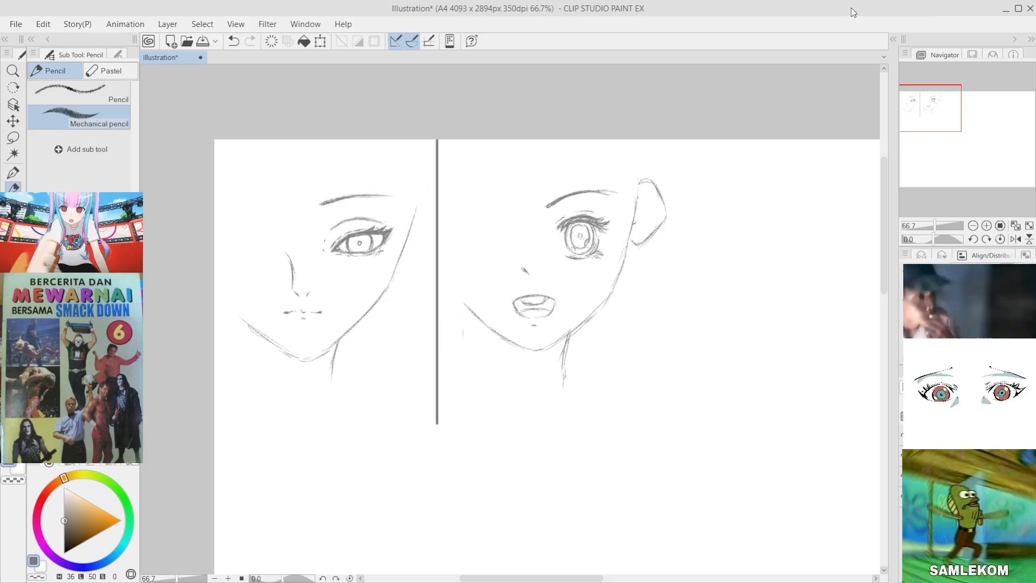
scroll(597, 263, up, 3)
scroll(597, 263, down, 1)
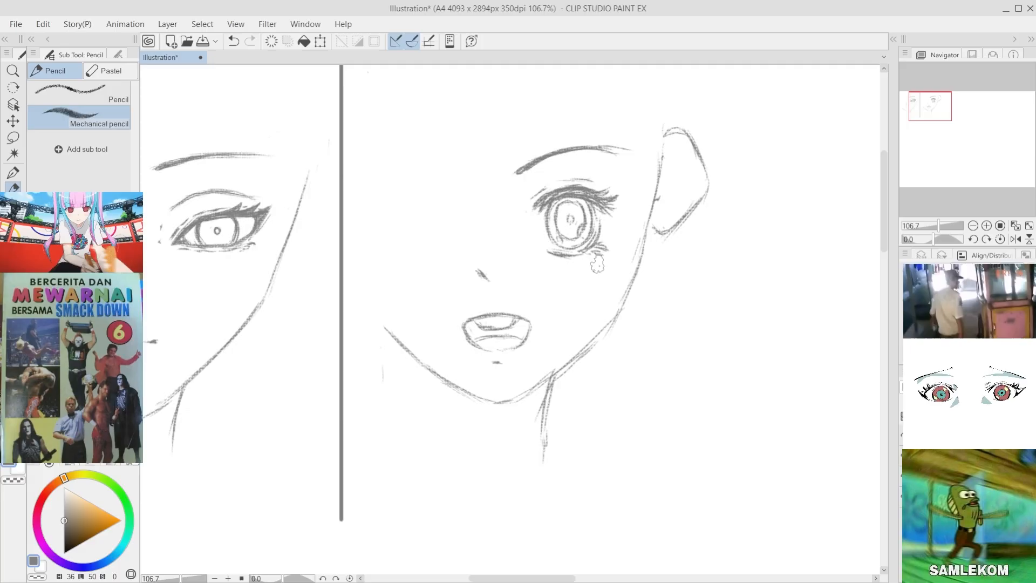
scroll(597, 263, down, 1)
scroll(597, 263, up, 1)
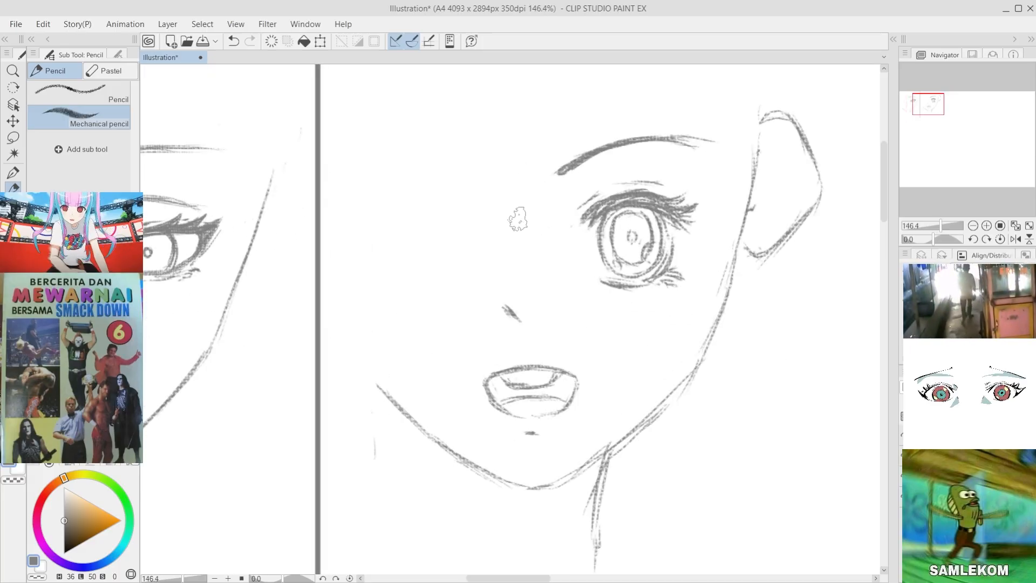
scroll(597, 263, down, 3)
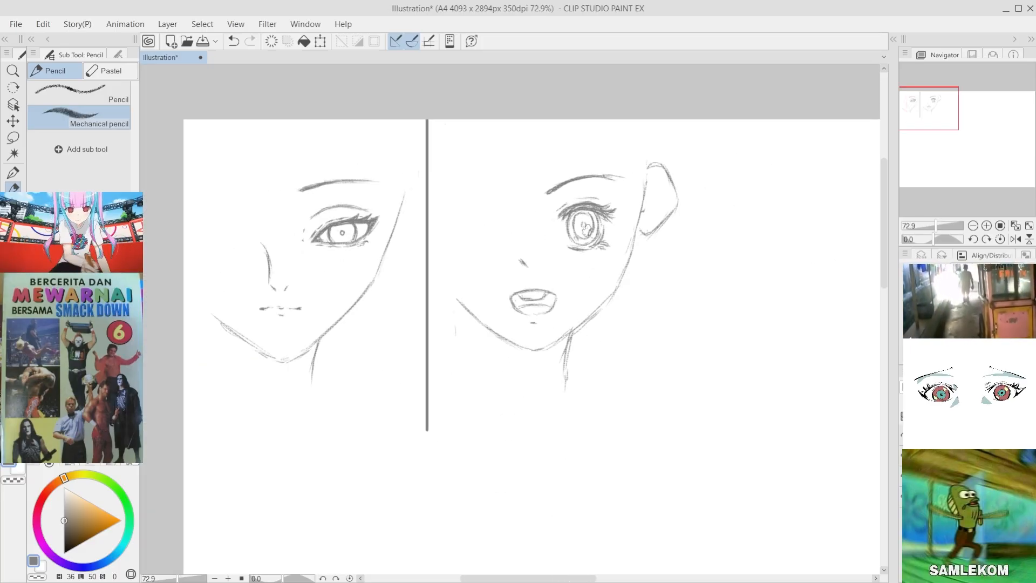
scroll(591, 234, up, 2)
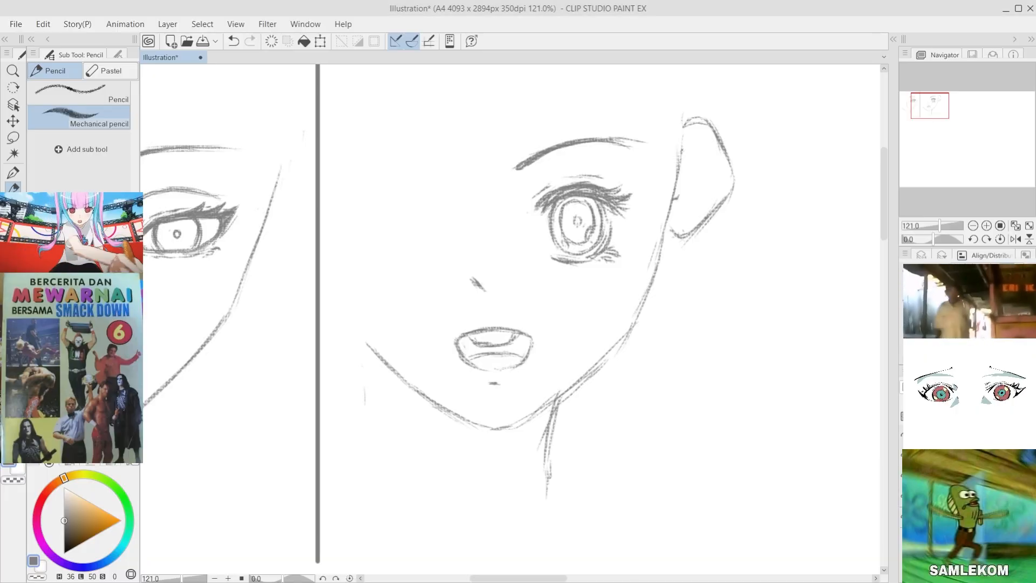
click(926, 436)
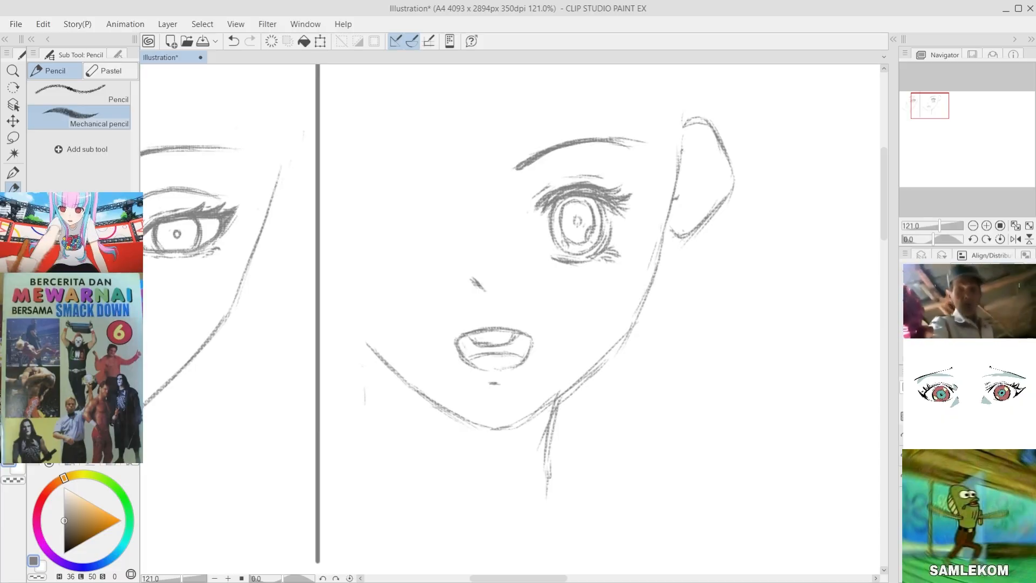
Step: Switch to the Thick paint brush group to start colouring the second face
scroll(576, 220, up, 2)
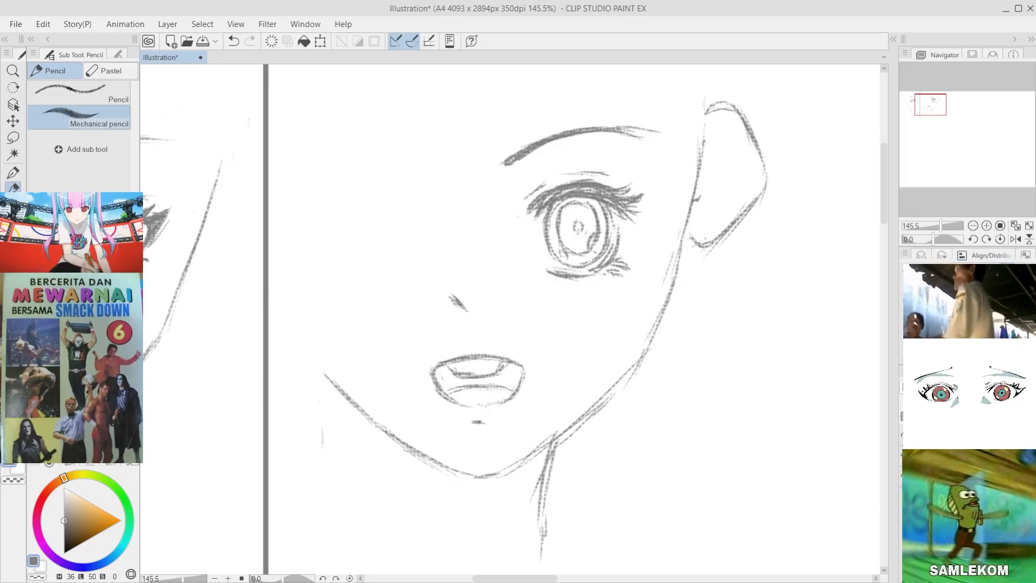
key(b)
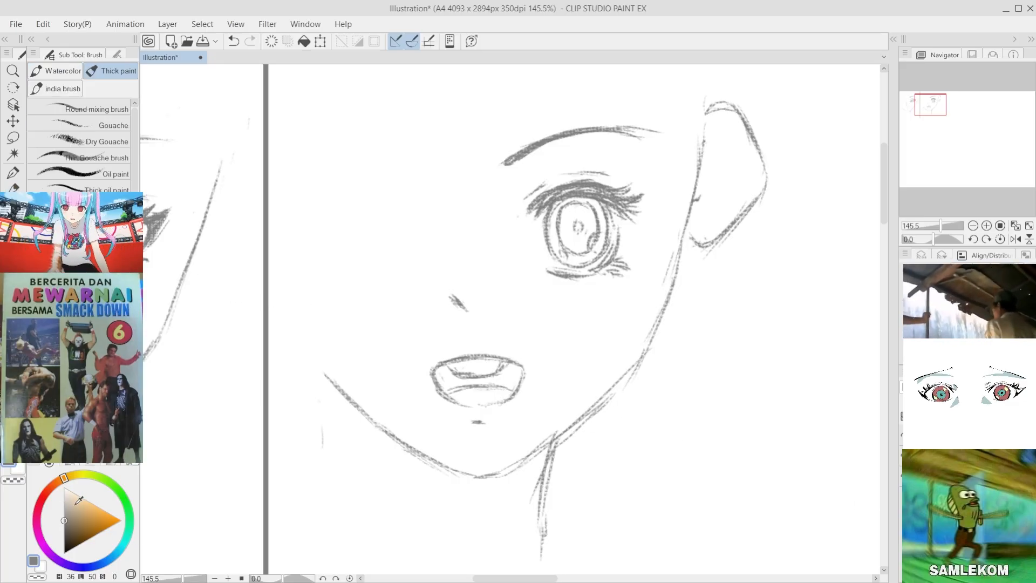
Step: Try a very pale cream stroke (H 36, L 95, S 100) down the second face's cheek beside the ear, and undo it
drag(73, 500, 69, 490)
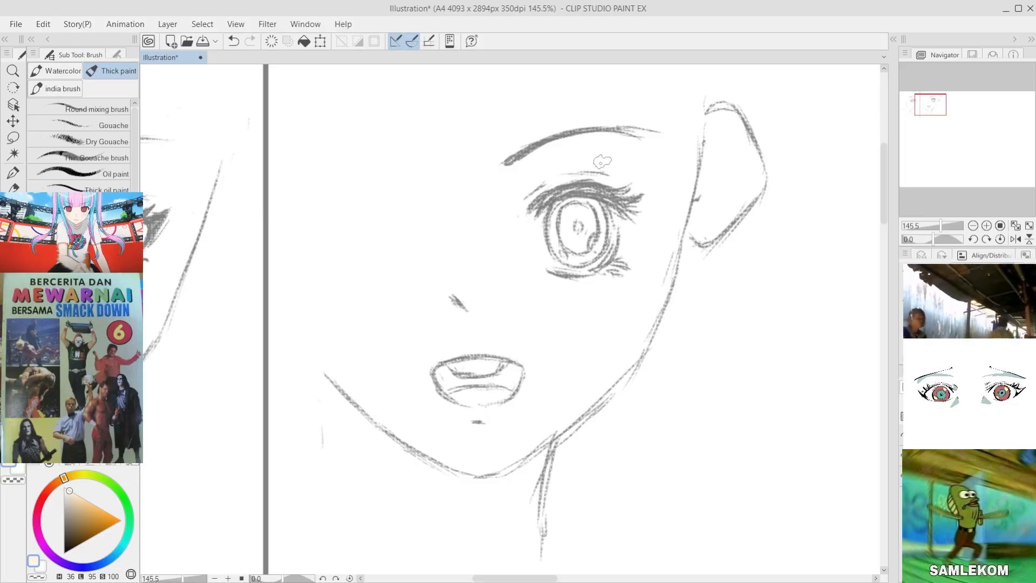
drag(698, 103, 642, 274)
key(ctrl+z)
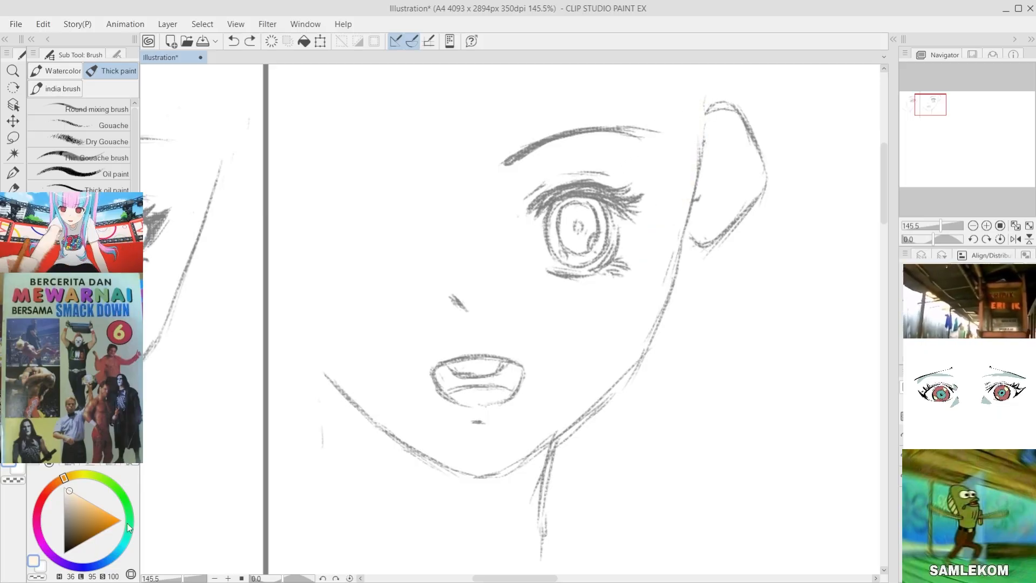
Step: Paint a flat pale beige skin base (H 36, L 83, S 35) over the second face, its ear and its neck
click(71, 498)
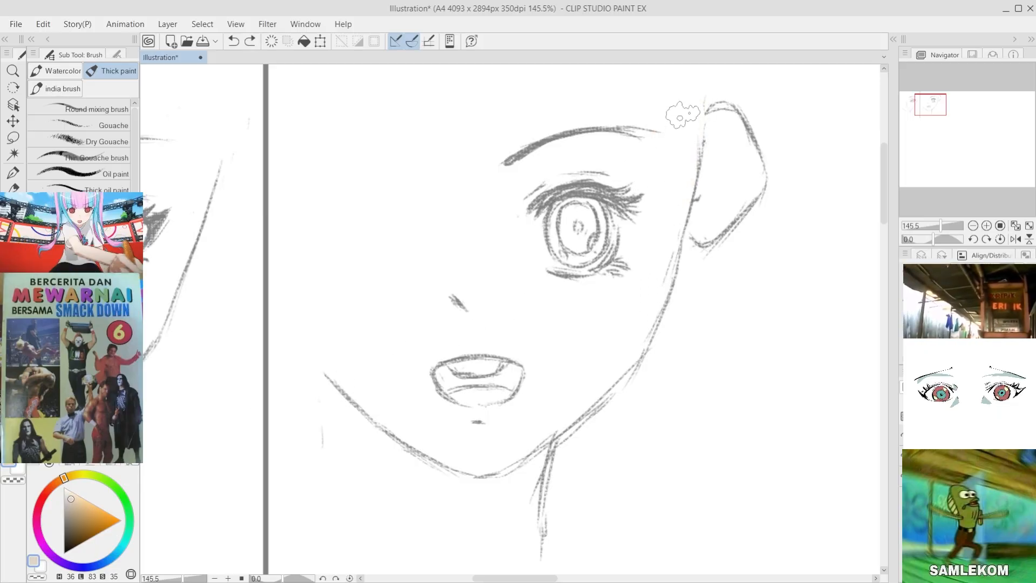
mouse_move(684, 102)
mouse_down()
mouse_move(646, 178)
mouse_move(609, 275)
mouse_move(591, 283)
mouse_move(591, 339)
mouse_up()
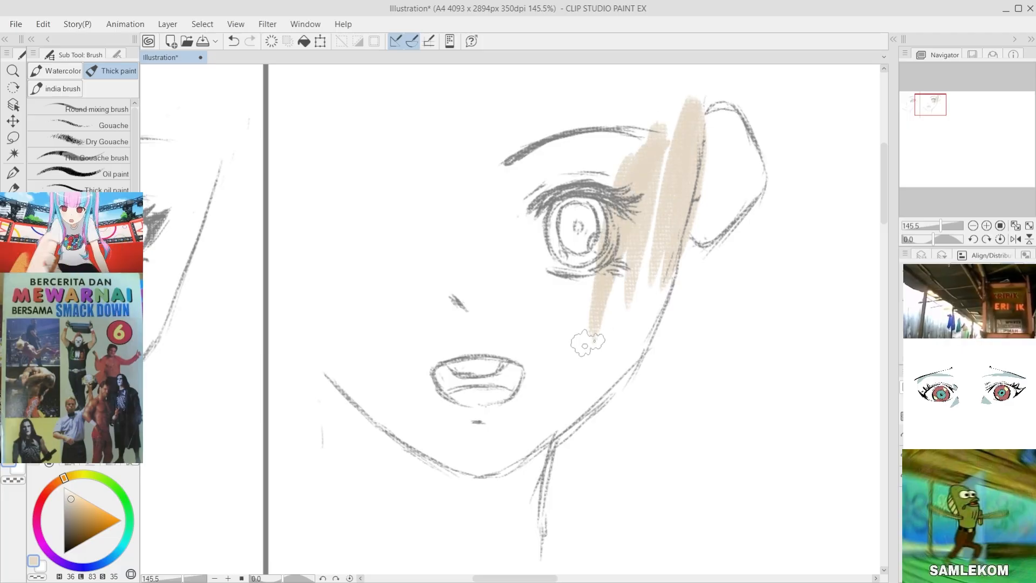
mouse_move(677, 113)
mouse_down()
mouse_move(573, 220)
mouse_move(632, 212)
mouse_move(539, 415)
mouse_move(394, 475)
mouse_move(474, 548)
mouse_move(475, 456)
mouse_move(412, 404)
mouse_move(439, 220)
mouse_move(432, 426)
mouse_move(485, 178)
mouse_move(645, 134)
mouse_move(696, 167)
mouse_move(712, 205)
mouse_move(752, 195)
mouse_move(737, 150)
mouse_move(699, 240)
mouse_up()
mouse_move(420, 364)
mouse_down()
mouse_move(374, 381)
mouse_move(319, 297)
mouse_move(313, 262)
mouse_move(328, 249)
mouse_move(344, 320)
mouse_move(346, 273)
mouse_move(316, 268)
mouse_move(378, 294)
mouse_move(429, 219)
mouse_move(378, 262)
mouse_move(466, 151)
mouse_move(319, 181)
mouse_up()
scroll(259, 198, down, 4)
scroll(302, 221, up, 3)
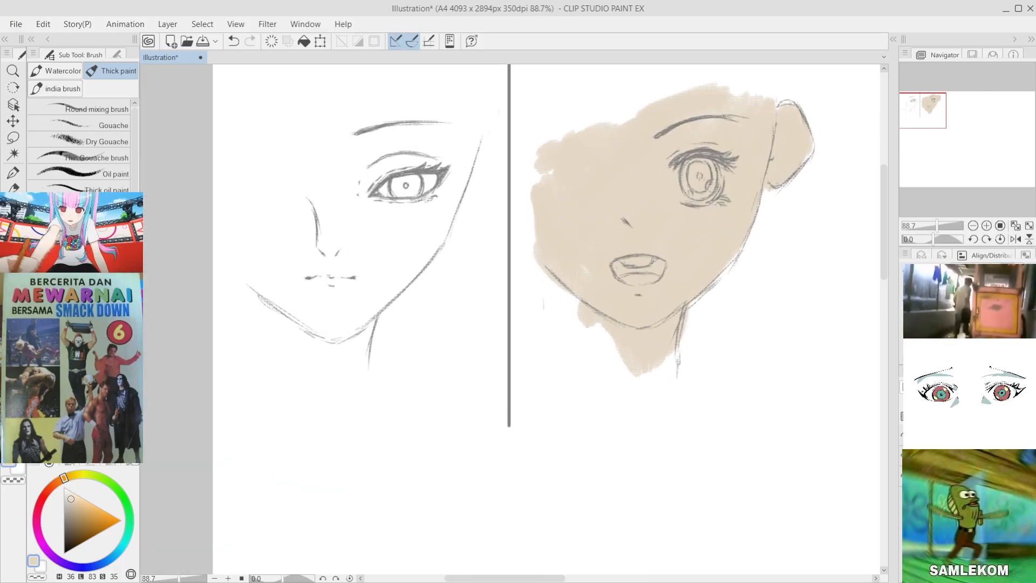
Step: Sketch the upper curve of the first face's ear in grey, from the temple to the divider, undoing the rejected strokes
click(20, 181)
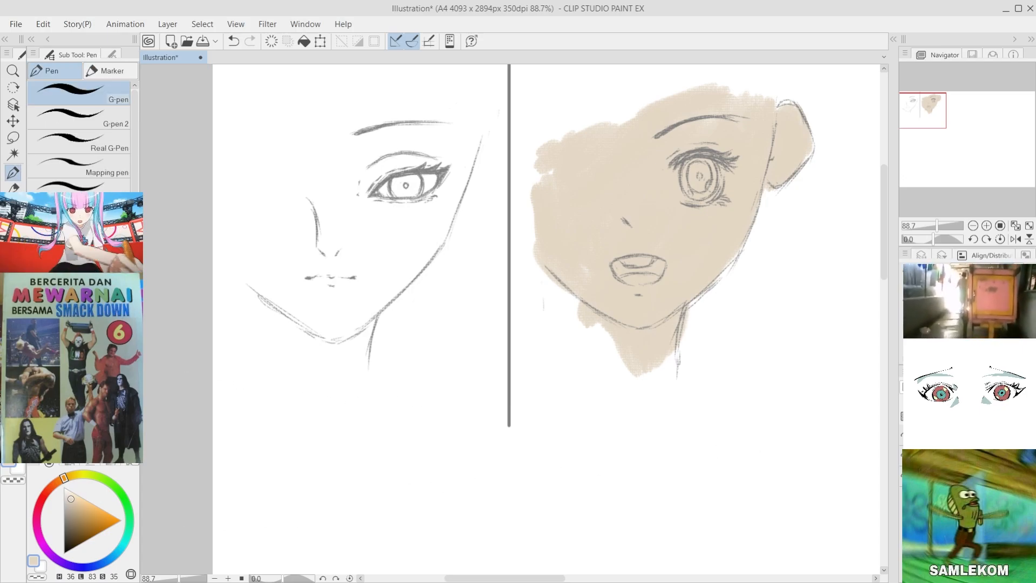
click(127, 464)
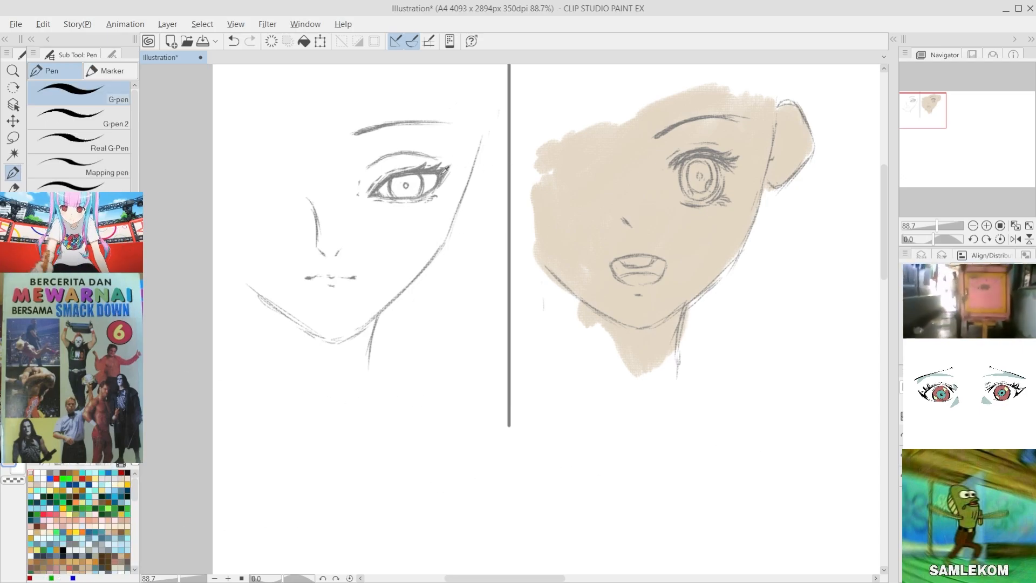
scroll(473, 149, up, 4)
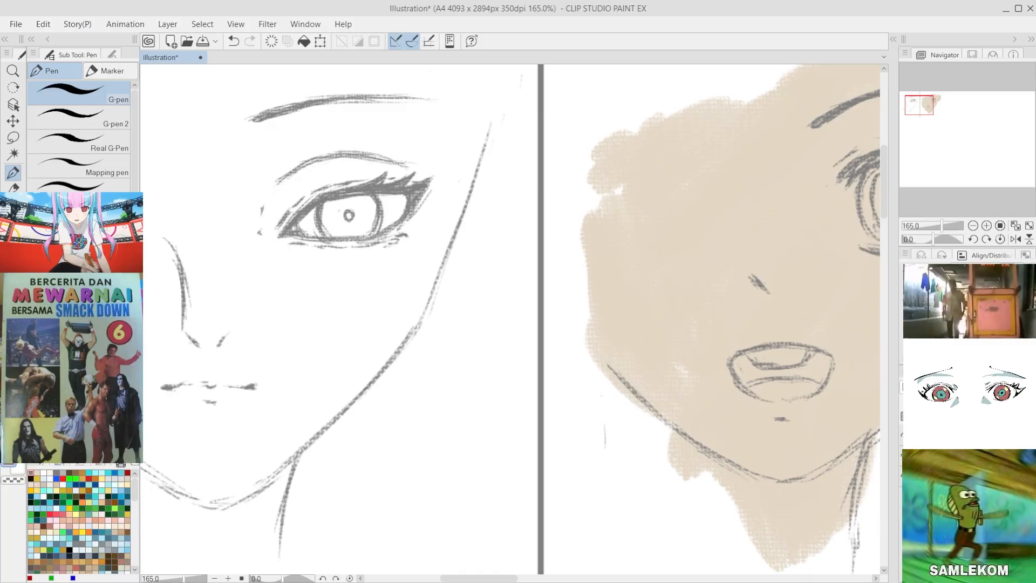
key(b)
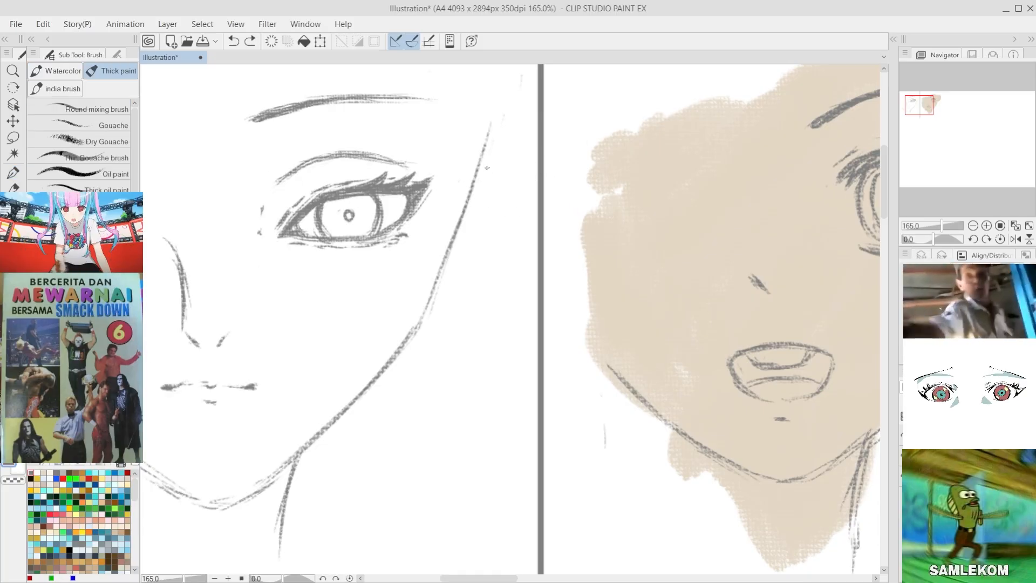
mouse_move(481, 154)
mouse_down()
mouse_move(494, 143)
mouse_move(527, 164)
mouse_move(523, 208)
mouse_up()
key(ctrl+z)
mouse_move(524, 164)
mouse_down()
mouse_move(535, 181)
mouse_move(523, 212)
mouse_up()
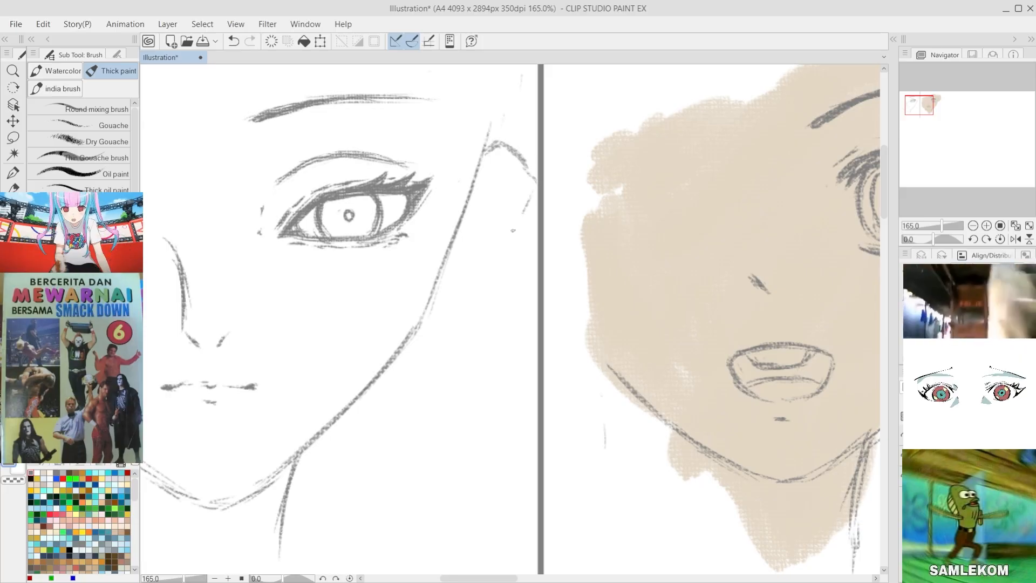
key(ctrl+z)
drag(521, 166, 537, 188)
Step: Complete the first face's ear with a slanted lower edge from the divider and a rounded lobe meeting the cheek
drag(525, 229, 502, 266)
key(ctrl+z)
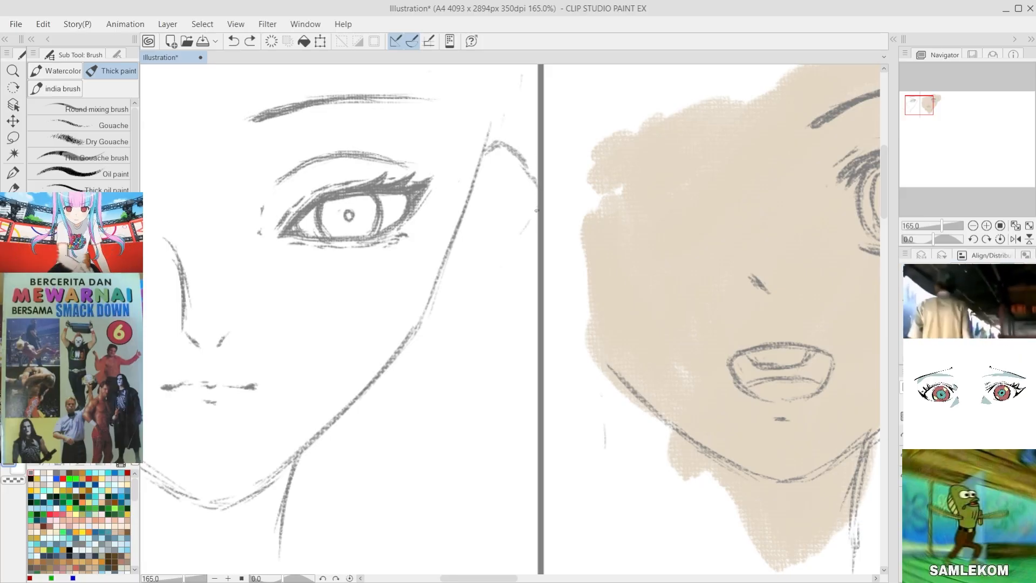
mouse_move(538, 208)
mouse_down()
mouse_move(472, 283)
mouse_move(447, 270)
mouse_move(470, 282)
mouse_up()
mouse_move(512, 242)
mouse_down()
mouse_move(466, 294)
mouse_move(482, 270)
mouse_up()
drag(454, 264, 472, 282)
drag(523, 229, 493, 264)
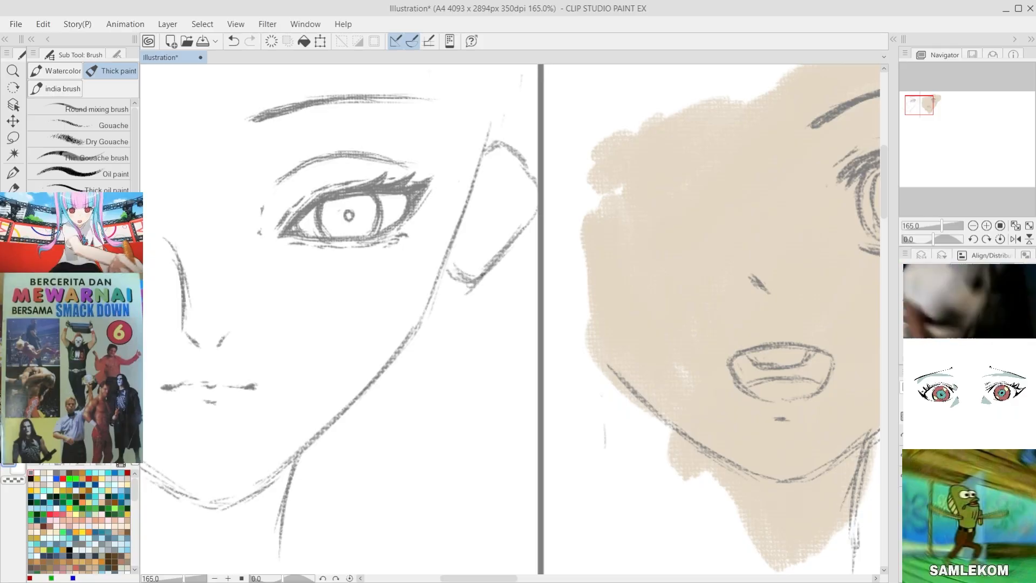
scroll(480, 248, down, 13)
scroll(438, 278, up, 9)
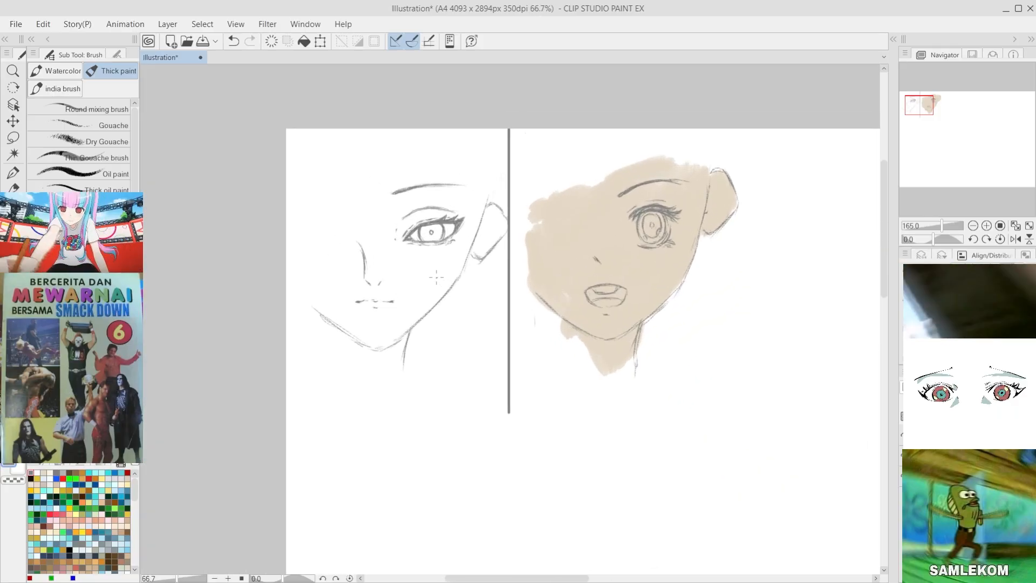
scroll(437, 277, down, 3)
scroll(436, 277, up, 6)
scroll(436, 277, down, 2)
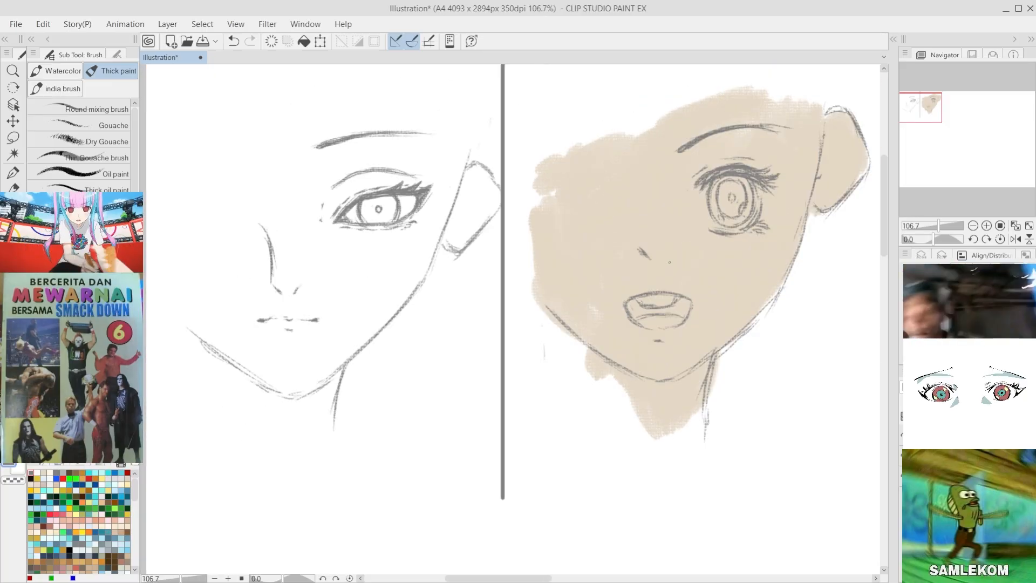
alt+click(632, 206)
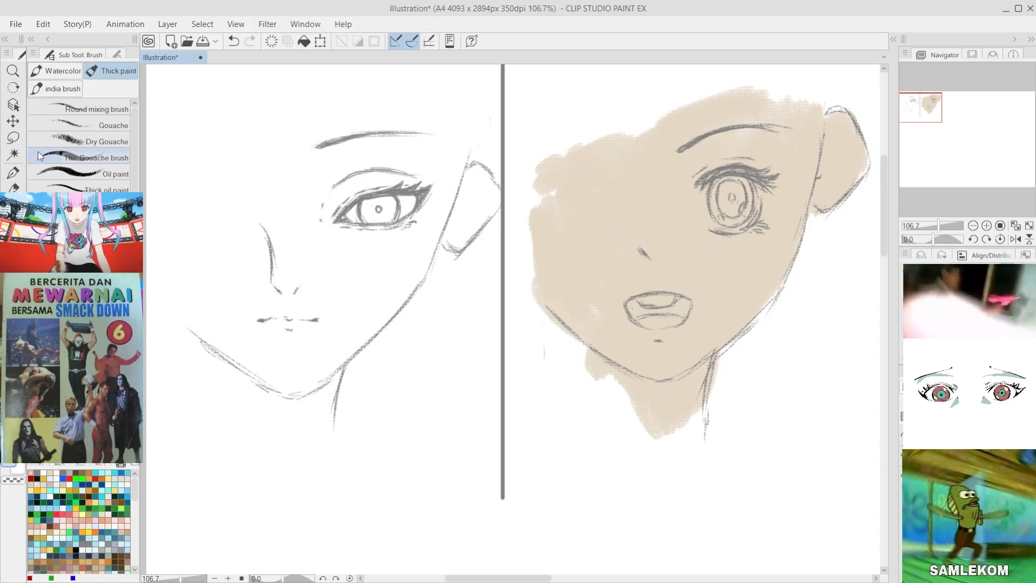
click(13, 137)
mouse_move(471, 157)
mouse_down()
mouse_move(511, 187)
mouse_move(499, 254)
mouse_move(444, 256)
mouse_move(447, 170)
mouse_up()
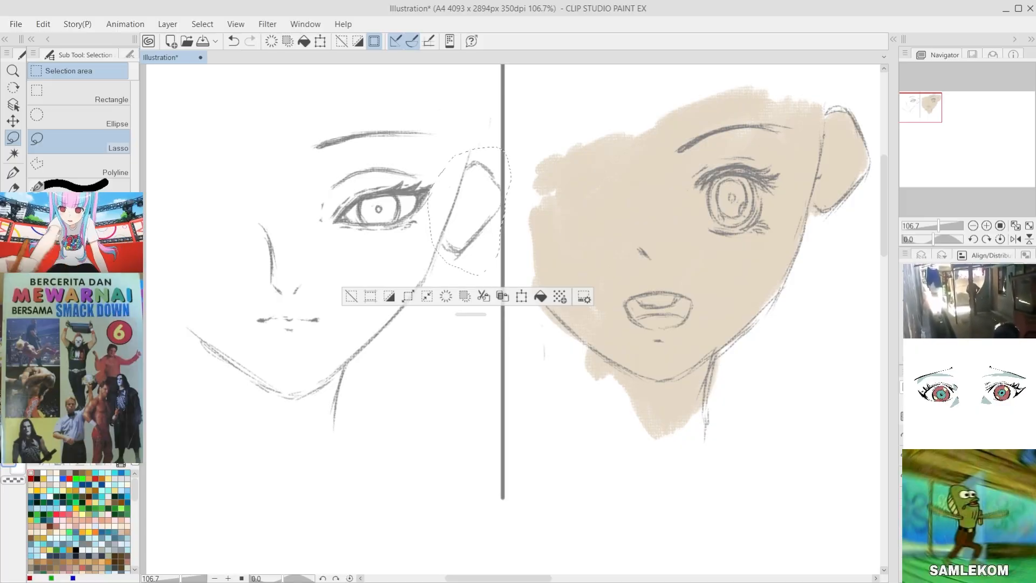
click(351, 295)
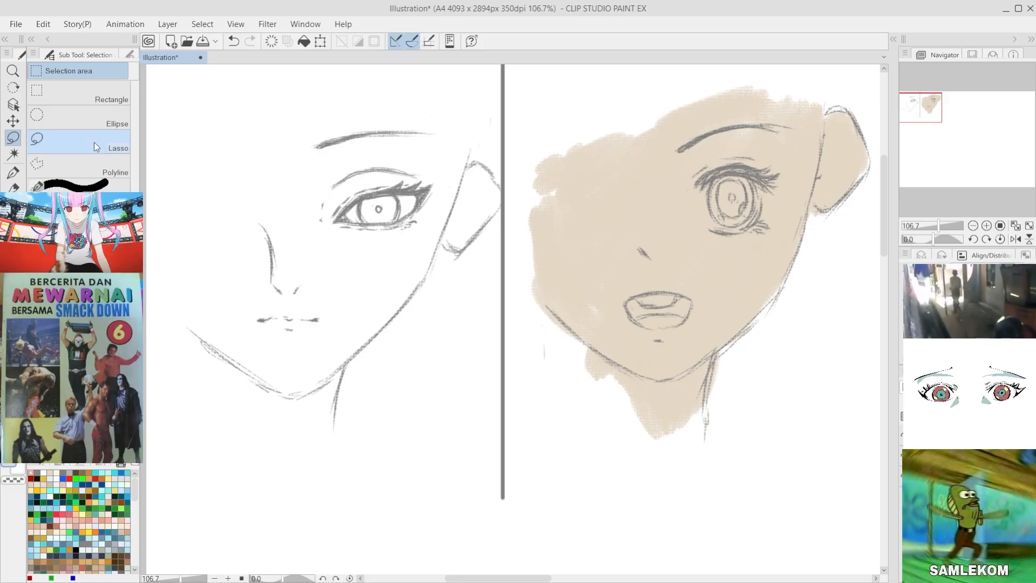
Step: Fill the first face, its ear and its neck with the pale beige skin base using the thick paint brush
key(b)
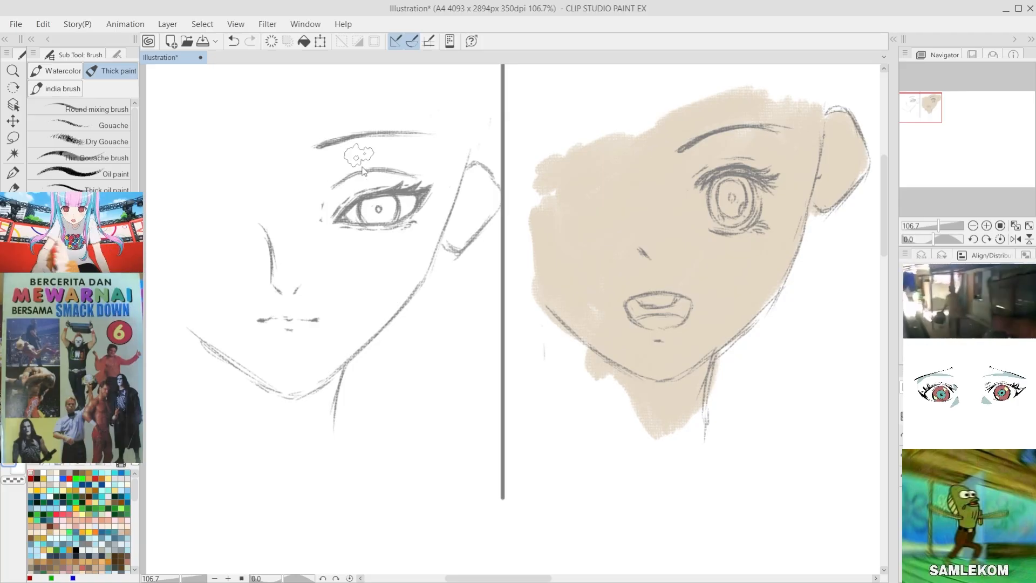
mouse_move(456, 145)
mouse_down()
mouse_move(450, 194)
mouse_move(463, 160)
mouse_move(398, 284)
mouse_move(424, 219)
mouse_move(424, 159)
mouse_move(374, 212)
mouse_move(418, 177)
mouse_move(299, 223)
mouse_move(428, 131)
mouse_move(300, 151)
mouse_move(220, 199)
mouse_move(394, 126)
mouse_move(422, 130)
mouse_move(185, 187)
mouse_move(200, 171)
mouse_move(296, 193)
mouse_move(223, 221)
mouse_move(222, 280)
mouse_move(210, 176)
mouse_move(200, 328)
mouse_move(189, 182)
mouse_move(184, 227)
mouse_move(230, 329)
mouse_move(267, 355)
mouse_move(213, 320)
mouse_move(306, 423)
mouse_move(347, 329)
mouse_move(397, 260)
mouse_move(317, 358)
mouse_move(406, 256)
mouse_move(364, 307)
mouse_move(411, 235)
mouse_move(384, 294)
mouse_move(299, 358)
mouse_move(385, 201)
mouse_move(323, 356)
mouse_move(364, 149)
mouse_move(262, 342)
mouse_move(292, 191)
mouse_move(262, 184)
mouse_move(225, 272)
mouse_move(297, 352)
mouse_move(427, 171)
mouse_move(427, 218)
mouse_move(465, 170)
mouse_move(464, 209)
mouse_move(486, 198)
mouse_move(466, 242)
mouse_move(480, 189)
mouse_move(458, 224)
mouse_up()
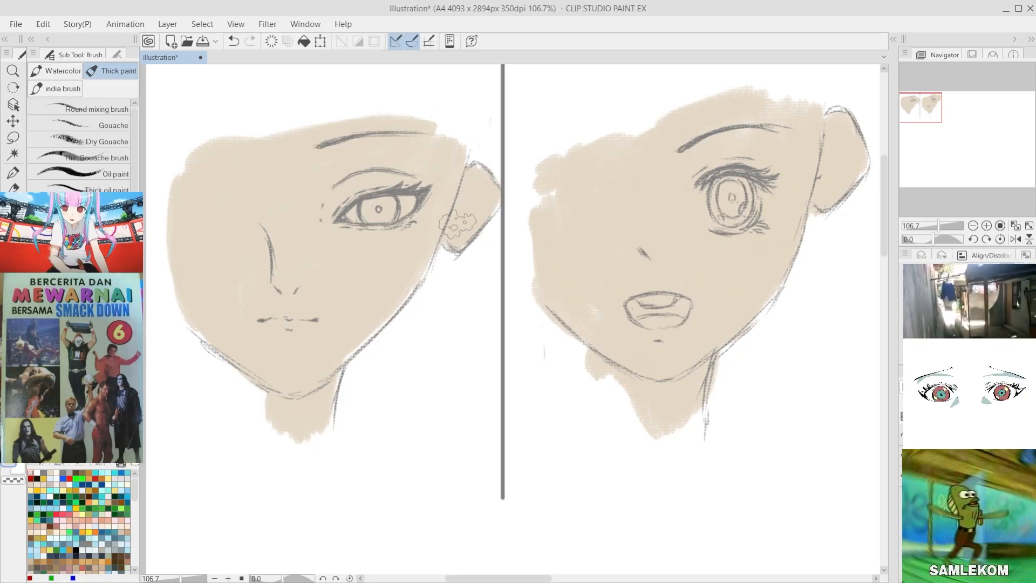
scroll(380, 231, up, 2)
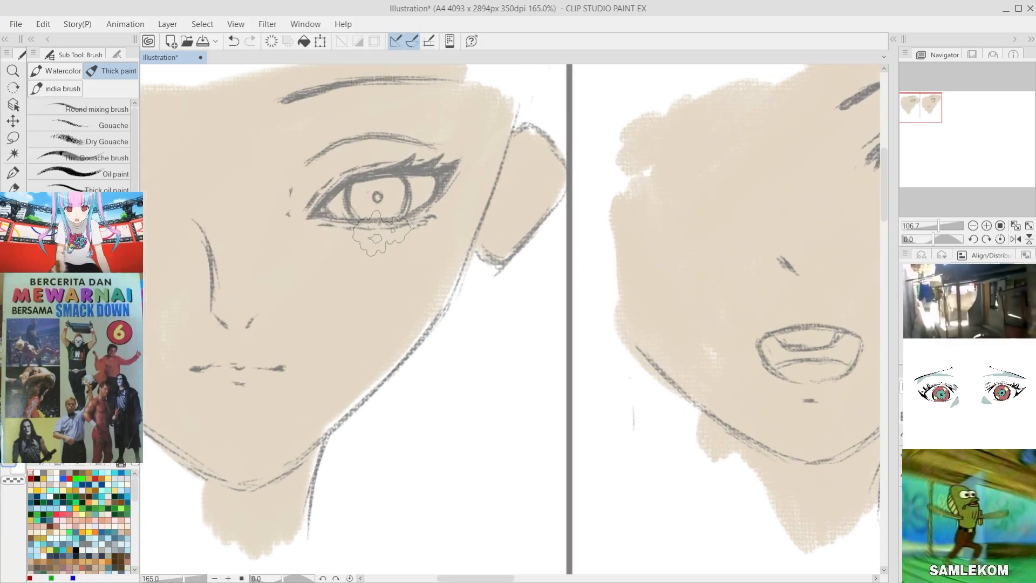
scroll(380, 231, down, 6)
scroll(457, 223, up, 2)
scroll(419, 262, up, 2)
scroll(289, 196, down, 2)
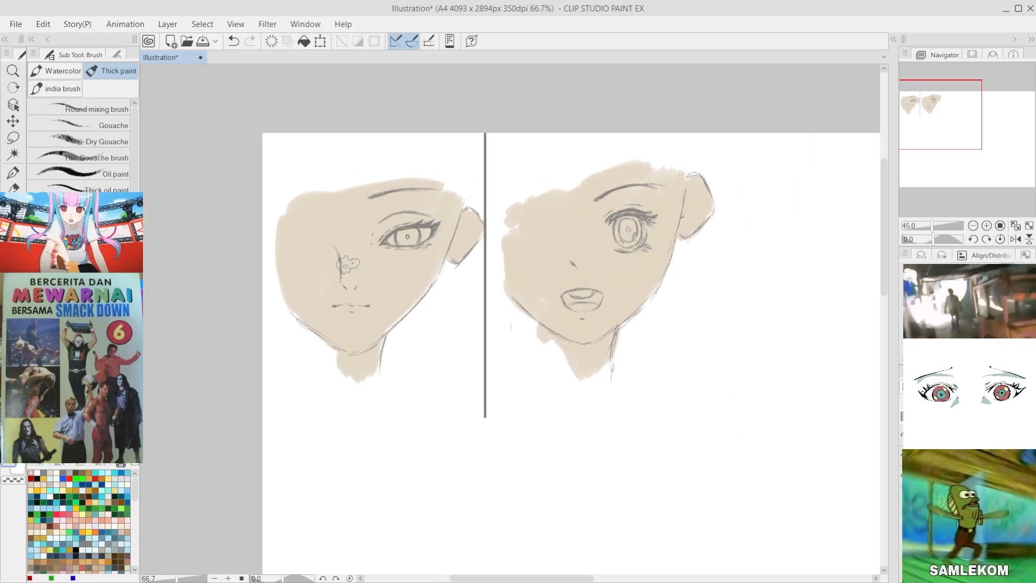
scroll(474, 250, up, 3)
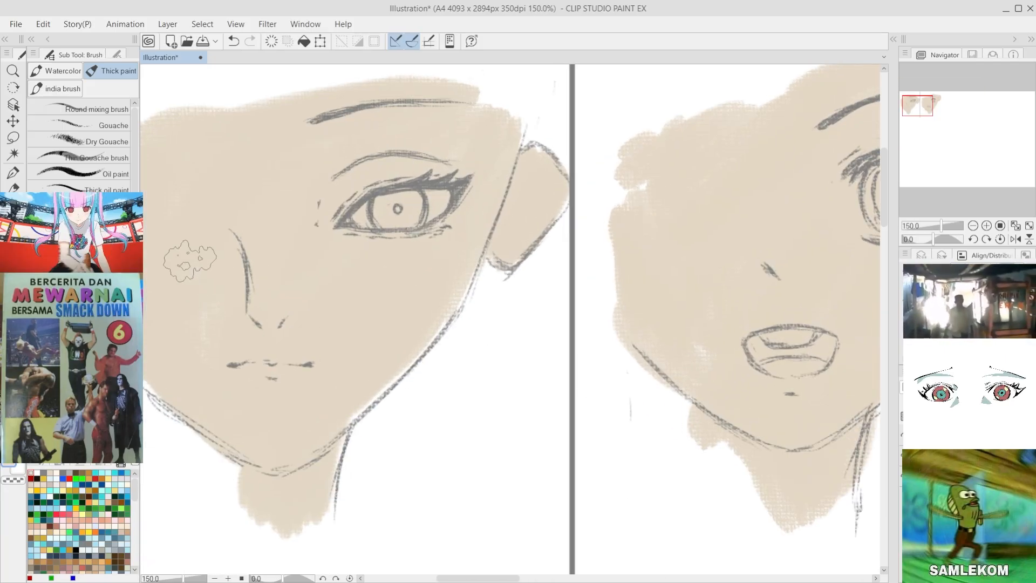
Step: Set the brush colour to white (H 38, L 100, S 0) and undo the test stroke inside the first face's eye
key(i)
key(b)
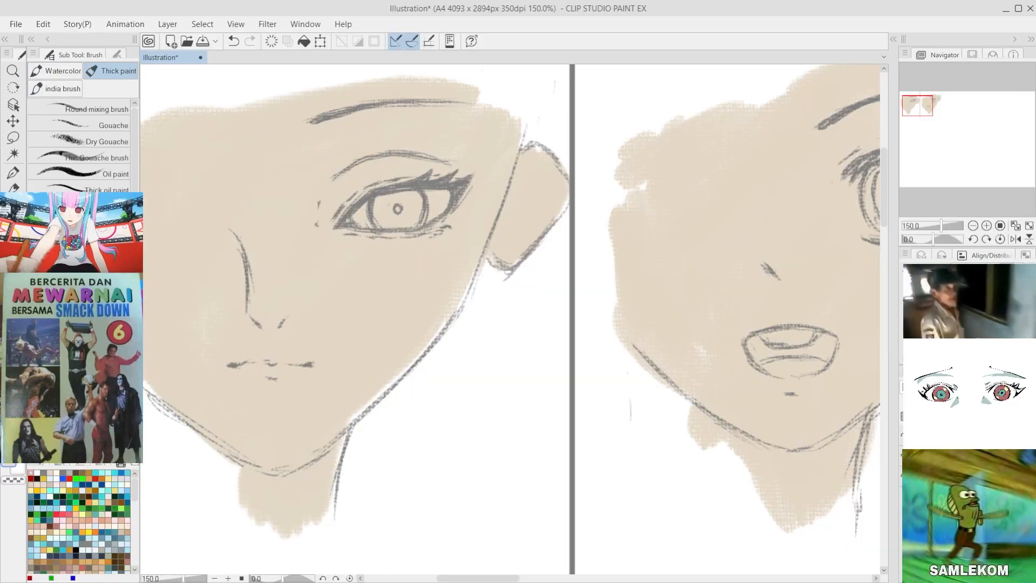
scroll(428, 209, up, 1)
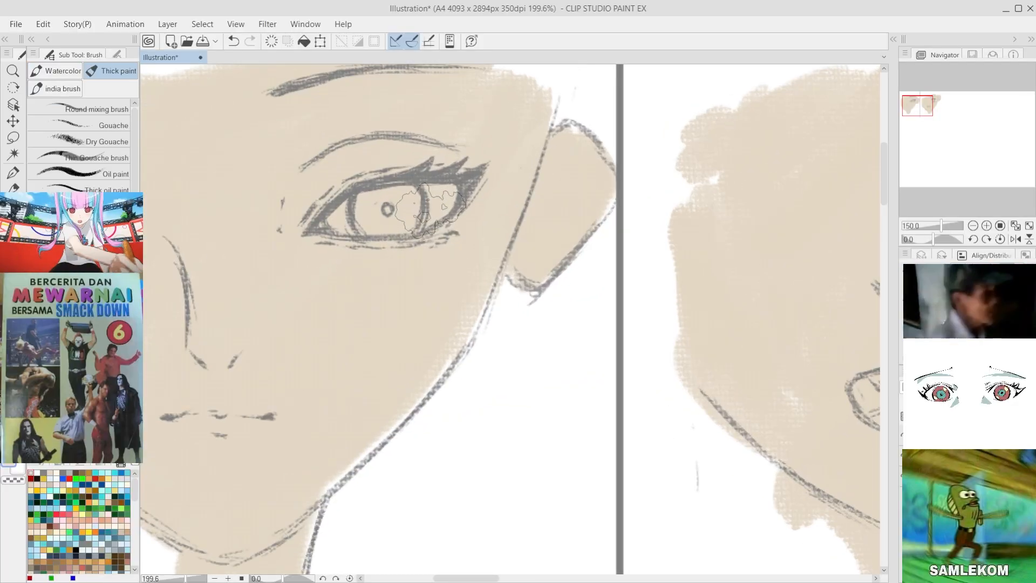
key(alt)
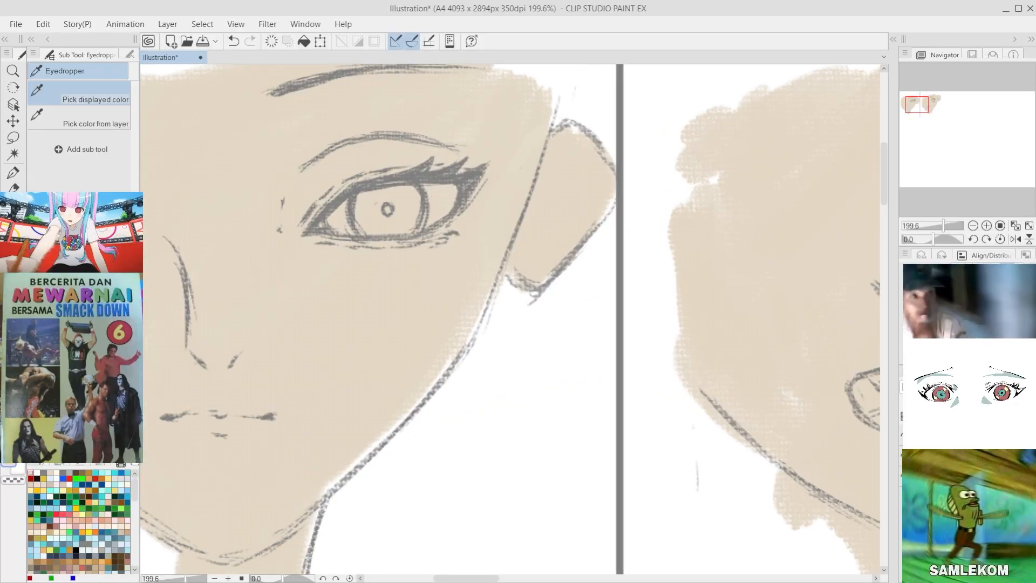
click(47, 463)
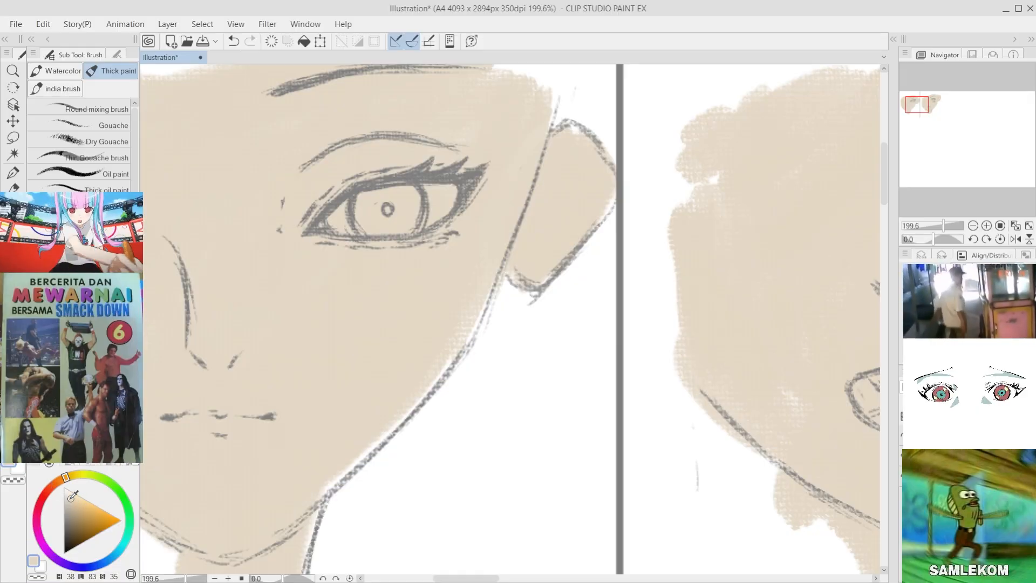
drag(72, 495, 64, 487)
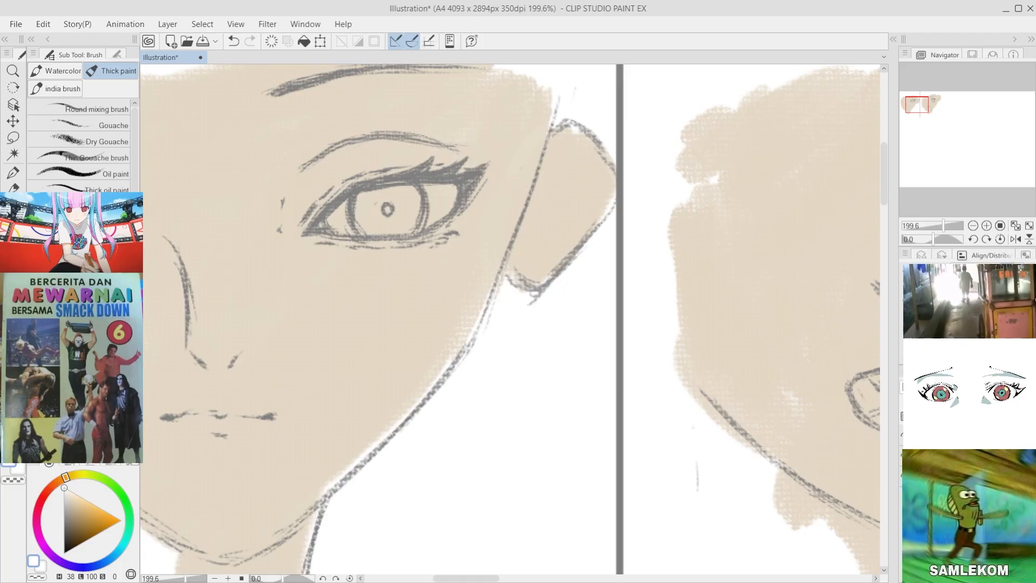
drag(371, 205, 331, 226)
key(ctrl+z)
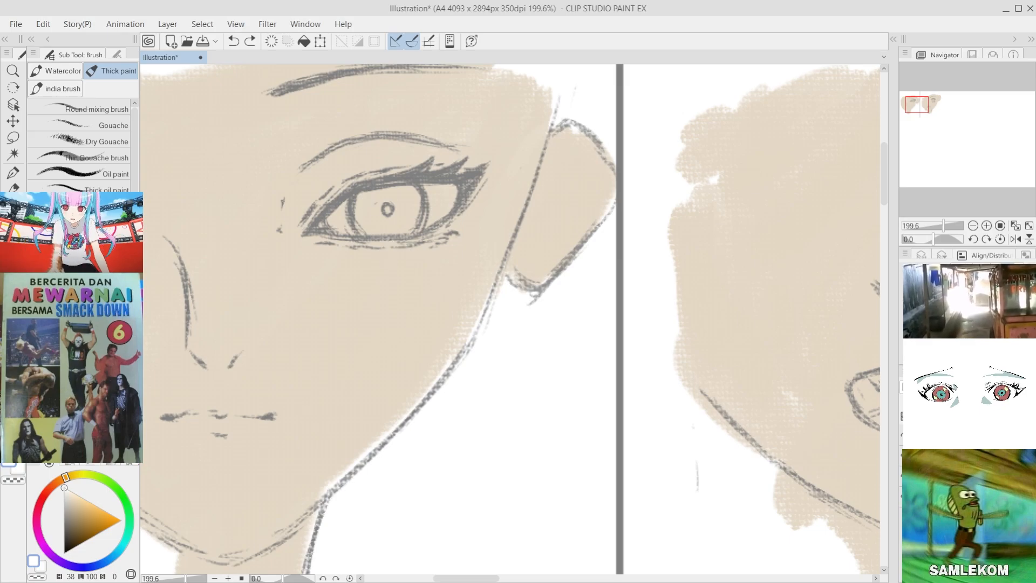
Step: Paint the inside of the first face's eye white, keeping the paint within the eyelid lines
click(907, 475)
click(907, 476)
click(907, 475)
click(907, 475)
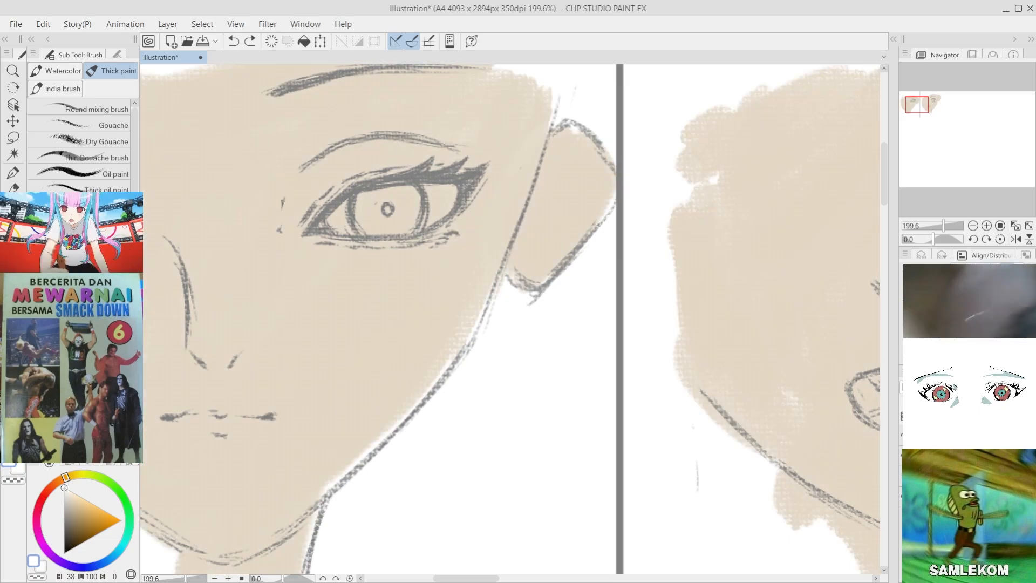
click(907, 476)
click(907, 476)
click(907, 476)
click(906, 476)
click(907, 475)
click(907, 475)
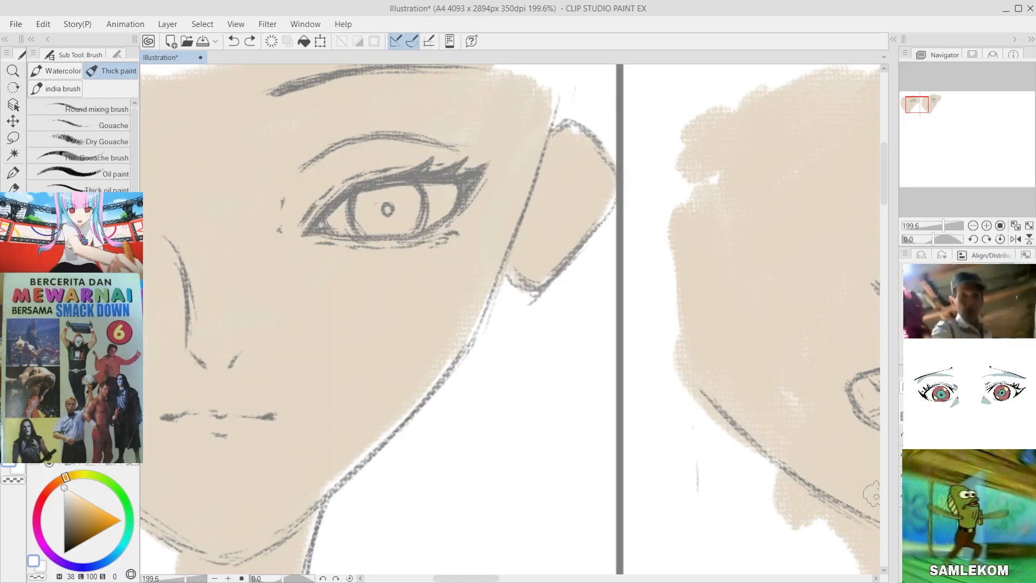
mouse_move(399, 197)
mouse_down()
mouse_move(338, 228)
mouse_move(441, 198)
mouse_move(447, 188)
mouse_move(378, 204)
mouse_move(426, 184)
mouse_up()
Step: Paint the second face's large round eye white, extending to the outer edge beside the iris
scroll(314, 303, down, 5)
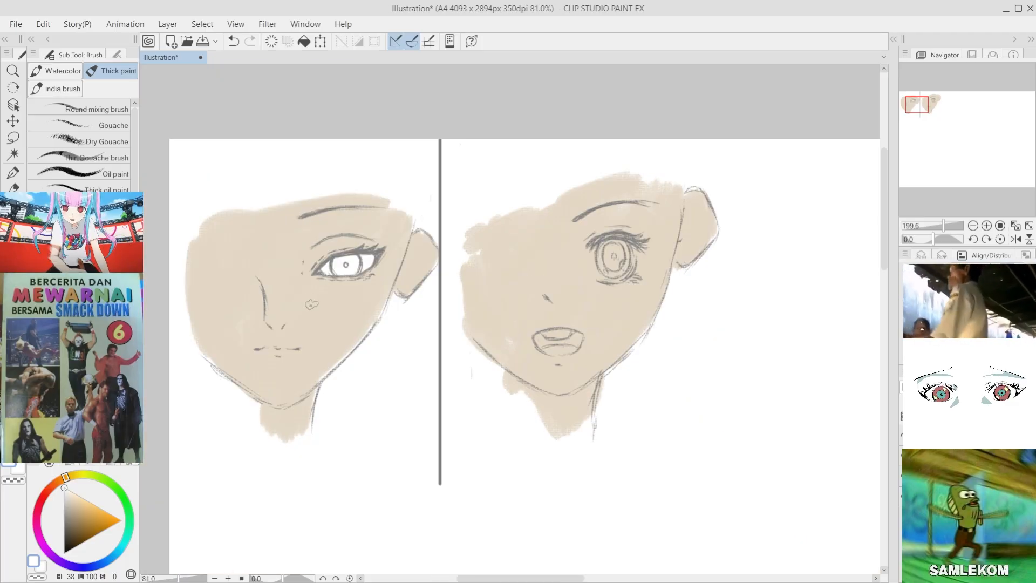
scroll(492, 302, up, 4)
scroll(494, 314, up, 1)
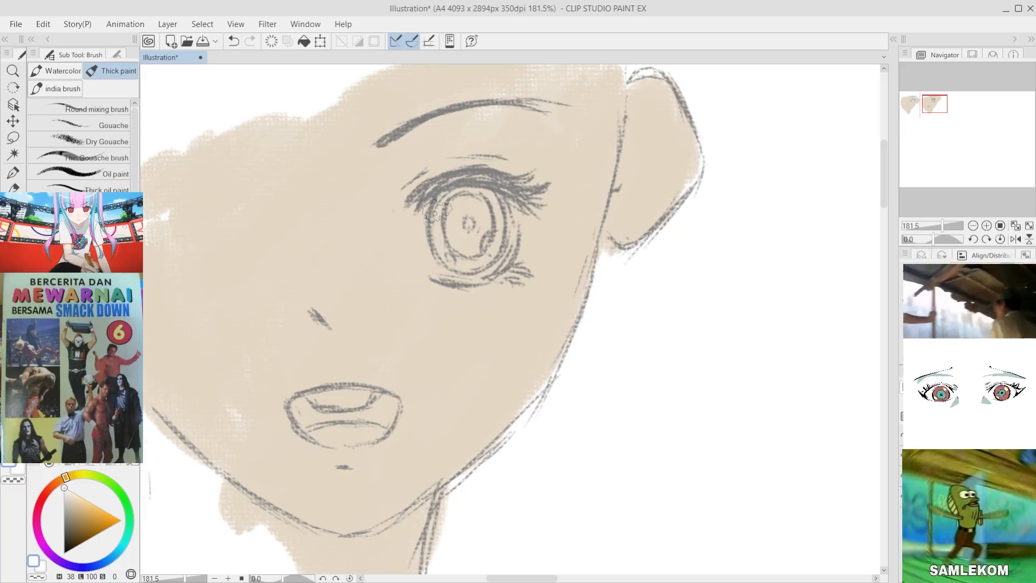
mouse_move(437, 210)
mouse_down()
mouse_move(423, 243)
mouse_move(432, 221)
mouse_move(444, 258)
mouse_move(466, 188)
mouse_move(468, 203)
mouse_move(498, 213)
mouse_move(498, 247)
mouse_move(481, 269)
mouse_move(454, 265)
mouse_move(494, 252)
mouse_move(461, 268)
mouse_up()
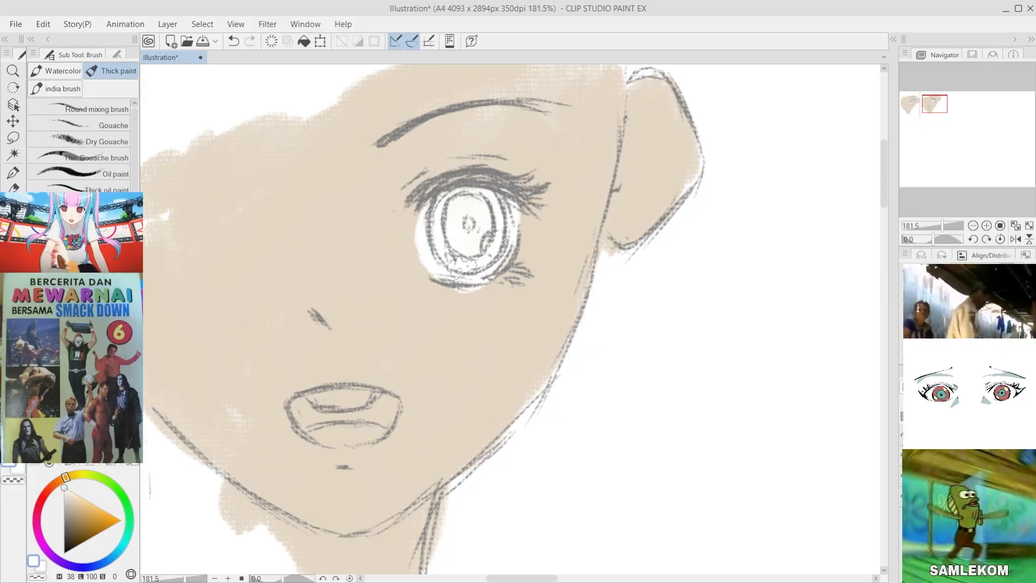
scroll(495, 232, down, 5)
scroll(495, 232, up, 2)
drag(494, 232, 666, 232)
scroll(337, 287, up, 5)
scroll(416, 261, up, 3)
scroll(318, 317, down, 9)
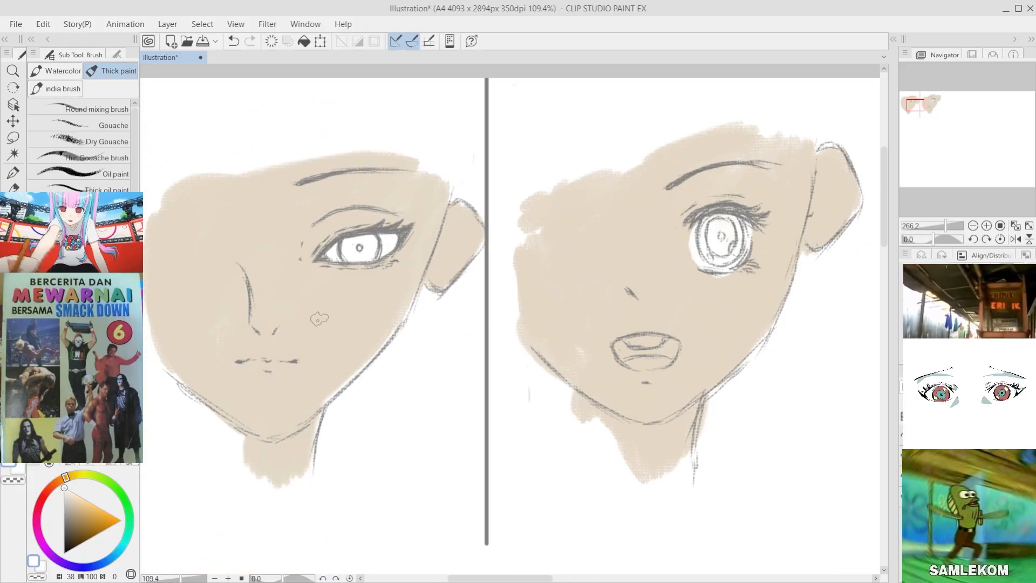
scroll(422, 302, up, 3)
key(ctrl+s)
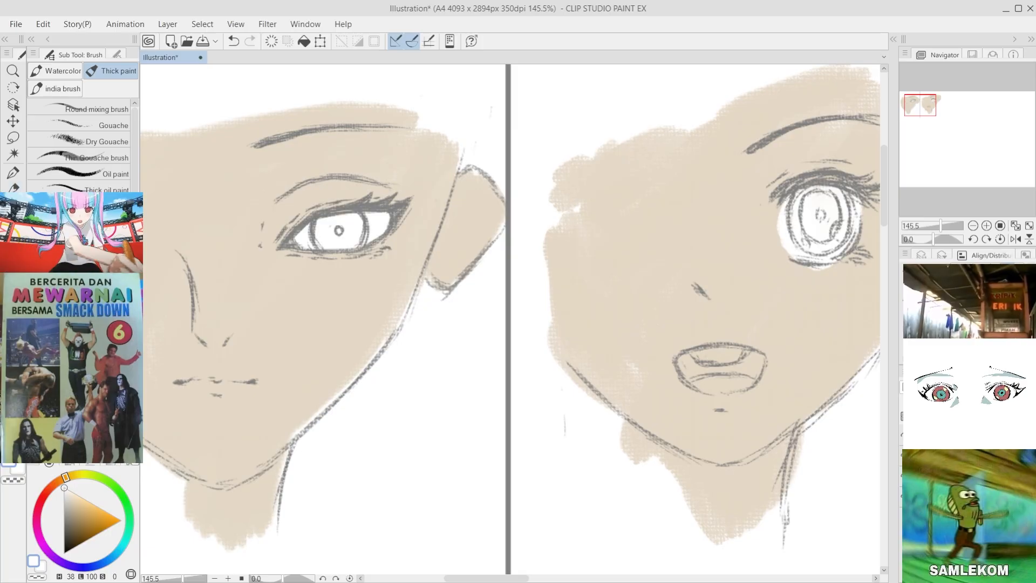
drag(66, 527, 69, 530)
mouse_move(327, 220)
mouse_down()
mouse_move(322, 236)
mouse_move(333, 241)
mouse_up()
key(ctrl+z)
key(ctrl+z)
key(ctrl+z)
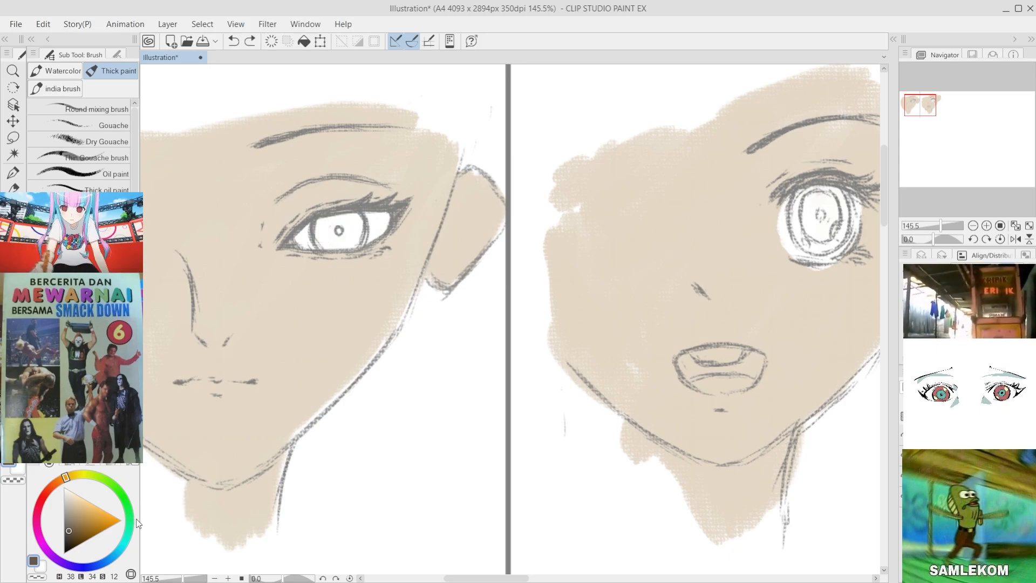
Step: Fill the first face's iris with a flat orange-red (H 11, L 58, S 67), leaving the eye corners white
drag(45, 478, 47, 489)
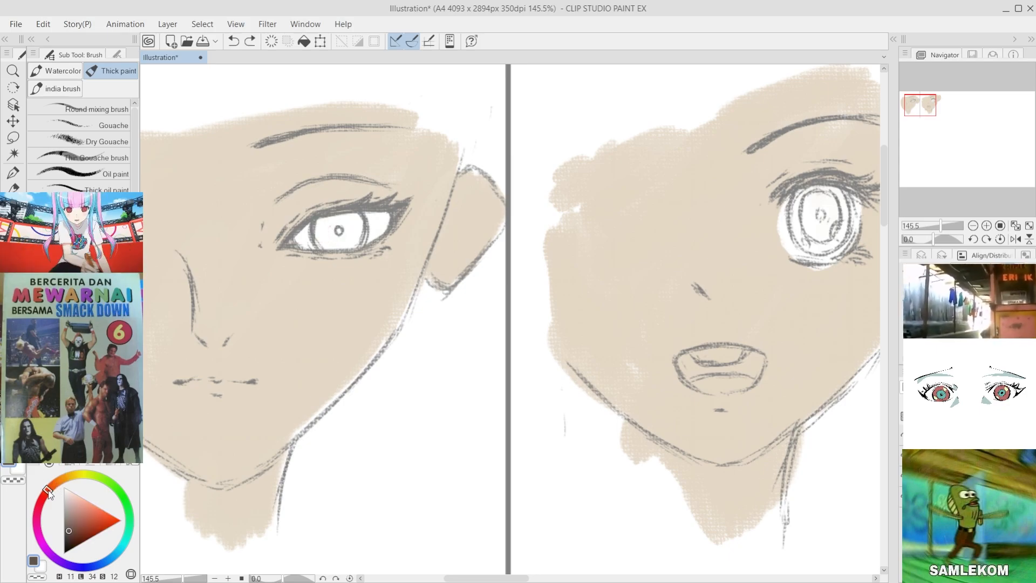
click(97, 513)
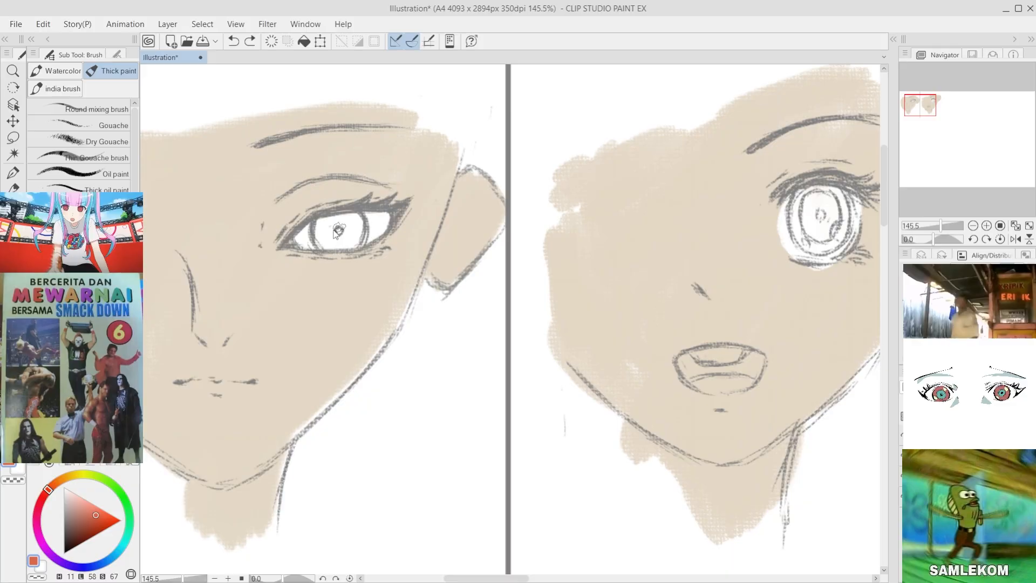
mouse_move(322, 216)
mouse_down()
mouse_move(354, 248)
mouse_move(324, 246)
mouse_move(352, 220)
mouse_move(318, 228)
mouse_move(329, 246)
mouse_move(338, 228)
mouse_move(340, 247)
mouse_move(350, 236)
mouse_move(325, 244)
mouse_move(348, 224)
mouse_up()
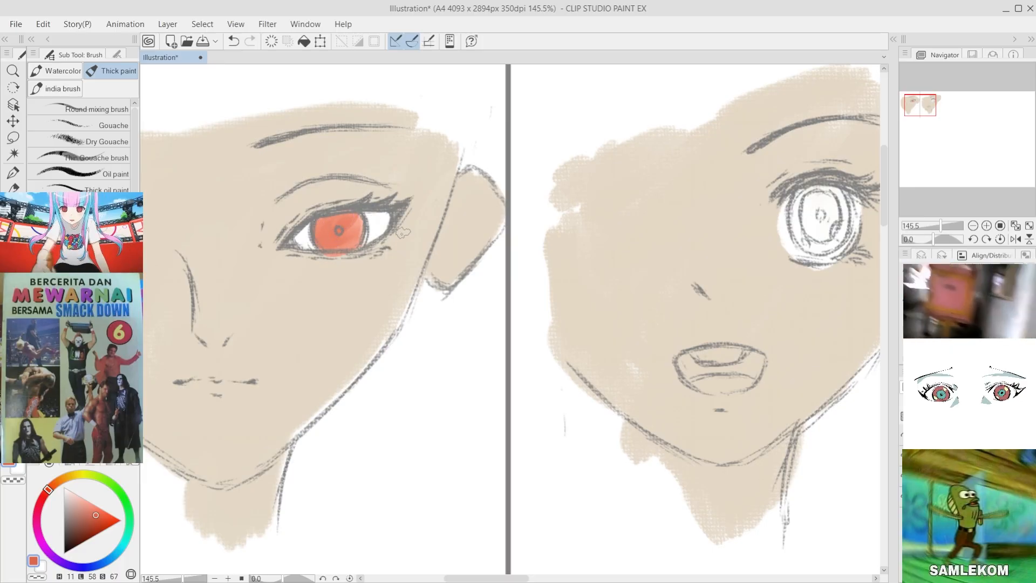
mouse_move(352, 220)
mouse_down()
mouse_move(359, 238)
mouse_move(359, 223)
mouse_move(318, 243)
mouse_up()
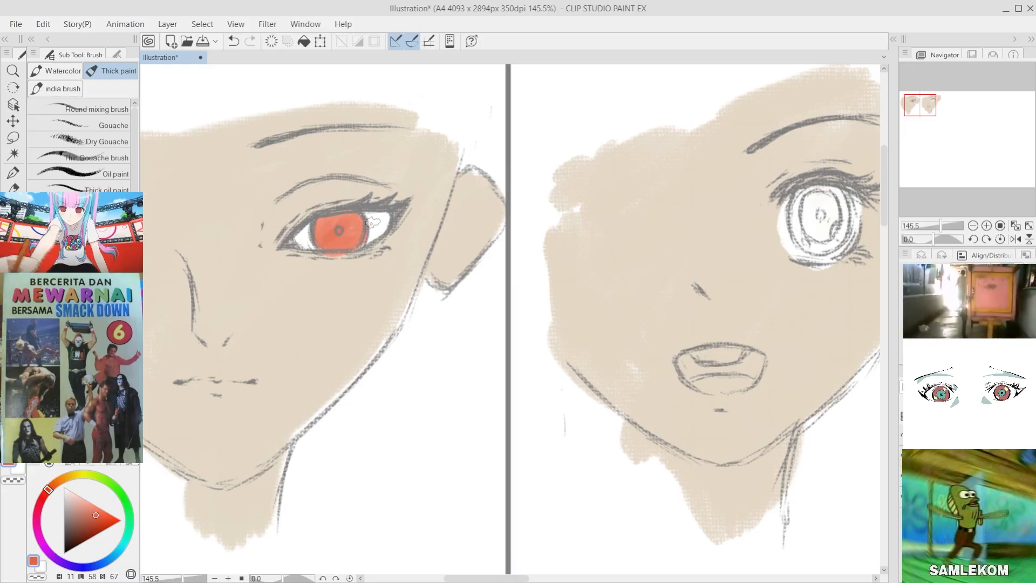
scroll(317, 301, down, 4)
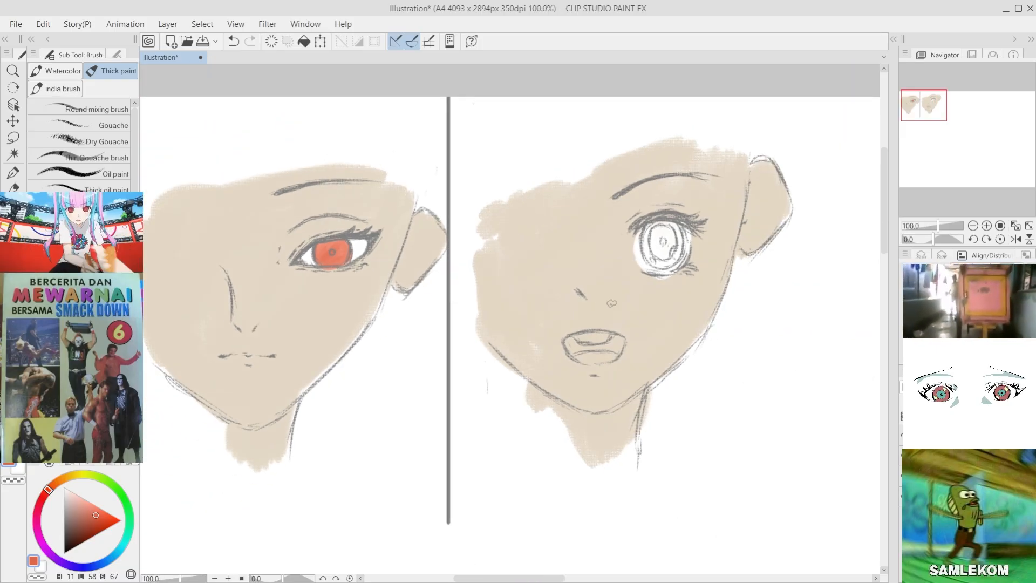
scroll(638, 293, up, 4)
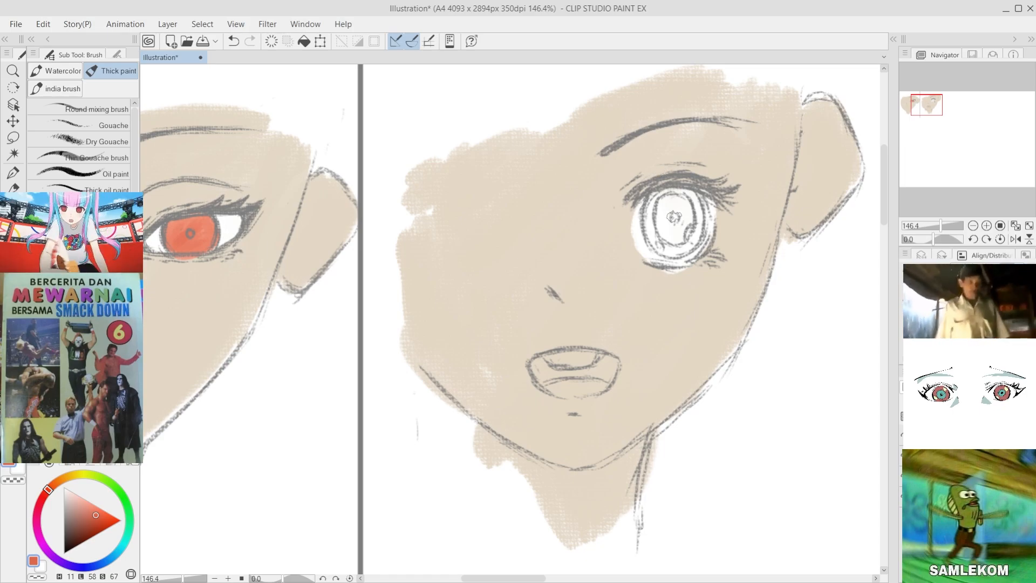
drag(661, 201, 652, 228)
key(ctrl+z)
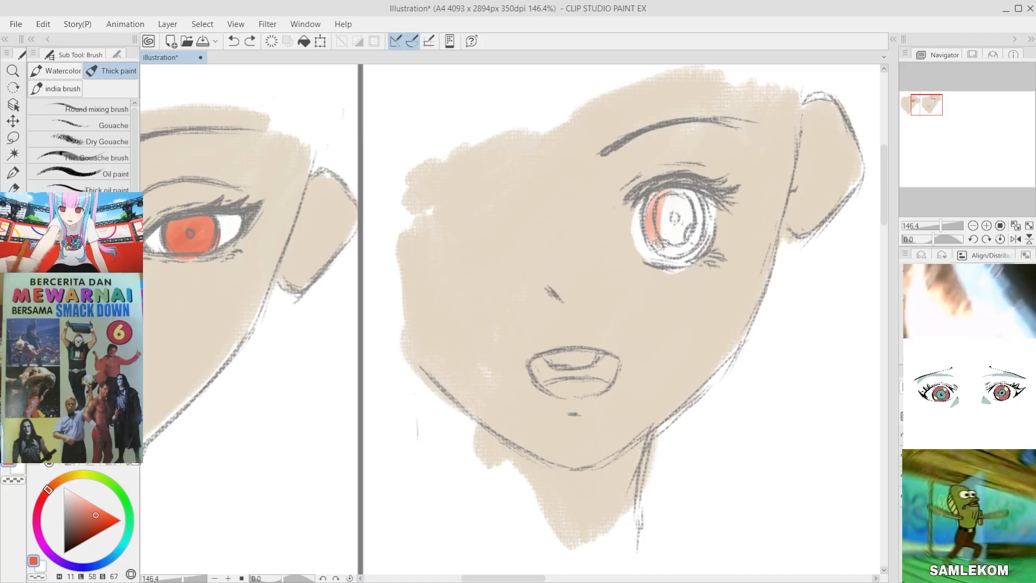
Step: Choose a dark teal with hue 185 and fill the second face's iris with it
click(79, 476)
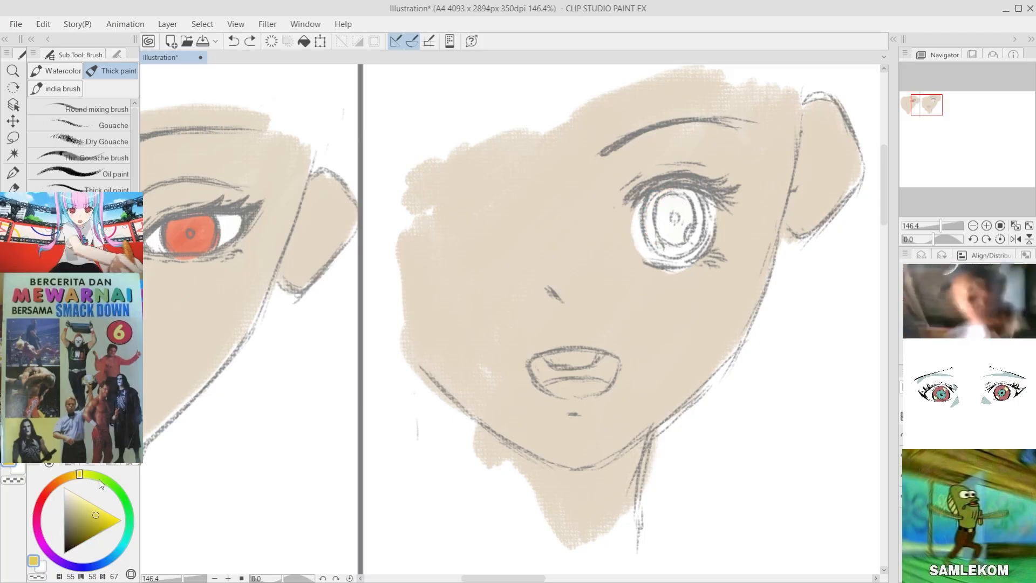
click(120, 492)
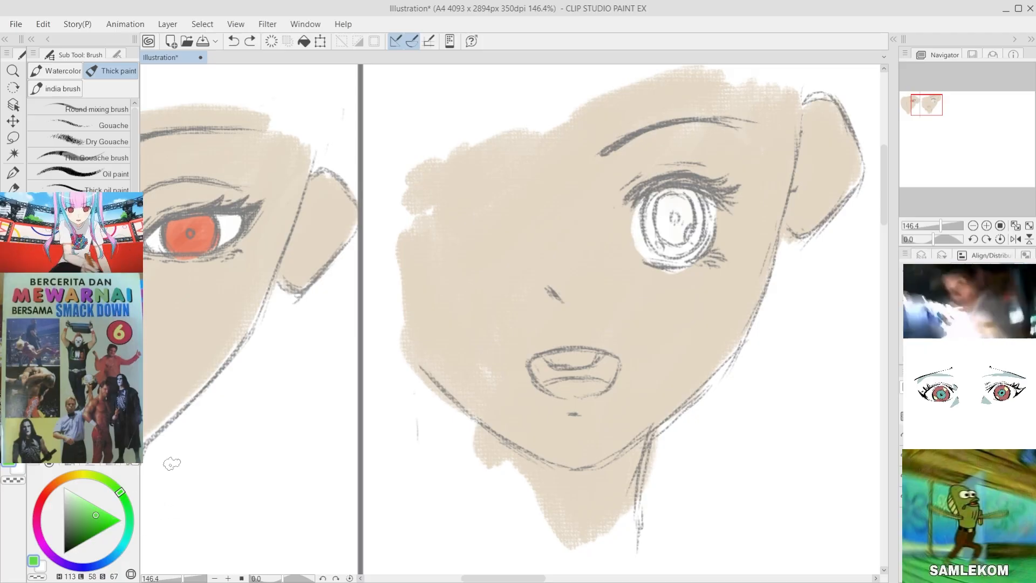
click(83, 526)
mouse_move(663, 200)
mouse_down()
mouse_move(658, 227)
mouse_move(660, 190)
mouse_move(666, 257)
mouse_move(664, 209)
mouse_move(666, 237)
mouse_move(691, 213)
mouse_move(696, 229)
mouse_move(697, 207)
mouse_move(674, 208)
mouse_move(686, 208)
mouse_move(664, 194)
mouse_move(688, 248)
mouse_up()
Step: Repaint the second face's iris in a lighter muted teal (H 185, L 62, S 44) and fill out its edges
drag(85, 521, 83, 513)
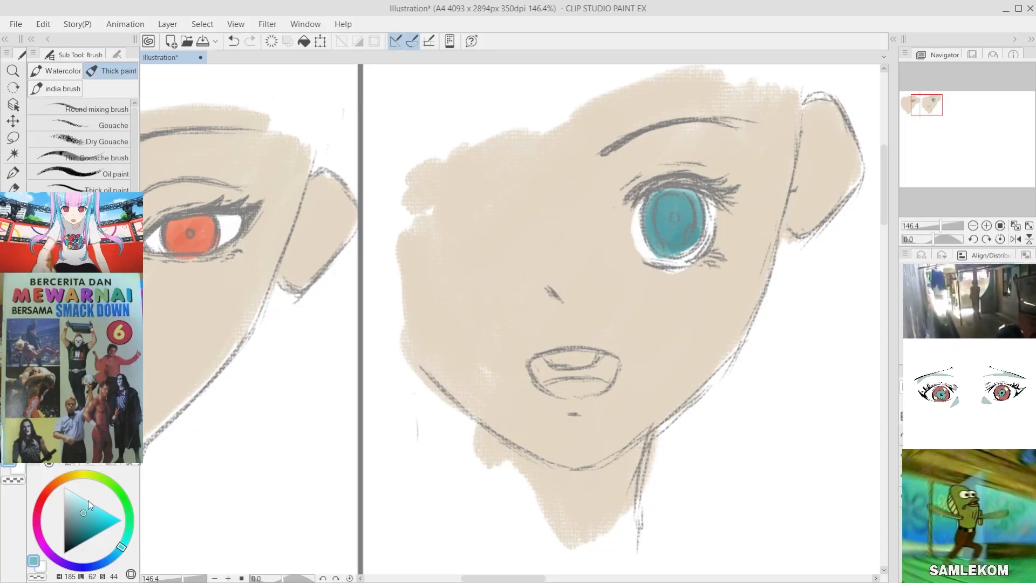
mouse_move(686, 194)
mouse_down()
mouse_move(656, 221)
mouse_move(666, 231)
mouse_move(687, 207)
mouse_up()
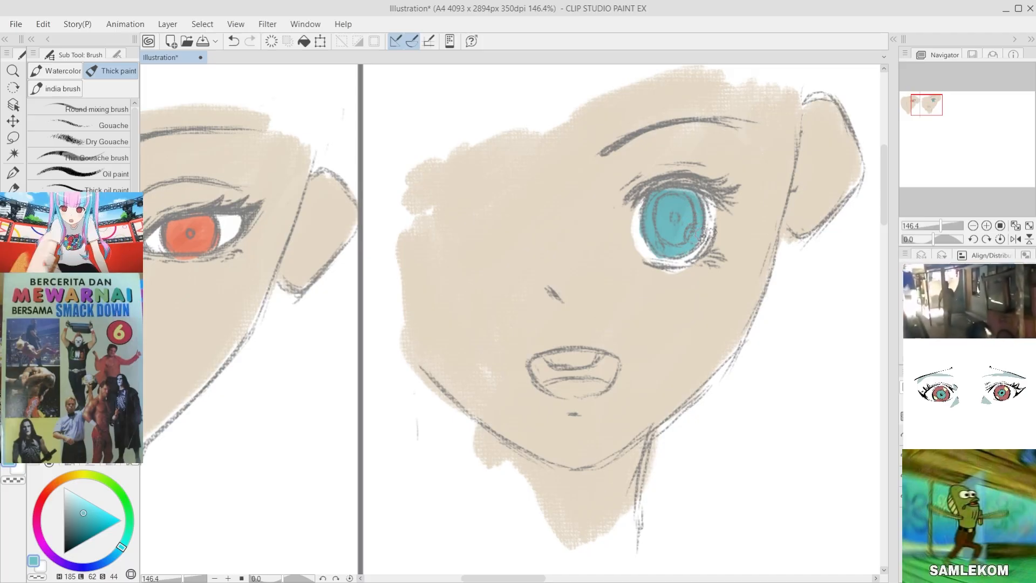
drag(707, 234, 696, 244)
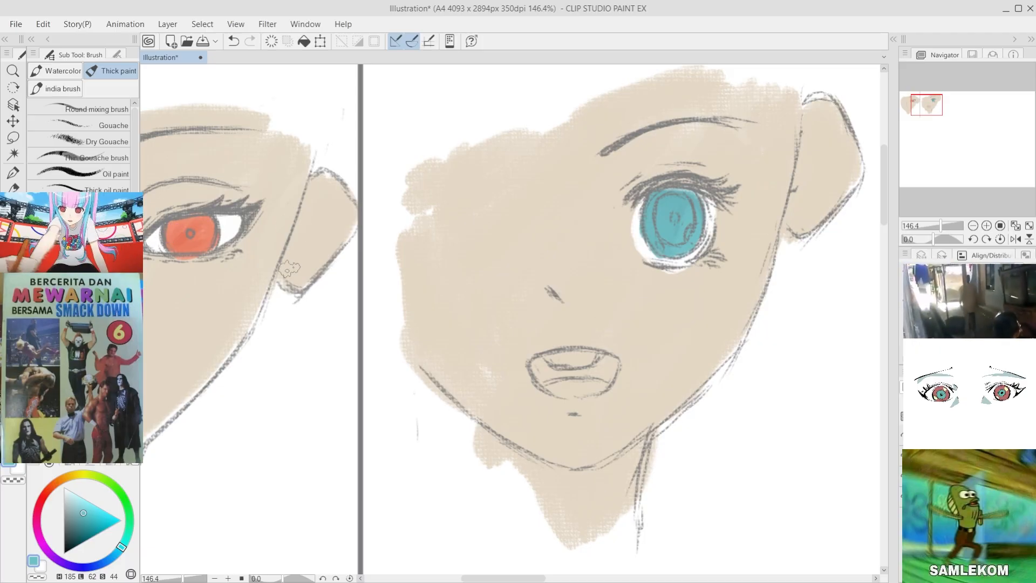
Step: Paint a fully saturated cyan swatch (H 185, L 51, S 100) on the blank canvas beside the second face
scroll(318, 243, down, 6)
scroll(261, 259, up, 4)
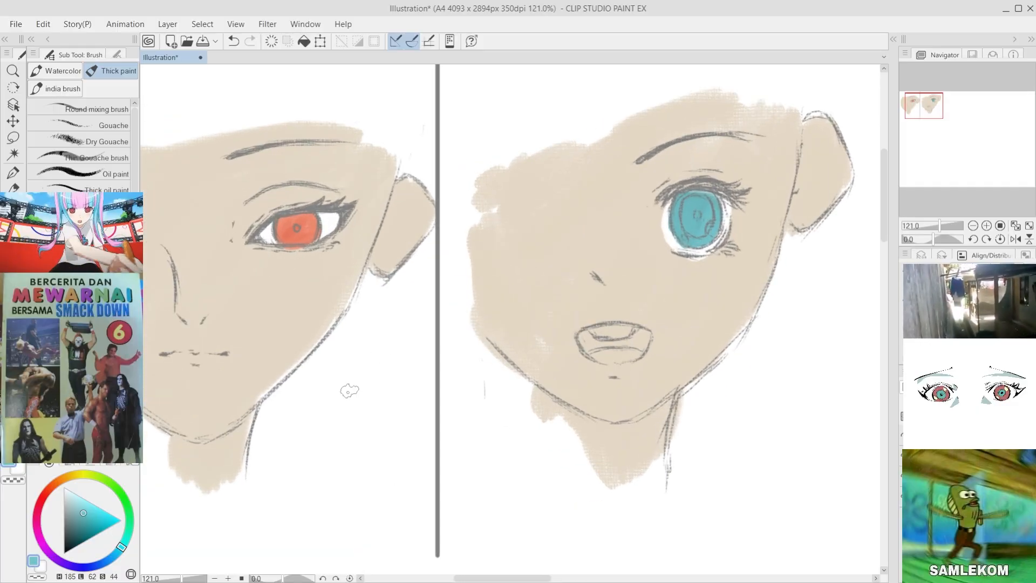
scroll(349, 390, down, 4)
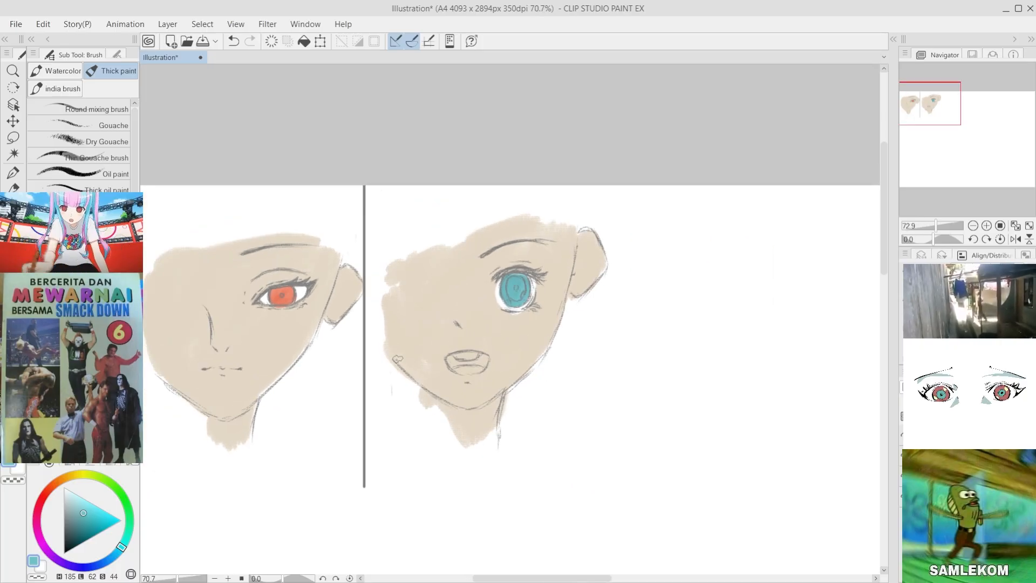
scroll(637, 364, up, 5)
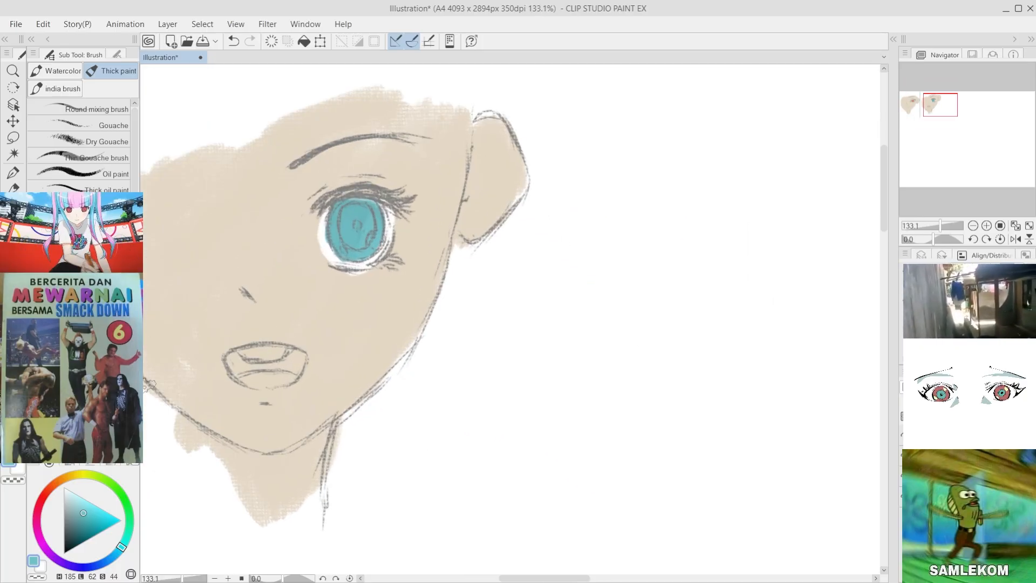
drag(107, 519, 112, 520)
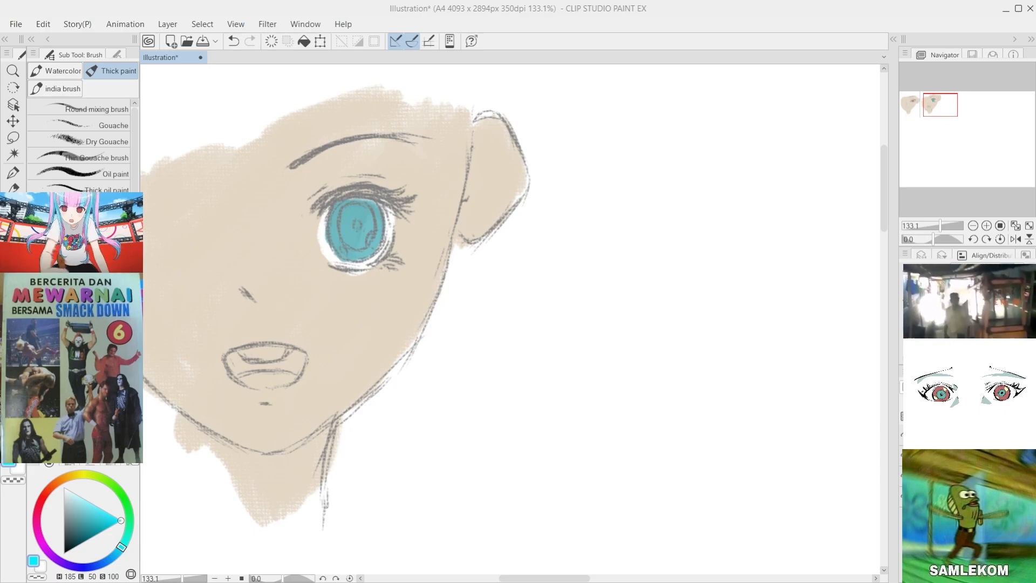
key(alt+Tab)
key(alt+Tab)
key(alt+Tab)
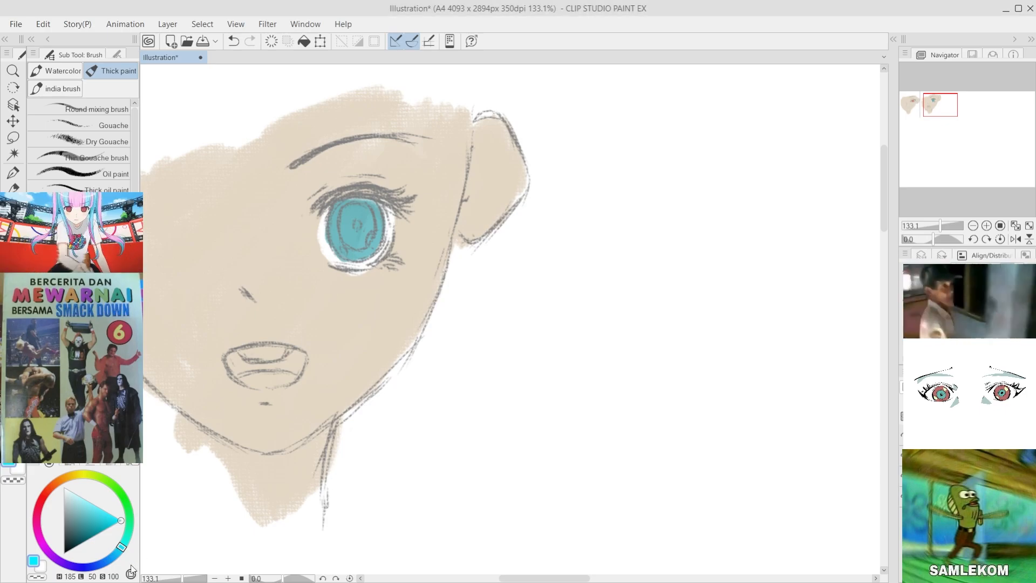
key(alt+Tab)
key(alt+Tab)
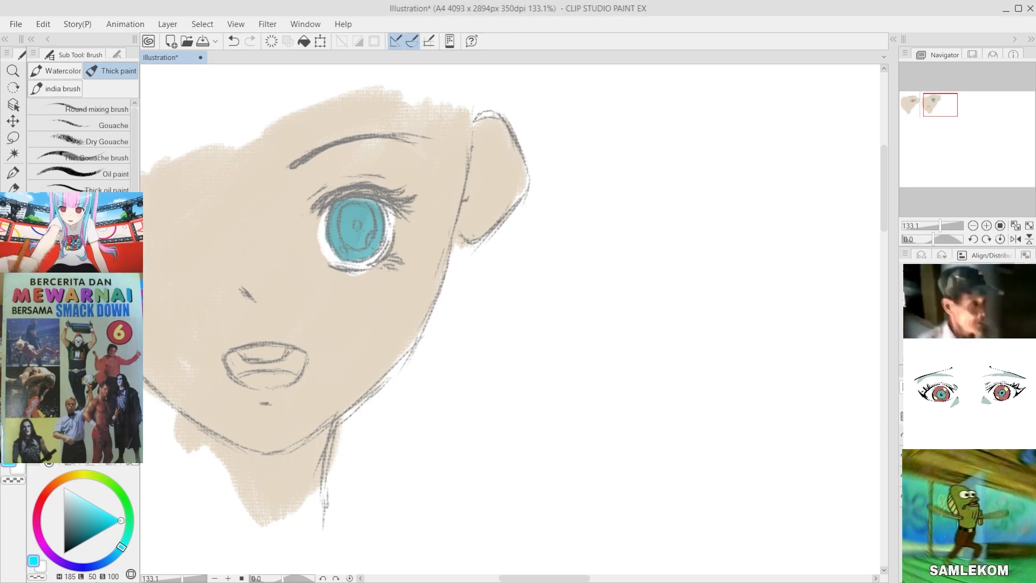
key(alt+Tab)
mouse_move(112, 513)
mouse_down()
mouse_move(101, 519)
mouse_move(119, 519)
mouse_up()
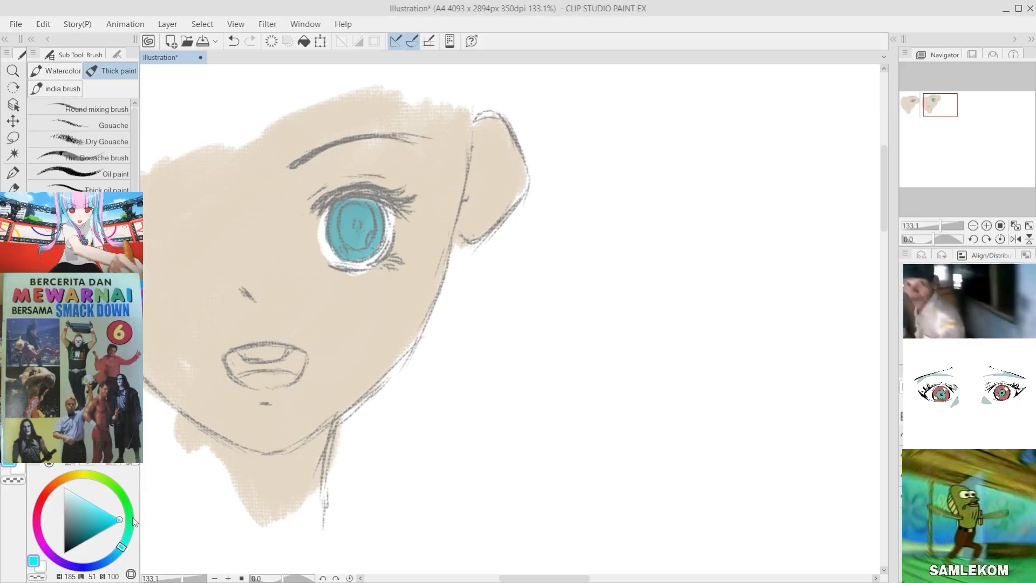
mouse_move(646, 113)
mouse_down()
mouse_move(666, 162)
mouse_move(658, 108)
mouse_move(669, 151)
mouse_move(668, 132)
mouse_up()
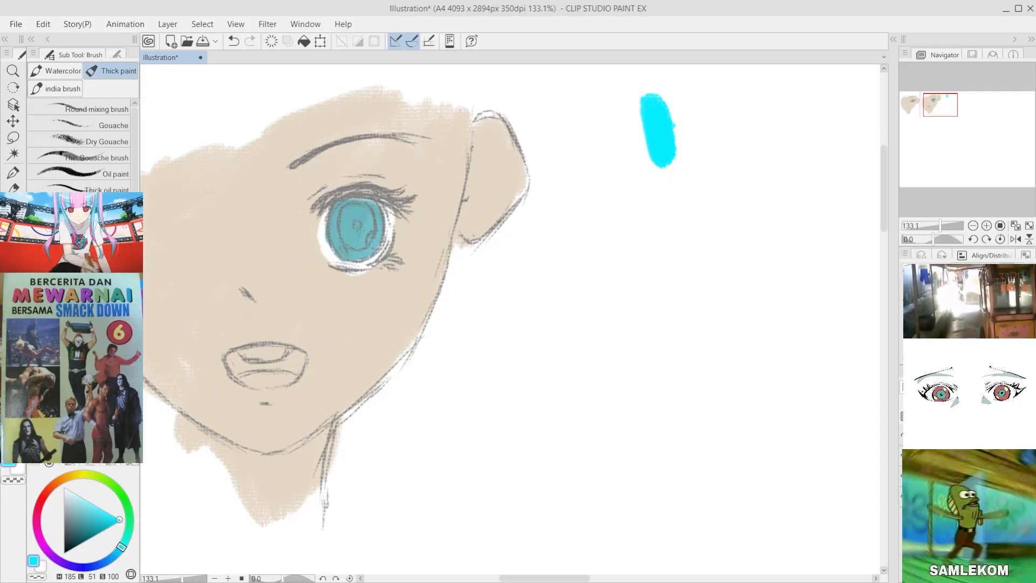
Step: Paint a muted teal swatch (H 185, L 57, S 44) beside the bright cyan one for comparison
click(85, 521)
drag(86, 521, 85, 515)
mouse_move(600, 103)
mouse_down()
mouse_move(624, 187)
mouse_move(619, 148)
mouse_up()
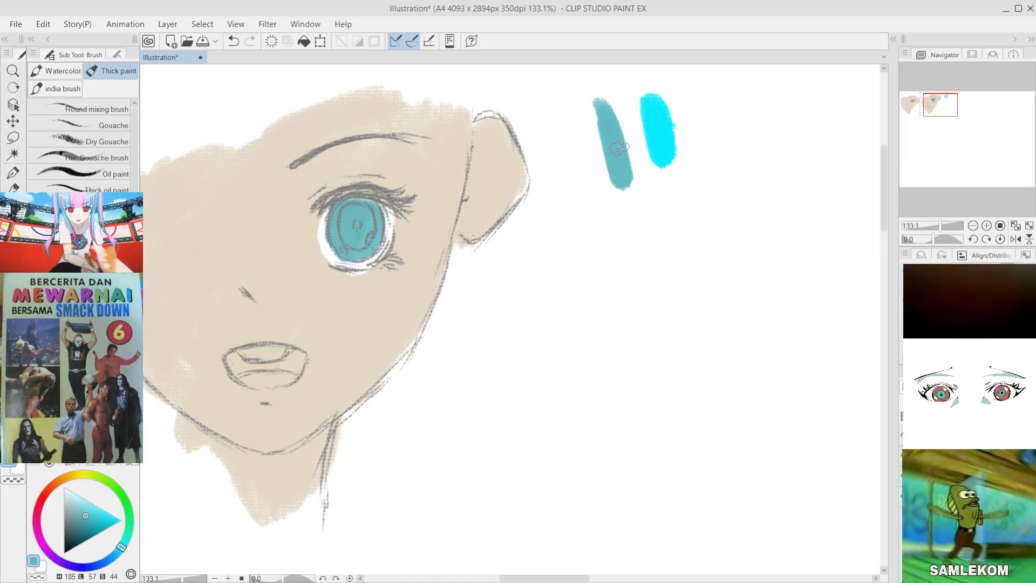
Step: Replace the muted teal swatch beside the second face with a duller one (H 185, L 57, S 33)
click(78, 511)
drag(80, 510, 80, 516)
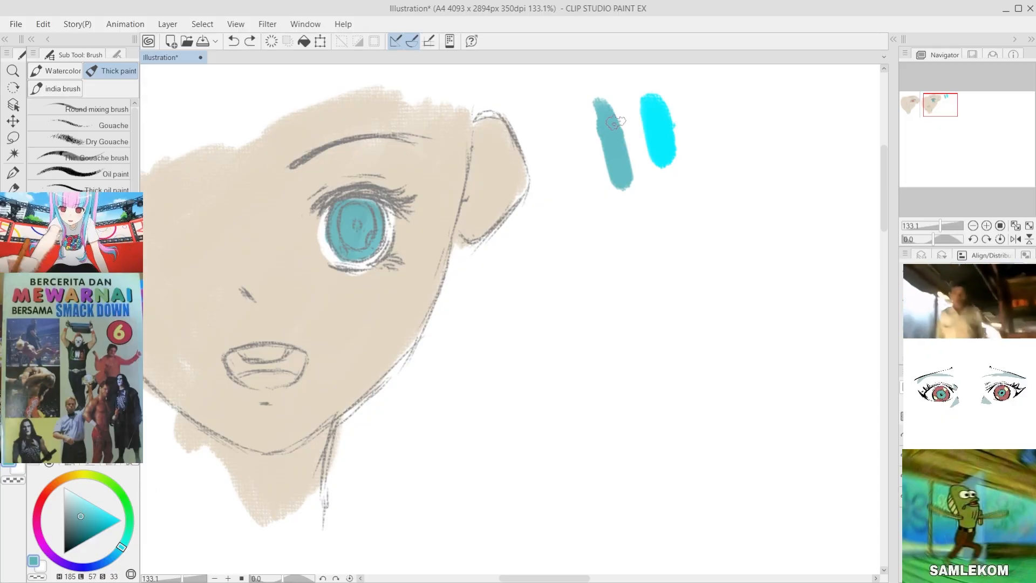
key(ctrl+z)
key(ctrl+z)
key(ctrl+z)
mouse_move(597, 108)
mouse_down()
mouse_move(621, 173)
mouse_move(612, 149)
mouse_up()
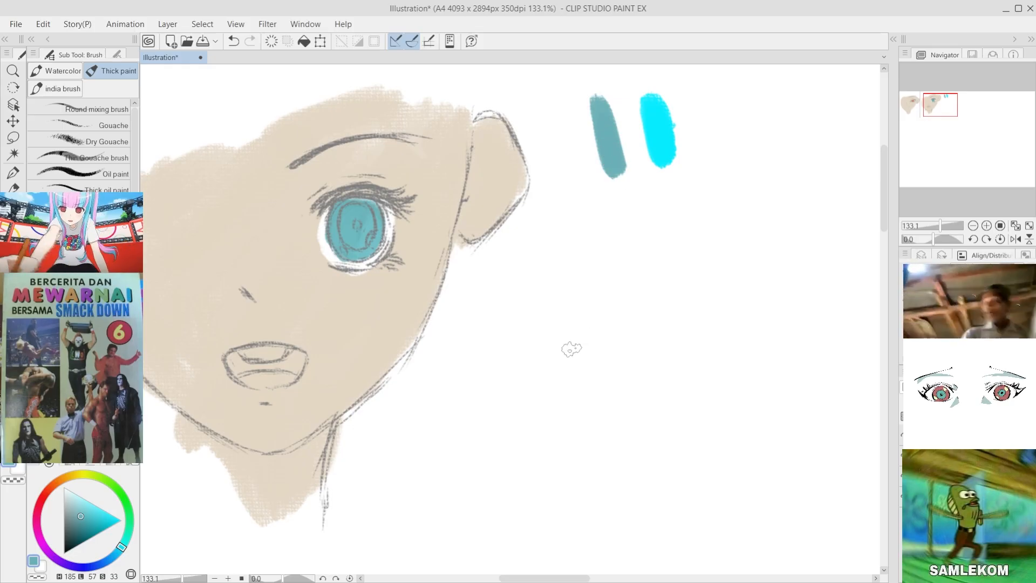
Step: Paint a pale teal swatch with L 80 beside the muted one, and add matching dabs above both swatches
drag(81, 516, 71, 501)
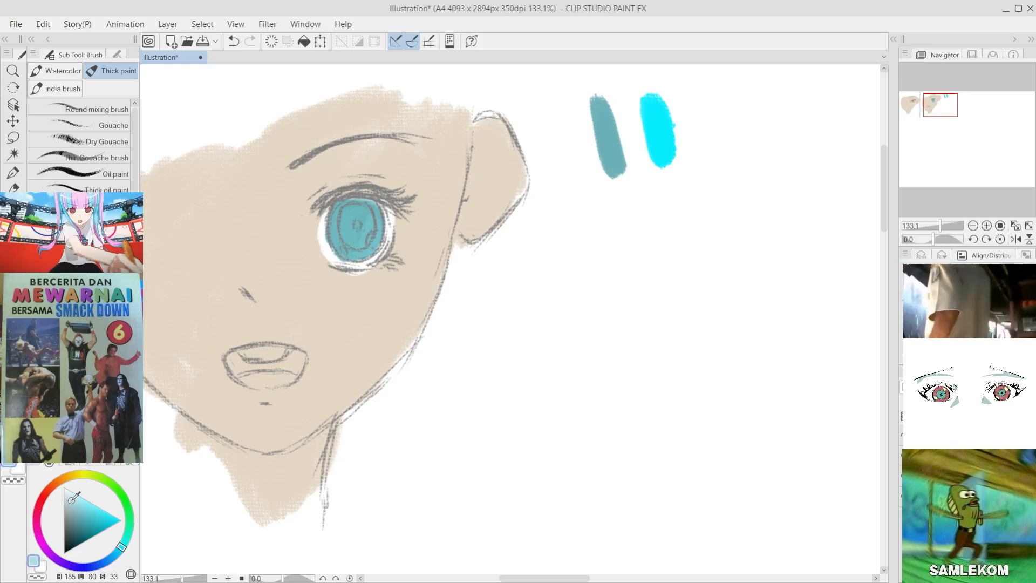
mouse_move(556, 120)
mouse_down()
mouse_move(569, 164)
mouse_move(557, 108)
mouse_move(561, 140)
mouse_up()
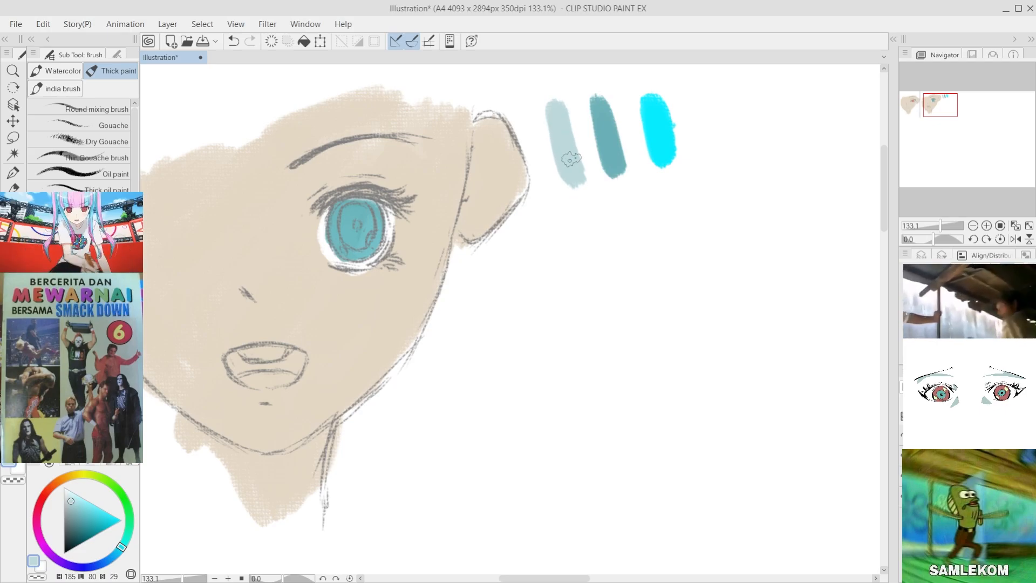
alt+click(605, 130)
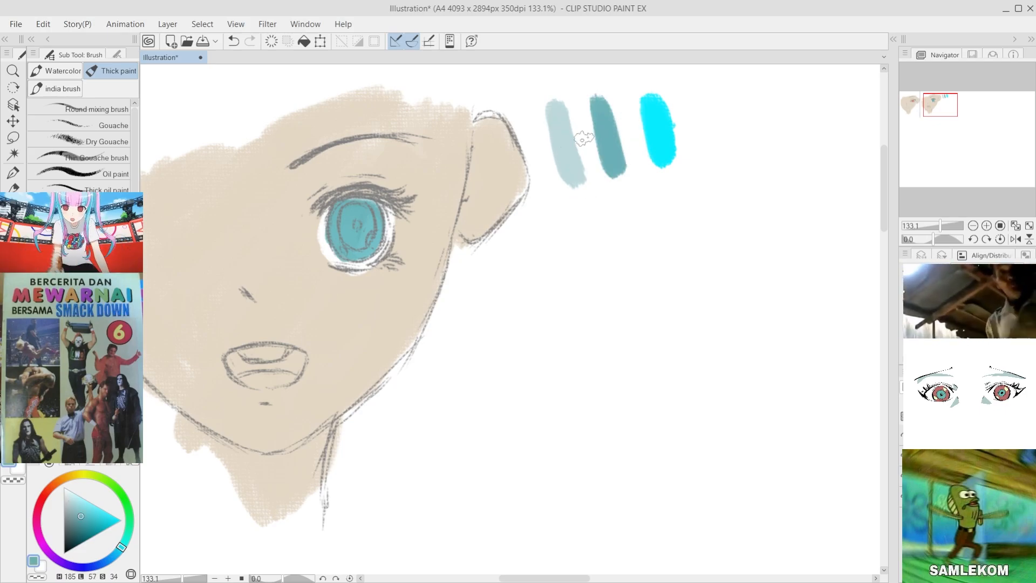
mouse_move(615, 75)
mouse_down()
mouse_move(558, 119)
mouse_move(534, 87)
mouse_up()
alt+click(557, 119)
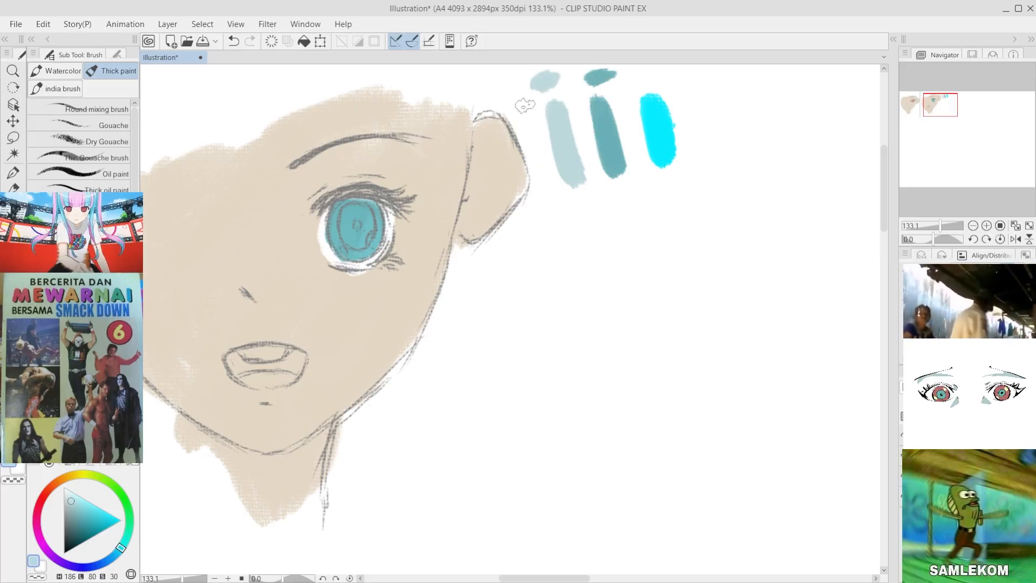
Step: Lighten the second face's iris with the pale teal (H 186, L 80, S 30) and resample that swatch
mouse_move(341, 222)
mouse_down()
mouse_move(350, 241)
mouse_move(364, 202)
mouse_move(368, 220)
mouse_move(360, 241)
mouse_up()
alt+click(558, 131)
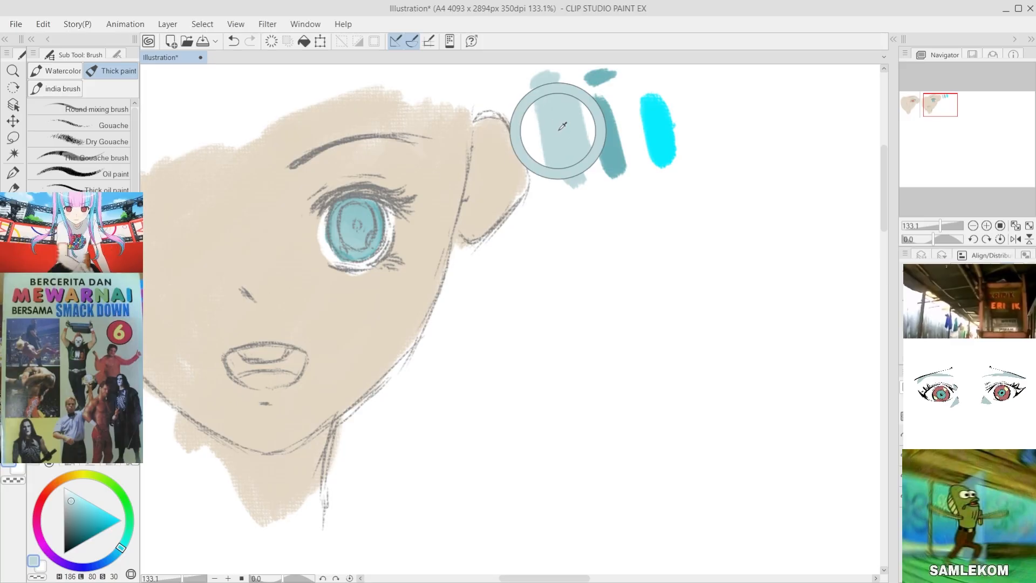
scroll(556, 140, down, 5)
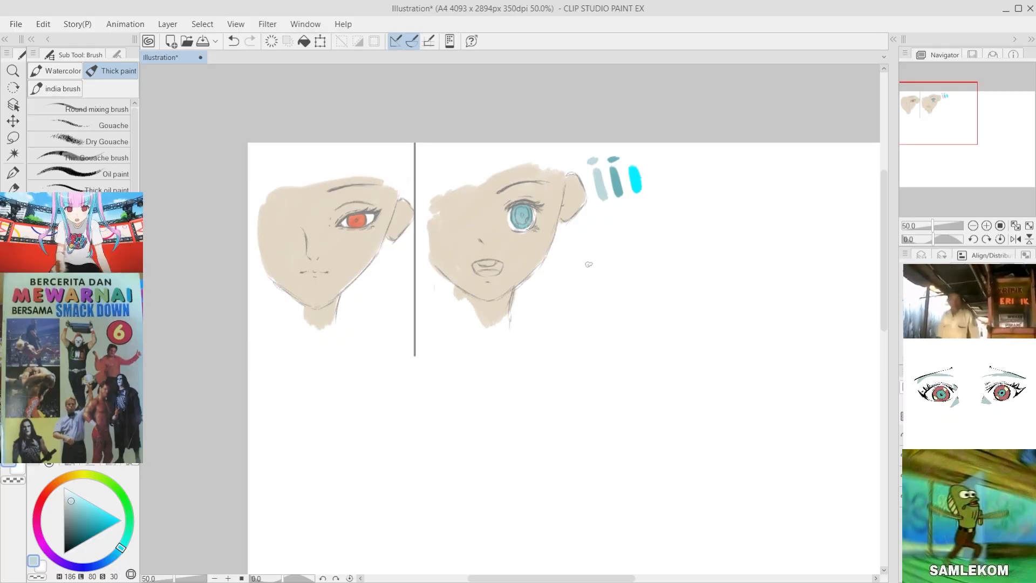
scroll(398, 232, up, 1)
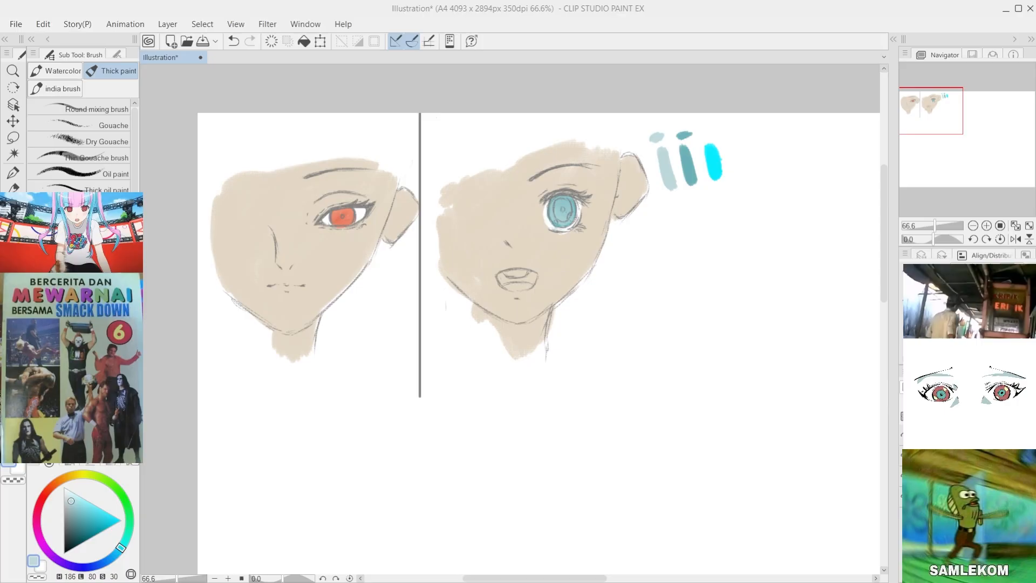
scroll(384, 209, up, 2)
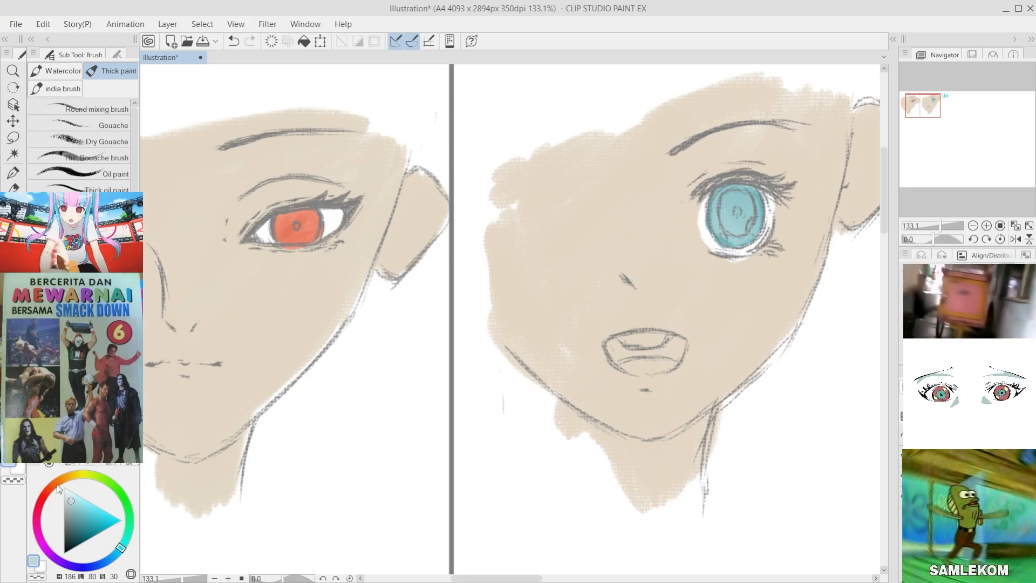
Step: Choose a muted orange (H 18, L 50, S 44) as the drawing colour
click(53, 485)
click(111, 510)
mouse_move(108, 515)
mouse_down()
mouse_move(98, 508)
mouse_move(92, 530)
mouse_move(89, 520)
mouse_up()
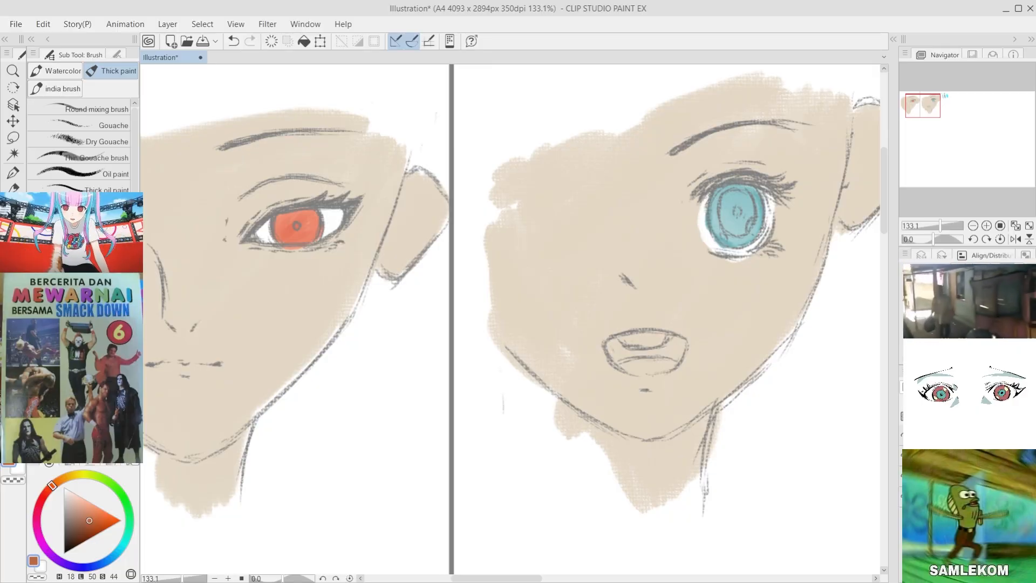
key(y)
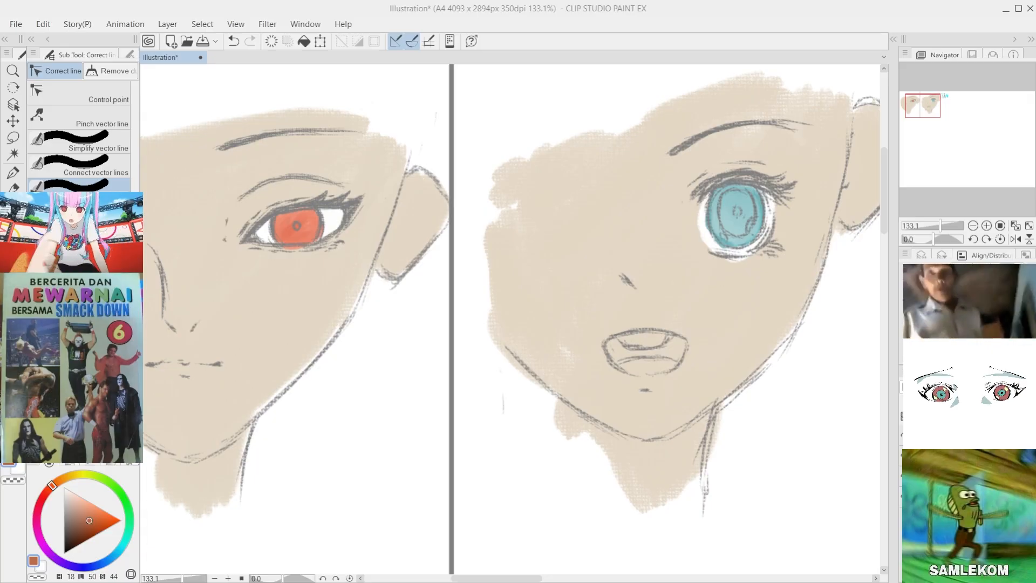
scroll(585, 308, down, 3)
scroll(704, 254, up, 5)
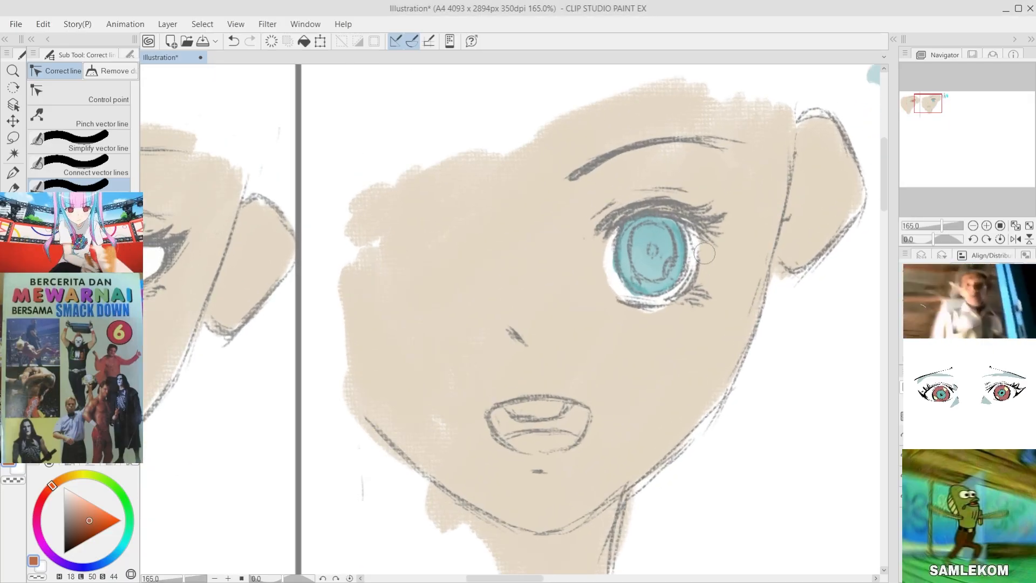
key(b)
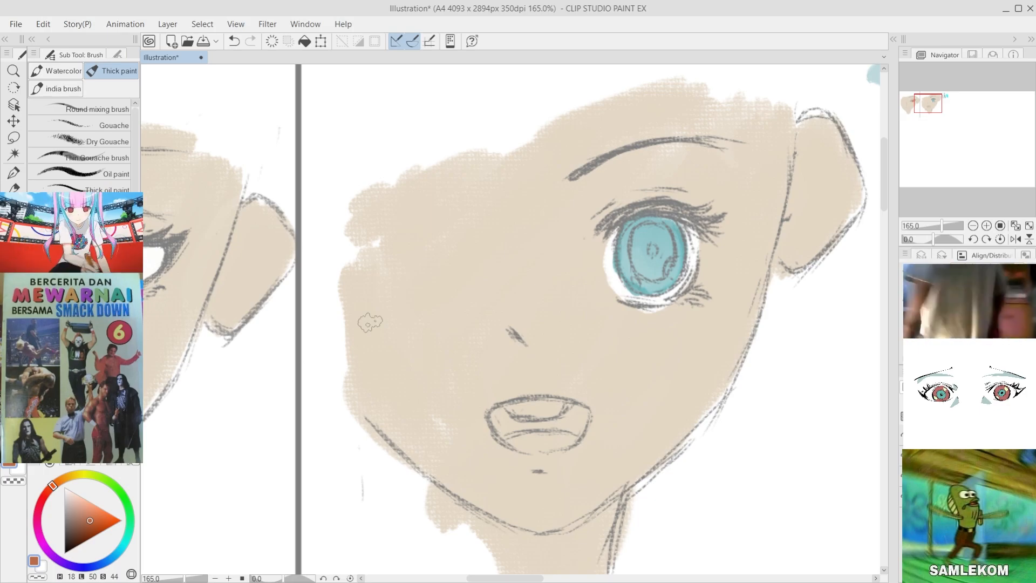
scroll(658, 248, down, 5)
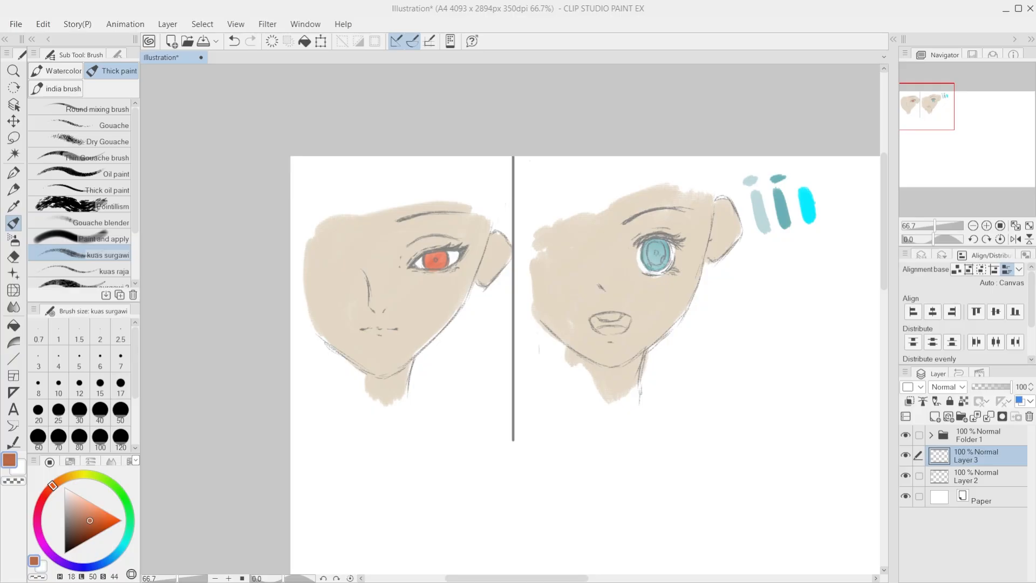
scroll(98, 225, down, 3)
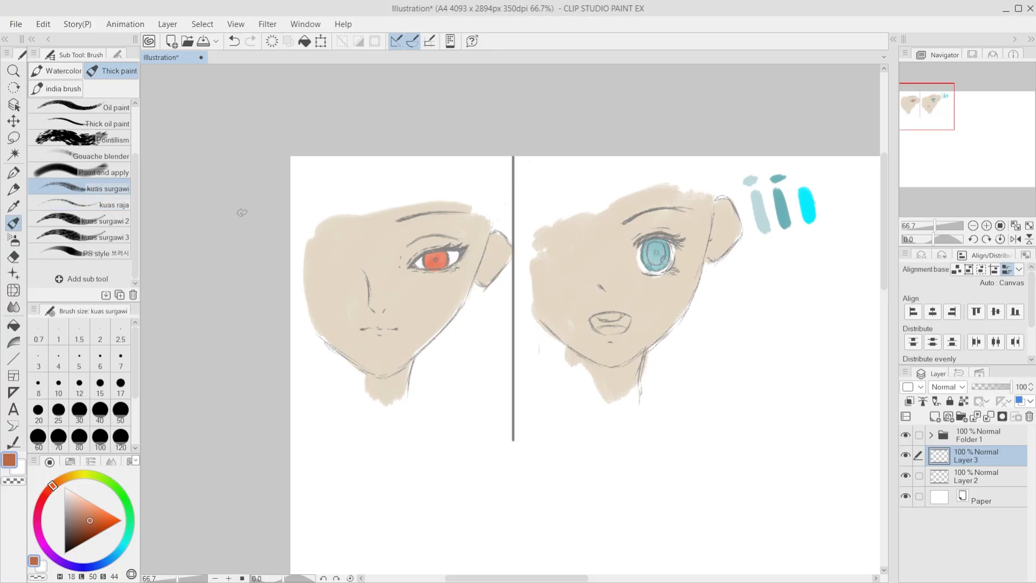
Step: Hide and show Layer 3 to check the eye colours, and compare the two faces and the swatches
click(907, 455)
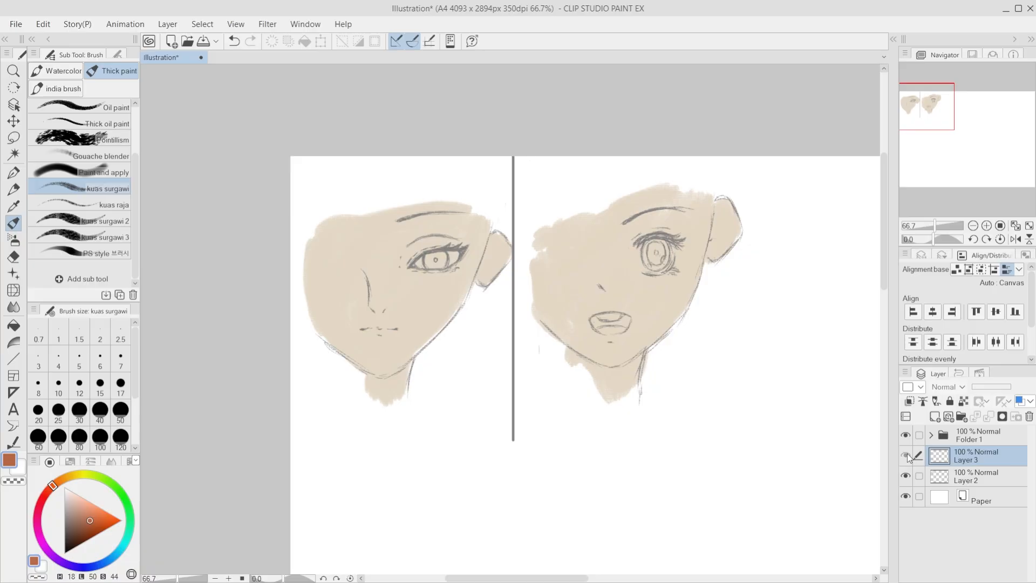
click(907, 455)
scroll(660, 233, up, 1)
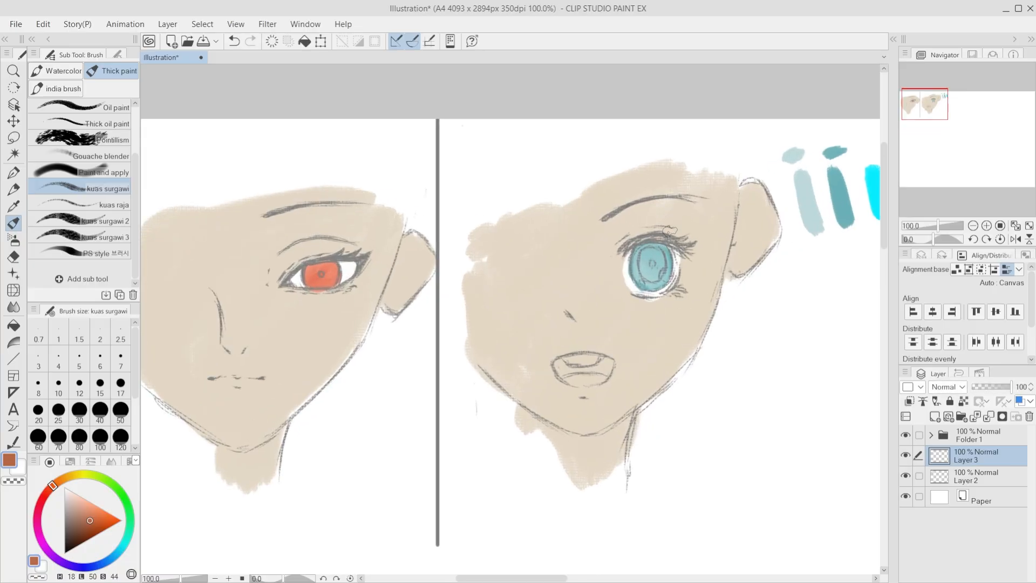
scroll(669, 300, up, 1)
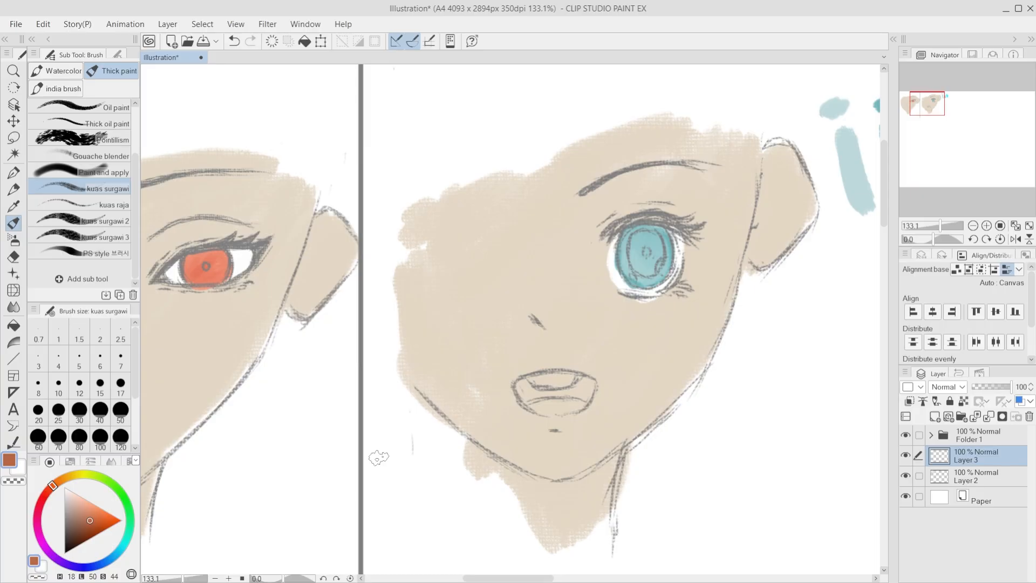
scroll(702, 324, down, 2)
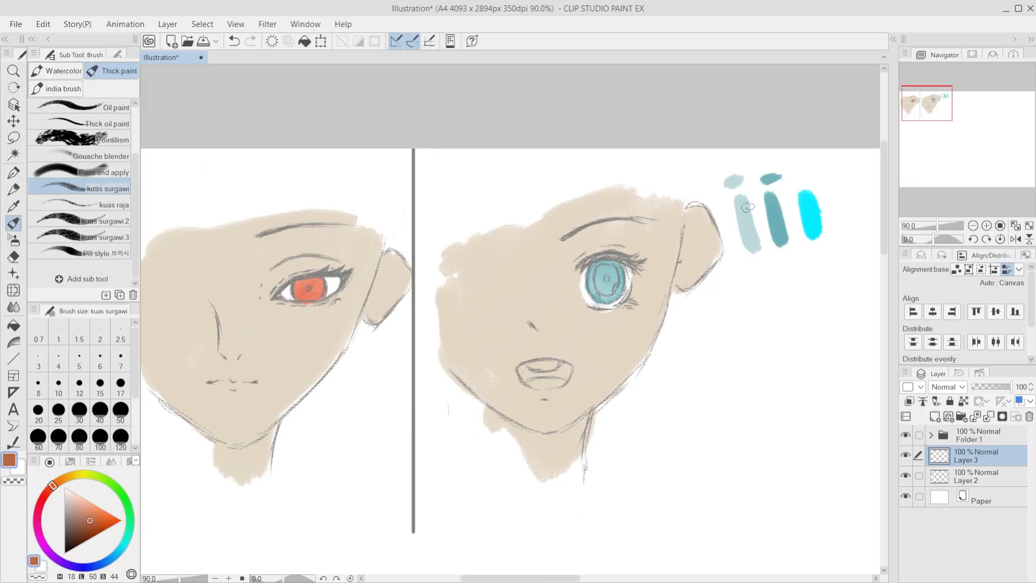
scroll(610, 335, up, 2)
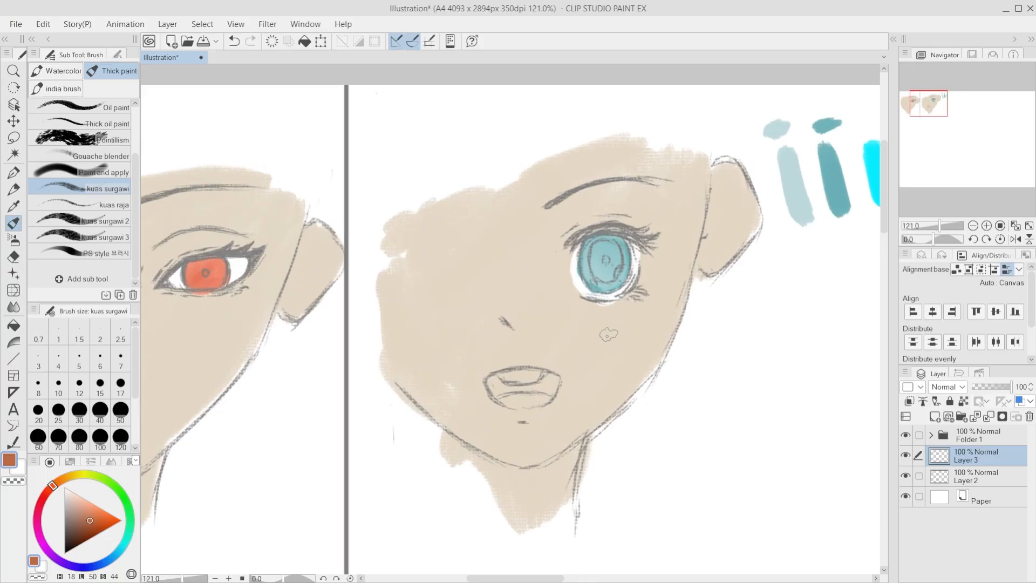
scroll(608, 334, down, 2)
scroll(608, 335, up, 3)
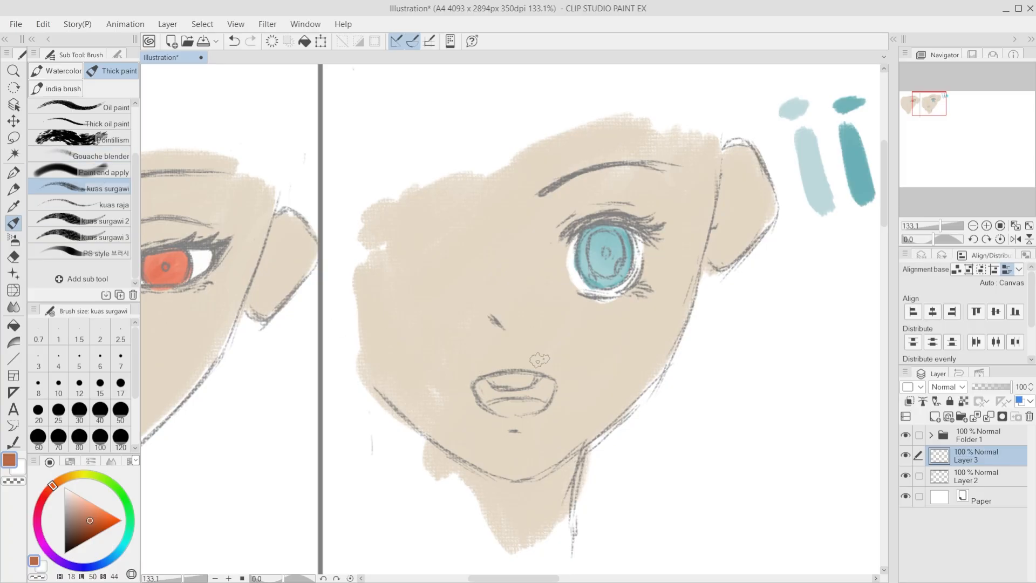
scroll(577, 301, down, 3)
scroll(769, 194, up, 4)
Step: Sample the pale teal swatch, and inspect both faces with and without the eye colours on Layer 3
alt+click(769, 194)
scroll(769, 195, down, 1)
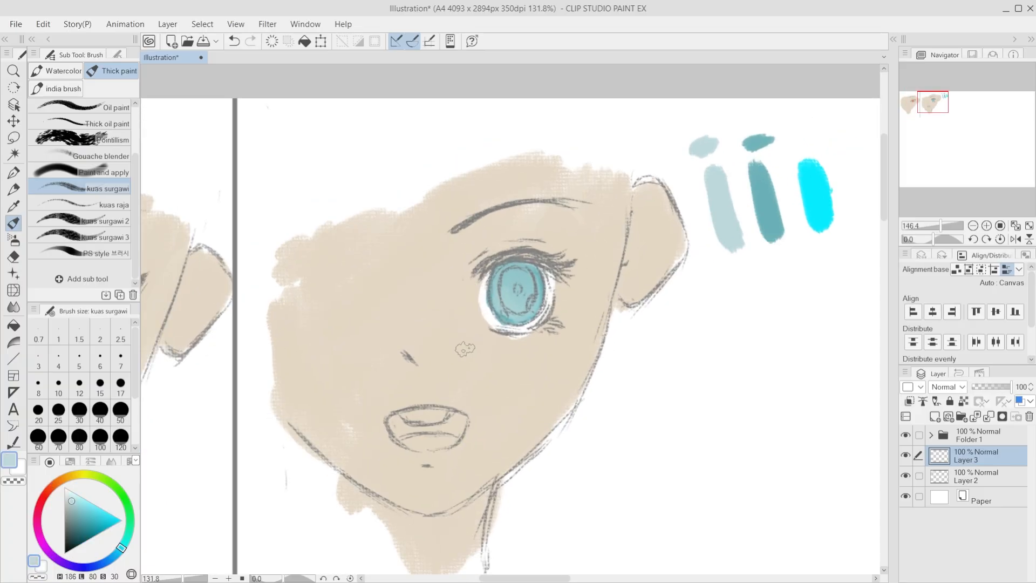
click(906, 455)
click(907, 456)
scroll(503, 314, down, 3)
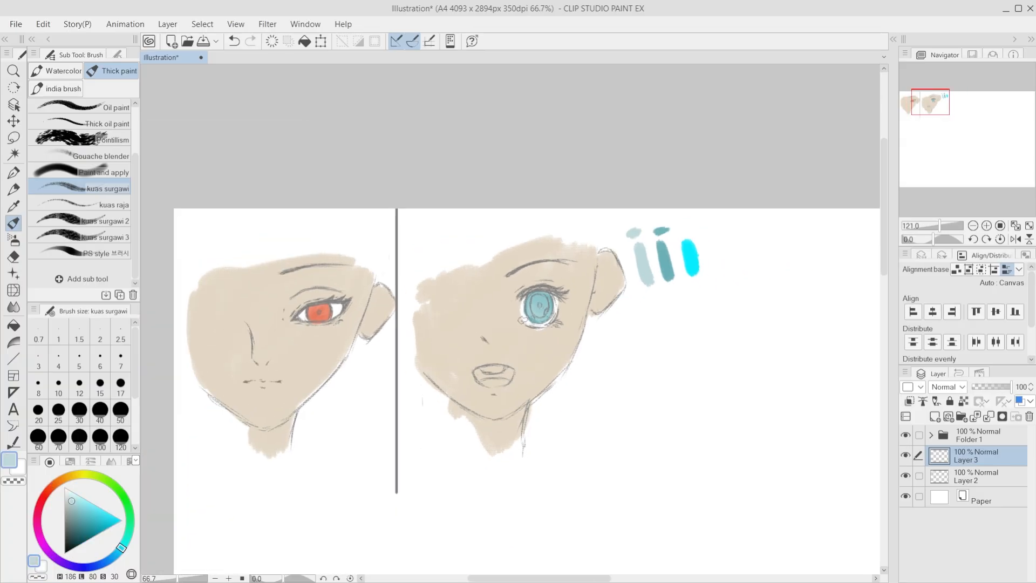
scroll(193, 359, up, 4)
click(905, 456)
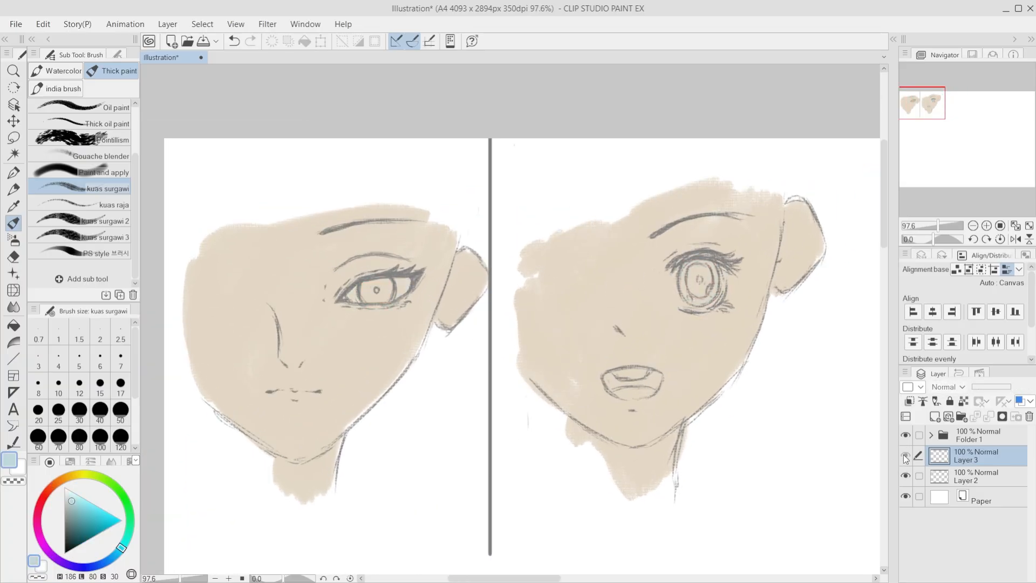
click(906, 457)
scroll(763, 287, up, 5)
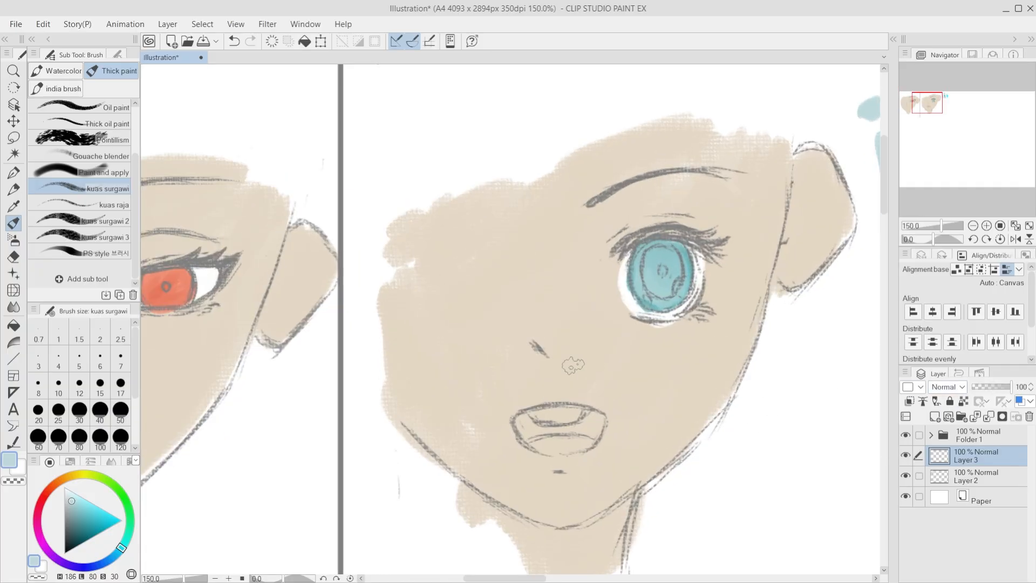
Step: Add a new layer above Layer 3, clip it to the layer below, and set its blending mode to Multiply
click(936, 419)
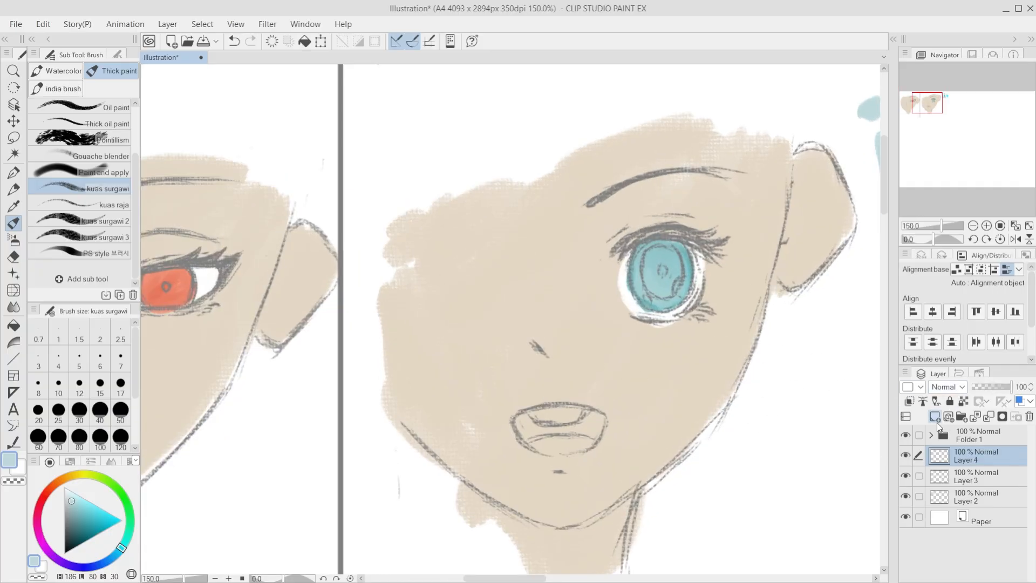
click(910, 402)
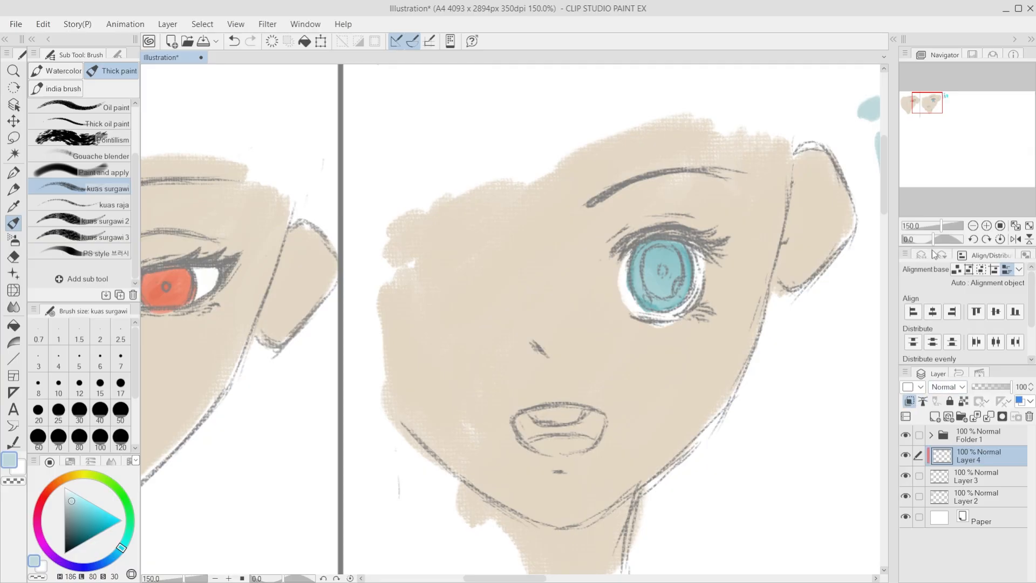
click(944, 54)
scroll(543, 279, down, 7)
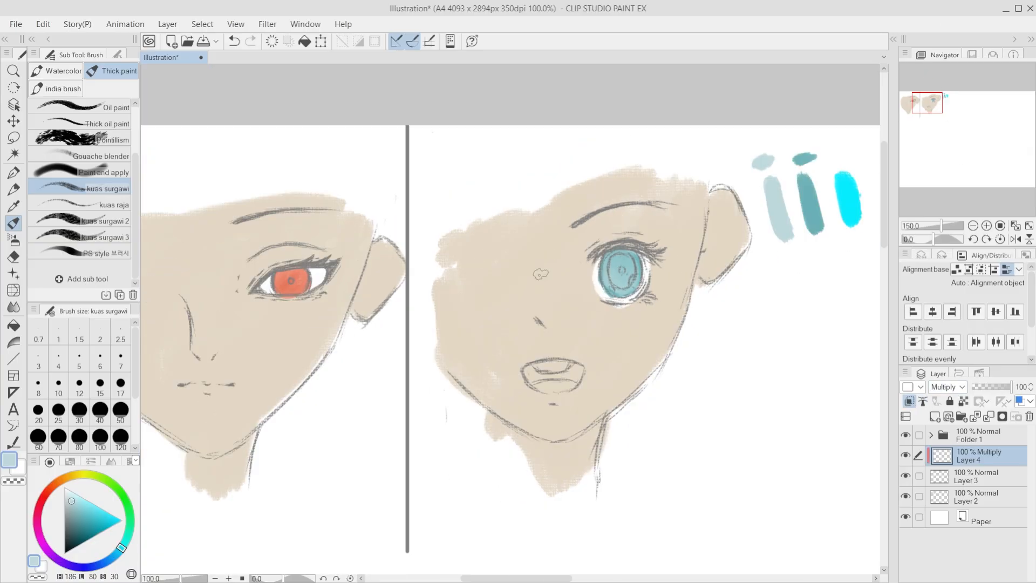
Step: Shade the second face's iris and eye white on the Multiply layer with a light grey (L 77, S 0)
key(minus)
scroll(602, 276, up, 3)
scroll(616, 279, up, 6)
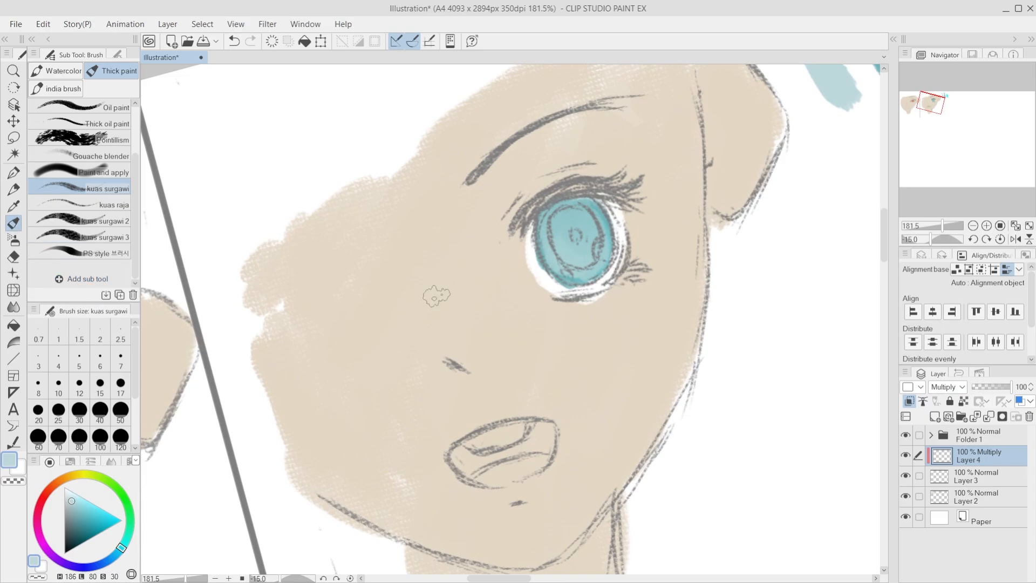
drag(593, 221, 596, 221)
key(ctrl+z)
click(65, 503)
mouse_move(539, 256)
mouse_down()
mouse_move(632, 200)
mouse_move(485, 307)
mouse_move(580, 216)
mouse_move(653, 175)
mouse_move(432, 312)
mouse_move(631, 173)
mouse_up()
mouse_move(558, 236)
mouse_down()
mouse_move(597, 224)
mouse_move(610, 239)
mouse_move(588, 286)
mouse_up()
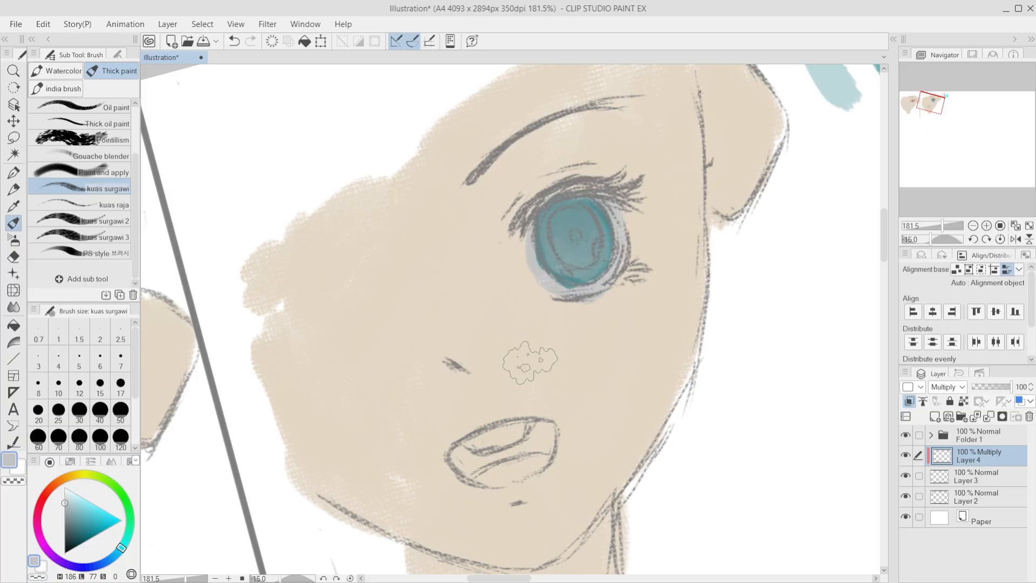
Step: Undo the last shading strokes over the lower part of the second face's eye
scroll(358, 518, down, 6)
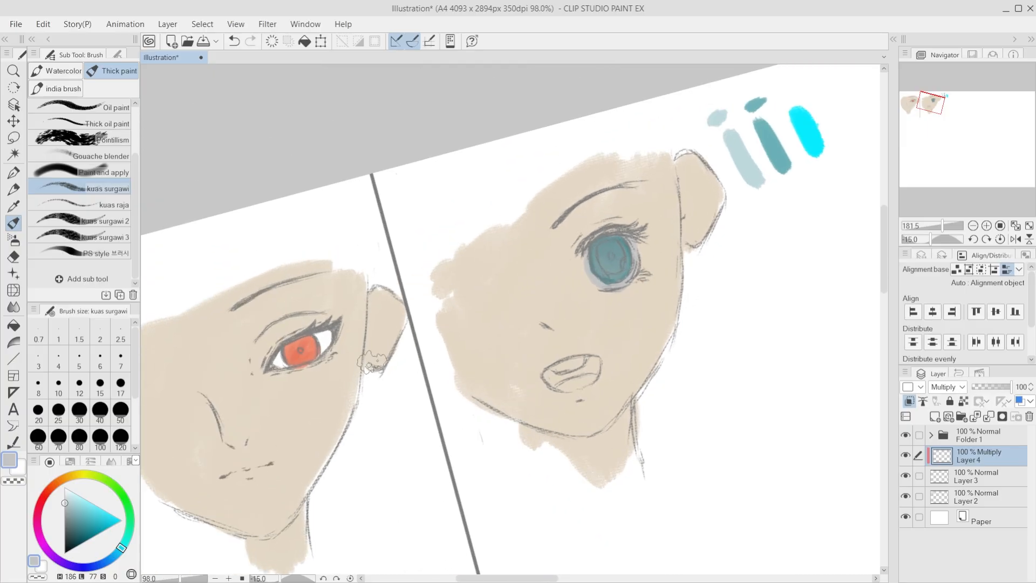
scroll(466, 362, up, 2)
key(ctrl+z)
key(ctrl+z)
key(ctrl+z)
key(ctrl+z)
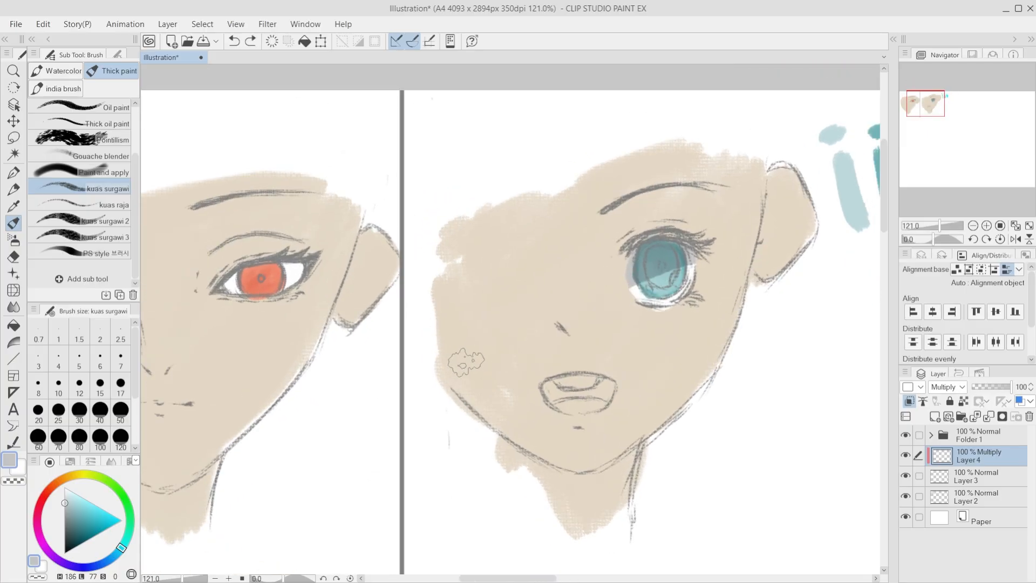
Step: Rework the grey shadow across the upper part of the second face's iris, undoing the unwanted strokes
drag(639, 251, 677, 243)
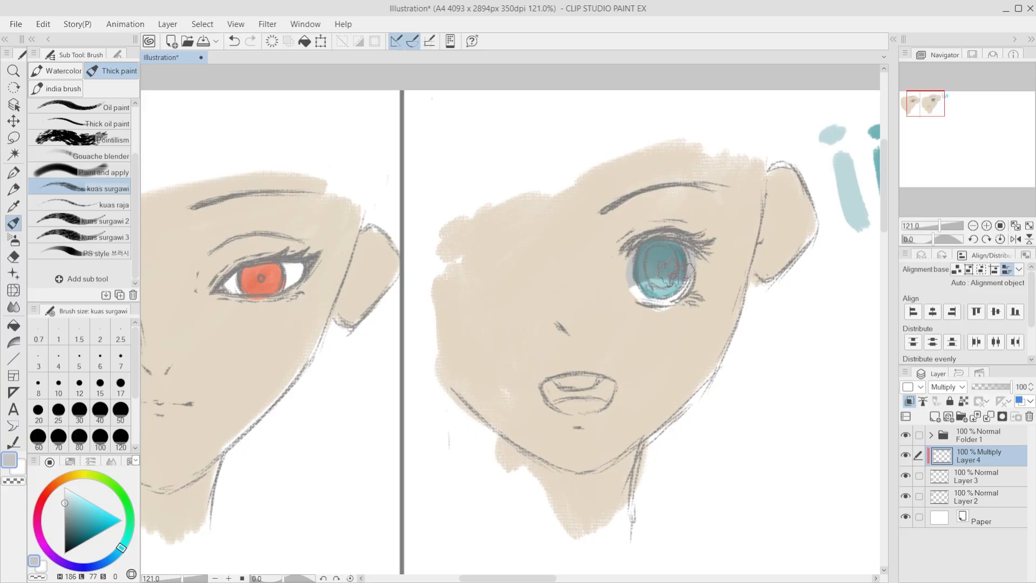
key(ctrl+z)
mouse_move(642, 258)
mouse_down()
mouse_move(708, 269)
mouse_move(611, 260)
mouse_move(717, 266)
mouse_move(607, 253)
mouse_move(640, 249)
mouse_move(633, 266)
mouse_move(706, 254)
mouse_move(611, 258)
mouse_move(722, 260)
mouse_move(612, 251)
mouse_move(739, 244)
mouse_move(609, 251)
mouse_move(705, 255)
mouse_up()
key(ctrl+z)
key(ctrl+z)
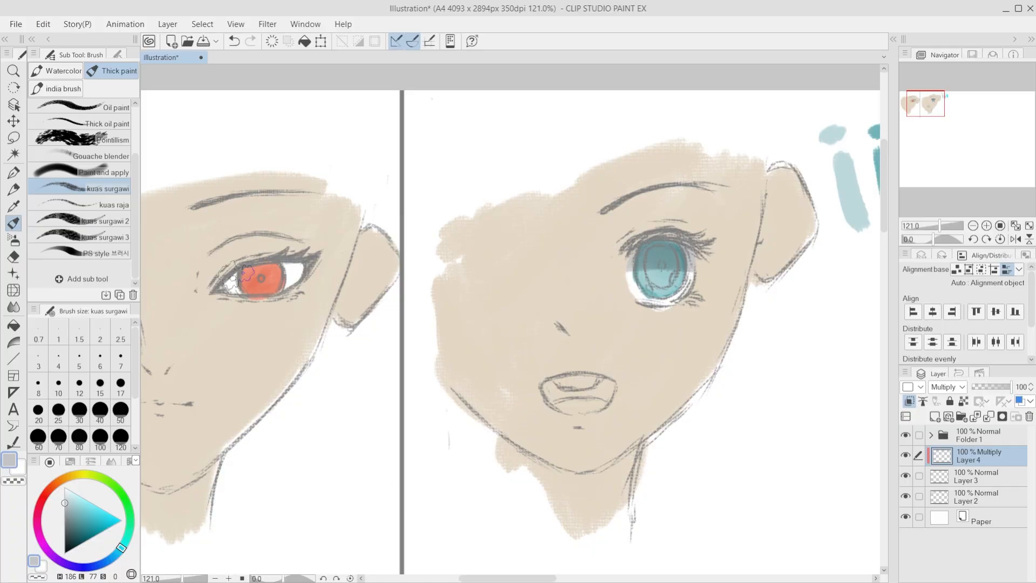
Step: Shade the upper part of the first face's iris and eye white with light grey (L 77, S 0)
mouse_move(257, 271)
mouse_down()
mouse_move(316, 263)
mouse_move(290, 264)
mouse_up()
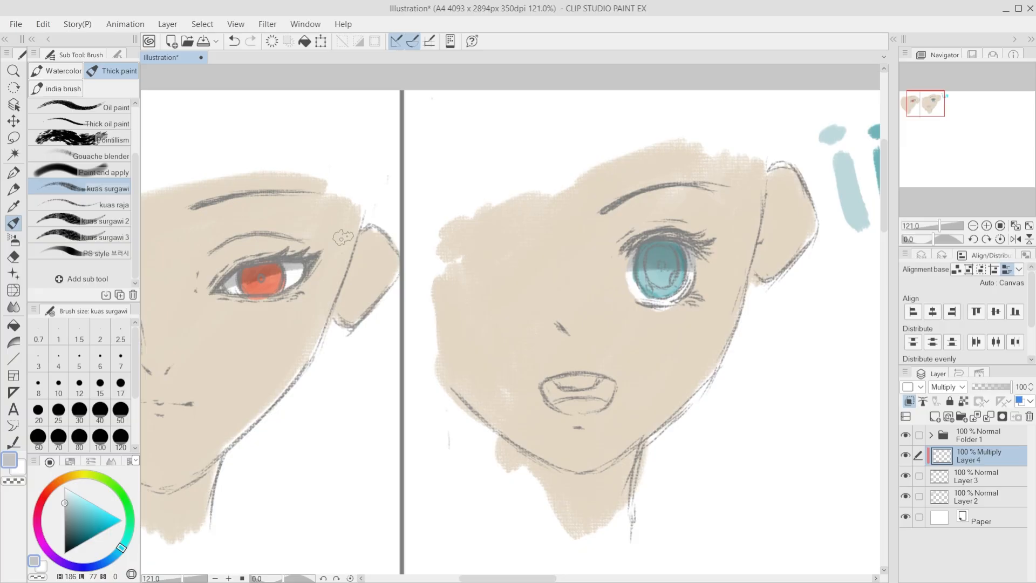
scroll(368, 256, down, 2)
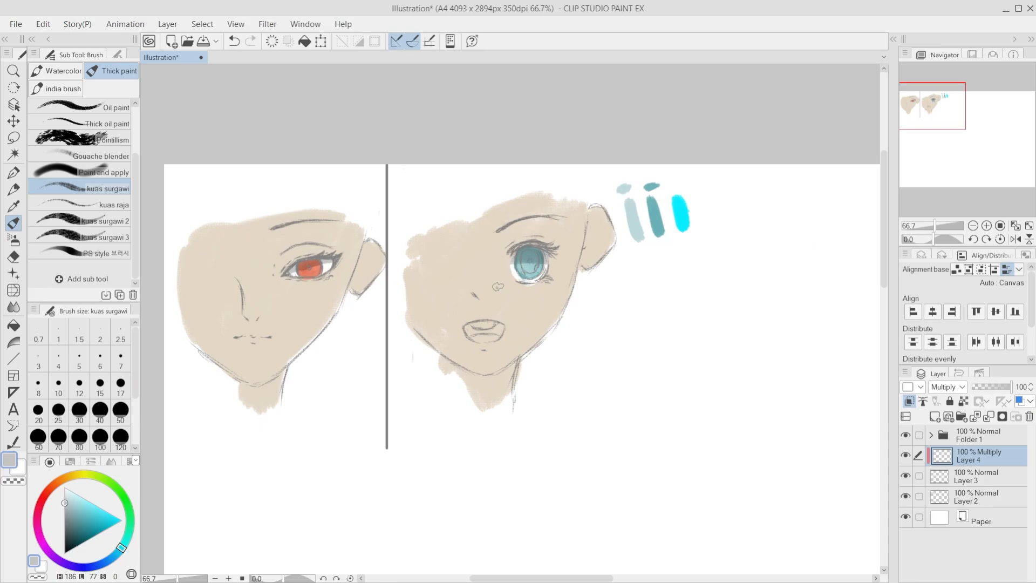
scroll(498, 287, up, 2)
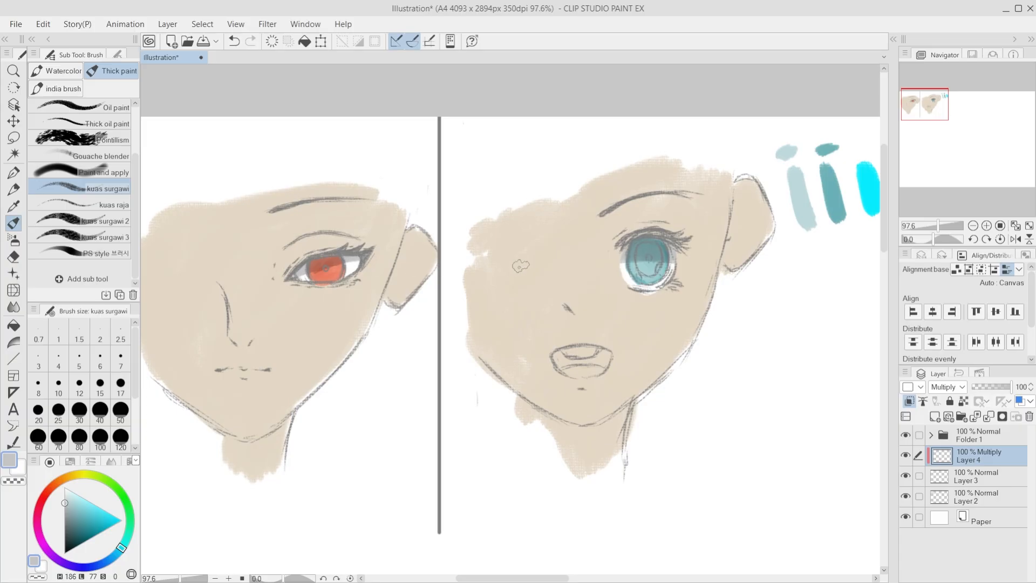
Step: Compare the grey eye shadows on the first and second faces, up close and from a distance
scroll(299, 245, up, 8)
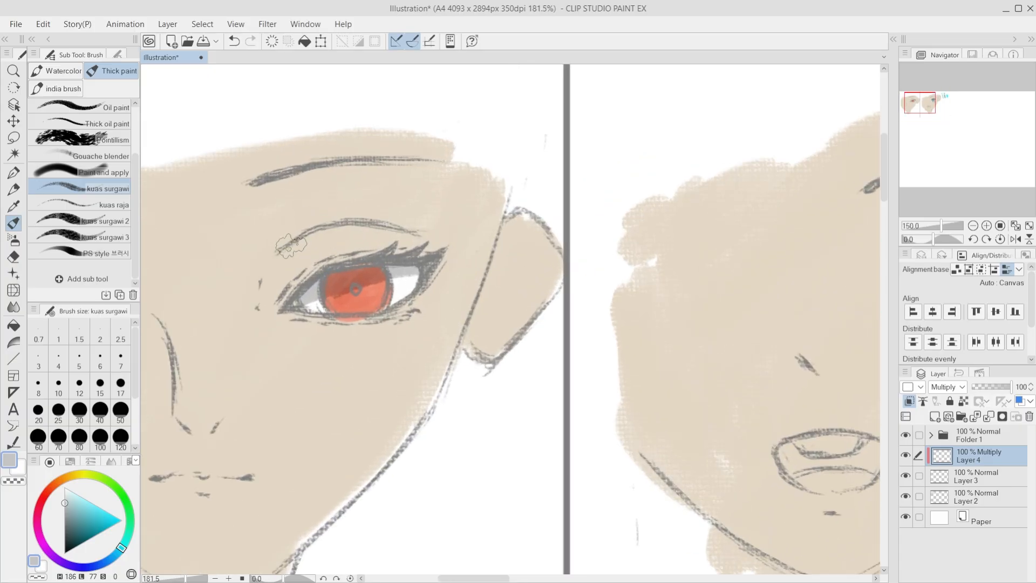
scroll(297, 248, down, 9)
scroll(672, 292, up, 6)
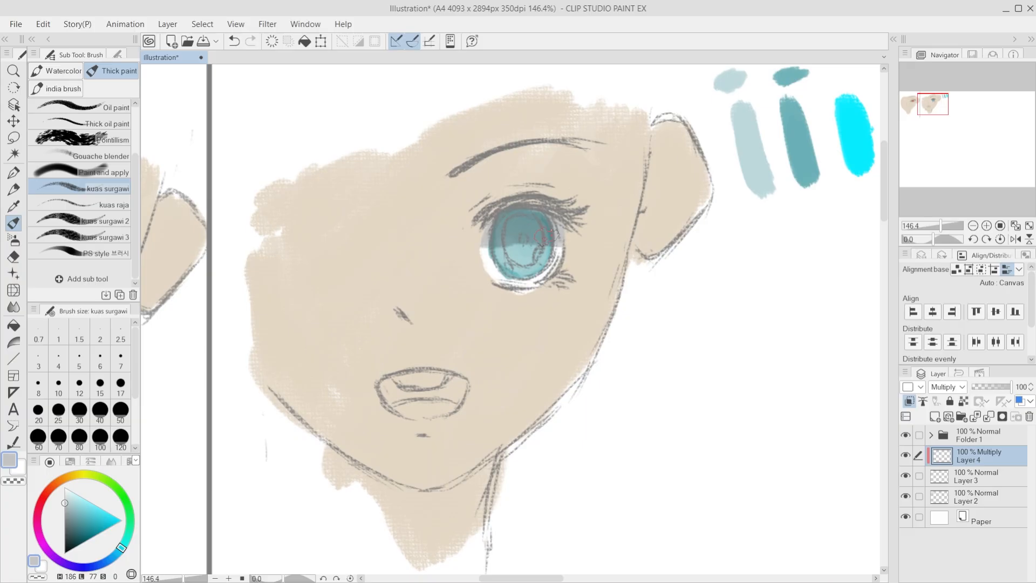
scroll(480, 231, down, 8)
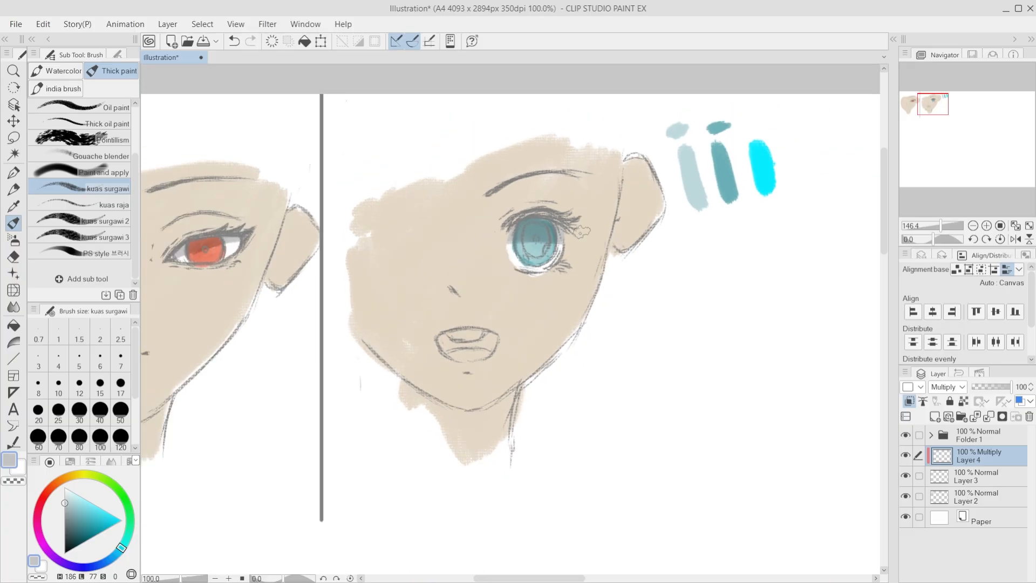
scroll(206, 214, up, 6)
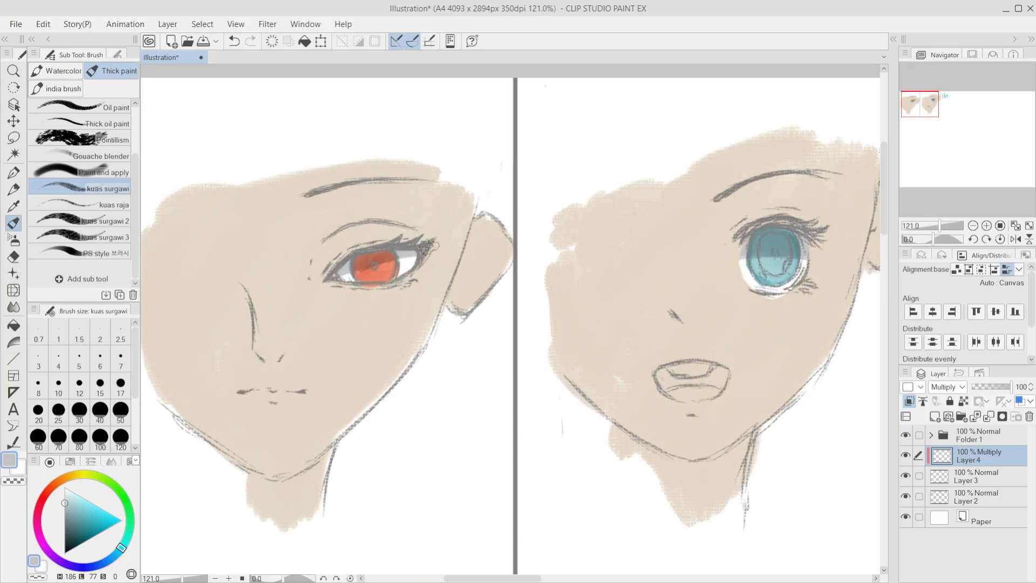
scroll(465, 231, down, 5)
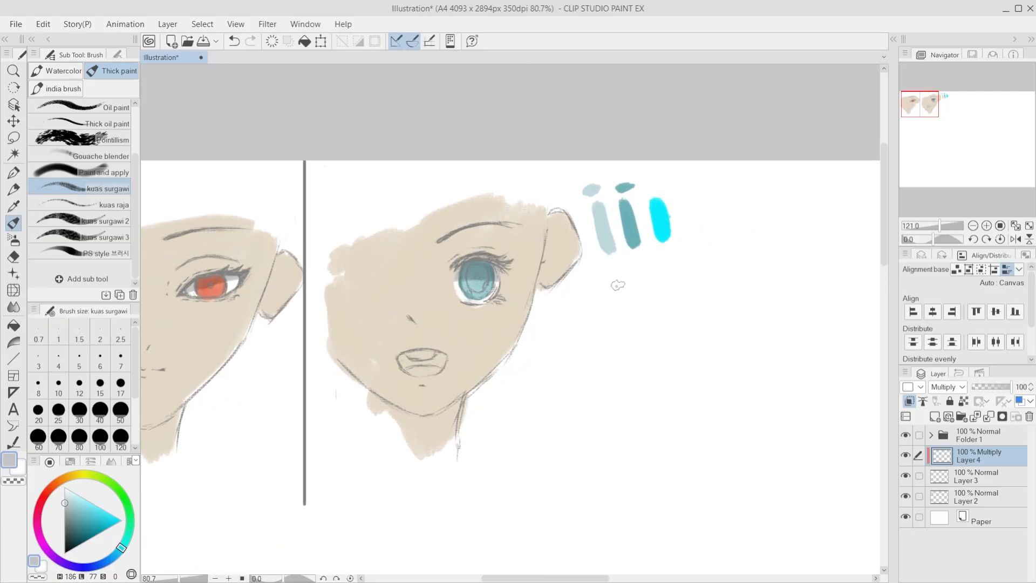
scroll(354, 319, up, 5)
scroll(354, 319, up, 2)
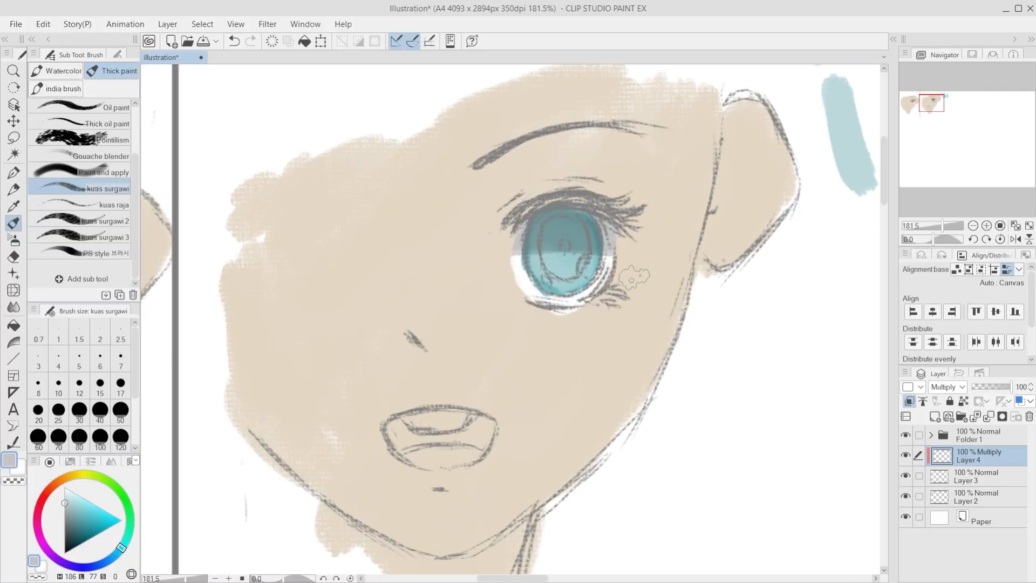
Step: Shade the second face's inner iris with a darker grey (L 58, S 0), undoing unwanted strokes, and rework its centre with lighter grey (L 81)
click(64, 507)
click(64, 510)
mouse_move(564, 244)
mouse_down()
mouse_move(557, 231)
mouse_move(551, 261)
mouse_up()
key(ctrl+z)
click(65, 515)
key(ctrl+z)
mouse_move(548, 225)
mouse_down()
mouse_move(569, 253)
mouse_move(555, 232)
mouse_move(543, 248)
mouse_move(565, 275)
mouse_move(576, 272)
mouse_move(540, 276)
mouse_move(573, 228)
mouse_up()
key(ctrl+z)
key(ctrl+z)
drag(561, 230, 573, 267)
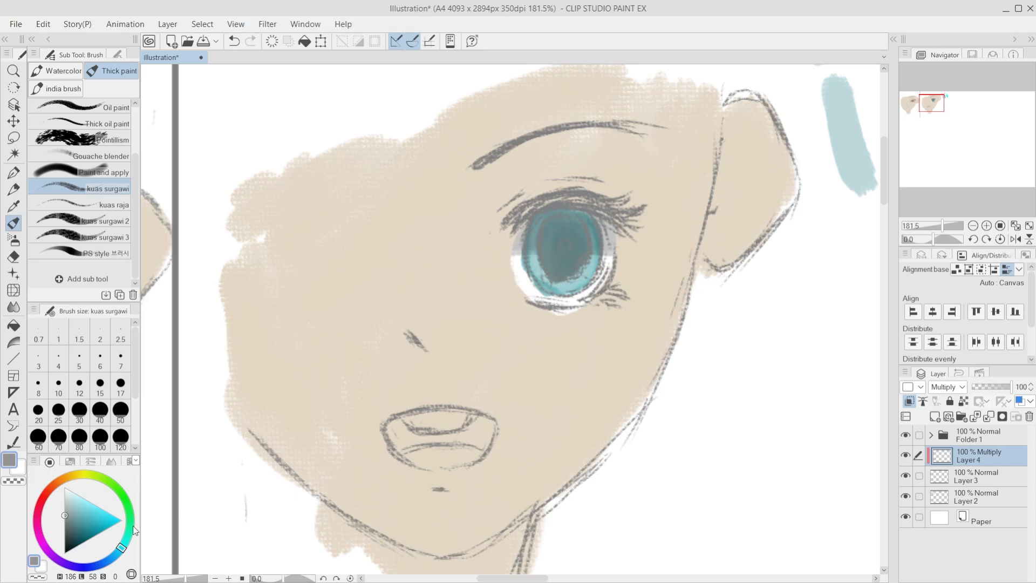
drag(65, 513, 65, 499)
mouse_move(563, 243)
mouse_down()
mouse_move(568, 270)
mouse_move(551, 268)
mouse_move(574, 246)
mouse_up()
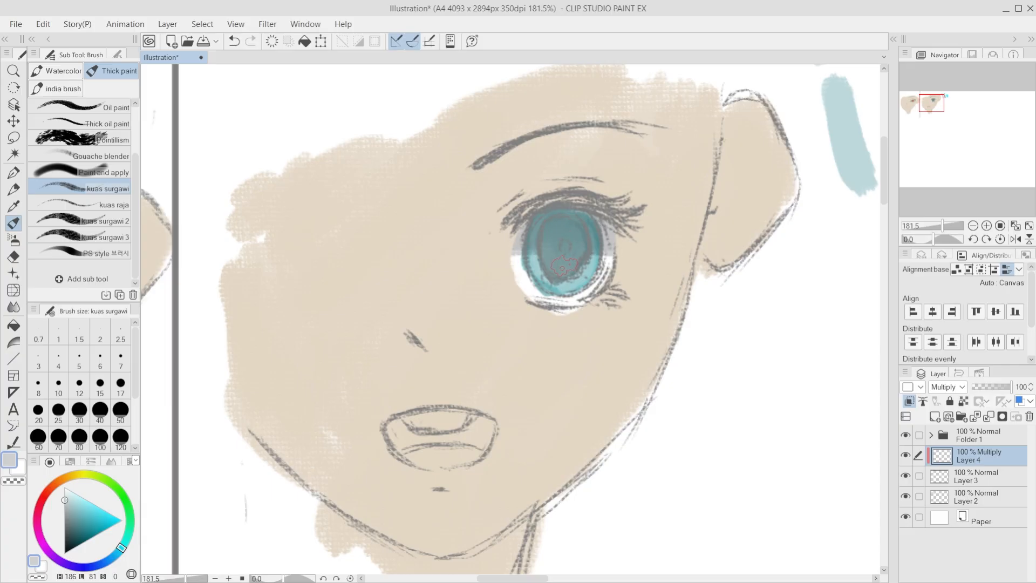
Step: Paint the pupil at the centre of the second face's iris in dark grey (L 48, S 0)
drag(66, 502, 65, 522)
drag(562, 249, 560, 244)
scroll(579, 498, down, 10)
scroll(477, 458, up, 8)
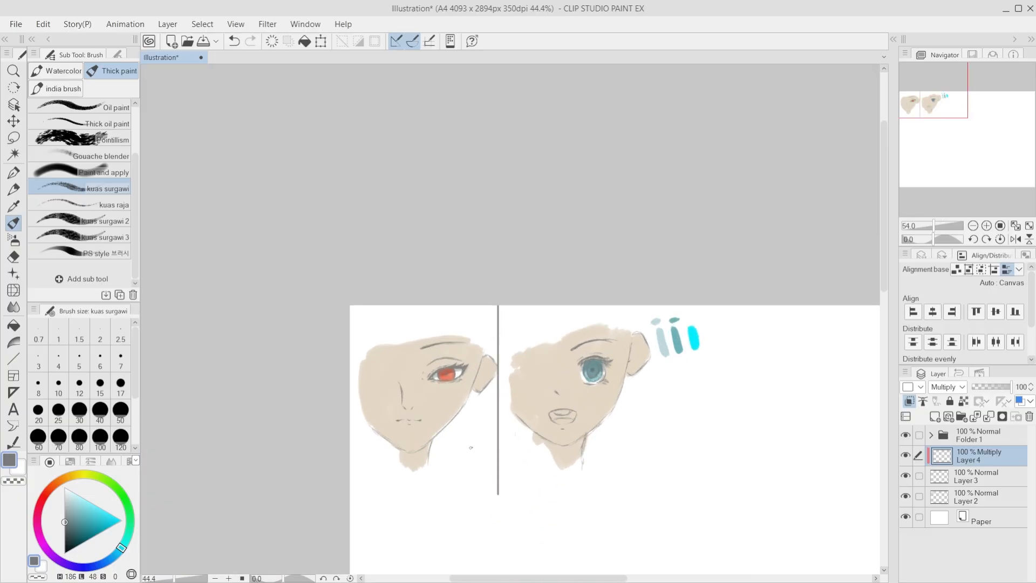
Step: Paint the first face's pupil in dark grey (L 42, S 0), undoing the first attempt and placing it again
scroll(576, 392, up, 3)
scroll(326, 294, up, 3)
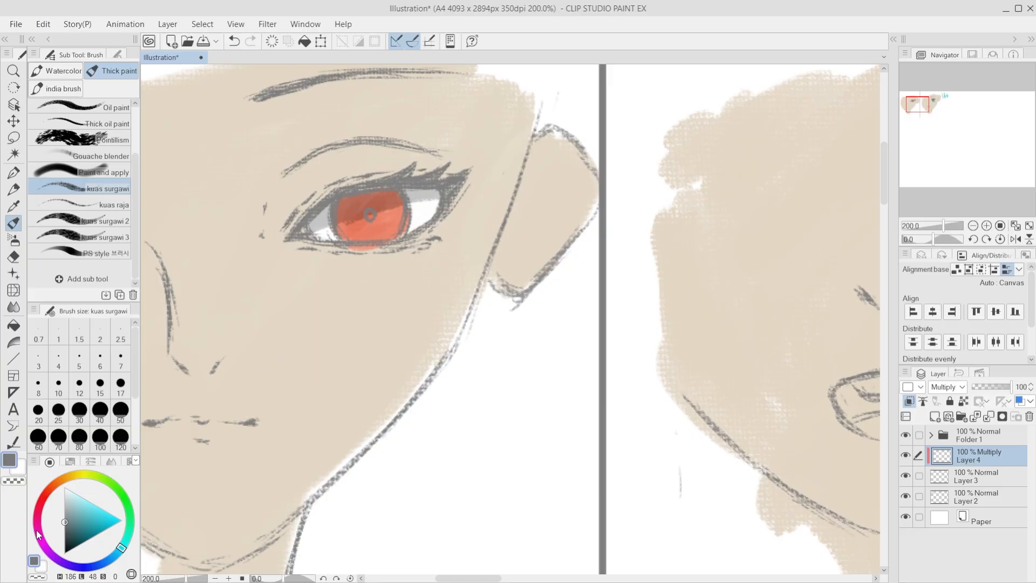
click(66, 523)
drag(375, 212, 370, 220)
scroll(369, 241, down, 3)
scroll(476, 250, up, 3)
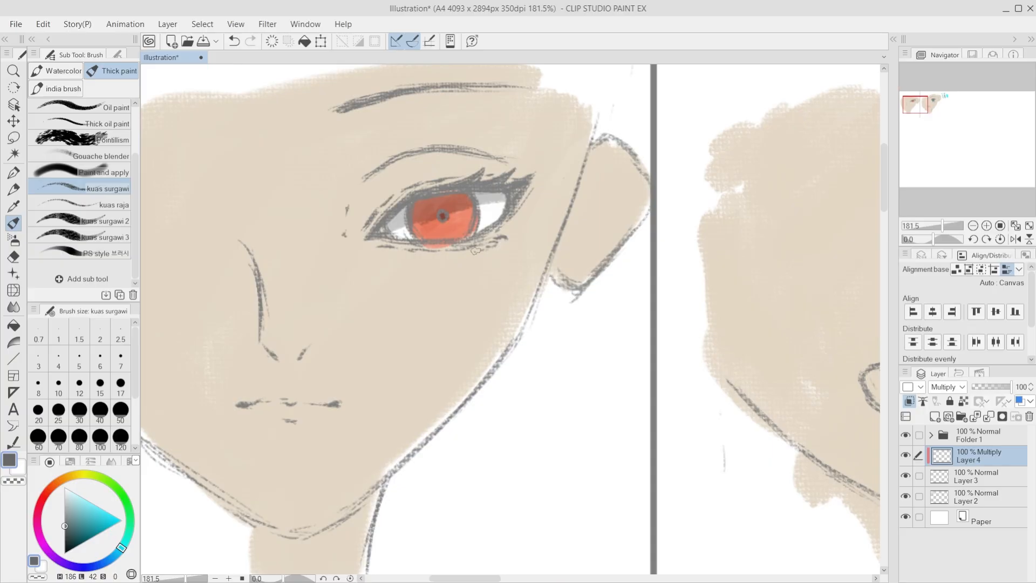
key(ctrl+z)
click(441, 218)
Step: Examine the iris shading and pupils of both faces up close, from a distance and with the canvas tilted
scroll(389, 327, down, 8)
scroll(606, 319, up, 6)
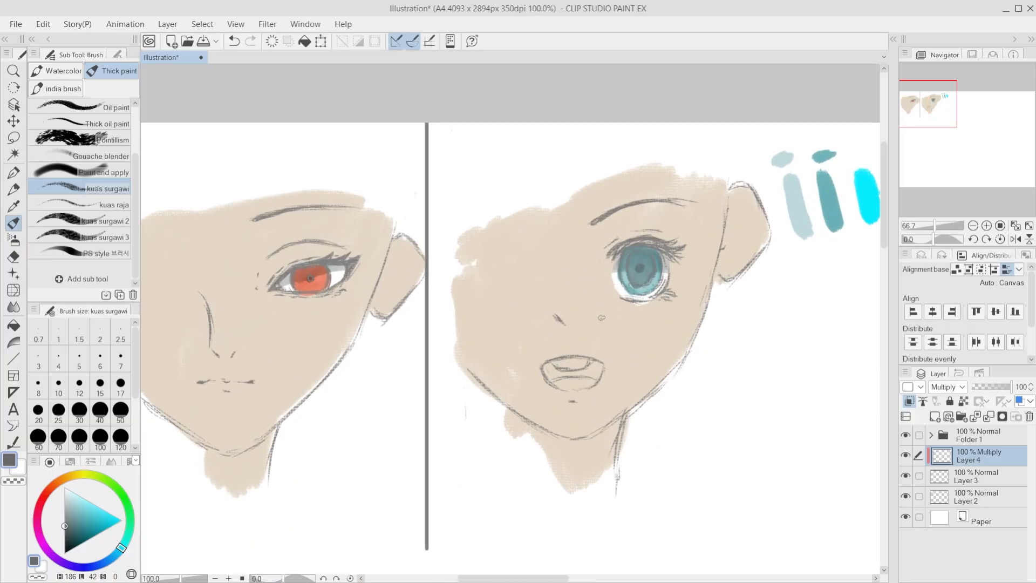
scroll(642, 269, up, 4)
scroll(654, 260, down, 8)
shift+scroll(651, 226, up, 3)
scroll(650, 186, up, 9)
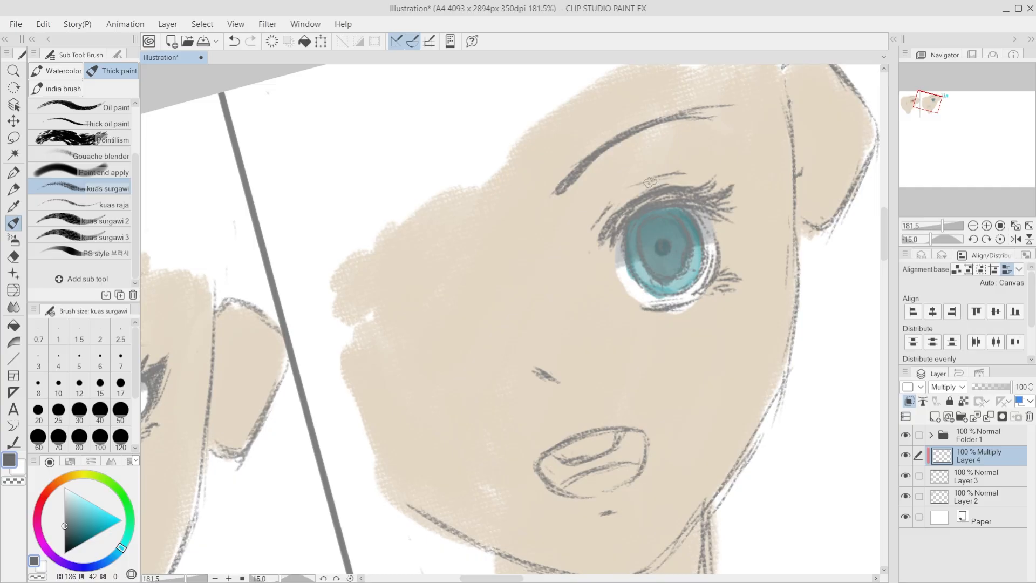
scroll(651, 181, down, 9)
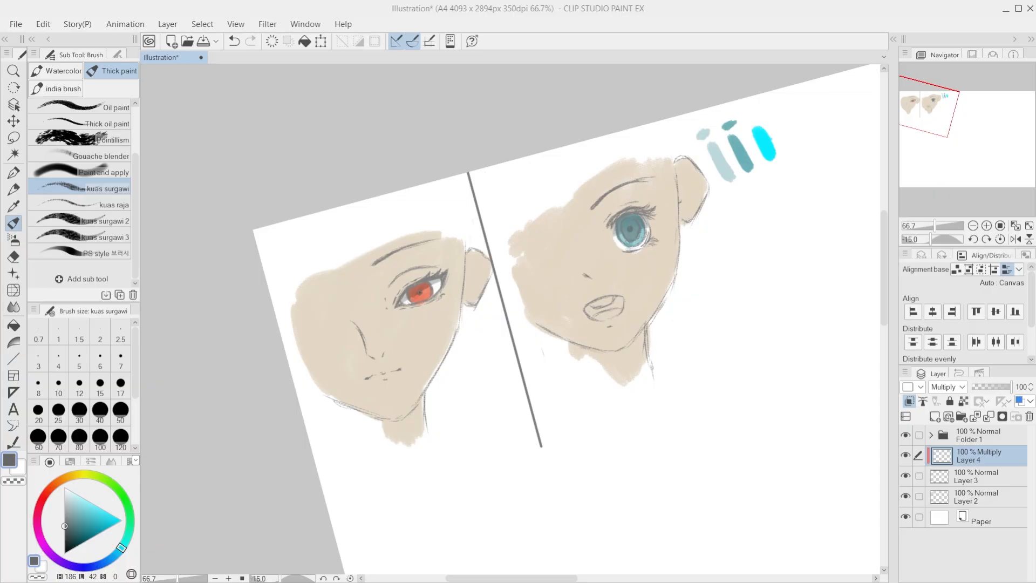
scroll(673, 262, up, 5)
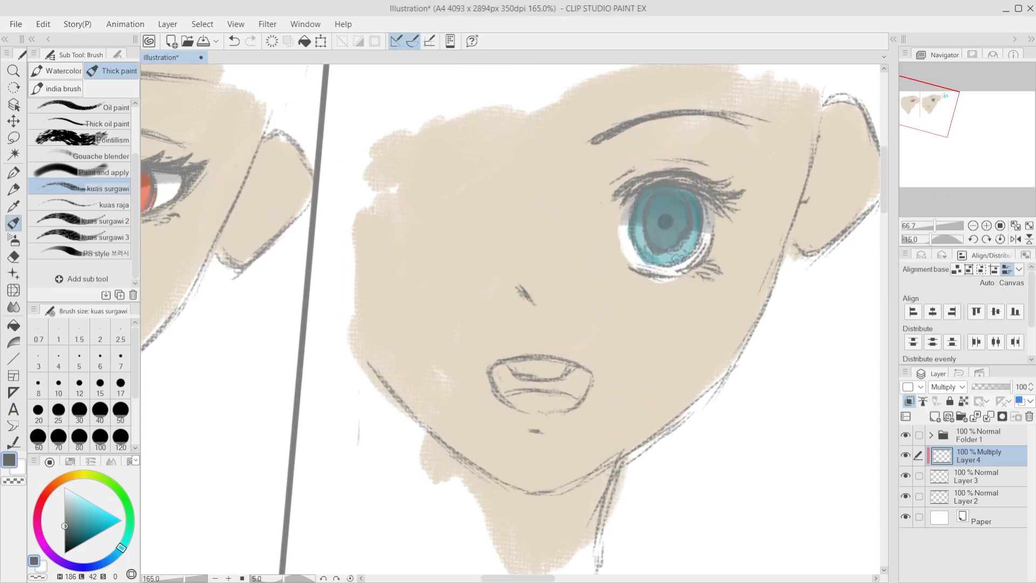
scroll(650, 259, down, 1)
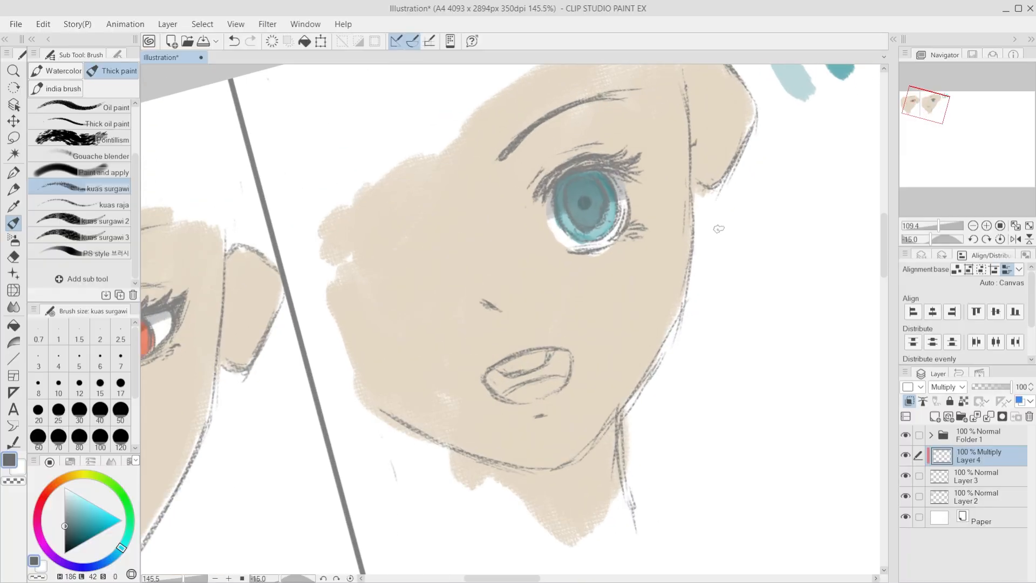
scroll(664, 282, down, 3)
scroll(599, 286, down, 3)
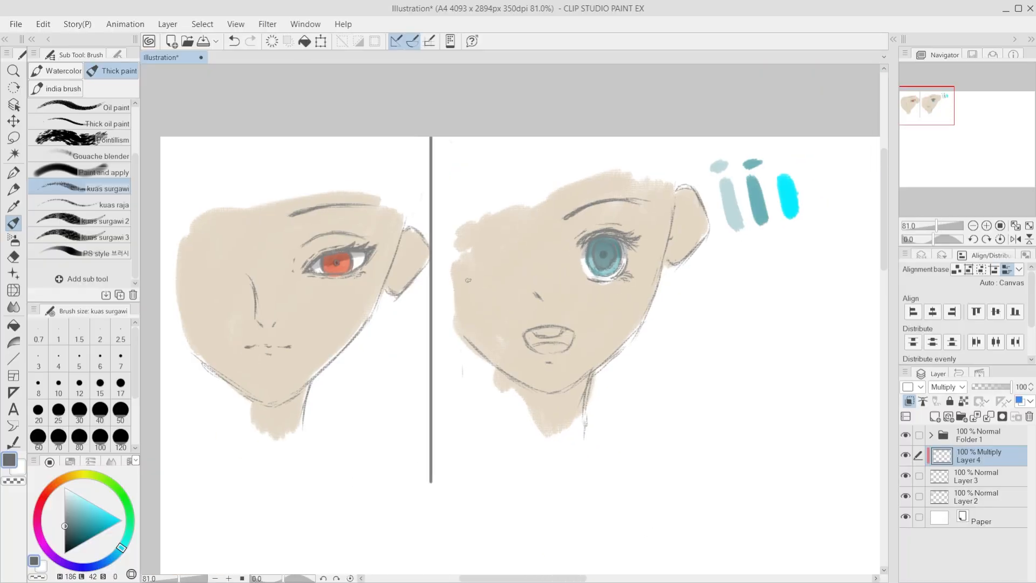
scroll(468, 280, down, 5)
scroll(718, 324, up, 6)
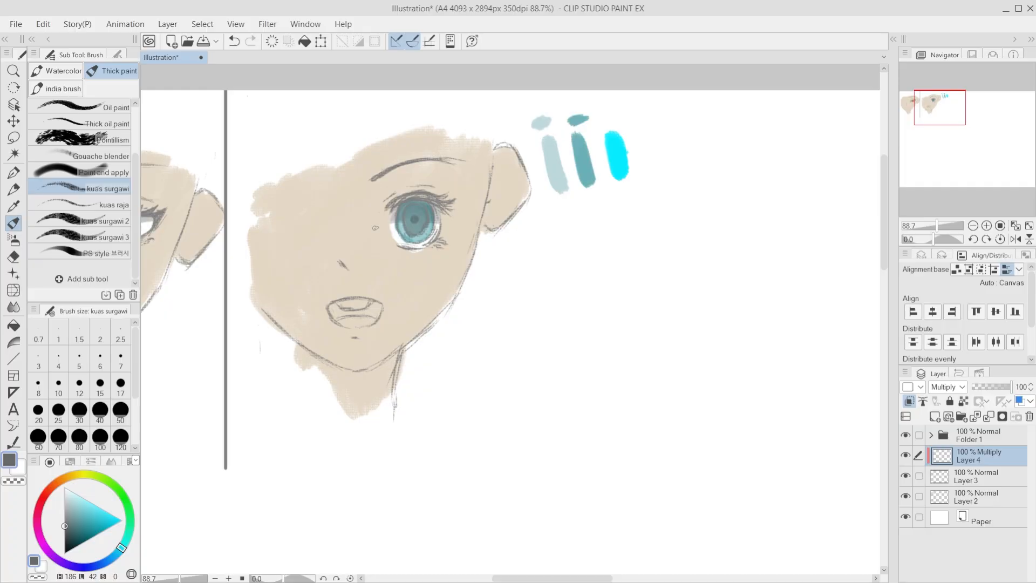
scroll(375, 227, up, 4)
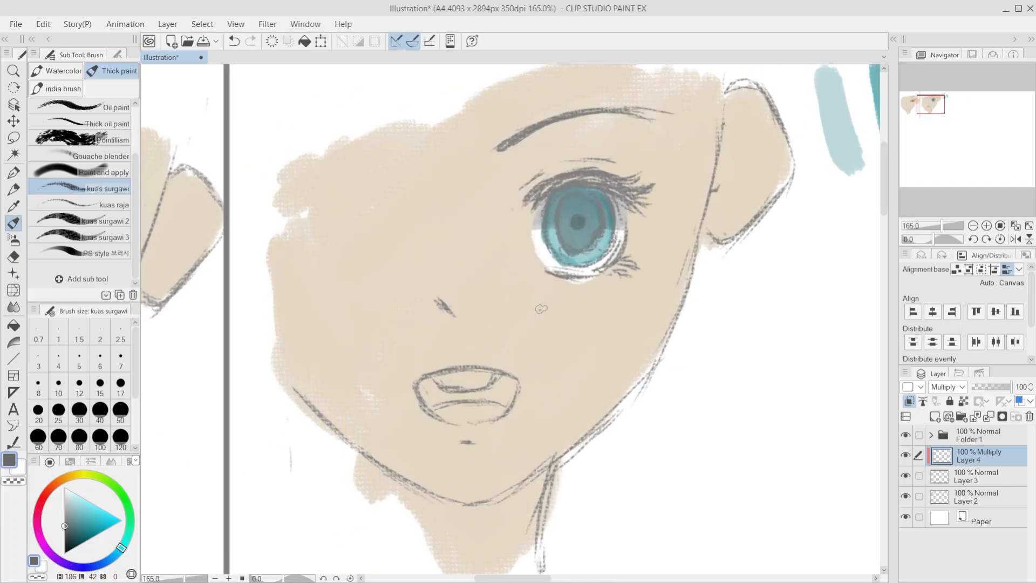
scroll(541, 309, down, 3)
scroll(541, 308, up, 2)
scroll(541, 309, down, 2)
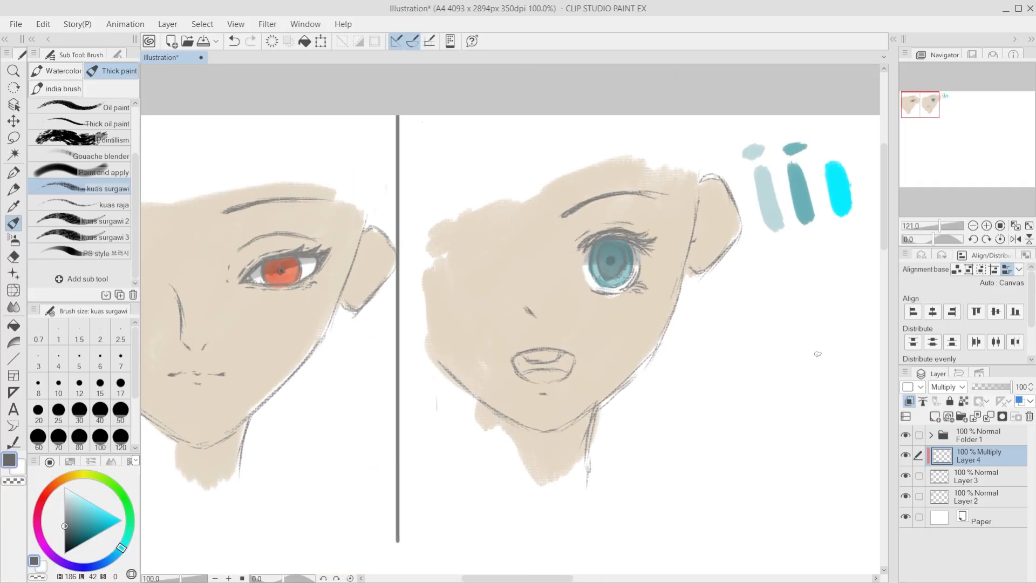
scroll(681, 279, up, 4)
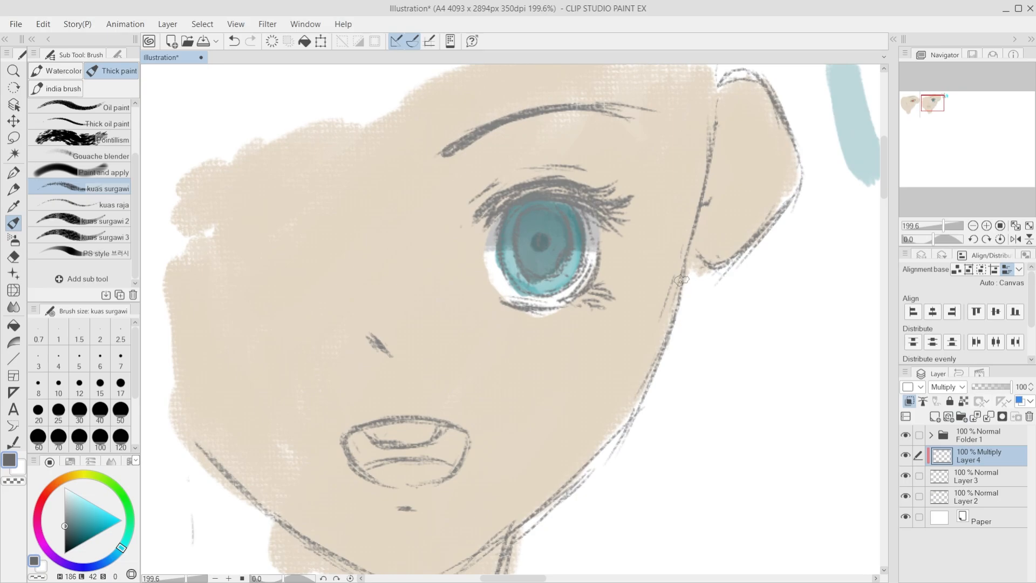
scroll(596, 313, down, 4)
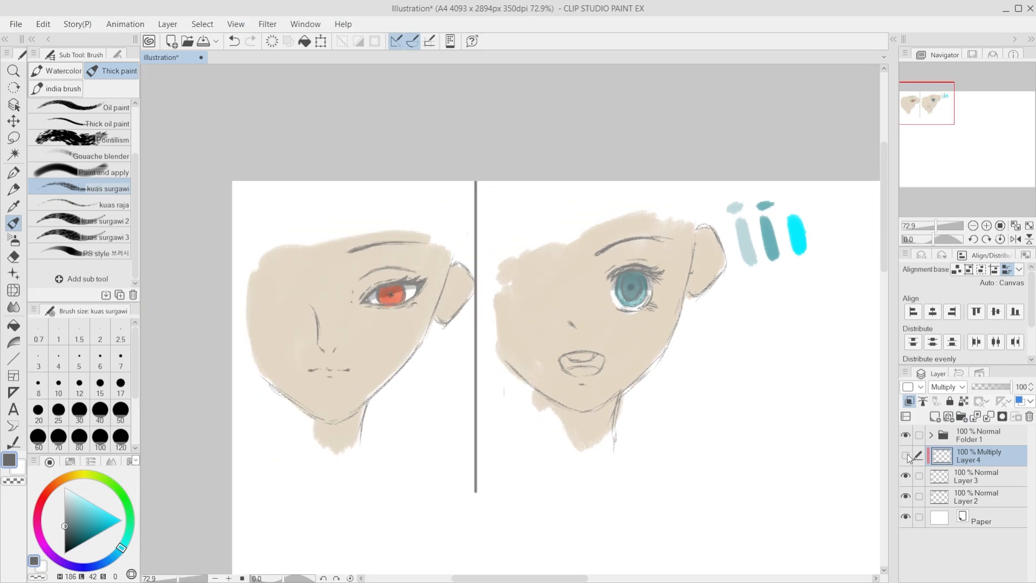
Step: Merge the clipped Multiply layer down into Layer 3
scroll(663, 337, up, 3)
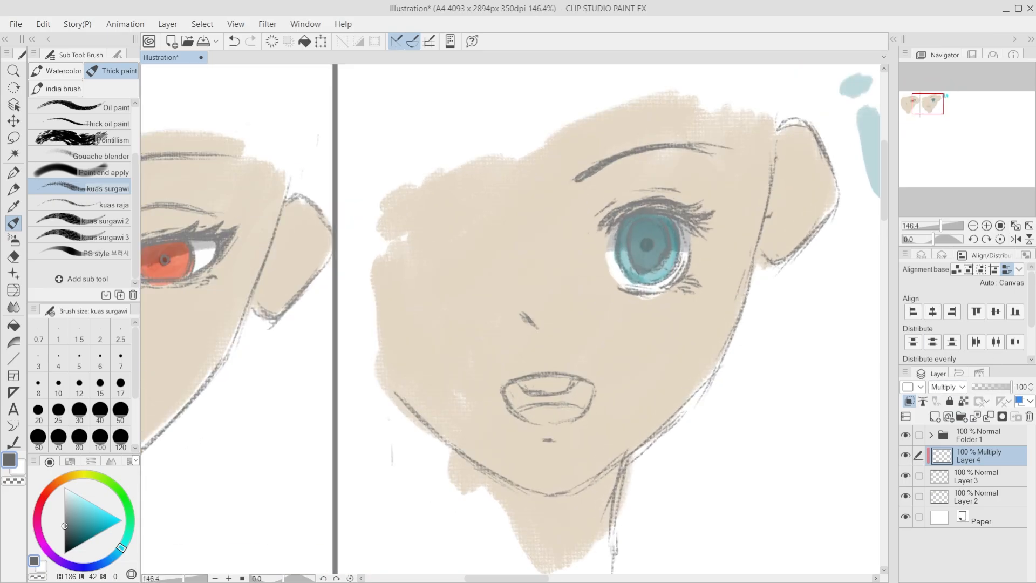
click(989, 417)
scroll(704, 274, up, 2)
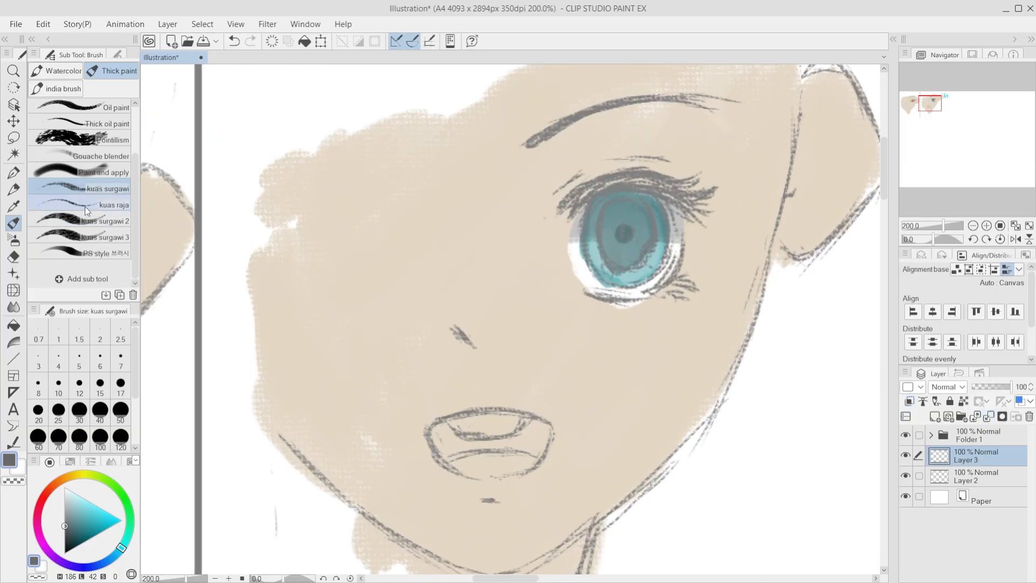
click(935, 417)
key(ctrl+z)
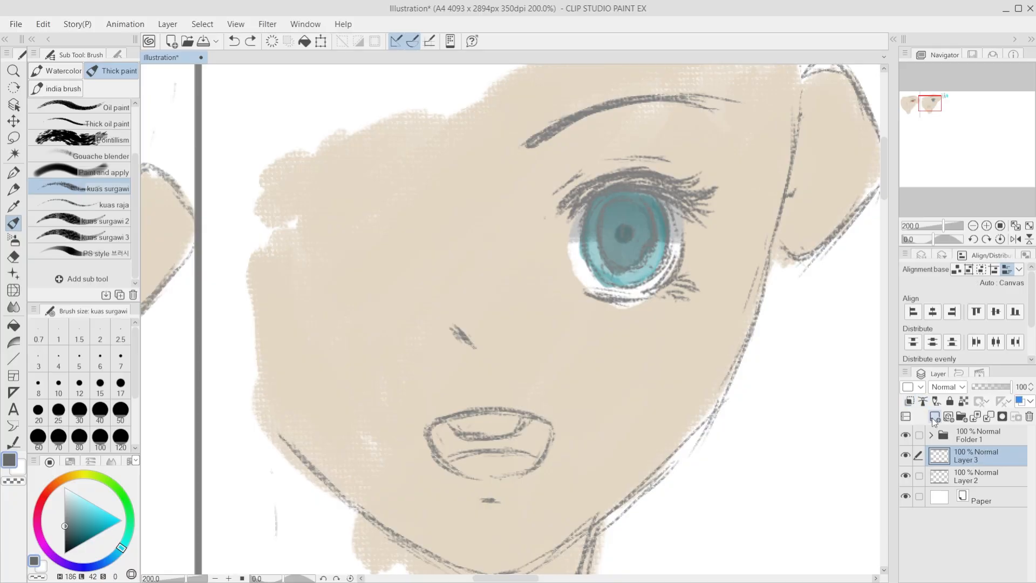
key(ctrl+y)
key(ctrl+z)
Step: Try painting light cyan touches (L 72, S 35 and L 80, S 100) over the second face's iris directly on Layer 3
click(65, 505)
alt+click(652, 271)
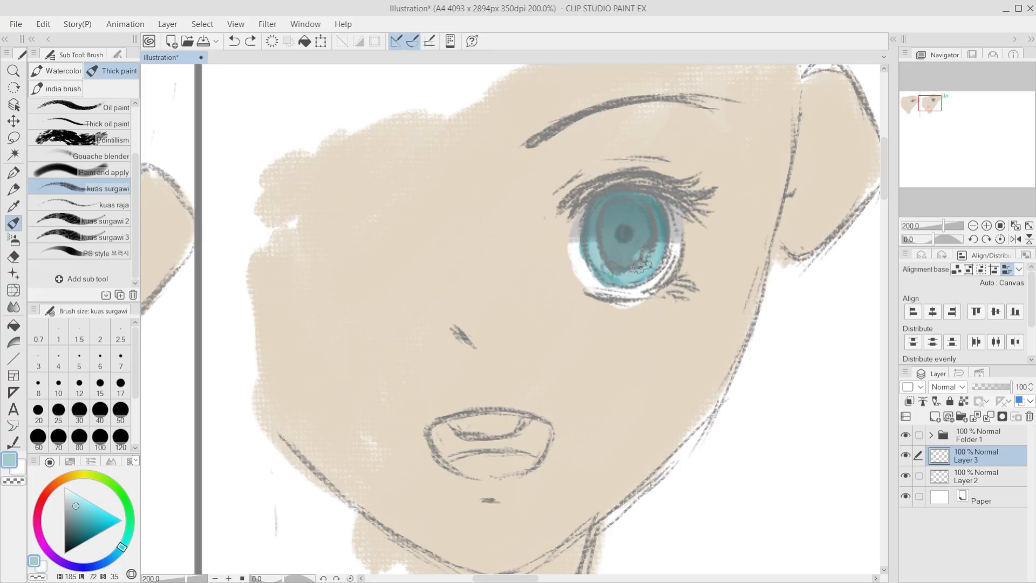
drag(642, 265, 651, 262)
click(87, 501)
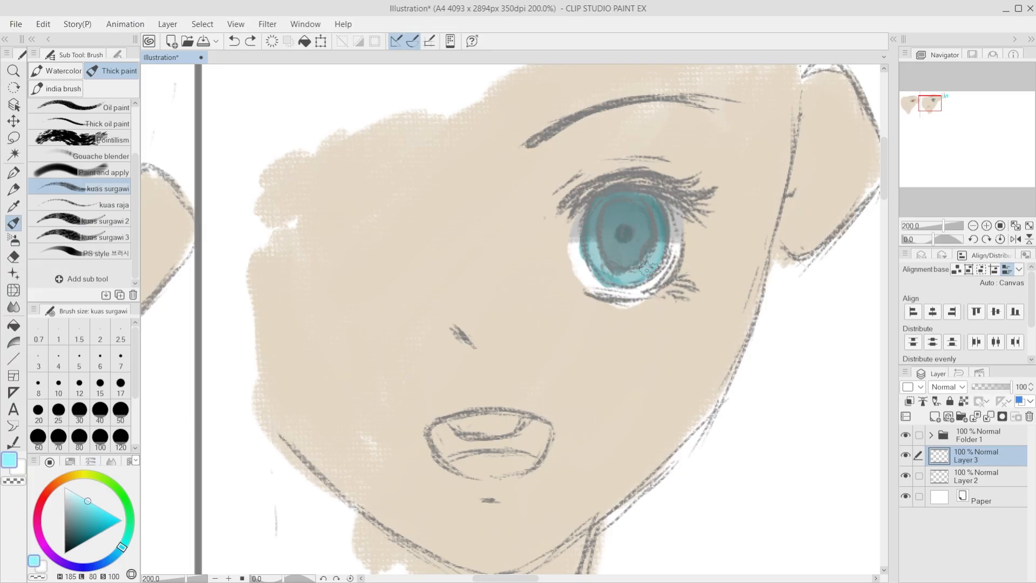
mouse_move(596, 243)
mouse_down()
mouse_move(604, 261)
mouse_move(664, 259)
mouse_move(648, 263)
mouse_move(658, 250)
mouse_up()
click(103, 510)
key(ctrl+z)
key(ctrl+z)
Step: Add a new Normal layer above Layer 3 and turn off its clipping to the layer below
click(935, 417)
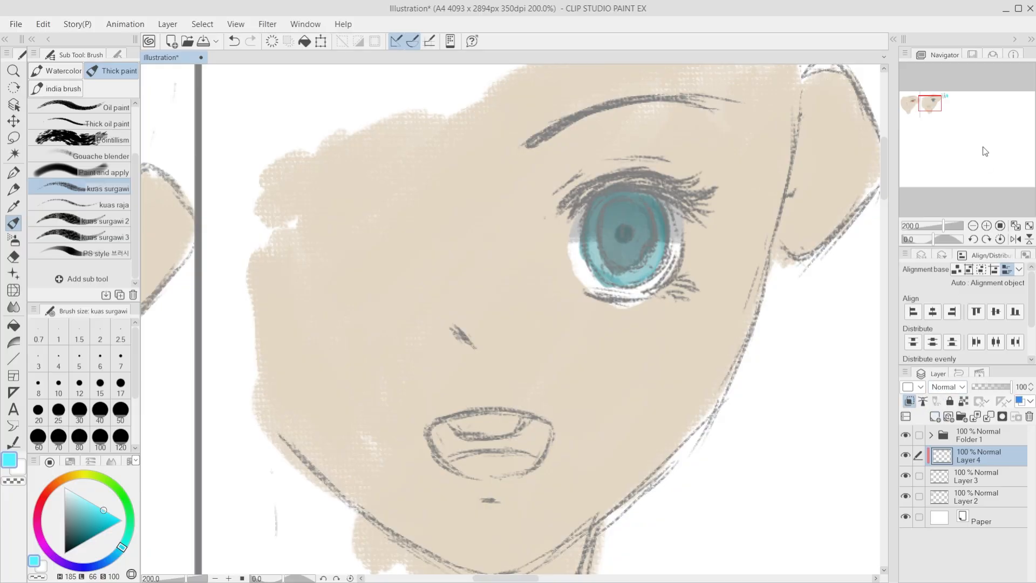
click(965, 182)
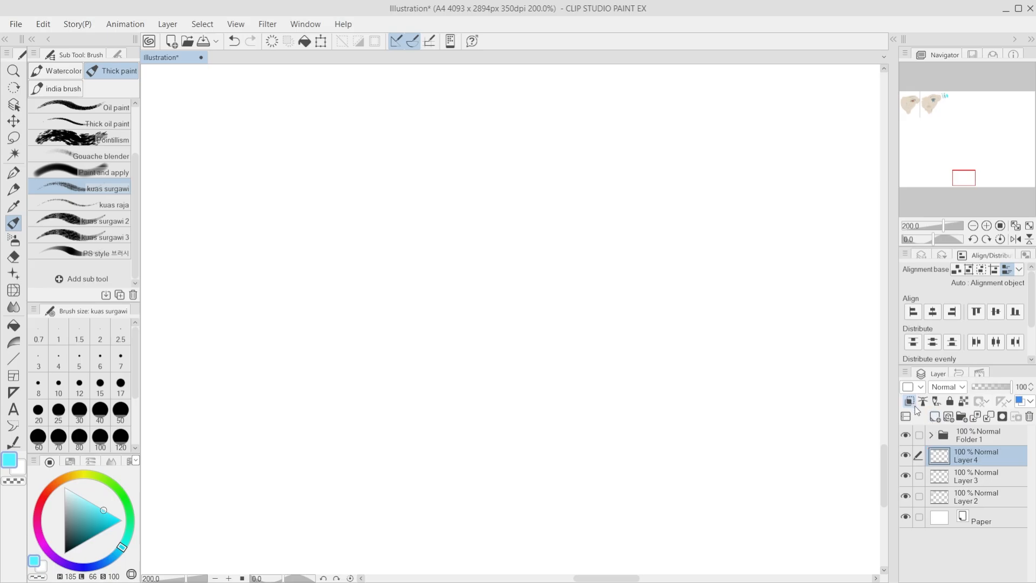
key(ctrl+z)
click(907, 455)
click(907, 455)
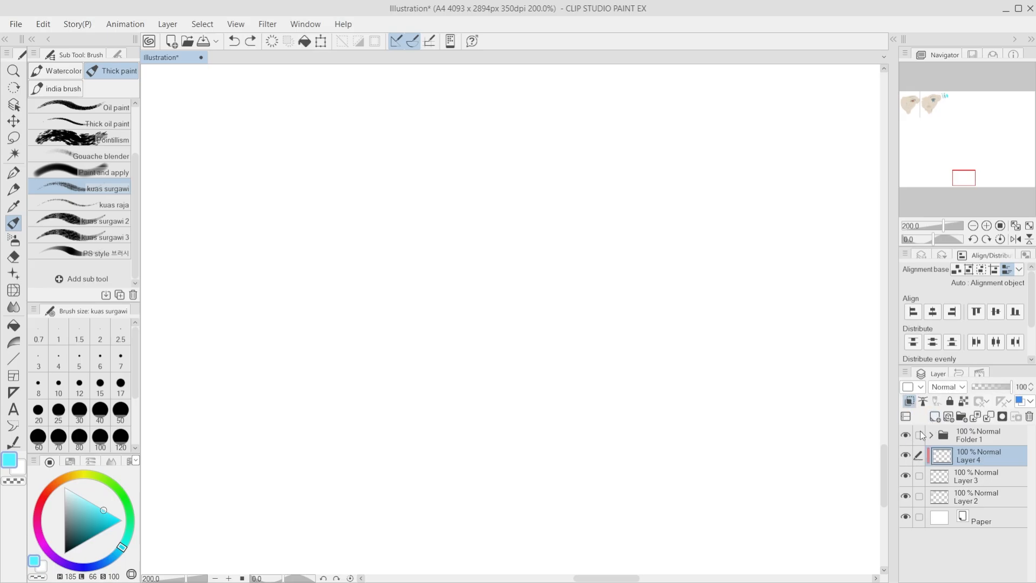
click(909, 402)
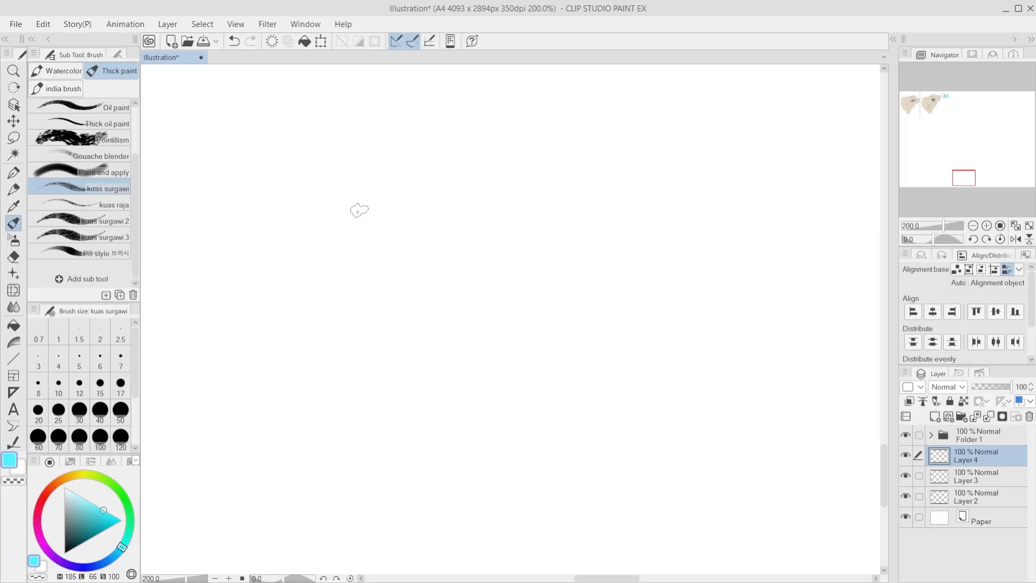
scroll(601, 337, down, 6)
scroll(514, 444, down, 2)
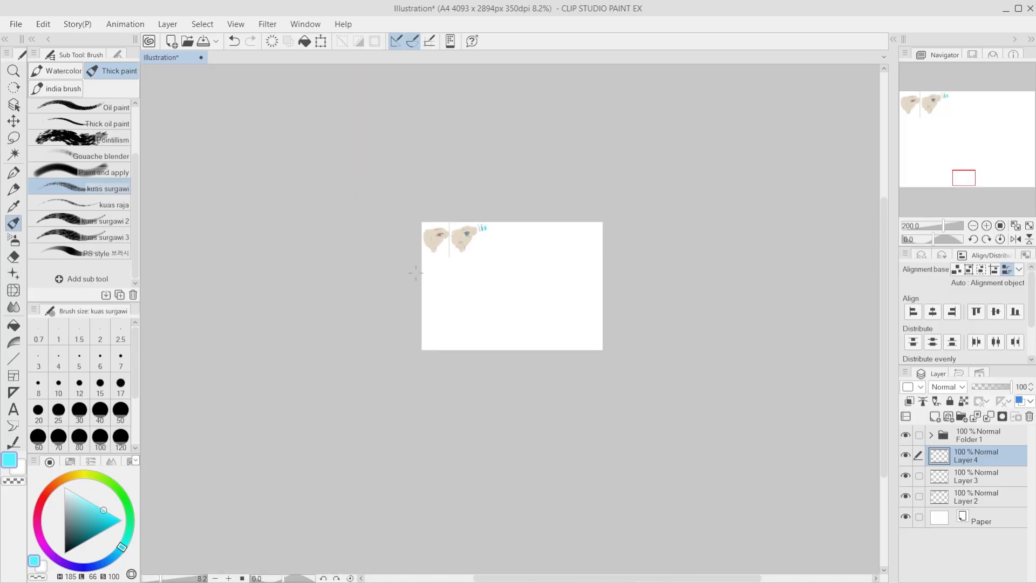
Step: Try painting bright cyan (H 185, L 66, S 100) along the outer edge of the second face's iris on the Normal Layer 4
scroll(515, 202, up, 8)
scroll(515, 202, up, 4)
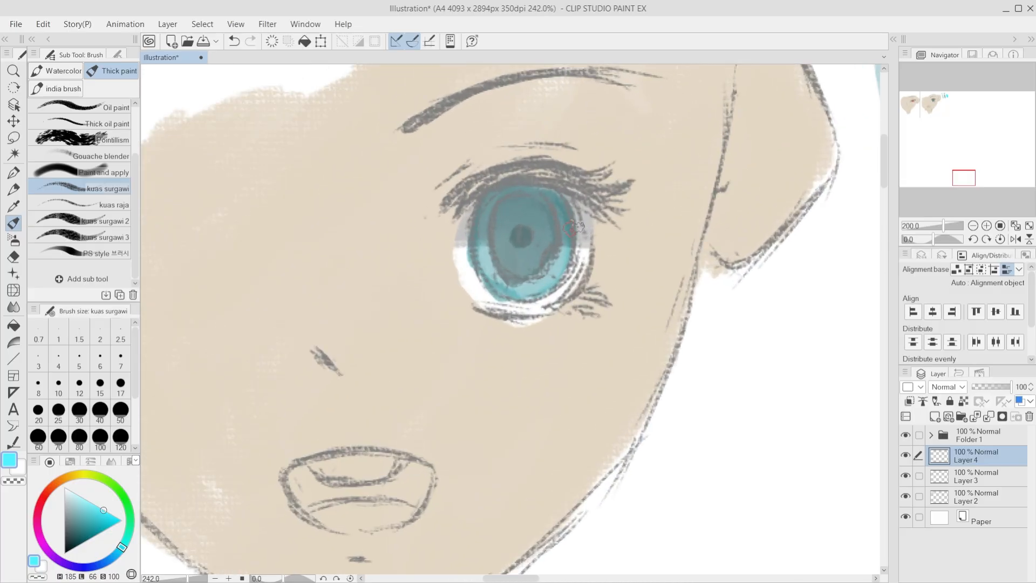
drag(517, 204, 548, 270)
key(ctrl+z)
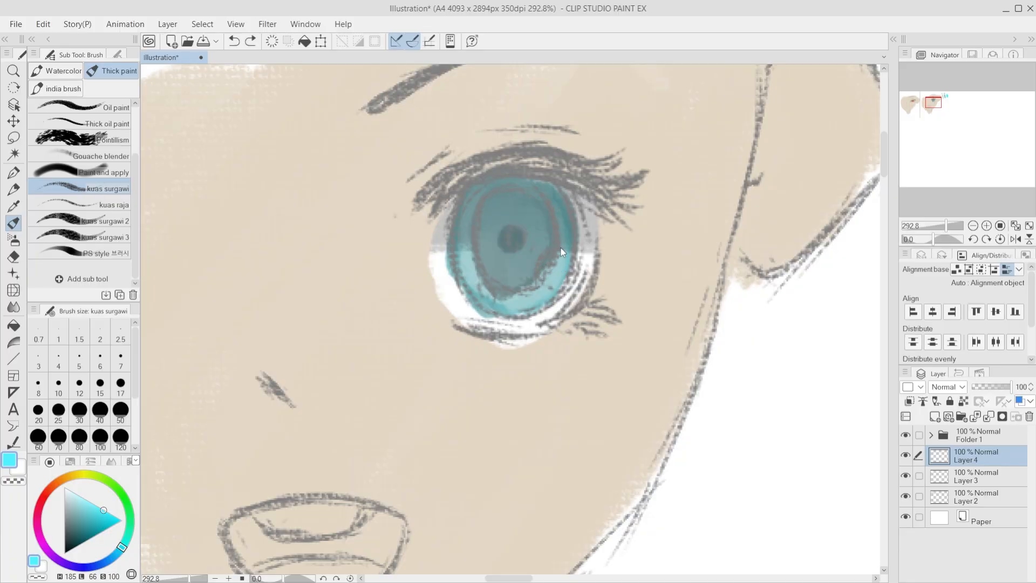
drag(567, 213, 553, 283)
key(ctrl+z)
key(ctrl+z)
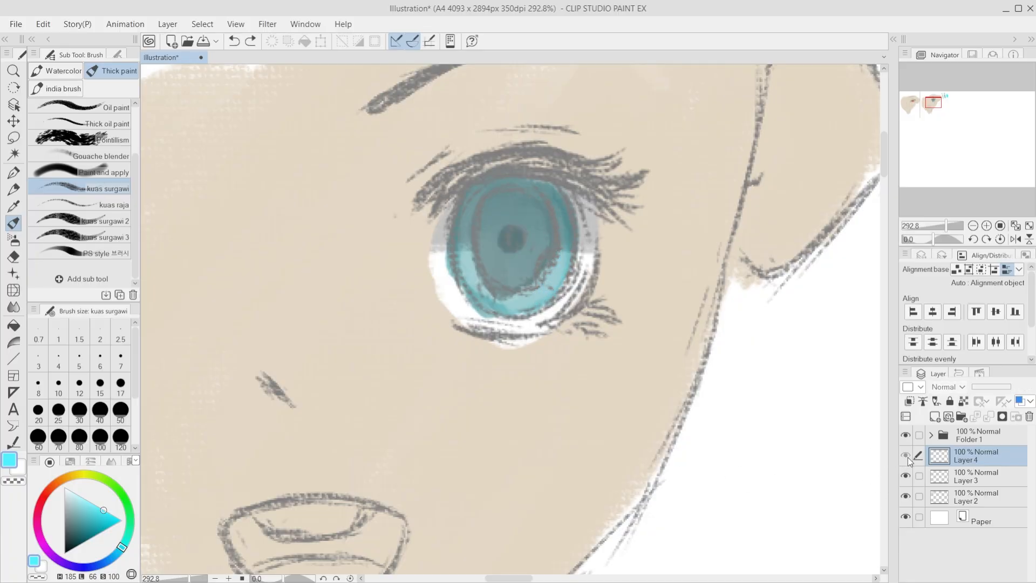
drag(565, 226, 554, 281)
key(ctrl+z)
drag(564, 214, 547, 292)
key(ctrl+z)
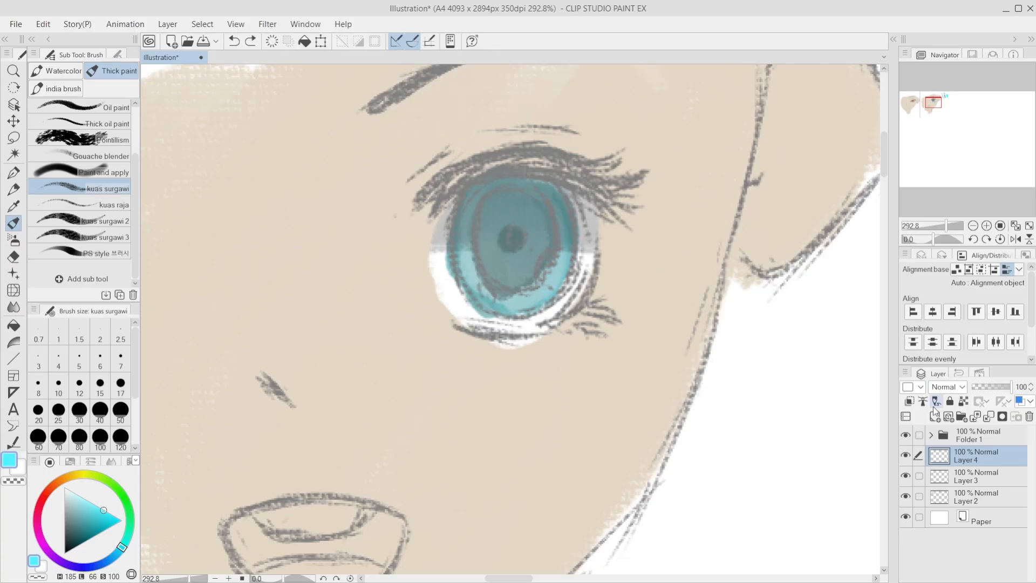
Step: Set Layer 4 to Overlay and paint cyan glow (H 185, L 66, S 100) along the outer and lower parts of the second face's iris
click(958, 185)
drag(562, 212, 551, 286)
mouse_move(568, 238)
mouse_down()
mouse_move(534, 300)
mouse_move(495, 309)
mouse_up()
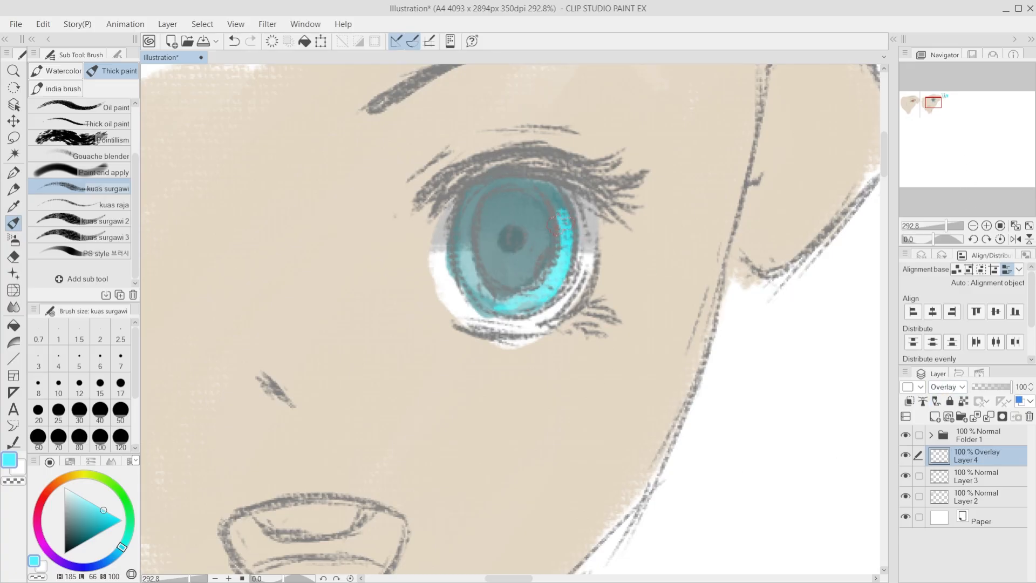
drag(555, 220, 539, 285)
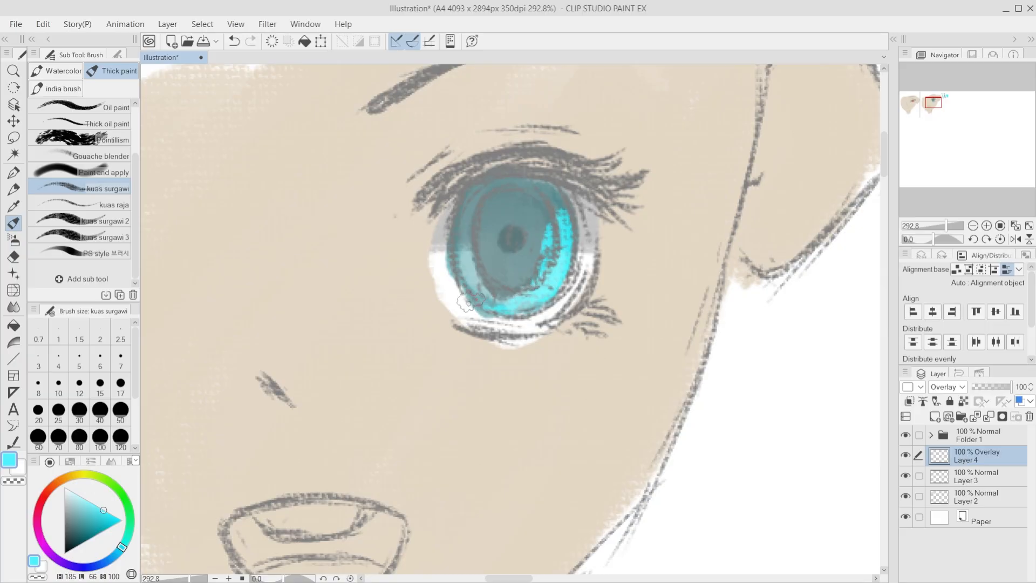
key(ctrl+z)
mouse_move(463, 279)
mouse_down()
mouse_move(524, 303)
mouse_move(495, 303)
mouse_up()
mouse_move(460, 274)
mouse_down()
mouse_move(506, 297)
mouse_move(533, 278)
mouse_move(551, 236)
mouse_up()
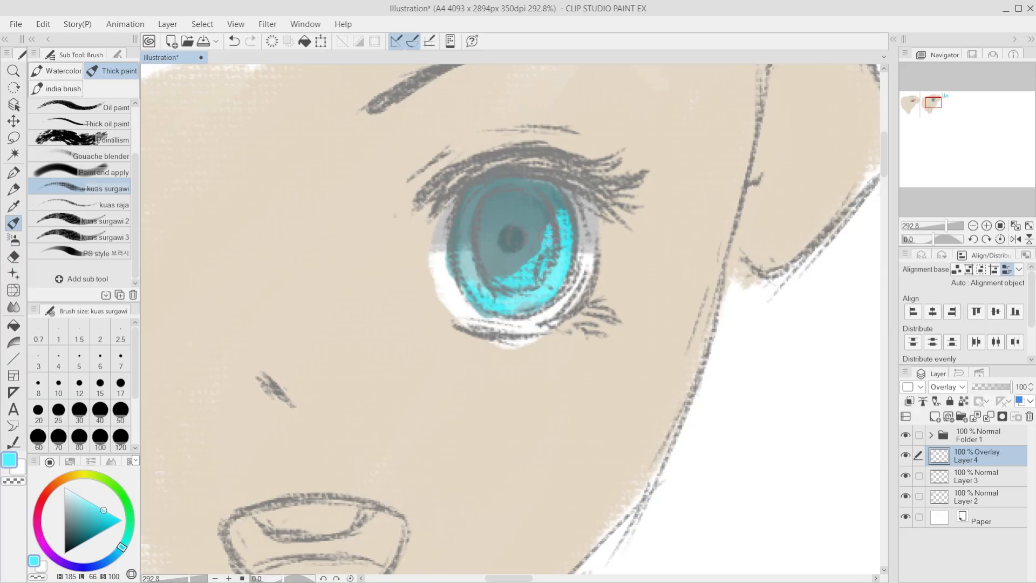
drag(490, 308, 532, 289)
scroll(580, 329, down, 4)
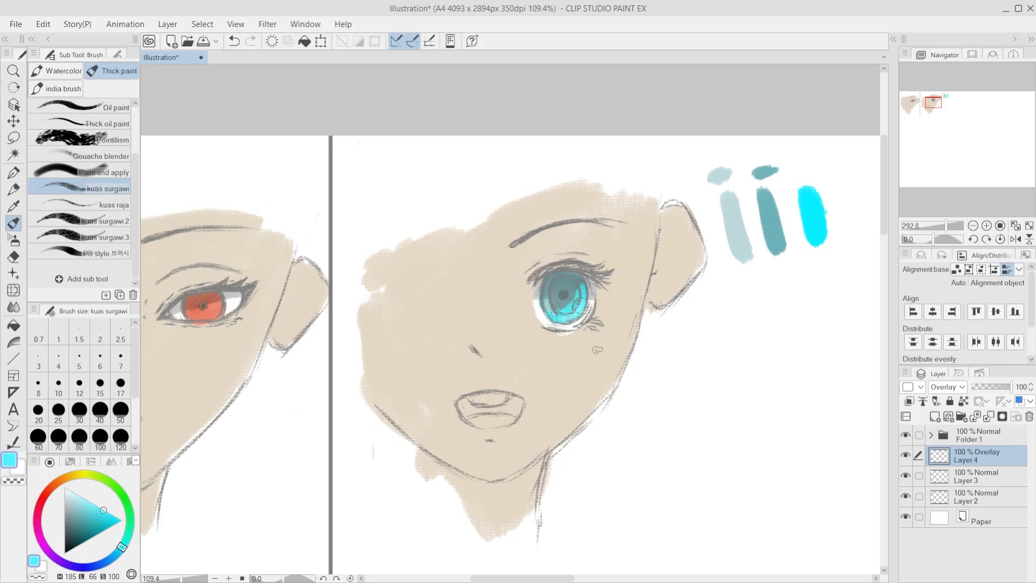
Step: Paint a red glow over the first face's iris on the Overlay layer, trying H 6 reds at L 65, S 91 and L 52, S 89
scroll(463, 368, up, 2)
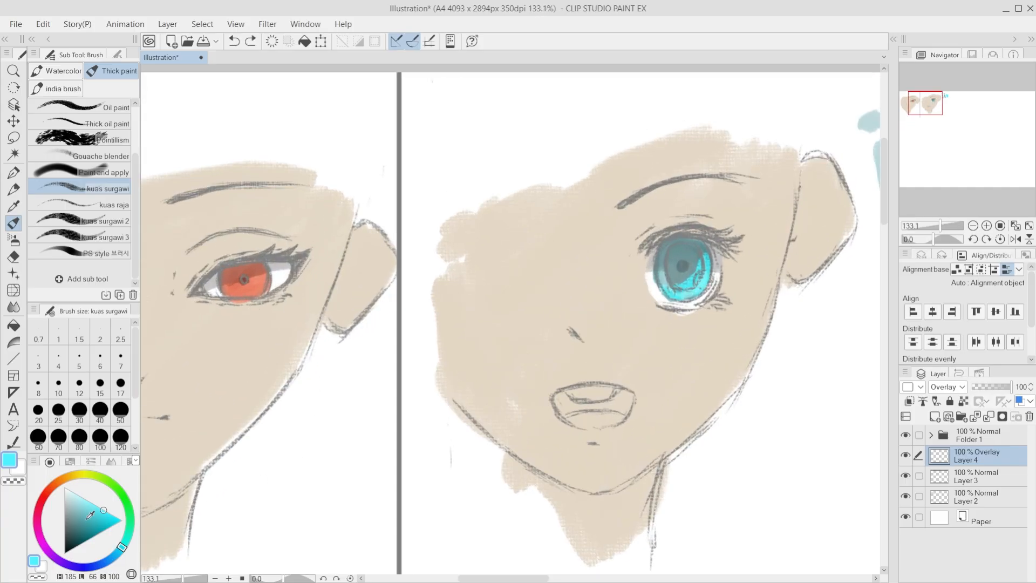
click(47, 492)
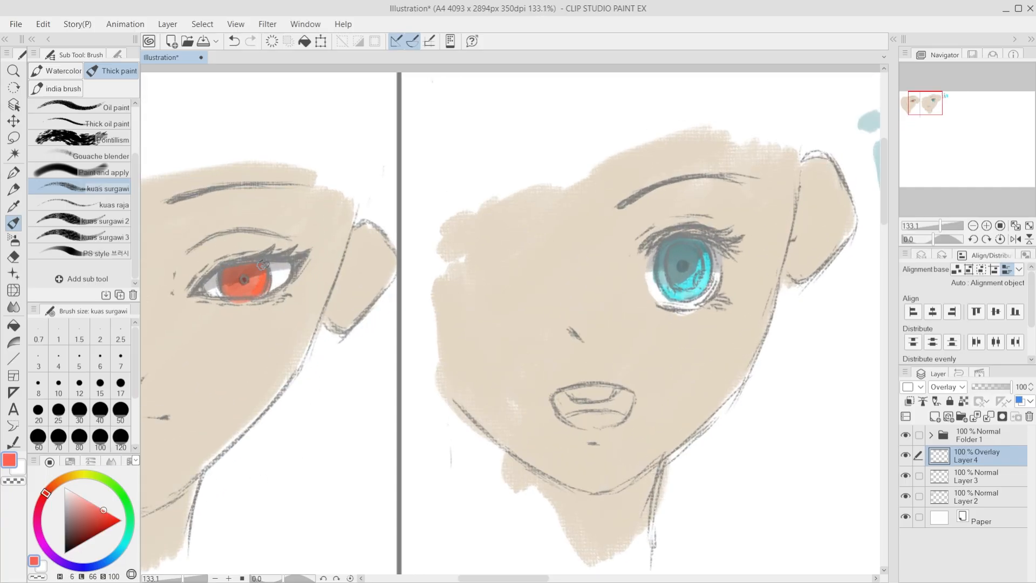
key(ctrl+z)
click(93, 504)
drag(262, 287, 249, 294)
click(101, 510)
key(ctrl+z)
drag(255, 292, 252, 287)
scroll(374, 229, down, 5)
scroll(216, 290, up, 6)
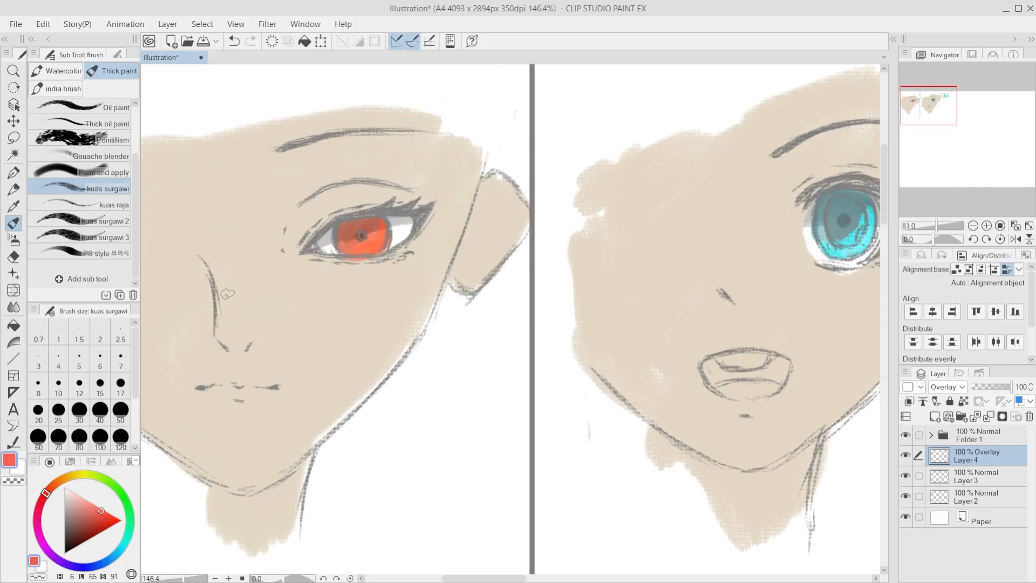
click(112, 519)
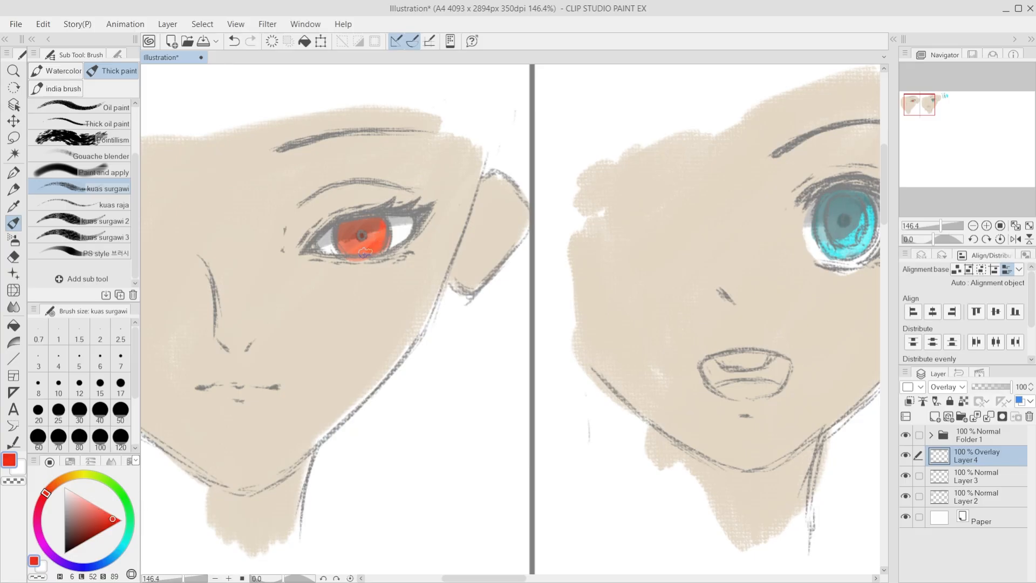
key(ctrl+z)
Step: Lower the Overlay layer's opacity to 68% and merge it down into Layer 3
scroll(318, 259, down, 4)
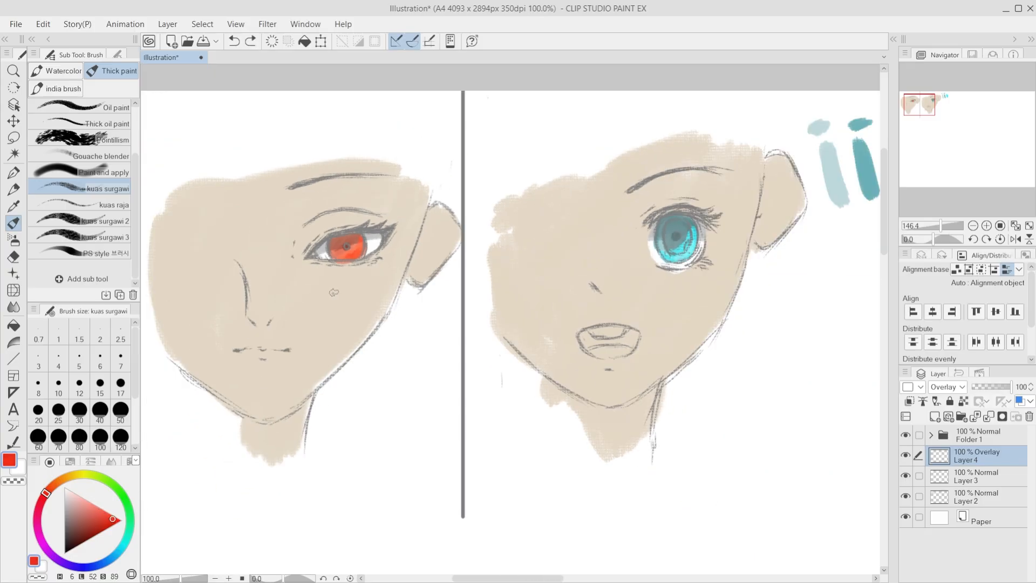
scroll(342, 260, up, 4)
scroll(364, 260, down, 3)
scroll(558, 262, up, 2)
drag(1010, 387, 999, 388)
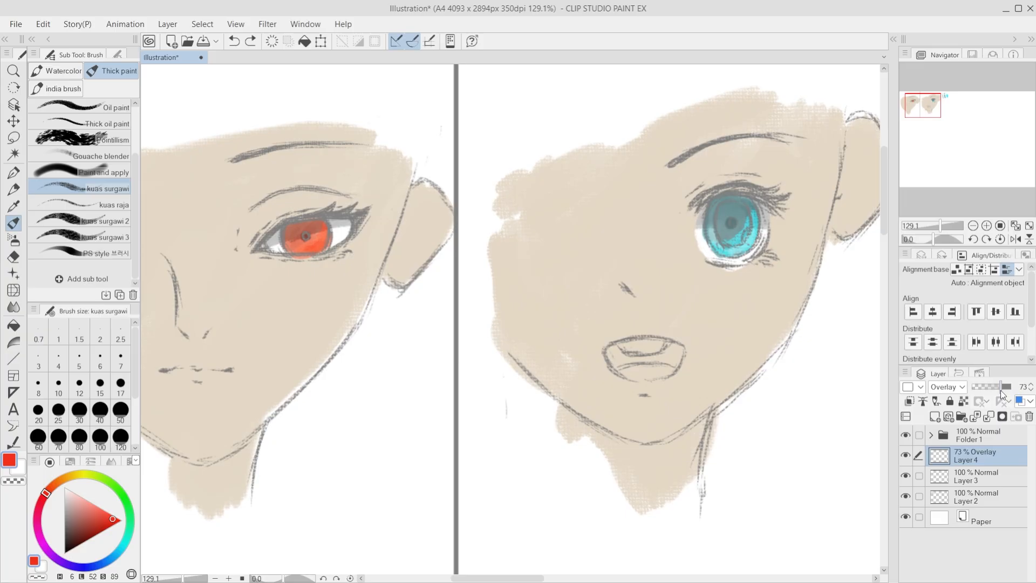
scroll(303, 265, up, 1)
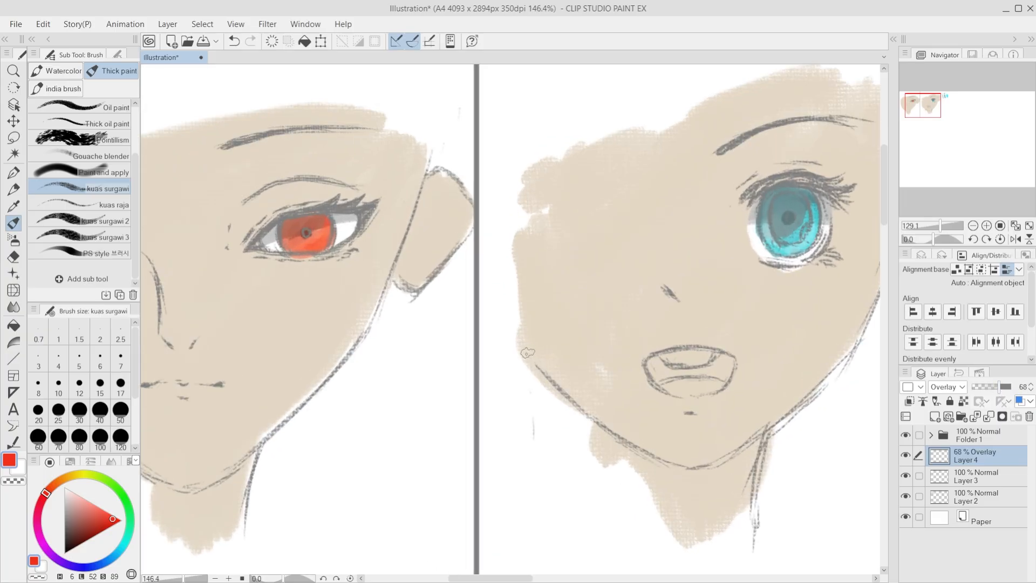
click(988, 416)
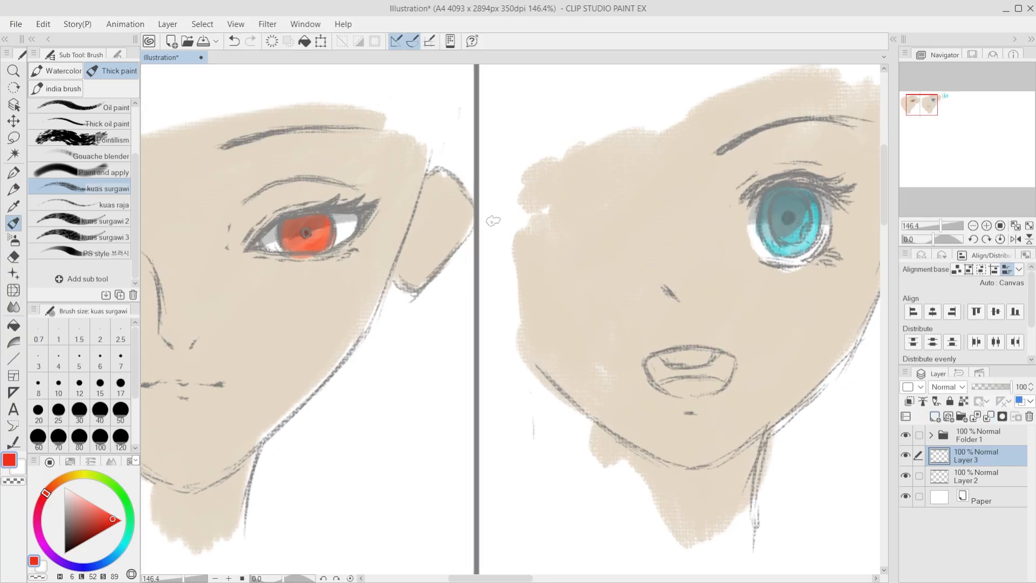
scroll(876, 383, down, 2)
Step: Add a new Normal layer above Layer 3 and paint a pale mint highlight (H 167, L 89, S 100) on the second face's lower iris
click(935, 416)
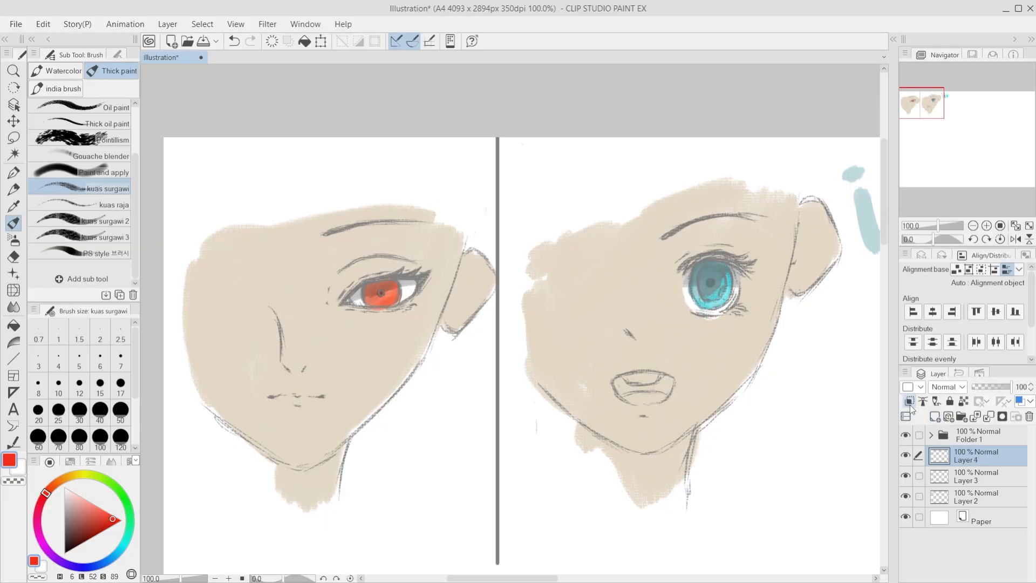
scroll(636, 329, up, 2)
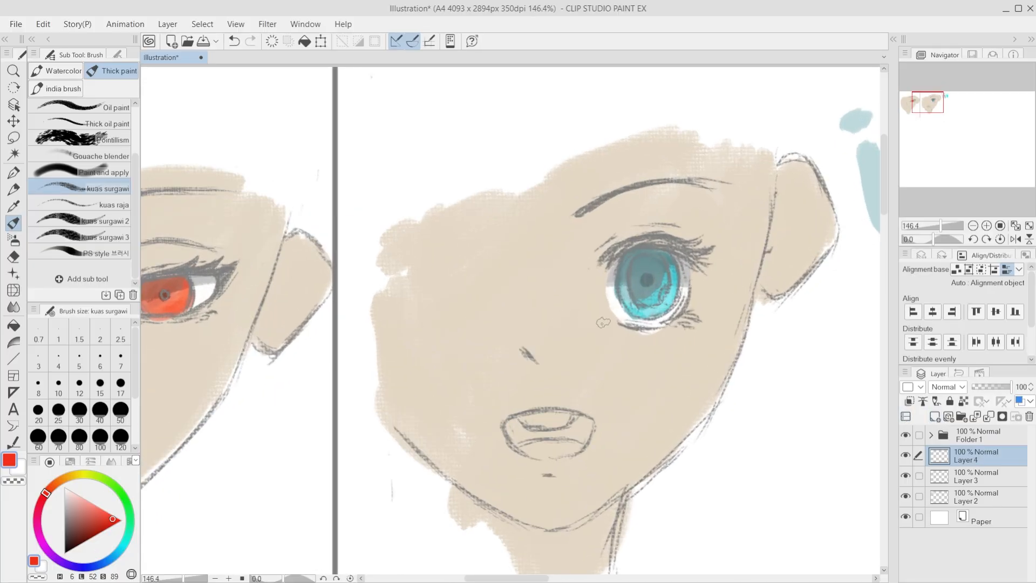
click(83, 498)
click(128, 533)
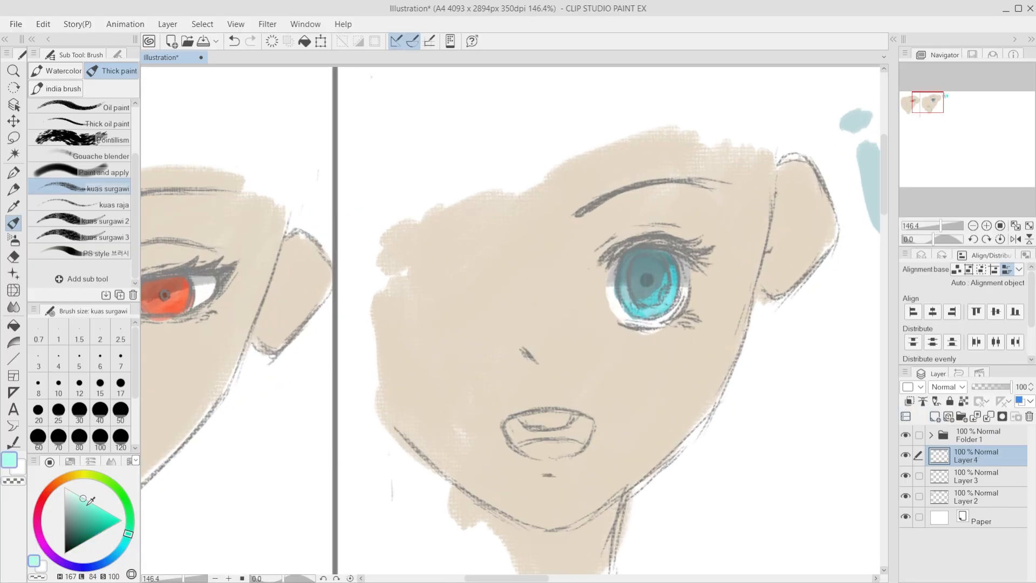
click(77, 494)
key(ctrl+z)
drag(669, 292, 666, 298)
scroll(650, 361, down, 1)
scroll(380, 385, up, 1)
Step: Paint pale pink highlights (H 12, L 96, S 100) on the outer side of the first face's iris, reducing the brush size to 17
scroll(458, 317, up, 3)
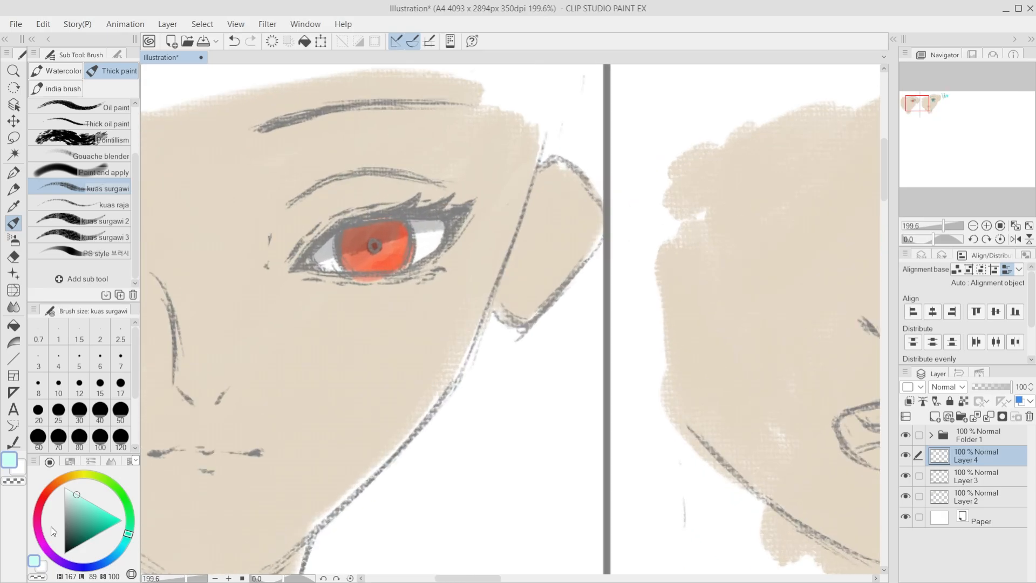
key(ctrl+z)
drag(398, 242, 400, 261)
click(49, 488)
key(ctrl+z)
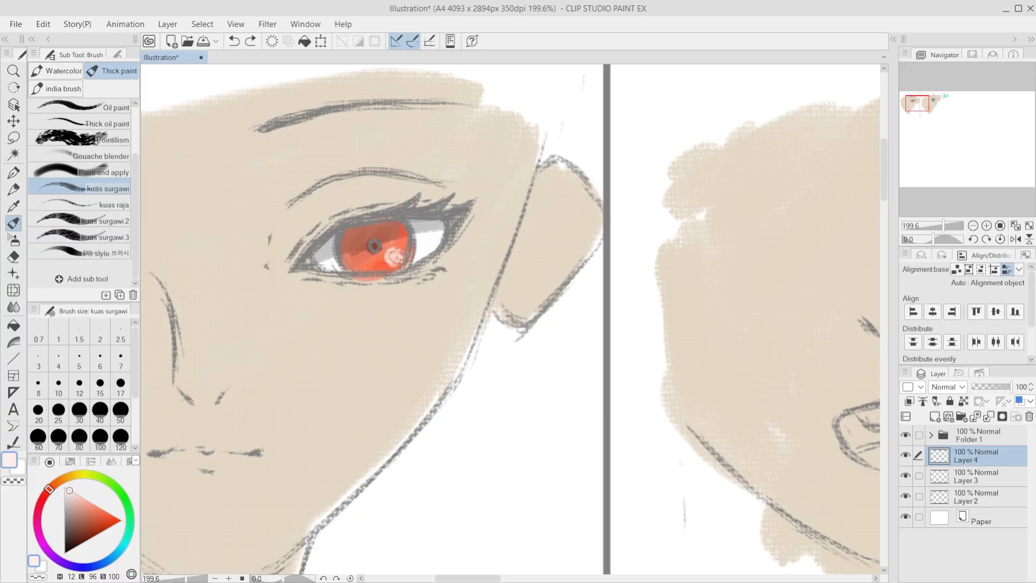
drag(397, 256, 406, 244)
key([)
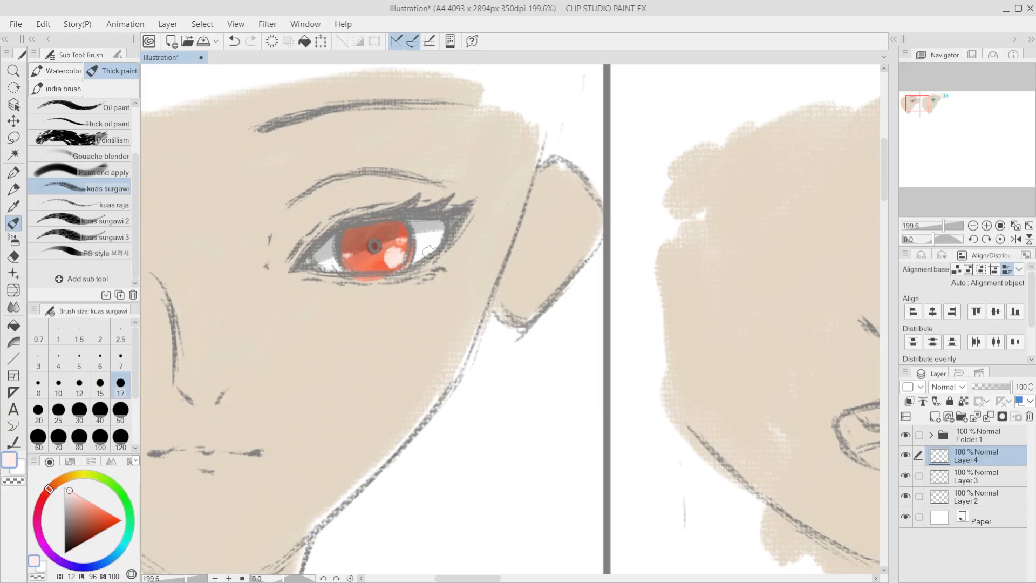
Step: Examine the highlights in both faces' eyes from a distance and with the canvas tilted
scroll(430, 254, down, 10)
scroll(526, 387, down, 15)
scroll(490, 453, up, 4)
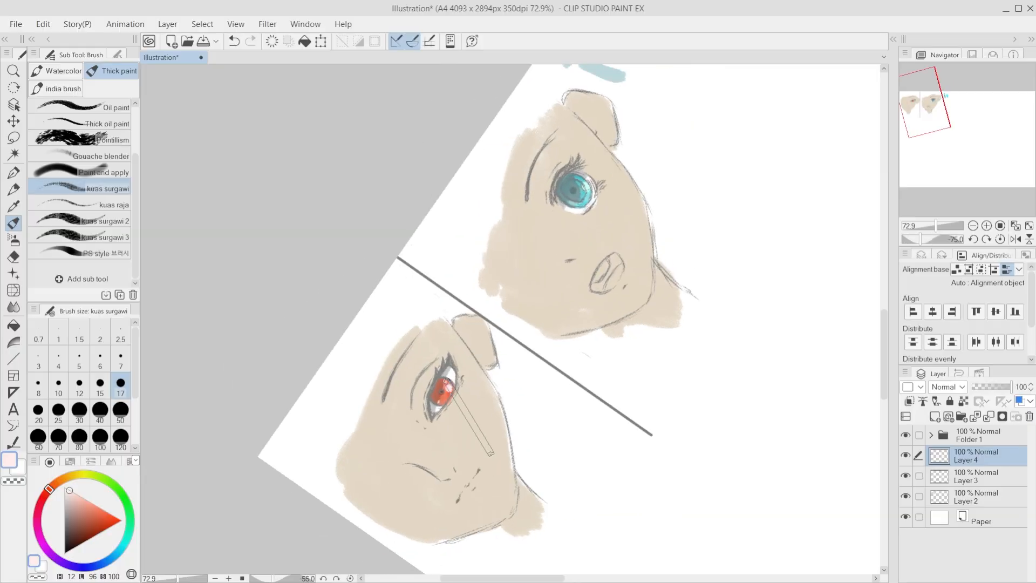
scroll(491, 453, up, 9)
scroll(640, 378, up, 5)
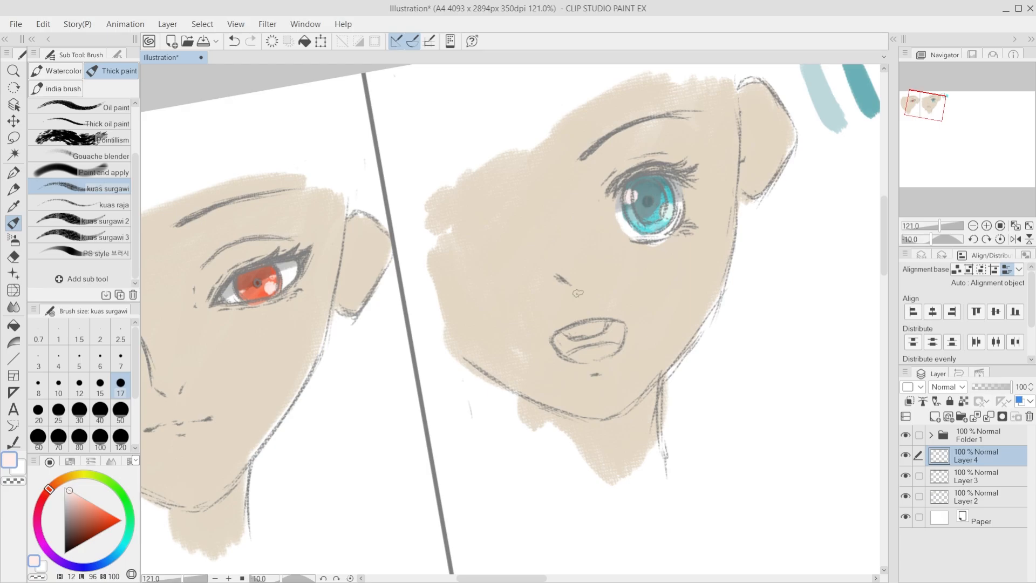
scroll(578, 292, down, 3)
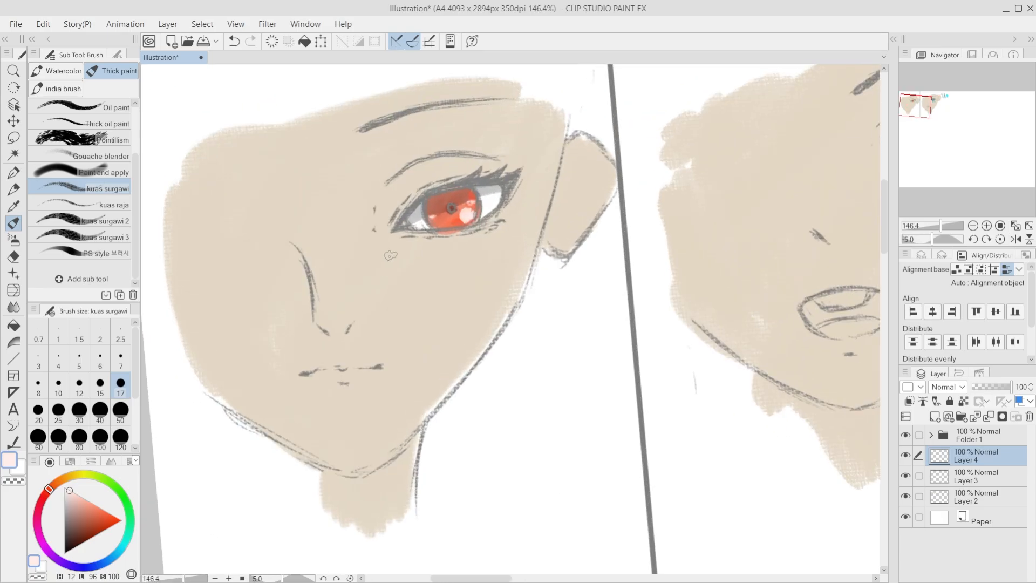
scroll(385, 269, down, 4)
scroll(400, 256, up, 2)
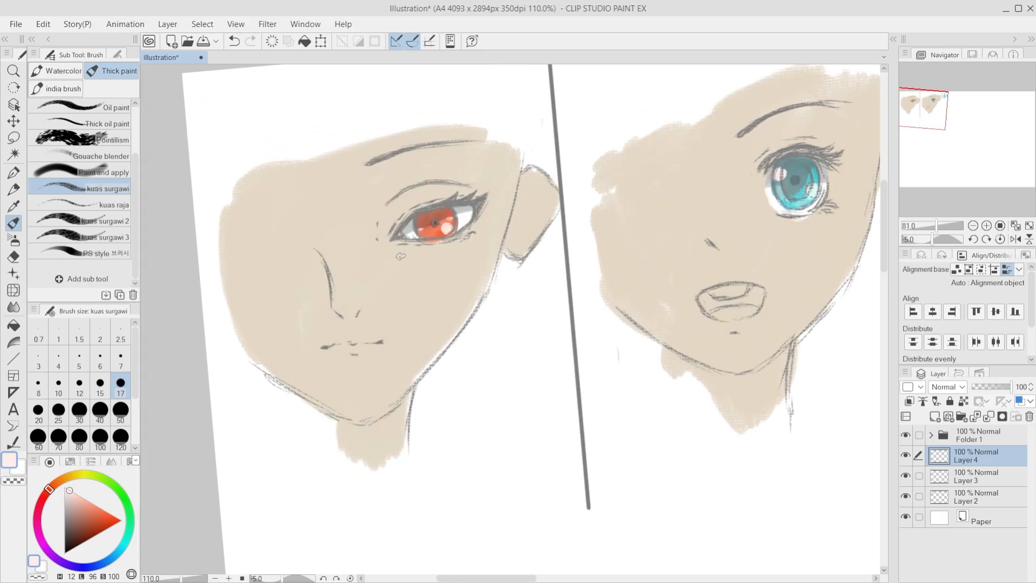
scroll(400, 255, up, 1)
scroll(401, 256, down, 3)
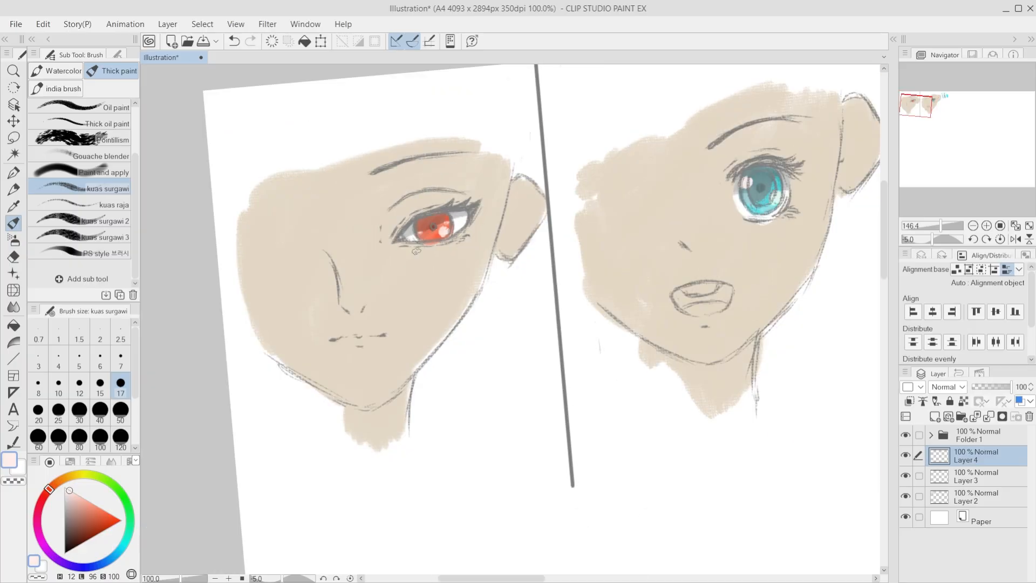
Step: Erase the round highlight from the first face's iris with the Hard eraser and paint thin pale pink glints across it
scroll(407, 260, up, 5)
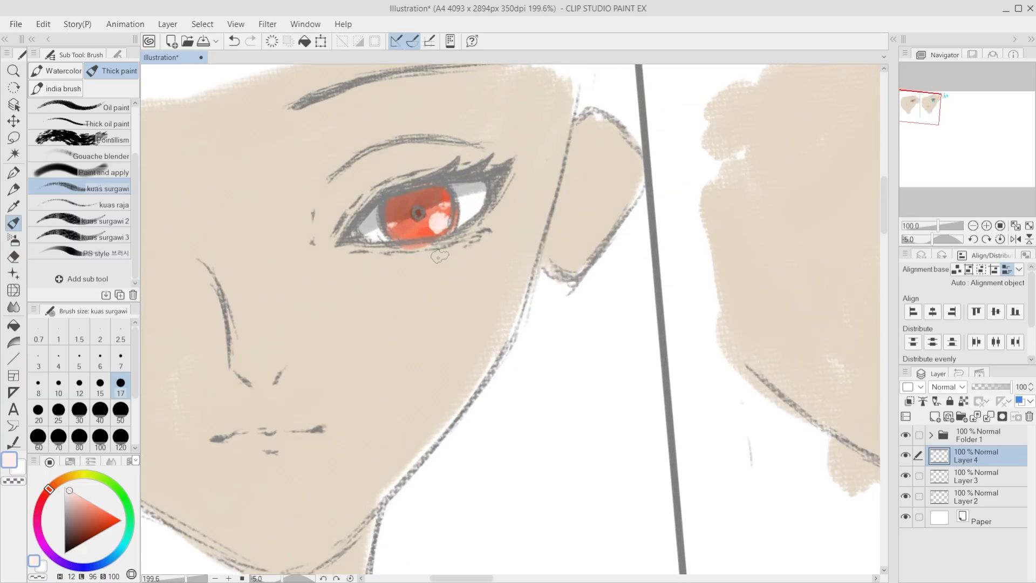
key(e)
drag(455, 218, 424, 235)
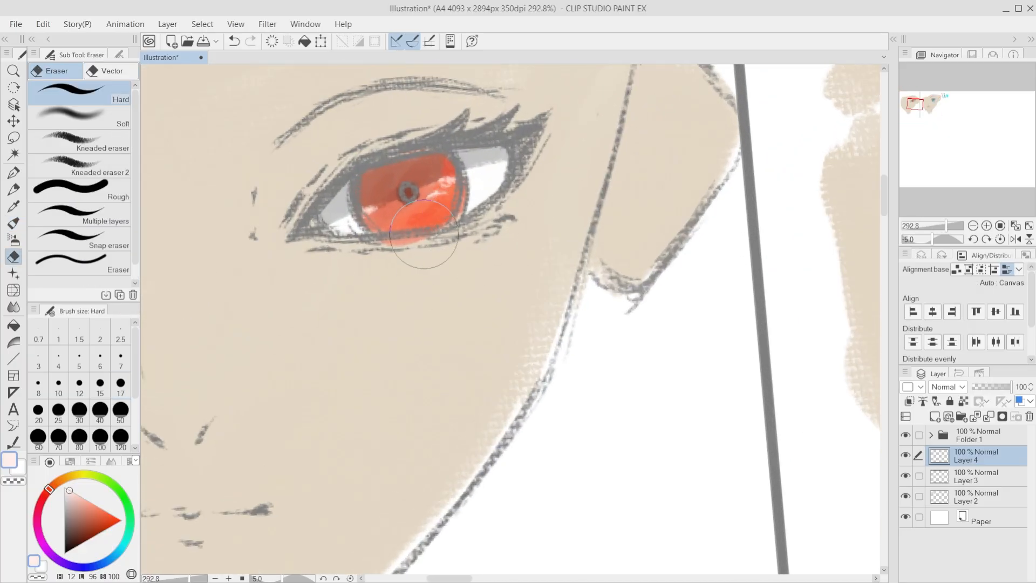
key(b)
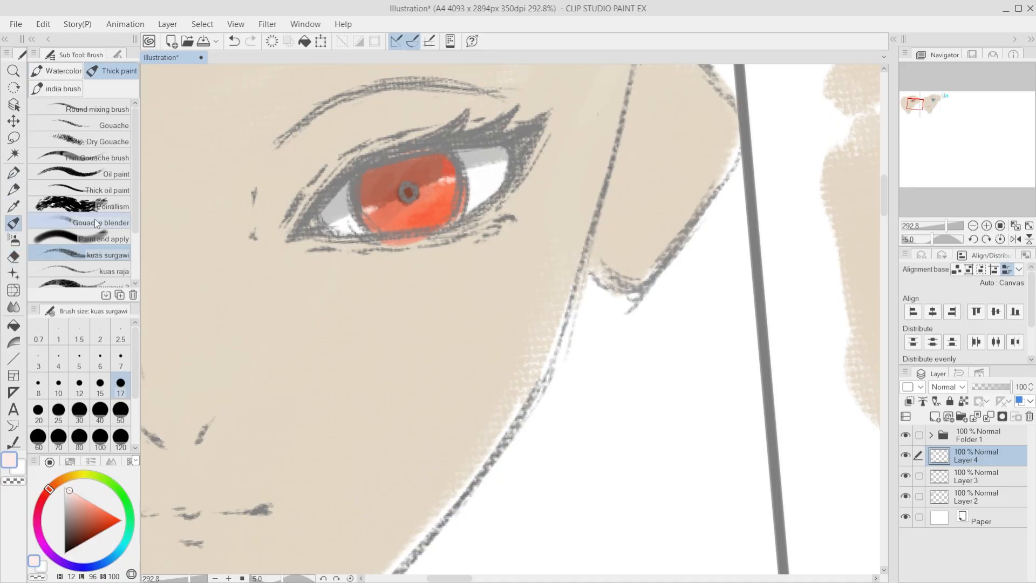
mouse_move(450, 180)
mouse_down()
mouse_move(356, 226)
mouse_move(377, 231)
mouse_up()
key(ctrl+z)
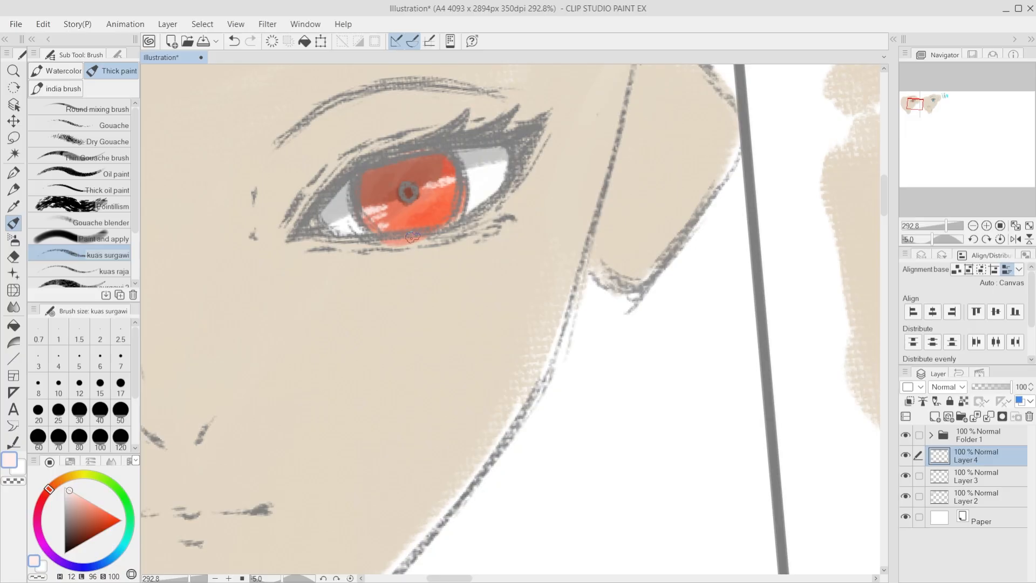
Step: Compare the finished highlights of the red and teal eyes at several zoom levels and canvas angles, ending with the canvas upright
scroll(405, 329, down, 8)
key(minus)
key(minus)
key(minus)
key(minus)
scroll(467, 375, up, 3)
key(asciicircum)
key(asciicircum)
key(asciicircum)
key(asciicircum)
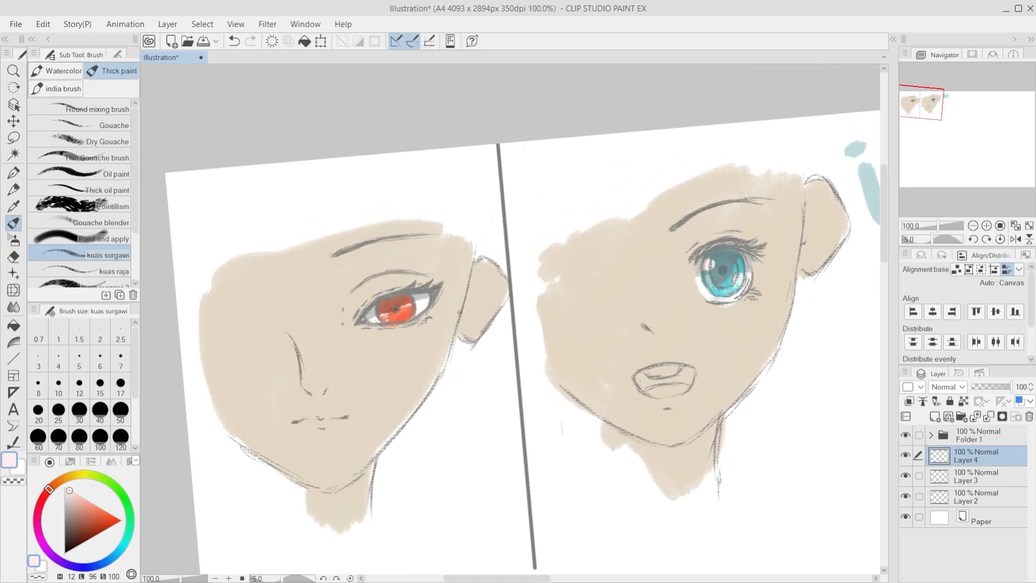
scroll(446, 373, up, 2)
key(asciicircum)
key(asciicircum)
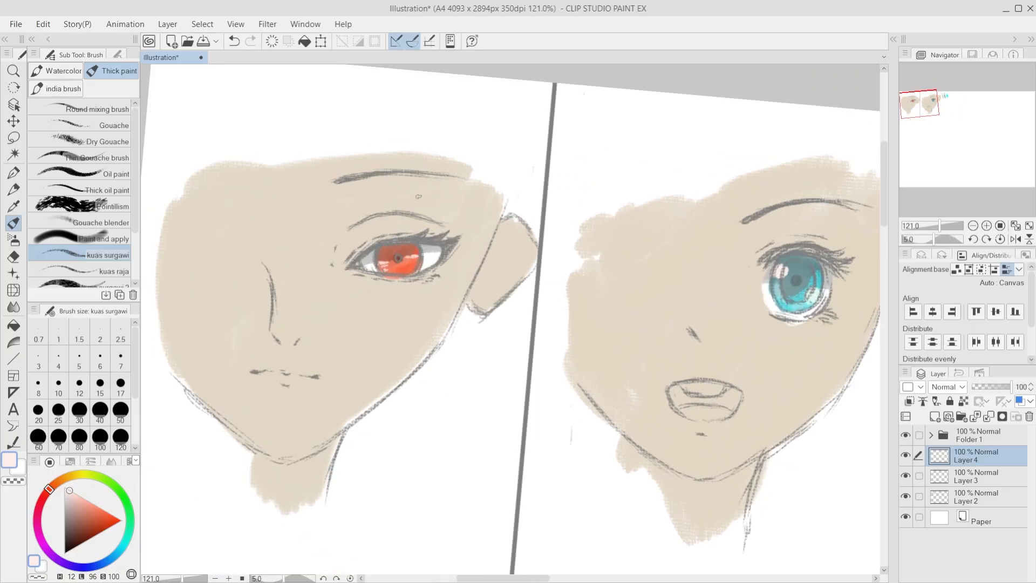
scroll(419, 197, down, 4)
key(minus)
key(minus)
key(minus)
scroll(358, 233, up, 2)
scroll(403, 249, down, 2)
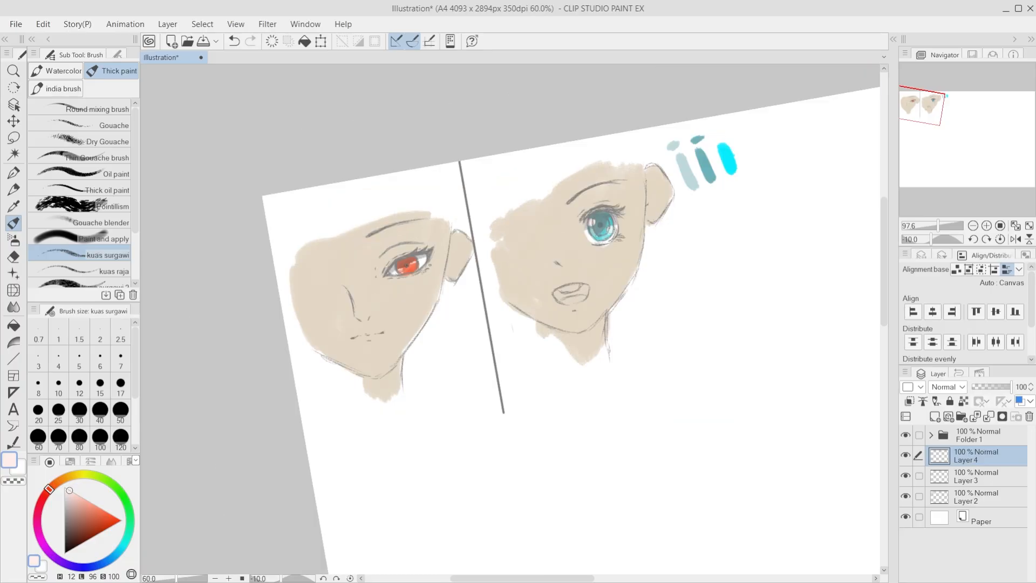
key(asciicircum)
scroll(464, 264, up, 3)
key(asciicircum)
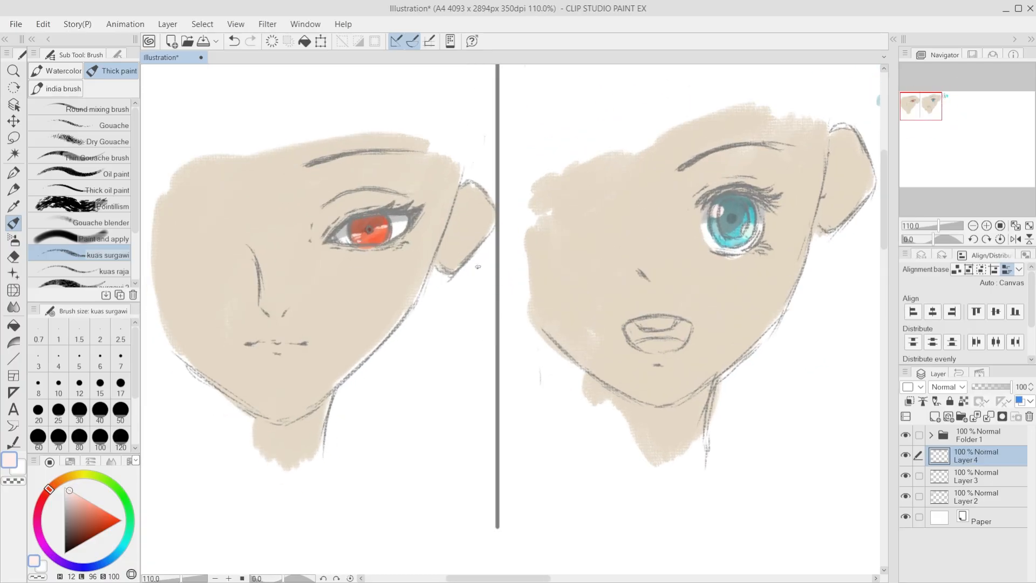
Step: Create a new raster layer above Folder 1 for the line work
scroll(478, 267, down, 2)
scroll(478, 267, up, 2)
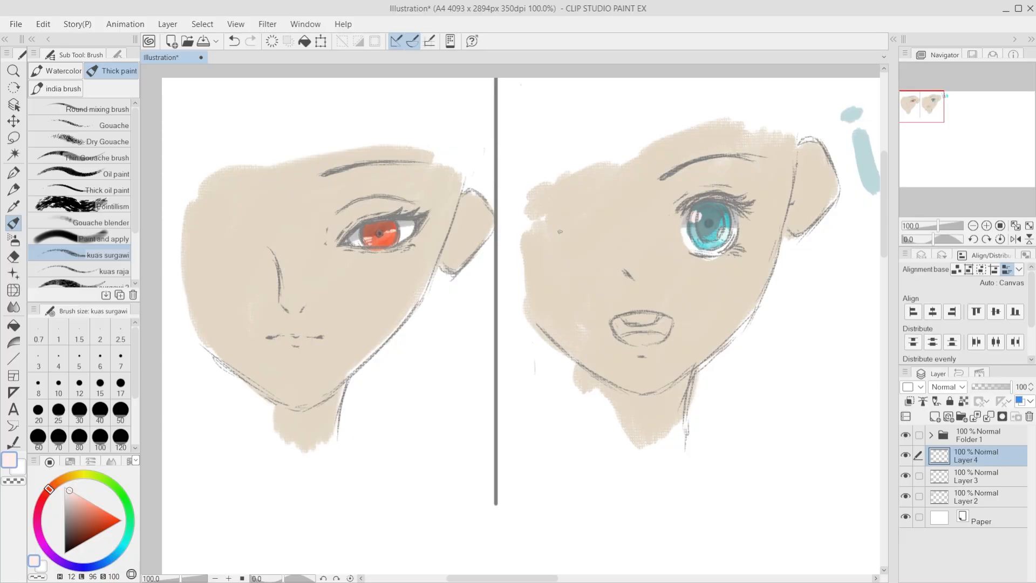
scroll(491, 250, down, 2)
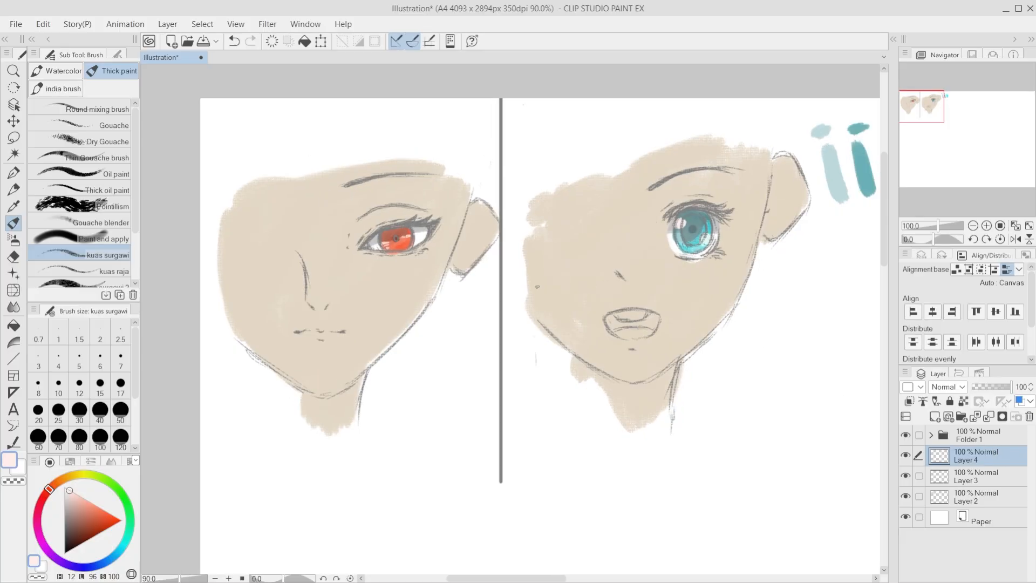
scroll(701, 186, up, 1)
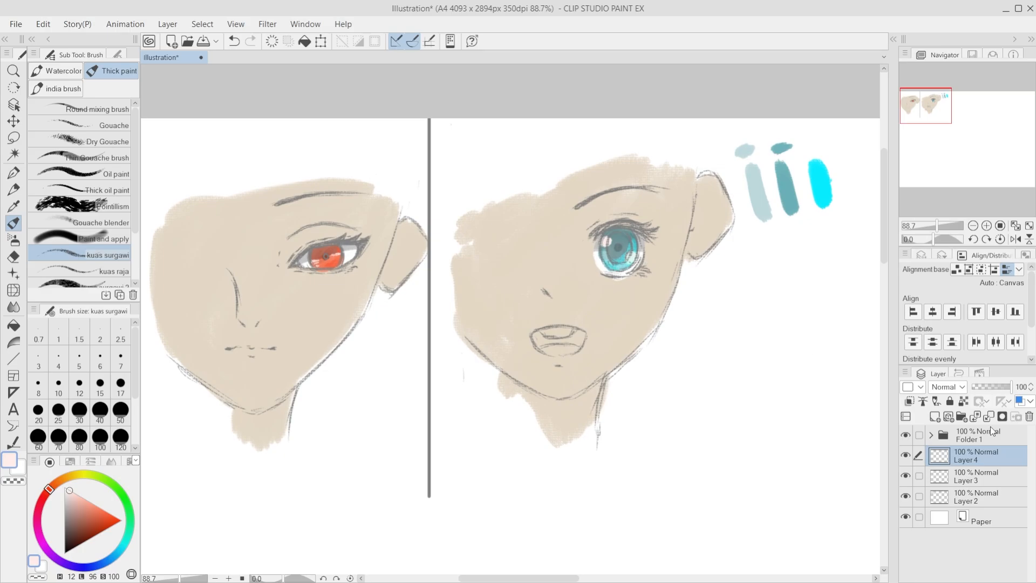
click(964, 439)
click(935, 416)
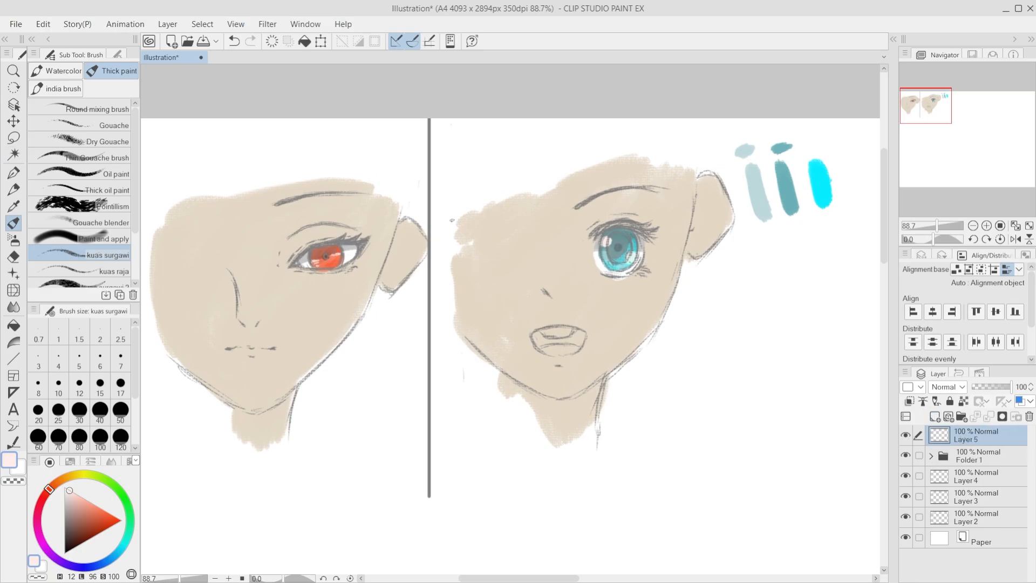
Step: Set up the G-pen at size 5 with a reddish orange (H 12, L 57, S 59), testing a stroke beside the teal eye
scroll(640, 250, up, 4)
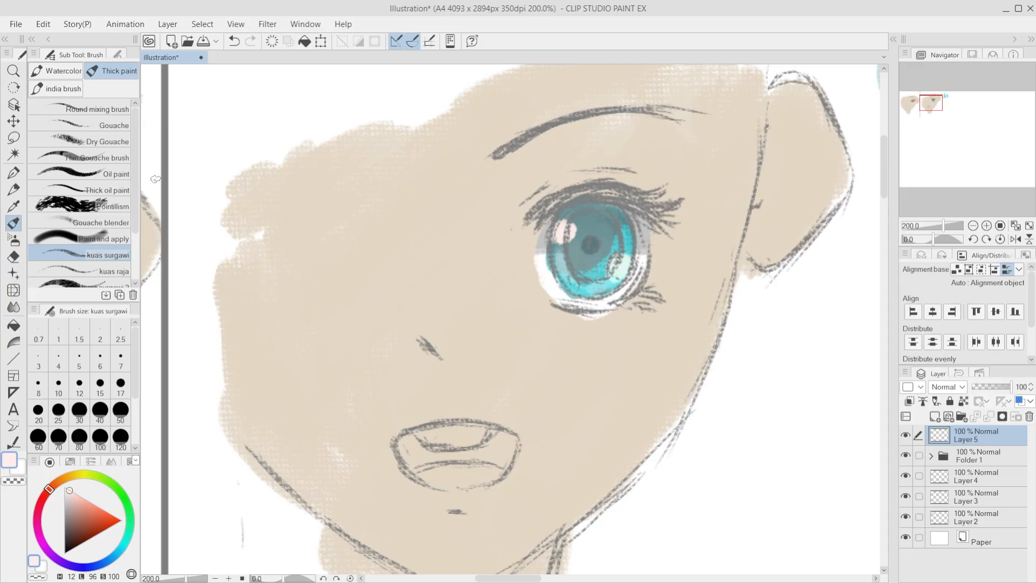
click(13, 173)
click(81, 501)
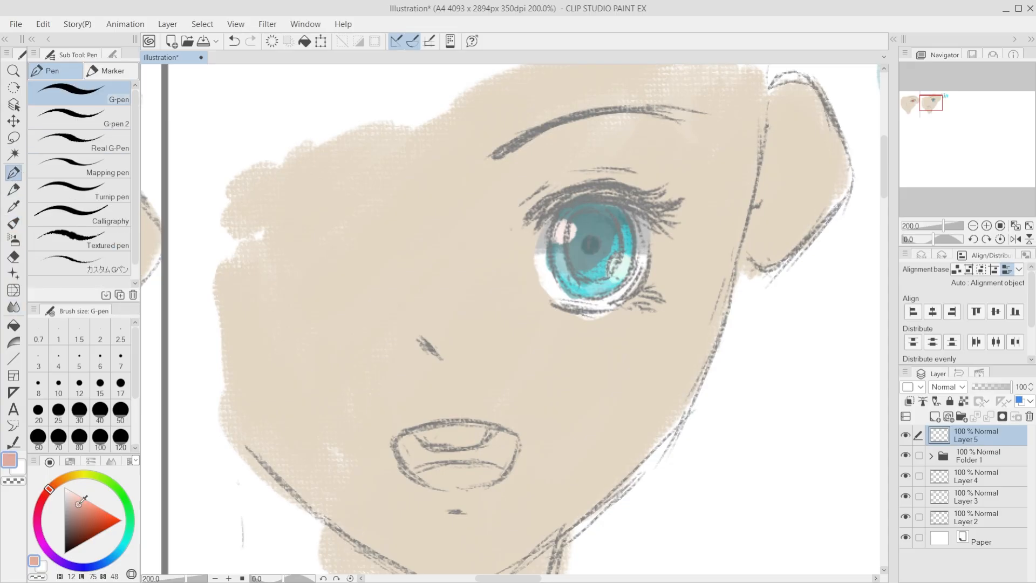
drag(81, 501, 82, 510)
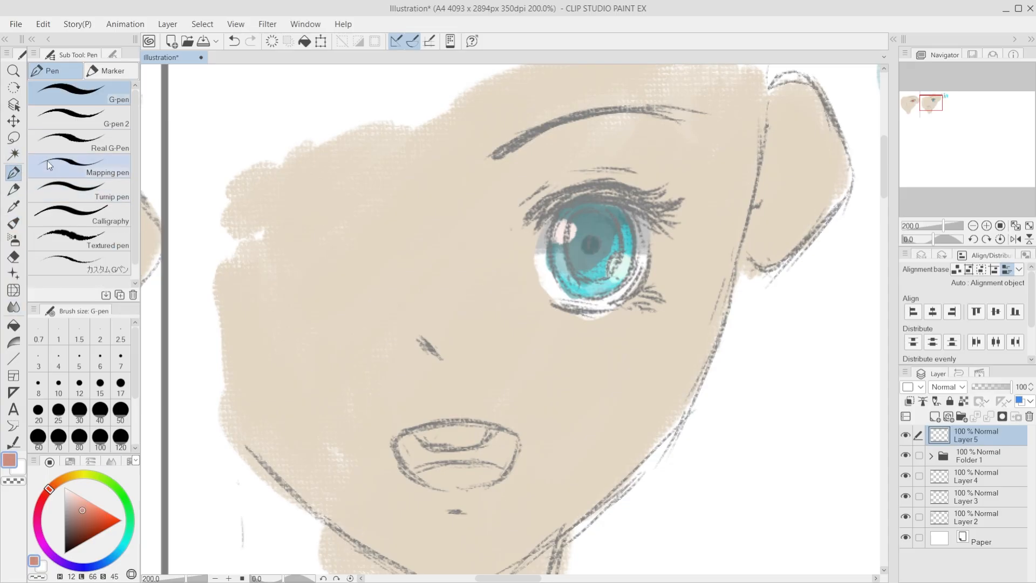
click(79, 116)
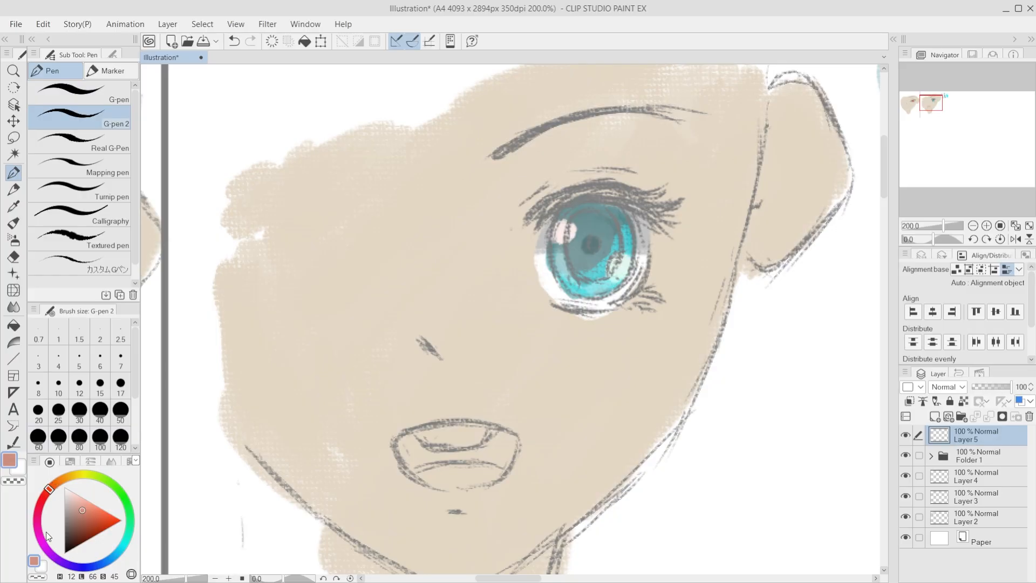
click(94, 516)
click(78, 93)
drag(448, 236, 580, 141)
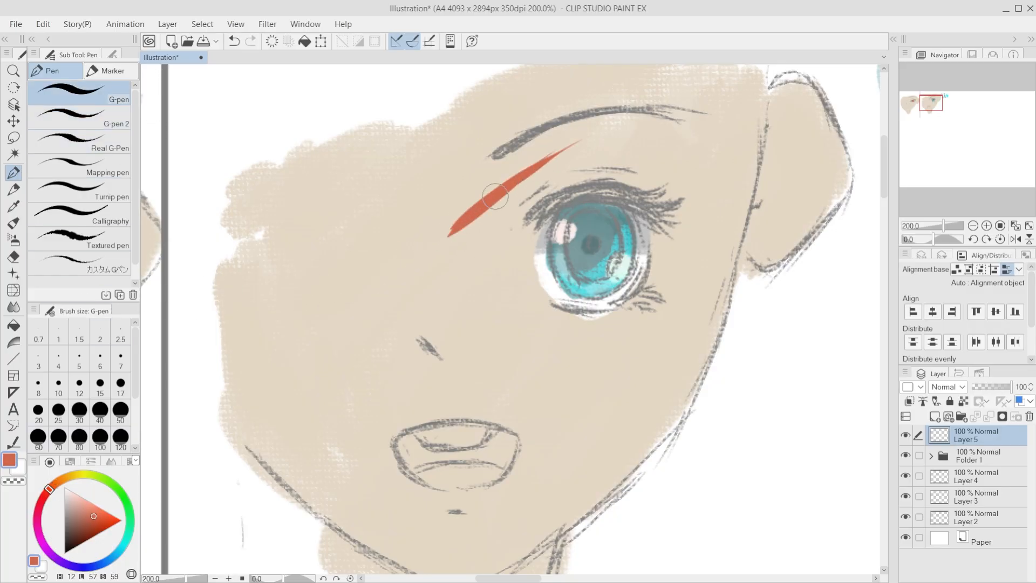
key(ctrl+z)
click(79, 358)
key(ctrl+z)
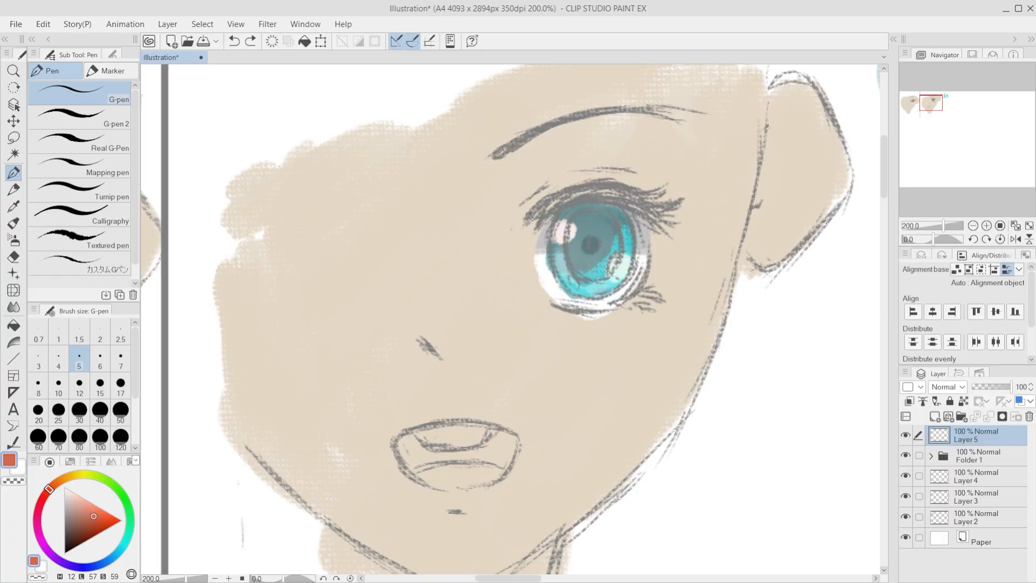
Step: Ink the teal eye's upper lid and lashes over the sketch in reddish brown (H 12, L 43, S 35)
mouse_move(540, 208)
mouse_down()
mouse_move(521, 224)
mouse_move(543, 205)
mouse_up()
click(84, 522)
key(ctrl+z)
drag(531, 214, 569, 194)
mouse_move(529, 212)
mouse_down()
mouse_move(594, 183)
mouse_move(528, 217)
mouse_move(593, 189)
mouse_move(633, 190)
mouse_move(590, 187)
mouse_move(671, 185)
mouse_move(616, 187)
mouse_move(641, 193)
mouse_move(546, 211)
mouse_move(579, 195)
mouse_move(639, 194)
mouse_move(568, 199)
mouse_move(648, 201)
mouse_move(675, 224)
mouse_up()
key(ctrl+z)
key(ctrl+z)
drag(627, 205, 661, 226)
drag(624, 203, 657, 226)
drag(578, 206, 619, 208)
Step: Ink the teal eye's outer edge, lower lid line and lower lashes with thin reddish brown strokes
key(ctrl+z)
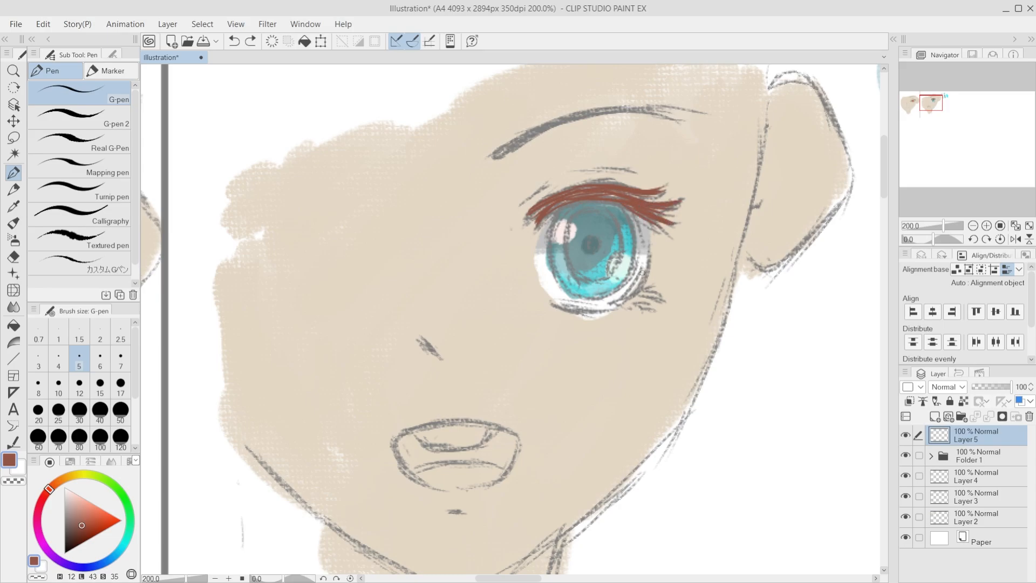
drag(650, 268, 624, 299)
mouse_move(642, 280)
mouse_down()
mouse_move(655, 234)
mouse_move(649, 247)
mouse_up()
drag(649, 247, 635, 215)
key(ctrl+z)
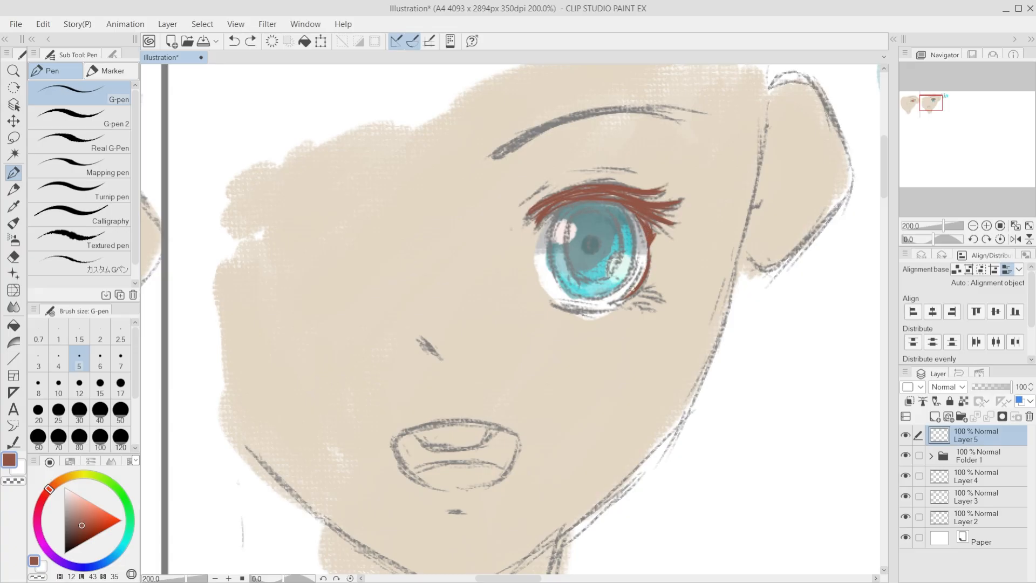
key(ctrl+z)
key(ctrl+z)
mouse_move(555, 310)
mouse_down()
mouse_move(610, 309)
mouse_move(647, 288)
mouse_up()
key(ctrl+z)
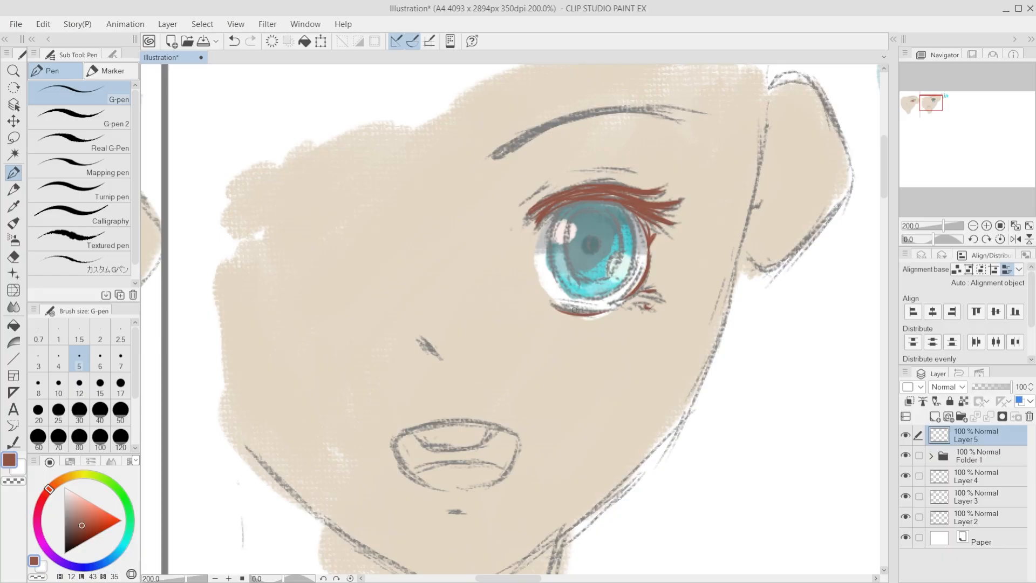
Step: Ink the red eye's inner corner in a darker brown (H 12, L 25, S 52)
scroll(575, 311, down, 5)
scroll(457, 348, up, 5)
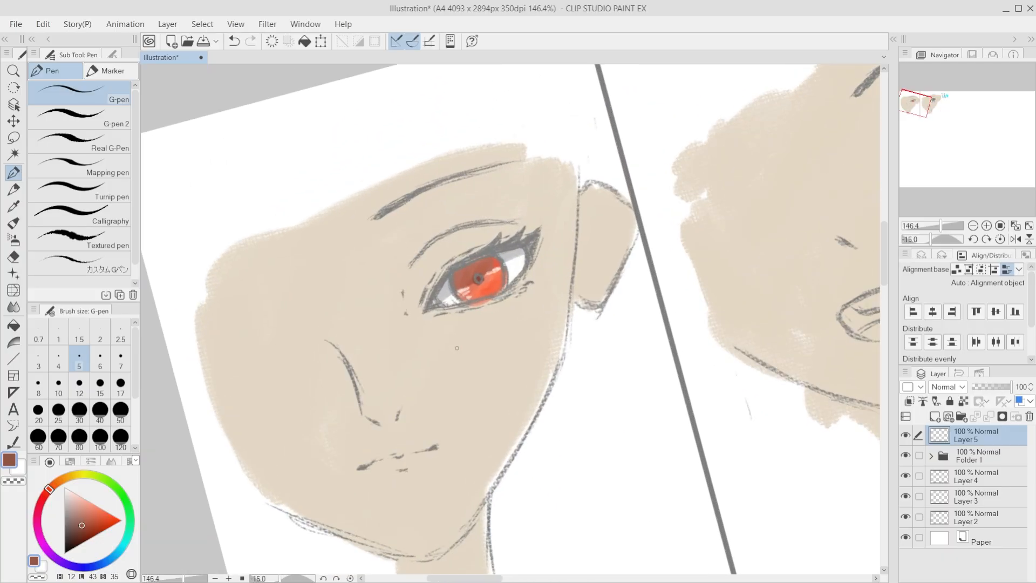
scroll(457, 348, right, 5)
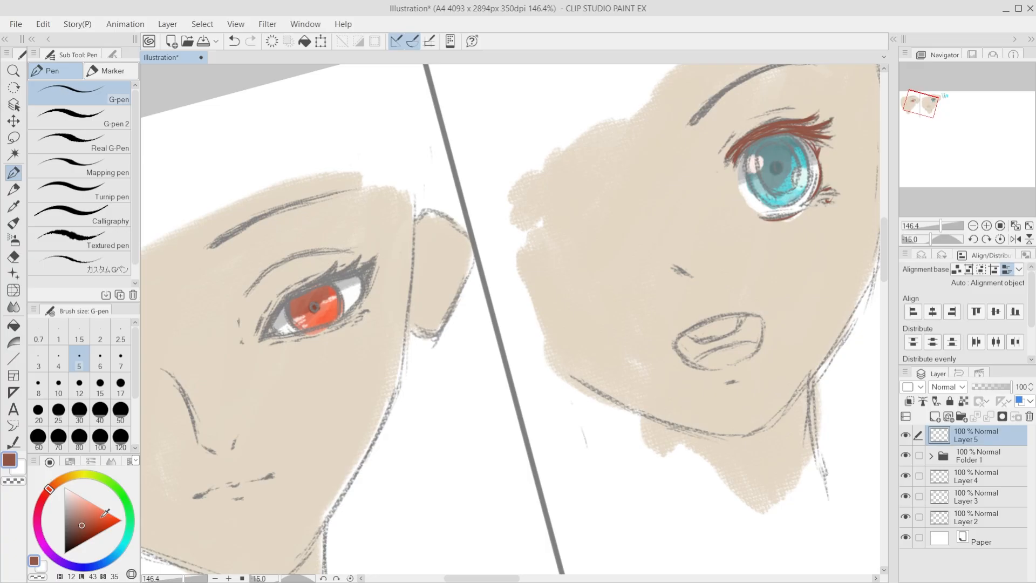
click(80, 533)
drag(289, 295, 261, 339)
key(ctrl+z)
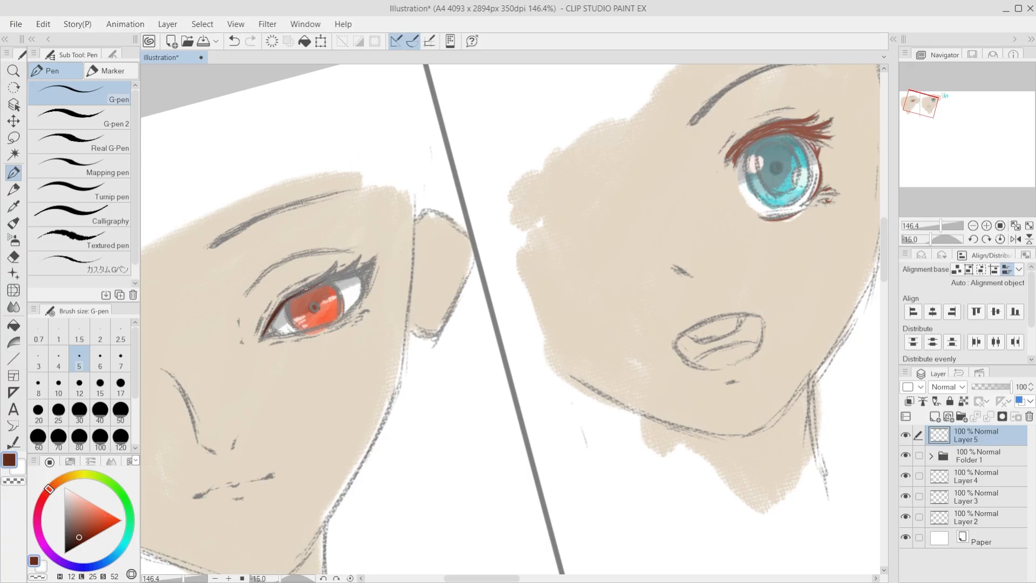
Step: Ink the red eye's upper lid, pointed lashes and outer corner in dark brown
mouse_move(306, 288)
mouse_down()
mouse_move(378, 257)
mouse_move(338, 321)
mouse_move(364, 289)
mouse_up()
key(ctrl+z)
key(ctrl+z)
key(ctrl+z)
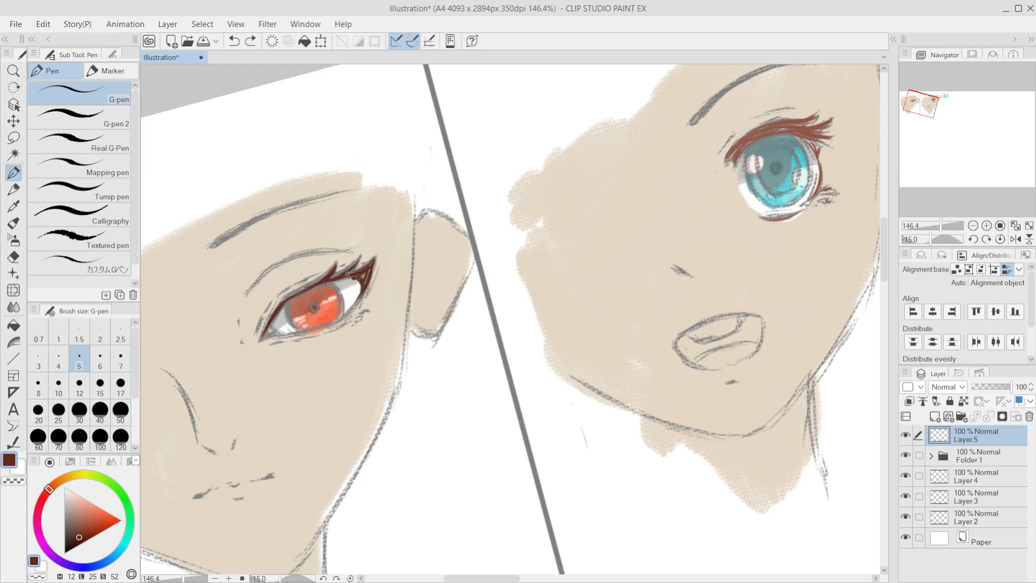
key(ctrl+z)
drag(365, 270, 366, 273)
key(ctrl+z)
Step: Try to ink the inner end of the red eye's eyelid crease with the canvas tilted
scroll(372, 300, up, 5)
scroll(431, 270, down, 2)
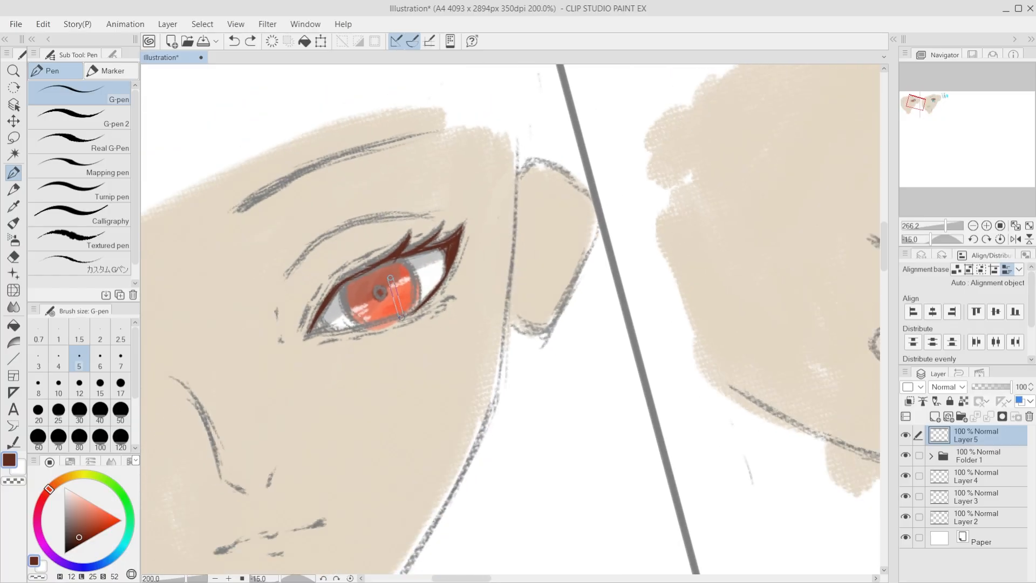
key(minus)
key(minus)
key(minus)
key(minus)
key(minus)
scroll(404, 275, up, 7)
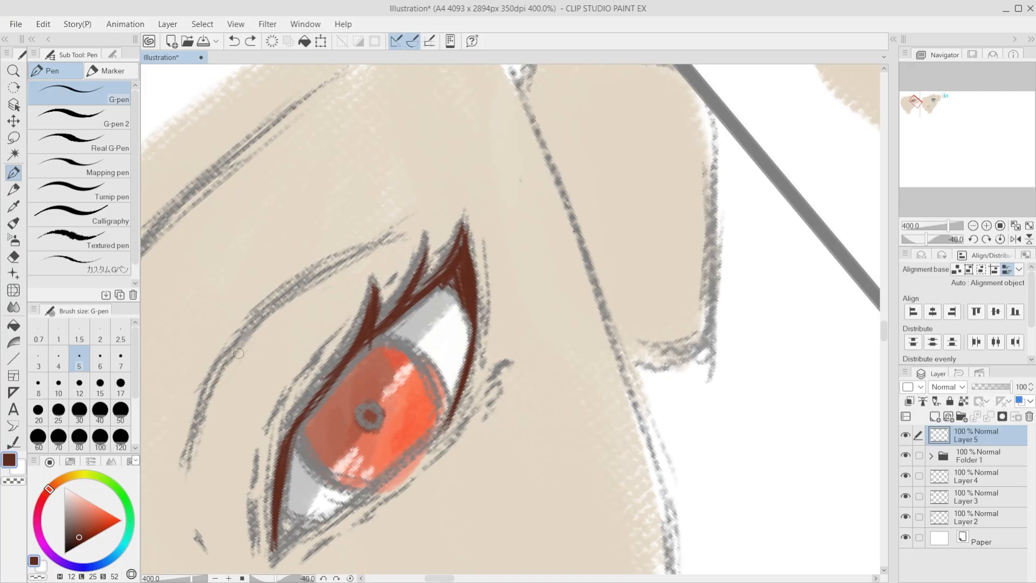
drag(254, 322, 181, 475)
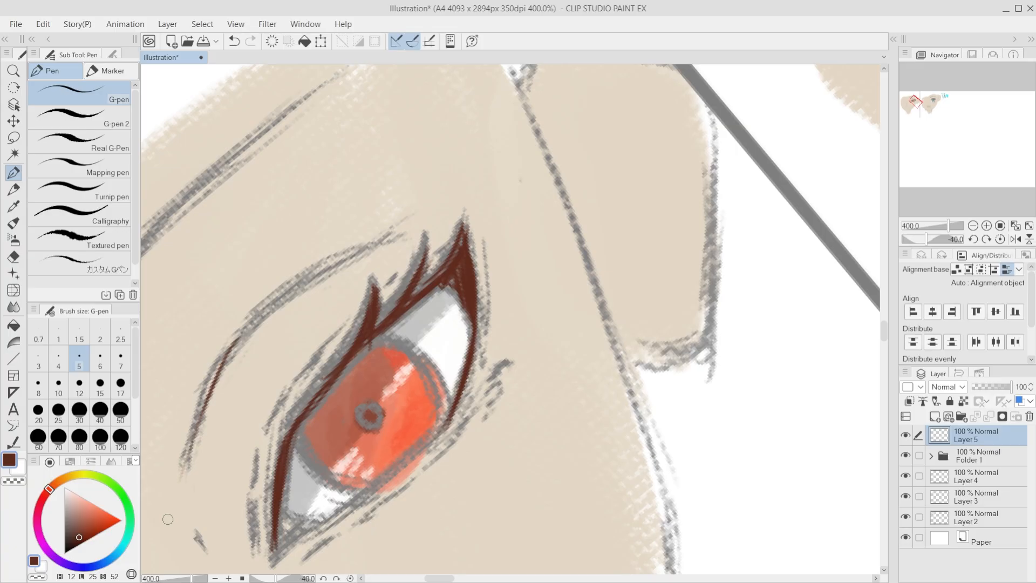
key(ctrl+z)
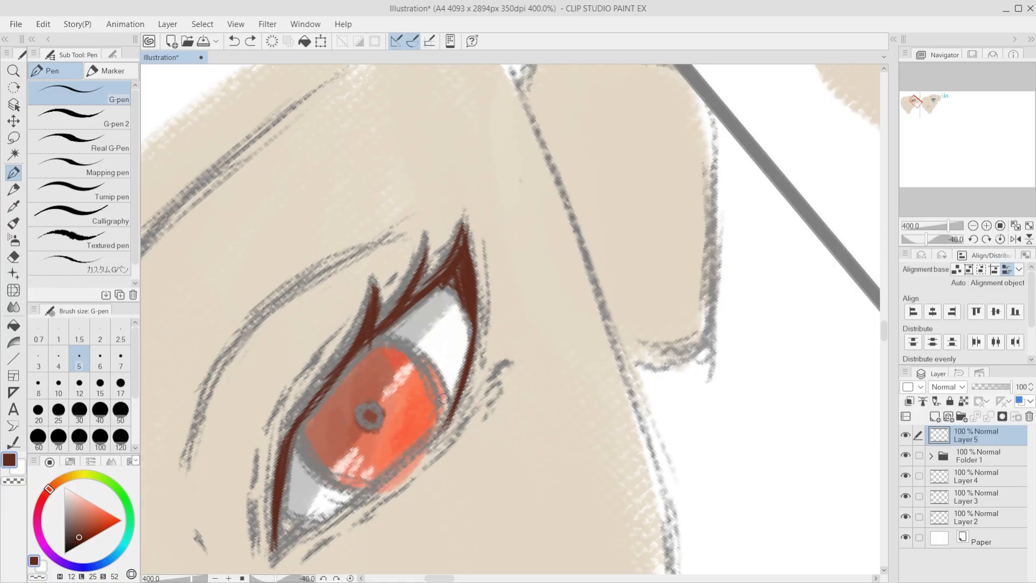
Step: Ink the inner half of the eyelid crease above the red eye in dark brown
scroll(444, 396, down, 4)
scroll(420, 321, down, 5)
key(asciicircum)
key(asciicircum)
key(asciicircum)
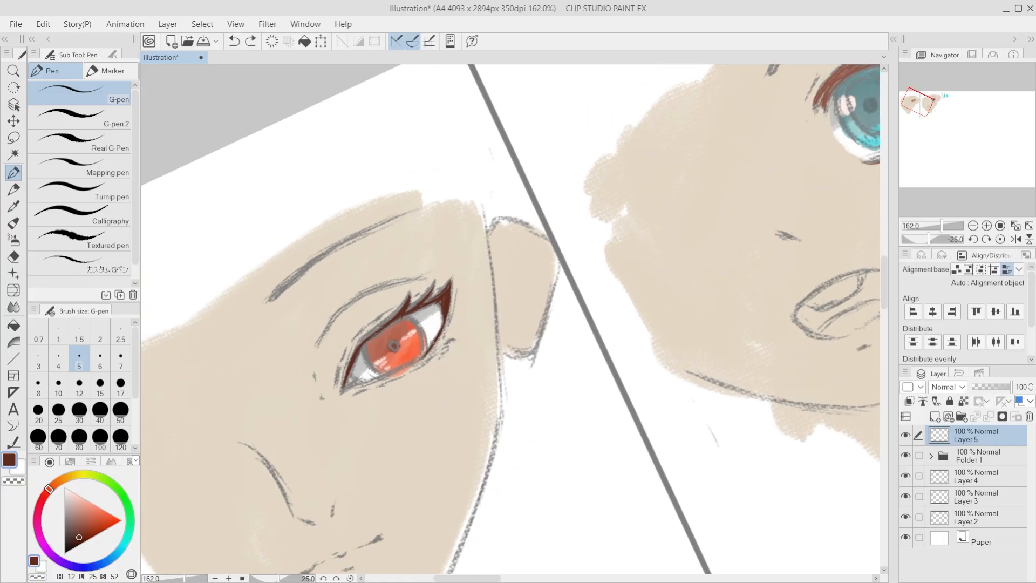
scroll(339, 376, up, 3)
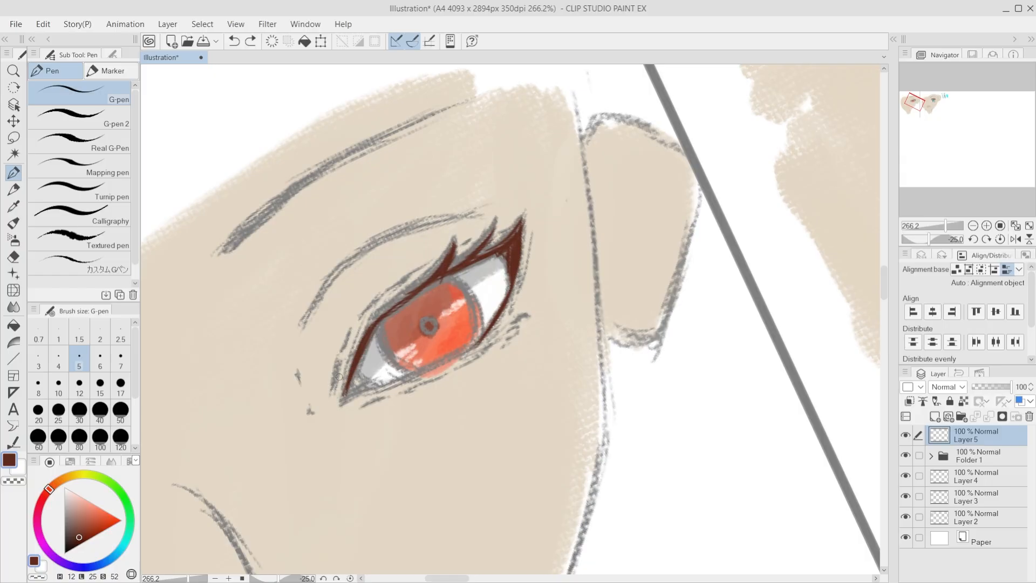
mouse_move(337, 279)
mouse_down()
mouse_move(321, 299)
mouse_move(300, 335)
mouse_up()
key(ctrl+z)
Step: Continue the red eye's lid crease toward its outer end with tapered dark brown strokes
key(ctrl+z)
mouse_move(321, 295)
mouse_down()
mouse_move(302, 324)
mouse_move(338, 274)
mouse_up()
drag(385, 242, 442, 220)
key(ctrl+z)
mouse_move(377, 242)
mouse_down()
mouse_move(462, 208)
mouse_move(399, 233)
mouse_move(472, 214)
mouse_move(411, 231)
mouse_up()
key(ctrl+z)
key(ctrl+z)
mouse_move(476, 215)
mouse_down()
mouse_move(396, 231)
mouse_move(457, 220)
mouse_up()
Step: Try to ink the first face's side contour from beside the ear down the cheek
key(ctrl+minus)
key(ctrl+minus)
key(asciicircum)
key(asciicircum)
key(asciicircum)
key(asciicircum)
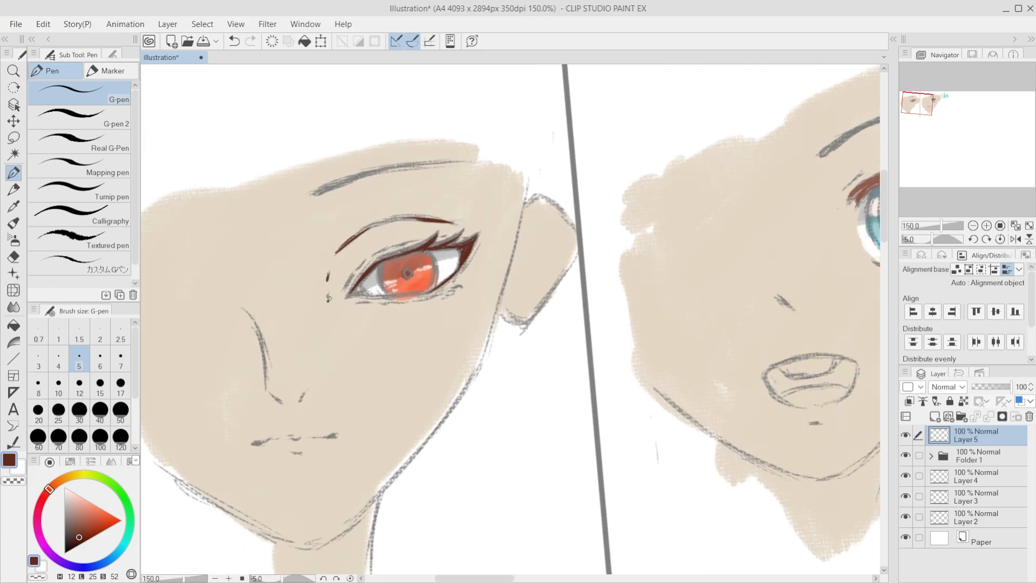
drag(529, 185, 493, 346)
key(ctrl+z)
key(ctrl+z)
scroll(426, 390, down, 1)
scroll(431, 390, up, 1)
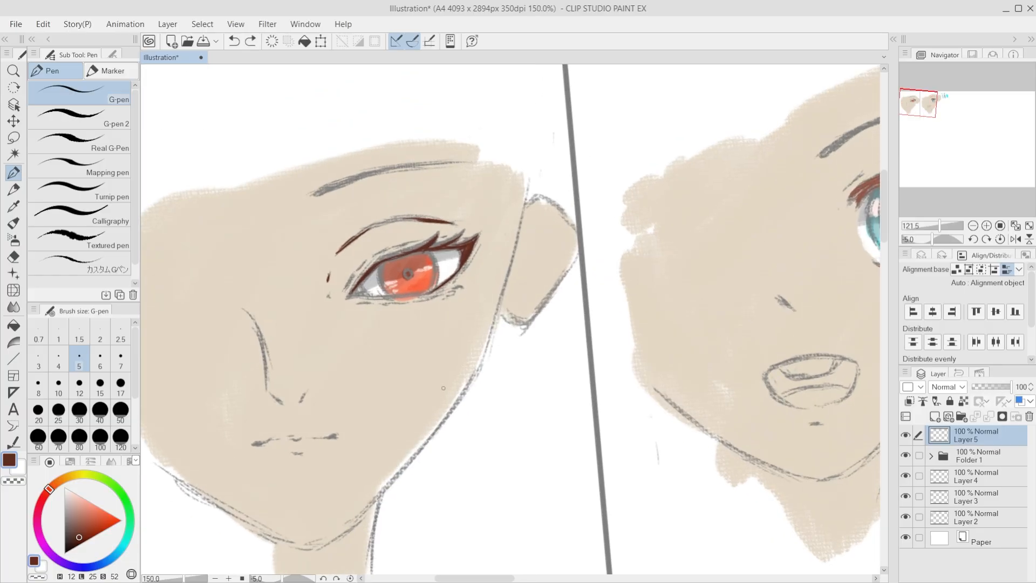
Step: Ink the first face's contour in dark brown from beside the ear down the cheek to the jaw above the neck
mouse_move(534, 183)
mouse_down()
mouse_move(492, 347)
mouse_move(514, 237)
mouse_move(499, 312)
mouse_up()
key(ctrl+z)
key(ctrl+z)
key(ctrl+z)
key(ctrl+z)
key(ctrl+z)
key(ctrl+z)
mouse_move(530, 202)
mouse_down()
mouse_move(458, 398)
mouse_move(388, 482)
mouse_up()
key(ctrl+z)
key(ctrl+z)
drag(464, 385, 381, 490)
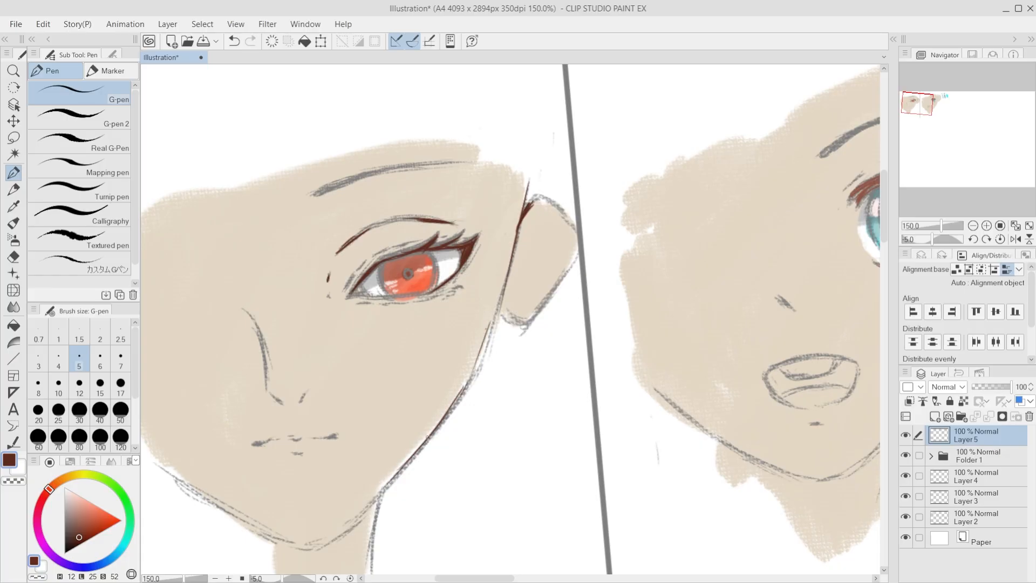
drag(423, 447, 380, 491)
key(ctrl+z)
Step: Outline the inner edge of the red iris in dark brown
drag(388, 262, 382, 274)
drag(385, 263, 382, 281)
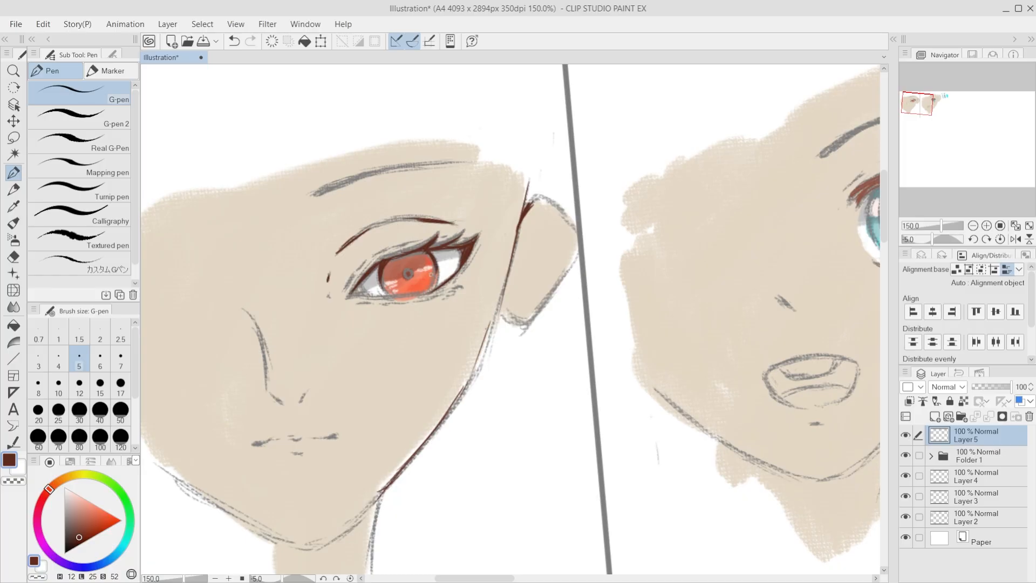
Step: Mark the red eye's pupil in dark brown at the centre of the iris
scroll(386, 318, up, 4)
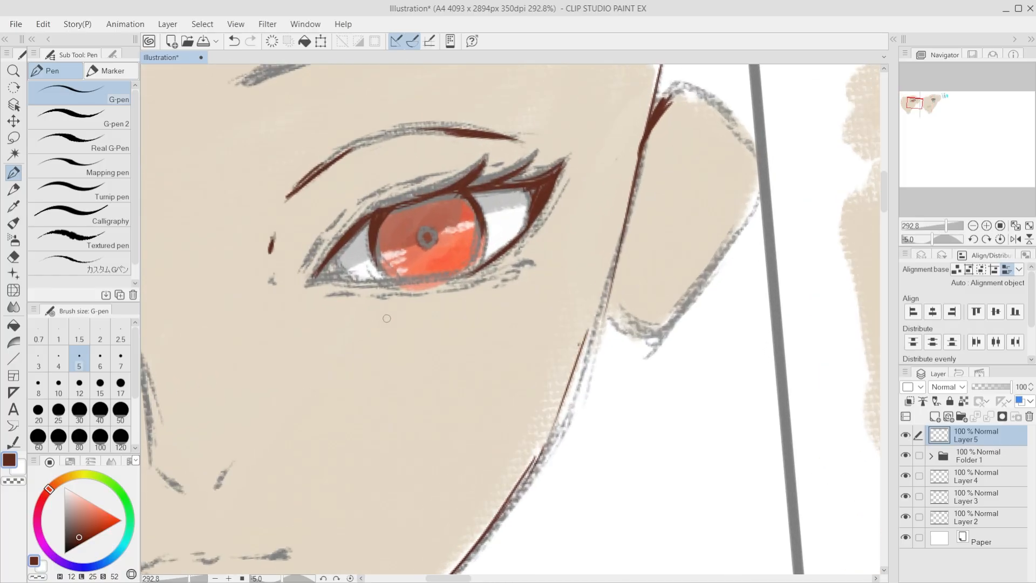
drag(428, 235, 430, 236)
scroll(418, 284, down, 10)
Step: Ink the inner side of a dark brown inner ring in the second face's teal iris
drag(393, 351, 477, 395)
key(minus)
key(minus)
key(minus)
key(minus)
key(ctrl+z)
scroll(570, 326, up, 8)
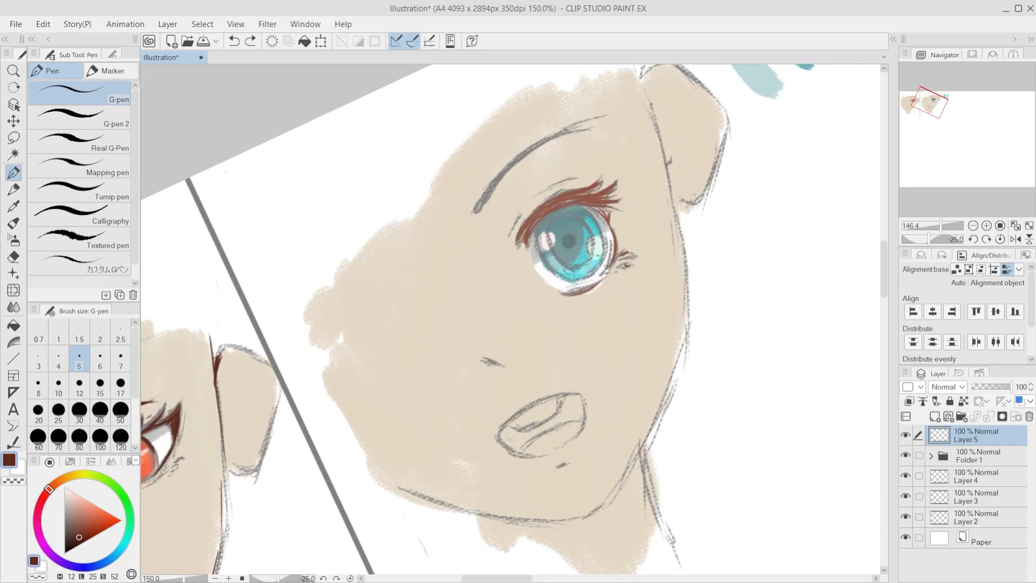
scroll(606, 266, up, 2)
mouse_move(535, 204)
mouse_down()
mouse_move(532, 233)
mouse_move(536, 212)
mouse_move(538, 241)
mouse_move(527, 219)
mouse_move(547, 261)
mouse_up()
key(ctrl+z)
Step: Complete the teal iris's inner ring with dark brown arcs along its upper, outer and lower sides
key(ctrl+z)
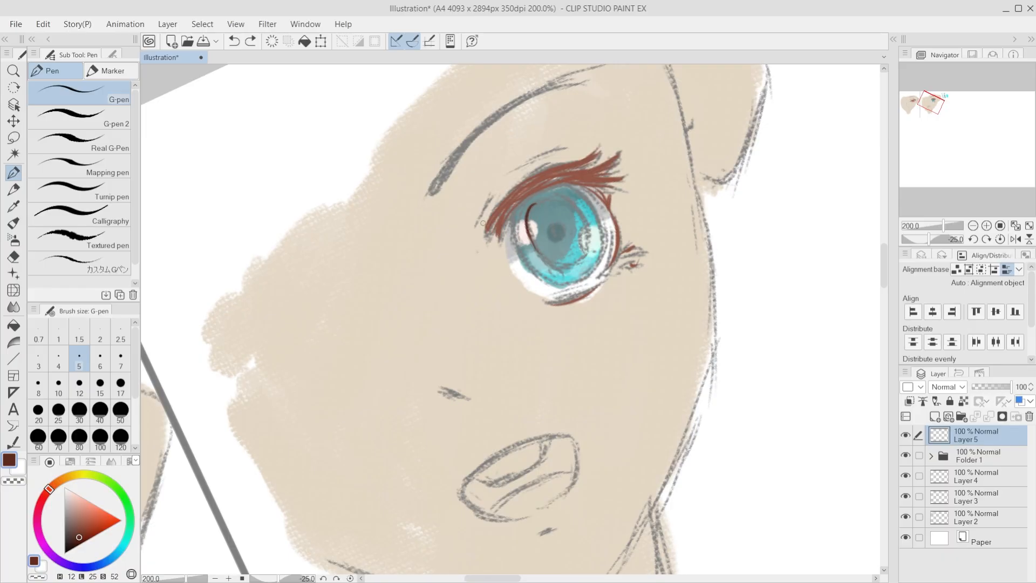
key(ctrl+z)
drag(532, 205, 551, 200)
key(ctrl+z)
drag(534, 202, 565, 200)
drag(560, 199, 585, 227)
drag(549, 263, 577, 262)
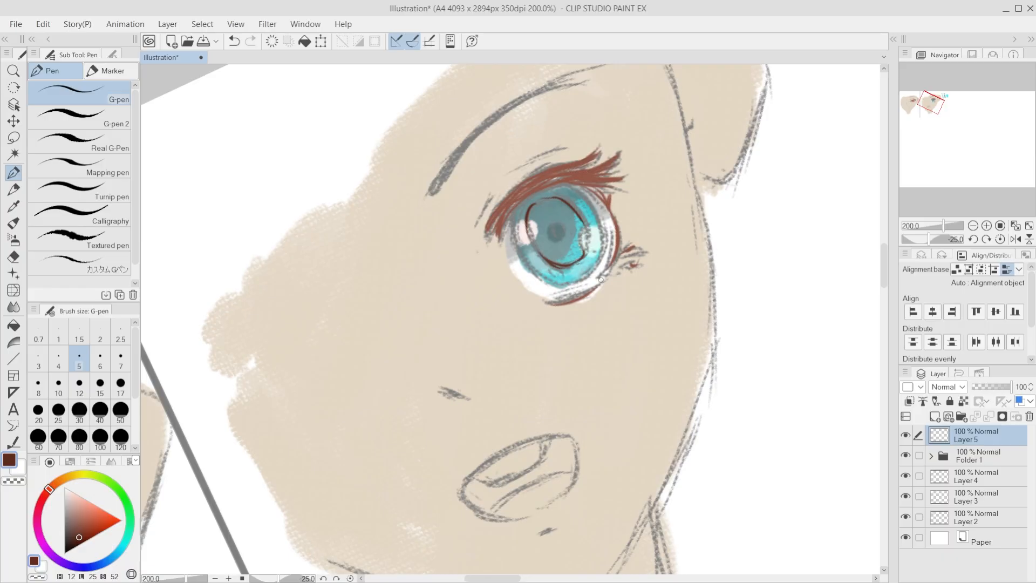
Step: Examine the teal eye's inked ring against the whole second face at different zooms and rotations
key(^)
key(^)
key(^)
key(^)
scroll(508, 381, down, 8)
key(^)
key(^)
key(^)
key(-)
key(-)
key(-)
scroll(509, 381, up, 3)
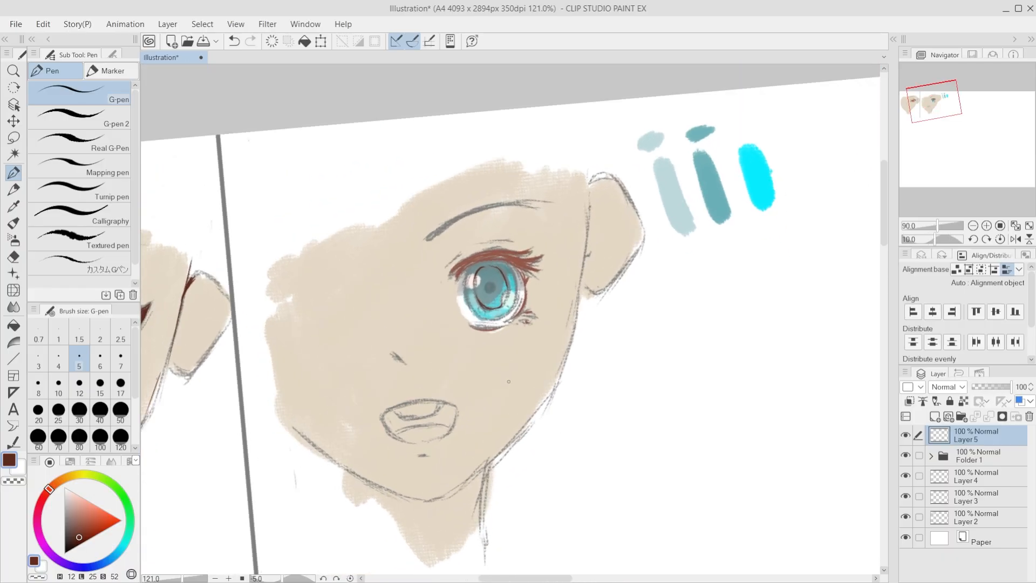
scroll(509, 382, up, 4)
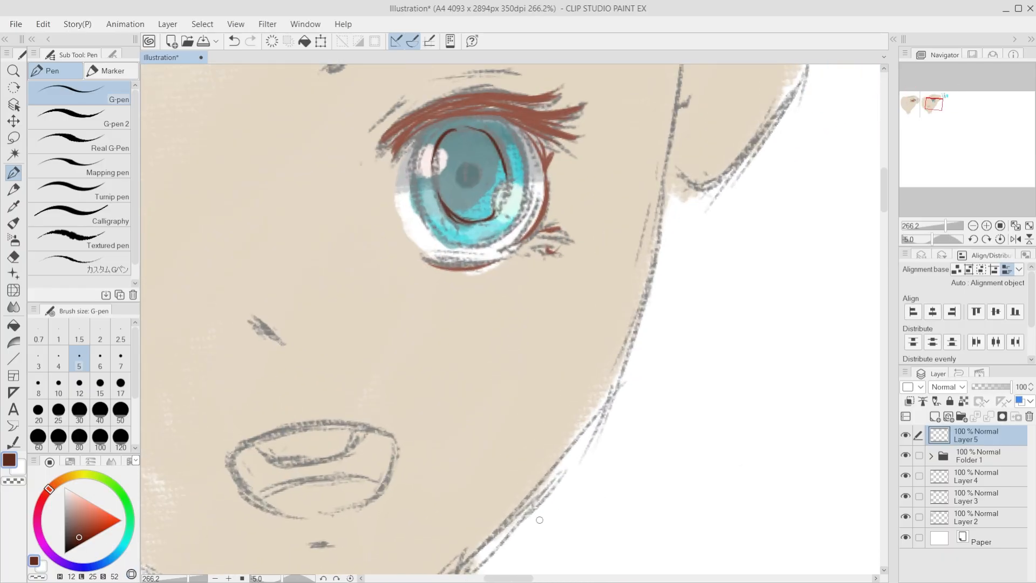
Step: Choose a near-white mint colour, enlarge the pen and paint a solid highlight over the teal iris's lower outer side
click(85, 499)
alt+click(509, 203)
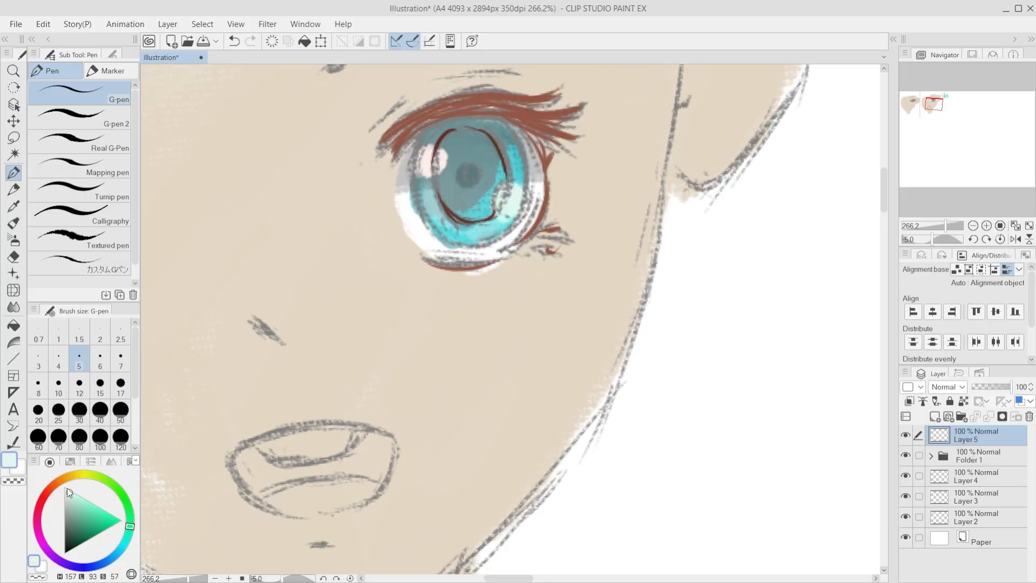
click(68, 489)
key(])
key(])
key(])
key(])
key(])
key(])
key(])
key(])
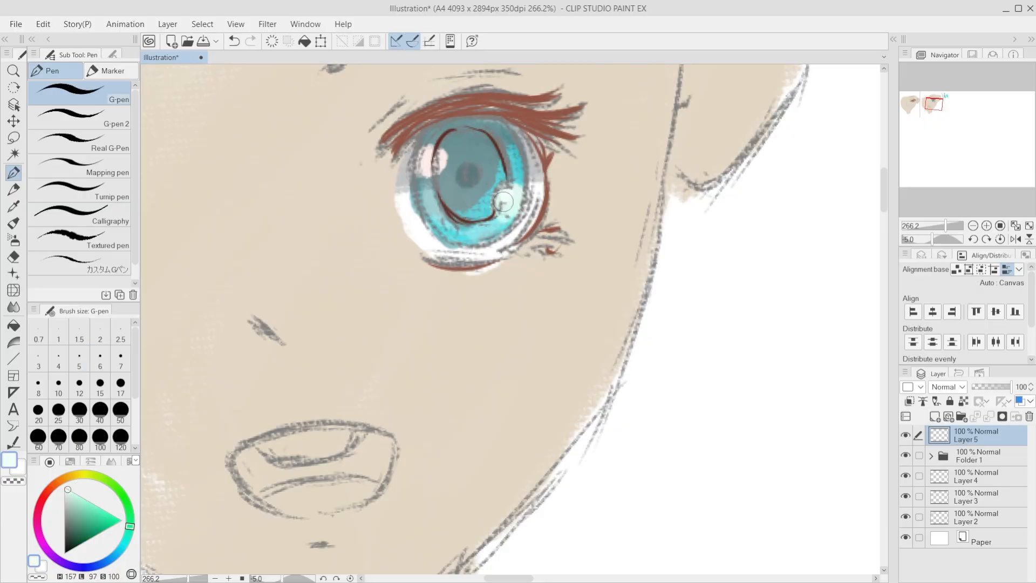
mouse_move(503, 202)
mouse_down()
mouse_move(536, 194)
mouse_move(514, 204)
mouse_move(526, 219)
mouse_move(535, 185)
mouse_move(531, 213)
mouse_up()
alt+click(543, 173)
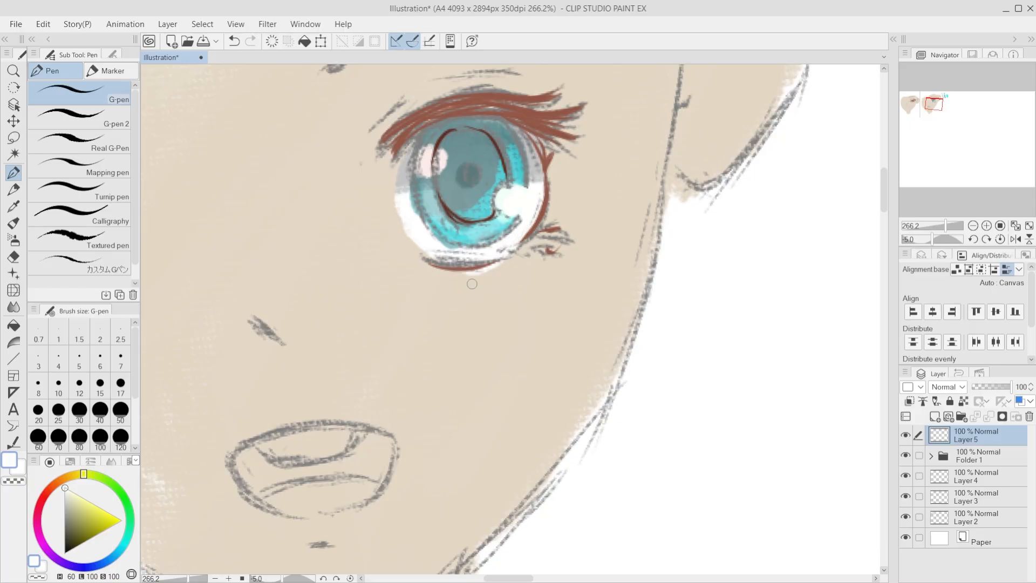
Step: Sample the lashes' reddish brown and outline the teal iris's inner side from the upper lid downward
scroll(522, 318, down, 12)
scroll(502, 346, up, 7)
scroll(495, 350, up, 5)
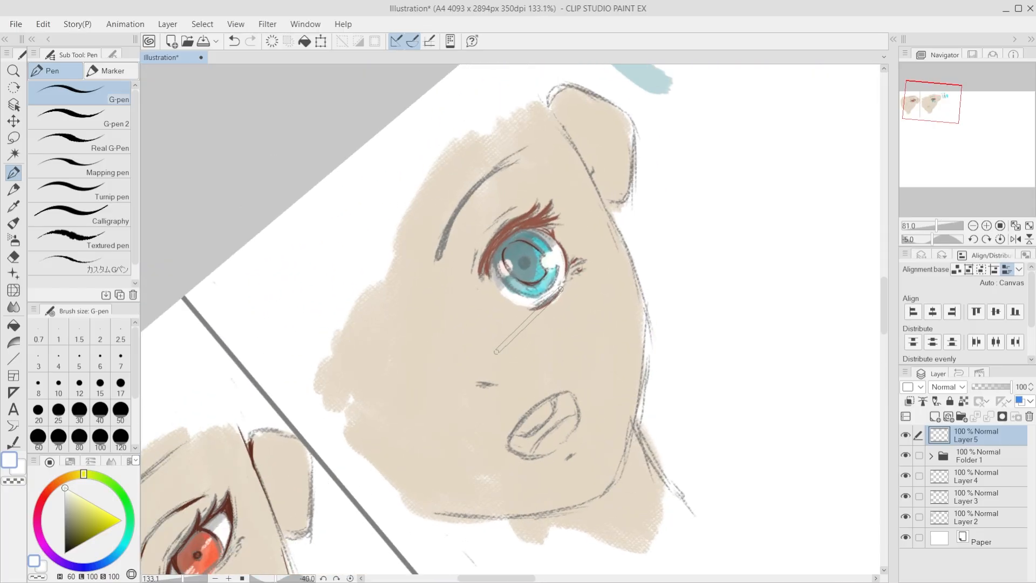
scroll(497, 351, down, 7)
scroll(560, 328, up, 13)
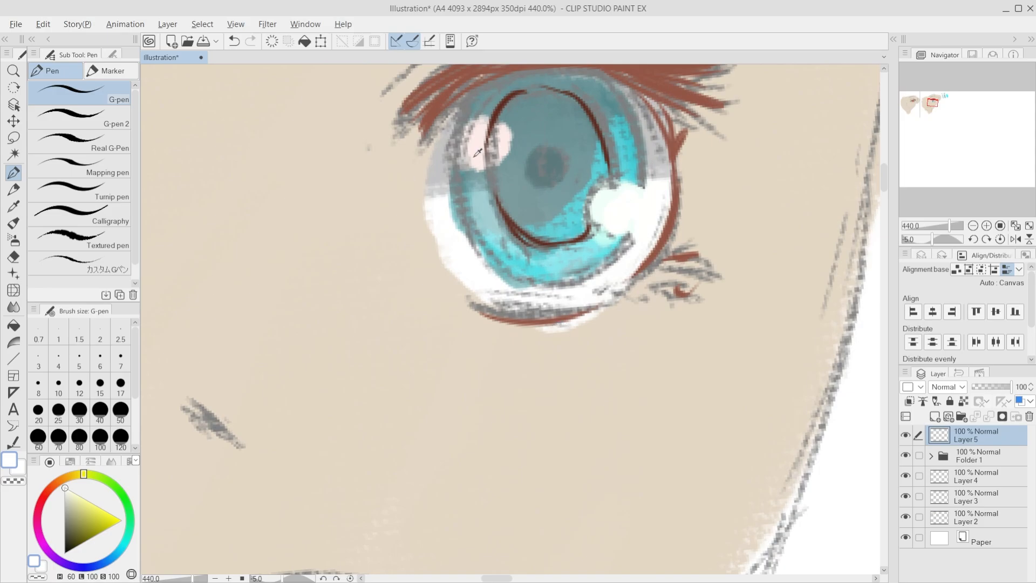
alt+click(441, 96)
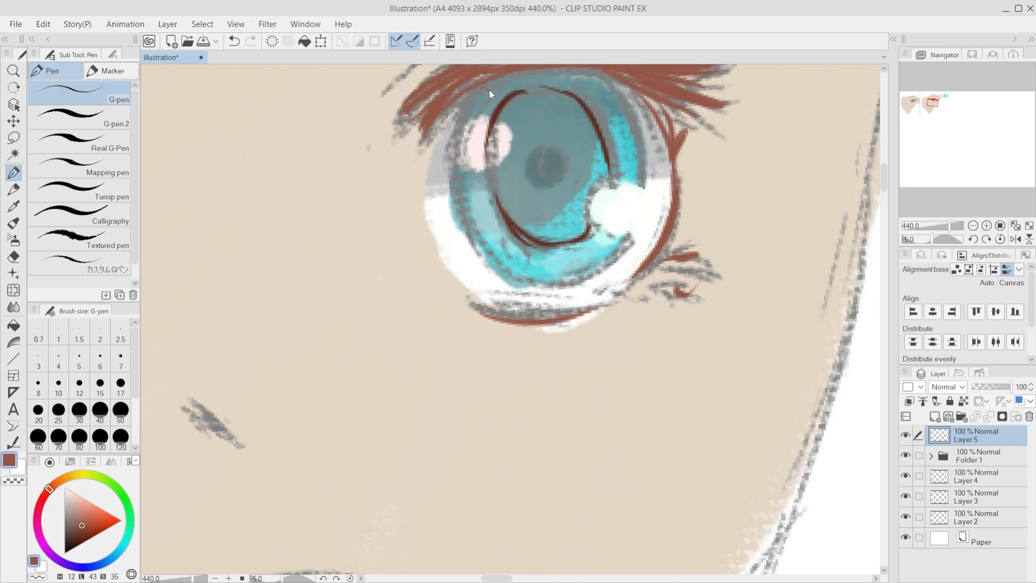
drag(486, 80, 458, 129)
mouse_move(479, 105)
mouse_down()
mouse_move(463, 178)
mouse_move(467, 219)
mouse_up()
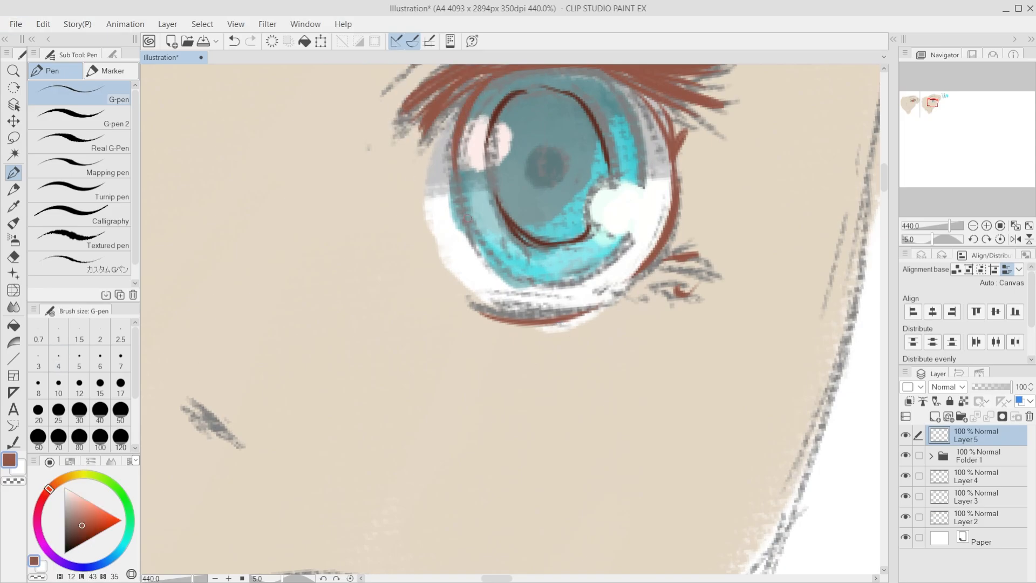
Step: Outline the teal iris's upper outer edge in reddish brown and reinforce its opposite side with further strokes
drag(590, 71, 614, 88)
scroll(497, 555, down, 1)
drag(507, 258, 506, 341)
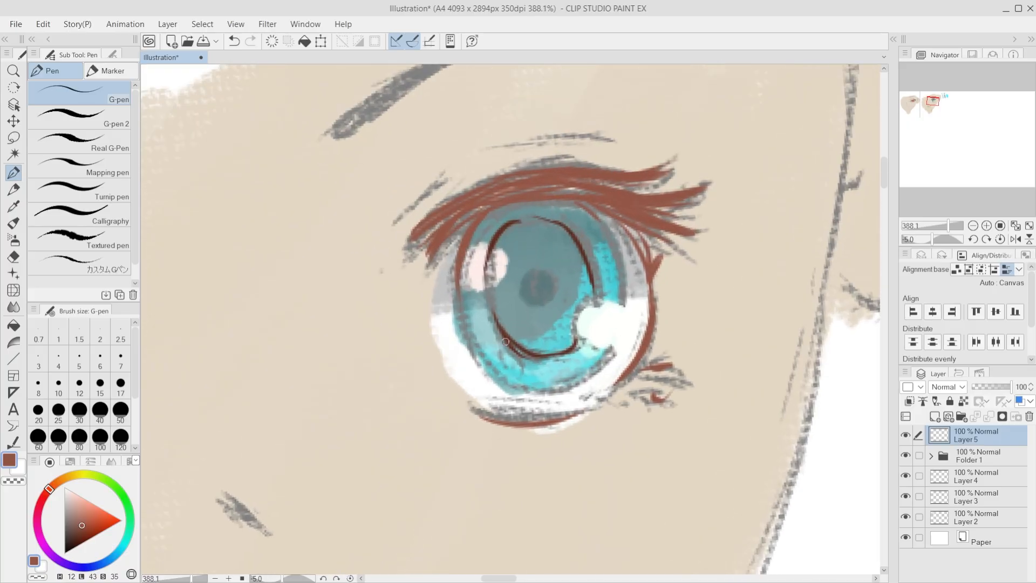
drag(569, 194, 622, 278)
drag(458, 282, 454, 317)
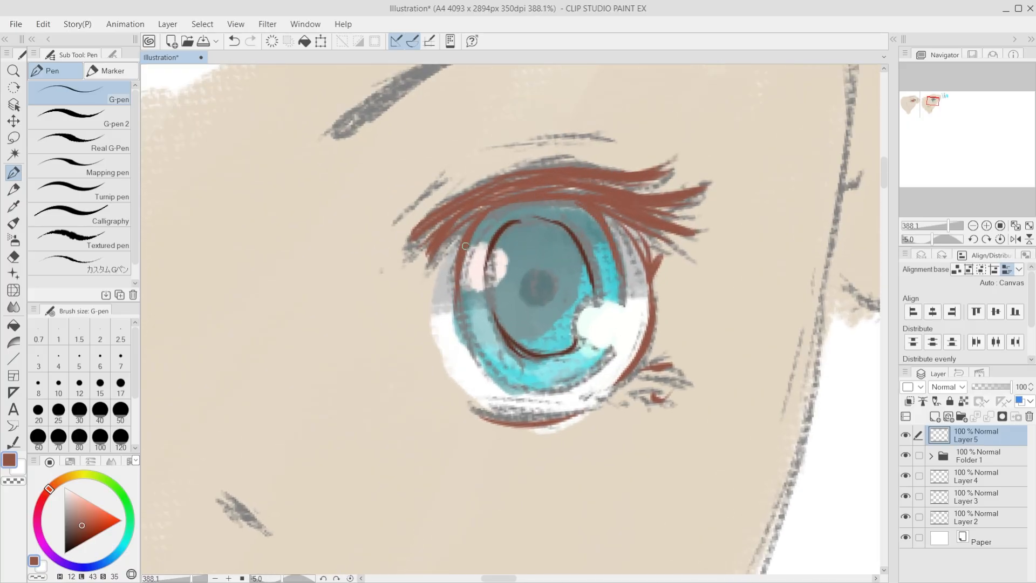
mouse_move(461, 264)
mouse_down()
mouse_move(474, 323)
mouse_move(475, 363)
mouse_up()
Step: Sample the teal iris colour, darken it and fill the teal eye's pupil with it
scroll(575, 292, down, 2)
scroll(618, 290, down, 2)
scroll(581, 315, up, 2)
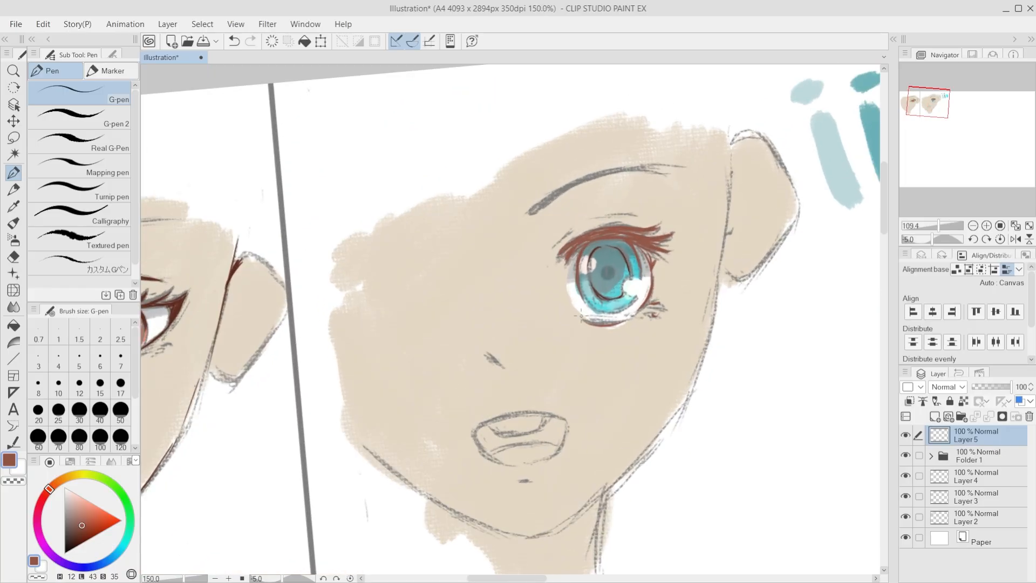
alt+click(618, 254)
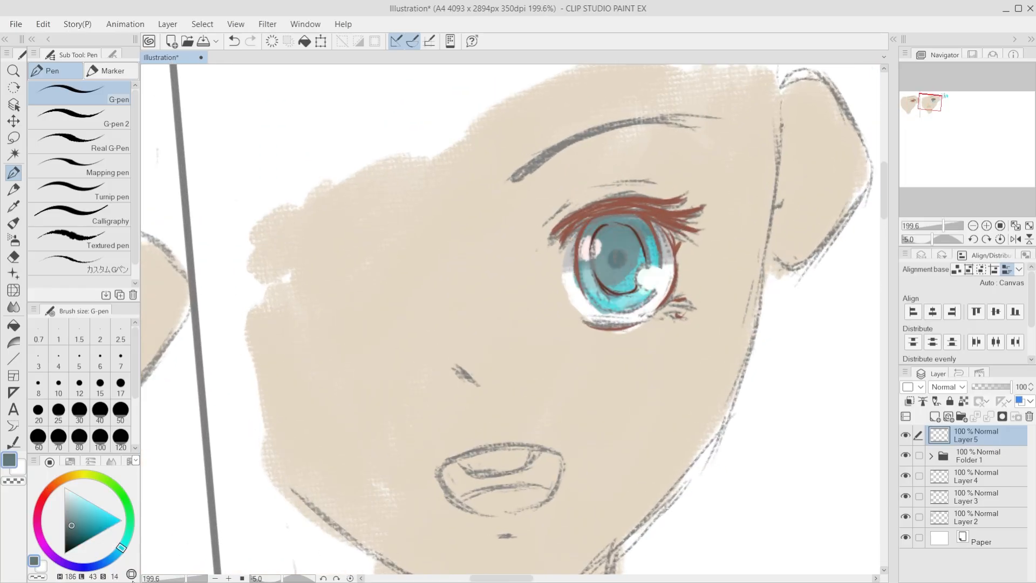
click(73, 536)
drag(618, 254, 617, 260)
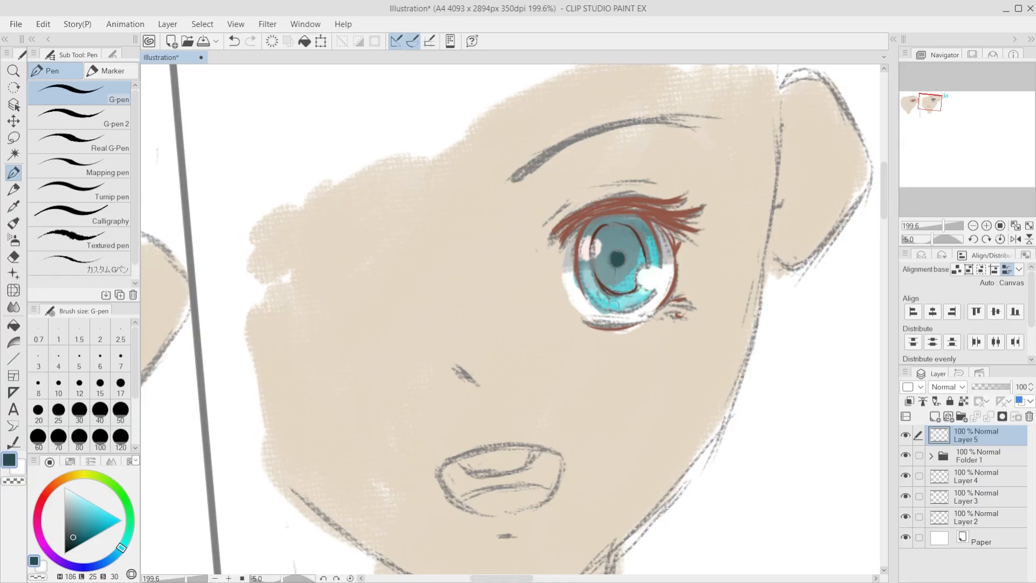
Step: Try to ink the teal eye's upper lash line
scroll(615, 305, down, 4)
key(asciicircum)
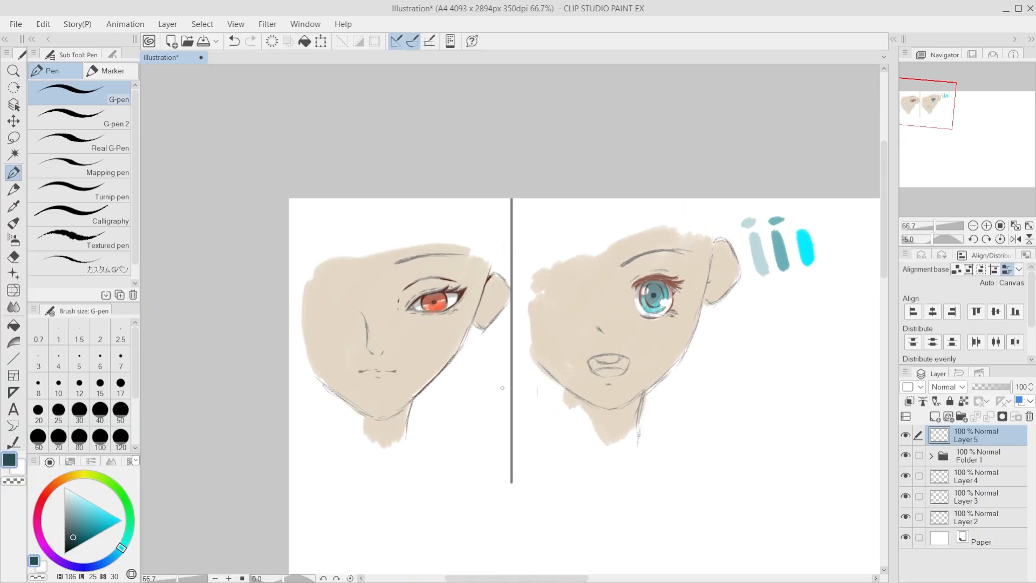
scroll(514, 383, up, 1)
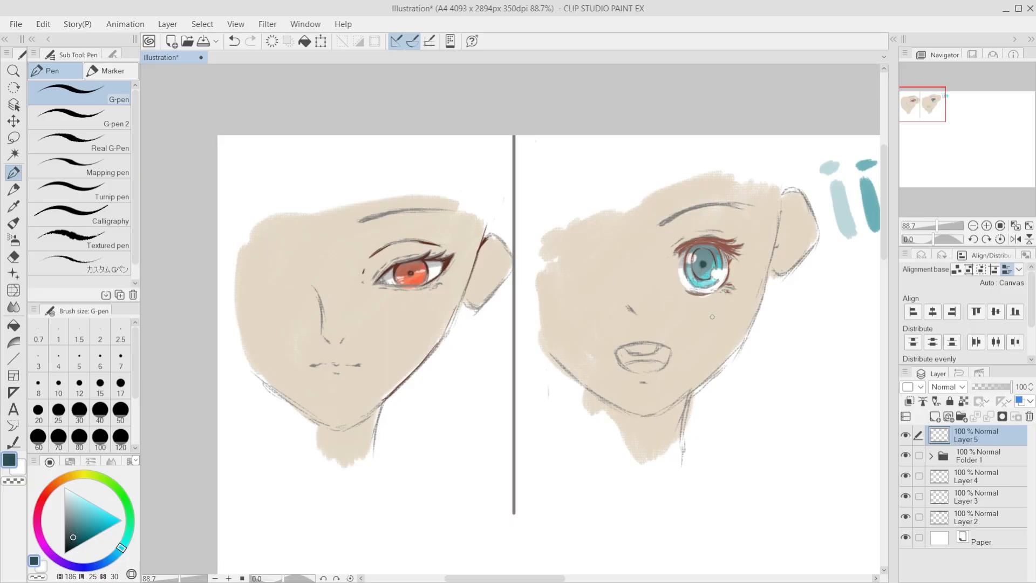
scroll(712, 317, up, 2)
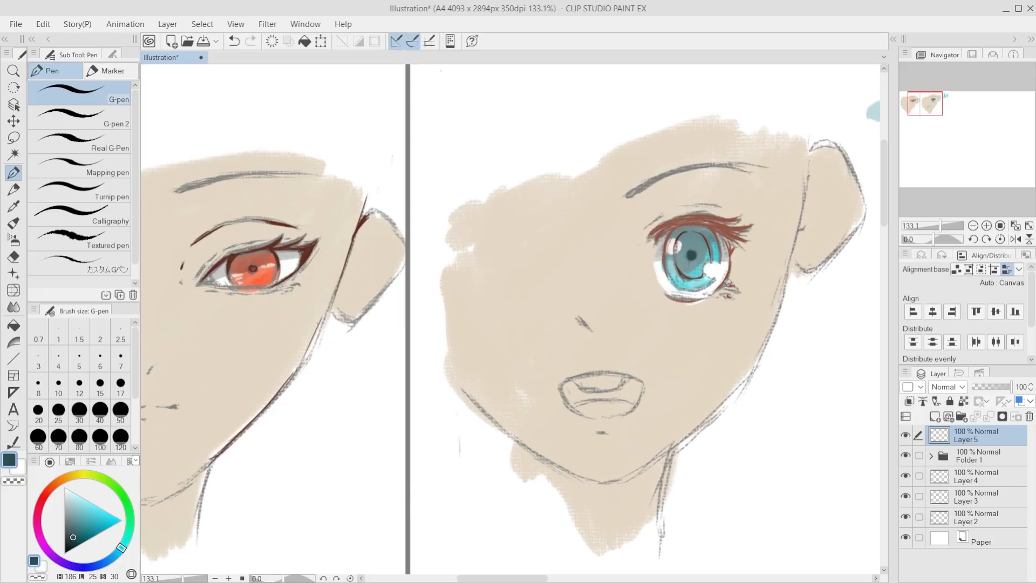
scroll(728, 283, up, 1)
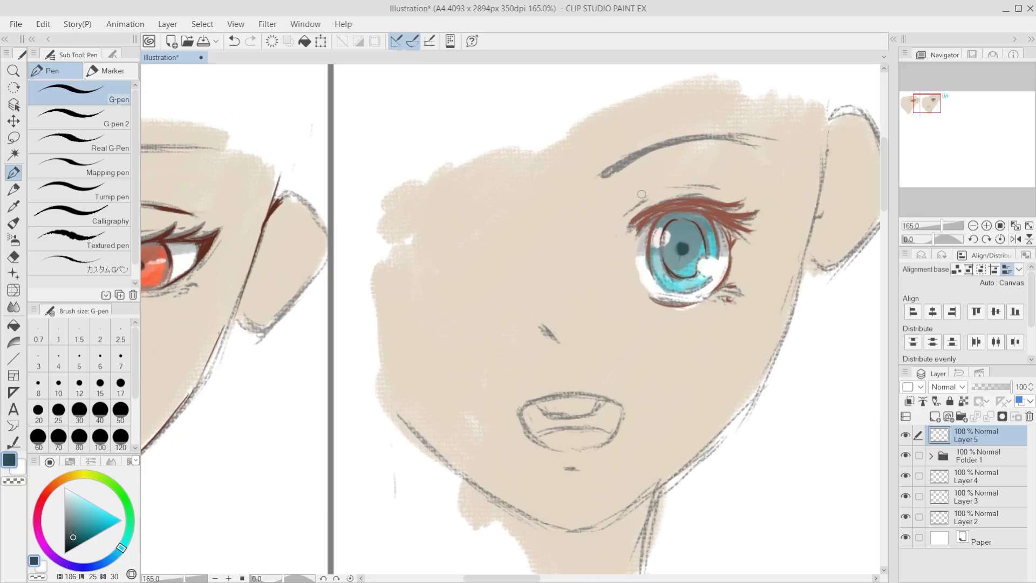
key(ctrl+z)
mouse_move(637, 222)
mouse_down()
mouse_move(689, 202)
mouse_move(635, 220)
mouse_move(683, 205)
mouse_up()
key(ctrl+z)
key(ctrl+z)
key(ctrl+z)
key(ctrl+z)
key(ctrl+z)
key(ctrl+z)
Step: Sample the lash brown, darken it and ink the teal eye's upper lashes and outer eye edge
alt+click(683, 204)
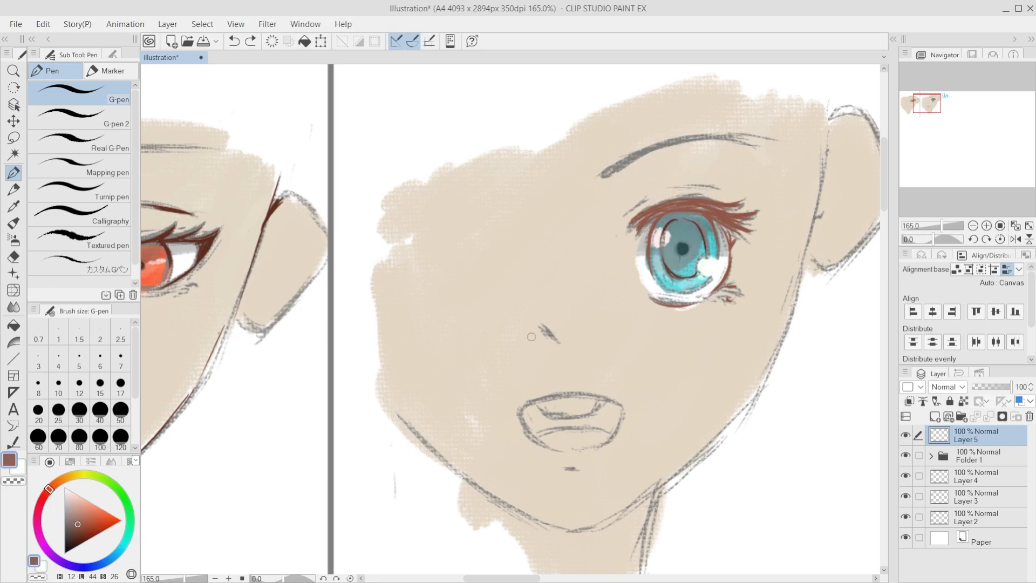
click(76, 535)
mouse_move(652, 210)
mouse_down()
mouse_move(628, 228)
mouse_move(671, 207)
mouse_move(642, 219)
mouse_move(720, 204)
mouse_move(681, 200)
mouse_move(753, 202)
mouse_up()
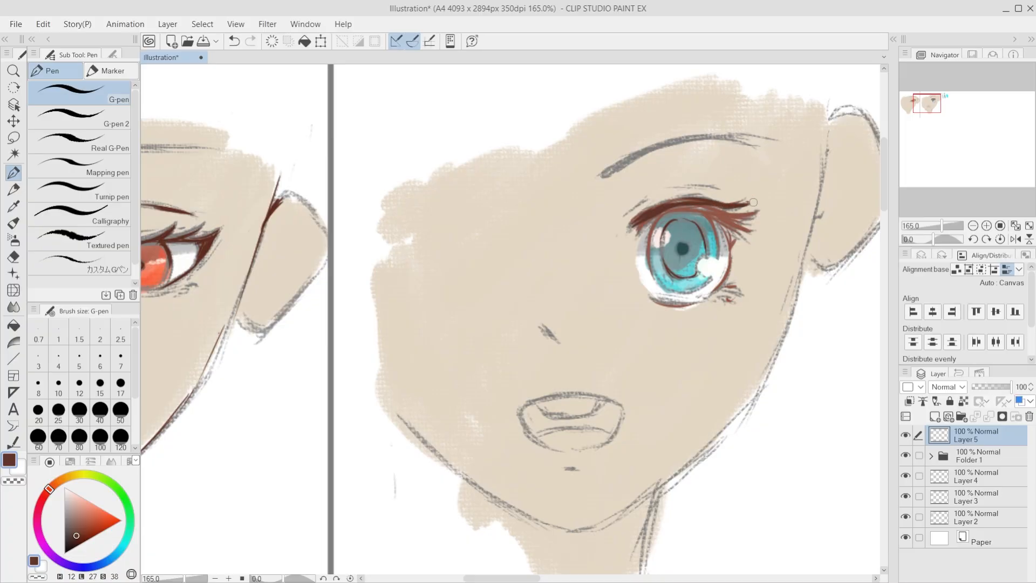
mouse_move(659, 209)
mouse_down()
mouse_move(745, 219)
mouse_move(718, 211)
mouse_move(736, 212)
mouse_move(664, 205)
mouse_move(761, 226)
mouse_move(738, 245)
mouse_move(741, 233)
mouse_move(725, 274)
mouse_up()
drag(734, 227, 713, 290)
drag(735, 250, 724, 278)
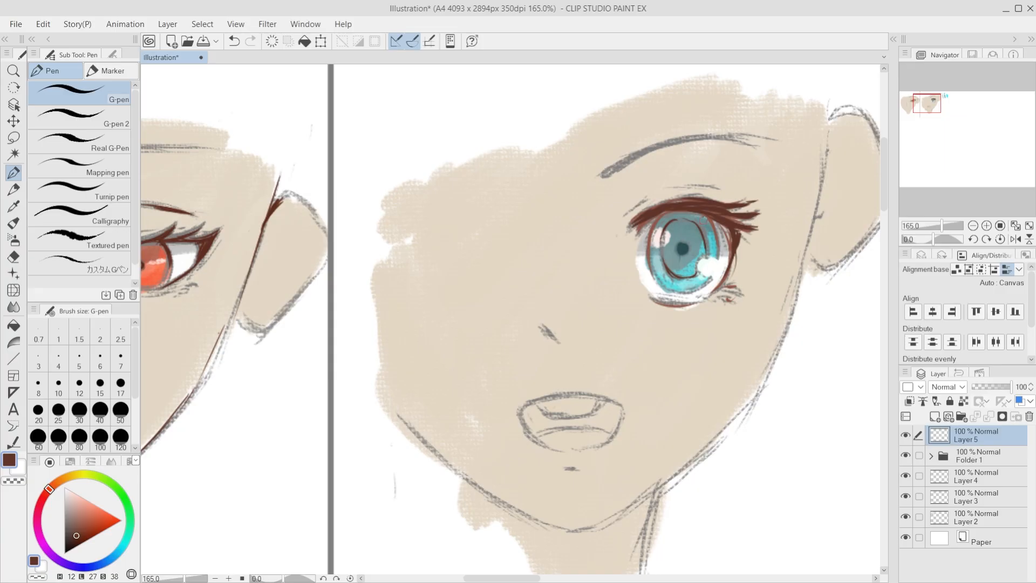
Step: Refine the teal eye's outer edge, lower lashes and innermost upper lash with dark brown strokes
key(ctrl+z)
mouse_move(717, 219)
mouse_down()
mouse_move(732, 248)
mouse_move(722, 281)
mouse_up()
mouse_move(732, 259)
mouse_down()
mouse_move(720, 287)
mouse_move(733, 286)
mouse_up()
key(ctrl+z)
drag(647, 299, 695, 301)
key(ctrl+z)
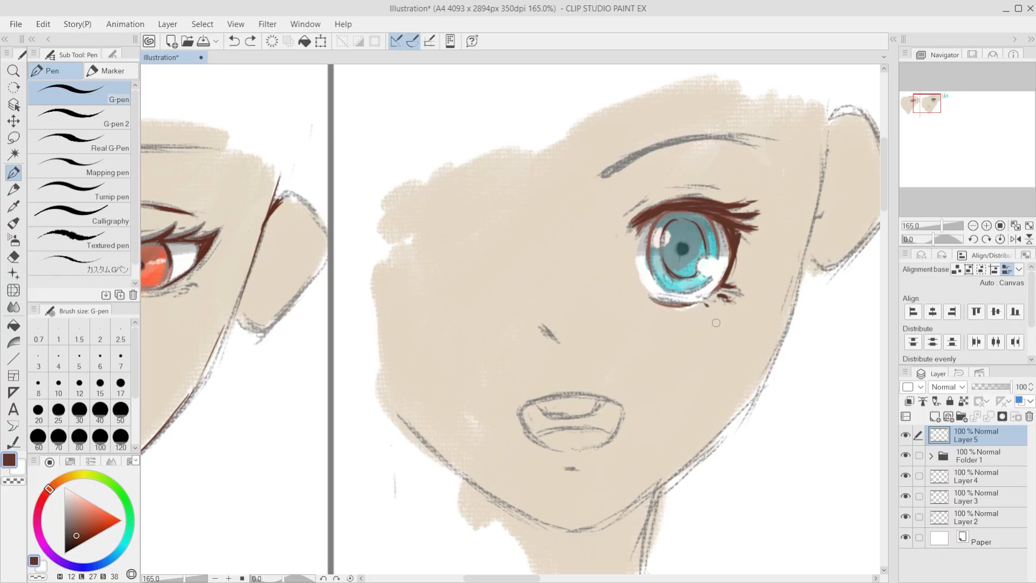
key(ctrl+z)
mouse_move(650, 216)
mouse_down()
mouse_move(623, 251)
mouse_move(638, 252)
mouse_move(622, 240)
mouse_up()
Step: Compare the inked eyes of both faces at several zoom levels
scroll(639, 260, up, 2)
scroll(620, 268, down, 5)
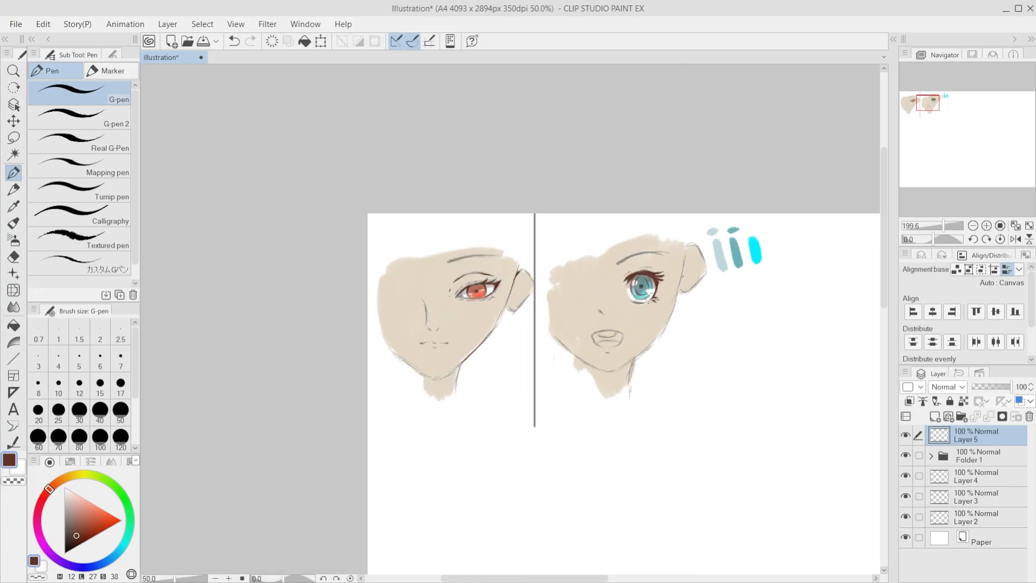
scroll(645, 325, up, 2)
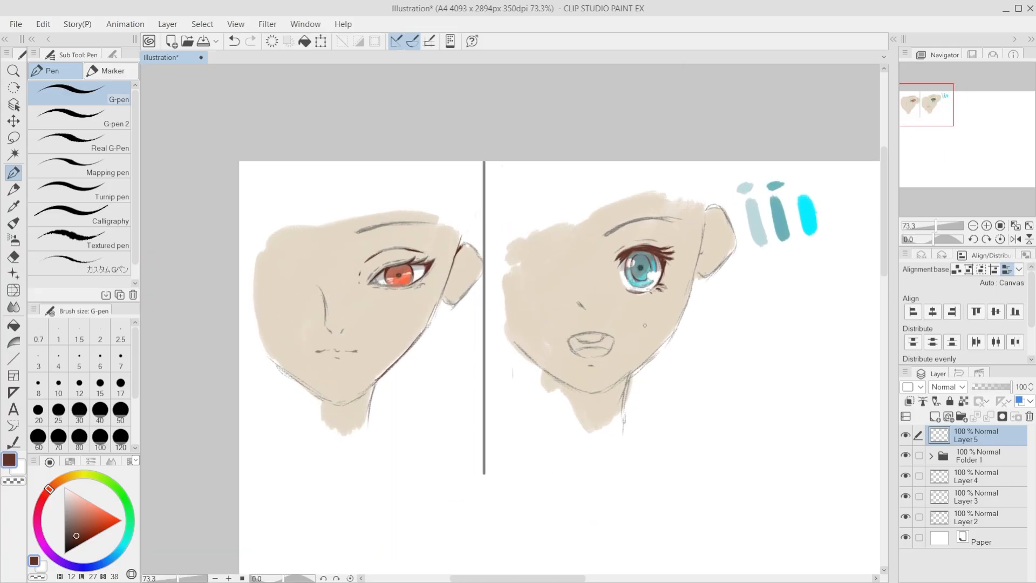
scroll(689, 290, up, 2)
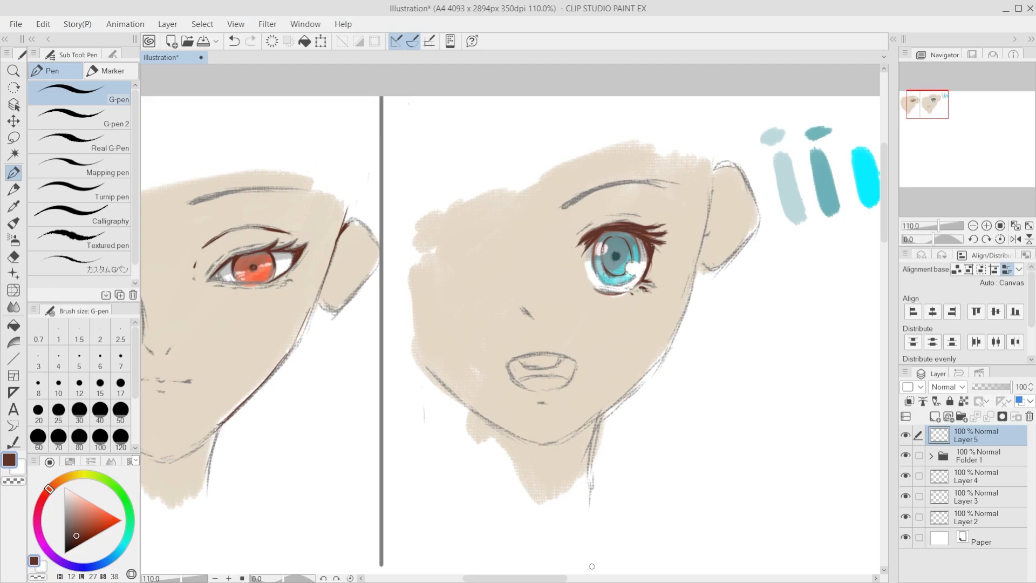
scroll(540, 559, down, 1)
scroll(372, 295, up, 2)
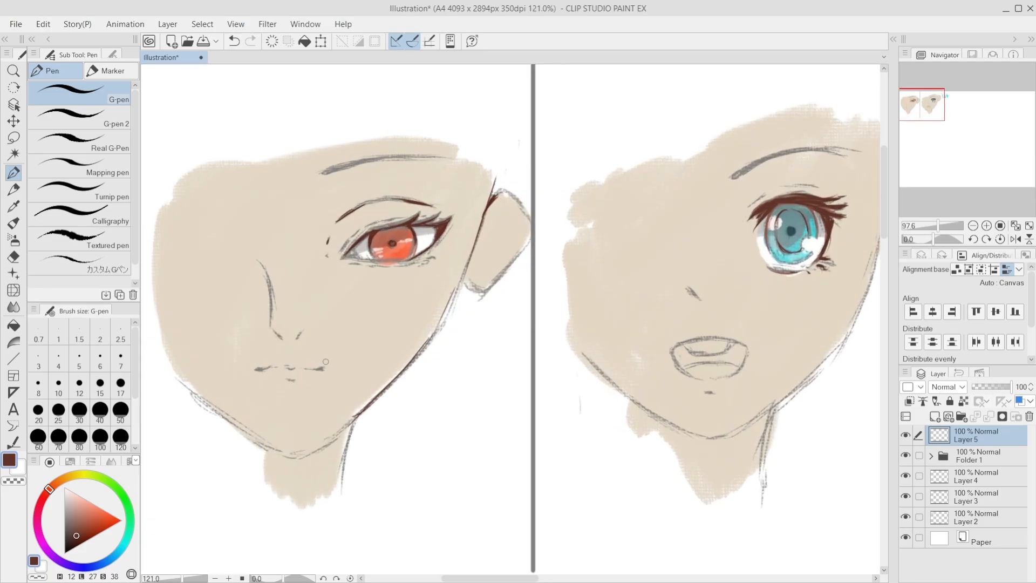
scroll(372, 295, down, 3)
scroll(363, 310, up, 1)
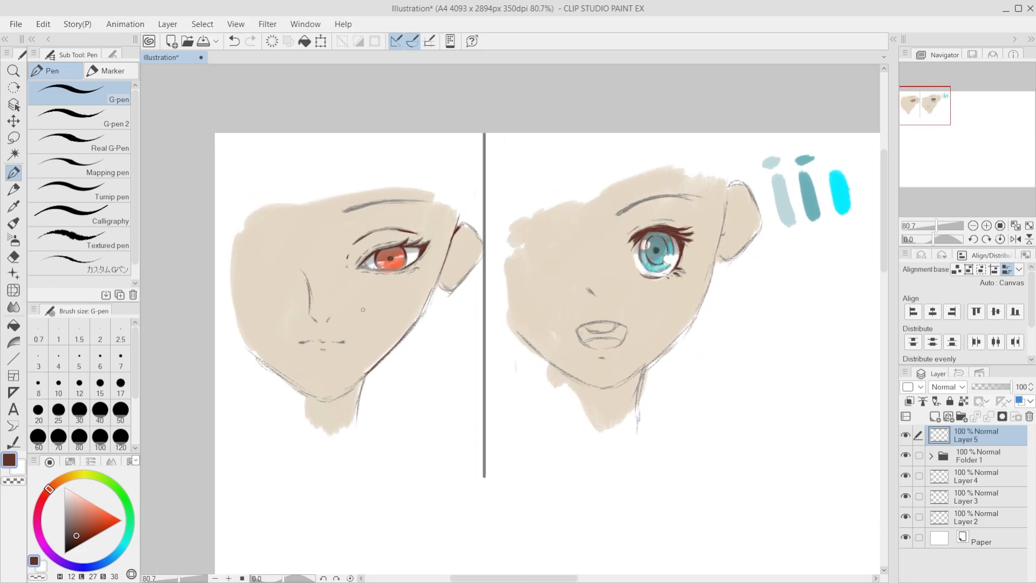
scroll(356, 264, up, 1)
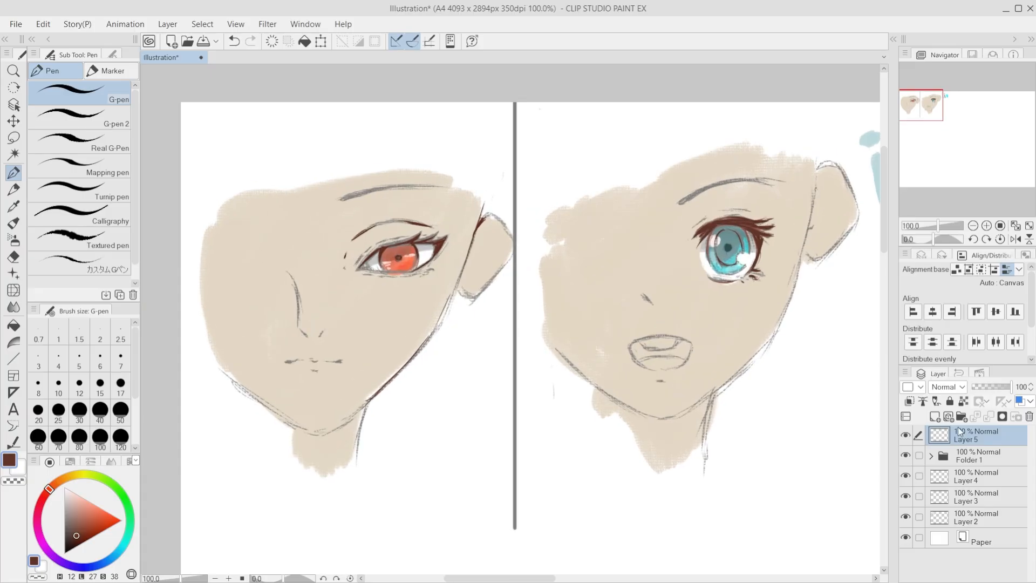
scroll(396, 297, up, 4)
scroll(397, 297, down, 2)
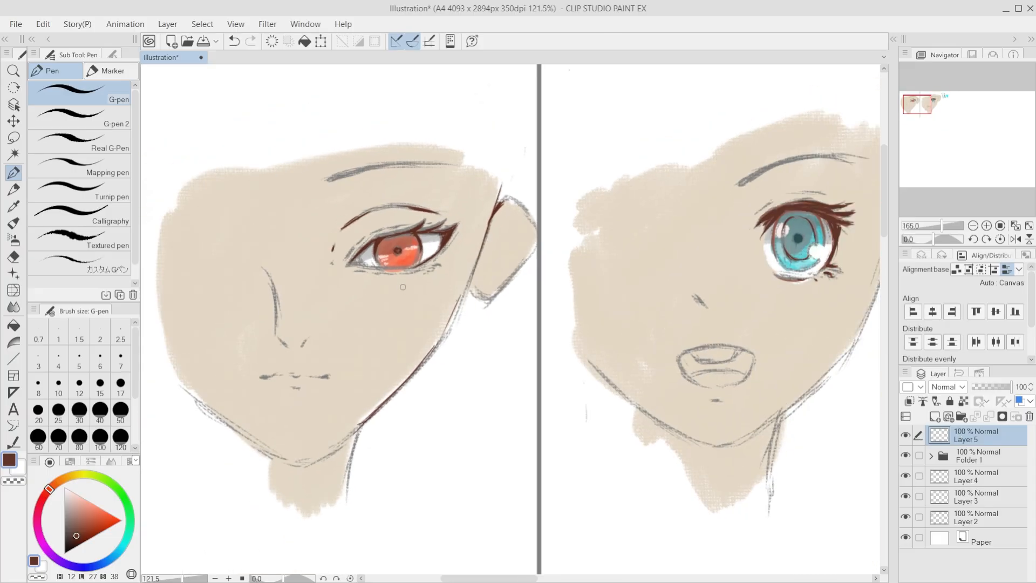
Step: Add a new layer above Layer 3, clip it to the layer below and set its blending mode to Multiply
key(minus)
click(940, 478)
click(906, 476)
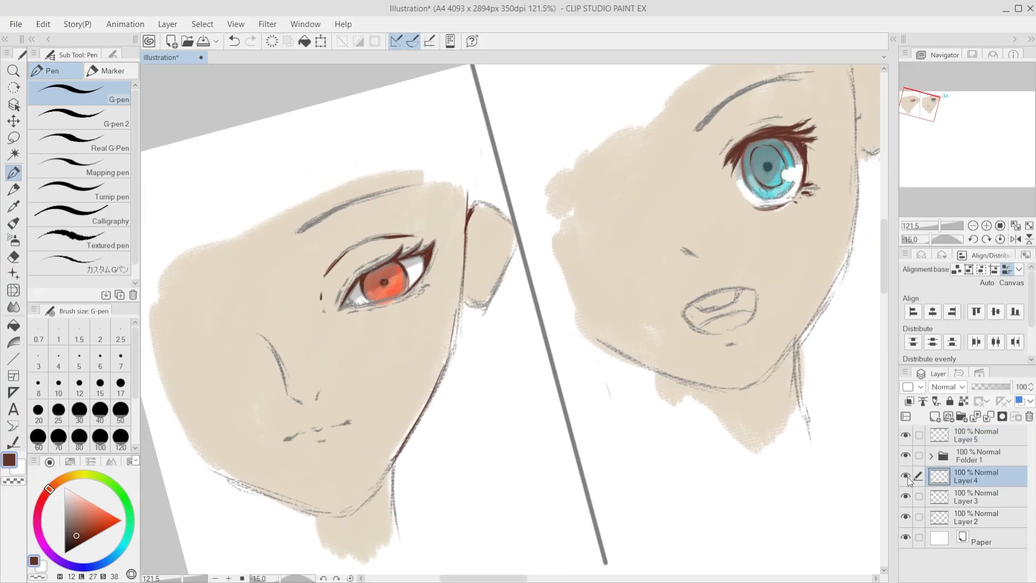
click(905, 476)
click(907, 496)
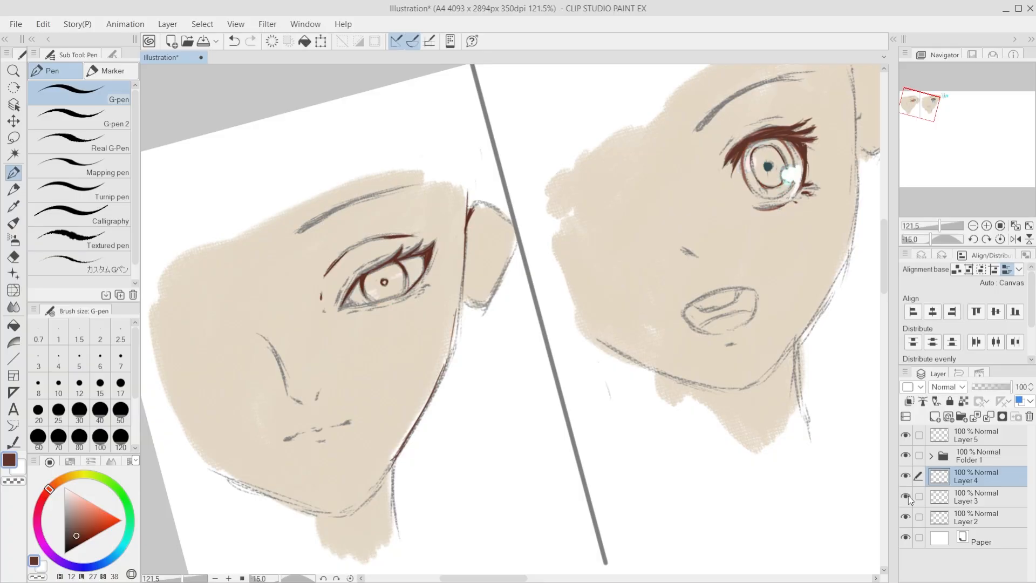
click(906, 496)
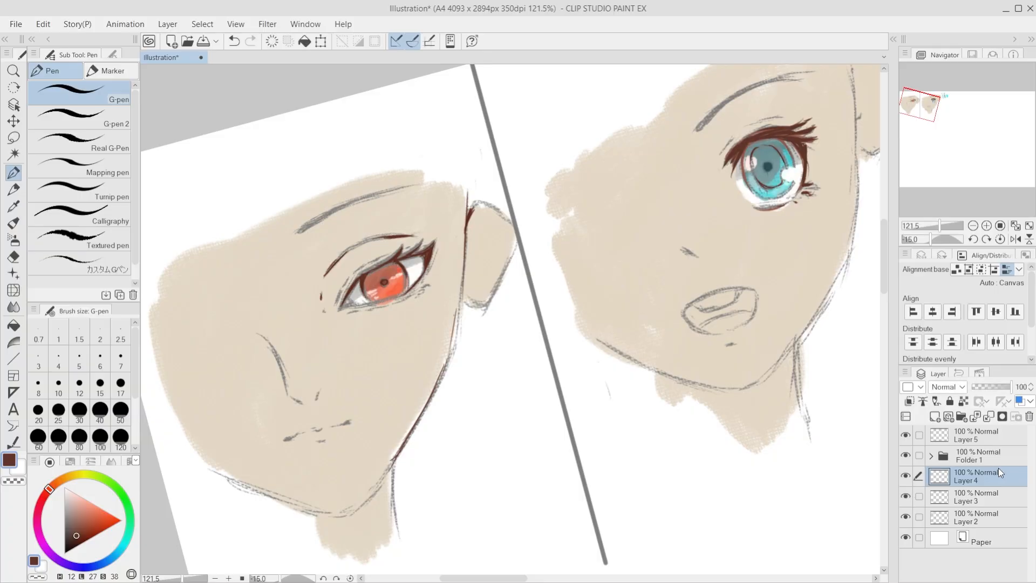
click(985, 497)
click(935, 417)
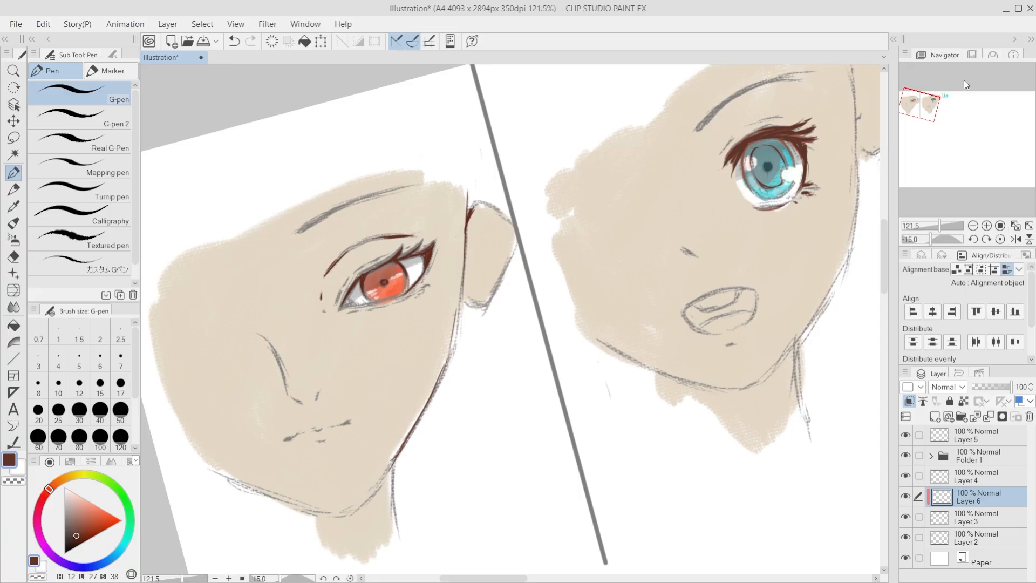
click(953, 55)
Step: Select the kuas surgawi thick paint brush and set its colour to a neutral light grey
scroll(387, 290, up, 3)
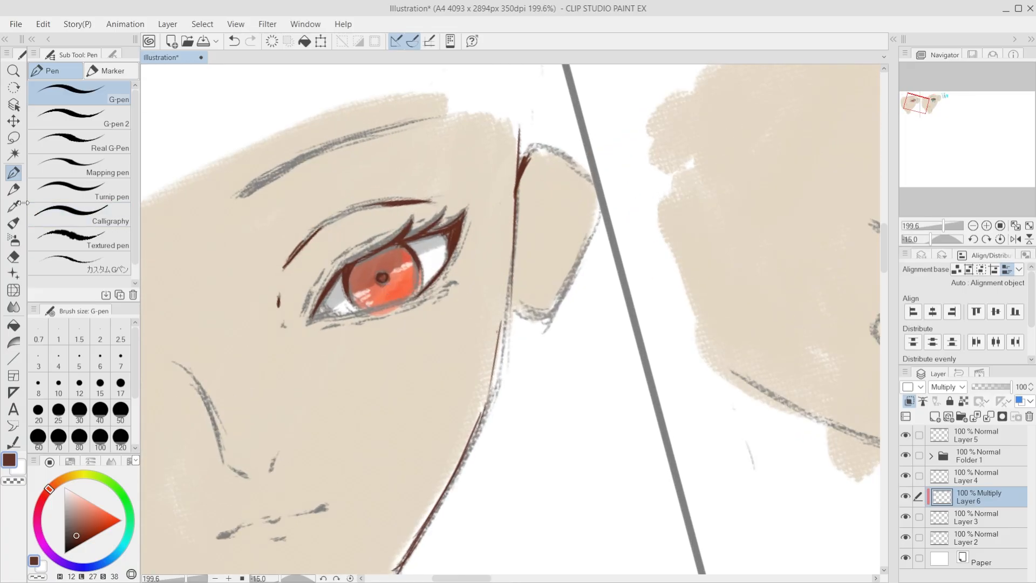
click(13, 222)
drag(82, 519, 65, 509)
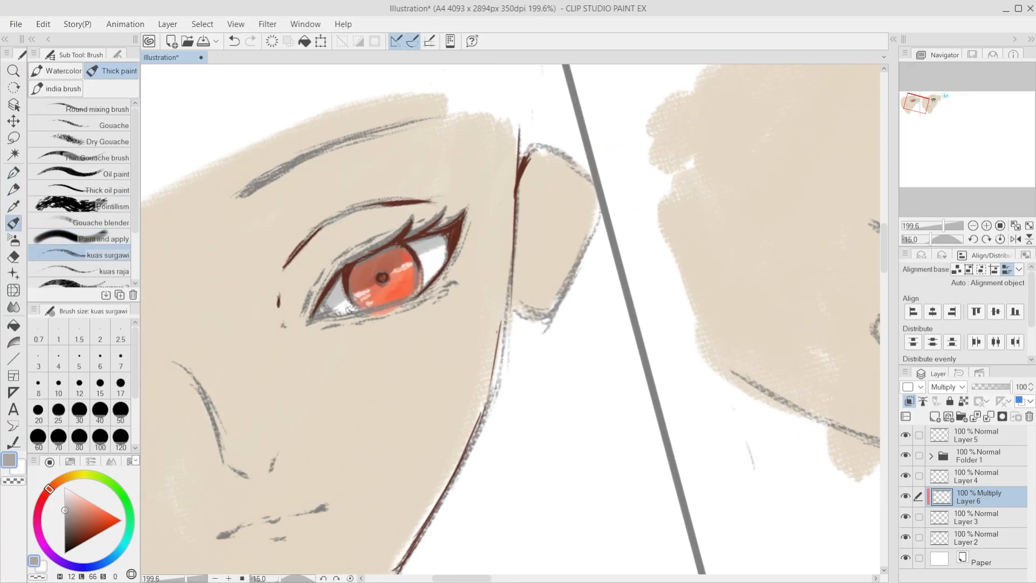
key(ctrl+z)
Step: Try to shade the inner corner of the orange eye with an enlarged brush
key(bracketright)
key(bracketright)
key(bracketright)
key(bracketright)
key(bracketright)
mouse_move(340, 299)
mouse_down()
mouse_move(307, 318)
mouse_move(366, 269)
mouse_move(442, 237)
mouse_move(325, 302)
mouse_up()
key(ctrl+z)
key(ctrl+z)
key(bracketleft)
key(bracketleft)
key(bracketleft)
Step: Shade the upper part of the orange iris with grey on the Multiply layer, saving the illustration along the way
drag(356, 268, 372, 263)
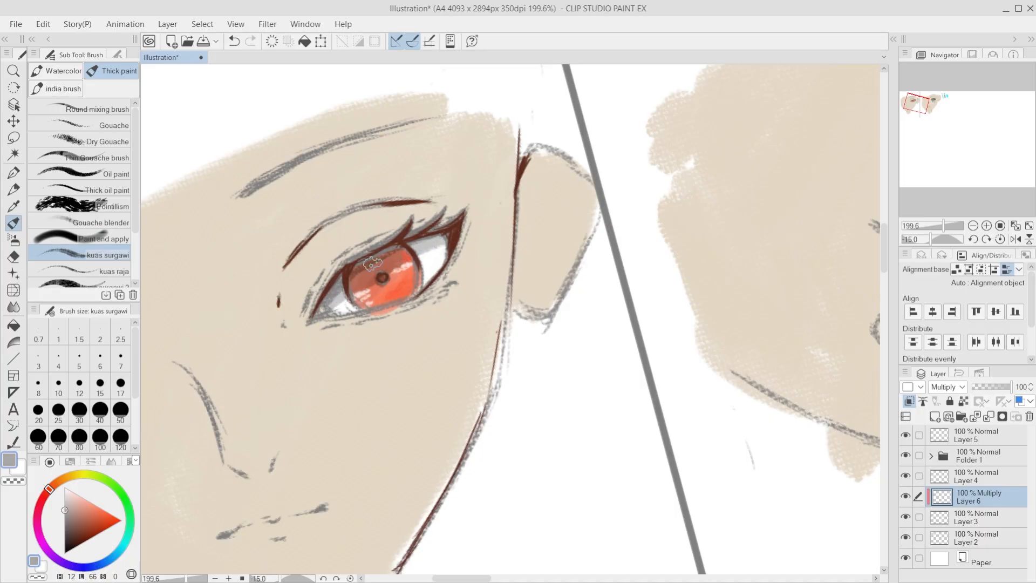
key(ctrl+s)
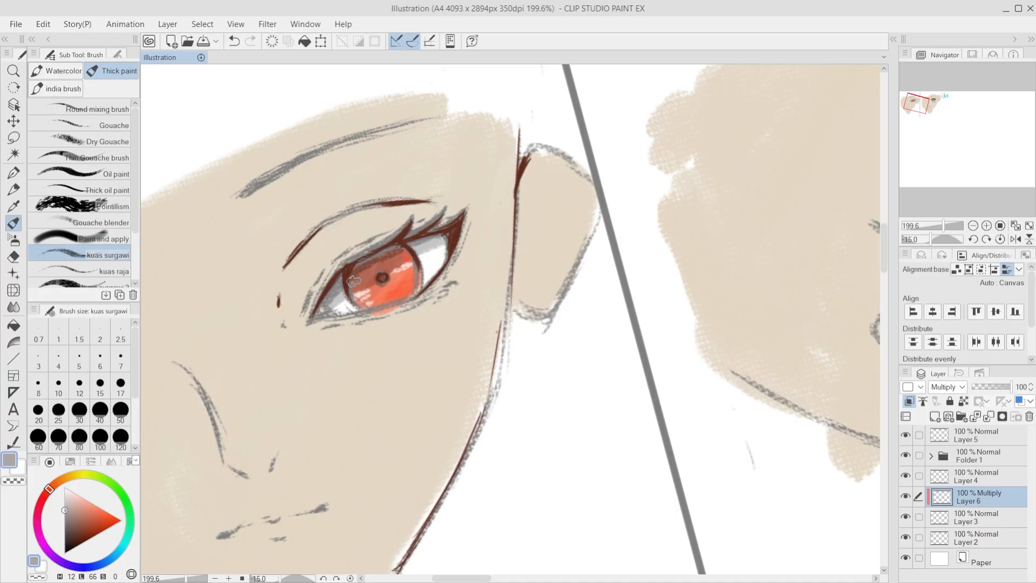
drag(365, 261, 408, 254)
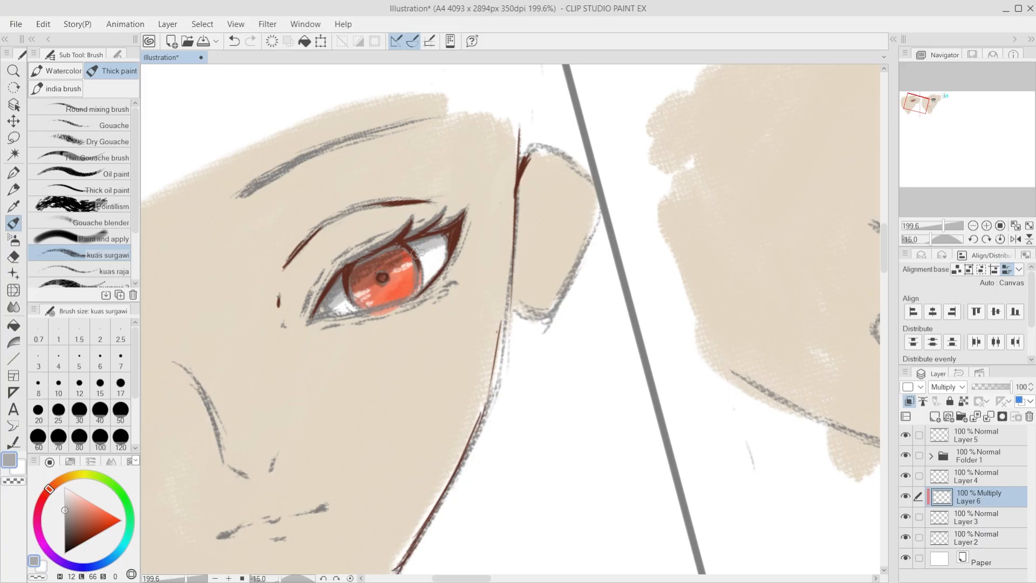
Step: Shade the upper part of the teal iris with the grey brush on the Multiply layer
scroll(378, 302, down, 6)
scroll(674, 200, up, 3)
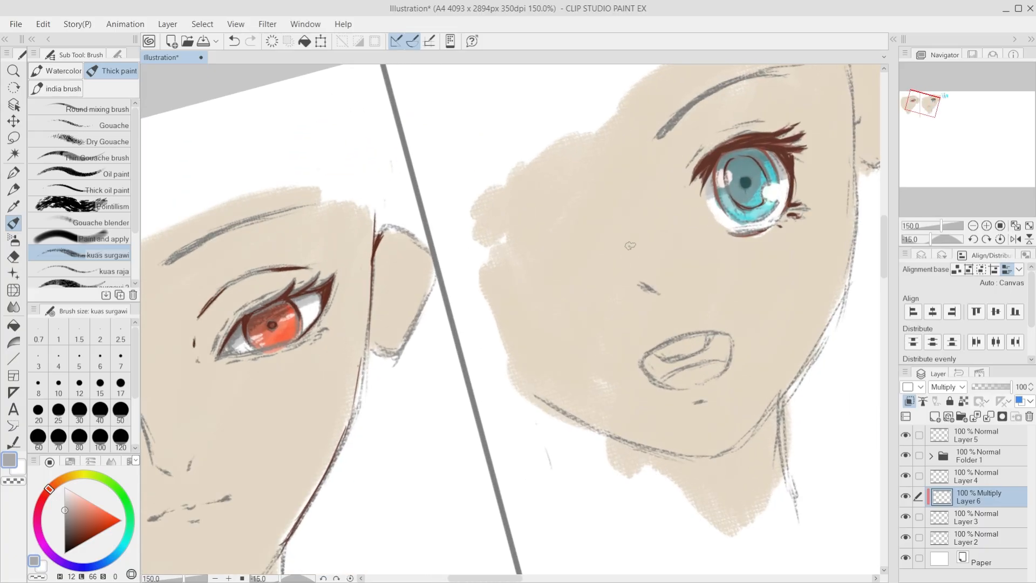
scroll(629, 240, down, 2)
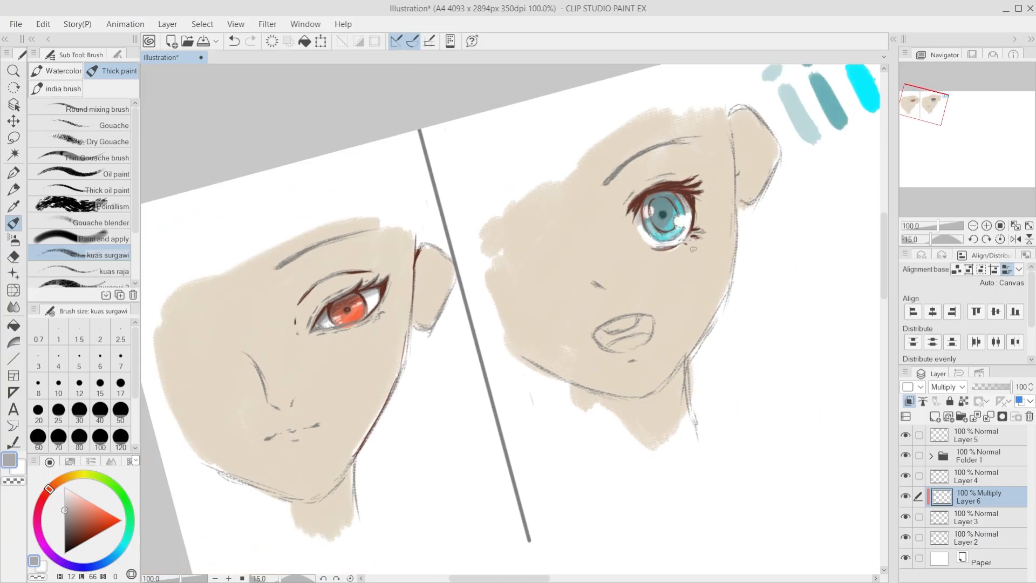
scroll(694, 249, up, 3)
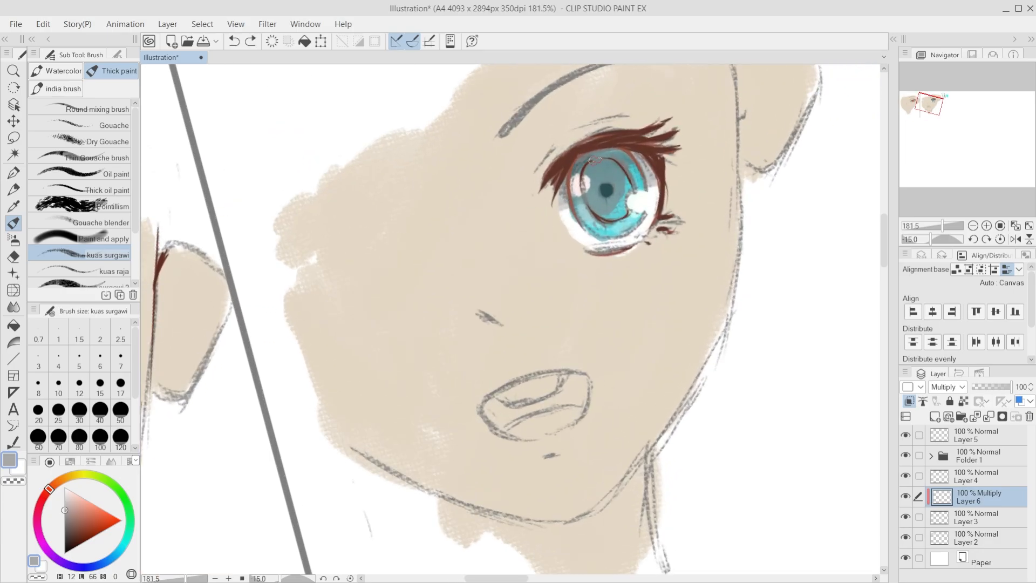
mouse_move(575, 174)
mouse_down()
mouse_move(615, 162)
mouse_move(624, 174)
mouse_up()
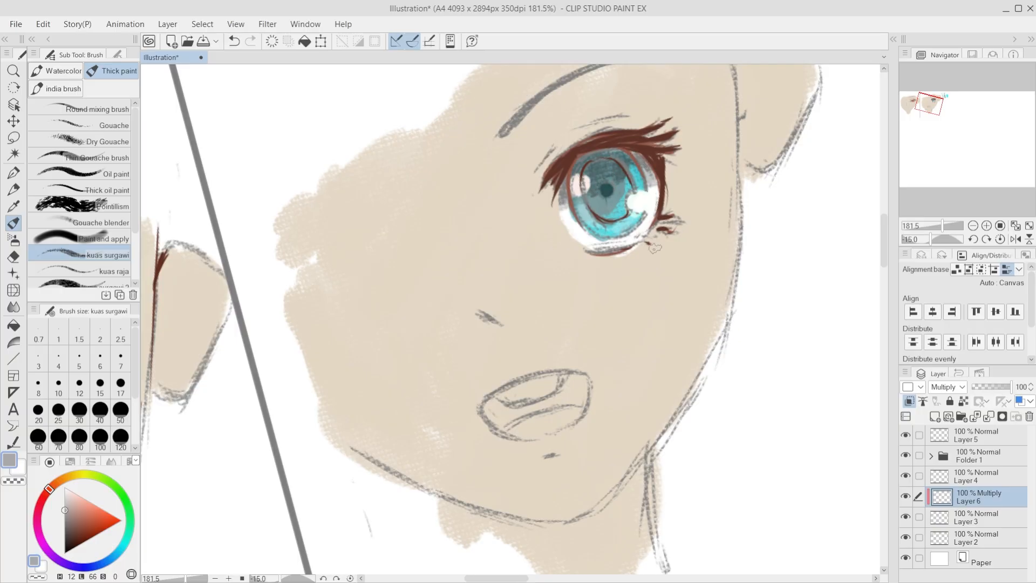
Step: Compare the shaded eyes of both faces at several zoom levels and canvas rotations
scroll(646, 316, down, 5)
scroll(591, 314, down, 2)
key(ctrl+at)
key(minus)
key(minus)
key(minus)
key(minus)
key(minus)
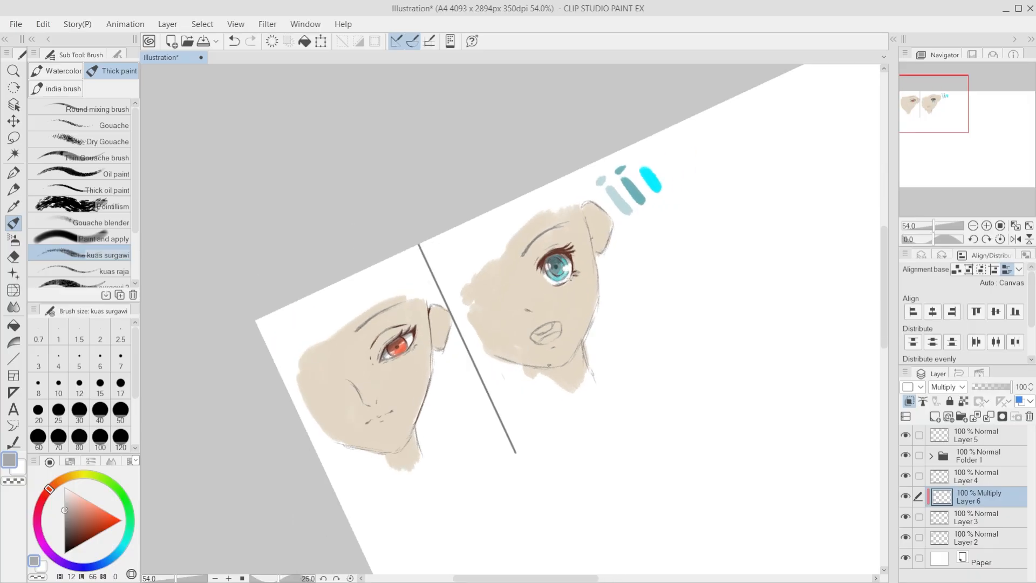
key(ctrl+at)
scroll(549, 365, up, 3)
scroll(549, 365, down, 1)
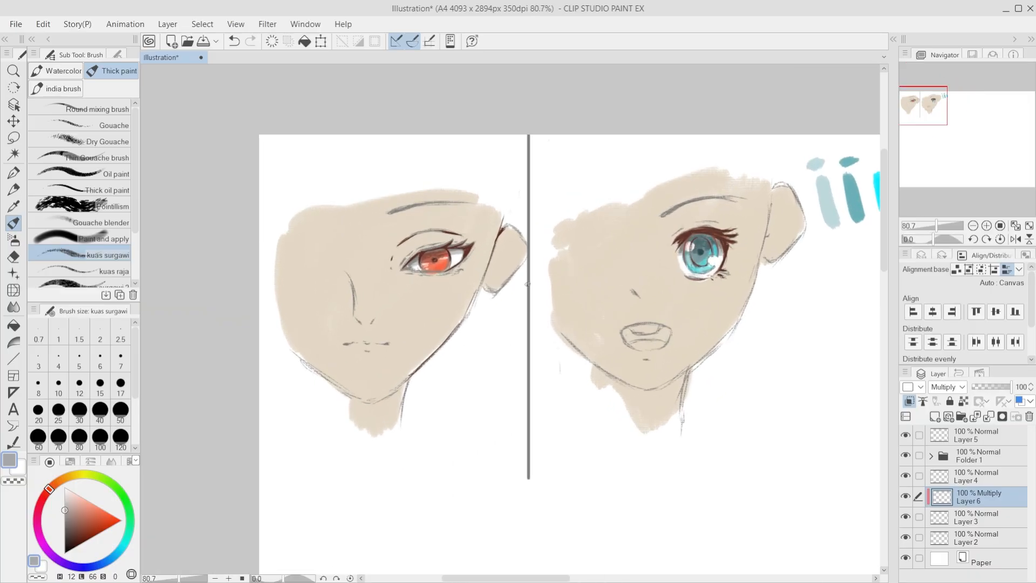
scroll(528, 284, up, 1)
Step: Switch to the G-pen, sample the dark brown from the orange-eyed face's line art and adjust the brush size
key(p)
key(alt)
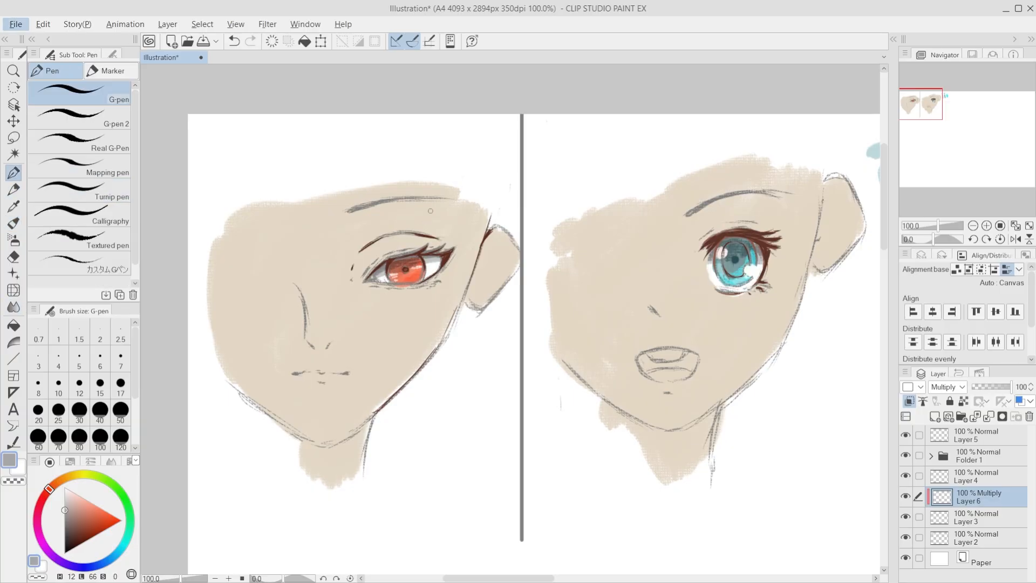
scroll(470, 274, up, 6)
key(alt)
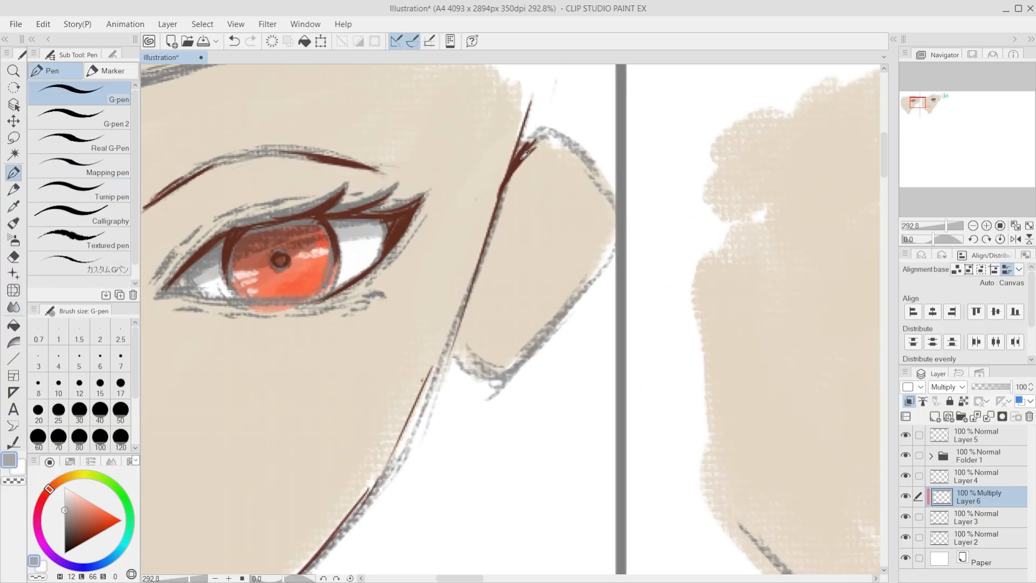
alt+click(520, 159)
scroll(264, 224, down, 9)
scroll(780, 177, up, 6)
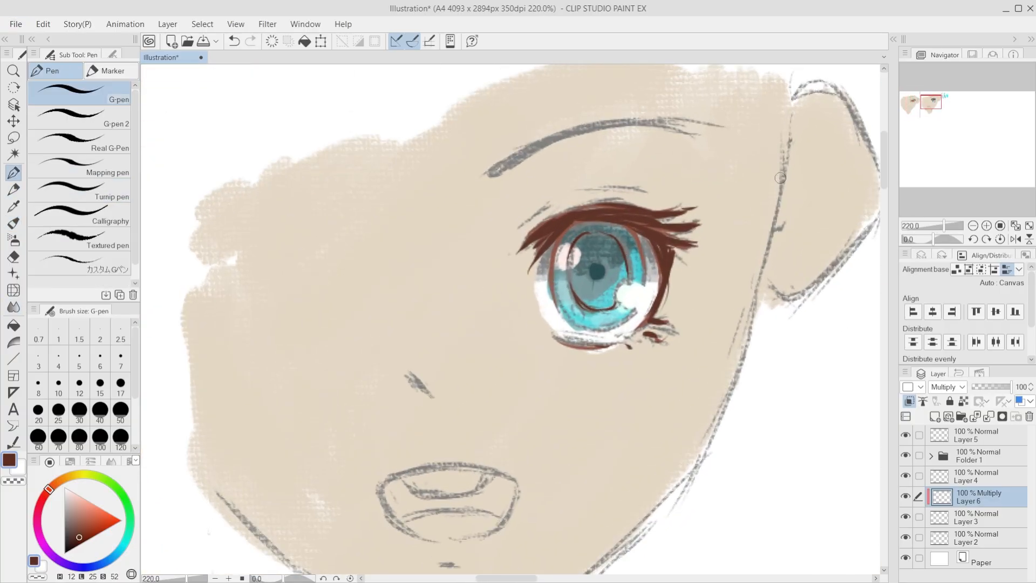
click(58, 385)
key([)
Step: Merge the clipped Multiply shading layer down into Layer 3
key(ctrl+z)
key(ctrl+e)
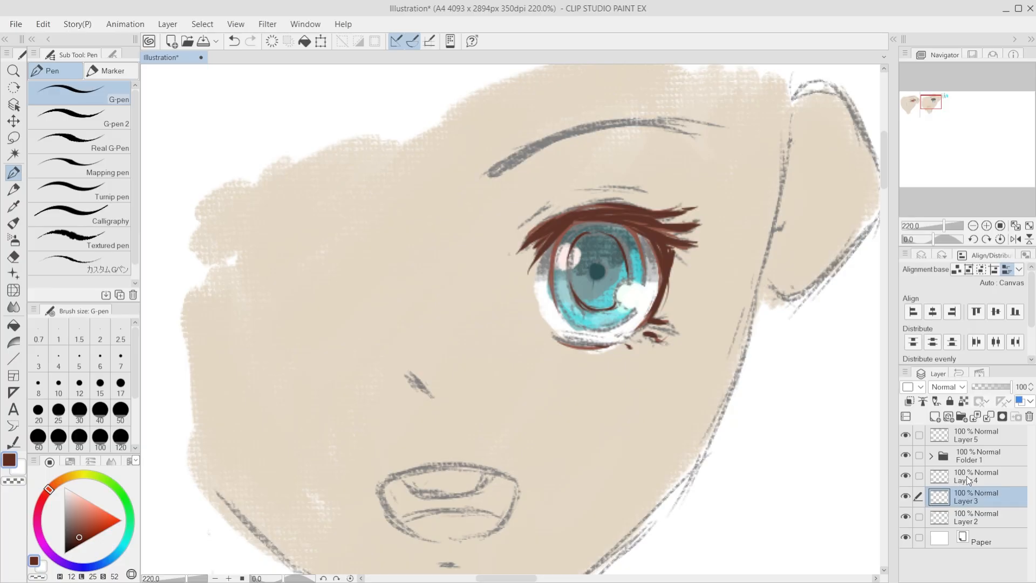
click(966, 480)
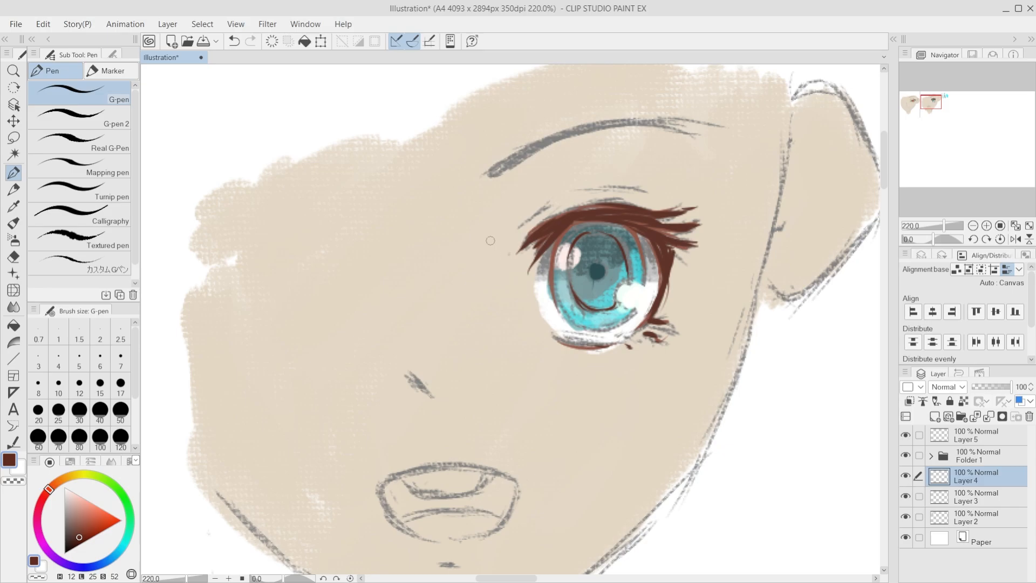
key(ctrl+z)
key(ctrl+y)
key(ctrl+z)
key(ctrl+y)
key(ctrl+z)
Step: On Layer 5, ink the inner end of the teal-eyed face's brow and short brown strokes just above the upper lashes
click(971, 436)
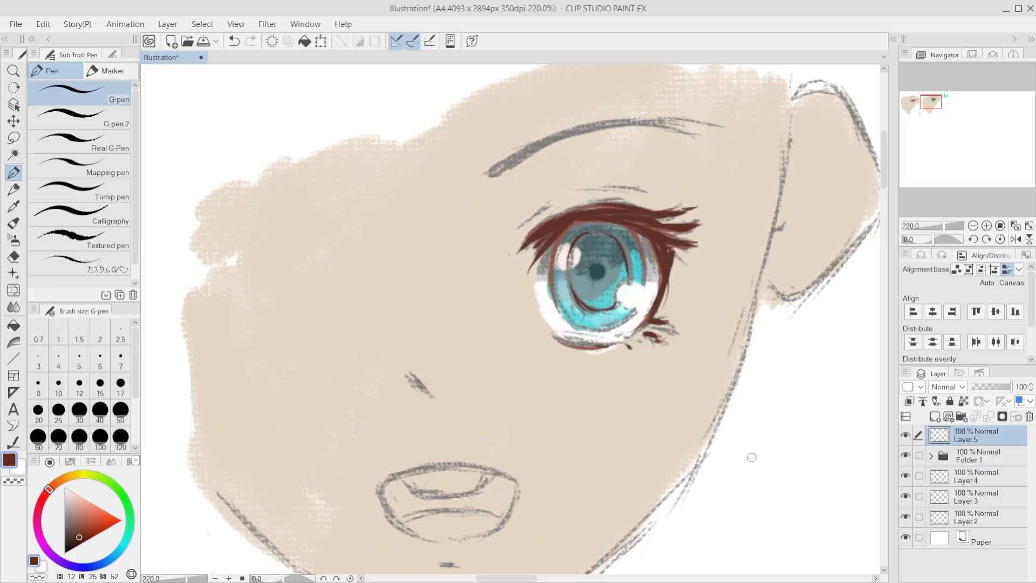
drag(571, 132, 488, 175)
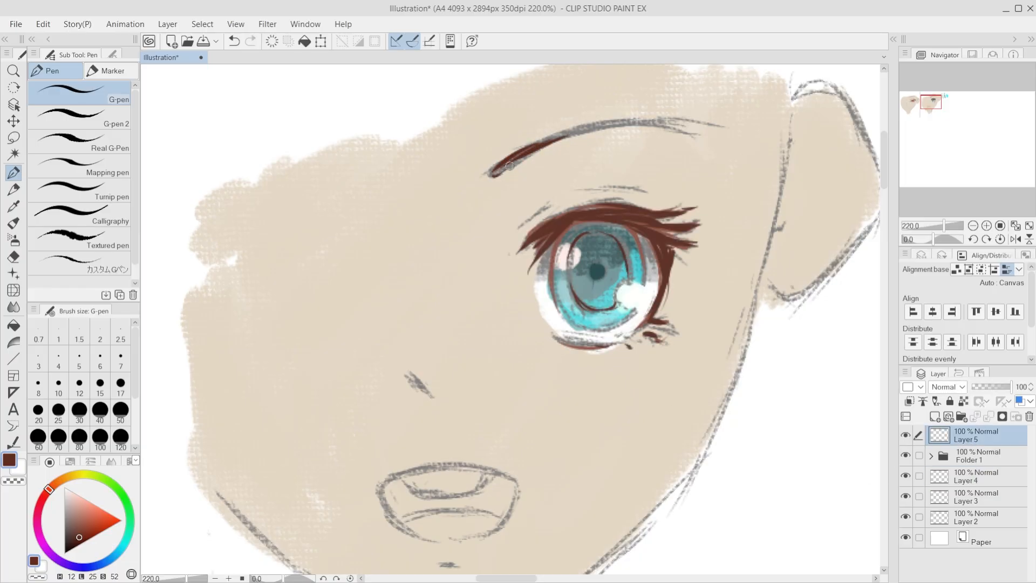
drag(540, 214, 519, 227)
drag(580, 197, 608, 192)
key(ctrl+z)
drag(621, 194, 642, 196)
key(ctrl+z)
drag(647, 199, 653, 199)
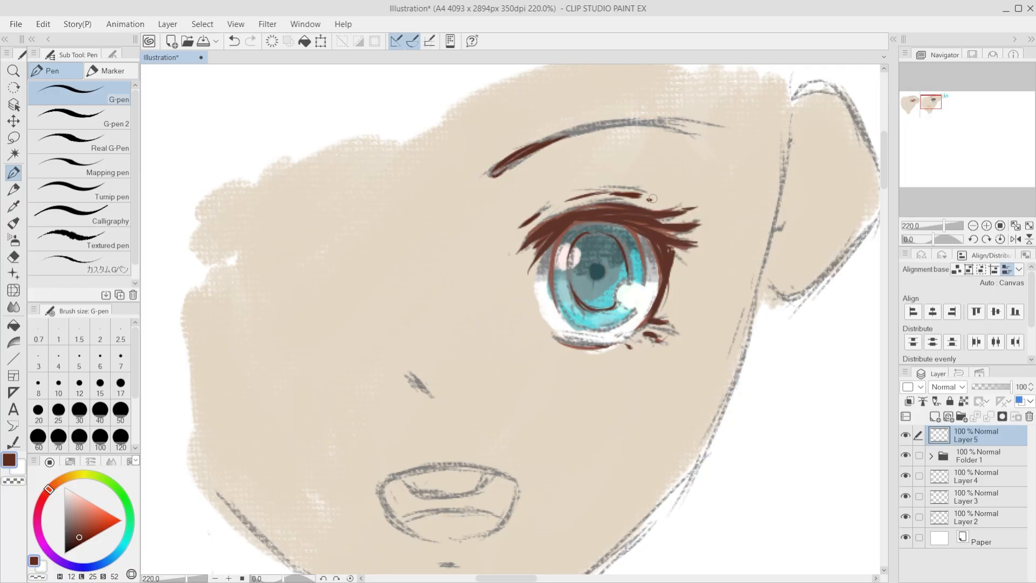
Step: Redraw the teal eye's eyelid crease as a thin brown arc midway between the lashes and the brow
scroll(658, 268, down, 4)
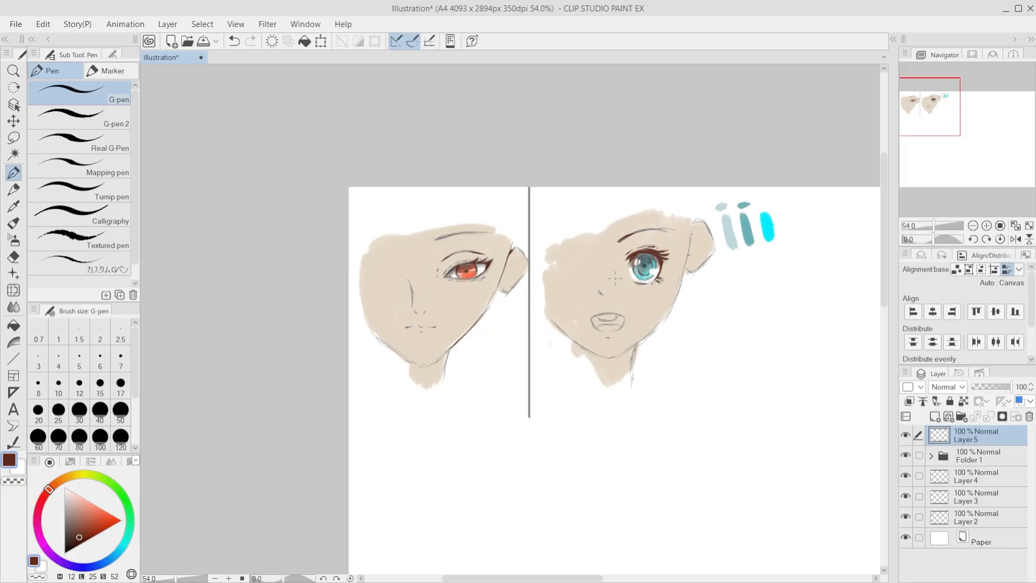
scroll(618, 265, up, 3)
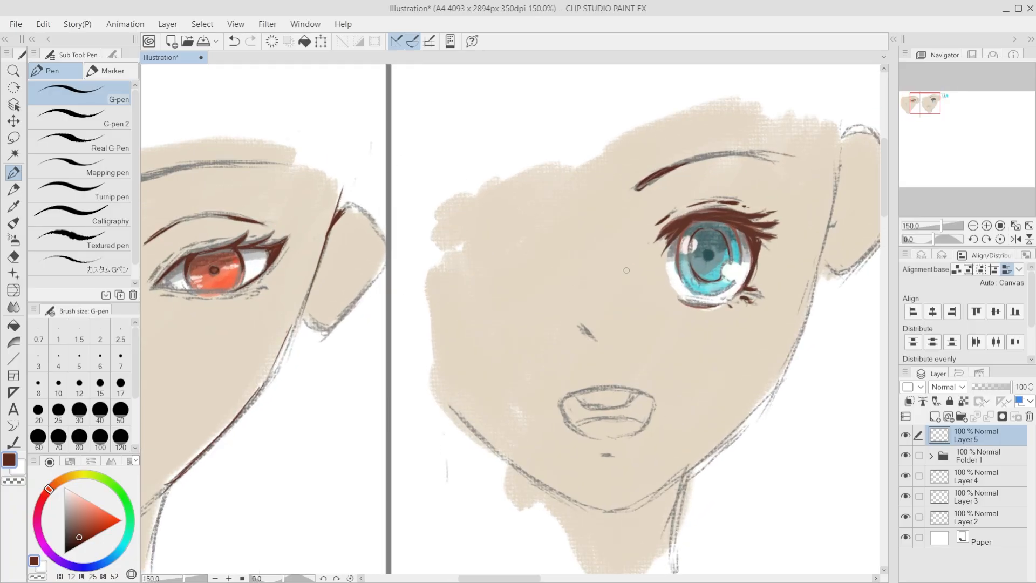
key(ctrl+z)
key(ctrl+z)
mouse_move(651, 213)
mouse_down()
mouse_move(725, 181)
mouse_move(755, 191)
mouse_up()
drag(769, 198, 775, 203)
key(ctrl+z)
key(ctrl+z)
key(ctrl+z)
drag(685, 177, 757, 190)
Step: Examine both faces side by side at several zoom levels to judge the inked brow and eyelid crease
scroll(674, 281, down, 4)
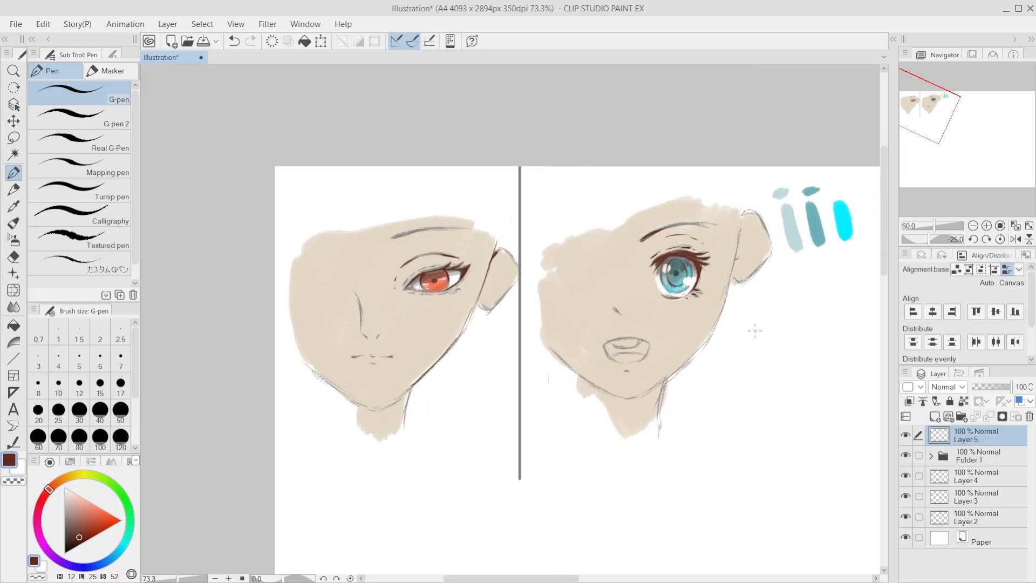
scroll(755, 330, up, 3)
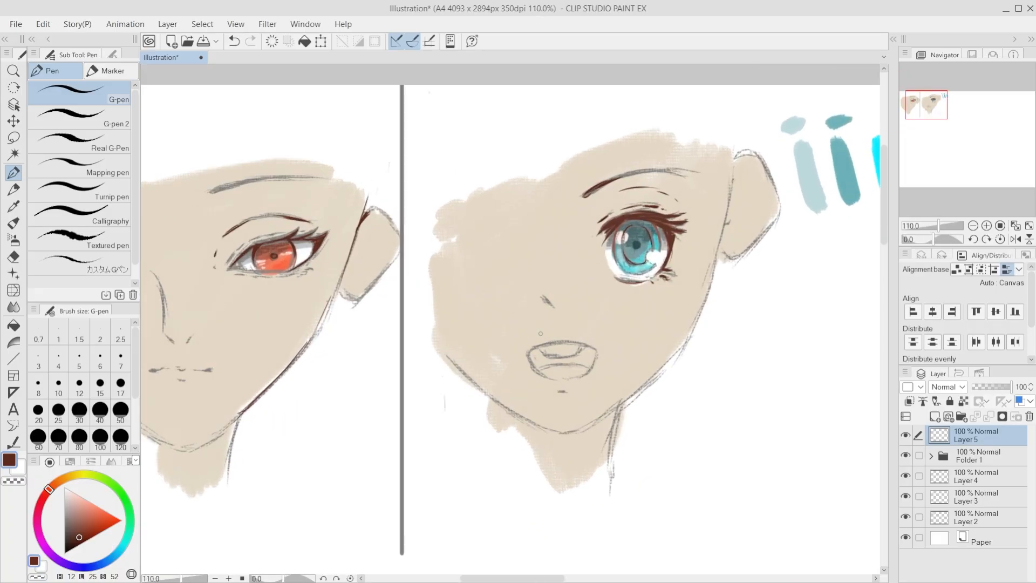
scroll(540, 333, down, 3)
scroll(540, 333, up, 2)
scroll(623, 372, down, 2)
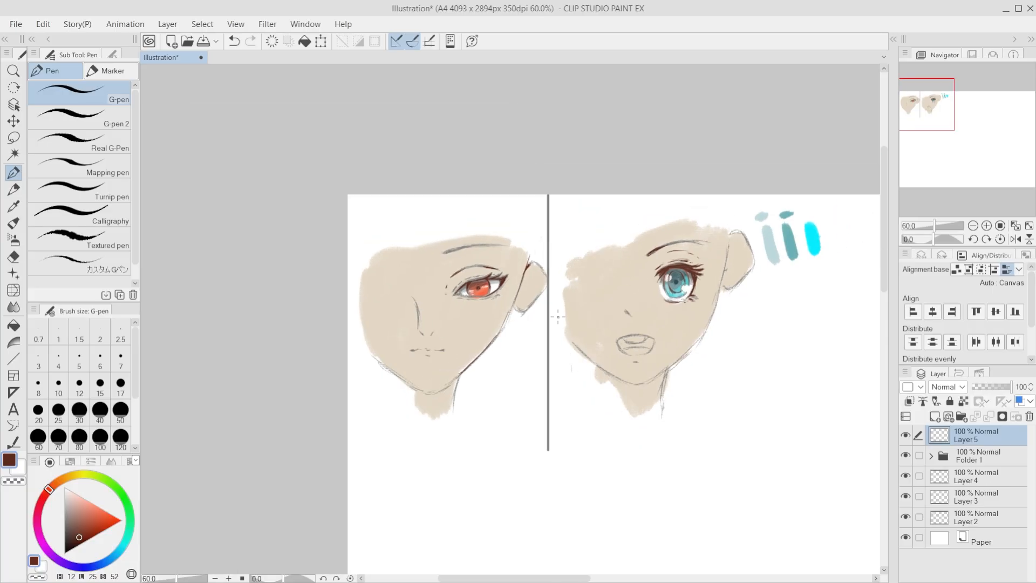
scroll(558, 316, up, 1)
scroll(668, 388, up, 2)
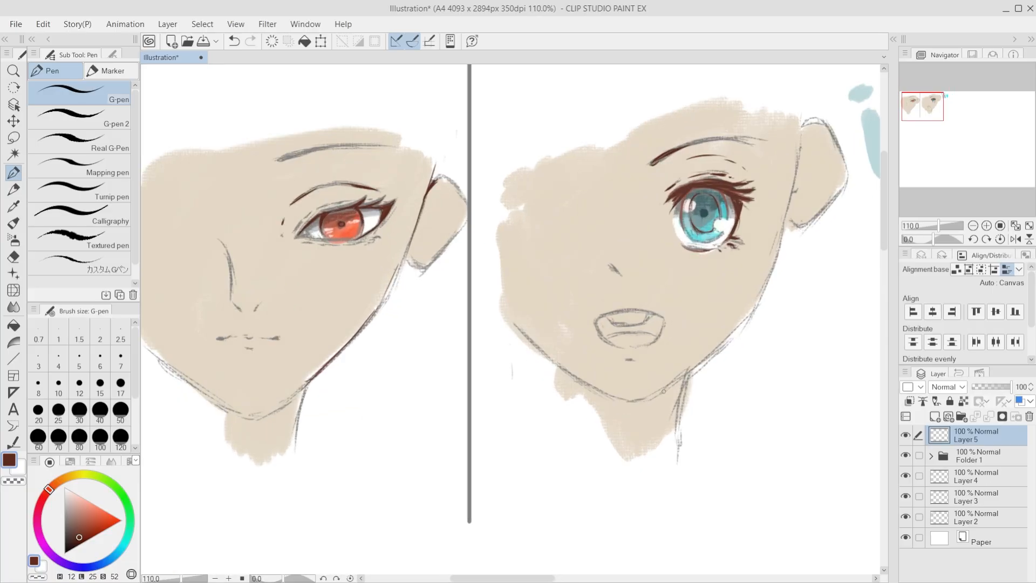
scroll(664, 390, down, 2)
scroll(664, 390, up, 2)
scroll(664, 390, down, 1)
scroll(664, 390, up, 1)
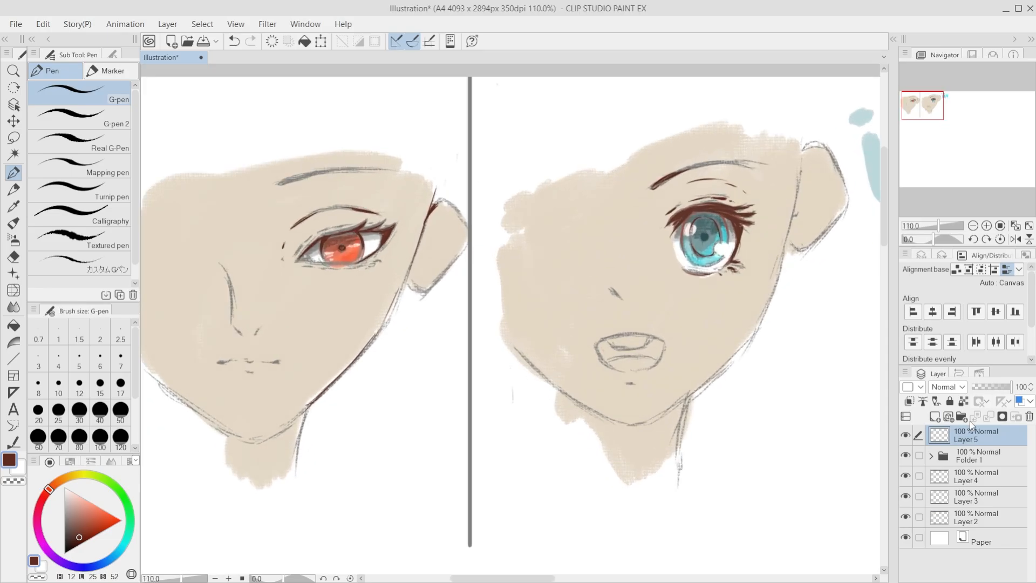
Step: Add a new layer at the top of the layer stack and set its blending mode to Hard light
scroll(741, 232, up, 1)
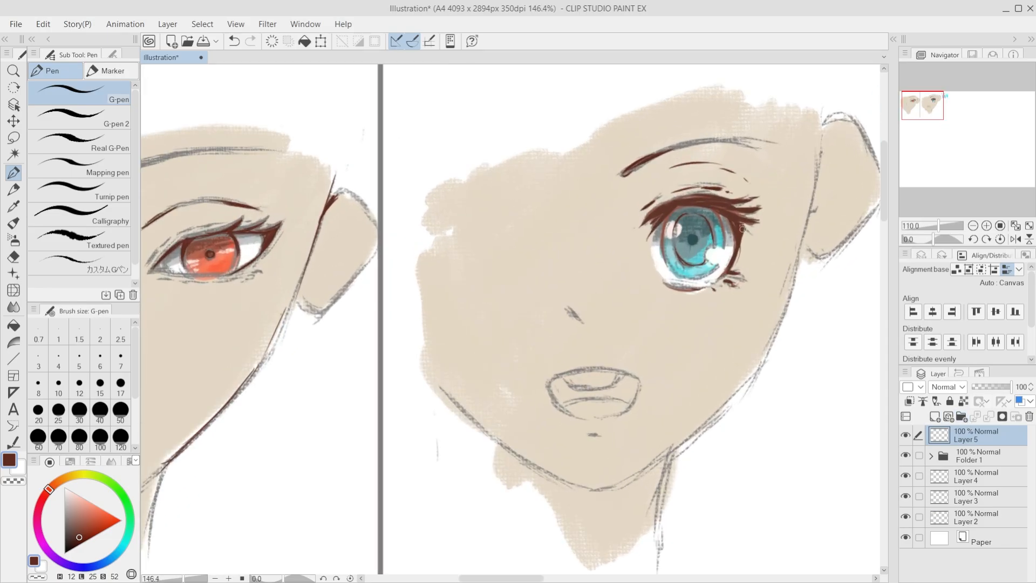
click(934, 417)
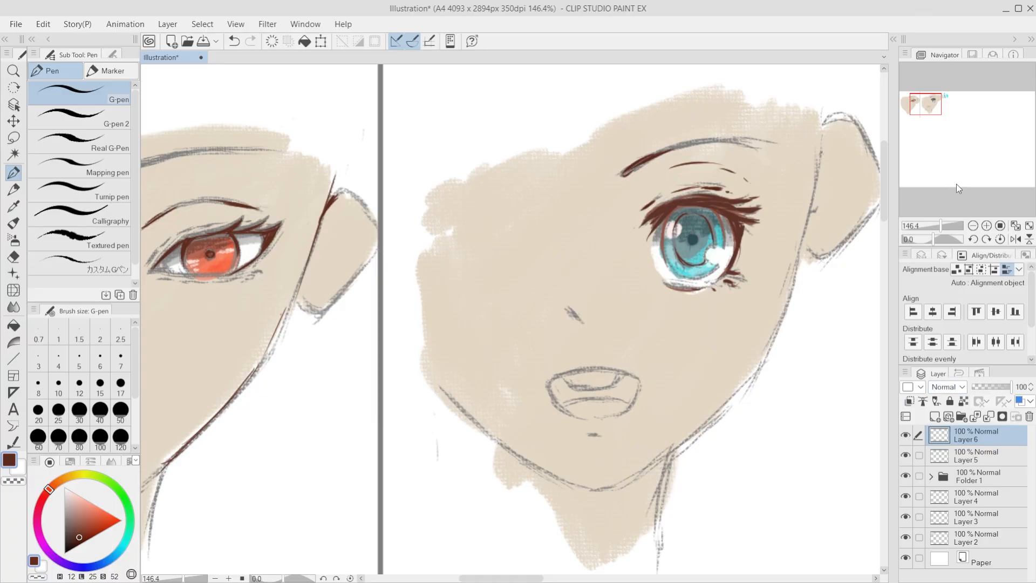
click(958, 207)
Step: Try a muted red accent stroke along the lower inner edge of the teal iris on the Hard light layer
scroll(836, 273, up, 2)
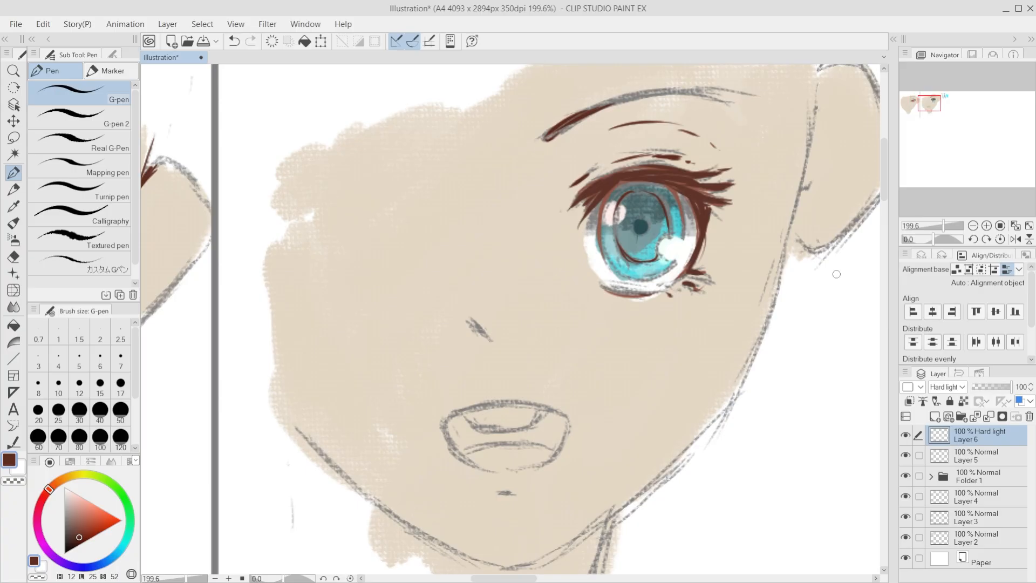
click(89, 508)
click(129, 533)
click(103, 515)
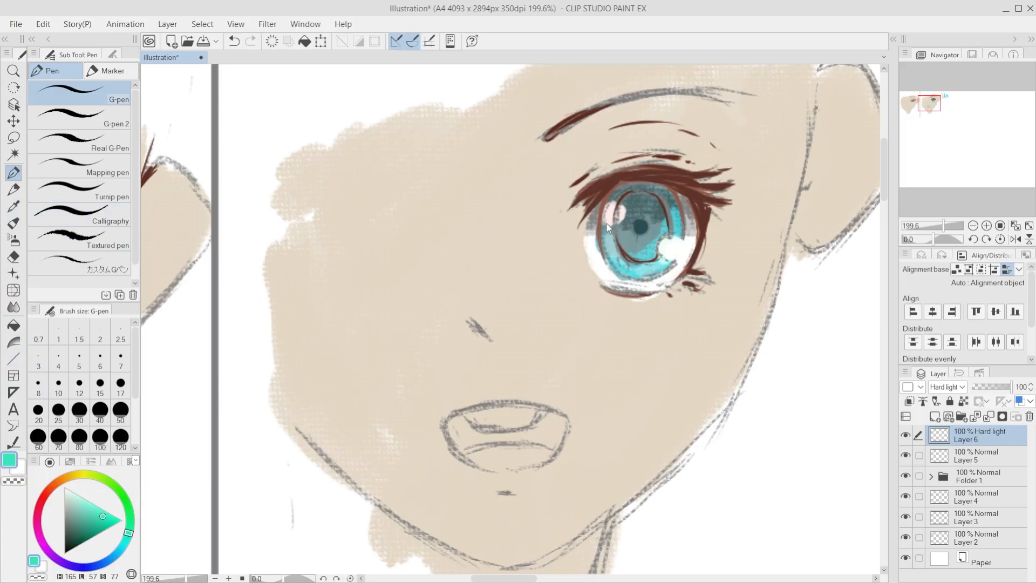
click(41, 500)
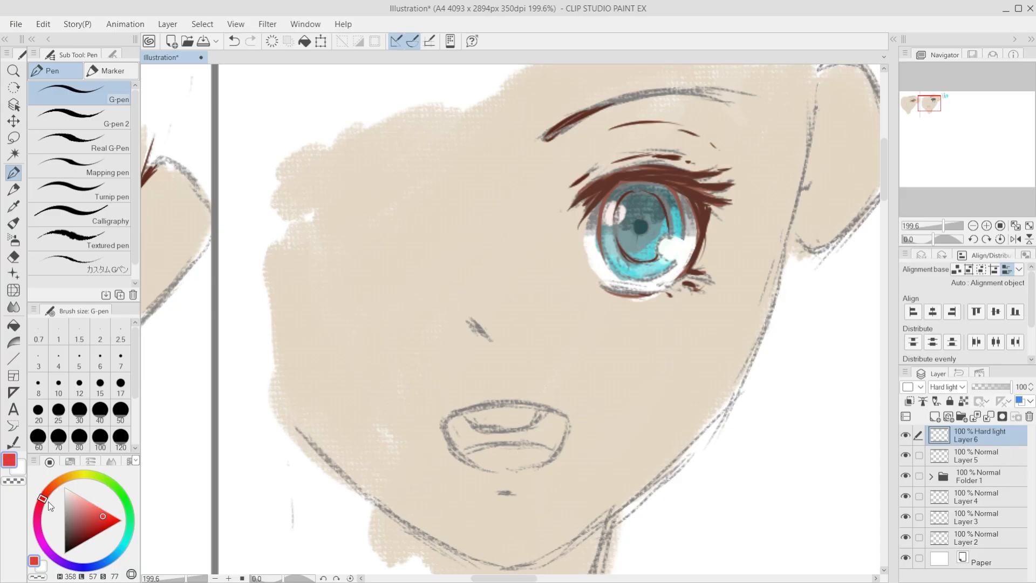
click(98, 519)
drag(607, 242, 598, 242)
key(ctrl+z)
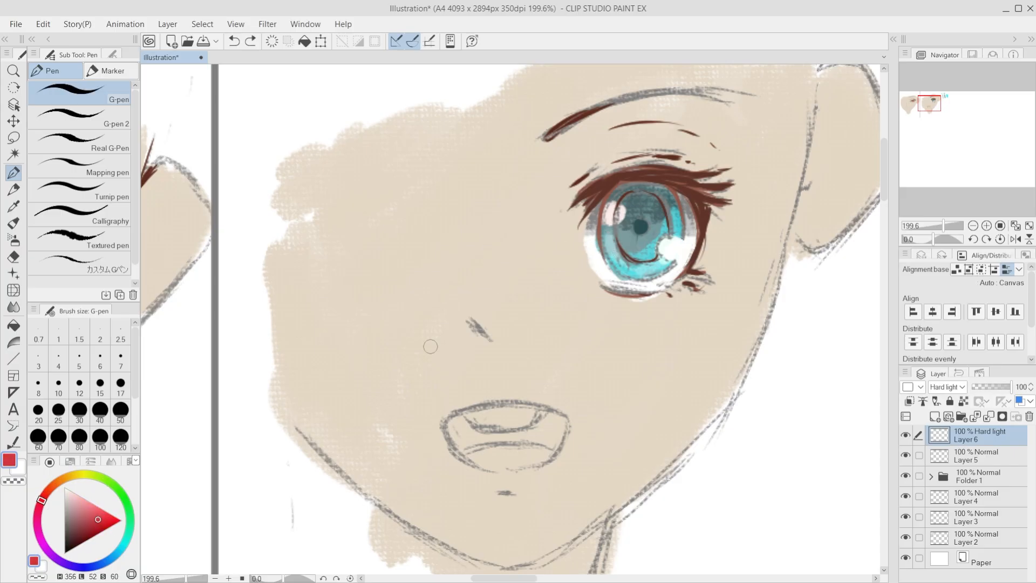
Step: Dot bright pinkish-red accents inside the teal iris on the Hard light layer
drag(110, 516, 101, 509)
drag(600, 239, 611, 249)
key(ctrl+z)
key(ctrl+z)
click(659, 218)
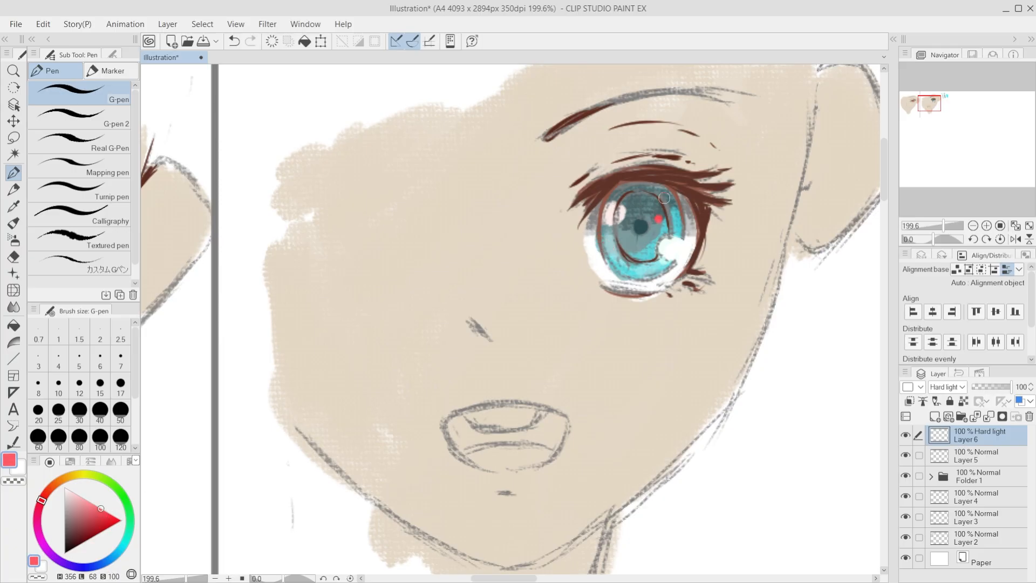
key(ctrl+z)
click(669, 204)
scroll(659, 275, down, 5)
scroll(629, 346, up, 5)
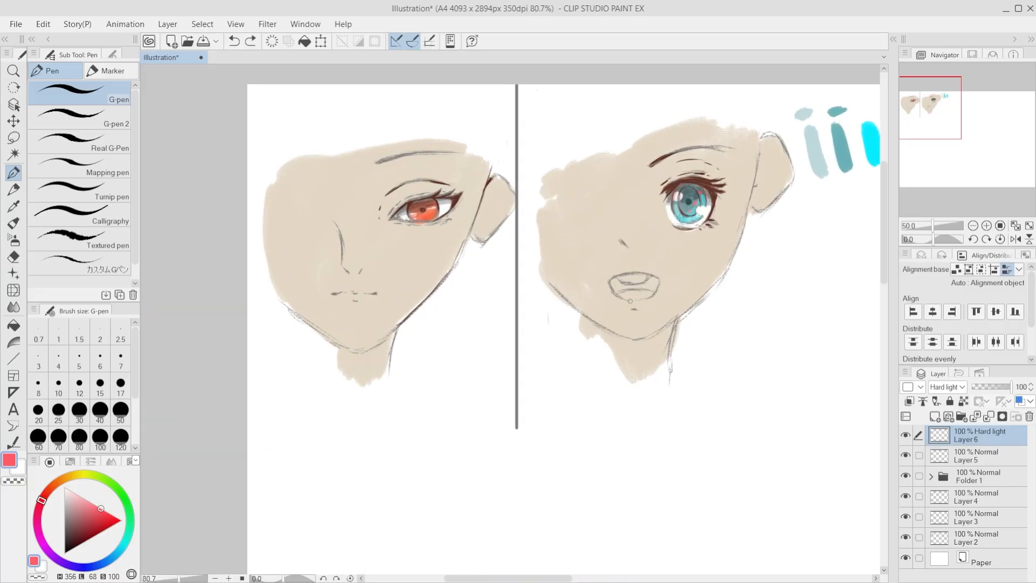
Step: Add small bright green accents to both the teal and the red iris on the Hard light layer
click(123, 493)
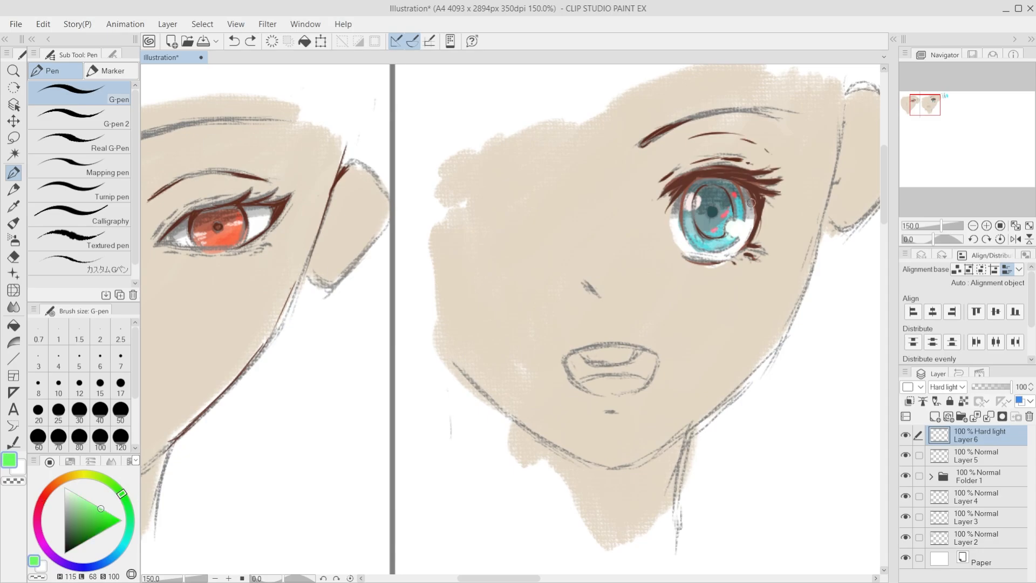
click(735, 194)
key(ctrl+z)
key(ctrl+minus)
drag(243, 307, 313, 298)
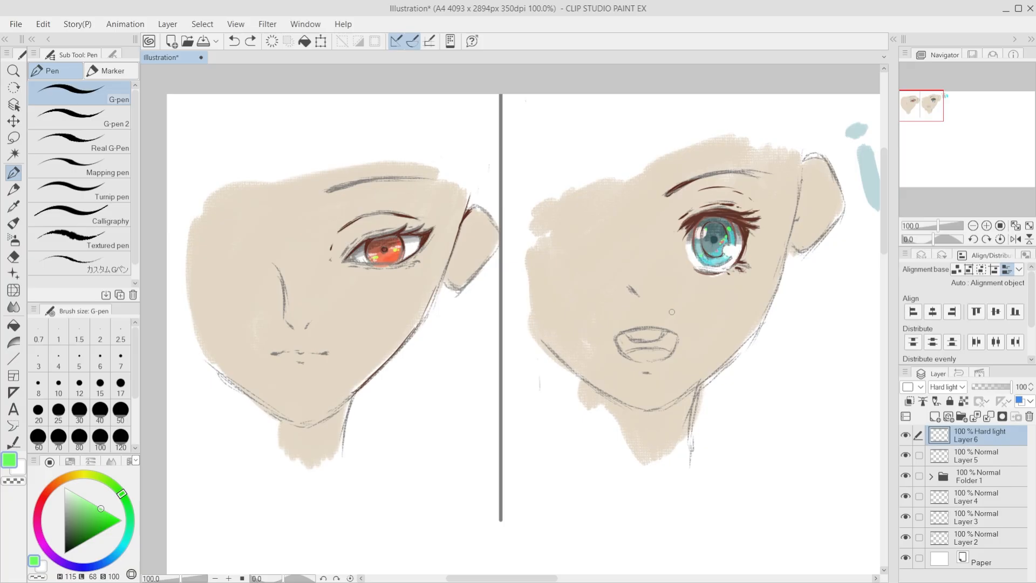
Step: Compare both faces at several zoom levels, with the Hard light accent layer hidden and shown
scroll(512, 302, down, 1)
scroll(711, 277, up, 1)
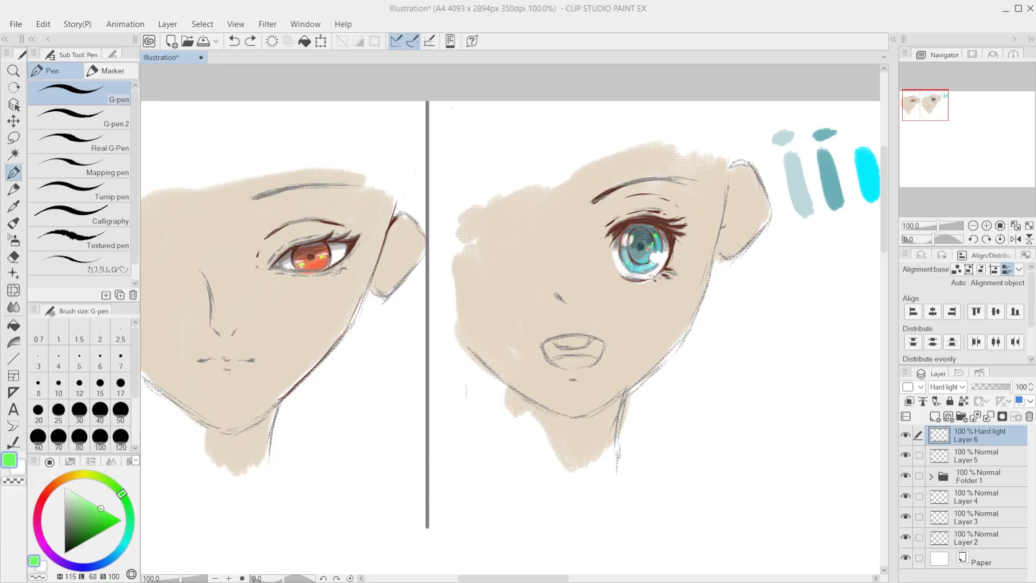
scroll(595, 279, down, 5)
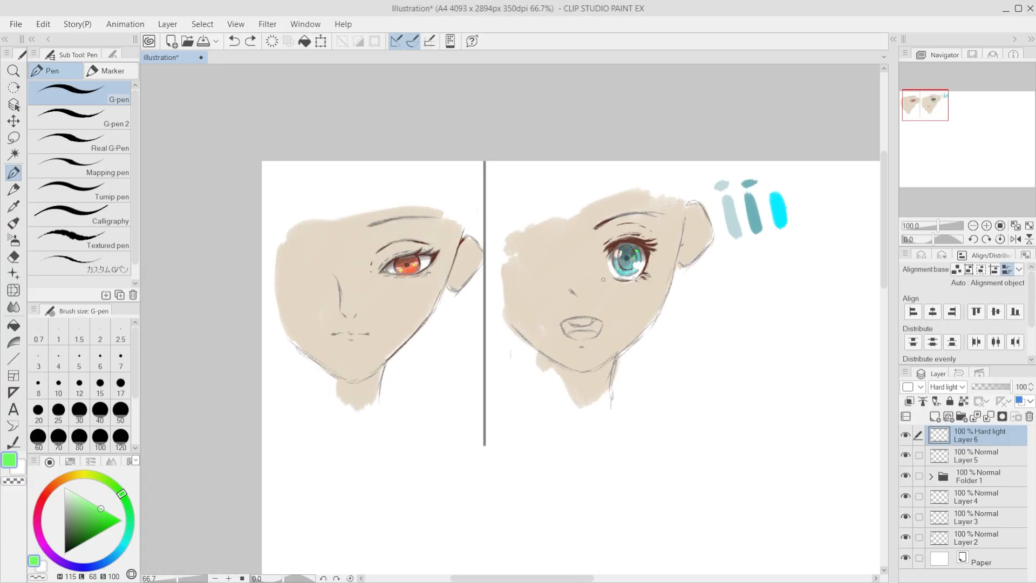
scroll(595, 278, up, 3)
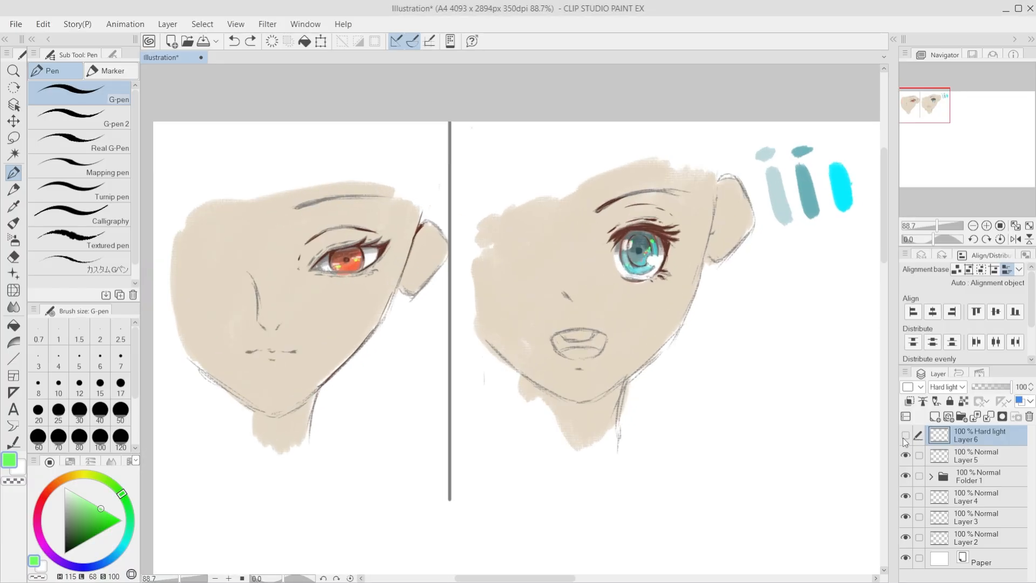
click(947, 454)
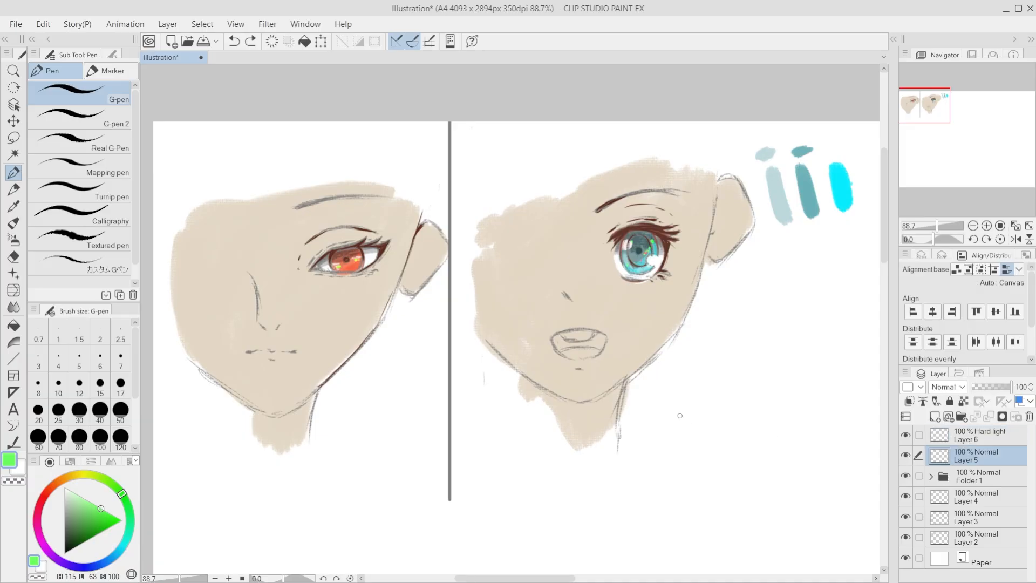
click(969, 438)
scroll(670, 289, up, 2)
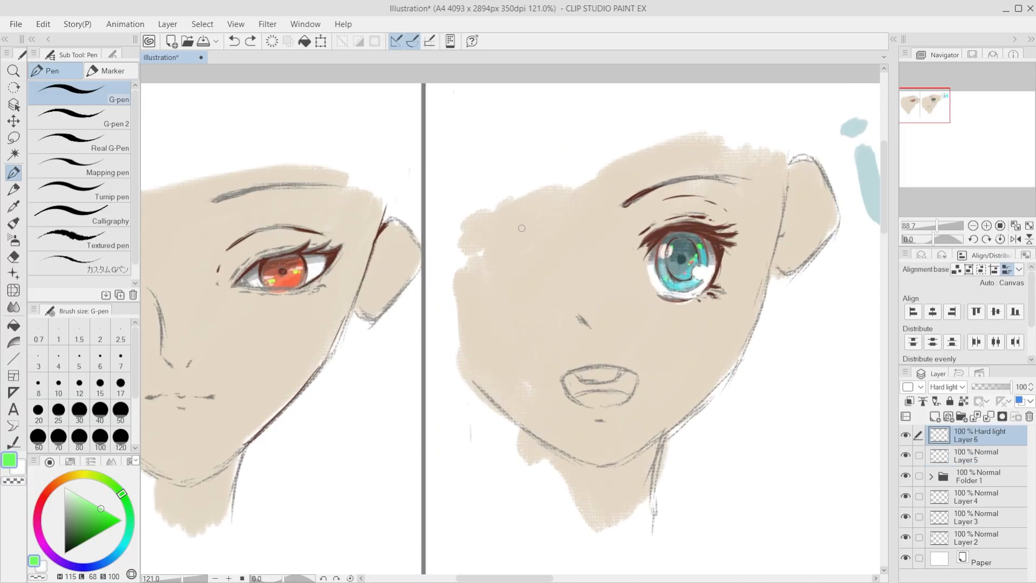
scroll(671, 289, down, 3)
scroll(670, 288, up, 2)
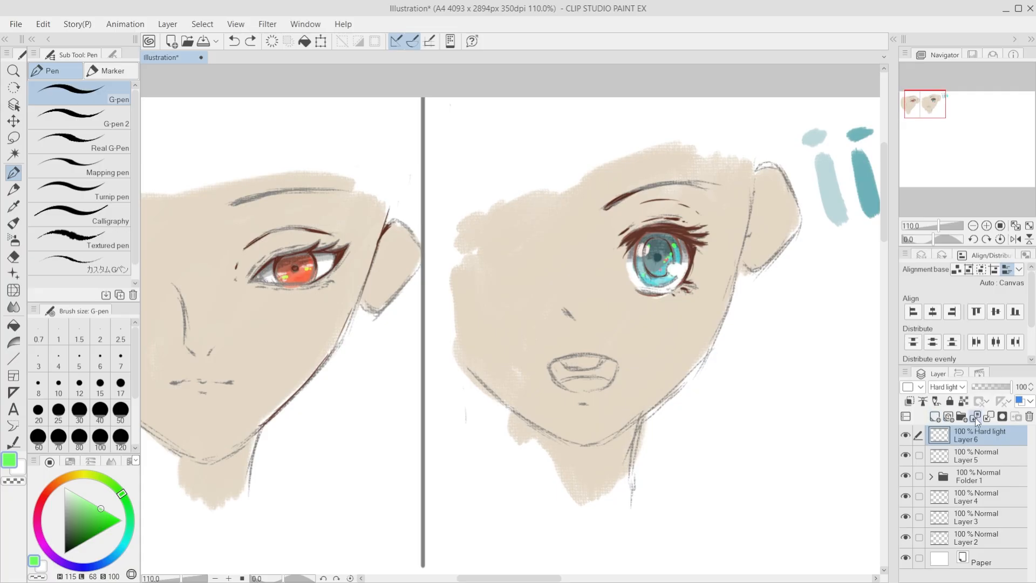
Step: Add a new layer at the top of the layer stack and set its blending mode to Overlay
click(932, 417)
scroll(772, 307, up, 2)
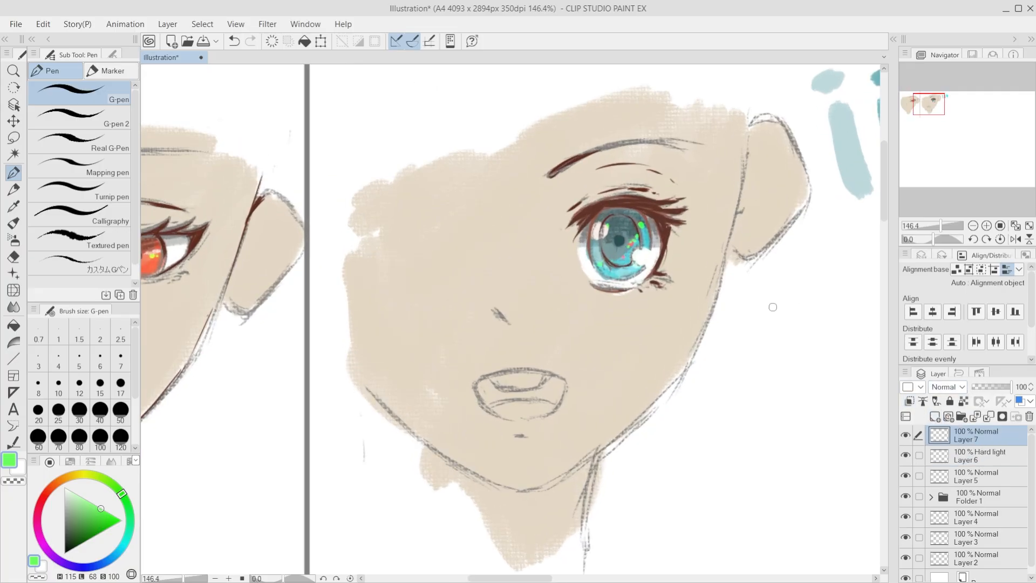
click(13, 240)
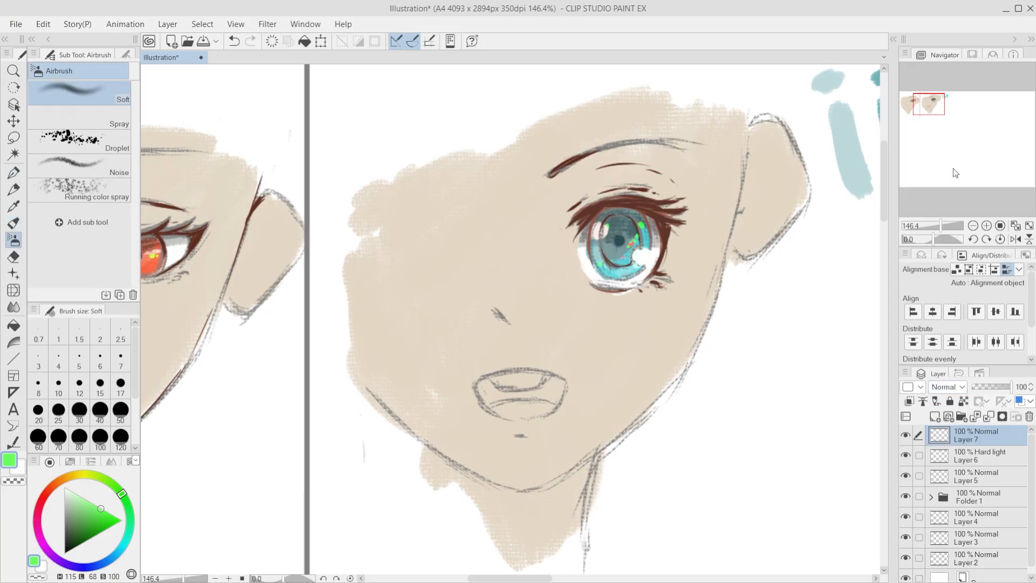
click(957, 183)
click(955, 392)
click(963, 183)
click(14, 223)
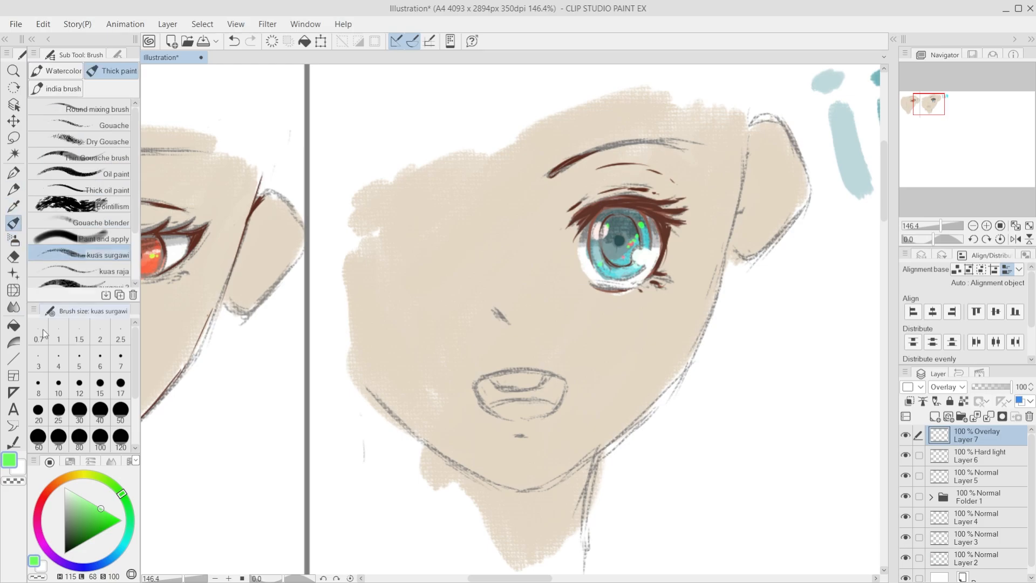
drag(638, 290, 626, 329)
key(ctrl+z)
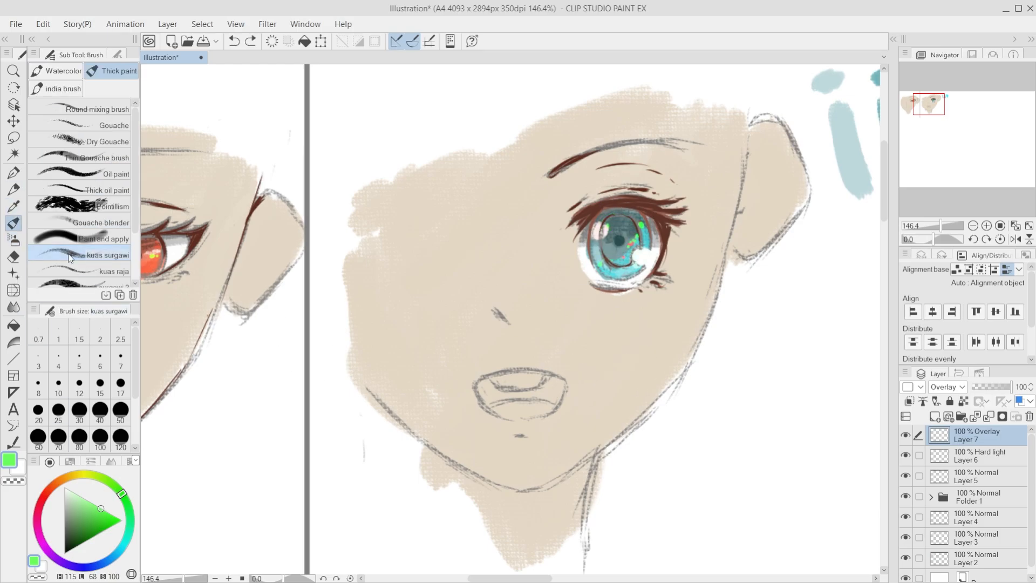
Step: Brighten the teal iris and the area just below it with an aqua glow using the Soft airbrush on the Overlay layer
click(14, 239)
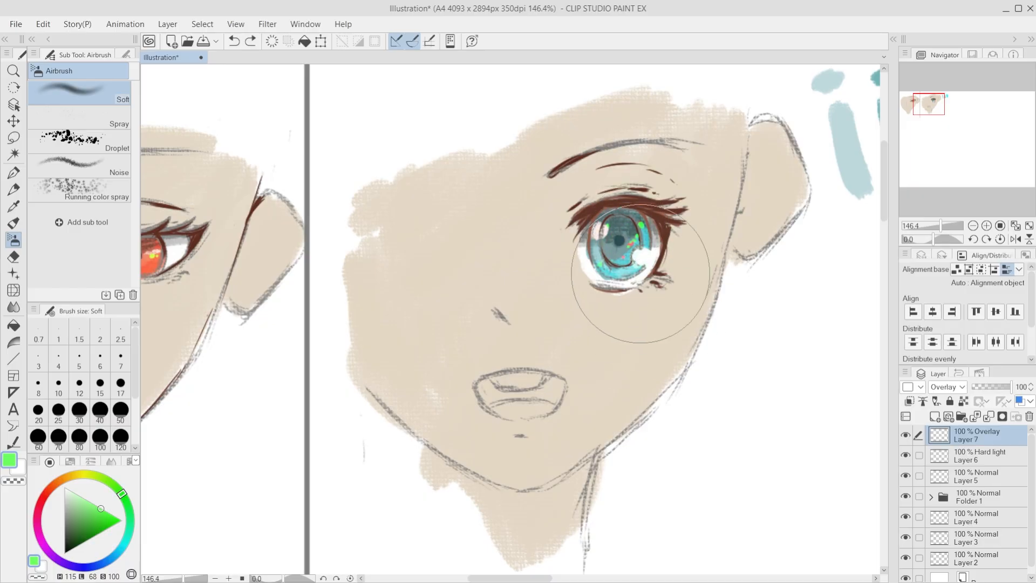
click(129, 531)
mouse_move(607, 240)
mouse_down()
mouse_move(624, 250)
mouse_move(615, 289)
mouse_move(543, 225)
mouse_move(573, 273)
mouse_move(620, 313)
mouse_up()
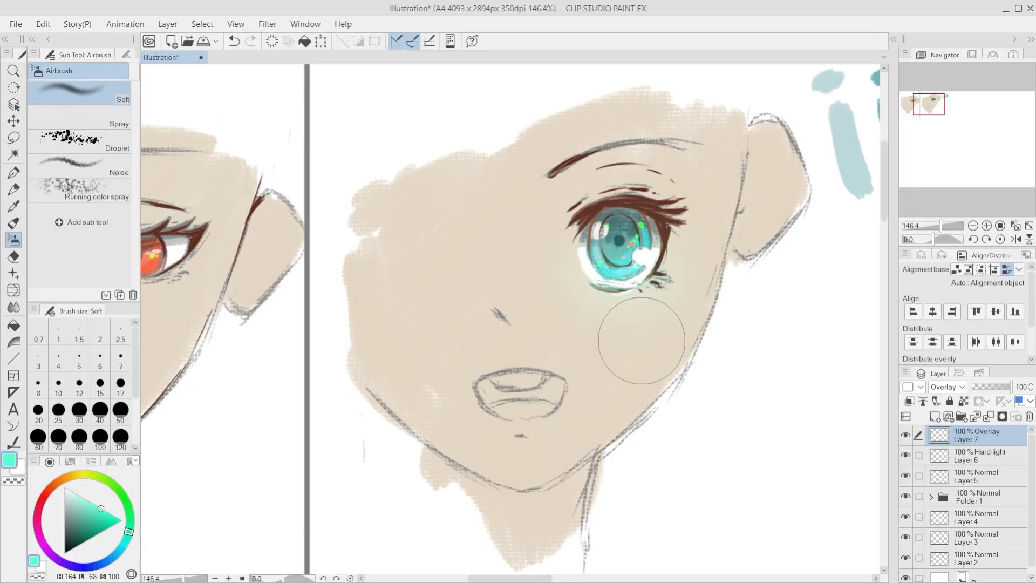
scroll(594, 335, down, 4)
scroll(381, 370, up, 2)
Step: Try an orange-red glow over the lower part of the red eye with an enlarged Soft airbrush
drag(69, 484, 46, 491)
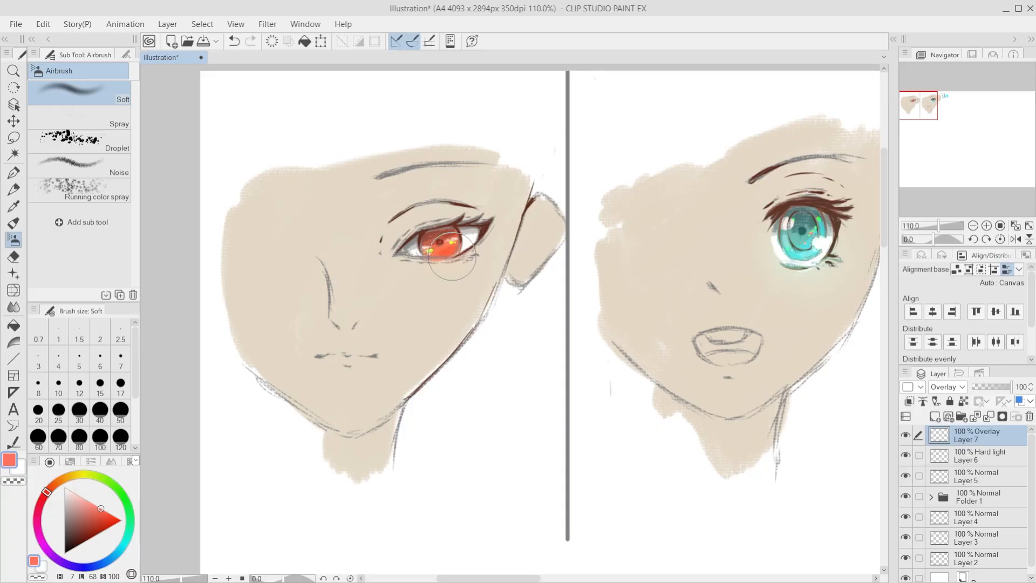
key(bracketright)
key(bracketright)
mouse_move(460, 271)
mouse_down()
mouse_move(438, 273)
mouse_move(451, 274)
mouse_up()
key(ctrl+z)
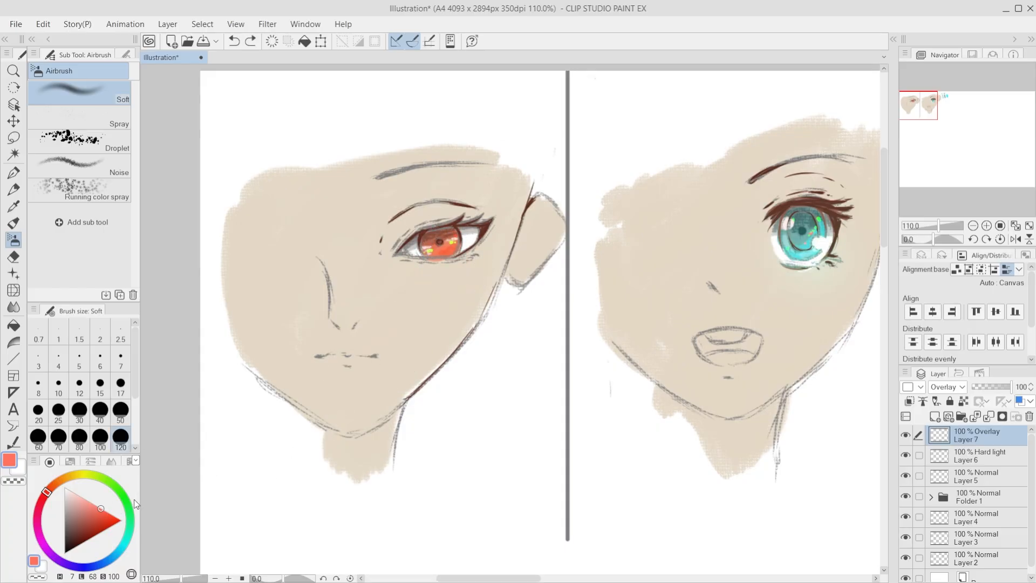
Step: Airbrush a soft yellow glow over the lower part of the red eye on the Overlay layer
click(83, 474)
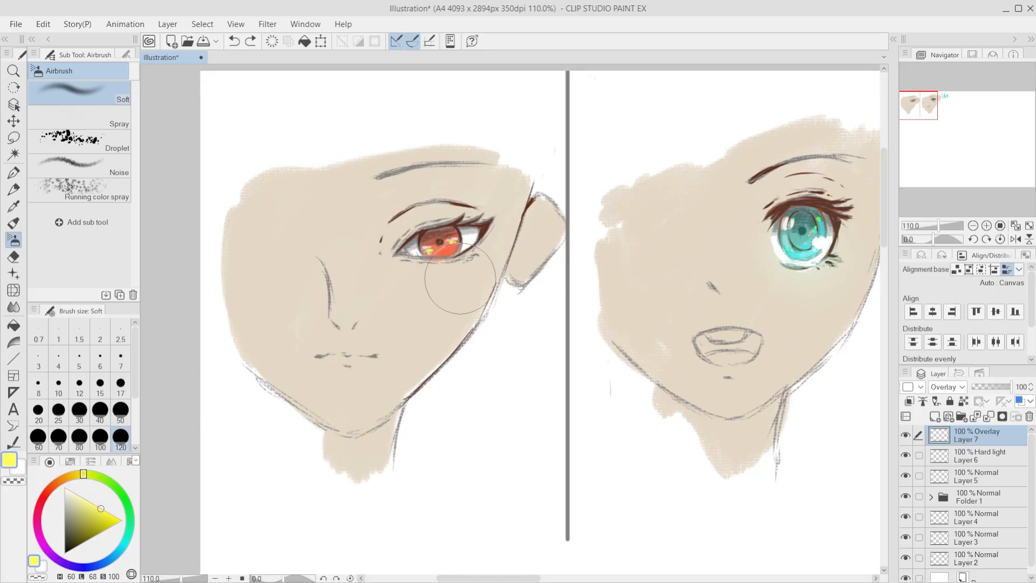
drag(455, 280, 439, 254)
key(ctrl+z)
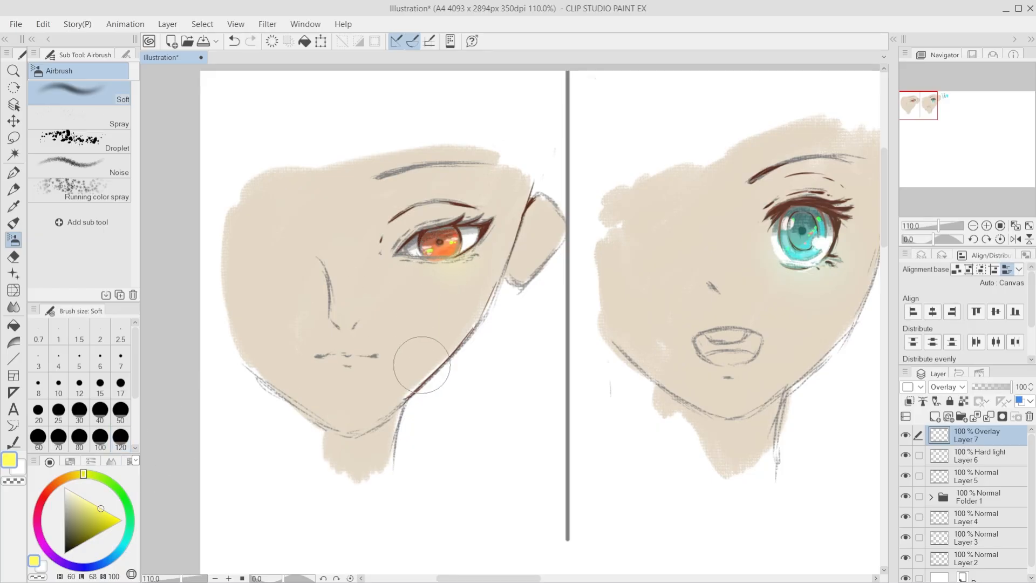
scroll(481, 400, down, 3)
scroll(470, 364, up, 5)
Step: Erase the yellow glow that spills onto the skin below the red eye with the Hard eraser
key(minus)
key(minus)
key(minus)
key(minus)
key(e)
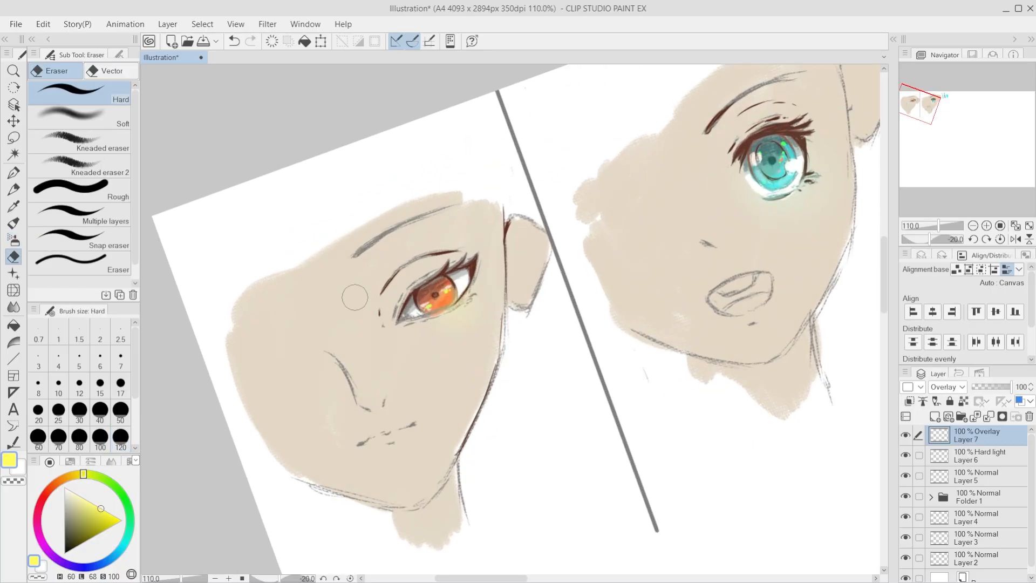
key(bracketright)
key(bracketright)
drag(419, 348, 481, 311)
drag(420, 331, 493, 289)
drag(441, 345, 480, 311)
Step: Erase the aqua glow that spills onto the skin below the teal eye and around its outer corner
key(bracketleft)
key(bracketleft)
key(bracketleft)
mouse_move(793, 211)
mouse_down()
mouse_move(750, 200)
mouse_move(796, 204)
mouse_move(814, 181)
mouse_up()
key(bracketright)
key(bracketright)
key(bracketright)
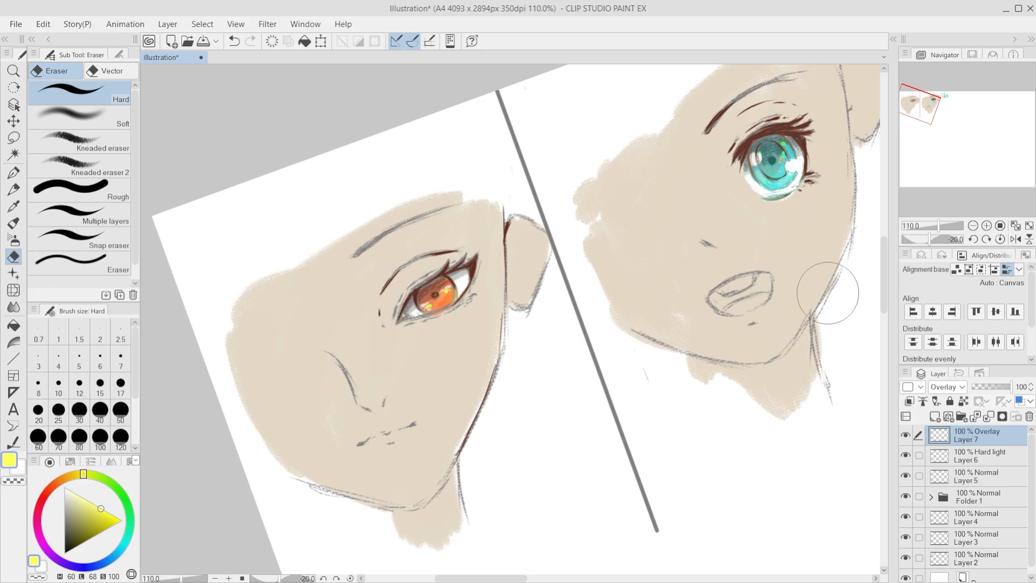
scroll(327, 314, down, 5)
scroll(412, 326, up, 3)
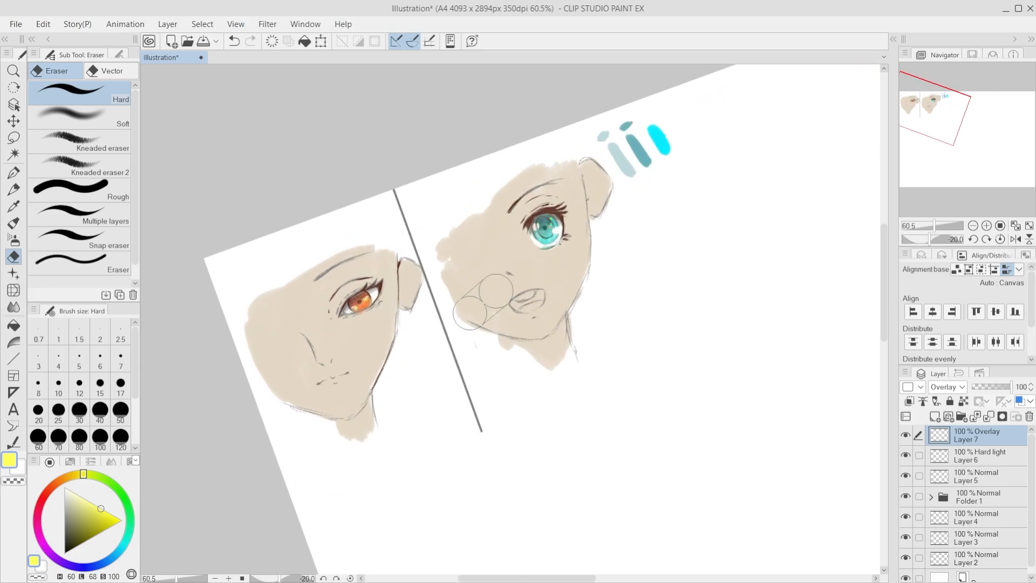
Step: On Layer 5, try pale yellow highlight strokes along the teal eye's upper lashes with the G-pen at size 7
key(asciicircum)
key(asciicircum)
key(asciicircum)
scroll(496, 245, up, 6)
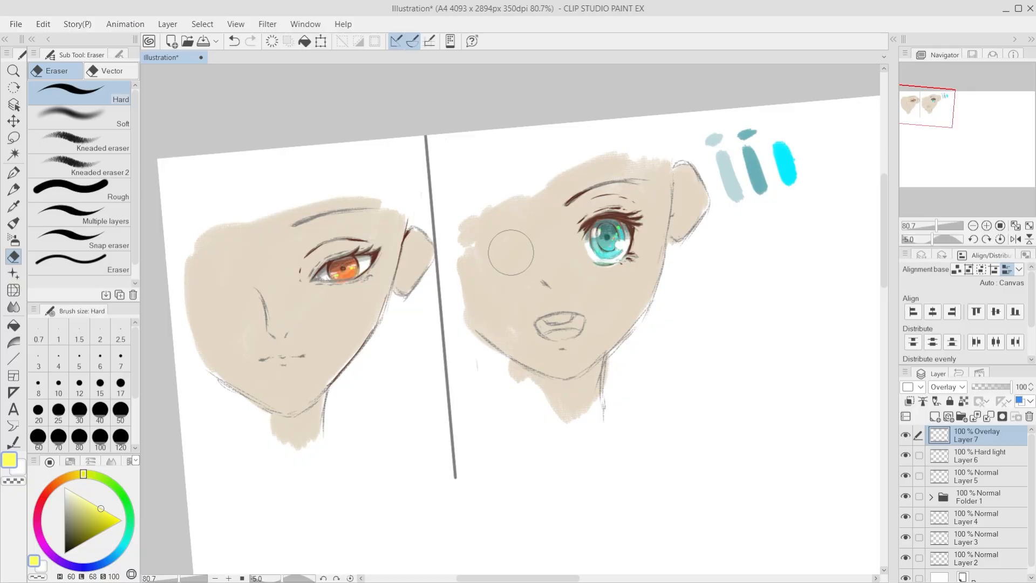
click(965, 477)
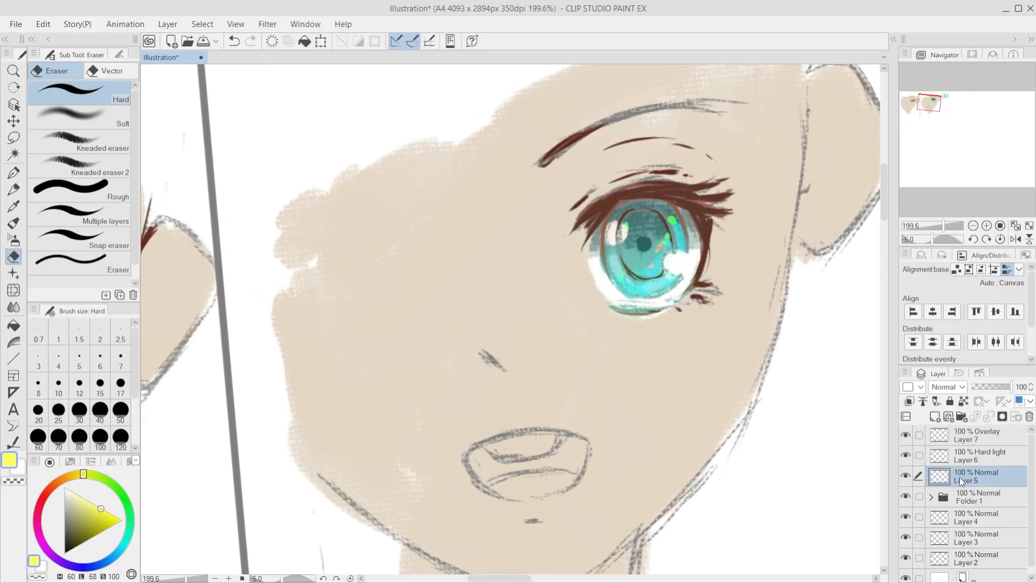
click(14, 172)
click(80, 495)
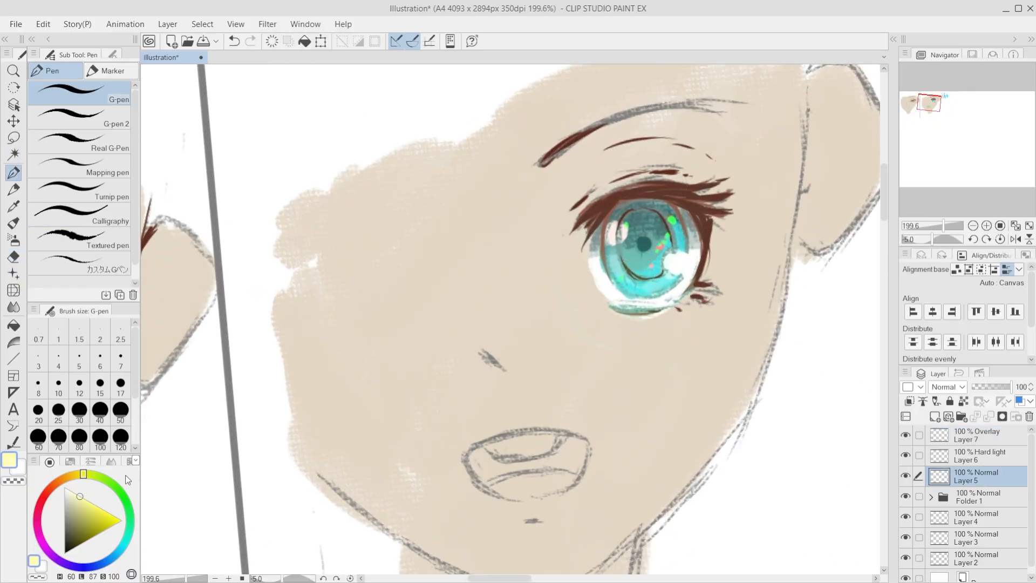
key([)
key([)
key(ctrl+z)
mouse_move(600, 204)
mouse_down()
mouse_move(634, 186)
mouse_move(710, 176)
mouse_up()
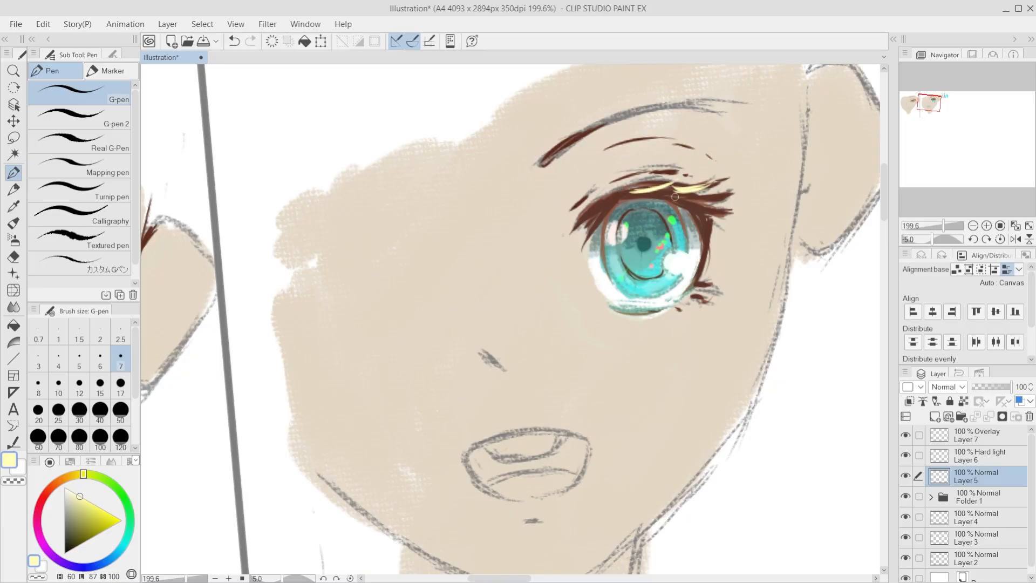
key(ctrl+z)
key(ctrl+z)
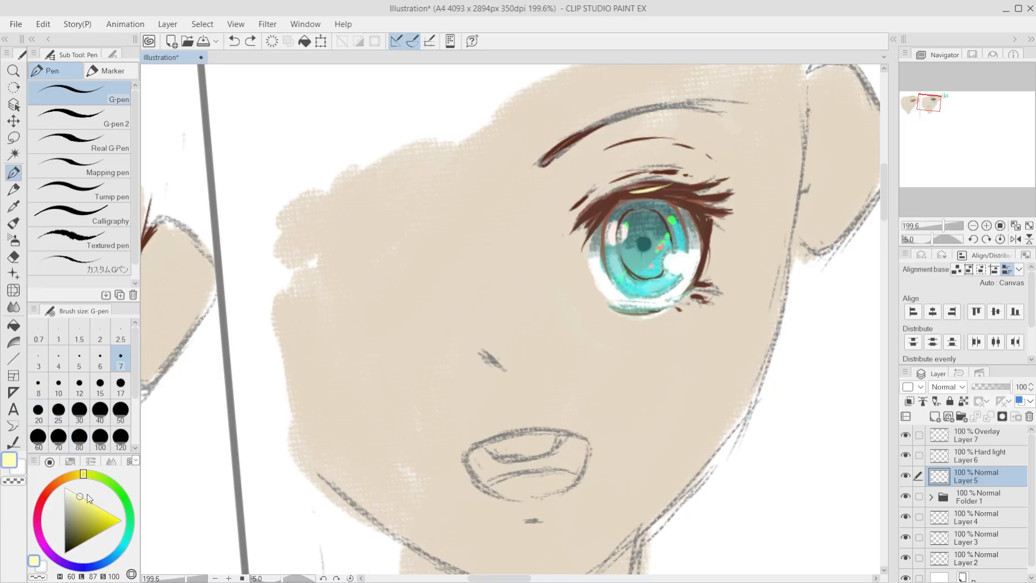
key(ctrl+z)
Step: Draw thin cream highlight strokes across the outer half of the teal eye's upper lashes, redoing unsatisfactory ones
mouse_move(642, 190)
mouse_down()
mouse_move(717, 184)
mouse_move(668, 196)
mouse_move(719, 199)
mouse_up()
key(ctrl+z)
drag(687, 189, 732, 192)
drag(611, 193, 664, 174)
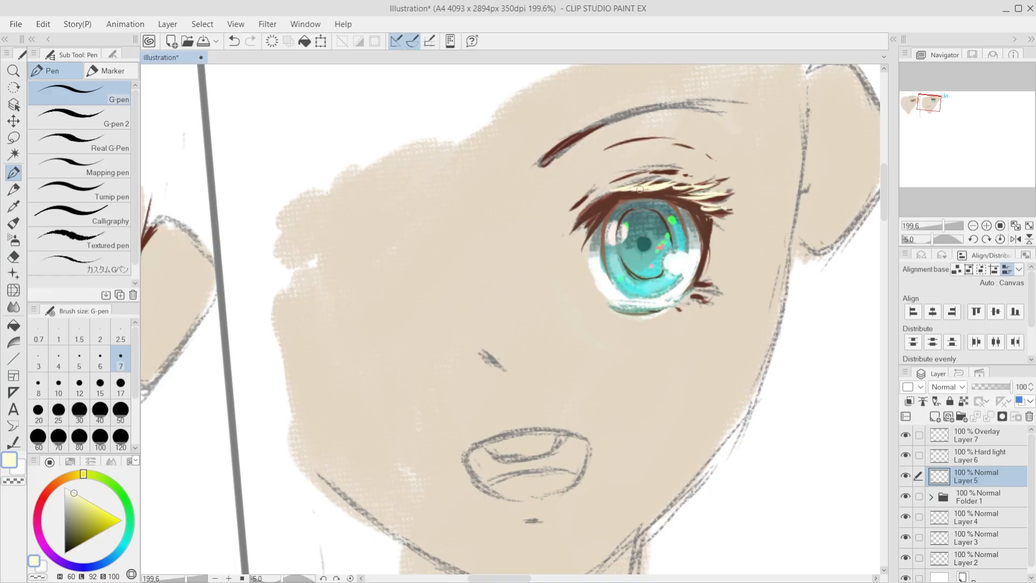
key(ctrl+z)
key(ctrl+z)
key(ctrl+z)
key(ctrl+z)
key(ctrl+z)
key(ctrl+z)
key(ctrl+z)
key(ctrl+z)
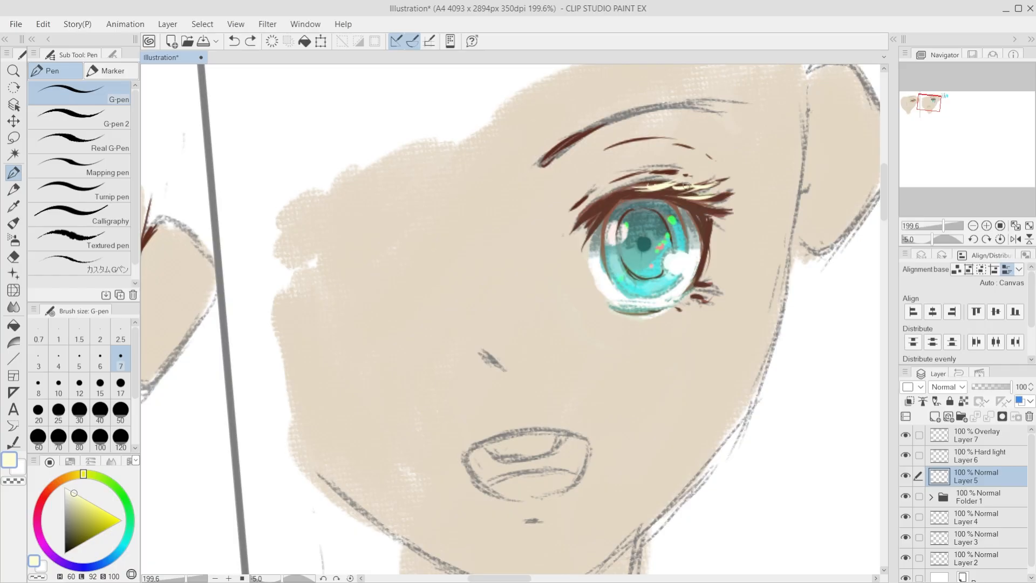
key(ctrl+z)
drag(661, 191, 691, 185)
drag(658, 188, 719, 189)
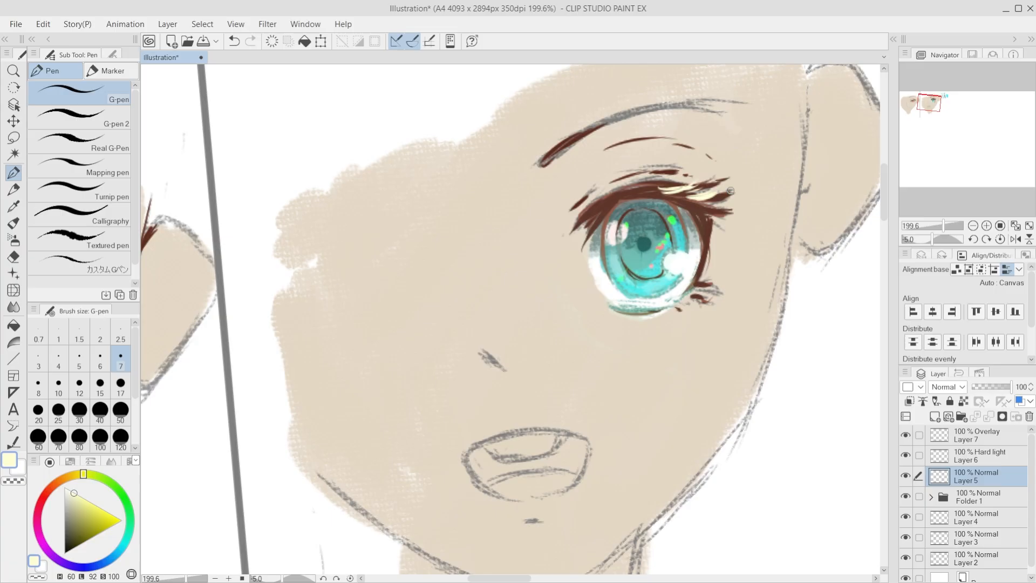
Step: Undo the last lash stroke on the teal eye and draw cream highlight strokes along the red eye's outer upper lashes
key(ctrl+z)
scroll(760, 254, down, 10)
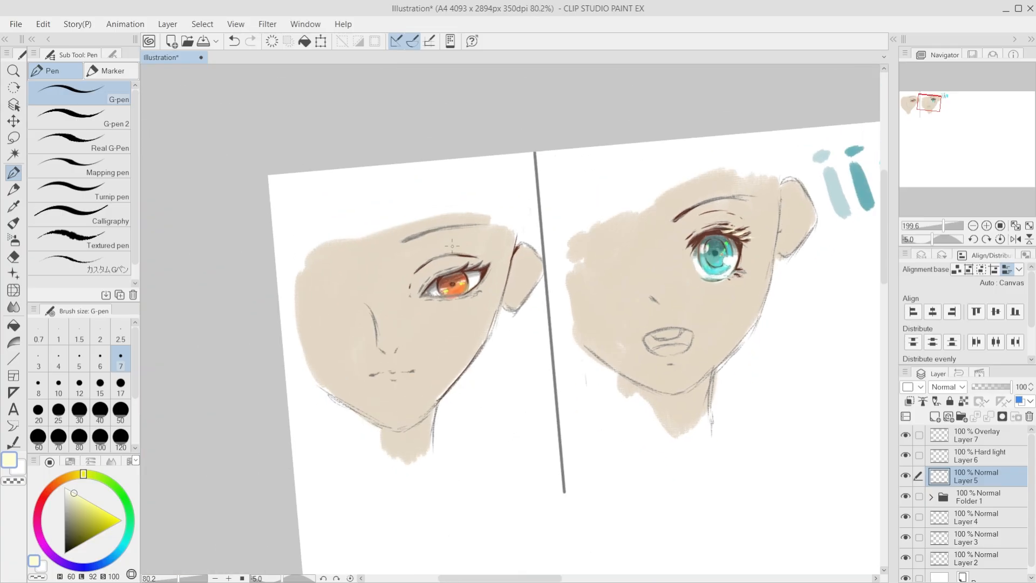
scroll(487, 281, up, 12)
key(bracketright)
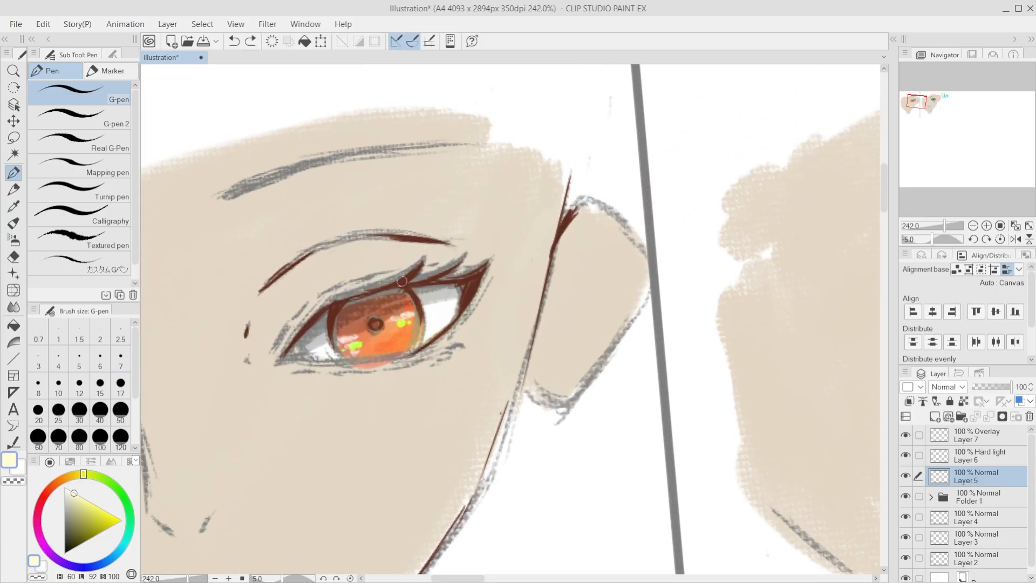
mouse_move(398, 282)
mouse_down()
mouse_move(456, 258)
mouse_move(448, 271)
mouse_move(457, 280)
mouse_move(489, 261)
mouse_up()
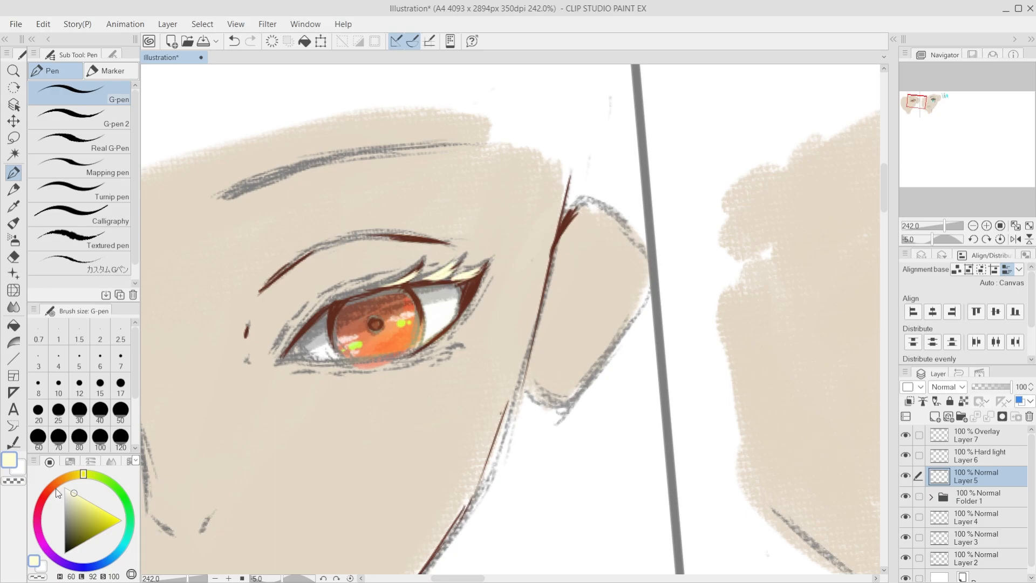
Step: Choose a muted brick red (H 11, L 51, S 44) and colour the red eye's inner and outer corners with the G-pen
click(55, 489)
click(99, 507)
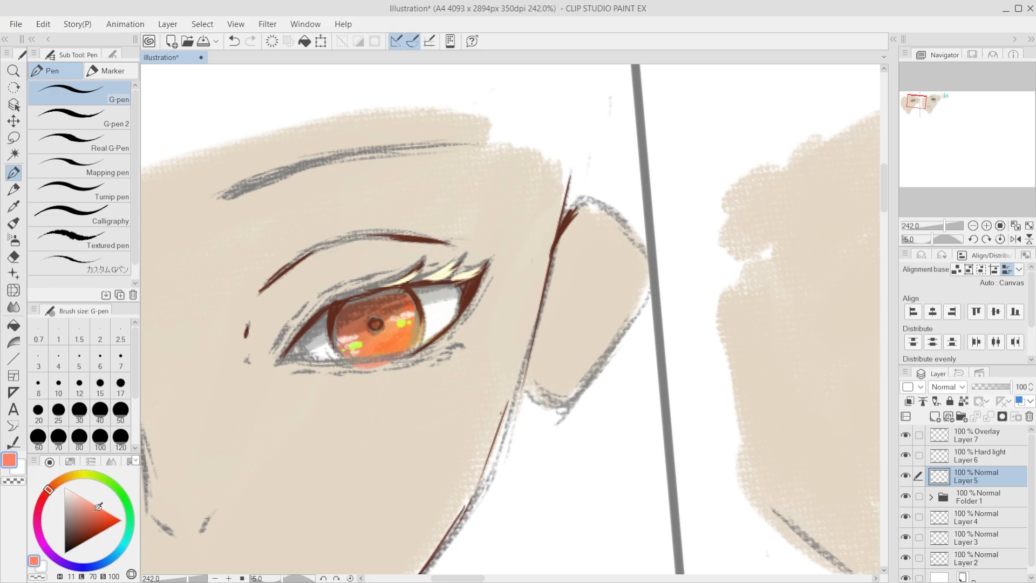
drag(98, 506, 82, 513)
click(92, 517)
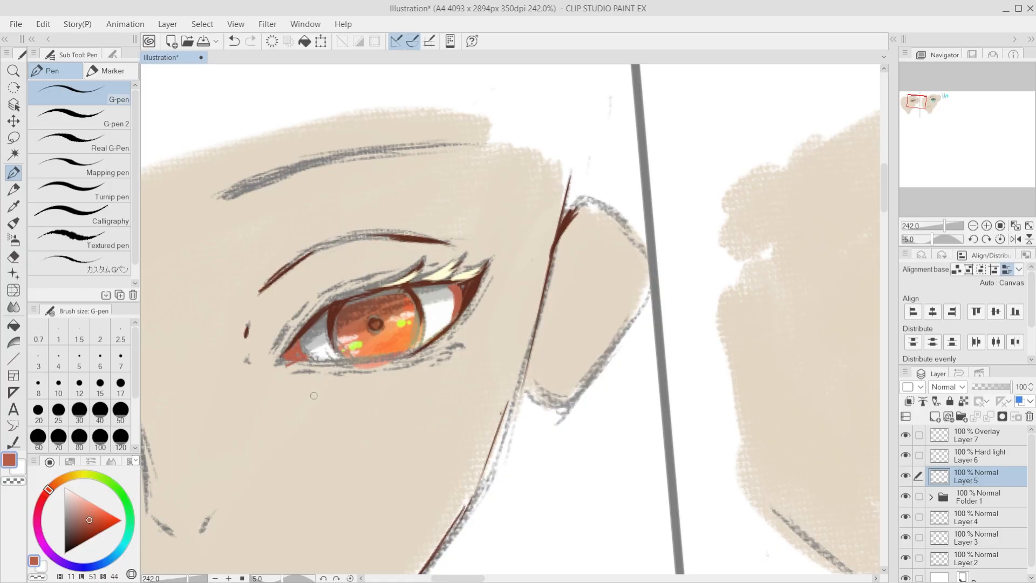
key(ctrl+z)
scroll(426, 372, down, 15)
scroll(576, 314, up, 9)
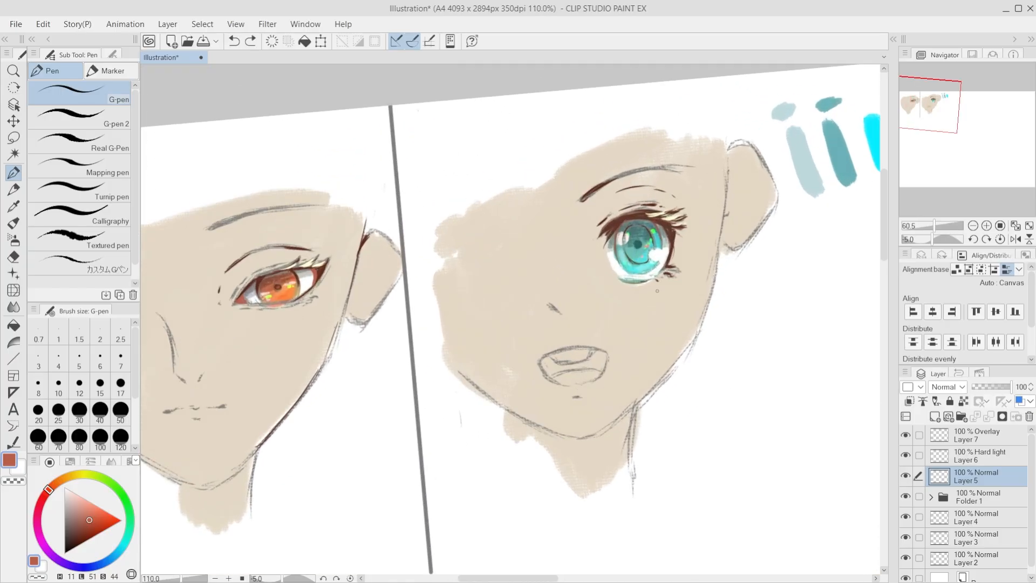
Step: Draw thin brick-red strokes along the inner and outer edges of the teal eye's white, undoing unsatisfactory ones
scroll(657, 291, up, 5)
key(ctrl+z)
mouse_move(546, 219)
mouse_down()
mouse_move(543, 261)
mouse_move(542, 249)
mouse_move(560, 281)
mouse_move(543, 237)
mouse_move(563, 279)
mouse_up()
key(ctrl+z)
key(ctrl+z)
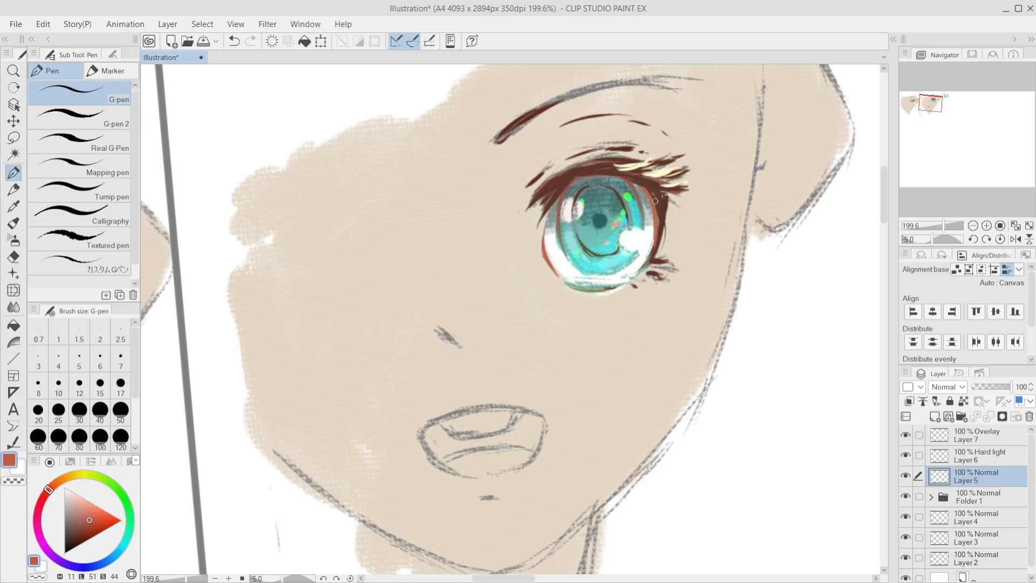
Step: Compare the two coloured eyes across both faces with the canvas rotation reset to upright
scroll(615, 404, down, 6)
scroll(554, 374, up, 1)
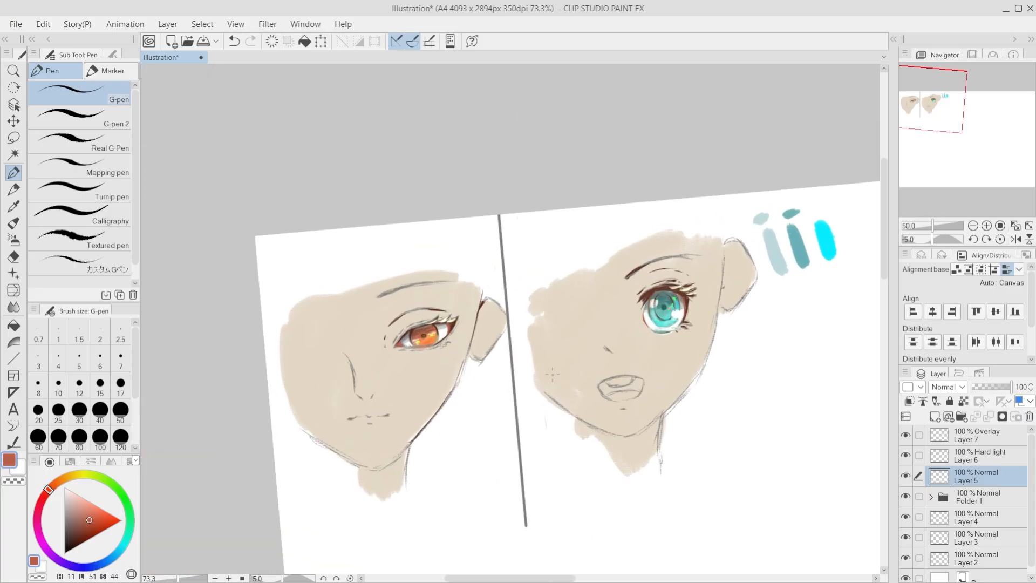
scroll(554, 373, up, 2)
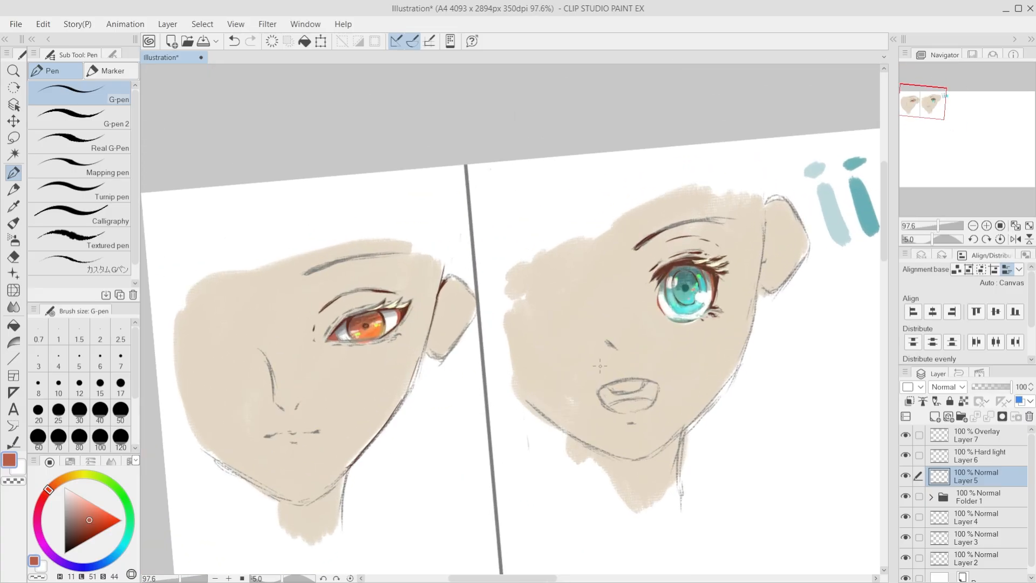
scroll(708, 348, up, 3)
click(1006, 460)
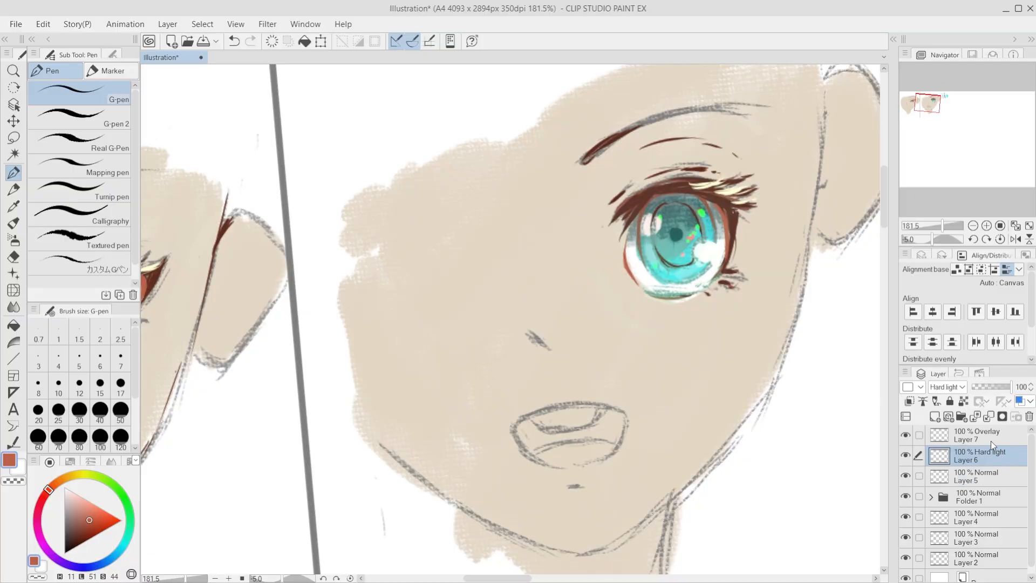
click(991, 442)
key(e)
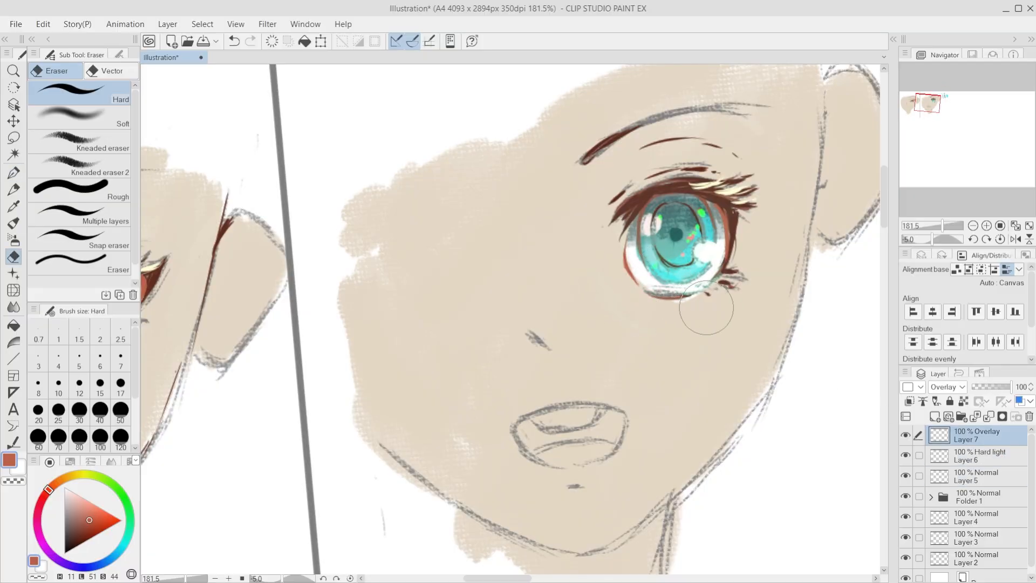
scroll(642, 302, down, 10)
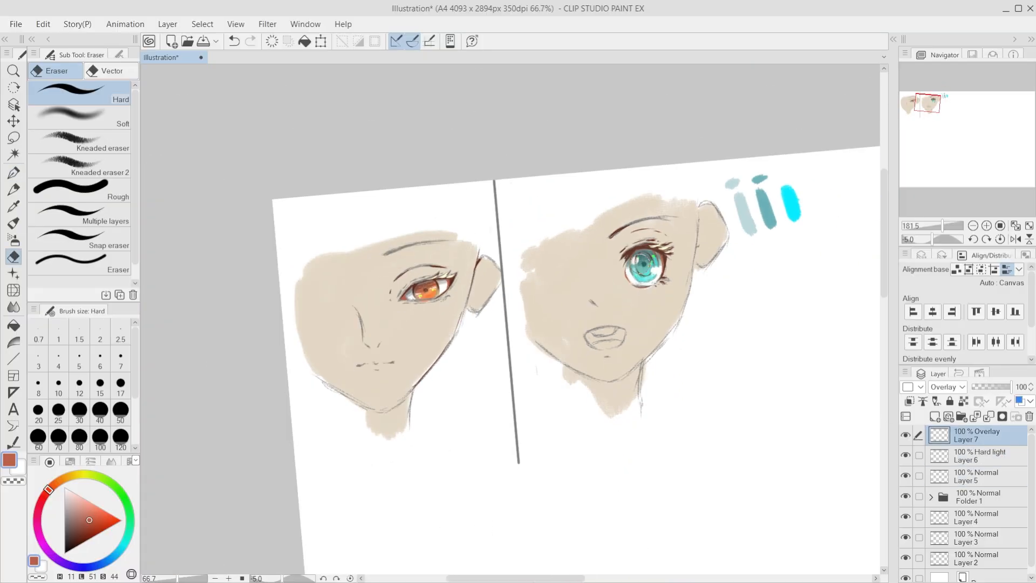
key(asciicircum)
scroll(456, 348, up, 5)
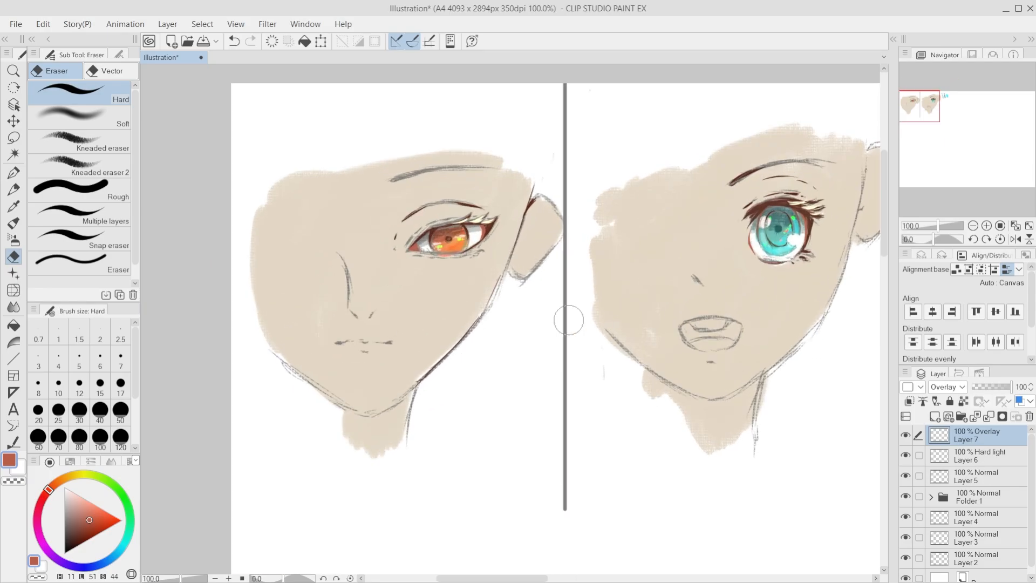
scroll(955, 458, down, 1)
click(955, 462)
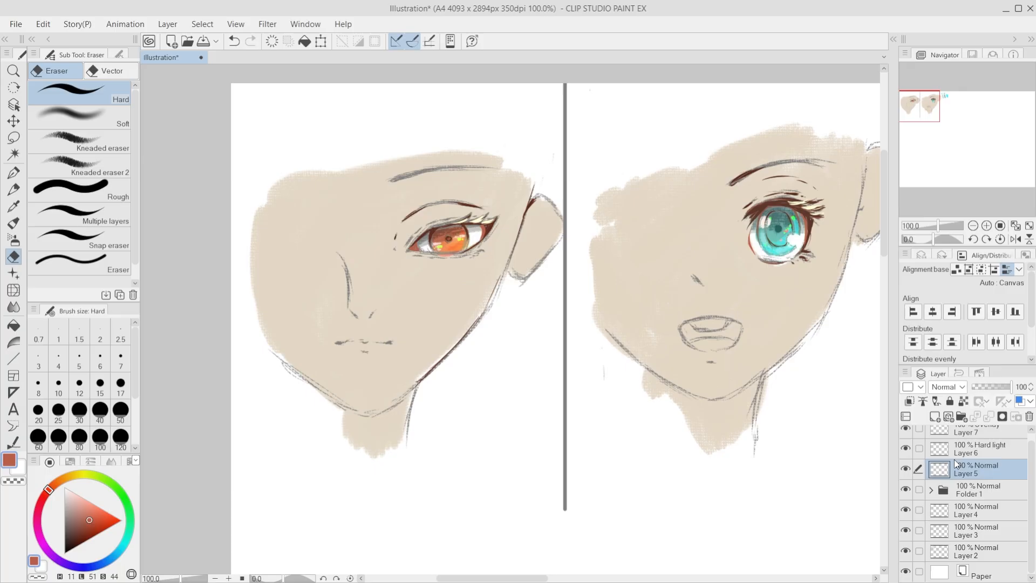
click(979, 448)
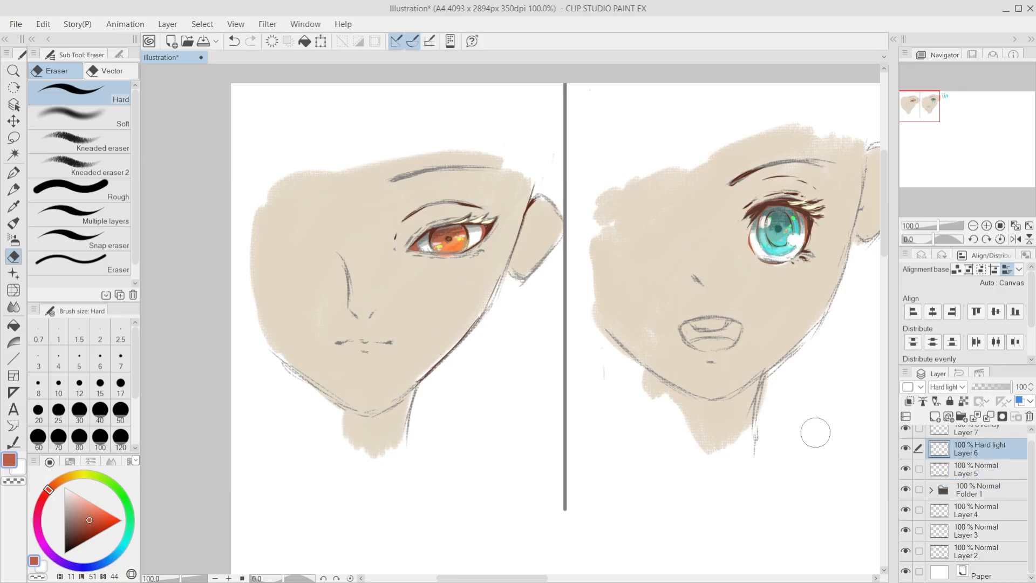
Step: Switch to the kuas surgawi brush, sample the left face's skin tone and lighten it to cream (H 38, L 94, S 100)
scroll(339, 322, up, 1)
key(b)
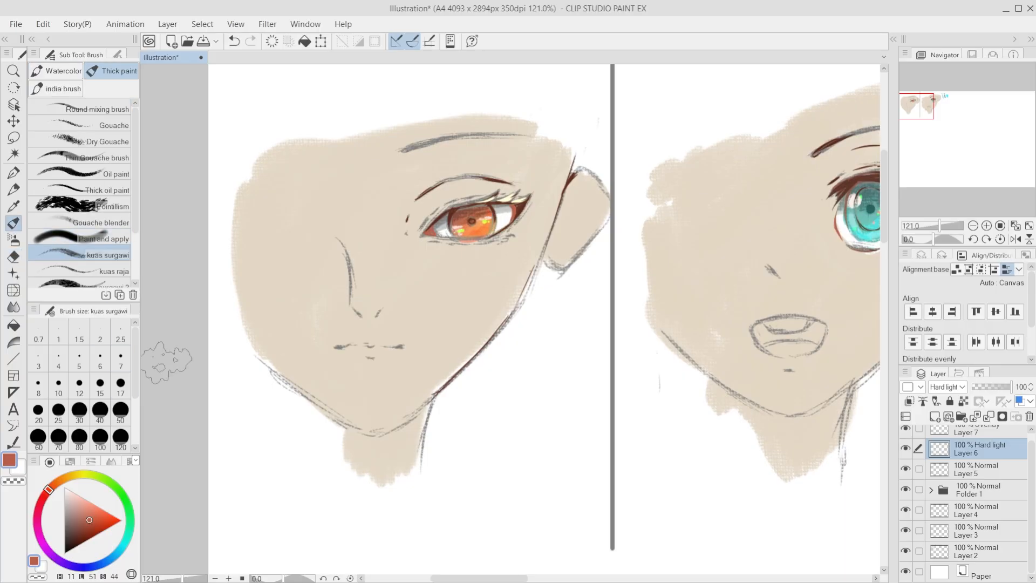
alt+click(297, 241)
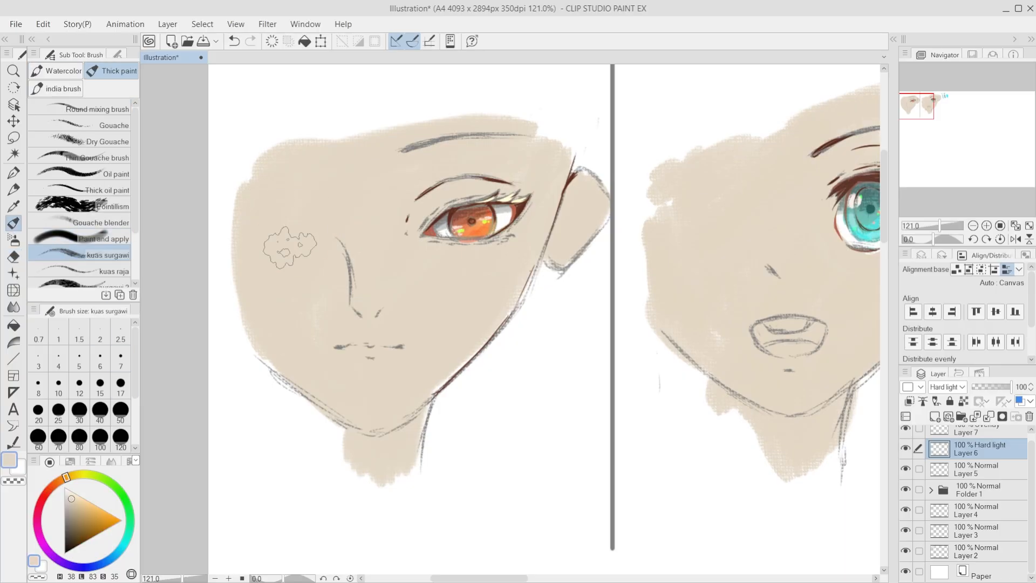
click(71, 490)
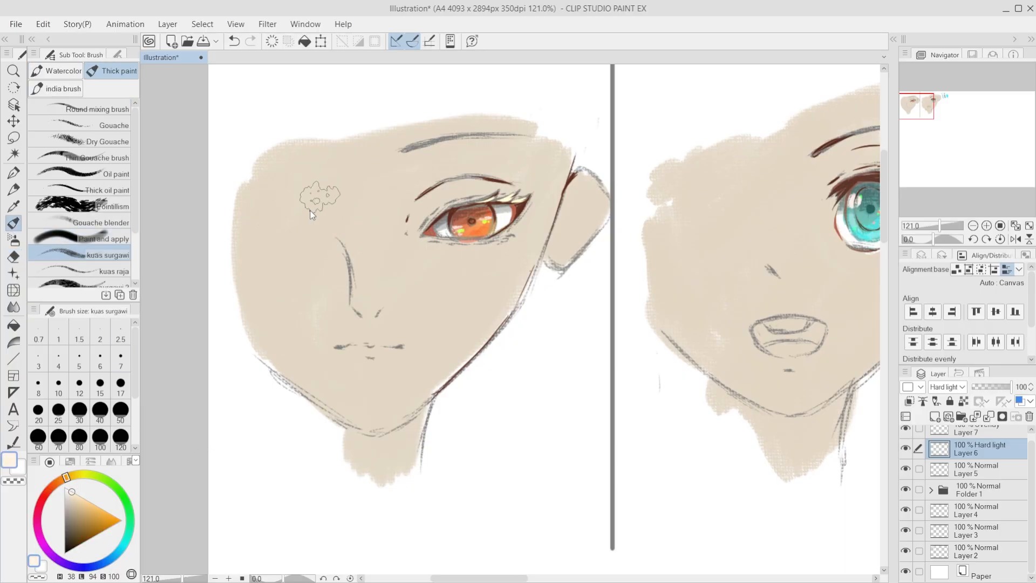
drag(335, 160, 357, 296)
drag(348, 157, 360, 294)
mouse_move(368, 154)
mouse_down()
mouse_move(377, 247)
mouse_move(368, 313)
mouse_up()
key(ctrl+z)
key(ctrl+z)
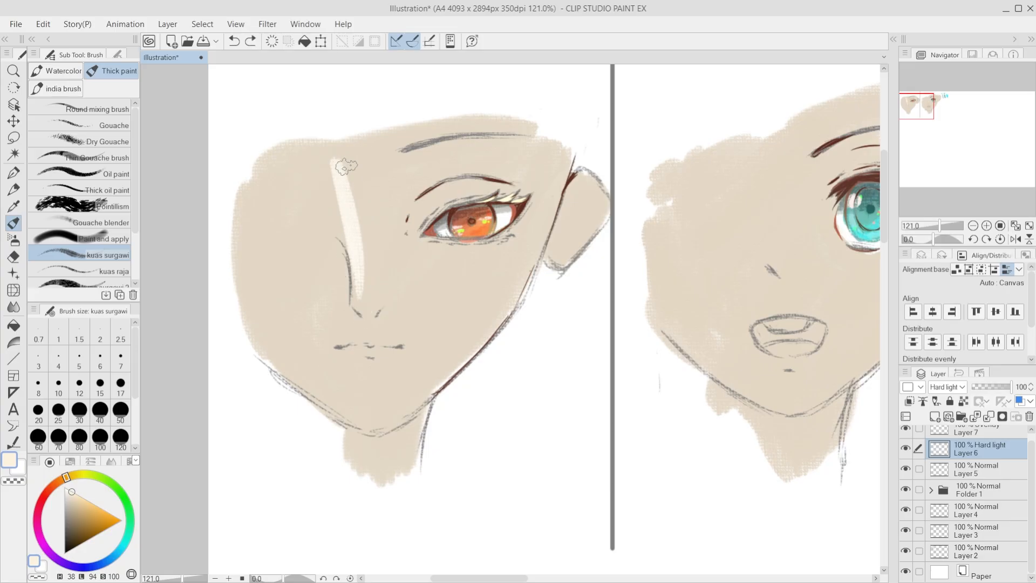
mouse_move(344, 165)
mouse_down()
mouse_move(345, 277)
mouse_move(365, 213)
mouse_move(353, 157)
mouse_move(365, 311)
mouse_up()
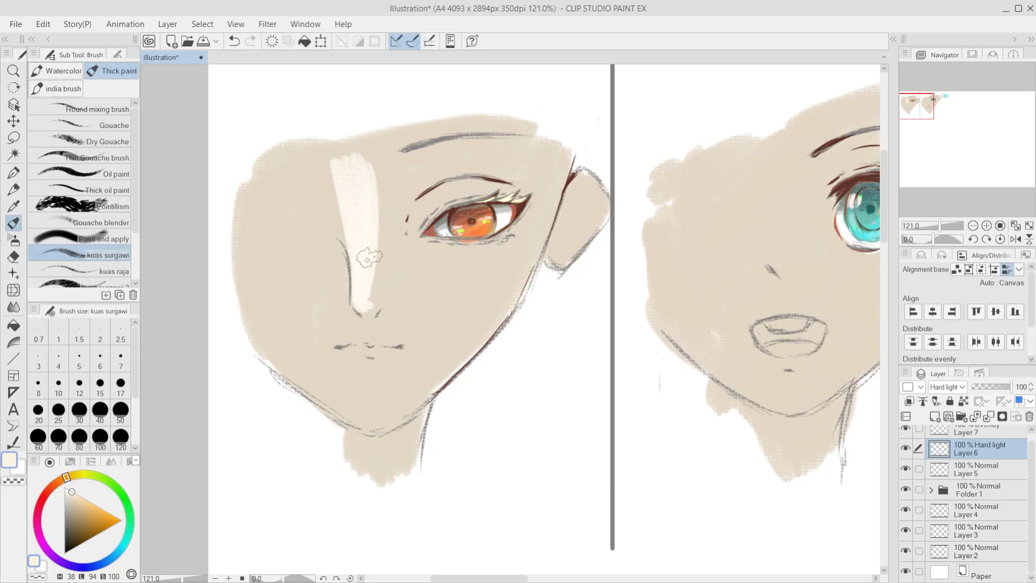
mouse_move(369, 258)
mouse_down()
mouse_move(367, 310)
mouse_move(386, 181)
mouse_up()
key(ctrl+z)
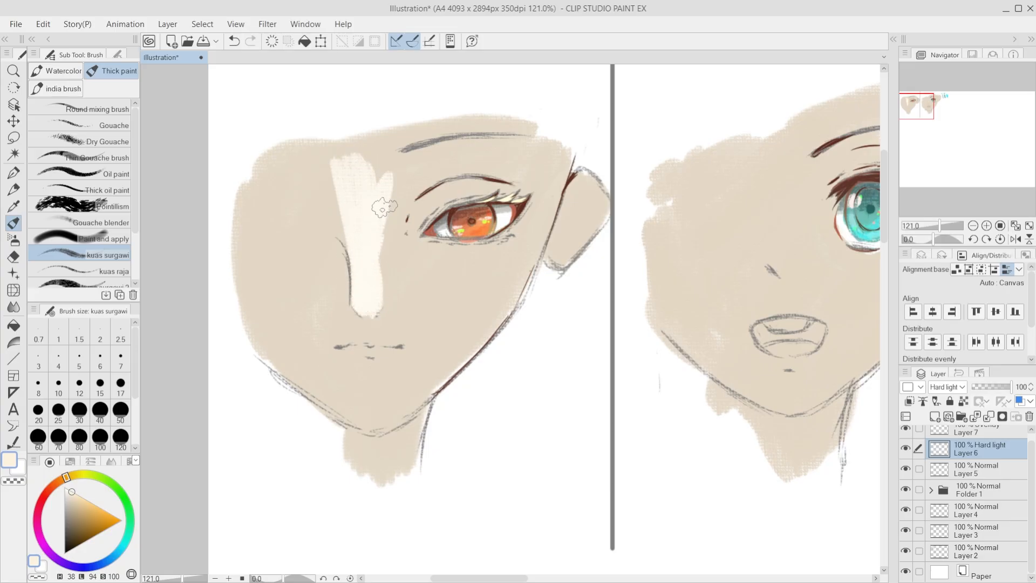
key(ctrl+z)
mouse_move(370, 306)
mouse_down()
mouse_move(390, 163)
mouse_move(408, 166)
mouse_up()
drag(373, 199, 411, 153)
mouse_move(379, 169)
mouse_down()
mouse_move(412, 138)
mouse_move(429, 137)
mouse_up()
drag(363, 197, 463, 125)
key(ctrl+z)
key(ctrl+z)
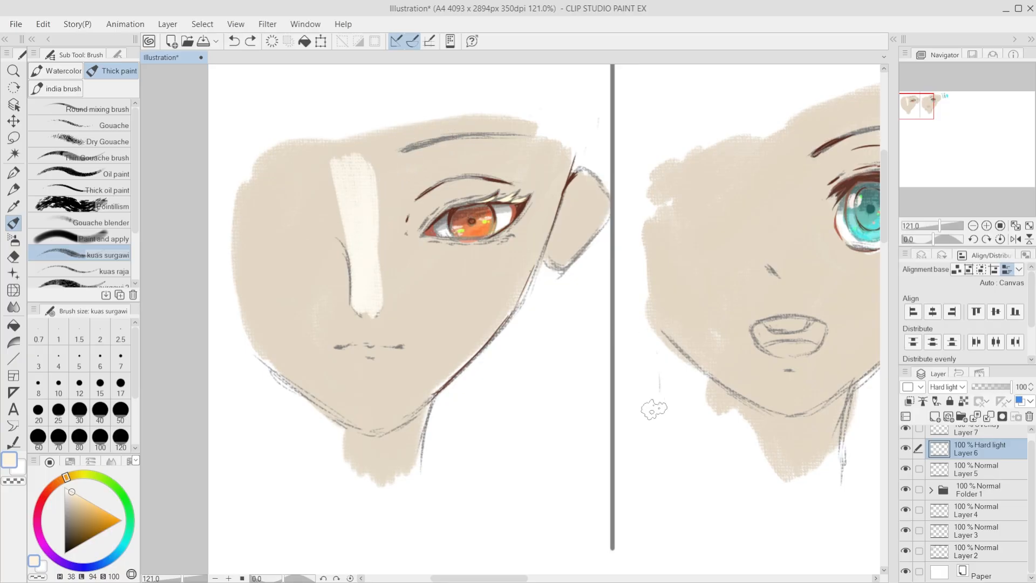
key(ctrl+z)
key(ctrl+z)
key(ctrl+z)
key(ctrl+z)
key(ctrl+z)
key(ctrl+z)
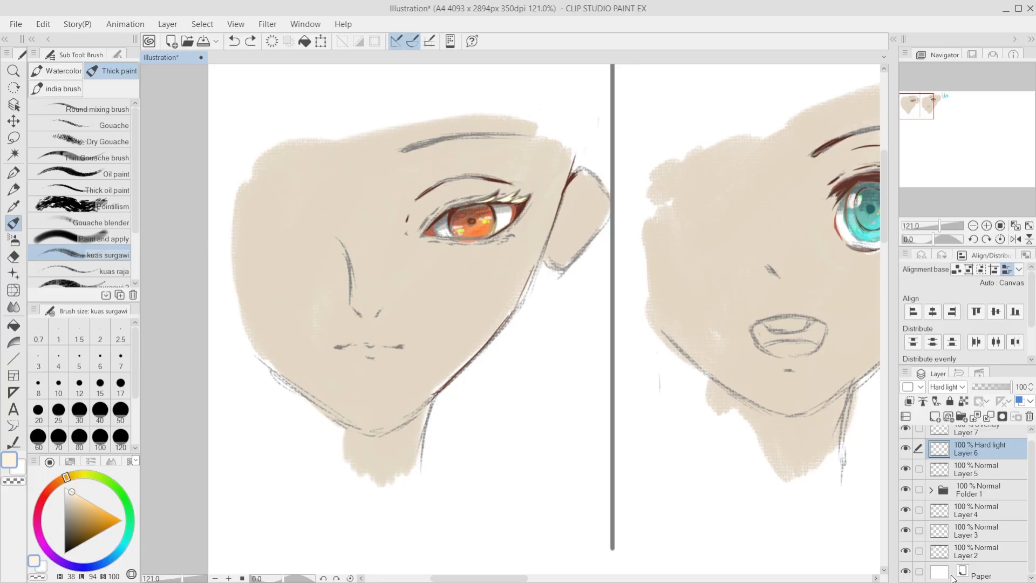
Step: Identify the skin base on Layer 2 by toggling its visibility and add a new layer clipped to it
click(980, 558)
click(905, 552)
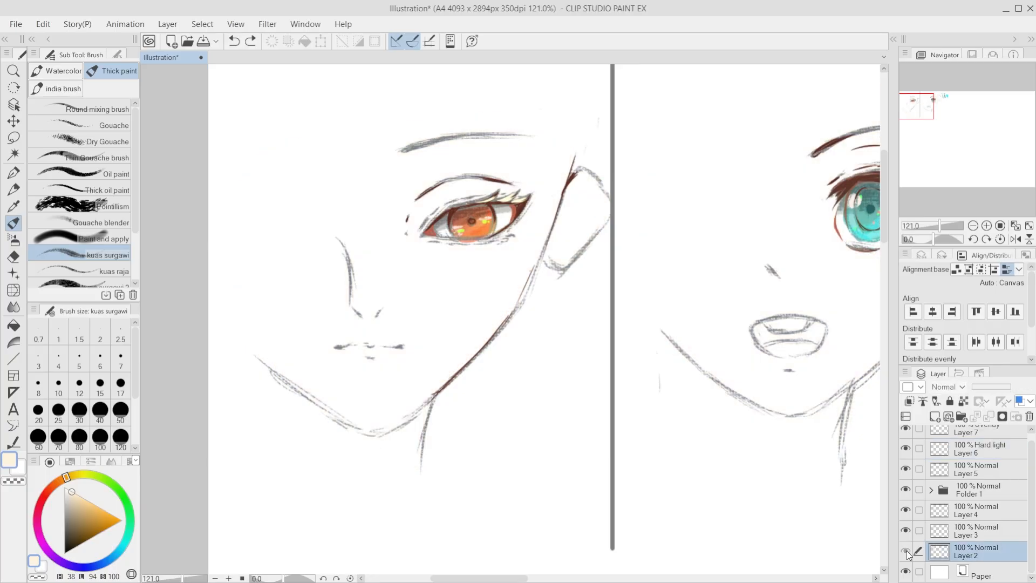
click(905, 552)
click(934, 415)
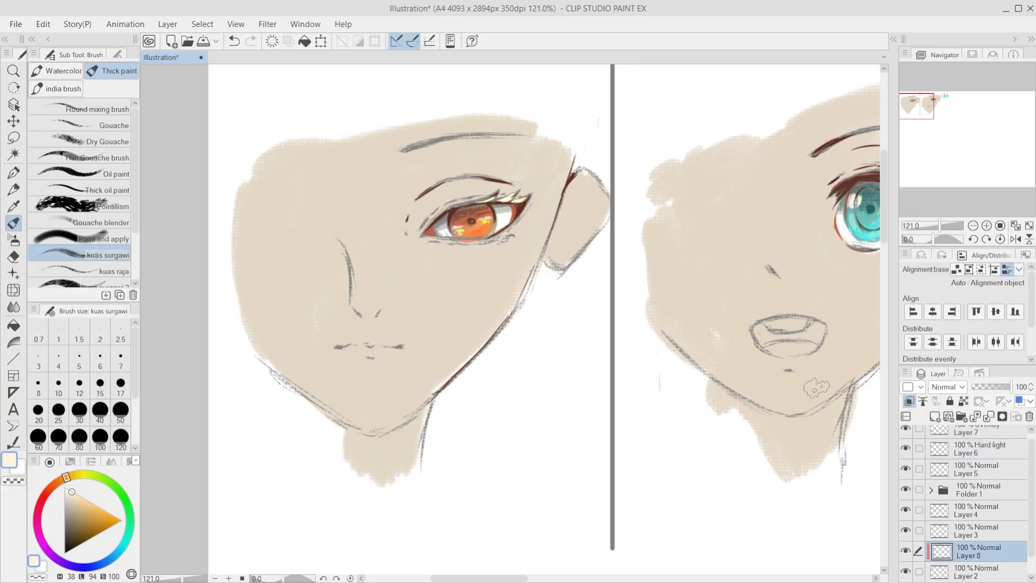
Step: Paint cream strokes down the left face's nose bridge on Layer 8 with the kuas surgawi brush
key(ctrl+z)
drag(351, 214, 356, 301)
mouse_move(358, 215)
mouse_down()
mouse_move(353, 300)
mouse_move(358, 217)
mouse_move(363, 319)
mouse_up()
drag(365, 217, 368, 314)
key(ctrl+z)
drag(372, 204, 373, 304)
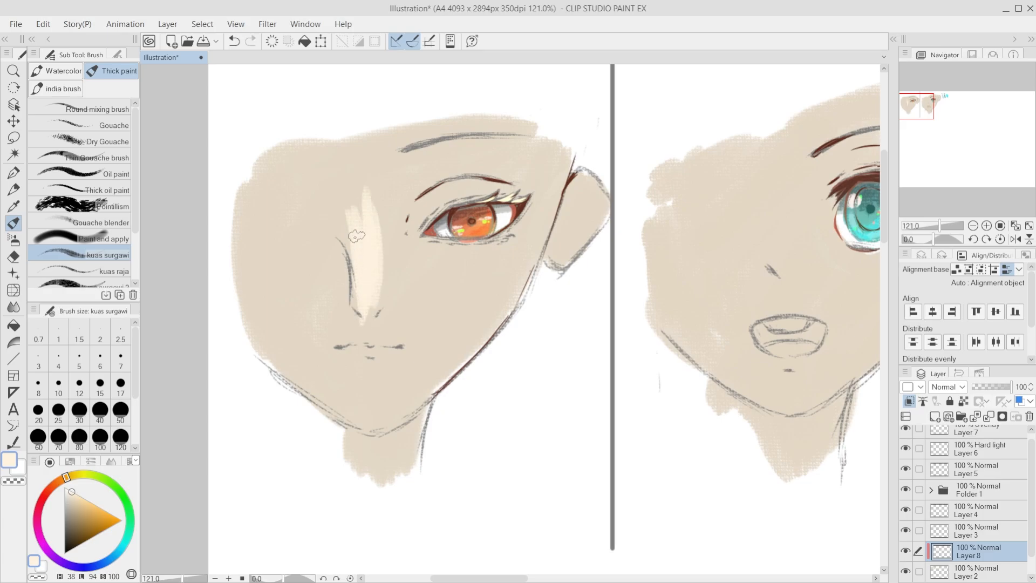
drag(386, 205, 369, 308)
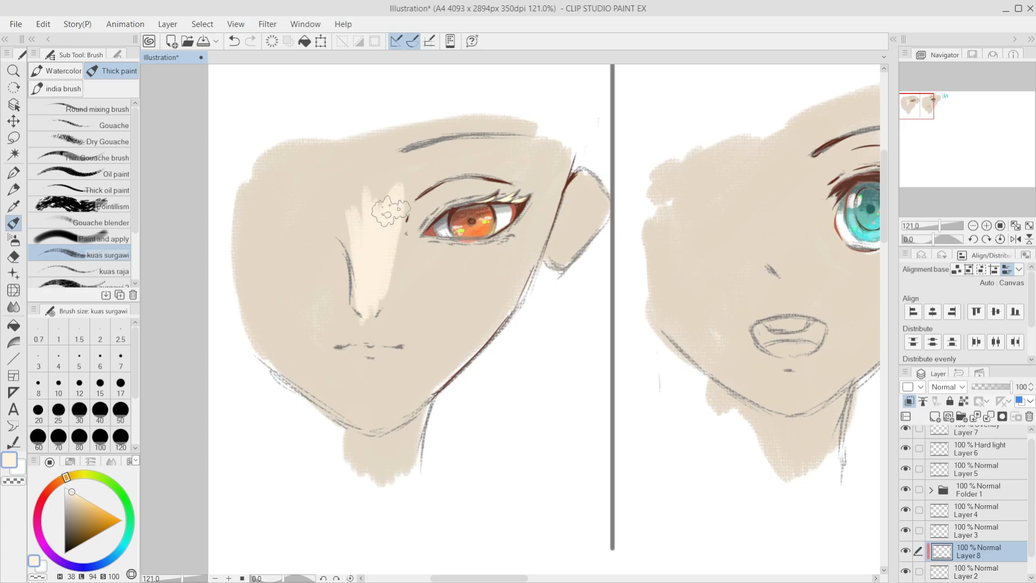
Step: Extend the cream paint up to the brow and cover the rest of the left face, ear and neck
drag(409, 168, 377, 250)
drag(379, 215, 417, 164)
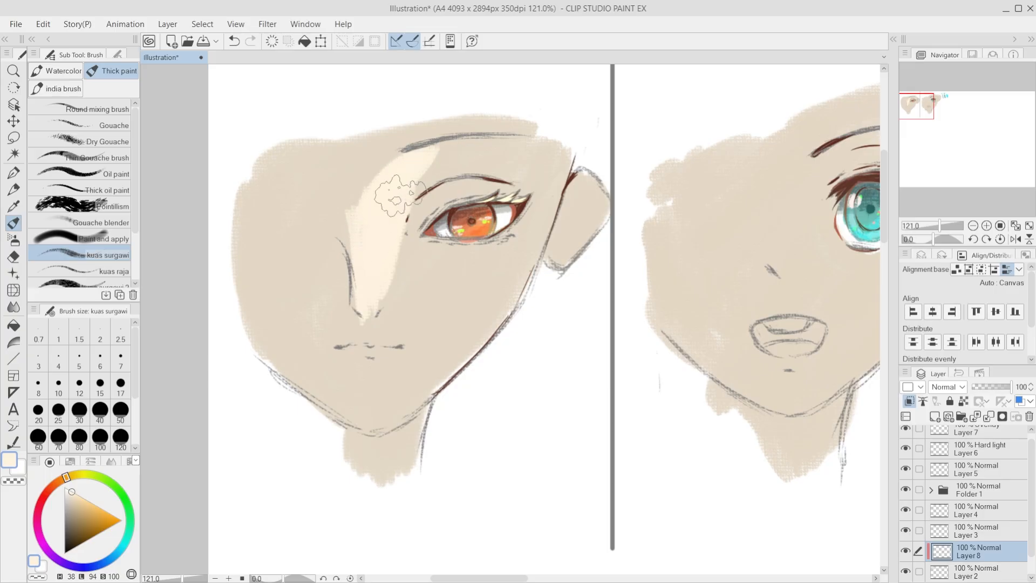
mouse_move(396, 196)
mouse_down()
mouse_move(462, 150)
mouse_move(441, 167)
mouse_move(492, 155)
mouse_up()
mouse_move(493, 148)
mouse_down()
mouse_move(463, 162)
mouse_move(427, 130)
mouse_move(510, 170)
mouse_move(461, 281)
mouse_move(556, 220)
mouse_move(466, 381)
mouse_move(596, 175)
mouse_move(538, 324)
mouse_move(411, 401)
mouse_move(424, 255)
mouse_move(358, 417)
mouse_move(491, 111)
mouse_move(285, 225)
mouse_move(286, 140)
mouse_move(368, 136)
mouse_move(242, 308)
mouse_move(321, 300)
mouse_move(376, 505)
mouse_move(428, 497)
mouse_up()
scroll(303, 454, down, 3)
Step: Cover the right face's skin, ear and neck with the same cream colour on Layer 8
drag(776, 443, 665, 442)
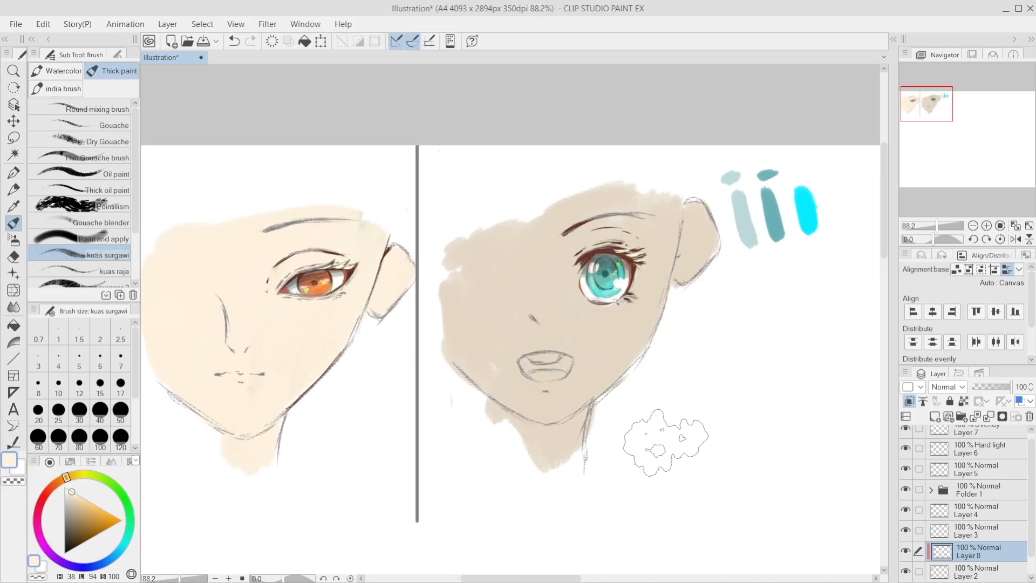
mouse_move(500, 204)
mouse_down()
mouse_move(506, 361)
mouse_move(539, 475)
mouse_move(621, 243)
mouse_move(696, 248)
mouse_up()
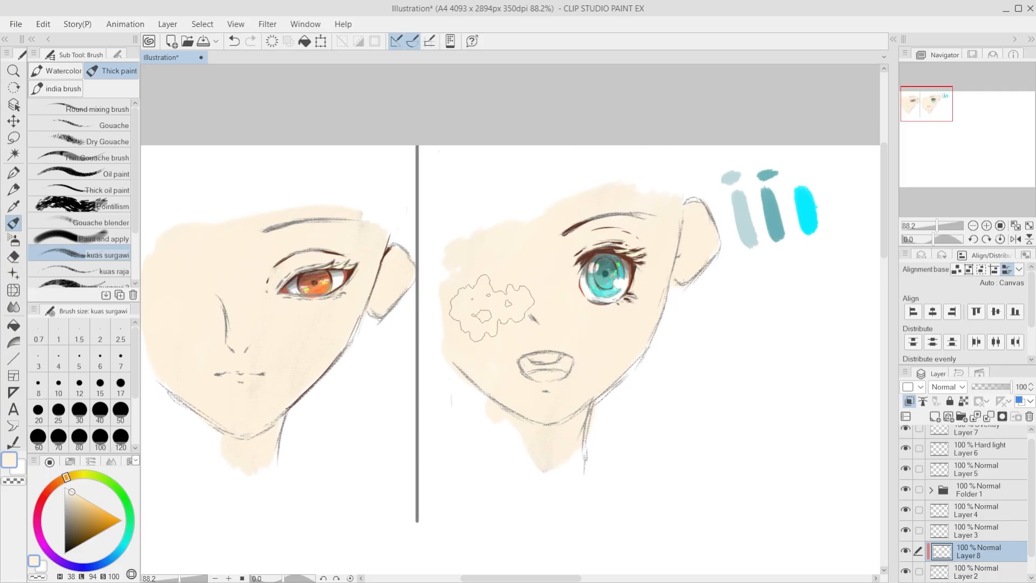
scroll(493, 309, down, 1)
drag(494, 309, 606, 281)
Step: Try erasing the cream around the red eye's upper lid and corners with the Hard eraser, undoing unsatisfactory strokes
scroll(358, 342, up, 1)
key(e)
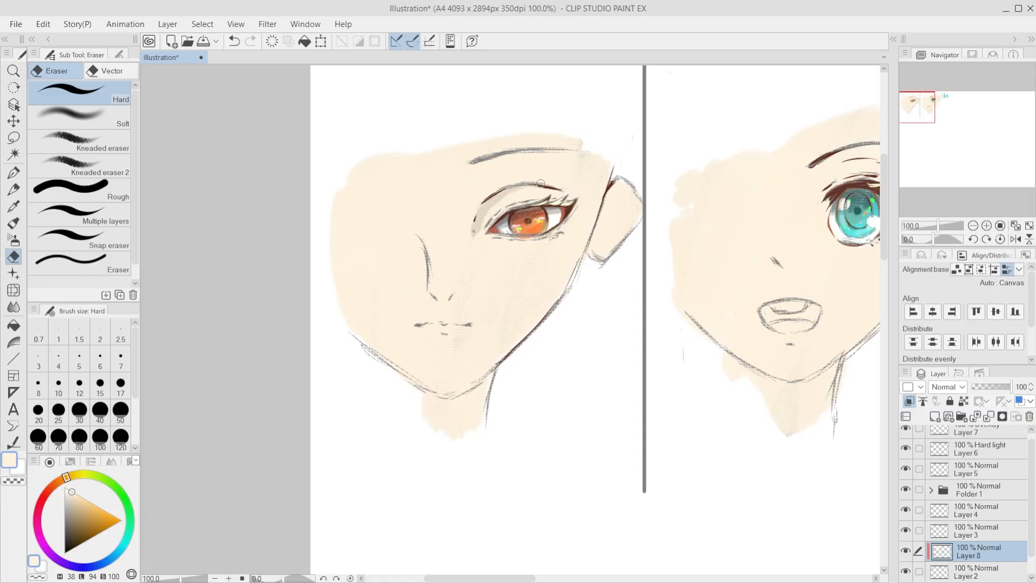
key(ctrl+z)
drag(479, 218, 473, 224)
key(ctrl+z)
drag(576, 205, 565, 224)
key(ctrl+z)
Step: Try Overlay and Soft light on Layer 8, then set its blending mode to Hard light
key(ctrl+z)
click(1002, 388)
key(ctrl+z)
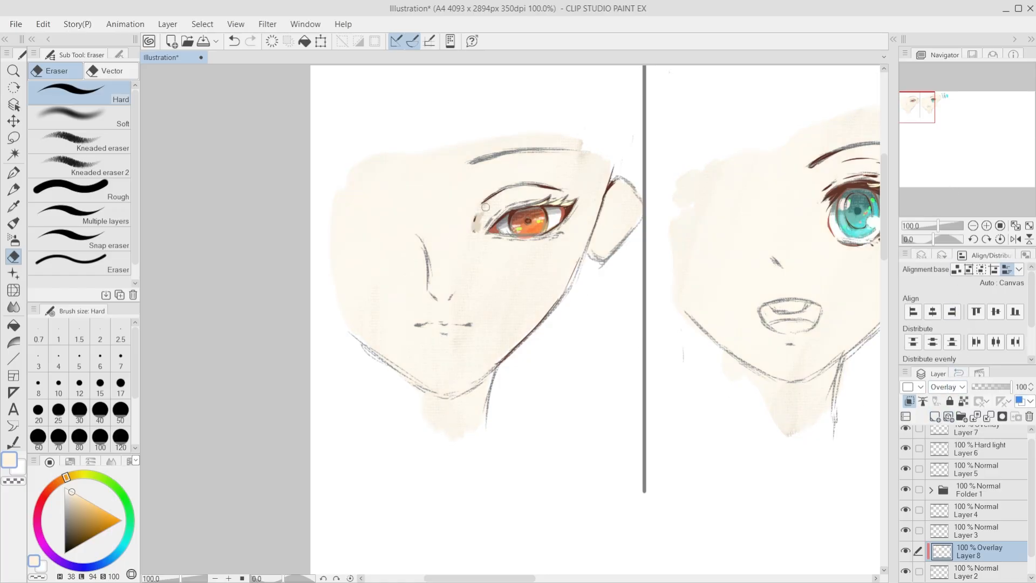
click(964, 204)
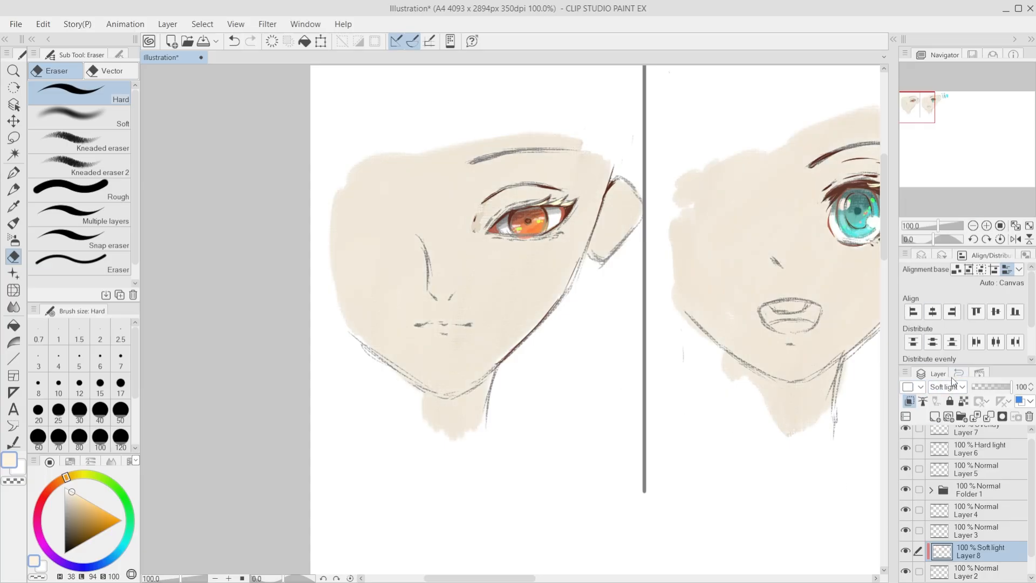
key(Down)
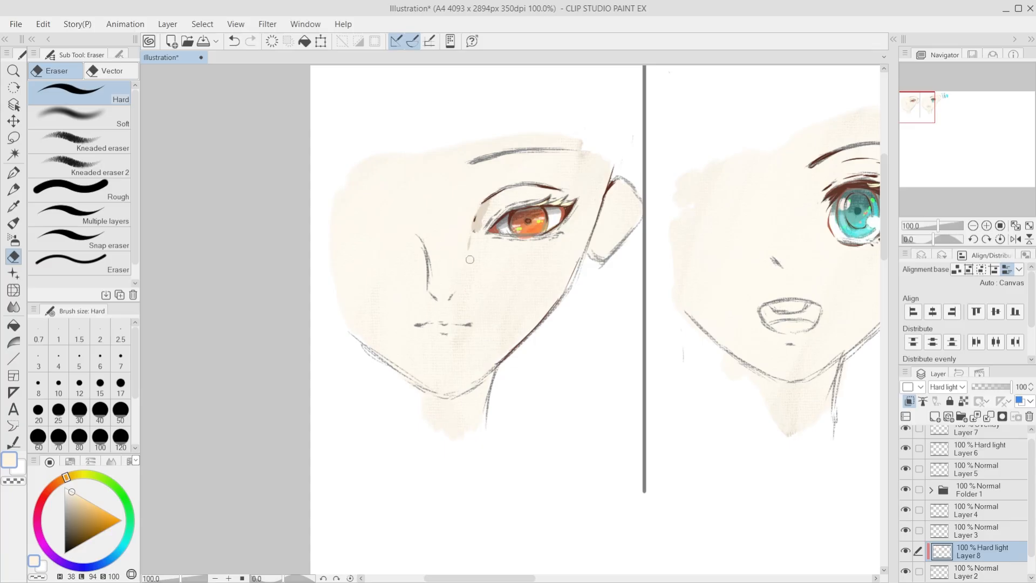
key(ctrl+z)
key(ctrl+y)
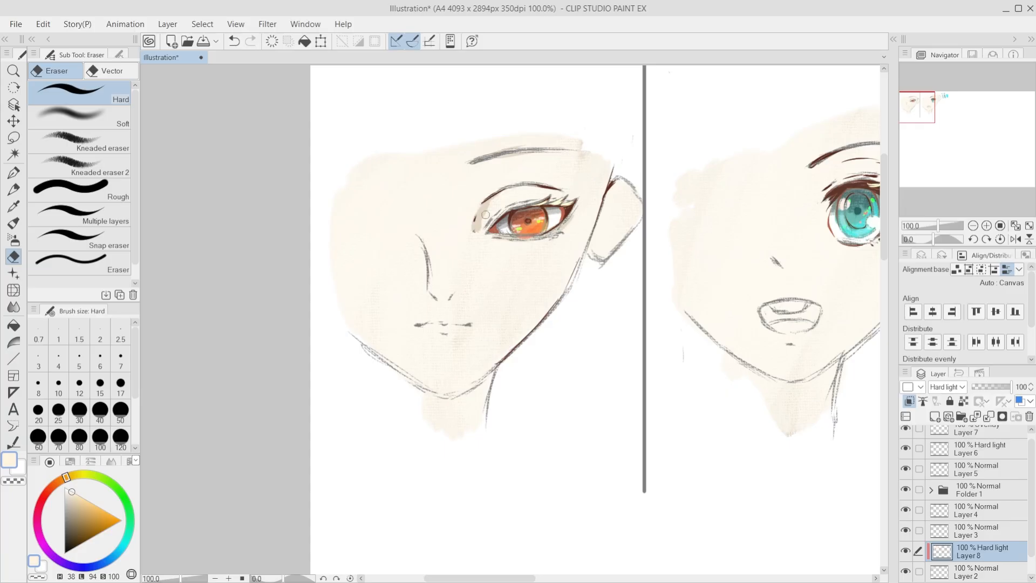
Step: Erase the cream at the red eye's inner corner and under the left face's nose to reveal shadow
key(ctrl+z)
key(ctrl+y)
key(ctrl+z)
drag(430, 295, 440, 302)
Step: Erase a shadow band along the front jawline of the left face with a larger eraser, redoing the first stroke
drag(348, 327, 401, 367)
key(ctrl+z)
key(])
mouse_move(360, 337)
mouse_down()
mouse_move(440, 396)
mouse_move(433, 386)
mouse_up()
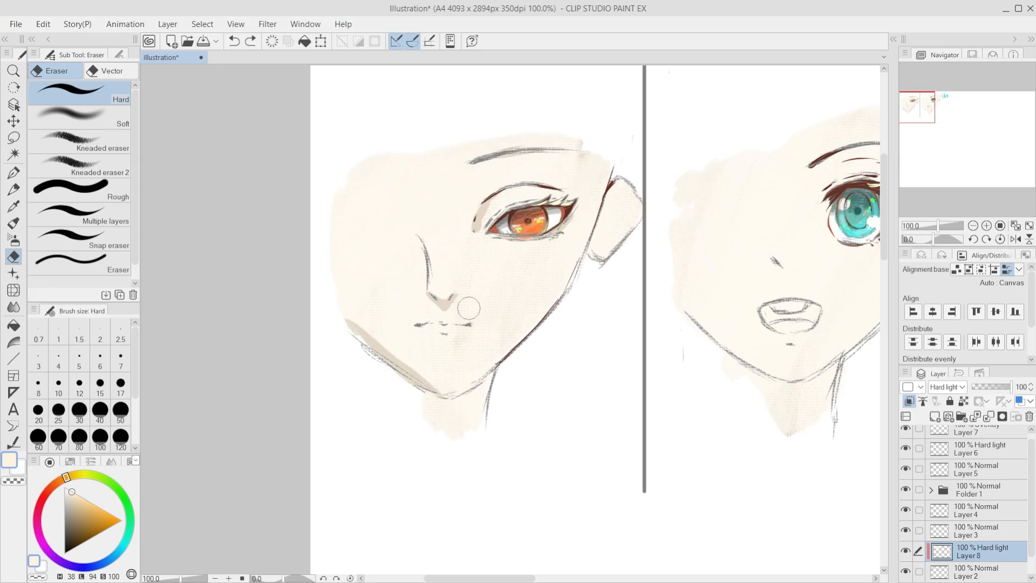
key(ctrl+z)
key([)
Step: Erase the cream along the left face's rear jawline, under the chin and across the neck to form shadows
mouse_move(599, 208)
mouse_down()
mouse_move(581, 265)
mouse_move(505, 349)
mouse_up()
key(ctrl+z)
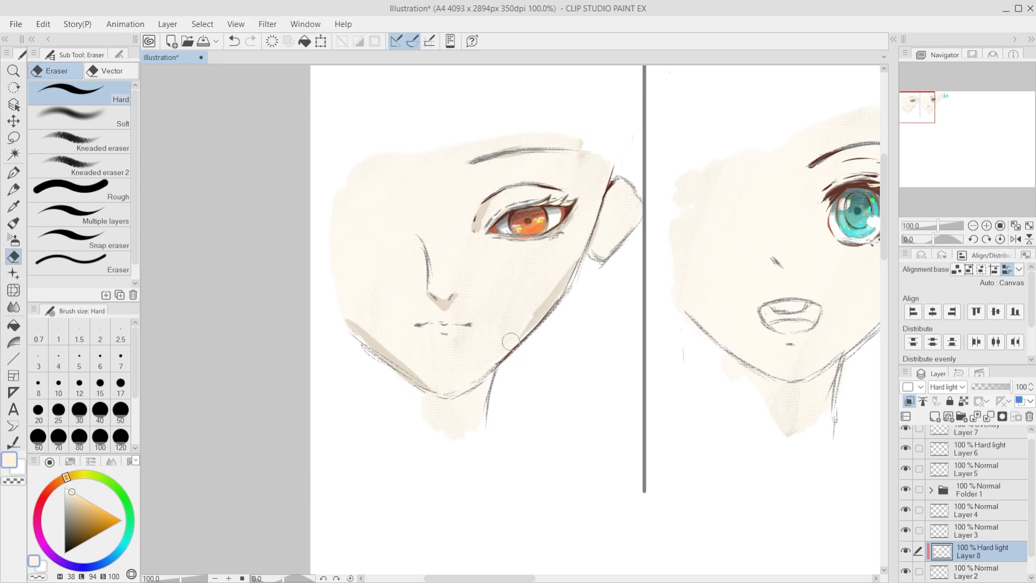
drag(538, 308, 504, 346)
key(ctrl+z)
key(ctrl+z)
drag(581, 254, 486, 367)
mouse_move(534, 319)
mouse_down()
mouse_move(464, 380)
mouse_move(436, 387)
mouse_move(489, 376)
mouse_move(479, 424)
mouse_up()
mouse_move(497, 370)
mouse_down()
mouse_move(457, 421)
mouse_move(432, 432)
mouse_up()
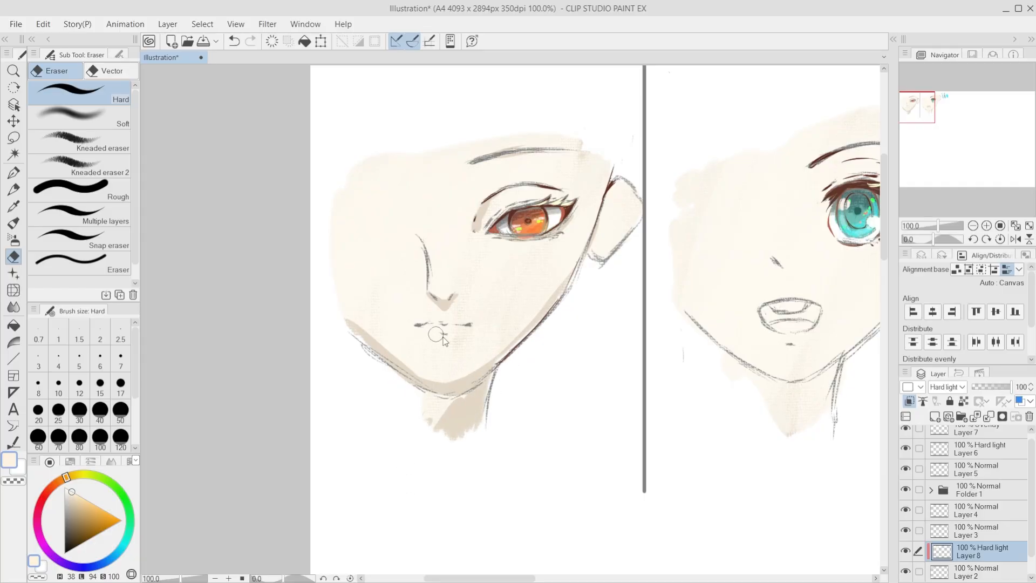
Step: Erase a small shadow under the left face's lower lip with a smaller eraser, undoing stray strokes near the nose and cheek
key([)
key([)
key([)
key([)
key([)
key(ctrl+z)
drag(386, 216, 402, 213)
key(ctrl+z)
drag(462, 245, 459, 261)
key(])
key(])
key(])
key(ctrl+z)
Step: Erase the cream across the left face's forehead and brow with a larger eraser to shade the hairline area
drag(493, 158, 556, 146)
key(ctrl+z)
key(])
key(])
key(])
key(])
mouse_move(344, 163)
mouse_down()
mouse_move(407, 158)
mouse_move(582, 142)
mouse_up()
drag(329, 182, 570, 150)
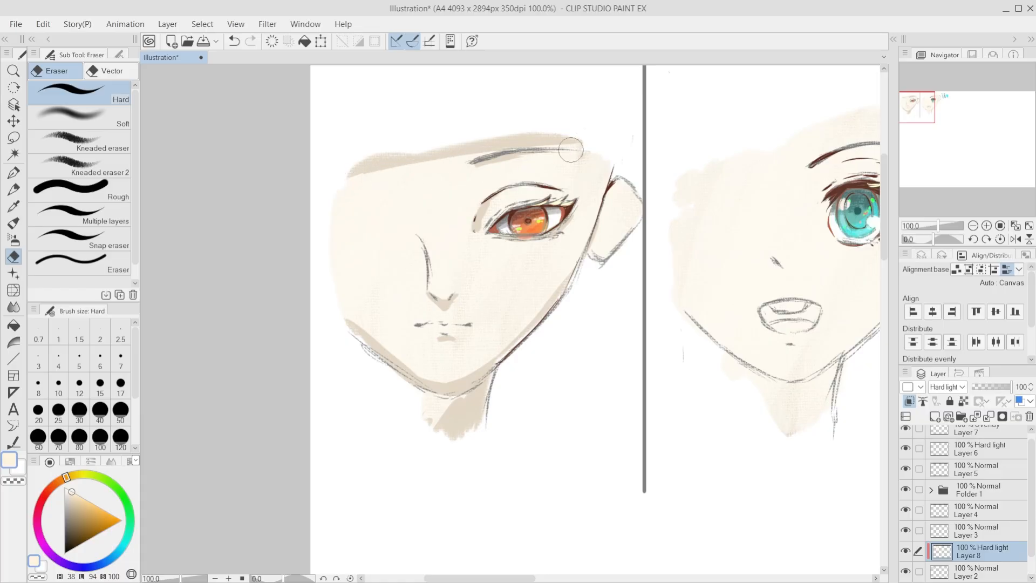
mouse_move(369, 161)
mouse_down()
mouse_move(510, 144)
mouse_move(594, 157)
mouse_up()
drag(347, 185, 631, 159)
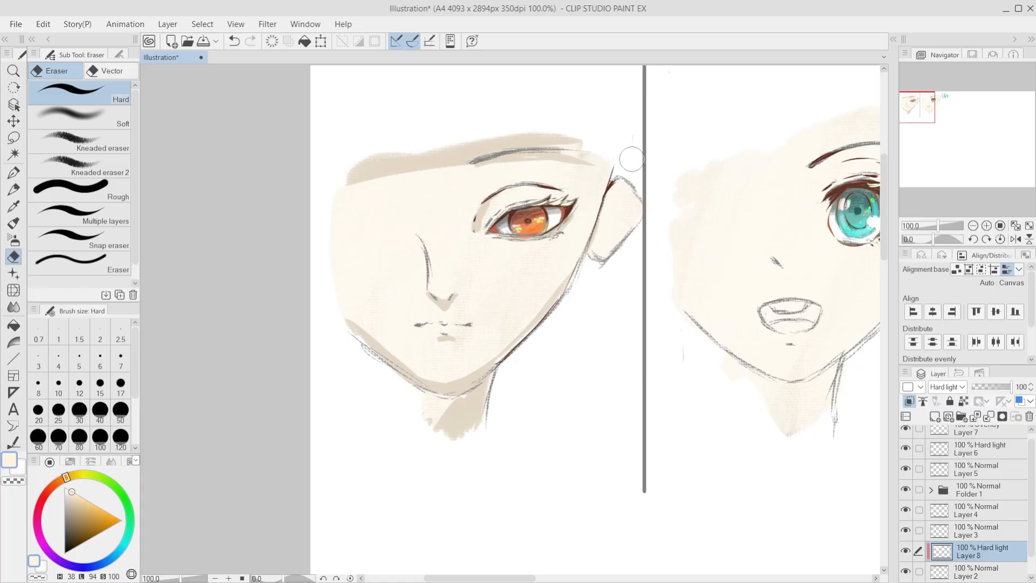
drag(463, 154, 605, 169)
mouse_move(361, 163)
mouse_down()
mouse_move(526, 140)
mouse_move(621, 175)
mouse_move(547, 167)
mouse_move(335, 174)
mouse_up()
mouse_move(582, 175)
mouse_down()
mouse_move(451, 169)
mouse_move(332, 190)
mouse_up()
key(ctrl+z)
Step: Extend the erased shadow down the left face's temple and cheek edge, and shade the inner side of its ear
mouse_move(402, 165)
mouse_down()
mouse_move(611, 166)
mouse_move(565, 291)
mouse_up()
key(ctrl+z)
mouse_move(594, 164)
mouse_down()
mouse_move(590, 245)
mouse_move(594, 157)
mouse_move(567, 262)
mouse_up()
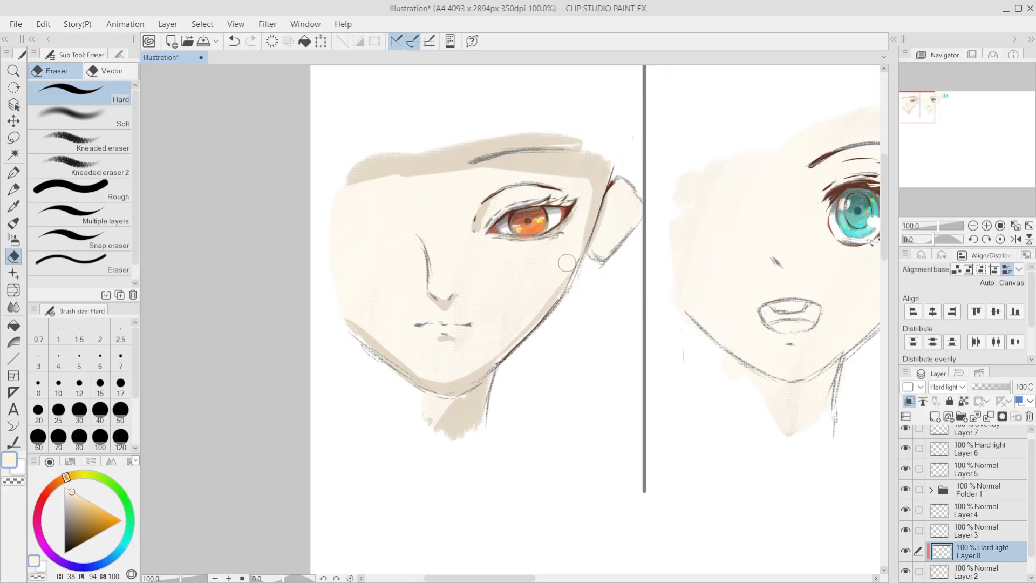
key(ctrl+z)
mouse_move(591, 186)
mouse_down()
mouse_move(554, 301)
mouse_move(636, 163)
mouse_move(659, 207)
mouse_move(565, 288)
mouse_up()
mouse_move(592, 254)
mouse_down()
mouse_move(619, 208)
mouse_move(593, 268)
mouse_up()
key(ctrl+z)
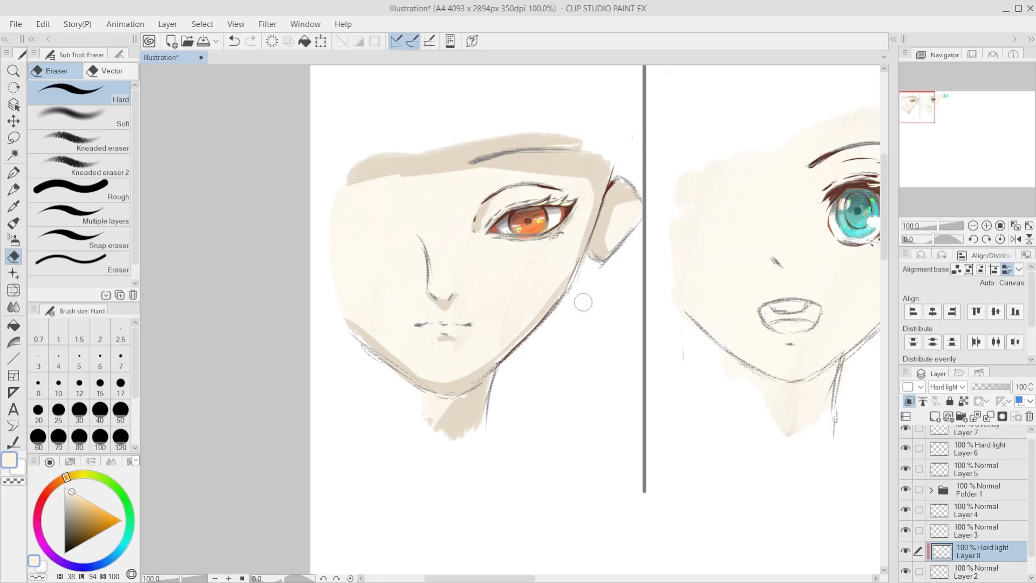
Step: Erase a thin shadow in the cream beneath the red eye, undoing strokes that do not fit
scroll(494, 343, up, 3)
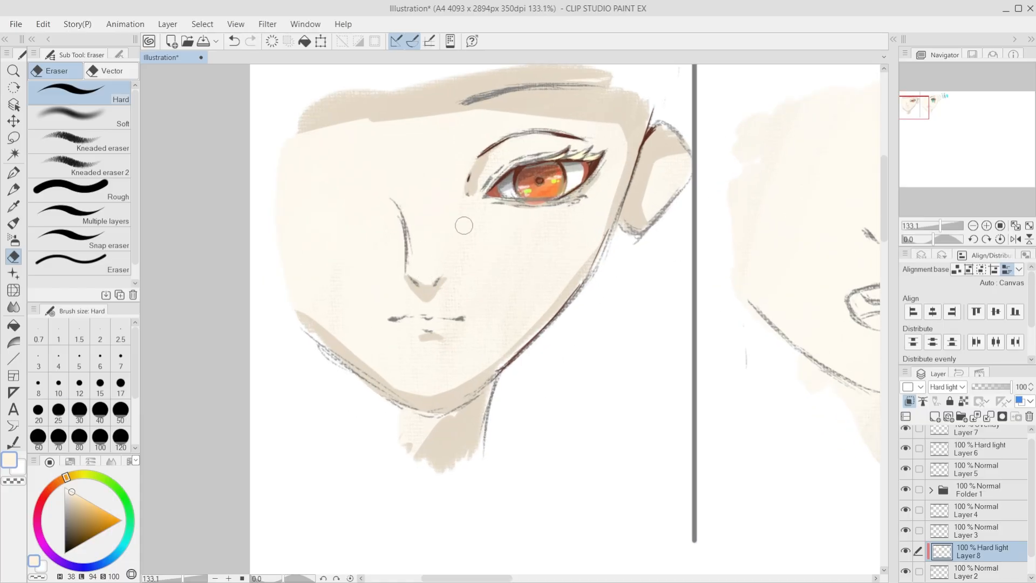
key(ctrl+z)
mouse_move(490, 186)
mouse_down()
mouse_move(537, 153)
mouse_move(576, 153)
mouse_move(549, 162)
mouse_move(573, 161)
mouse_move(538, 208)
mouse_move(493, 200)
mouse_move(570, 205)
mouse_move(593, 188)
mouse_up()
key(ctrl+z)
mouse_move(499, 218)
mouse_down()
mouse_move(544, 211)
mouse_move(488, 205)
mouse_move(563, 204)
mouse_up()
key(ctrl+z)
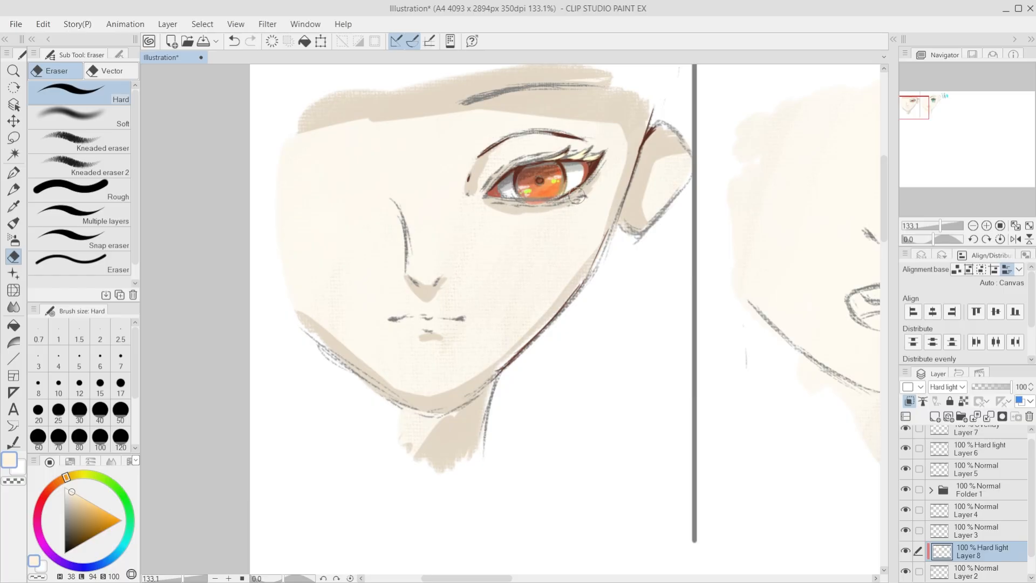
Step: Erase the cream at the teal eye's inner upper corner, and try strokes over the lashes and under the lower lid
scroll(515, 339, down, 5)
scroll(515, 339, down, 4)
scroll(516, 339, down, 2)
scroll(613, 222, up, 7)
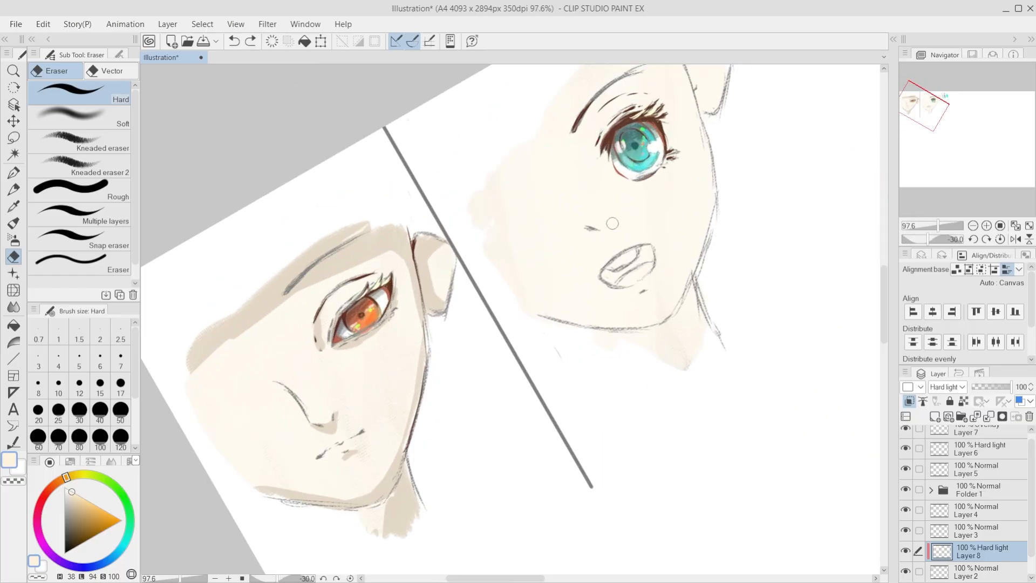
key(ctrl+z)
scroll(624, 204, down, 7)
scroll(701, 216, up, 8)
scroll(738, 228, up, 1)
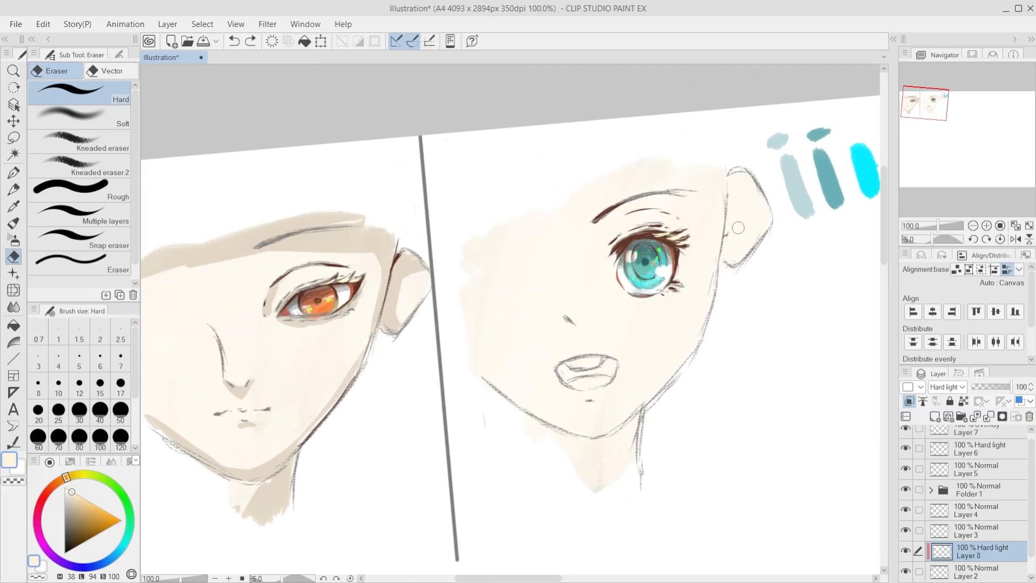
drag(608, 244, 625, 237)
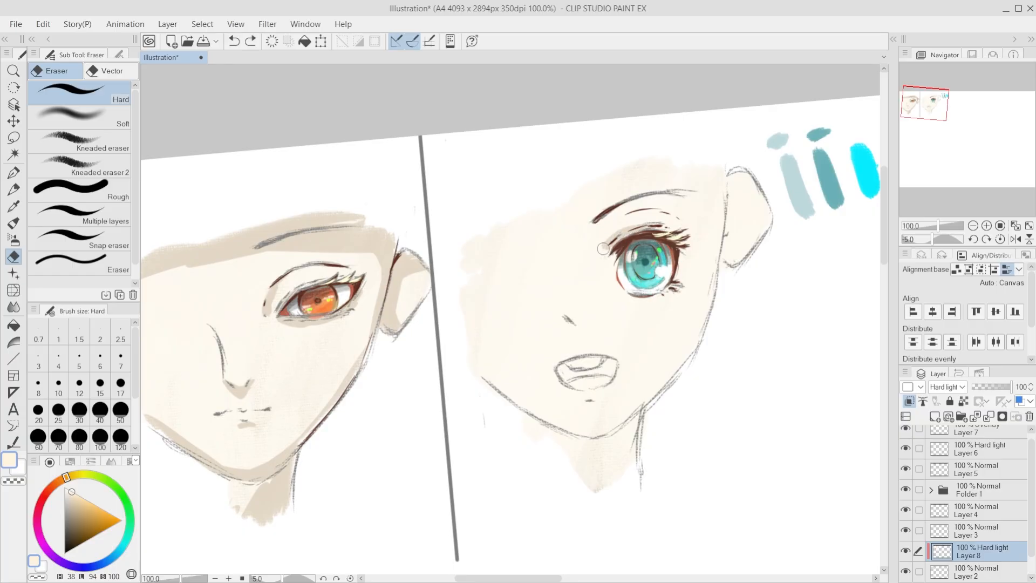
drag(651, 228, 672, 231)
drag(642, 302, 659, 299)
key(ctrl+z)
key(ctrl+z)
Step: Refine the erased shadows along both sides of the teal eye, undoing unsatisfactory strokes
drag(606, 263, 626, 291)
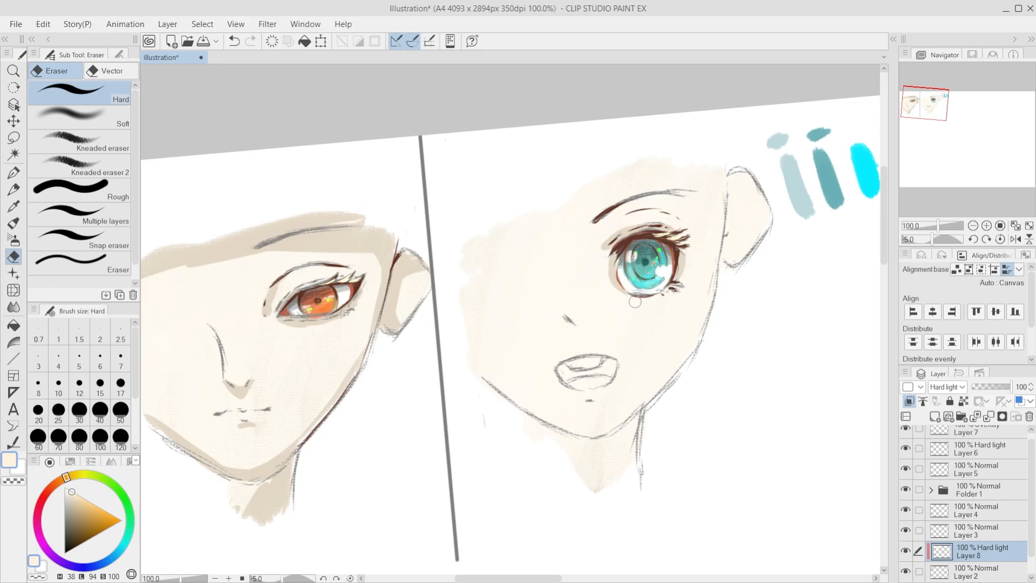
key(ctrl+z)
drag(614, 254, 616, 264)
key(ctrl+z)
key(ctrl+z)
key(ctrl+z)
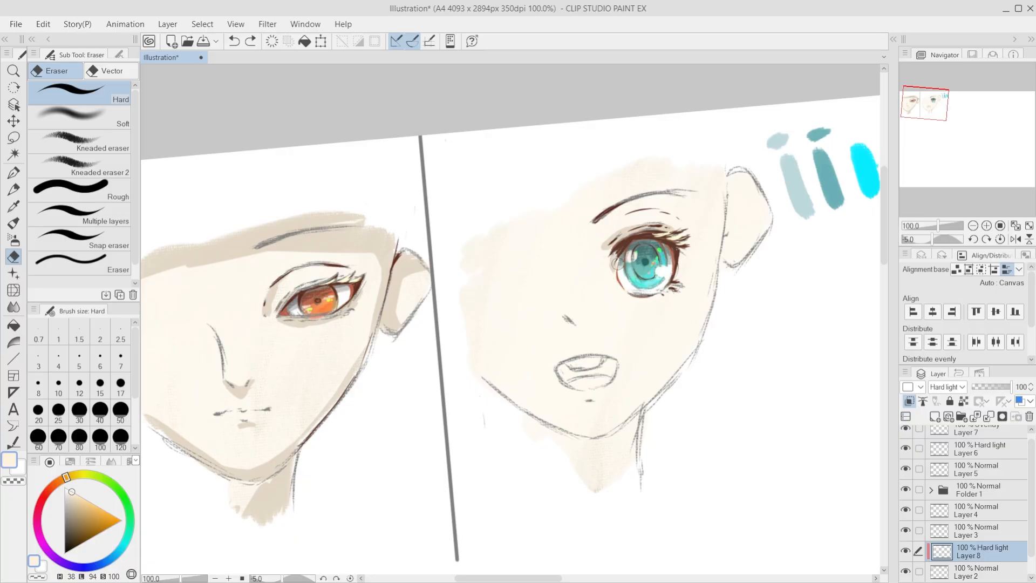
mouse_move(617, 253)
mouse_down()
mouse_move(612, 271)
mouse_move(614, 258)
mouse_up()
key(ctrl+z)
drag(685, 270, 672, 259)
Step: Erase small shadows in the cream beside the right face's nose and along the teal eye's upper lid crease
drag(566, 320, 571, 325)
key(ctrl+z)
key(ctrl+z)
mouse_move(603, 224)
mouse_down()
mouse_move(632, 205)
mouse_move(667, 214)
mouse_up()
key(ctrl+z)
Step: Erase a shadow band along the right face's jawline and cheek edge, and clear the cream from its neck
key(ctrl+z)
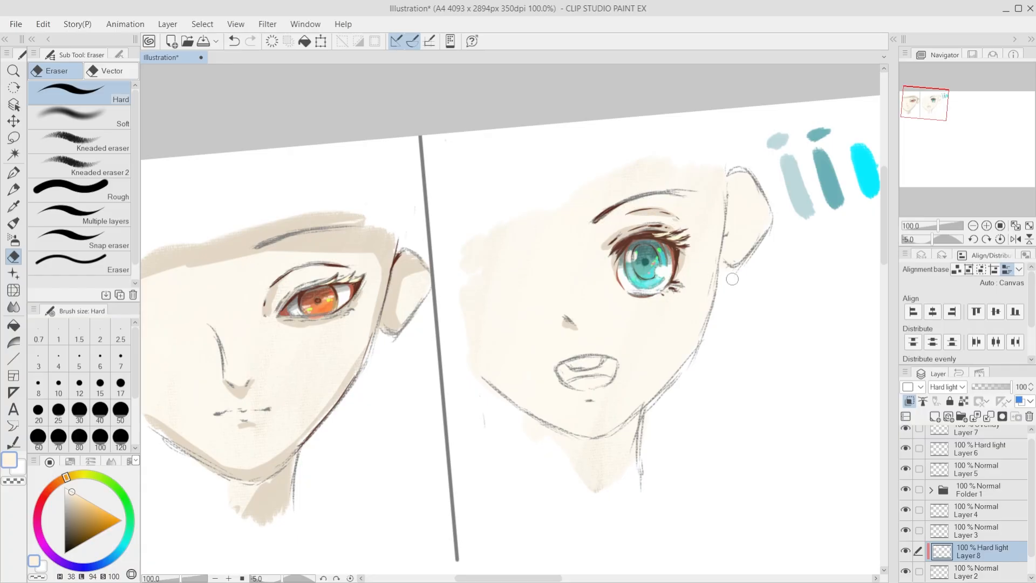
mouse_move(477, 375)
mouse_down()
mouse_move(534, 406)
mouse_move(469, 366)
mouse_move(597, 434)
mouse_move(545, 420)
mouse_move(593, 425)
mouse_move(587, 443)
mouse_move(578, 433)
mouse_move(633, 411)
mouse_move(672, 377)
mouse_up()
key(ctrl+z)
key(ctrl+z)
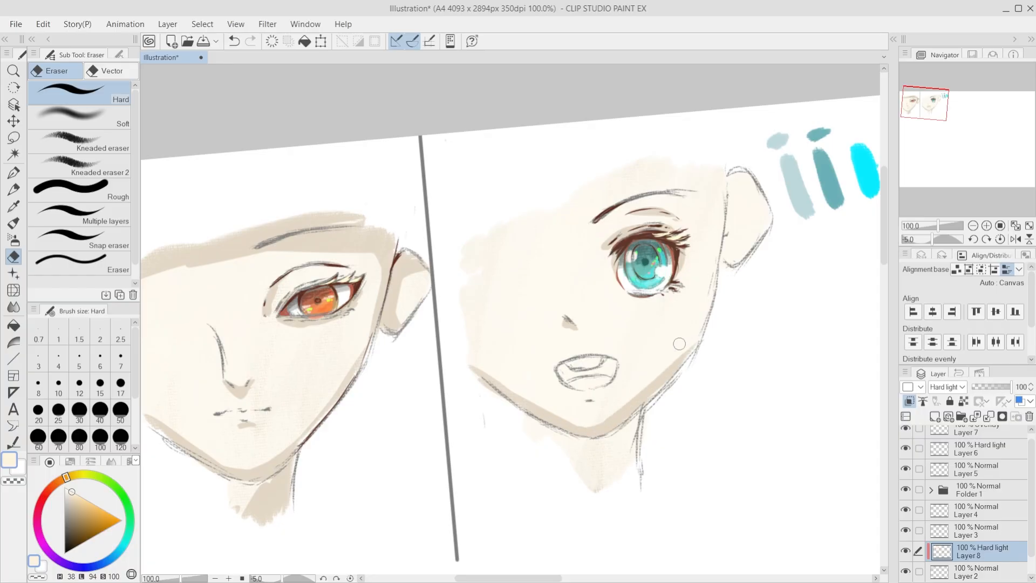
drag(704, 319, 720, 230)
mouse_move(720, 231)
mouse_down()
mouse_move(700, 330)
mouse_move(658, 409)
mouse_up()
drag(706, 322, 525, 569)
key(ctrl+z)
mouse_move(642, 417)
mouse_down()
mouse_move(596, 477)
mouse_move(626, 465)
mouse_move(602, 465)
mouse_move(604, 479)
mouse_move(593, 454)
mouse_move(550, 469)
mouse_move(572, 443)
mouse_move(591, 485)
mouse_up()
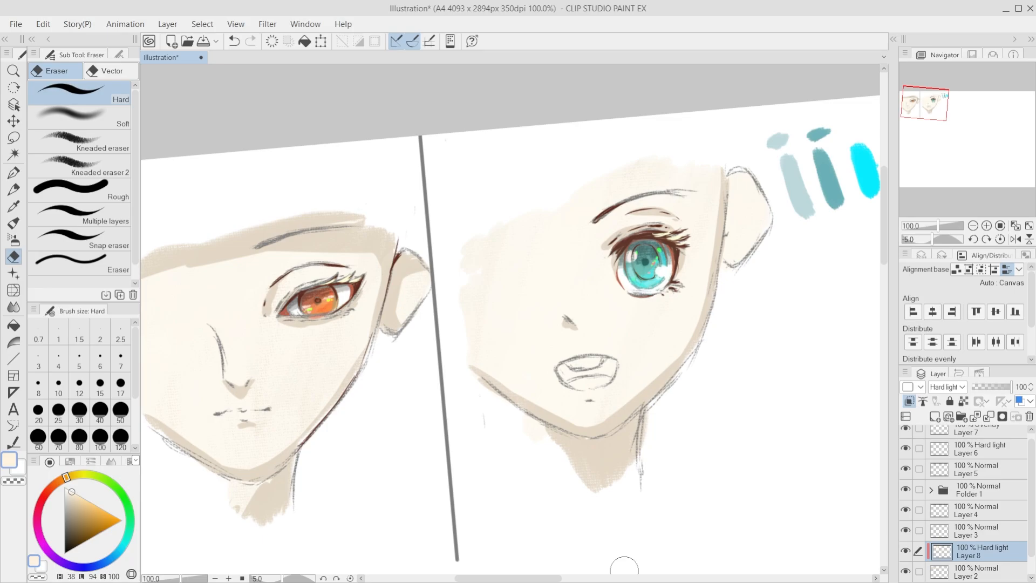
Step: Erase the cream at the right face's temple and along the inner edge of its ear to add shadows
scroll(533, 373, down, 5)
scroll(578, 339, up, 2)
scroll(604, 355, down, 2)
scroll(604, 356, up, 5)
scroll(604, 355, up, 1)
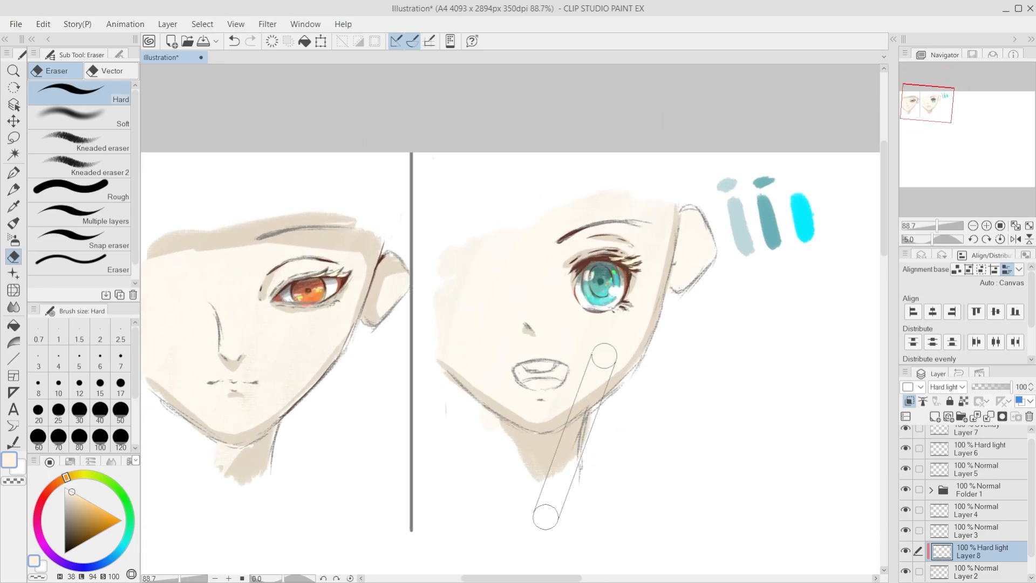
scroll(697, 330, up, 2)
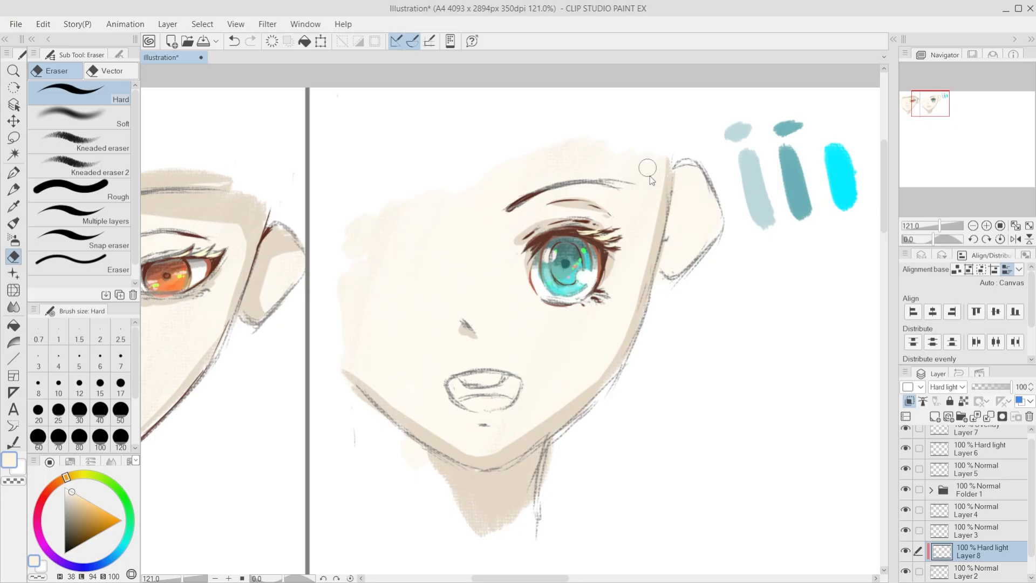
mouse_move(648, 168)
mouse_down()
mouse_move(660, 138)
mouse_move(657, 283)
mouse_move(645, 275)
mouse_move(635, 141)
mouse_move(619, 129)
mouse_up()
mouse_move(680, 177)
mouse_down()
mouse_move(693, 141)
mouse_move(686, 192)
mouse_move(719, 208)
mouse_up()
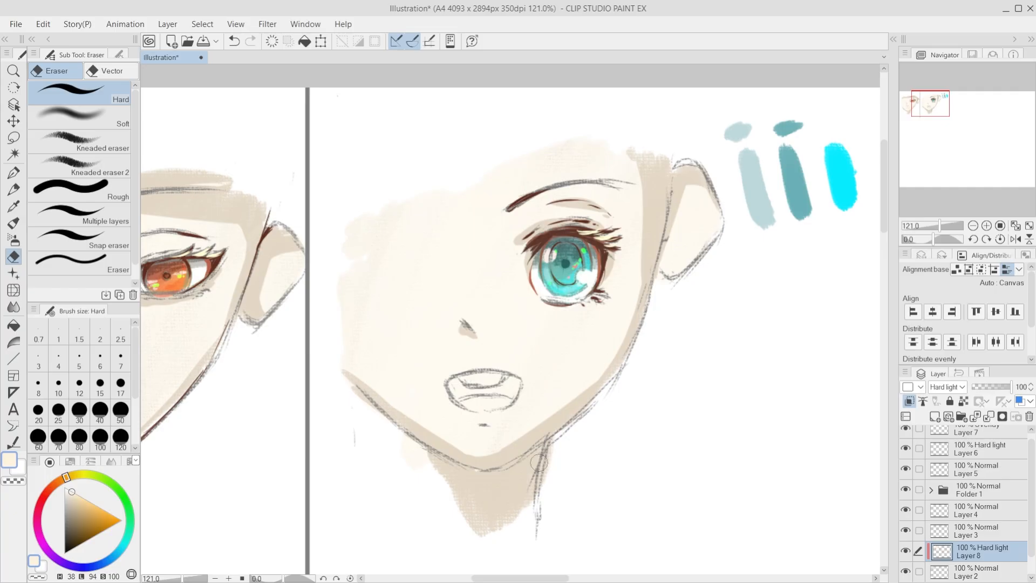
scroll(465, 298, down, 2)
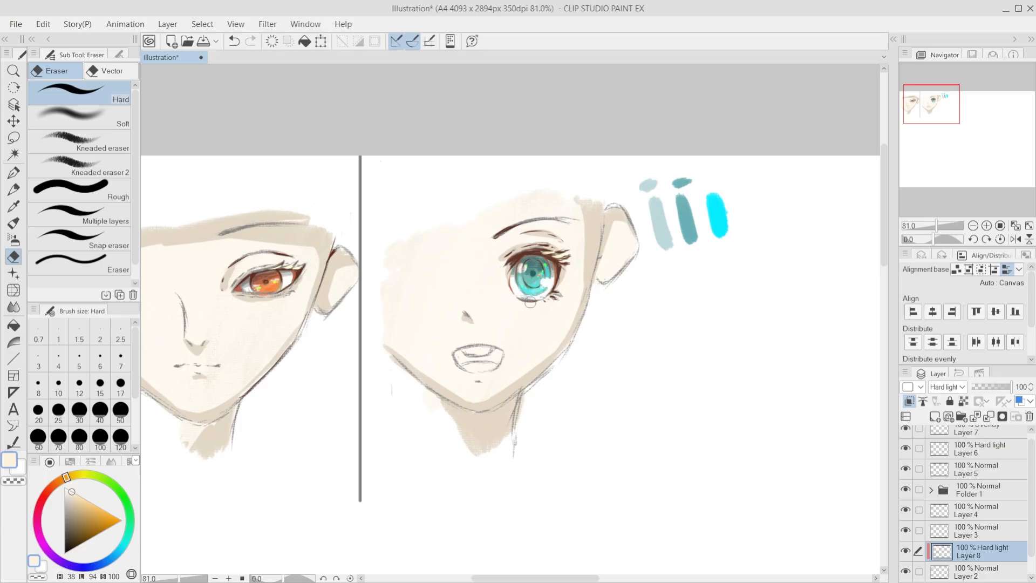
scroll(522, 302, down, 2)
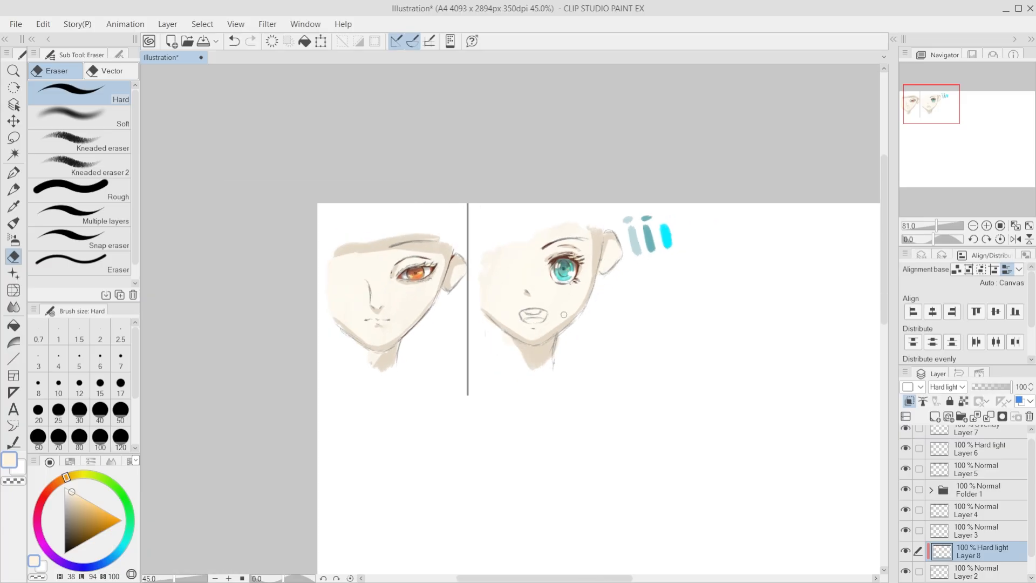
scroll(368, 292, up, 3)
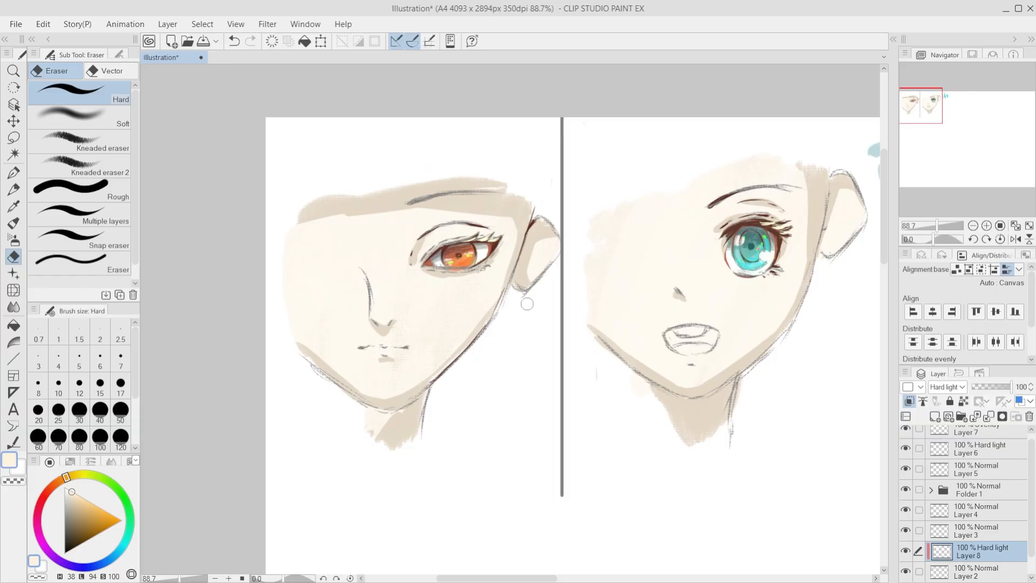
scroll(528, 304, up, 3)
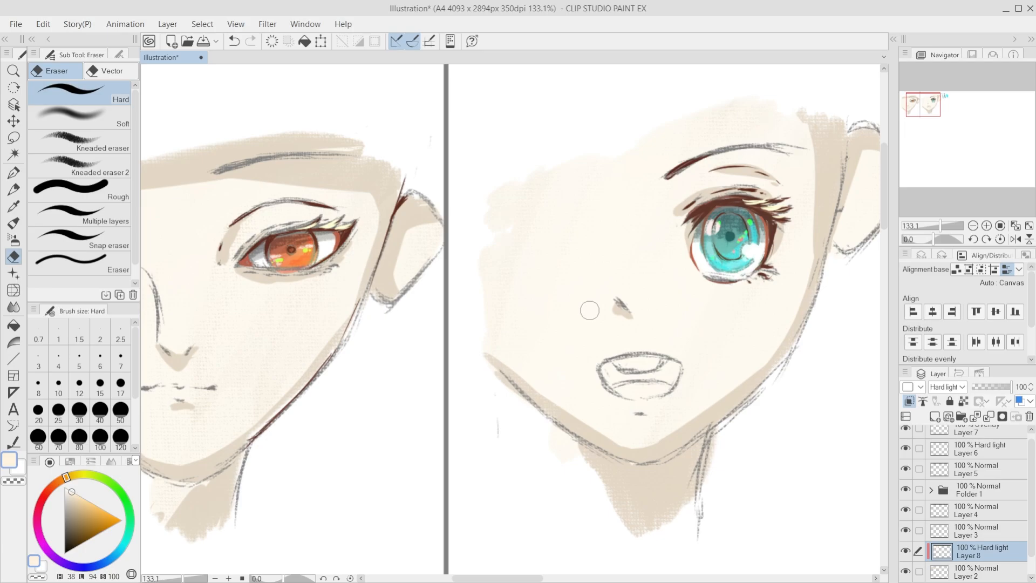
scroll(939, 477, up, 1)
Step: Select Layer 7 and set up the G-pen with a medium red colour at brush size 5
click(959, 436)
scroll(475, 331, down, 8)
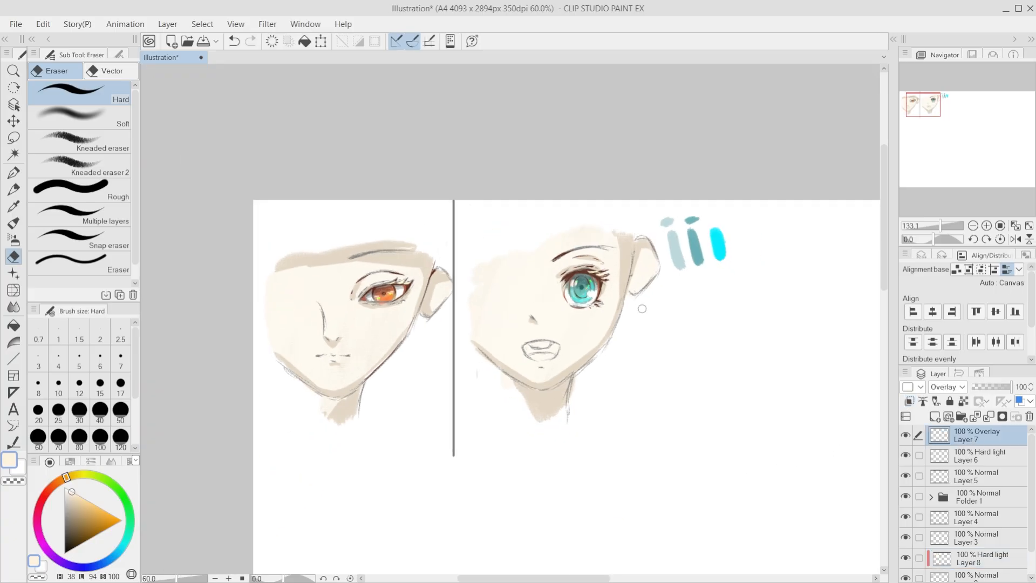
scroll(681, 306, up, 6)
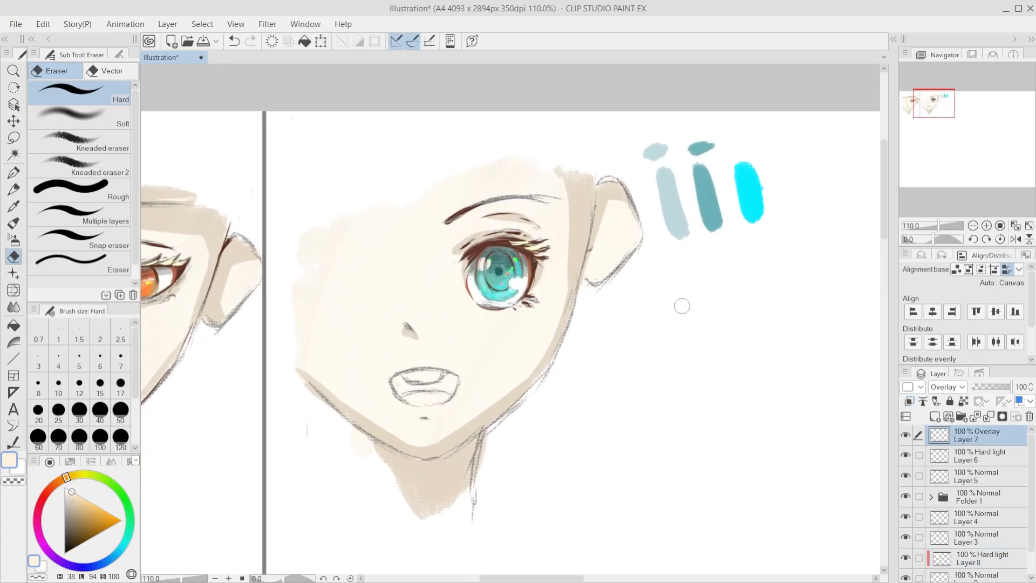
click(13, 173)
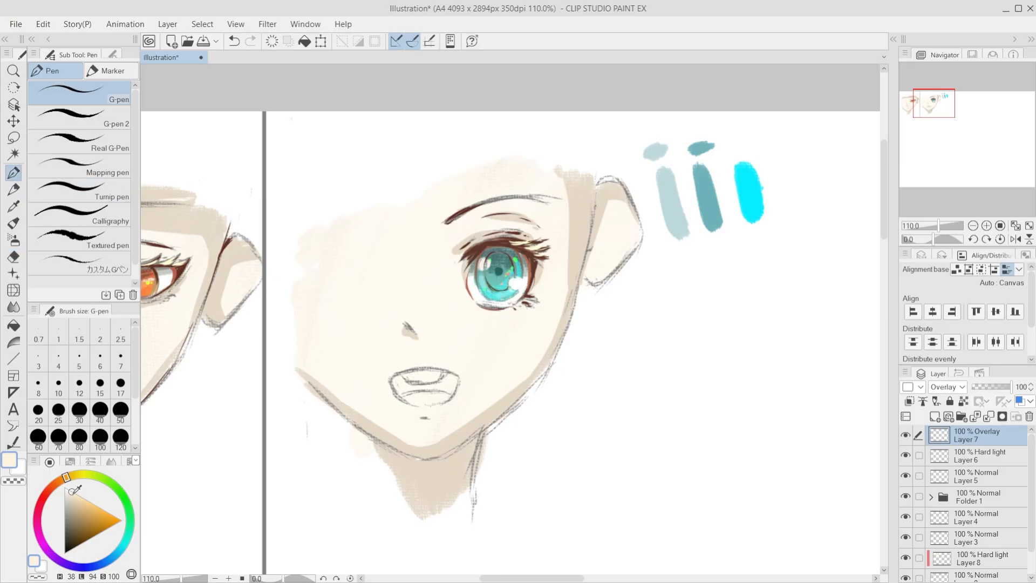
click(48, 491)
drag(48, 490, 47, 492)
mouse_move(101, 521)
mouse_down()
mouse_move(101, 510)
mouse_move(99, 521)
mouse_up()
click(79, 359)
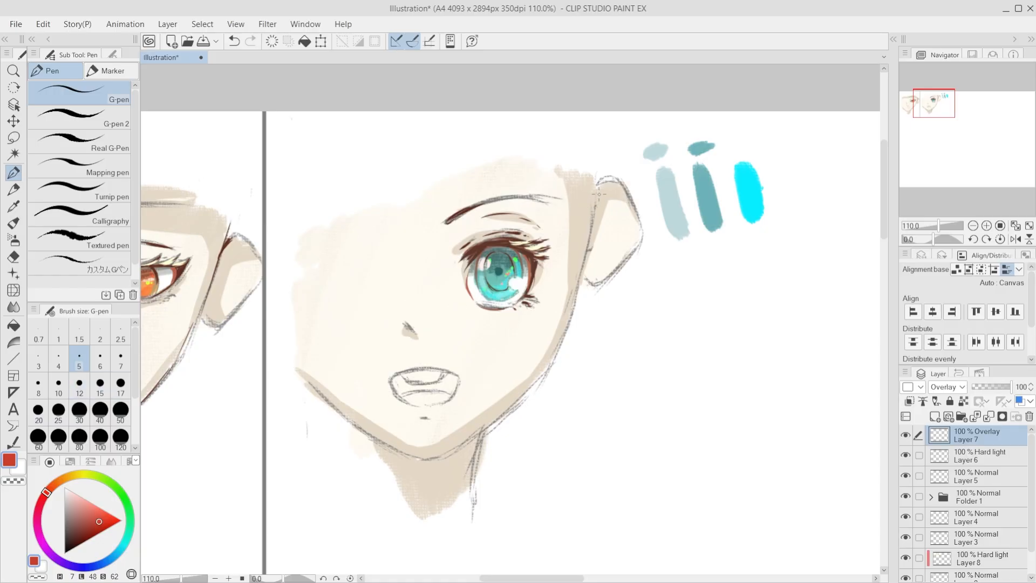
Step: Check Layer 7 by toggling its visibility, add a new layer above it, and ink the right face's edge beside the ear in red
key(ctrl+z)
click(906, 434)
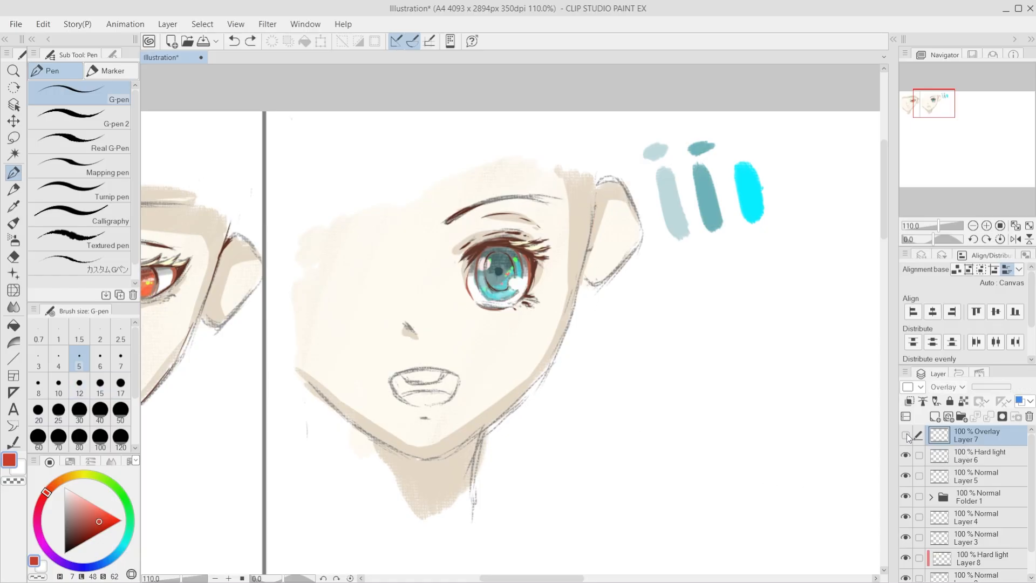
click(906, 434)
click(934, 421)
drag(598, 194, 582, 278)
key(ctrl+z)
key(ctrl+z)
drag(596, 214, 567, 334)
Step: Continue the red outline down the right face's cheek and along the rear jawline to the neck, redoing uneven strokes
key(ctrl+z)
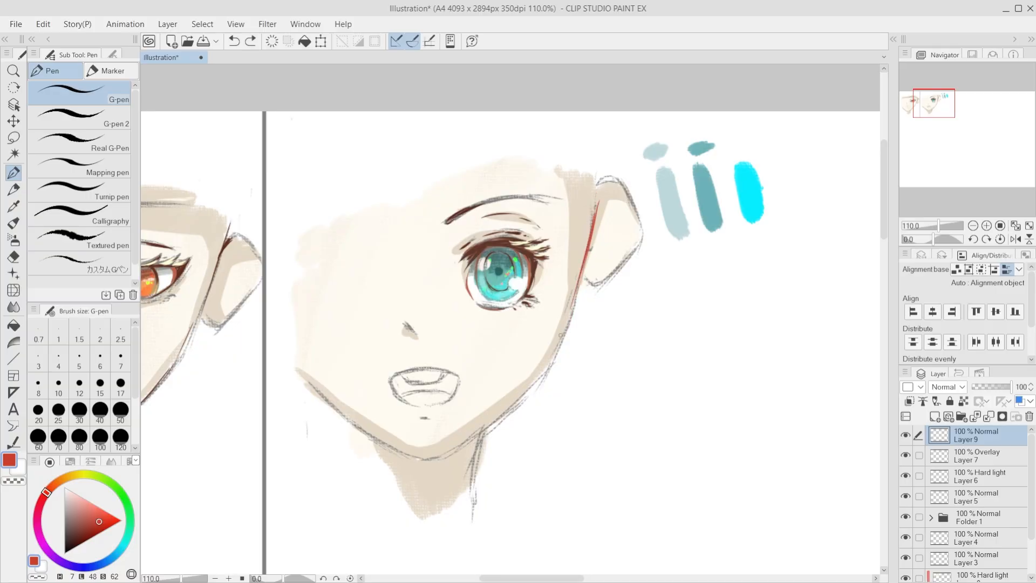
drag(599, 203, 562, 350)
drag(573, 302, 538, 379)
key(ctrl+z)
key(ctrl+z)
drag(560, 344, 524, 396)
key(ctrl+z)
drag(554, 361, 467, 438)
key(ctrl+z)
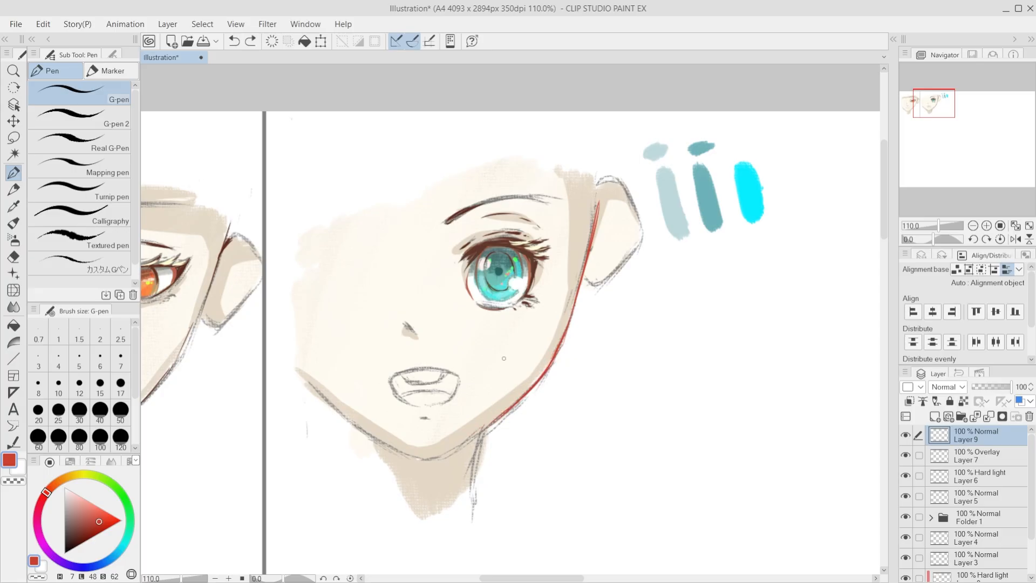
Step: Ink the right face's front jawline in red down to the chin
key(ctrl+z)
drag(302, 378, 401, 452)
key(ctrl+z)
Step: Try to ink the upper outline of the right face's ear in red, undoing the strokes
key(ctrl+z)
drag(598, 185, 617, 180)
mouse_move(604, 180)
mouse_down()
mouse_move(621, 183)
mouse_move(641, 225)
mouse_up()
key(ctrl+z)
key(ctrl+z)
key(ctrl+z)
key(ctrl+z)
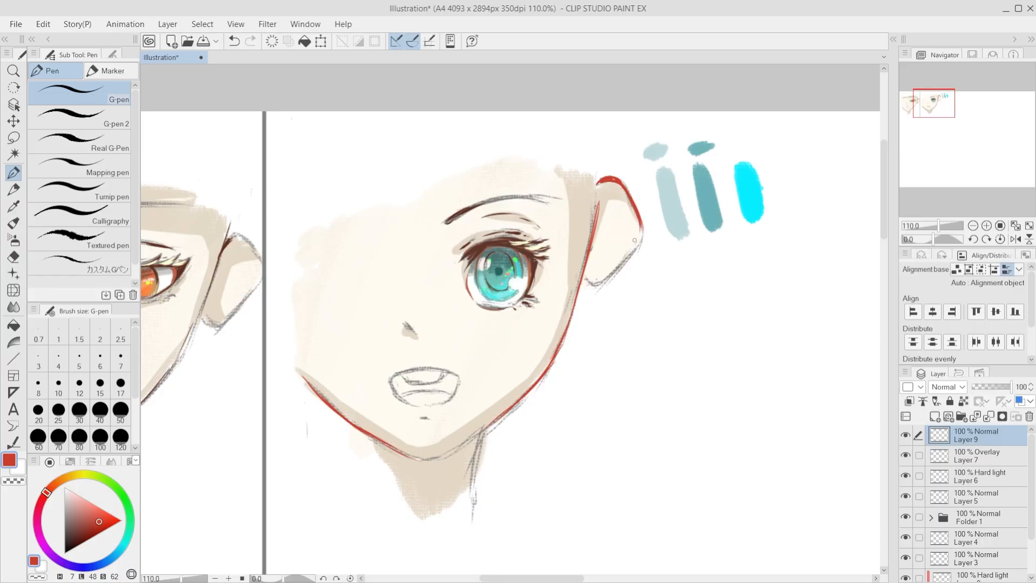
key(ctrl+z)
Step: Ink the upper curve and lower edge of the right face's ear with thinner red lines, redoing unsatisfactory strokes
key(ctrl+z)
key(ctrl+z)
key(ctrl+z)
key(ctrl+z)
key(ctrl+z)
key(ctrl+z)
mouse_move(602, 180)
mouse_down()
mouse_move(632, 197)
mouse_move(624, 190)
mouse_move(641, 221)
mouse_move(636, 245)
mouse_move(643, 238)
mouse_move(598, 285)
mouse_up()
key(ctrl+z)
key(ctrl+z)
key(ctrl+z)
key(ctrl+z)
key(ctrl+z)
mouse_move(641, 245)
mouse_down()
mouse_move(597, 288)
mouse_move(640, 248)
mouse_move(594, 284)
mouse_up()
key(ctrl+z)
key(ctrl+z)
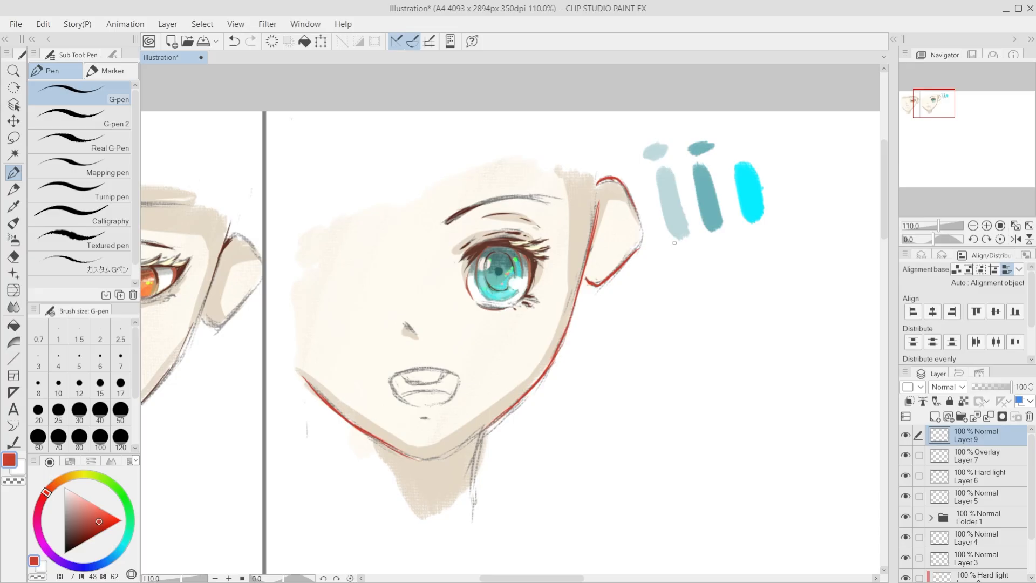
Step: Ink a short red line over the right face's nose sketch
scroll(706, 244, down, 6)
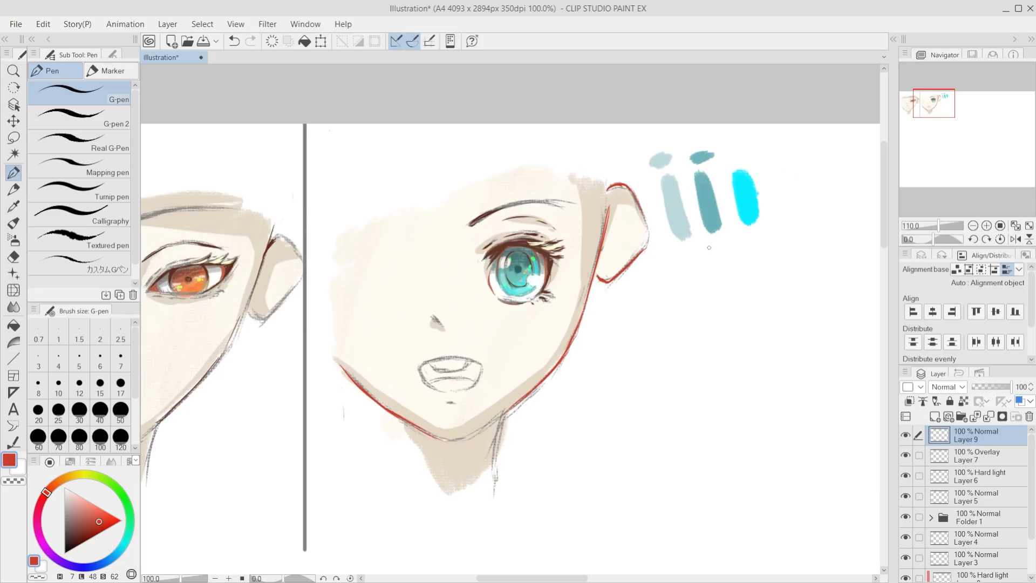
scroll(563, 300, up, 12)
drag(451, 282, 469, 295)
key(ctrl+z)
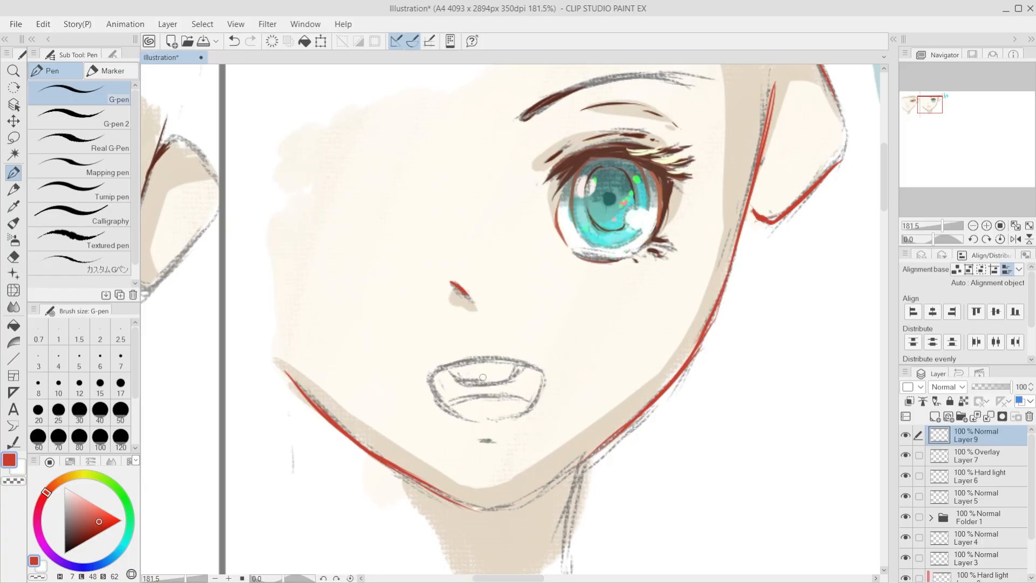
drag(451, 404, 492, 398)
key(ctrl+z)
key(ctrl+y)
key(ctrl+z)
Step: Ink short red accents at both corners of the right face's mouth
drag(433, 373, 430, 384)
drag(539, 368, 542, 379)
scroll(673, 379, down, 1)
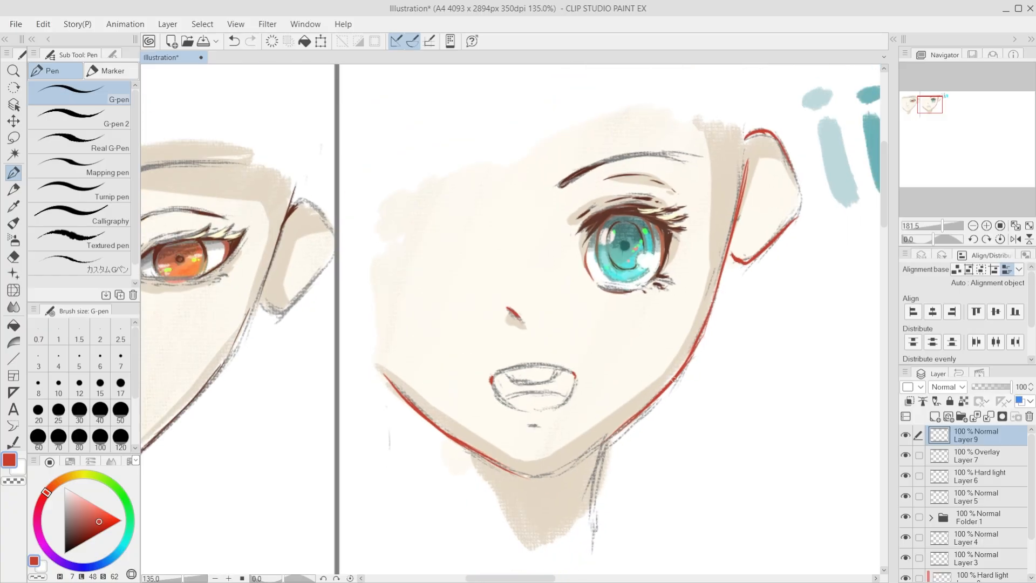
Step: Ink a thin red line along the upper edge of the right face's eyebrow, undoing unsatisfactory strokes
scroll(673, 379, down, 3)
key(minus)
key(minus)
key(minus)
scroll(709, 258, up, 2)
mouse_move(570, 163)
mouse_down()
mouse_move(545, 179)
mouse_move(643, 143)
mouse_move(620, 146)
mouse_up()
key(ctrl+z)
key(ctrl+z)
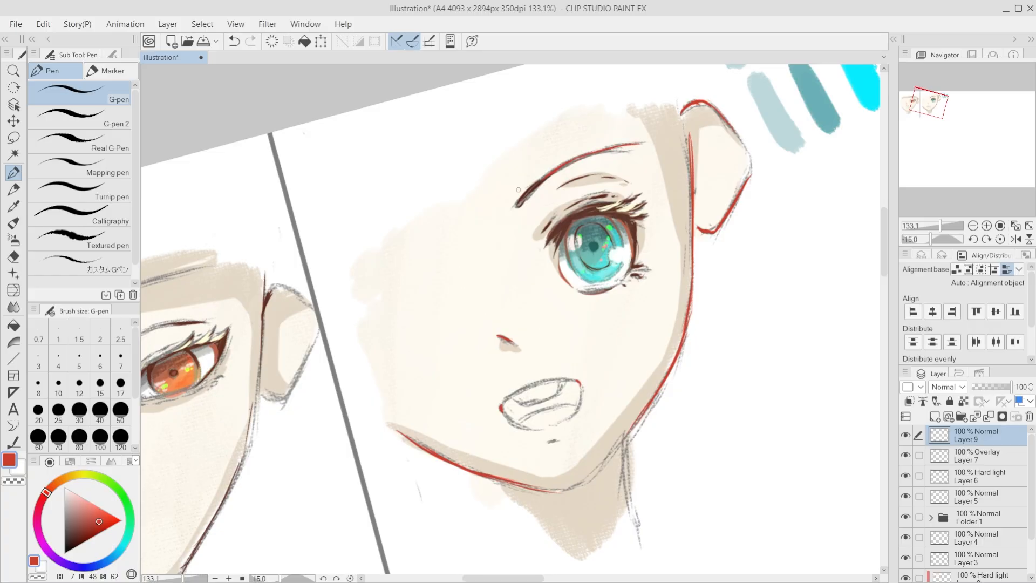
Step: Ink the upper curve of the left face's ear in red, redoing an unsatisfactory stroke
key(asciicircum)
key(asciicircum)
key(asciicircum)
key(asciicircum)
key(asciicircum)
scroll(609, 232, down, 5)
key(minus)
key(minus)
key(minus)
scroll(393, 308, up, 4)
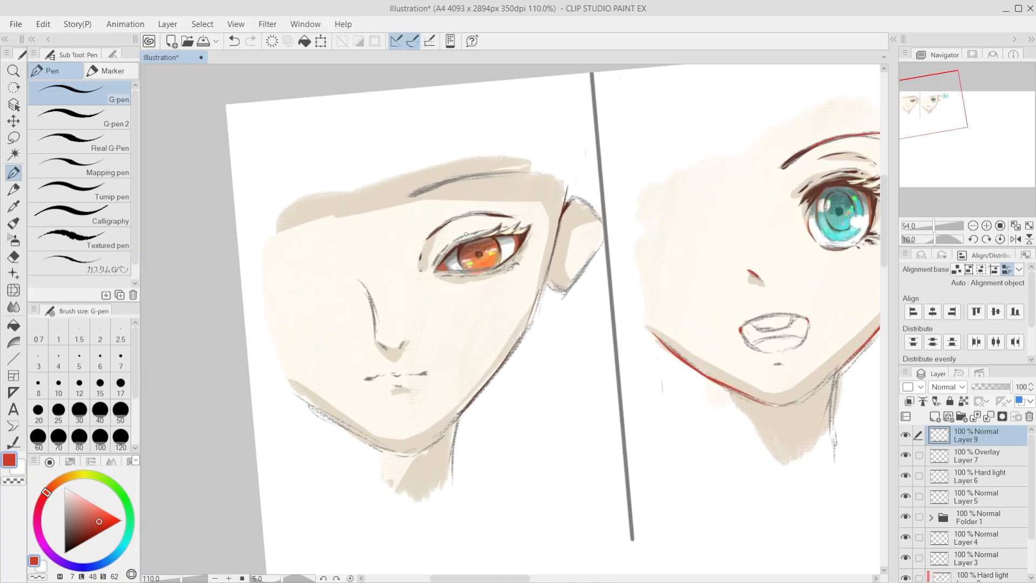
key(minus)
key(minus)
scroll(466, 234, up, 5)
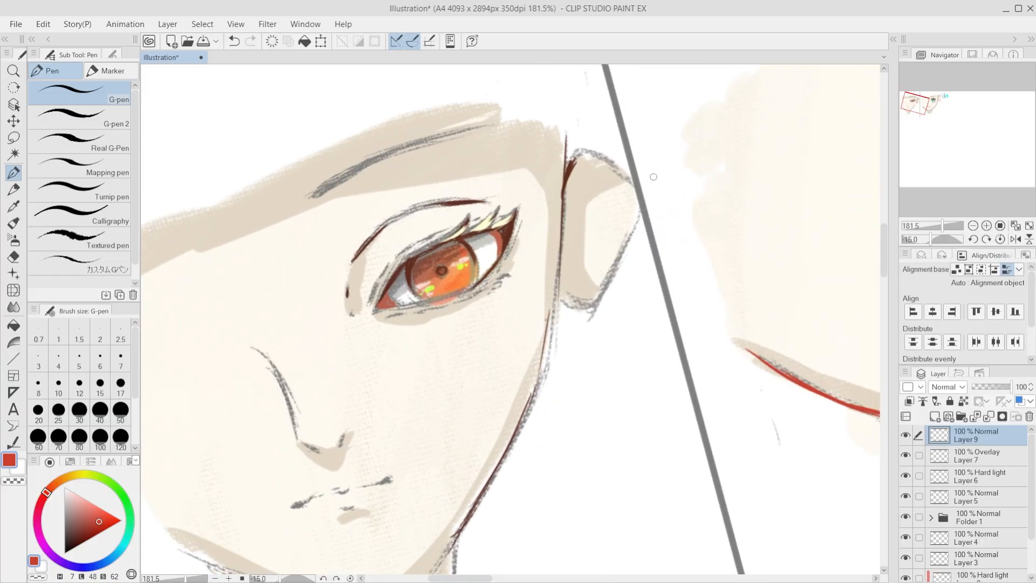
drag(581, 150, 567, 170)
key(ctrl+z)
mouse_move(580, 149)
mouse_down()
mouse_move(571, 170)
mouse_move(580, 156)
mouse_move(608, 162)
mouse_move(595, 150)
mouse_move(618, 165)
mouse_up()
Step: Ink the outer lower edge of the left face's ear in red, redoing unsatisfactory strokes
drag(632, 224, 601, 296)
key(ctrl+z)
key(ctrl+z)
mouse_move(622, 252)
mouse_down()
mouse_move(596, 307)
mouse_move(582, 308)
mouse_move(591, 308)
mouse_up()
Step: Ink the left face's cheek contour in red from below the ear toward the jaw, redoing unsatisfactory strokes
scroll(622, 300, down, 5)
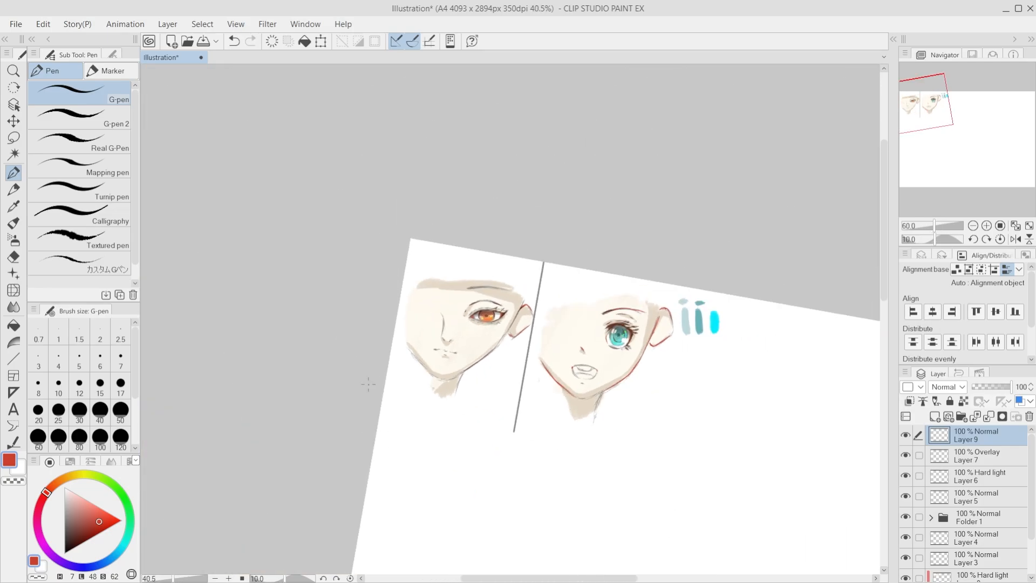
key(minus)
key(minus)
scroll(621, 382, up, 6)
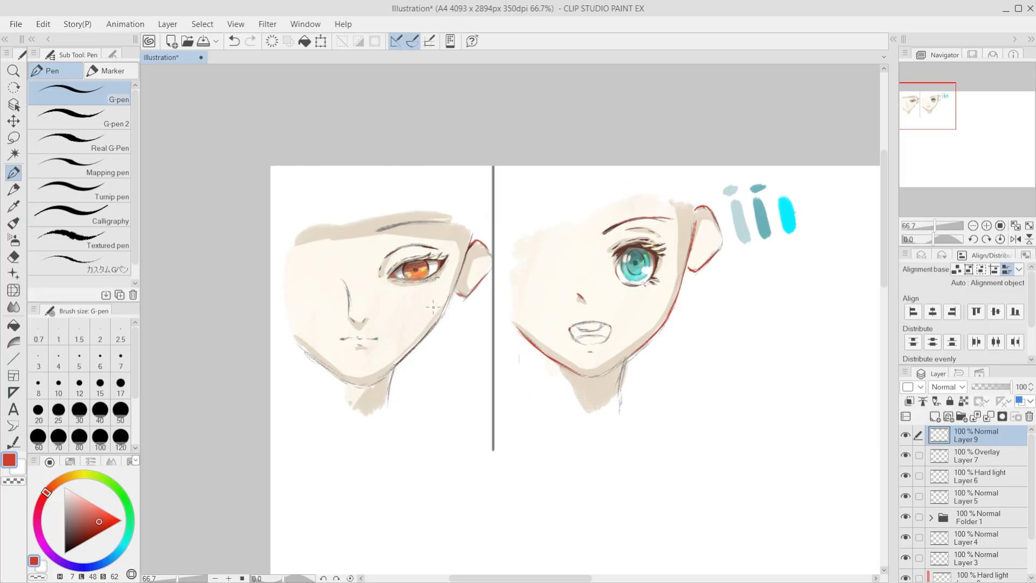
mouse_move(439, 319)
mouse_down()
mouse_move(402, 363)
mouse_move(427, 333)
mouse_up()
key(ctrl+z)
key(ctrl+z)
Step: Ink the bridge of the left face's nose in red, undoing unsatisfactory strokes
key(ctrl+z)
key(ctrl+z)
drag(455, 287, 422, 336)
key(ctrl+z)
key(ctrl+z)
key(ctrl+z)
drag(345, 286, 350, 323)
key(ctrl+z)
key(ctrl+z)
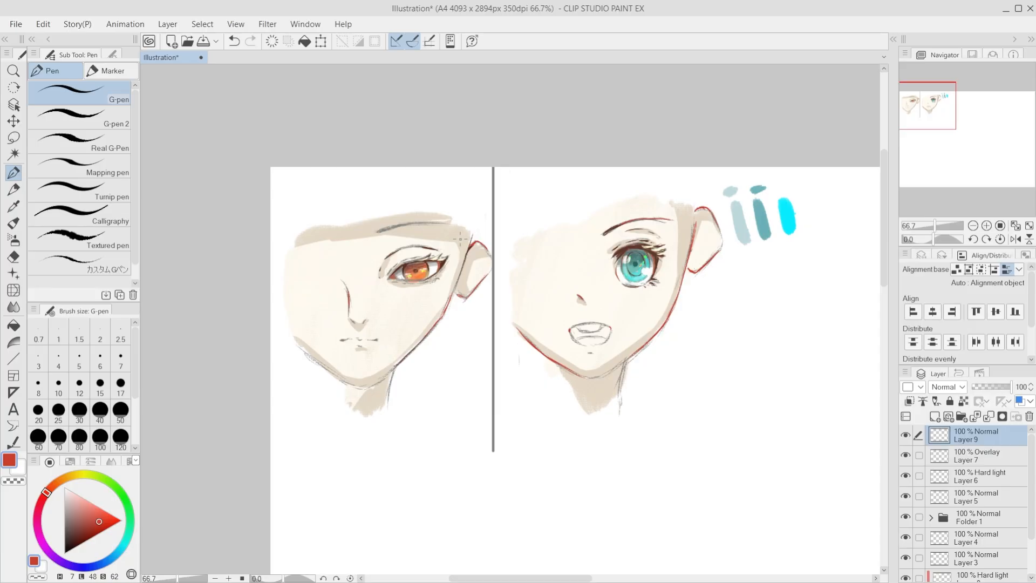
scroll(474, 258, up, 3)
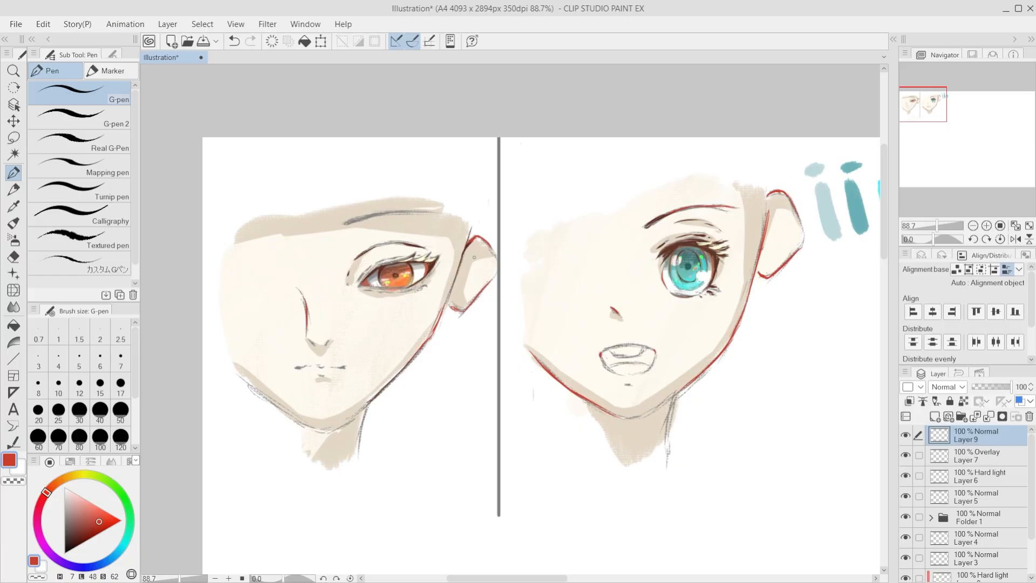